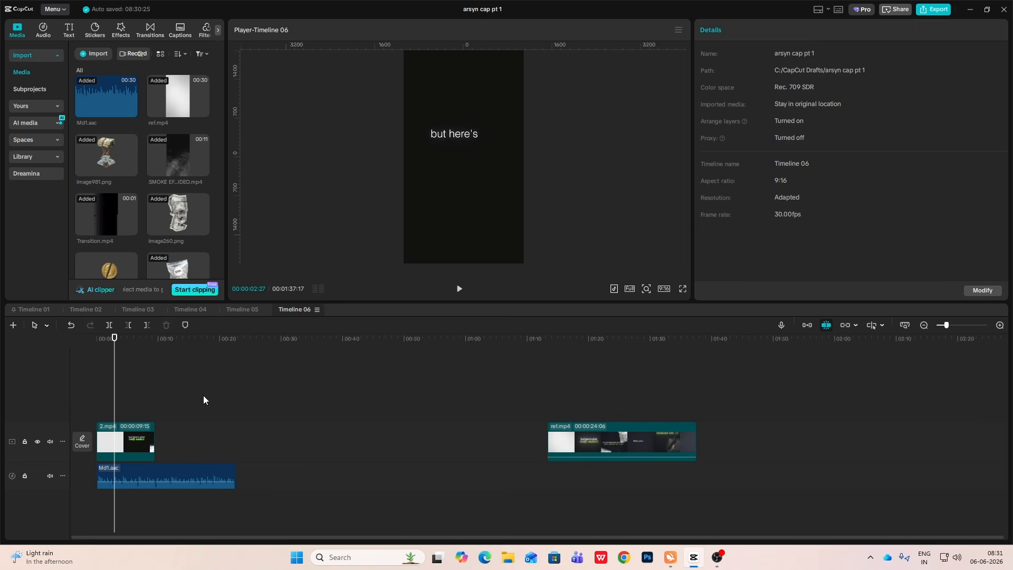
Step: Scrub through the finished animation in Timeline 06 and position the Timeline 05 playhead at 00:00:09:15
left_click_drag(138, 397, 151, 405)
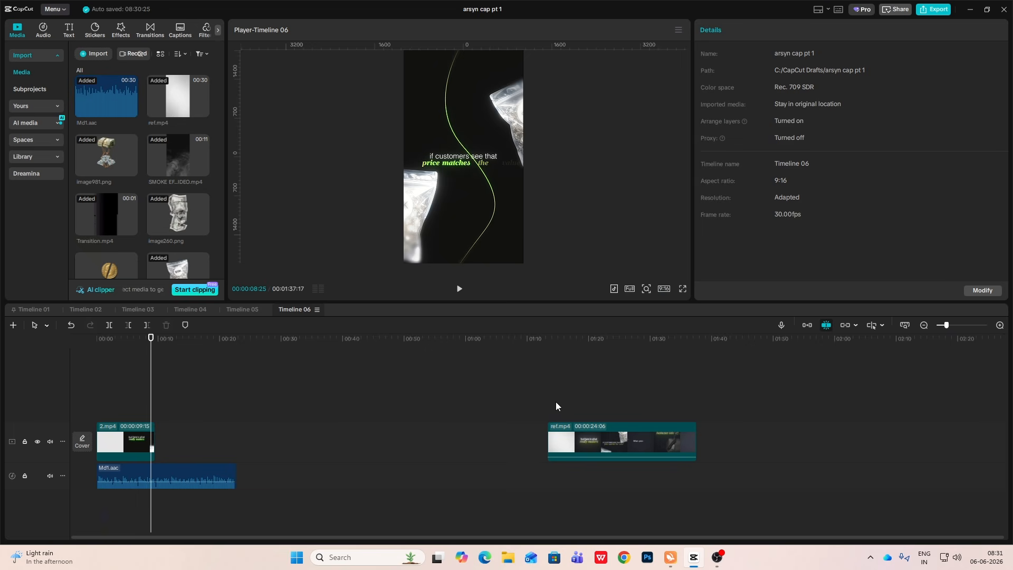
left_click_drag(556, 401, 229, 414)
left_click_drag(270, 377, 373, 445)
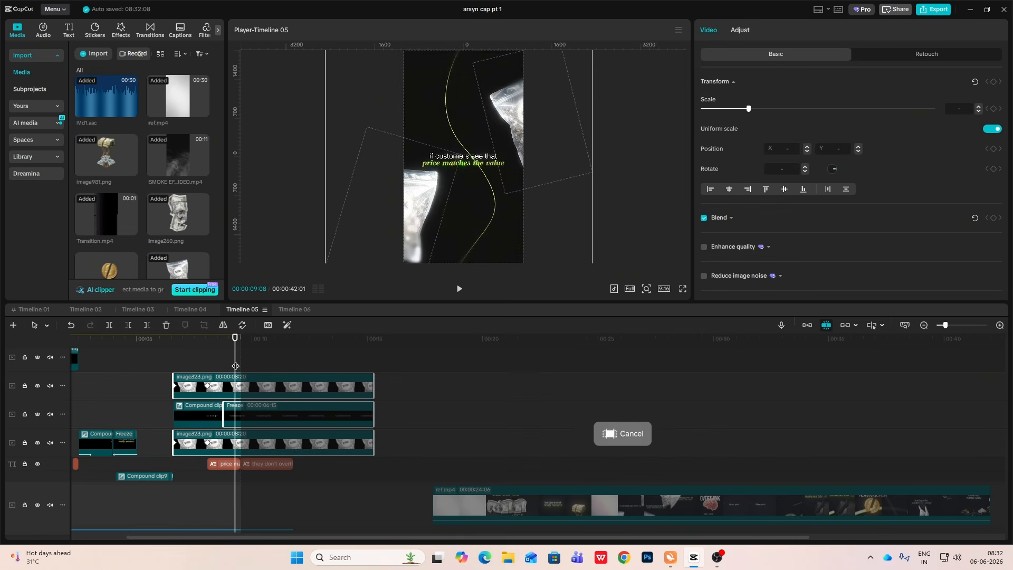
left_click(240, 364)
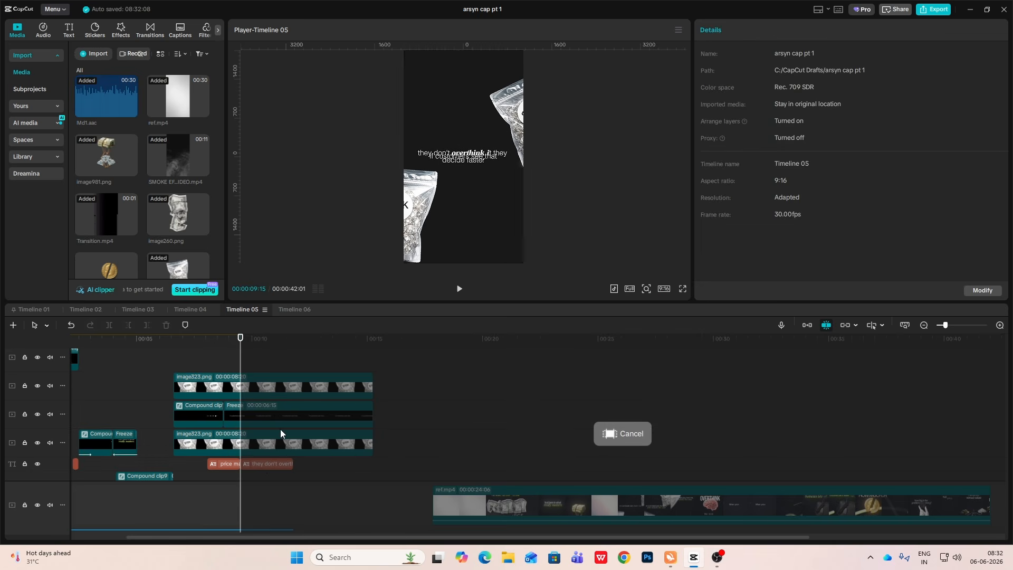
Step: Deactivate the "they don't overthink it they decide faster" caption in Timeline 05
left_click(262, 463)
key("v")
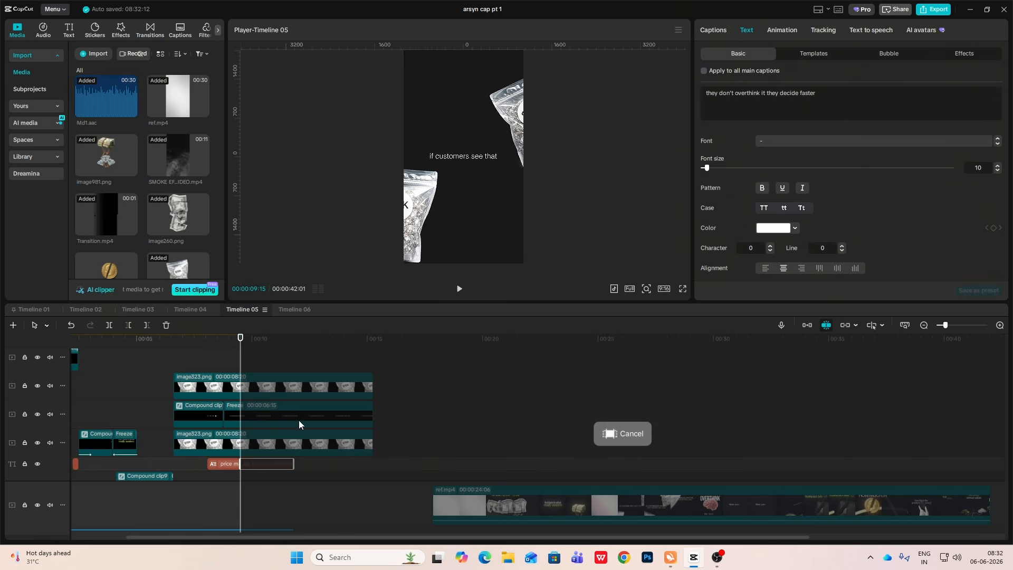
left_click(254, 386)
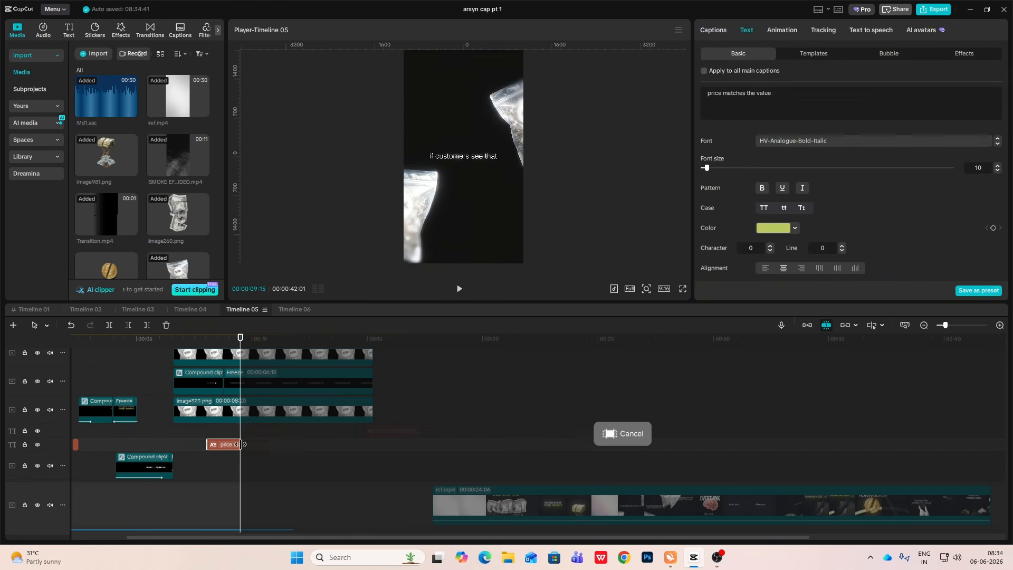
Step: Extend the "price matches the value" caption to a duration of about 00:00:06:17 and convert it into a compound clip
left_click_drag(357, 448, 357, 449)
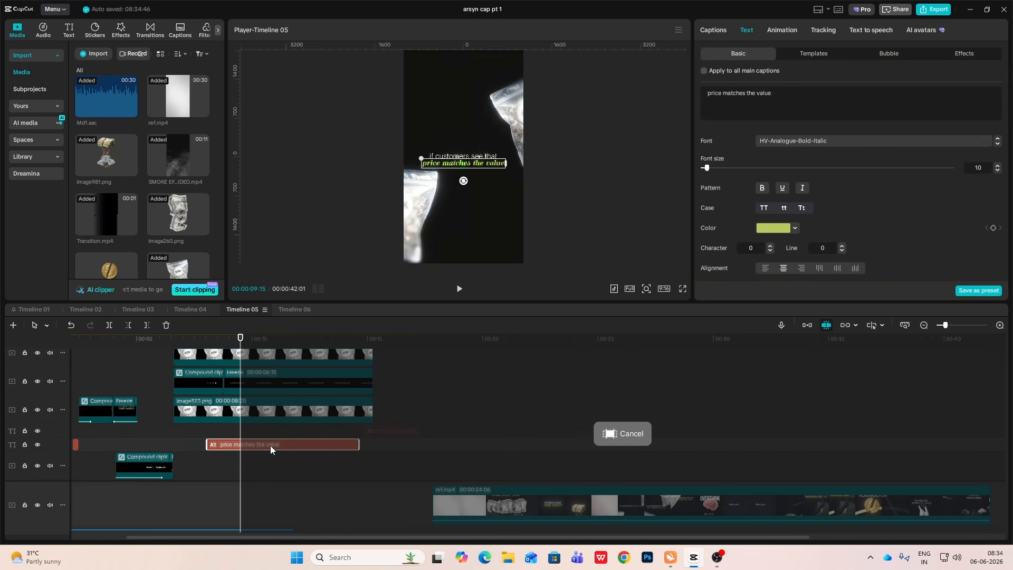
mouse_move(241, 433)
left_mouse_down()
mouse_move(257, 436)
mouse_move(224, 435)
mouse_move(241, 440)
left_mouse_up()
key("alt+g")
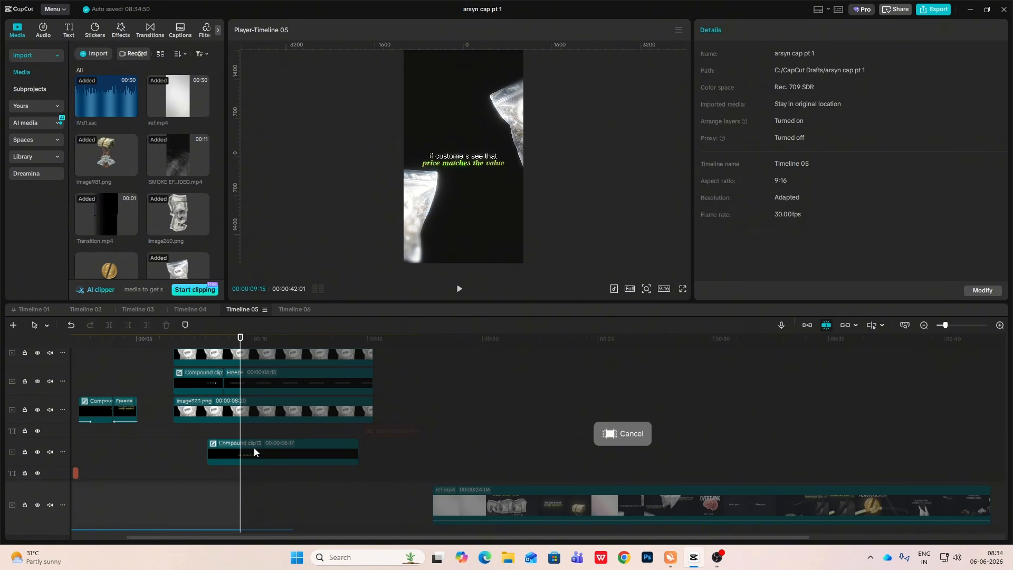
Step: Freeze the "price matches the value" compound clip at 00:00:09:15 and delete the part following the freeze frame
right_click(255, 447)
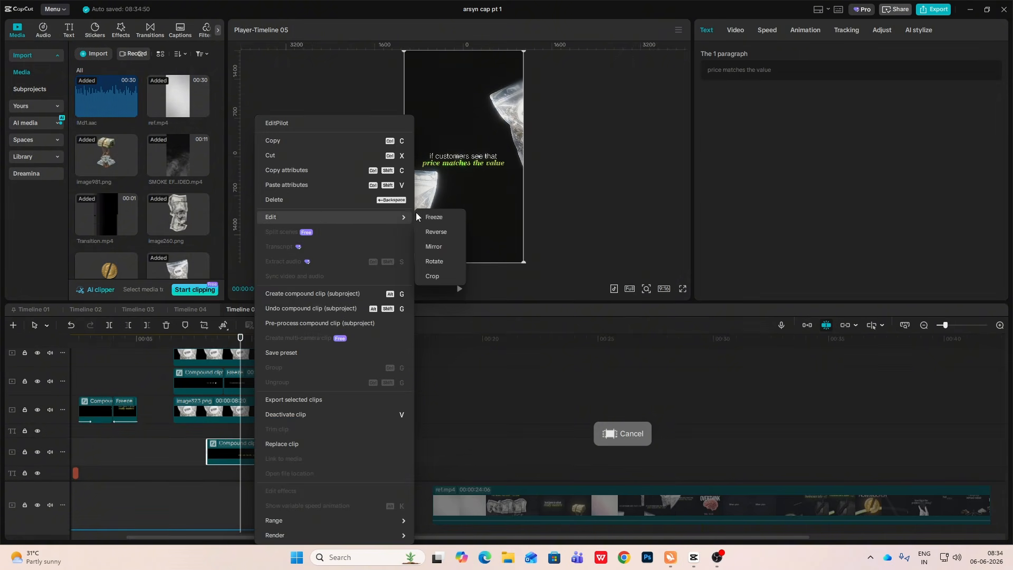
left_click(433, 217)
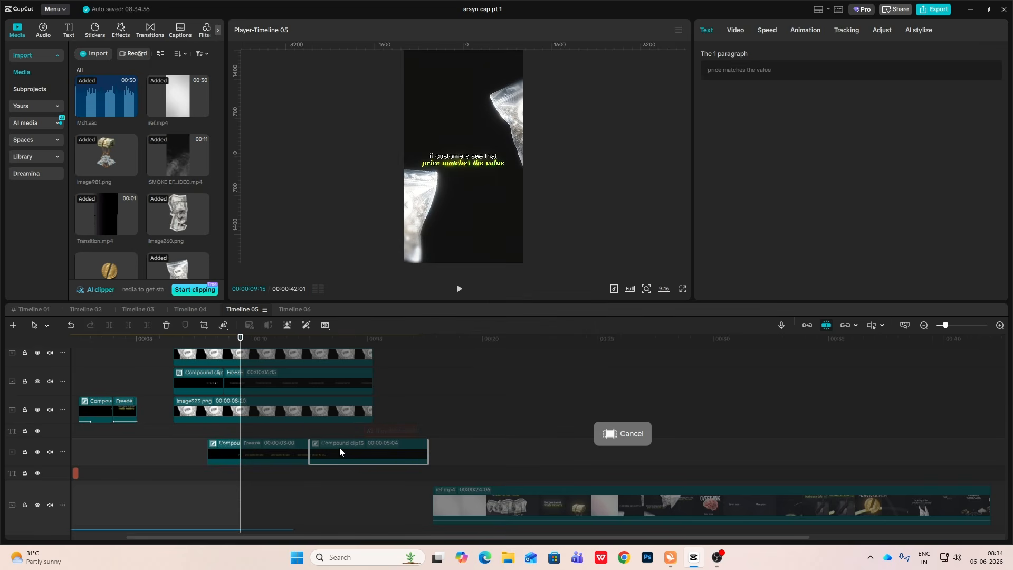
key("Delete")
left_click(274, 447)
left_click_drag(267, 435, 240, 440)
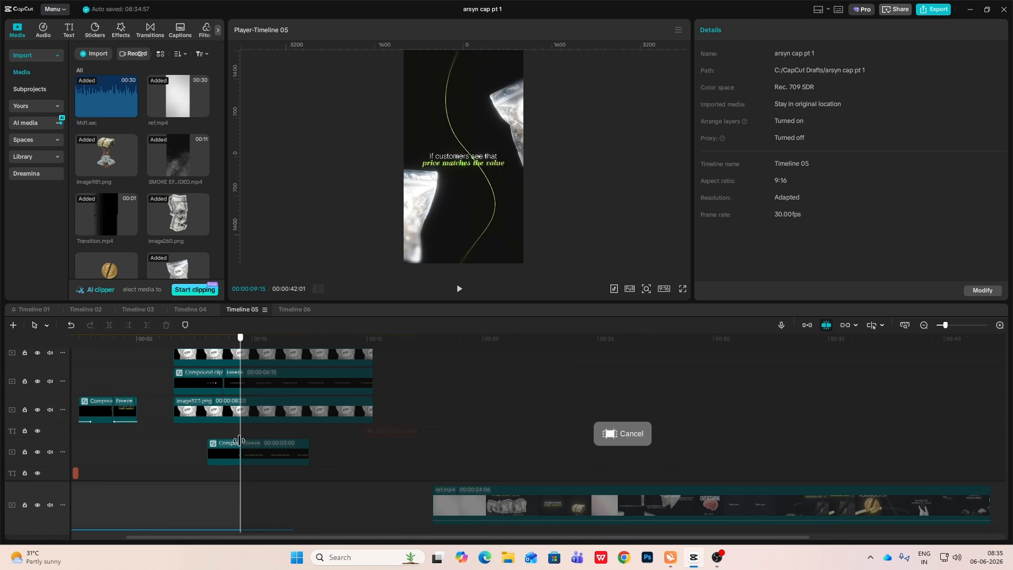
left_click(240, 439)
key("Delete")
Step: Add Transform keyframes at 00:00:09:15 to both bag images and to the freeze frames of both text compound clips
left_click(258, 420)
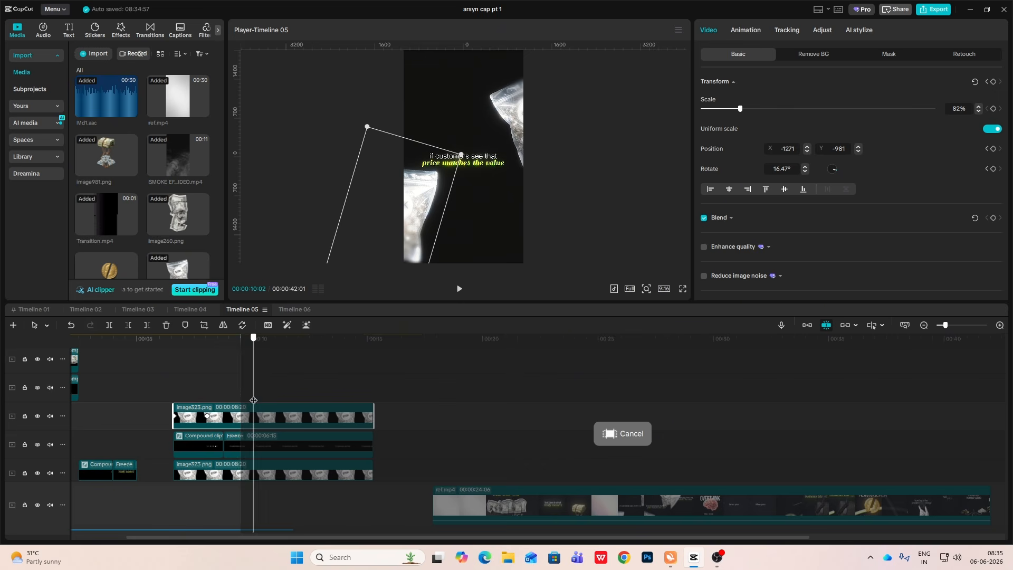
left_click(993, 82)
left_click(257, 442)
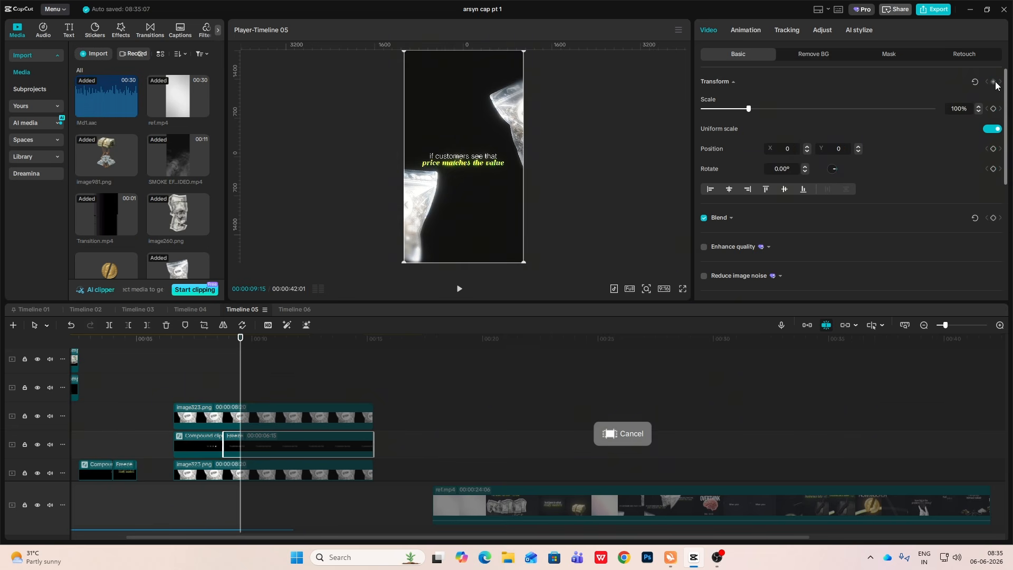
left_click(993, 82)
scroll(248, 432, "down", 2)
left_click(276, 404)
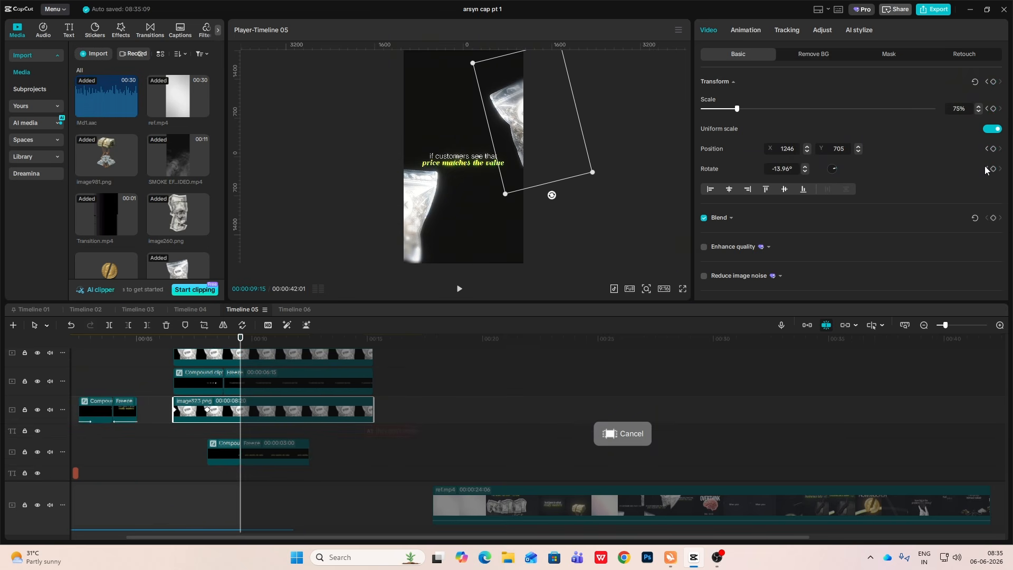
left_click(264, 452)
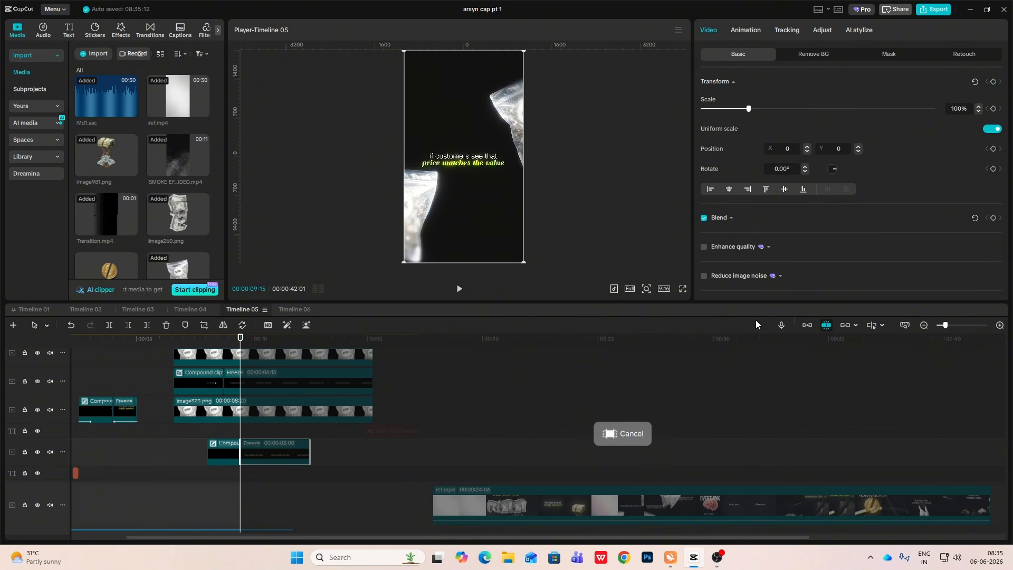
scroll(297, 407, "up", 1)
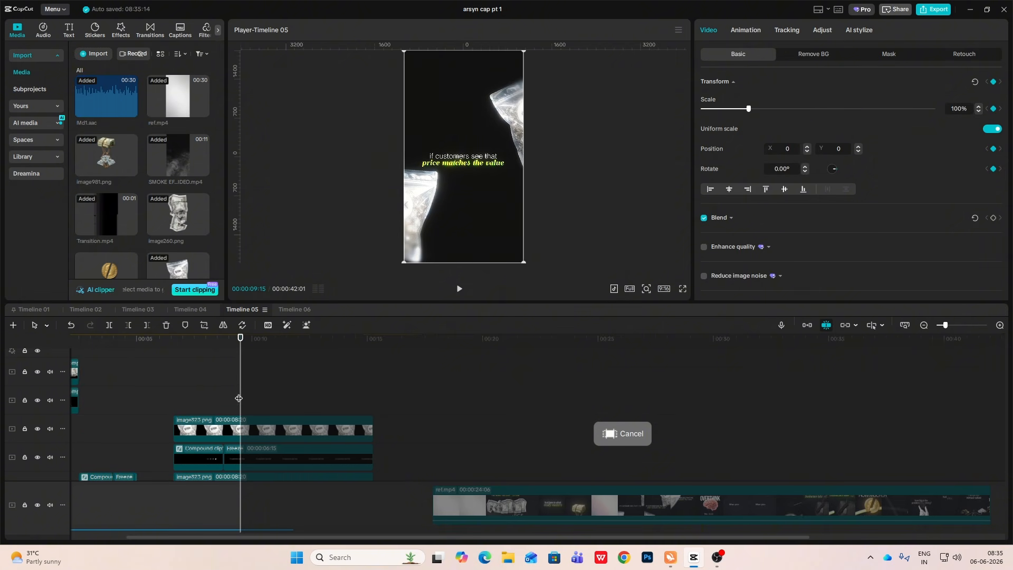
Step: At 00:00:10:26, move both bag images and both text freeze frames together about 3911 upward in Y, out of the frame
left_click_drag(241, 399, 271, 407)
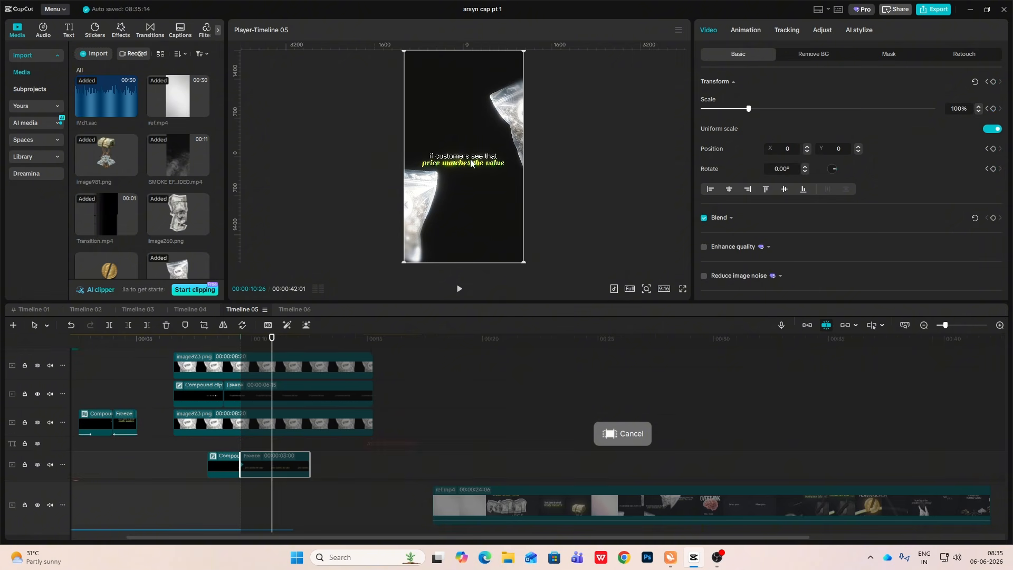
left_click_drag(420, 359, 283, 459)
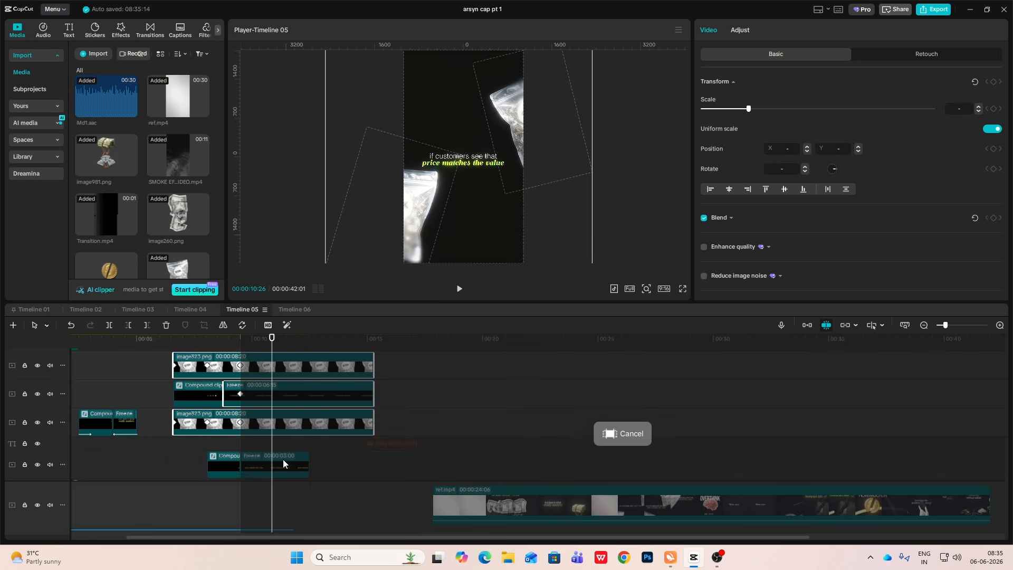
left_click_drag(492, 182, 507, 178)
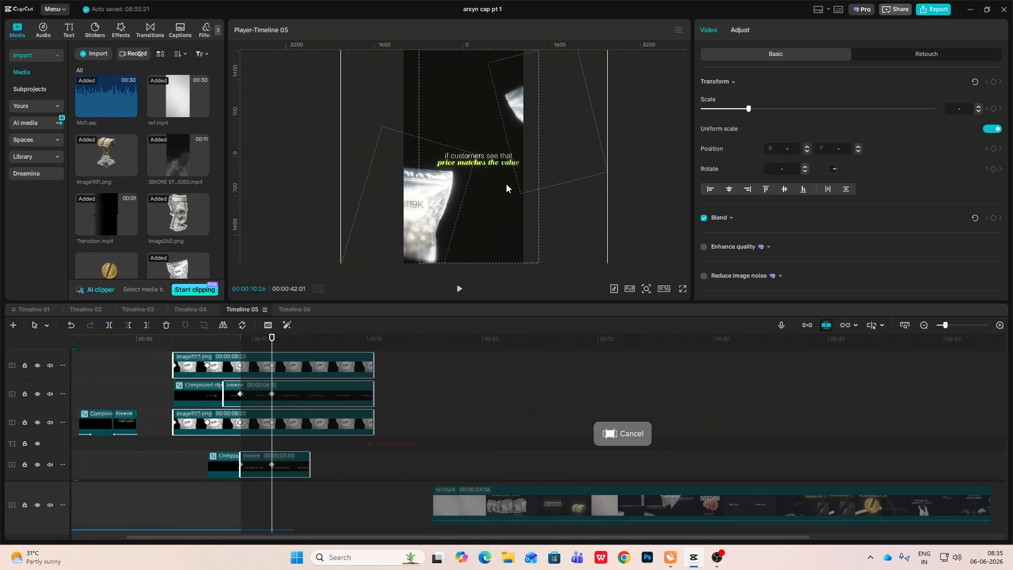
key("ctrl+z")
left_click_drag(494, 229, 507, 11)
Step: Apply the Cubic Out preset curve to the lower-left bag image's Y movement between 00:00:09:15 and 00:00:10:26
left_click(296, 368)
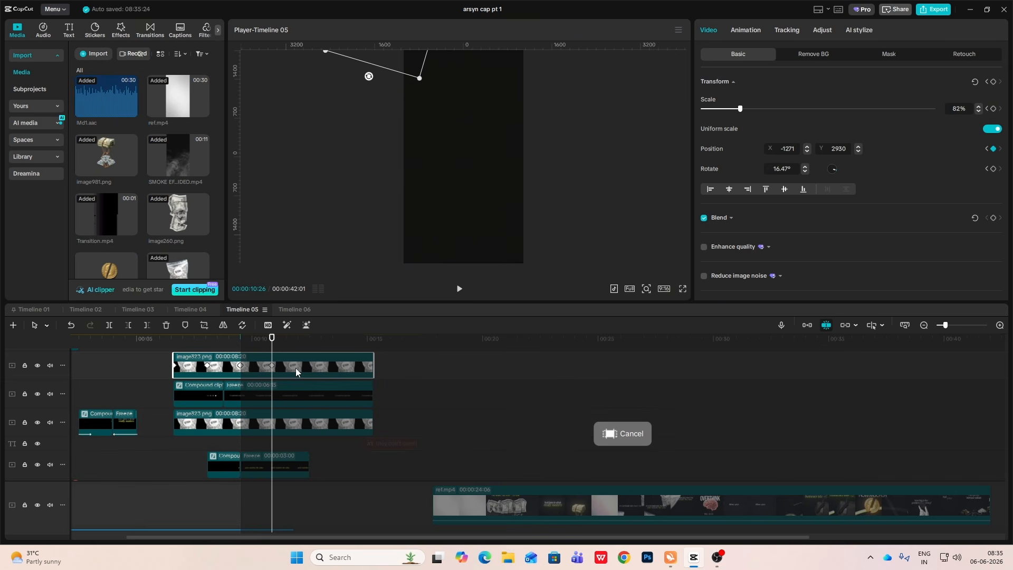
double_click(296, 368)
scroll(278, 447, "up", 3)
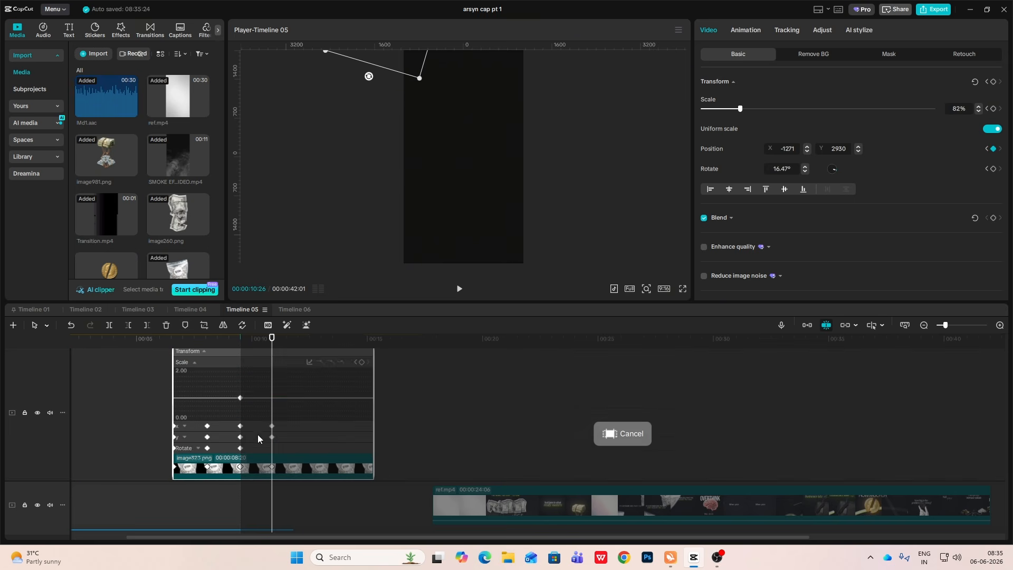
left_click(257, 430)
left_click(255, 432)
left_click(309, 384)
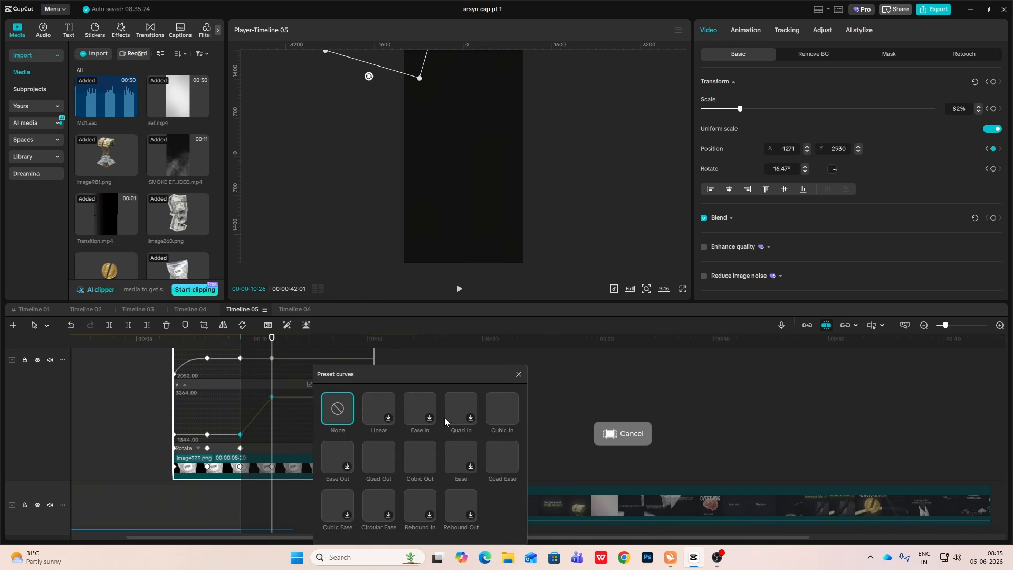
left_click(416, 455)
left_click(518, 374)
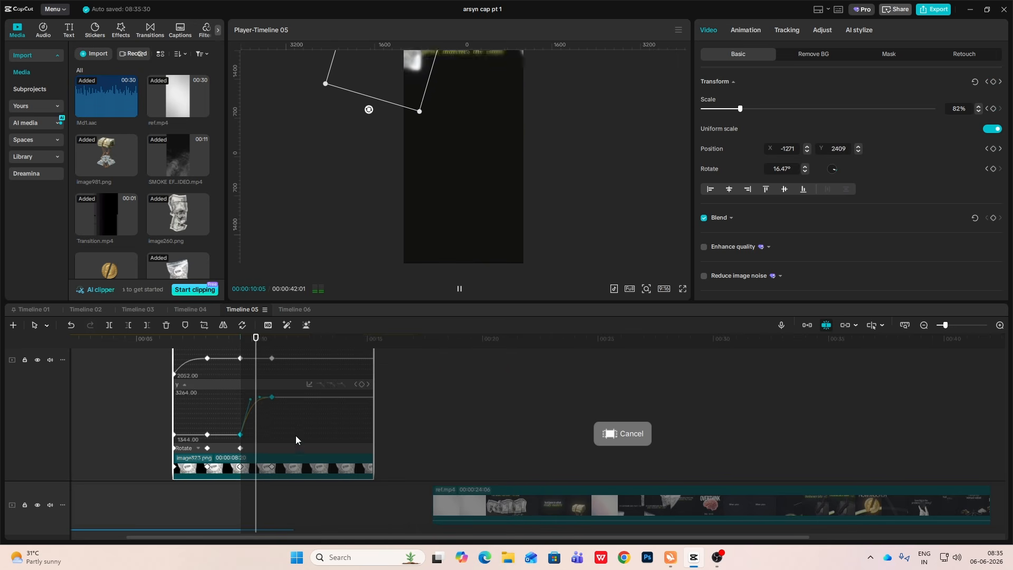
Step: Apply the Cubic Out preset curve to the Y movement of the "if customers see that" freeze frame
double_click(258, 442)
scroll(265, 434, "down", 2)
double_click(262, 436)
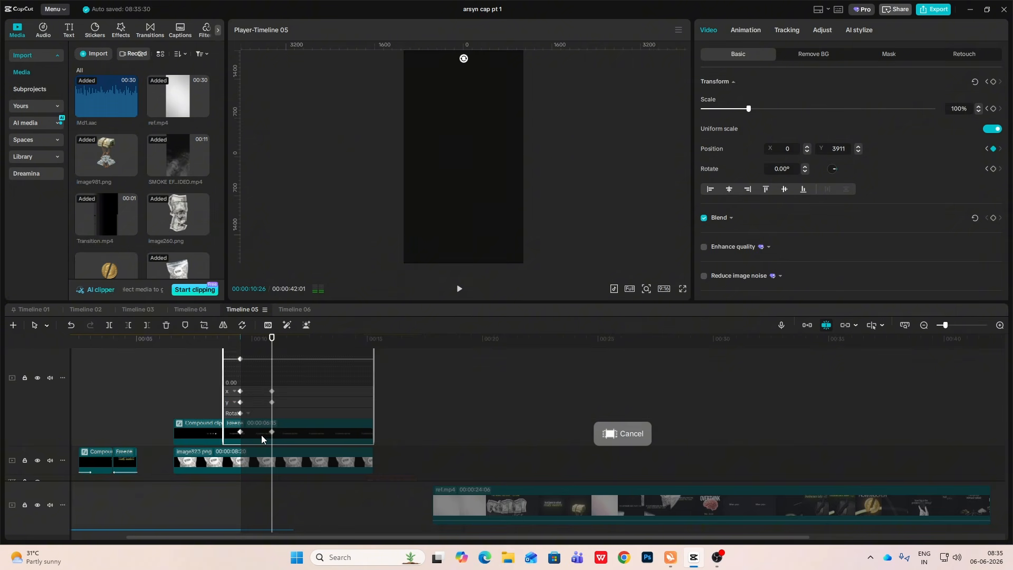
scroll(261, 436, "up", 1)
left_click(261, 439)
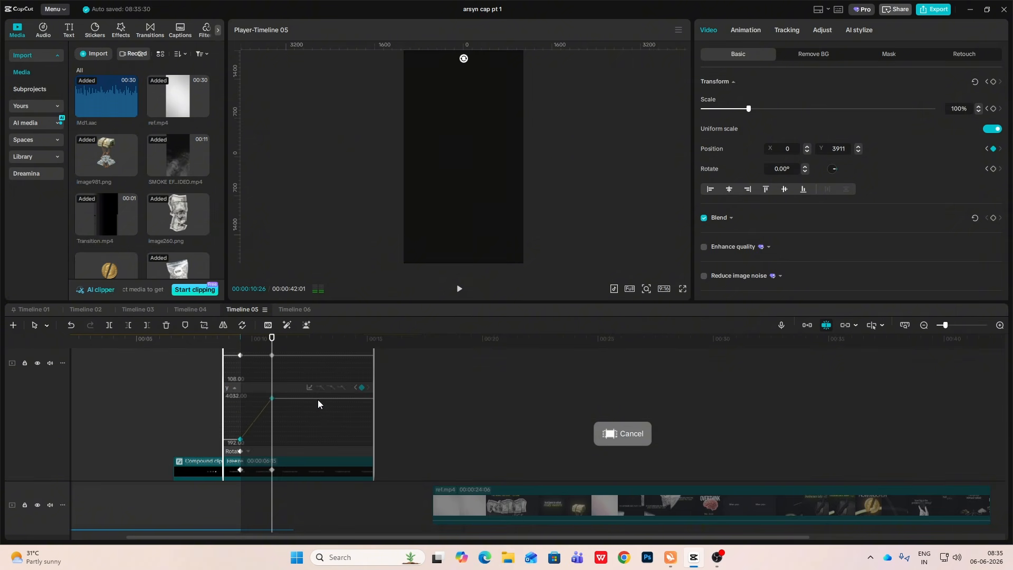
left_click(309, 387)
left_click(420, 454)
left_click(513, 375)
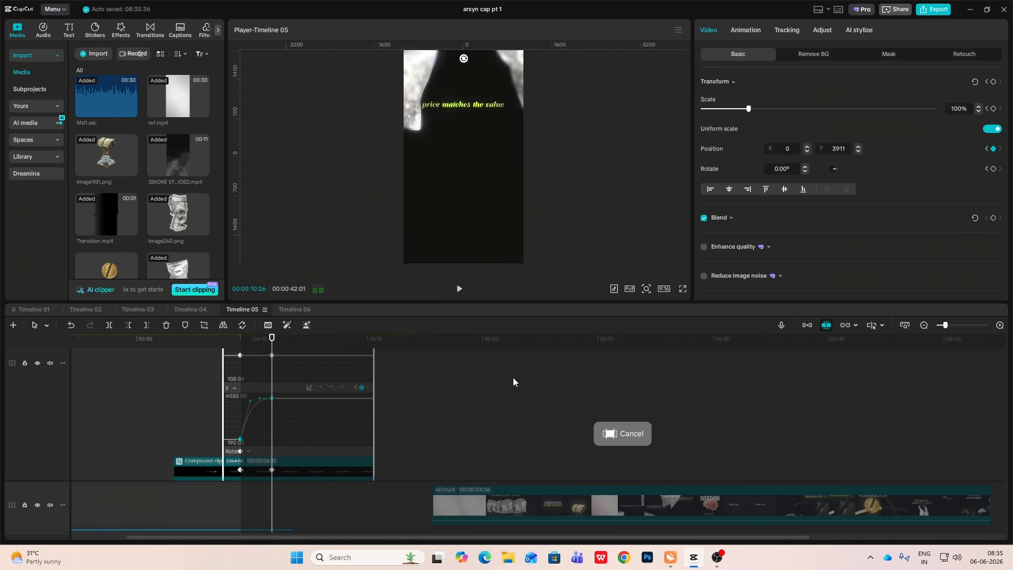
Step: Apply the Cubic Out preset curve to the upper-right bag image's Y movement between its last two keyframes
left_click(326, 442)
scroll(255, 404, "up", 1)
left_click(259, 439)
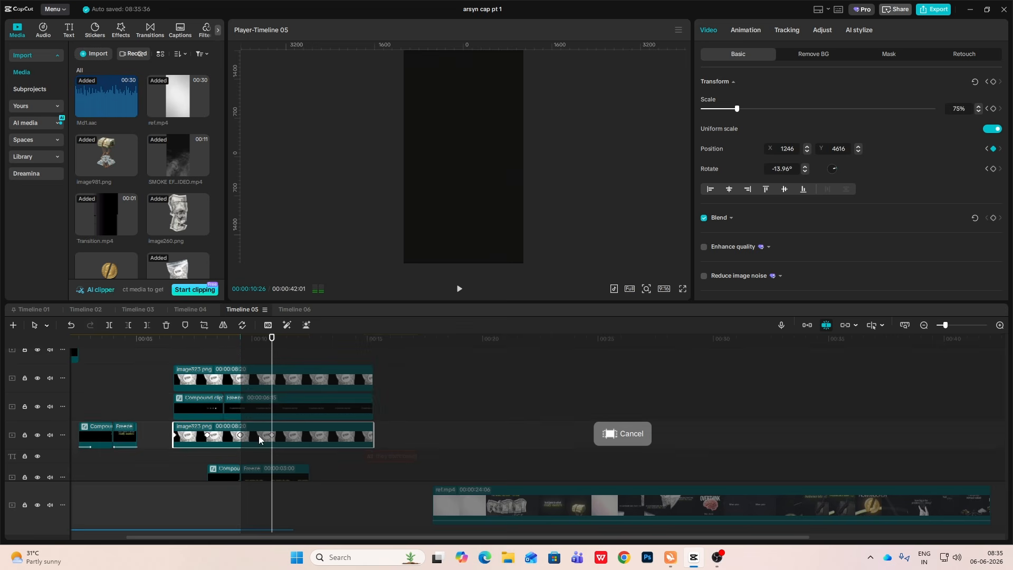
key("alt+k")
scroll(259, 436, "up", 1)
left_click(259, 433)
left_click(258, 442)
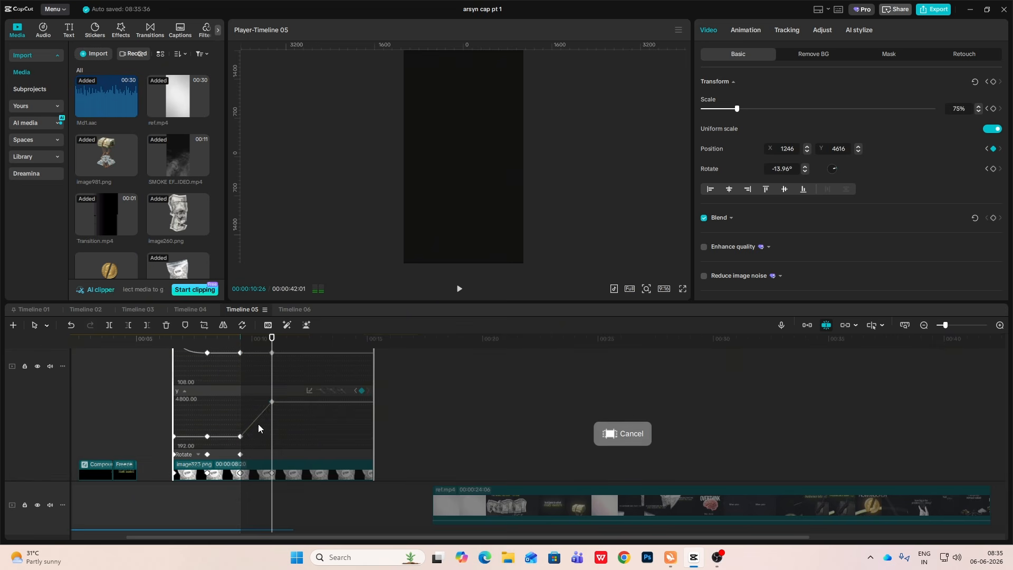
left_click(310, 390)
left_click(421, 453)
left_click(516, 374)
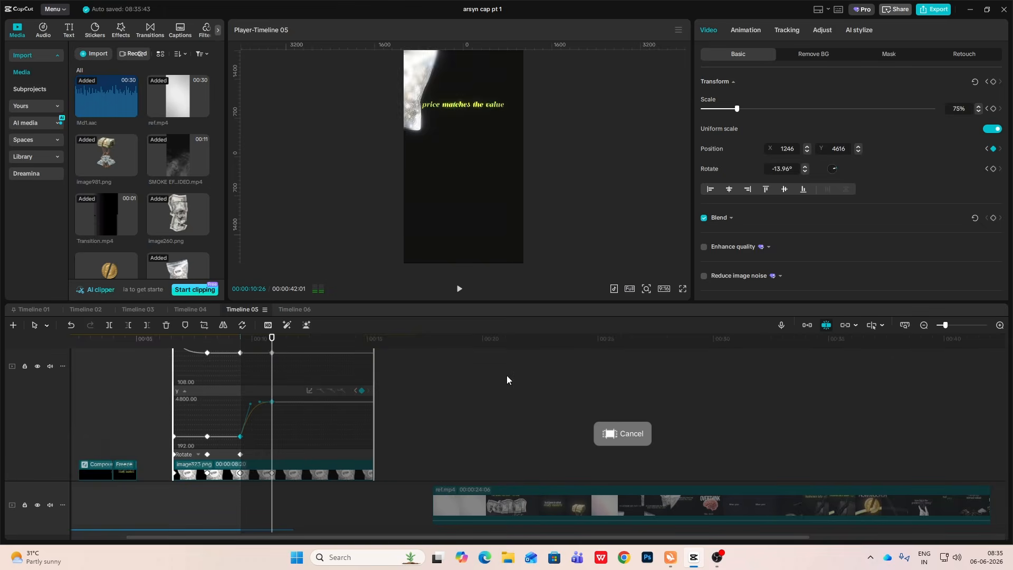
Step: Apply the Cubic Out preset curve to the Y movement of the "price matches the value" freeze frame and close its keyframe graph
left_click(268, 451)
left_click(257, 453)
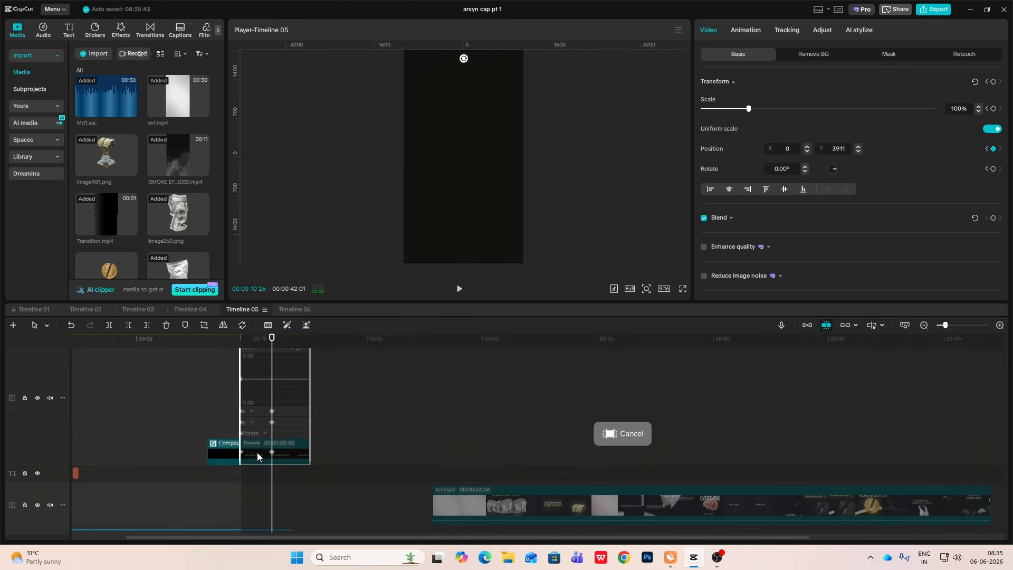
scroll(257, 452, "up", 1)
left_click(260, 425)
left_click(261, 432)
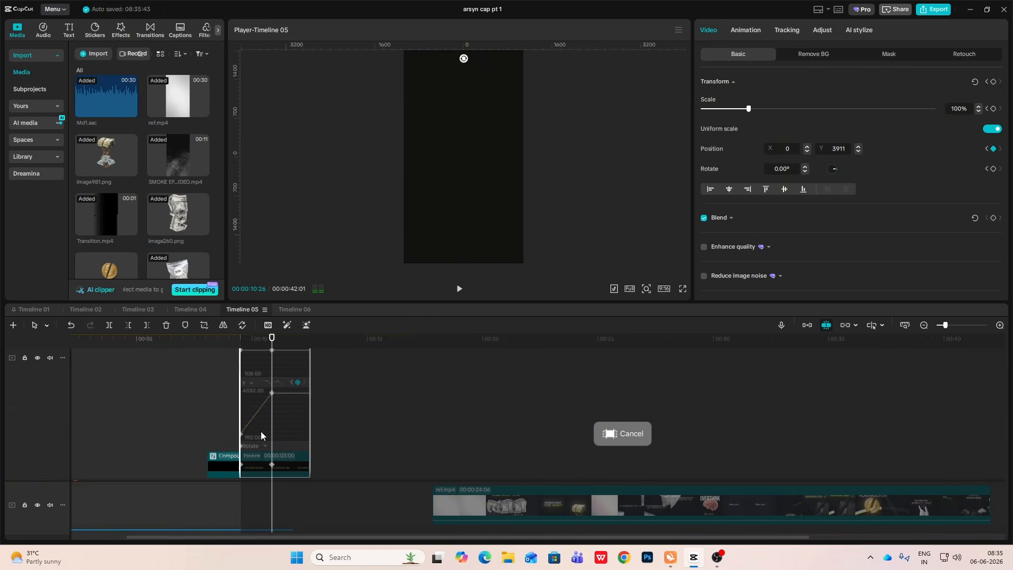
left_click(999, 326)
left_click(285, 382)
left_click(398, 454)
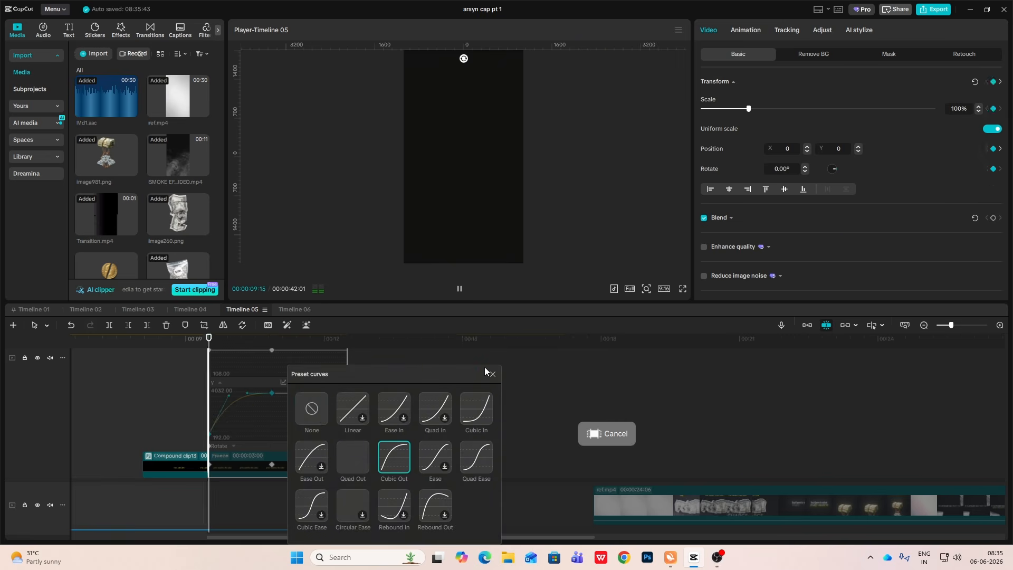
key("alt+k")
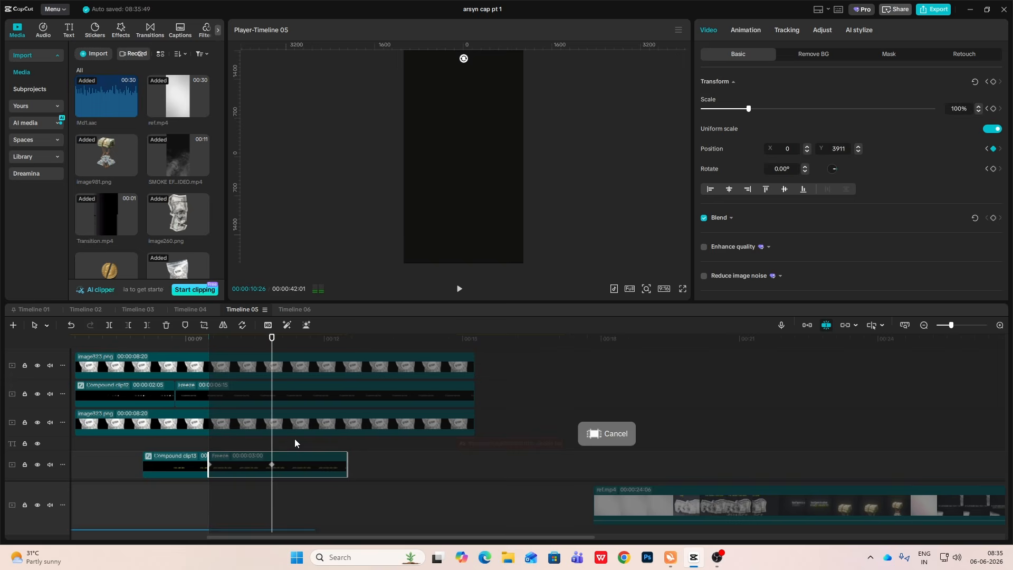
Step: Play back the upward exit animation of the bags and text from shortly before 00:00:09:15
left_click(169, 442)
key("space")
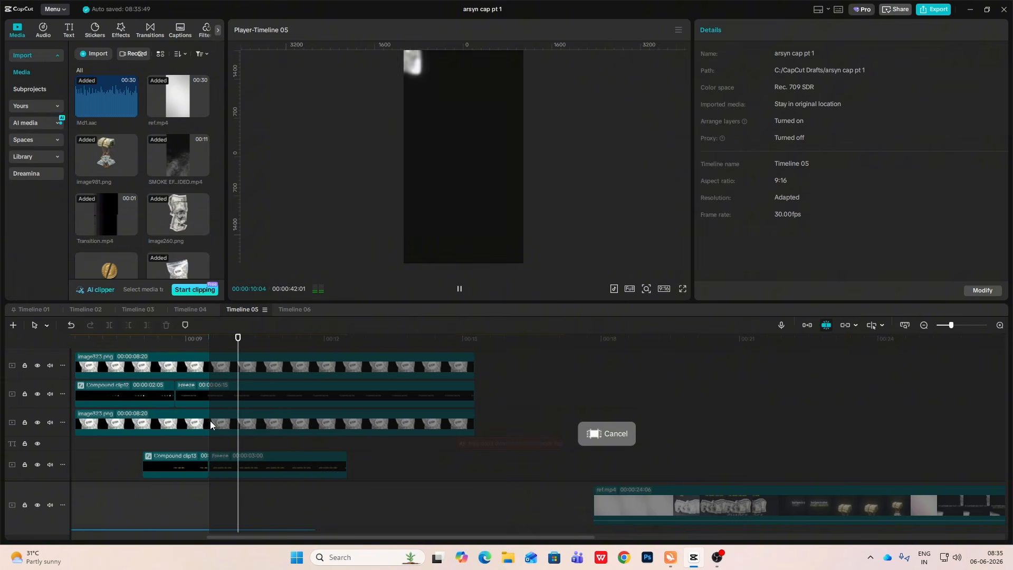
left_click(210, 420)
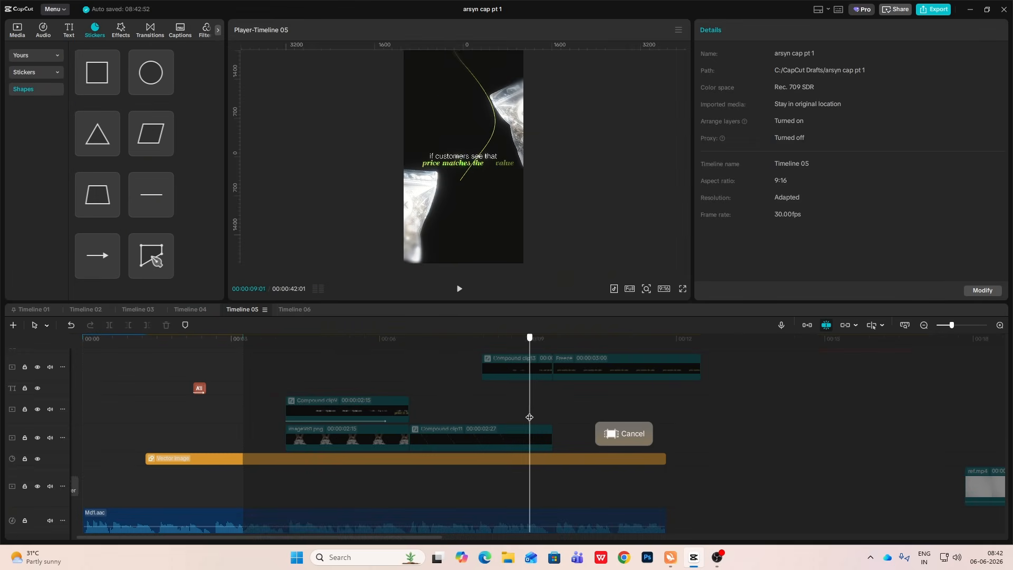
Step: Delete the old curved-line compound clip that ends at 00:00:09:15
left_click_drag(529, 418, 555, 431)
left_click(526, 434)
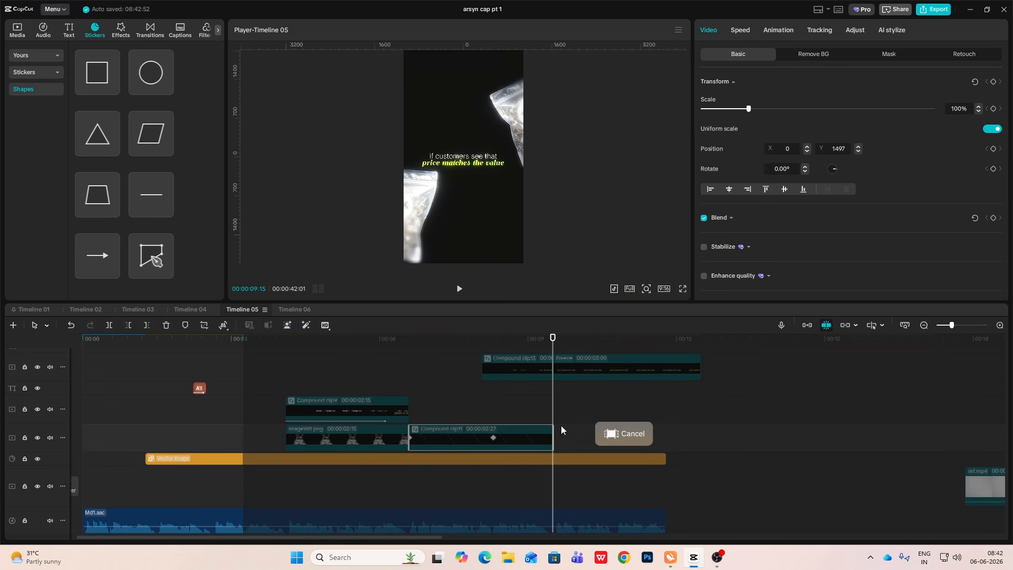
key("Delete")
Step: Draw a new S-shaped pen line at 00:00:06:18, about 909 × 2652, running from above the frame to below its lower-left corner
left_click_drag(552, 422, 409, 421)
mouse_move(135, 238)
left_mouse_down()
mouse_move(471, 443)
mouse_move(410, 427)
left_mouse_up()
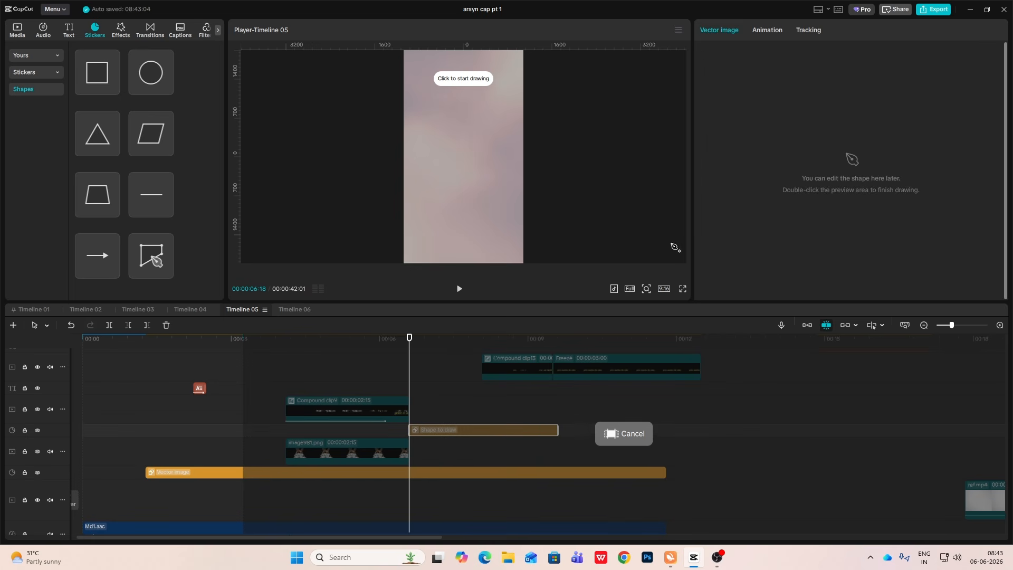
left_click(647, 289)
left_click_drag(629, 306, 620, 307)
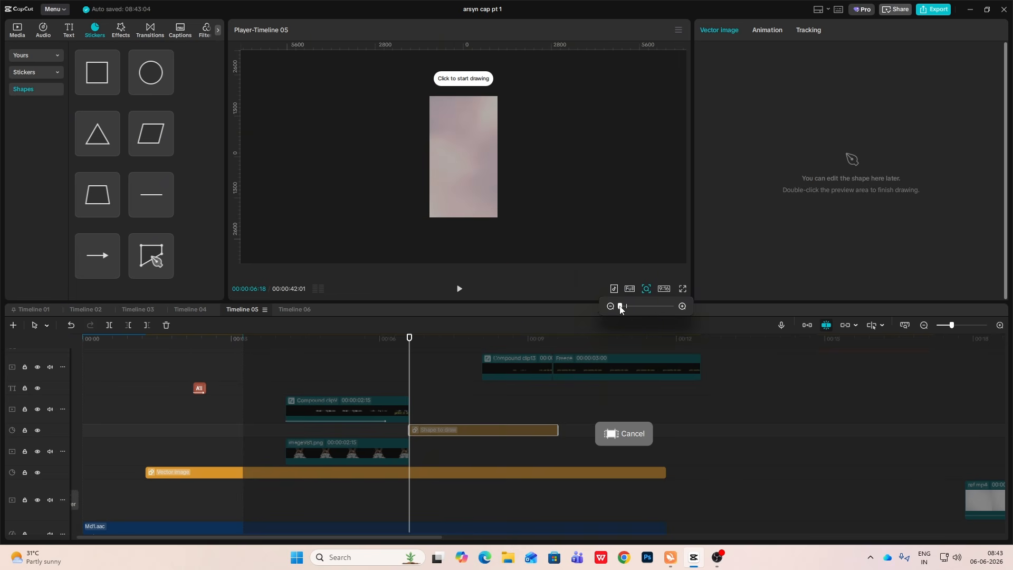
left_click(479, 87)
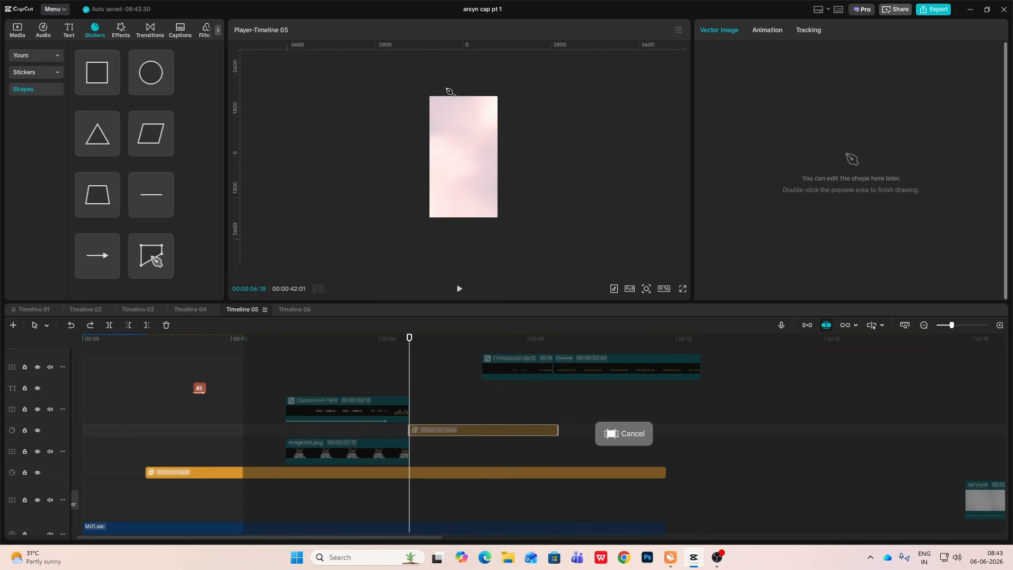
double_click(473, 166)
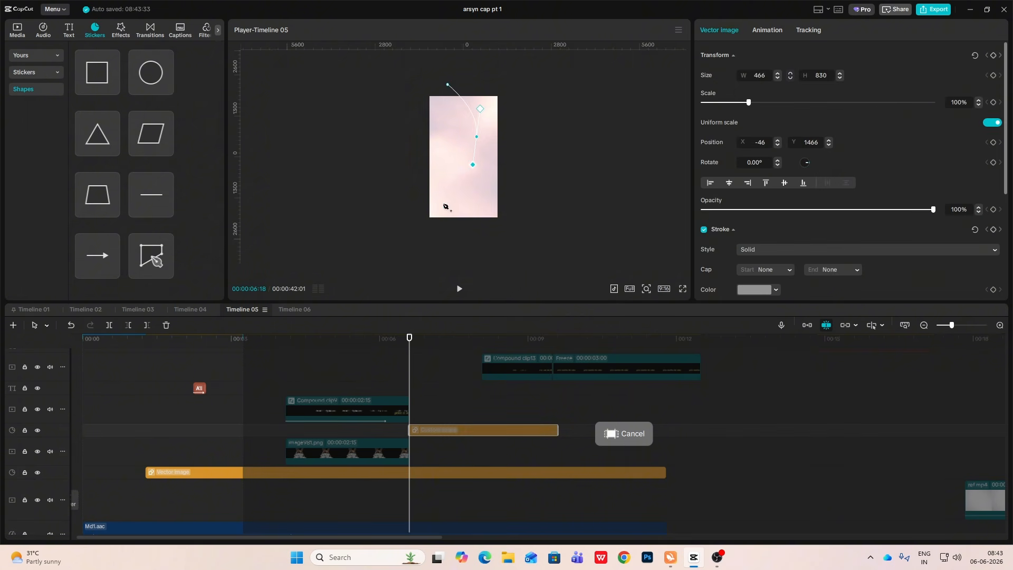
left_click(457, 252)
left_click_drag(453, 258, 417, 239)
key("ctrl+z")
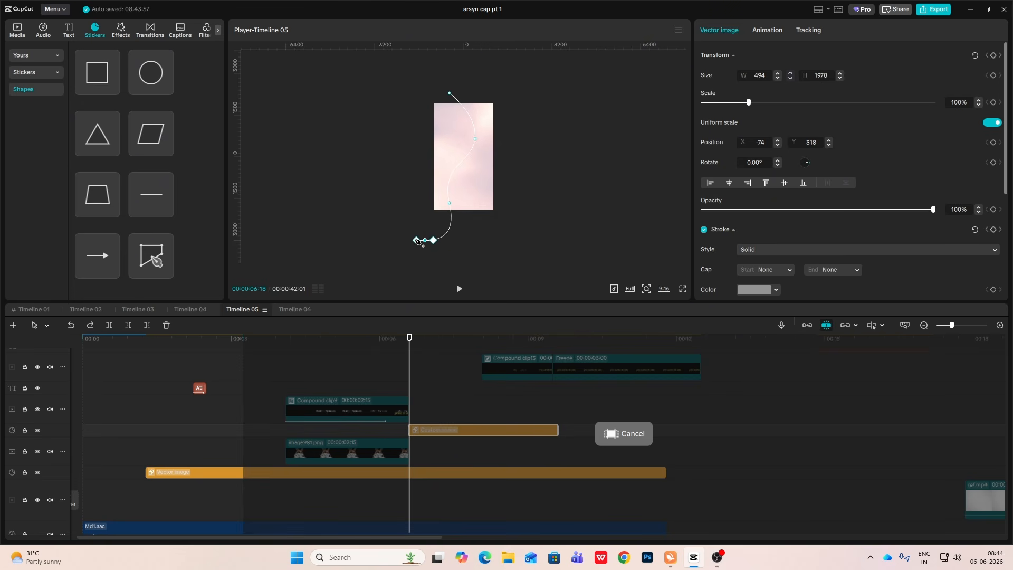
left_click_drag(417, 242, 416, 241)
left_click(435, 401)
Step: Extend the new line's clip to the end of the lower vector-shape clip and set its stroke color to yellow
left_click(526, 430)
left_click_drag(558, 430, 667, 431)
mouse_move(428, 415)
left_mouse_down()
mouse_move(409, 415)
mouse_move(430, 415)
left_mouse_up()
left_click(441, 431)
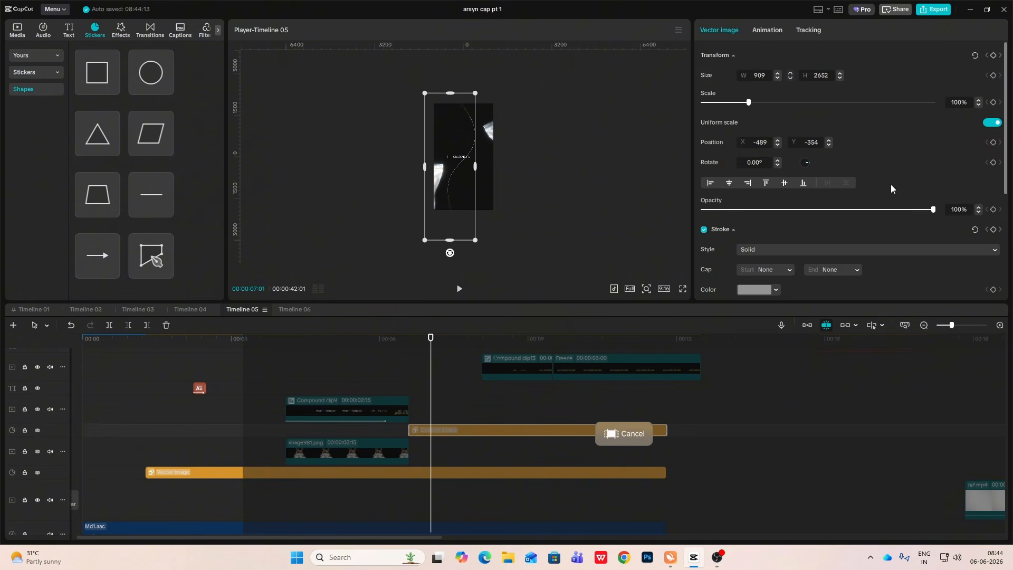
left_click(775, 291)
left_click_drag(743, 318, 890, 280)
Step: Add a transform keyframe to the curved line at 00:00:09:15, in line with the caption freeze frame's first keyframe
left_click_drag(410, 395, 559, 426)
left_click(559, 430)
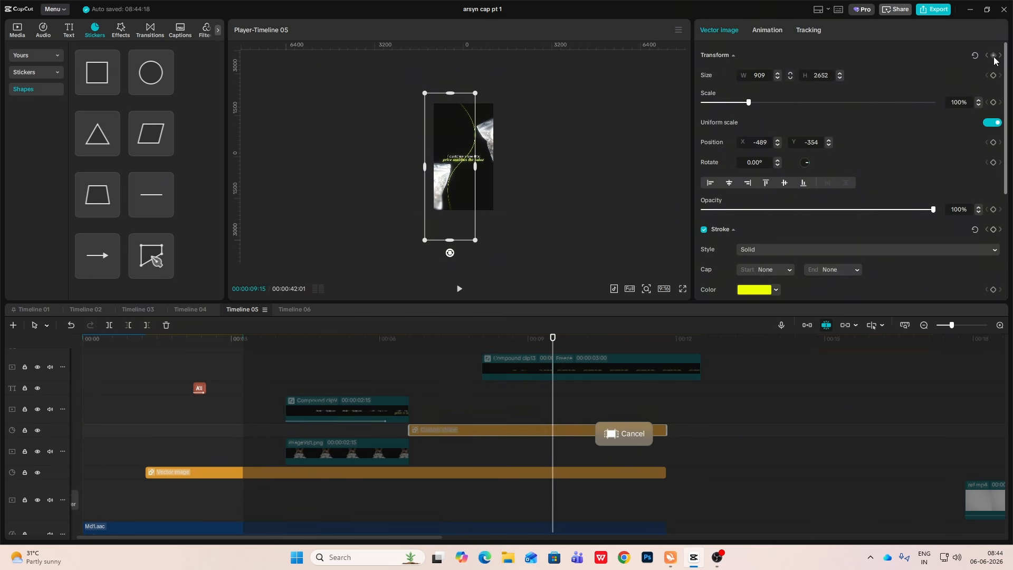
left_click(565, 370)
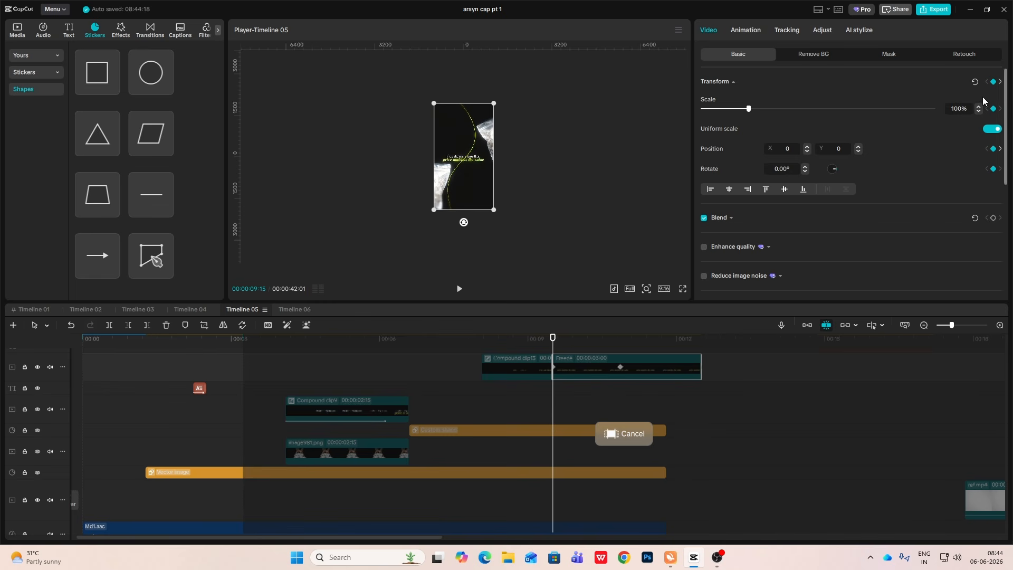
left_click(562, 431)
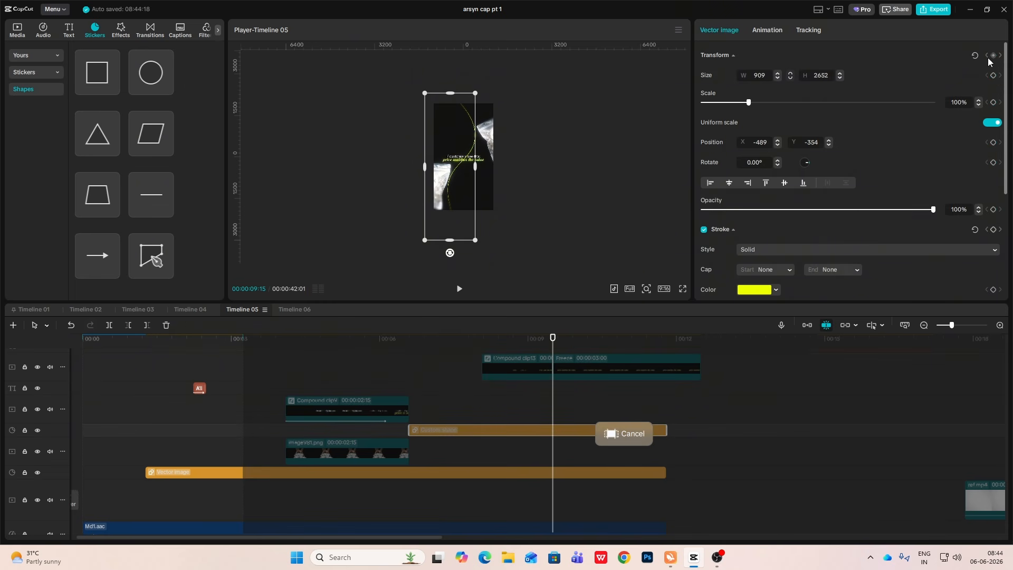
Step: Move the curved line up to about X -451, Y 729 at 00:00:10:26, in line with the freeze frame's second keyframe
left_click_drag(561, 405, 630, 425)
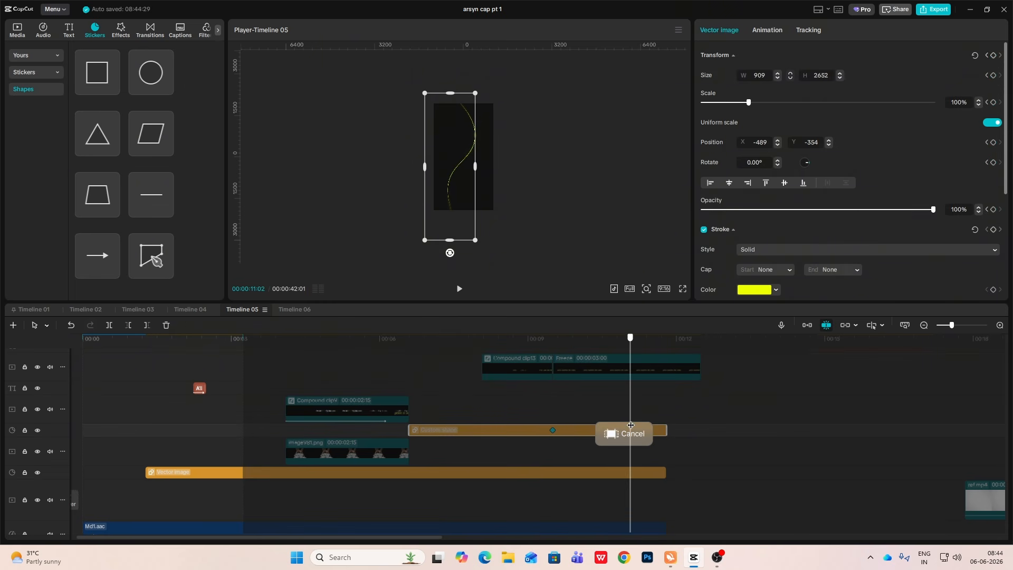
left_click(617, 375)
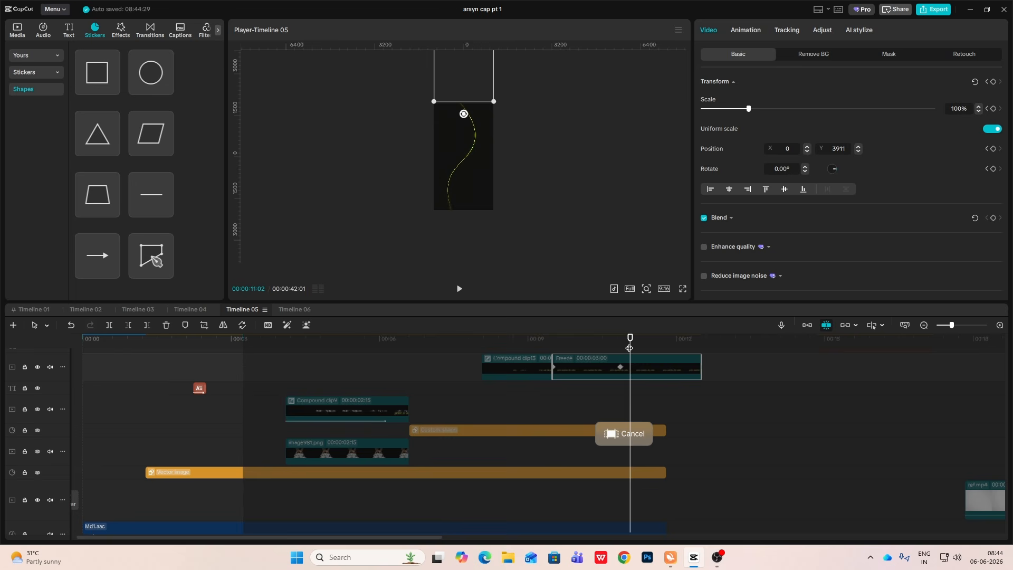
left_click(589, 431)
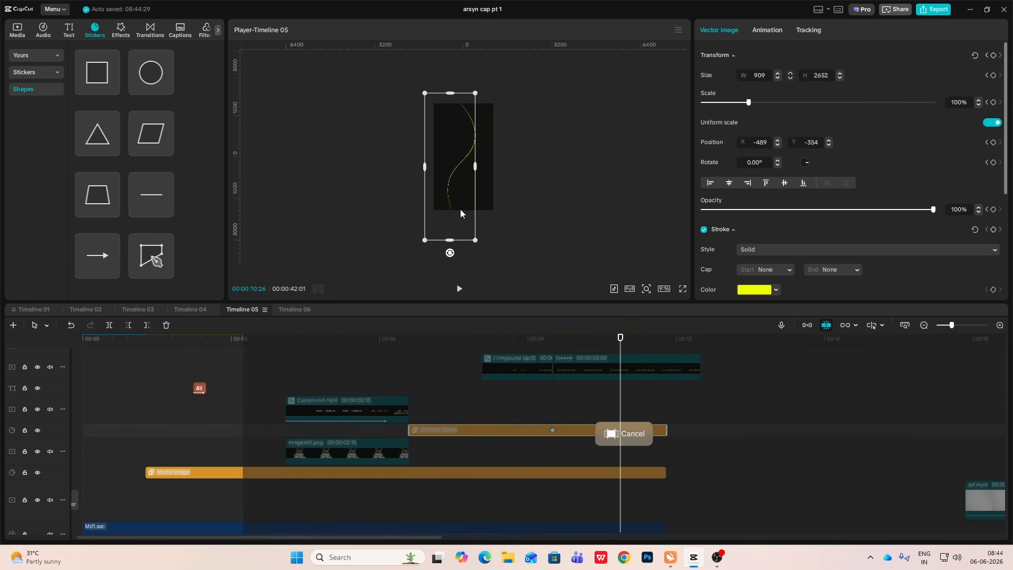
left_click_drag(460, 213, 462, 183)
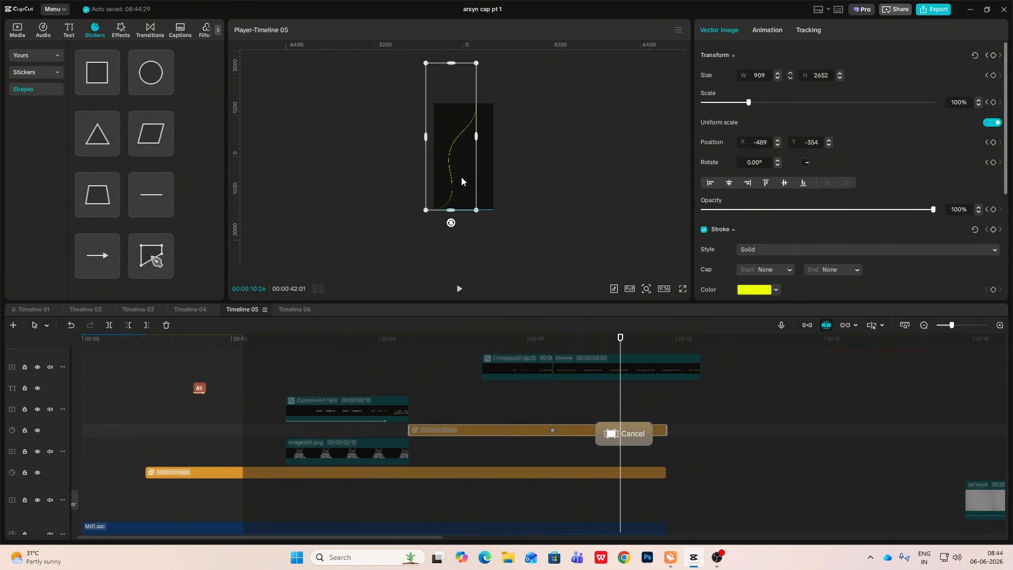
left_click(592, 413)
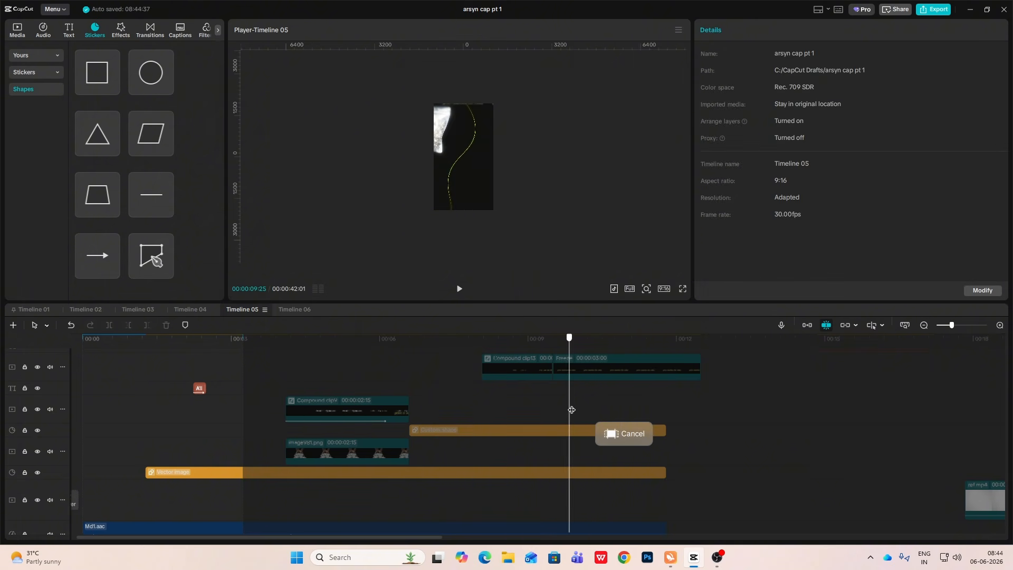
mouse_move(608, 418)
left_mouse_down()
mouse_move(628, 421)
mouse_move(614, 422)
left_mouse_up()
Step: Apply the Cubic Out preset curve to the curved line's Y movement between its two keyframes
left_click(628, 432)
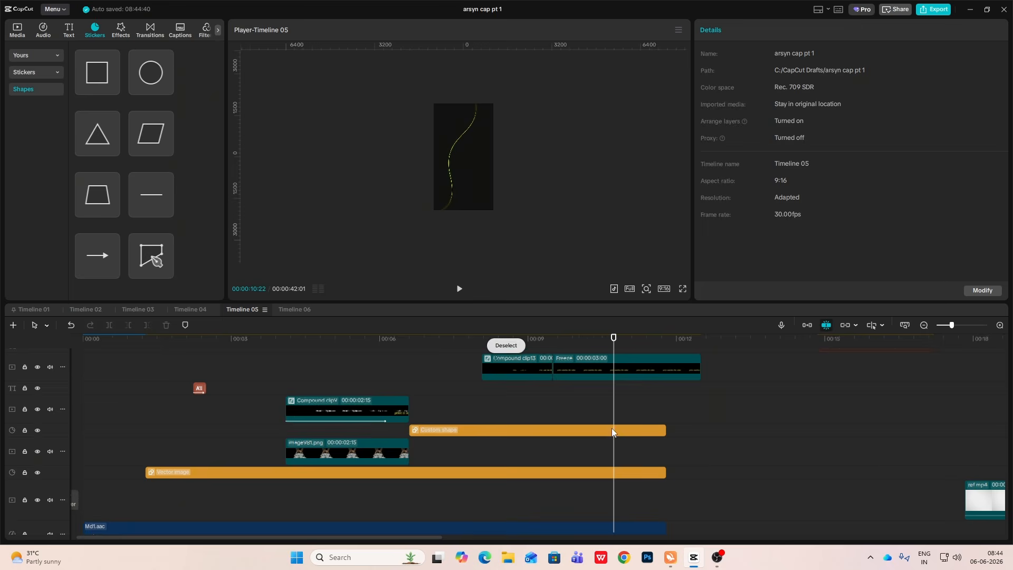
left_click(609, 432)
double_click(606, 434)
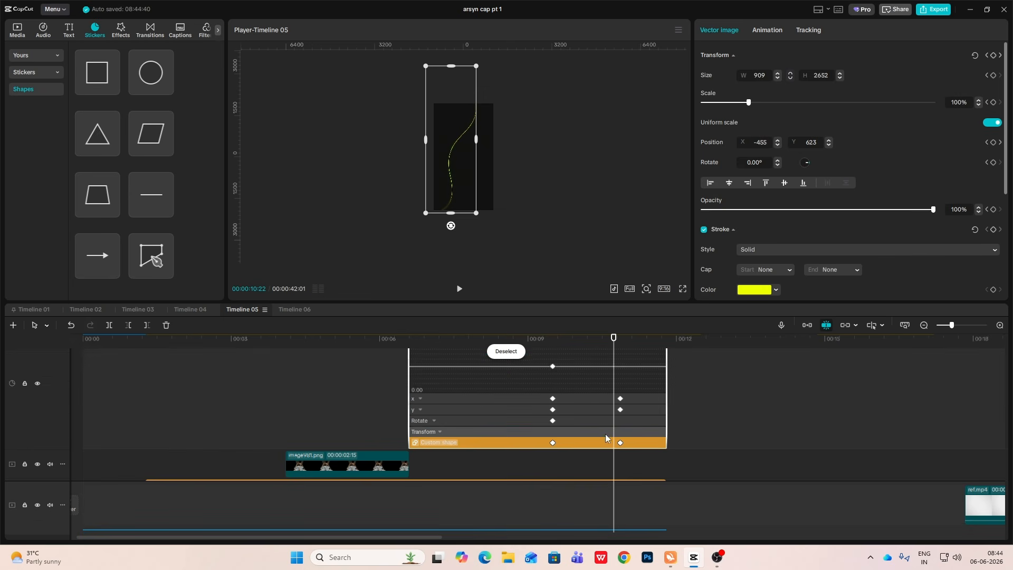
left_click(599, 397)
left_click(583, 406)
left_click(585, 390)
left_click(602, 357)
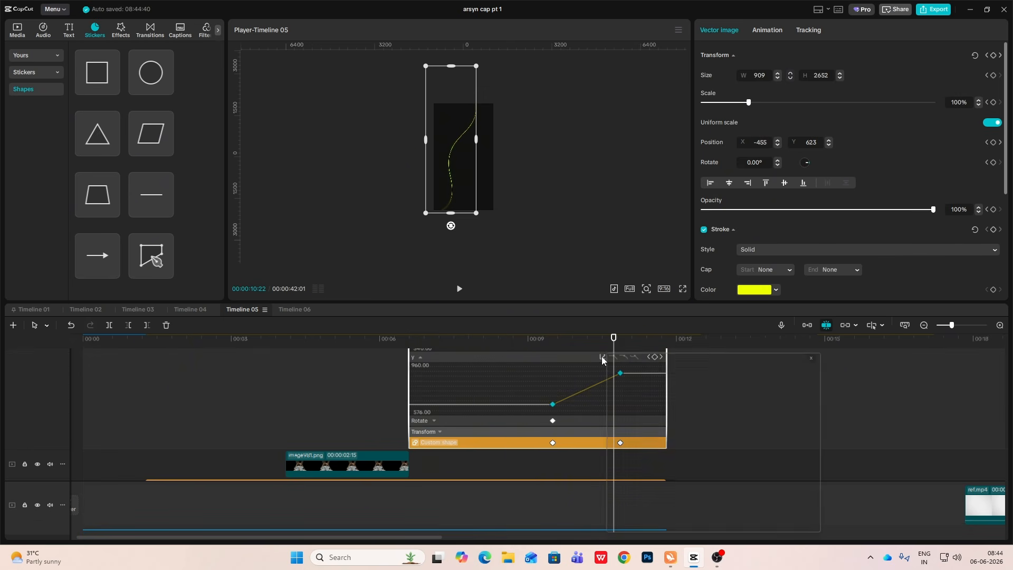
left_click(705, 441)
left_click(812, 363)
Step: Apply the Cubic Out preset curve to the curved line's X movement and close its keyframe graph
scroll(591, 409, "up", 1)
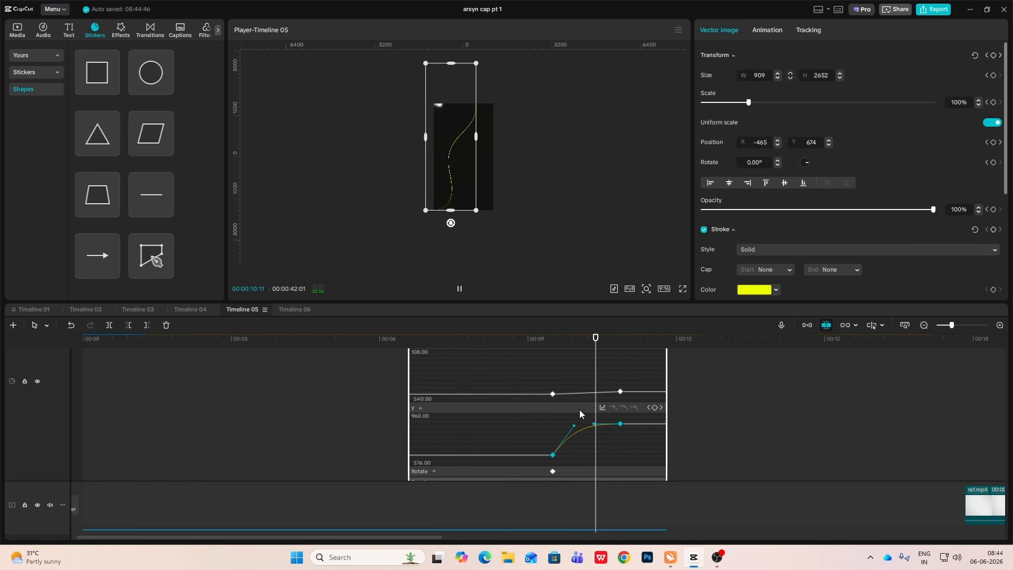
left_click(590, 393)
scroll(598, 398, "up", 1)
left_click(602, 395)
left_click(711, 455)
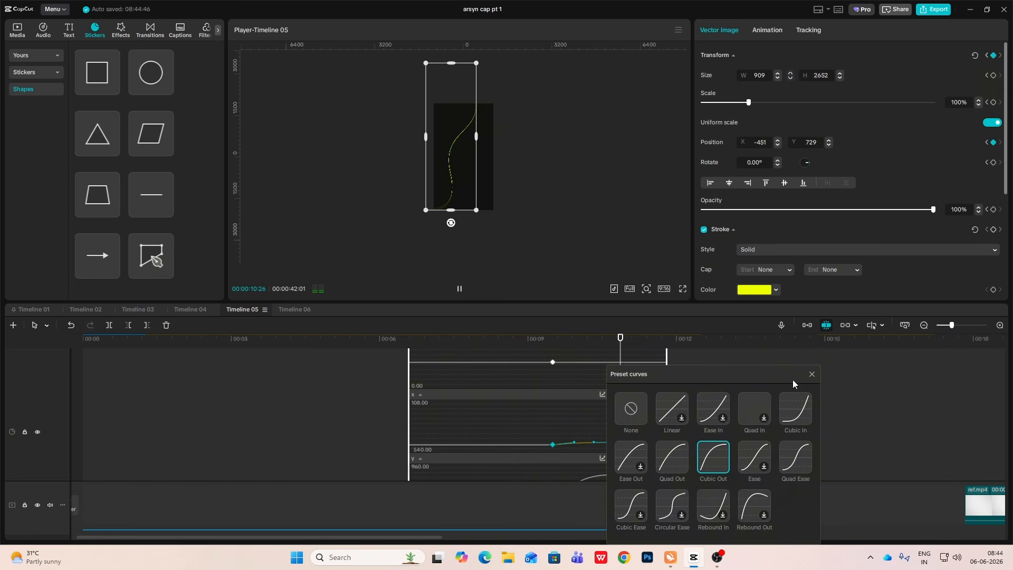
left_click(811, 375)
scroll(574, 426, "down", 1)
key("alt+k")
scroll(585, 428, "down", 1)
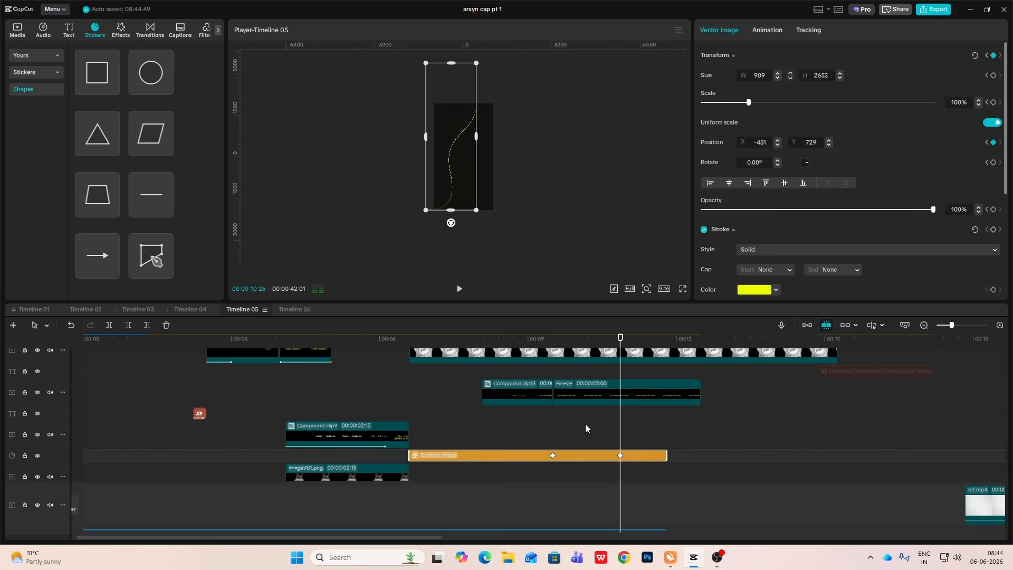
Step: Scrub through the eased upward movement of the curved line and bags
left_click(605, 443)
left_click_drag(605, 443, 635, 444)
left_click_drag(546, 408, 600, 441)
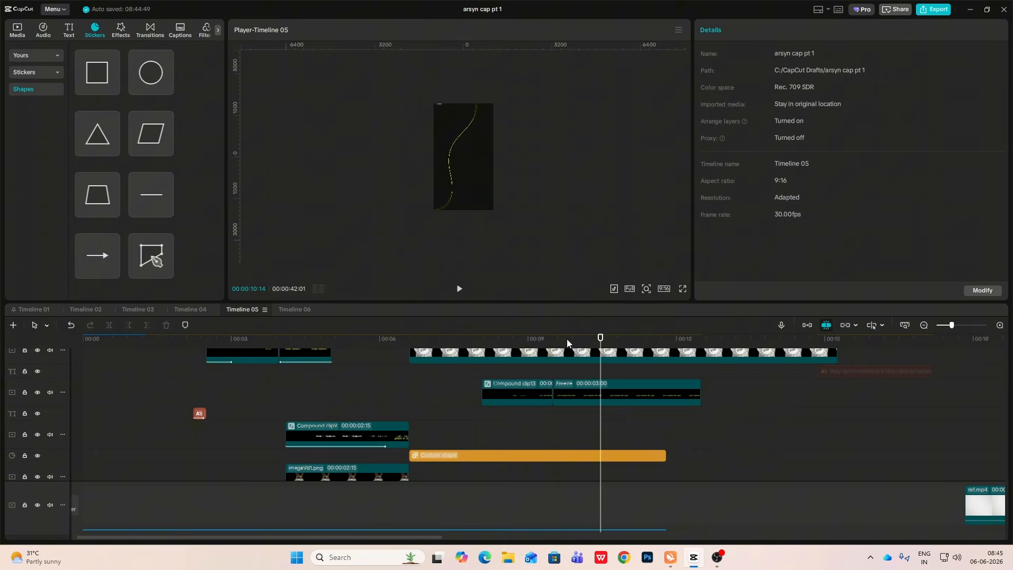
Step: Examine the reference video around 00:00:28:04 for the next caption's wording and layout
left_click(647, 290)
left_click_drag(440, 450, 444, 455)
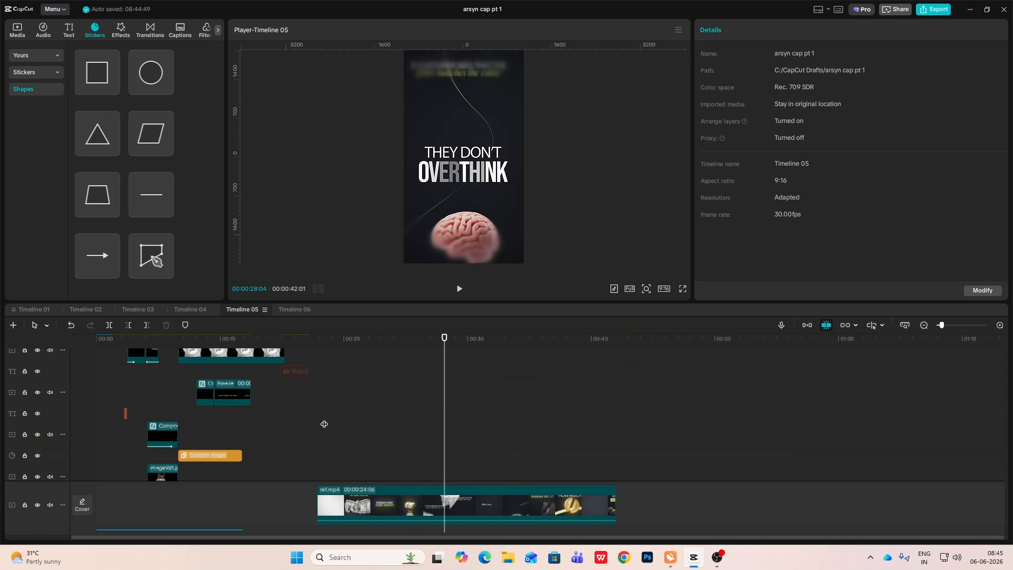
left_click_drag(324, 424, 466, 472)
Step: Copy the "if customers see that the" text from inside Compound clip12 and return to the main timeline
left_click(999, 325)
scroll(223, 407, "up", 2)
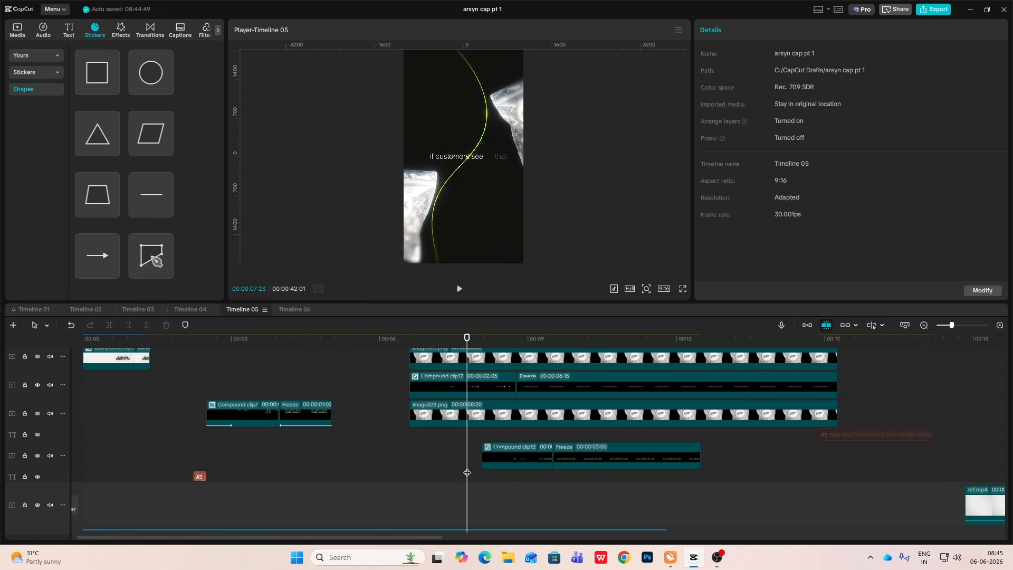
scroll(495, 432, "up", 3)
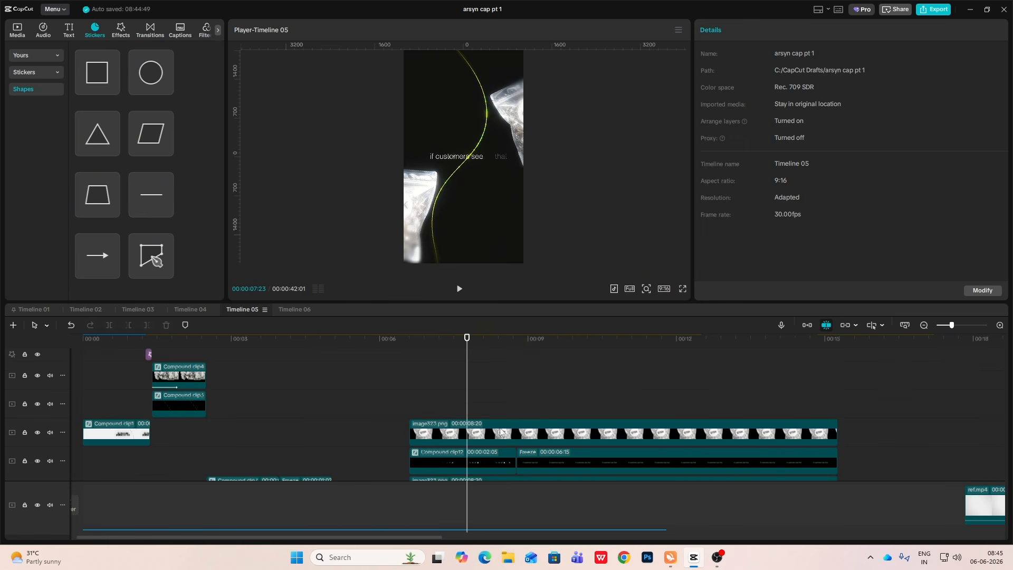
double_click(473, 446)
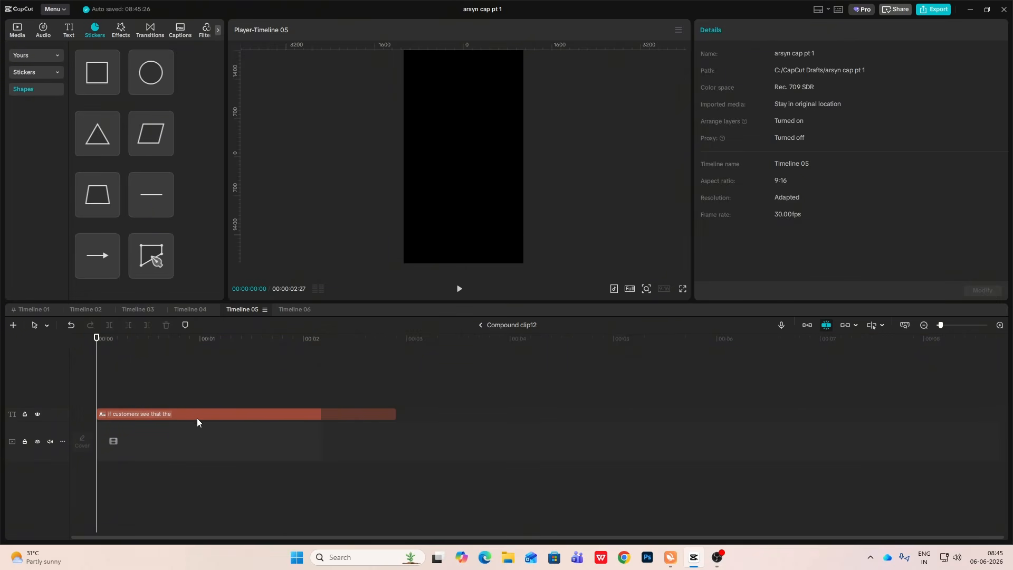
left_click_drag(201, 383, 297, 400)
left_click(479, 324)
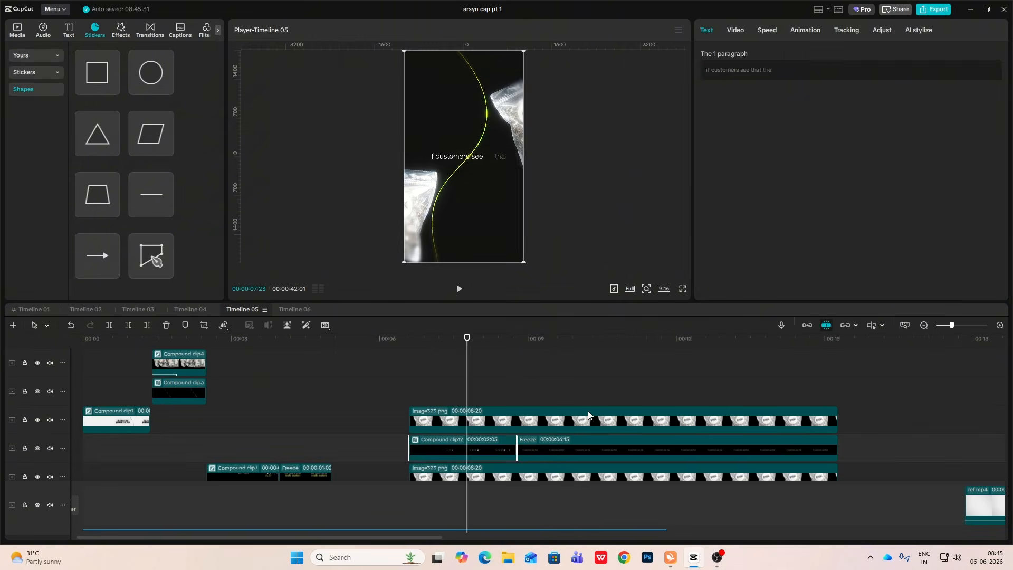
Step: Paste the copied caption at 00:00:09:15, shift it slightly later onto the track below the Blur effect, and preview it
left_click(599, 389)
scroll(599, 388, "down", 3)
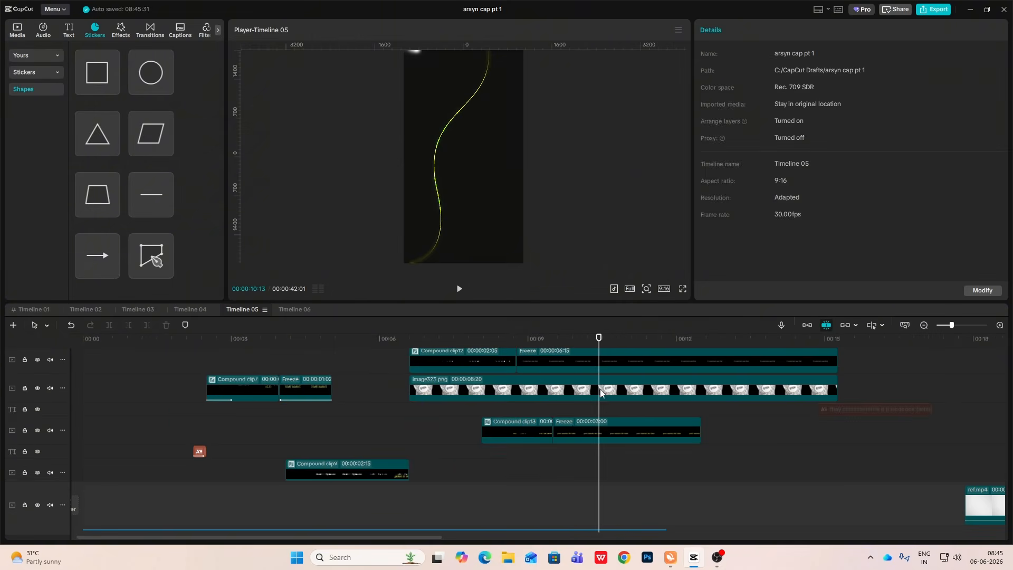
left_click(554, 416)
key("ctrl+v")
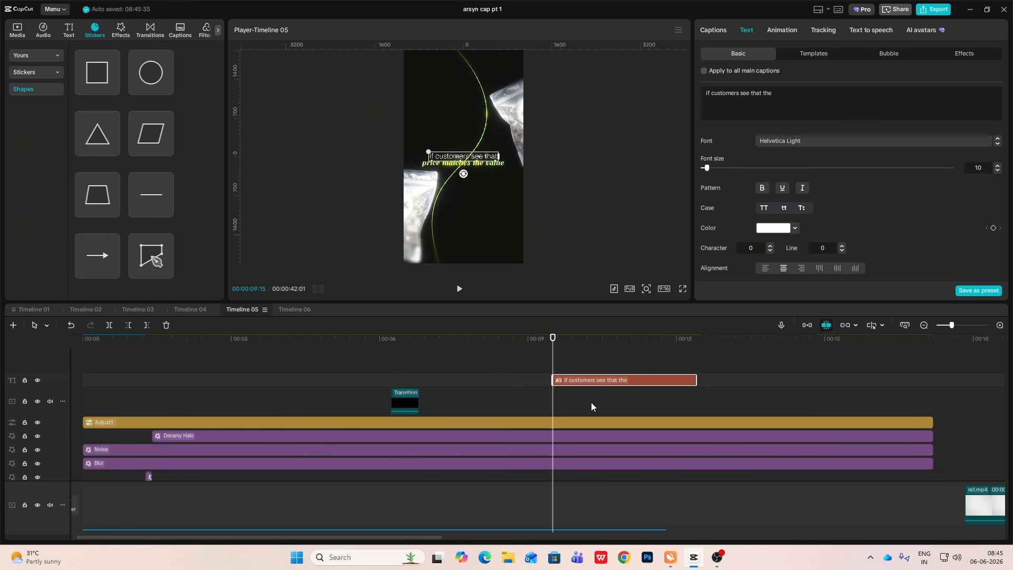
left_click_drag(592, 368, 593, 472)
left_click_drag(574, 381, 577, 472)
left_click(548, 388)
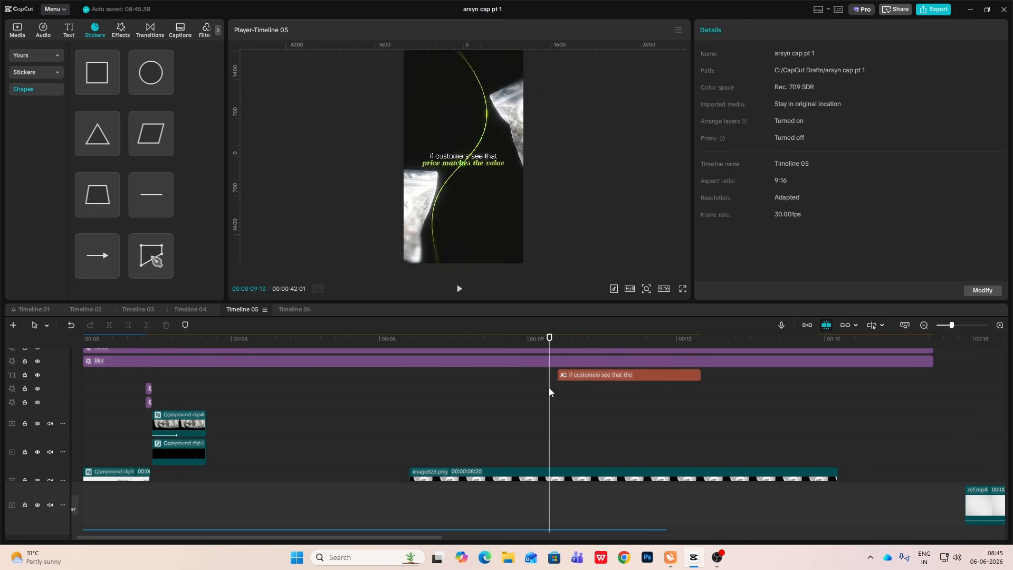
key("space")
Step: Change the pasted caption's text to "THEY DON'T" and scrub through its word animation
left_click(606, 376)
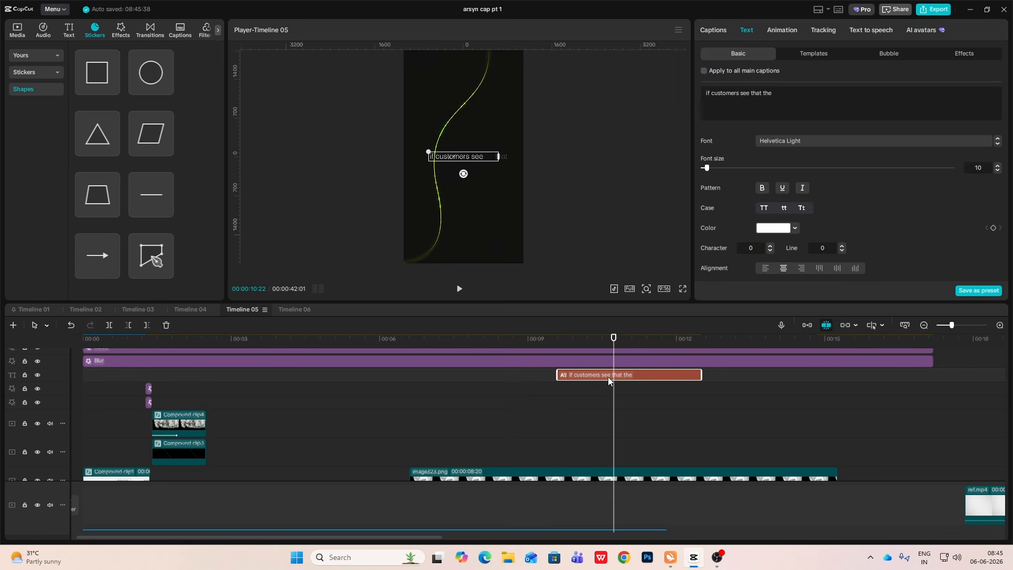
key("ctrl+a")
type("T")
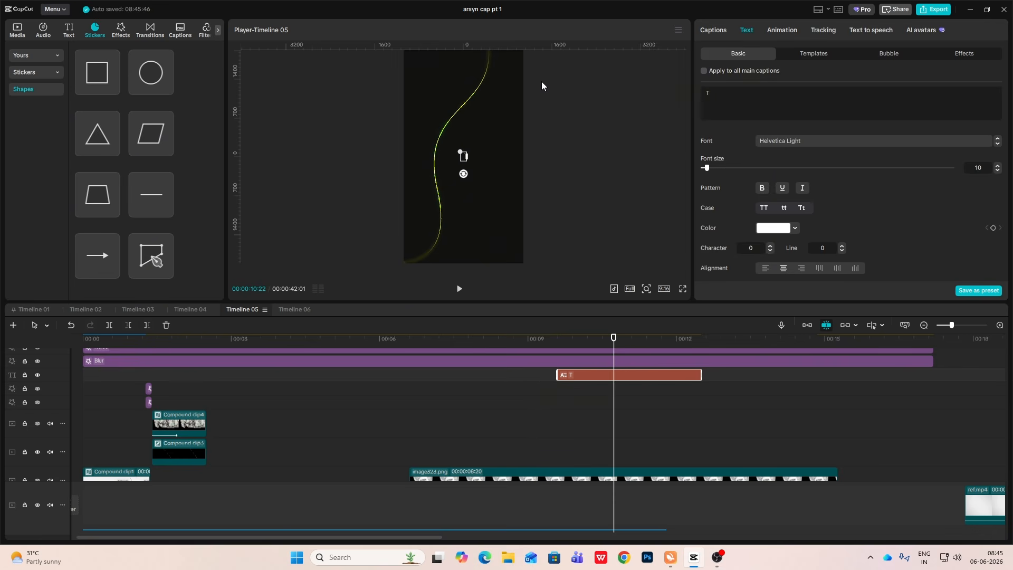
type("HEY DON'T")
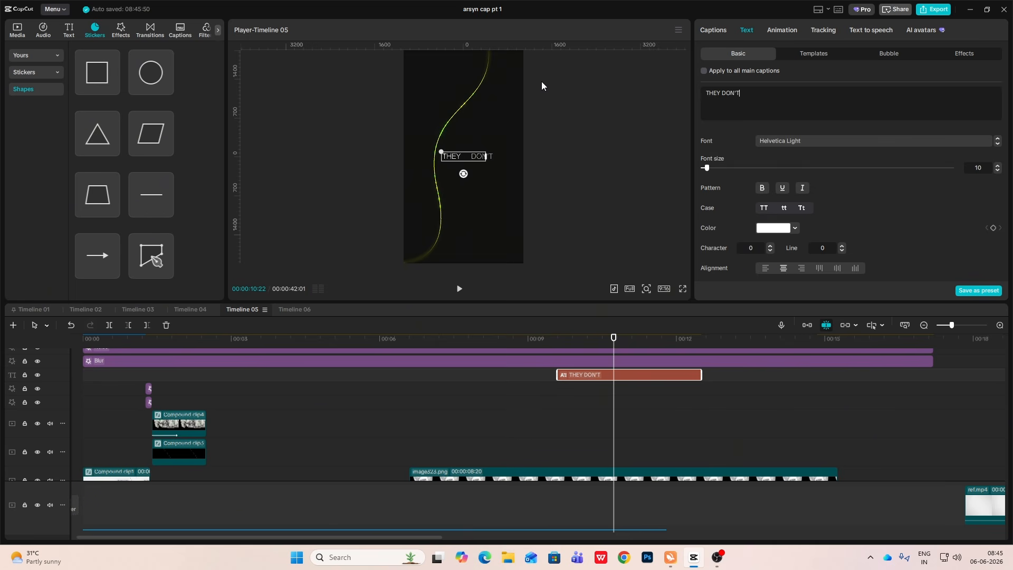
left_click(639, 385)
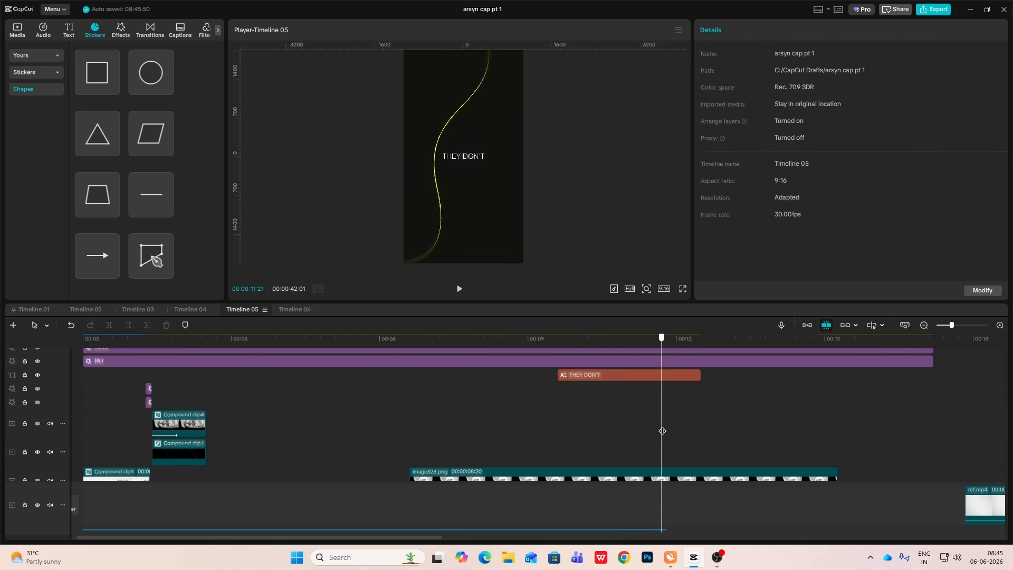
left_click_drag(662, 431, 561, 416)
Step: Convert the "THEY DON'T" caption into a compound clip and check its animation around 00:00:10:00
left_click(615, 375)
key("alt+g")
left_click(578, 419)
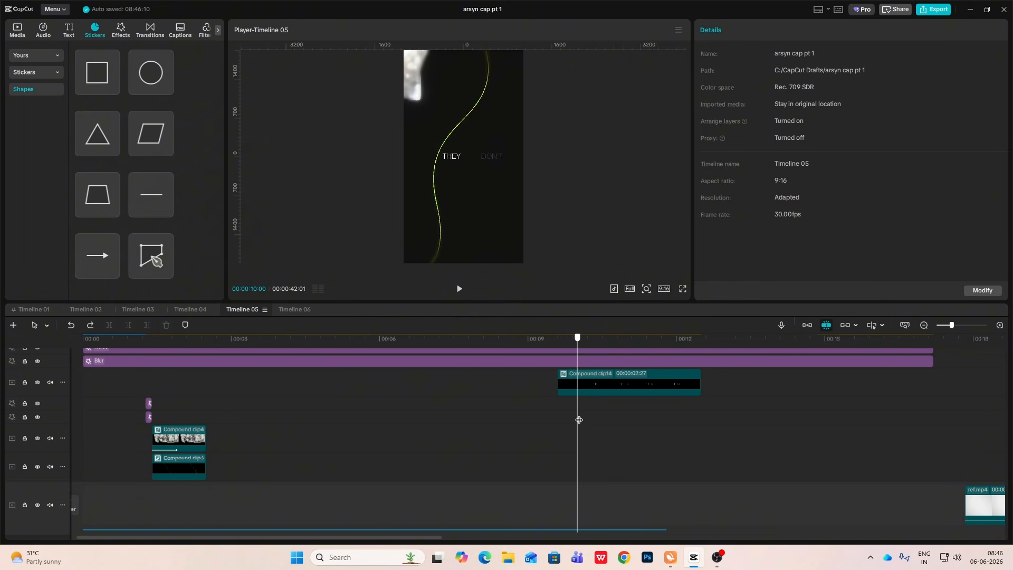
Step: Split the "THEY DON'T" compound clip within its word animation and change the playback speed of the second part
left_click(579, 419)
left_click(599, 377)
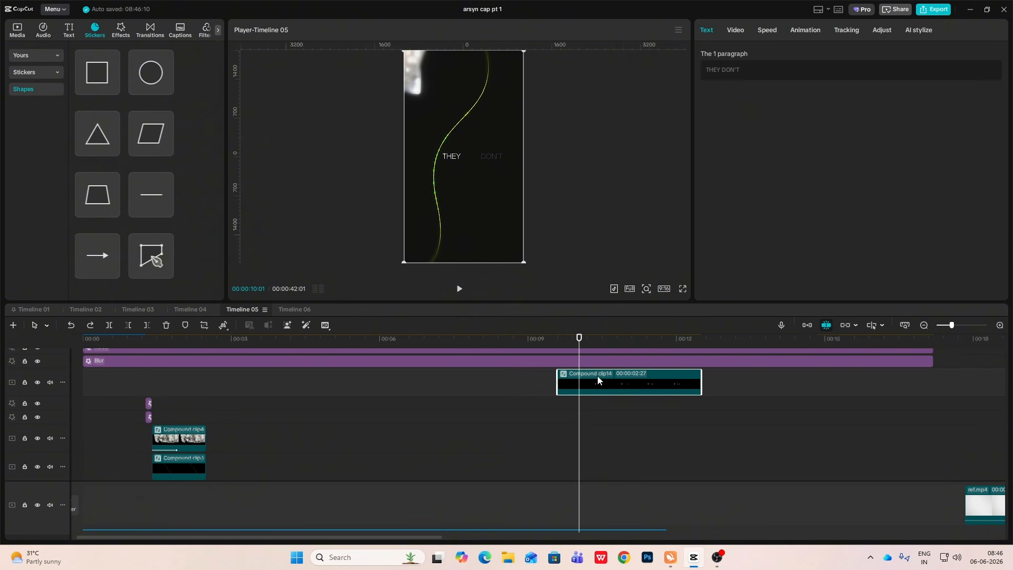
key("ctrl+b")
left_click(767, 29)
left_click_drag(820, 108, 821, 109)
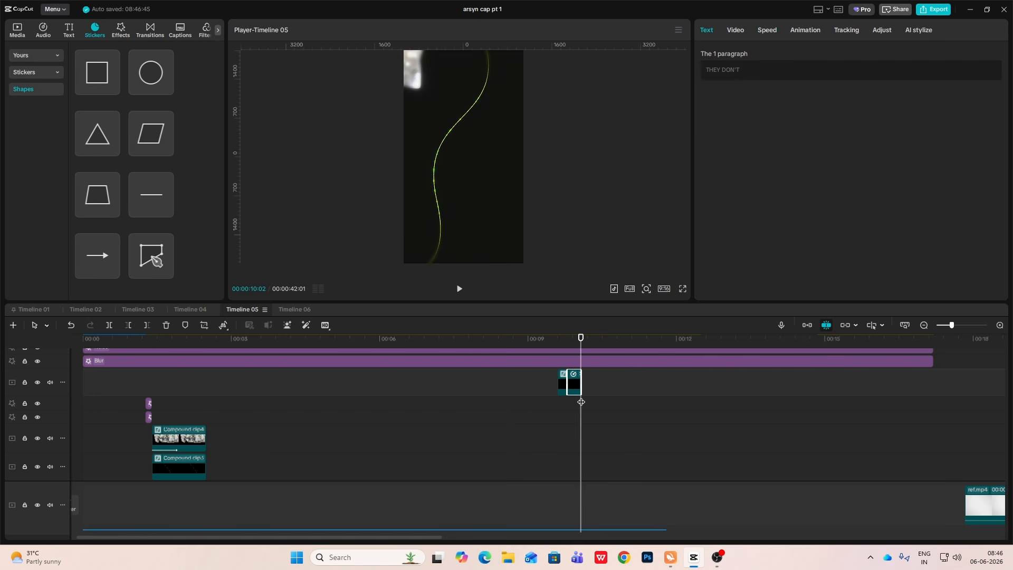
Step: Freeze the "THEY DON'T" caption's frame at 00:00:10:01 and delete the leftover piece after the 3-second freeze
key("Left")
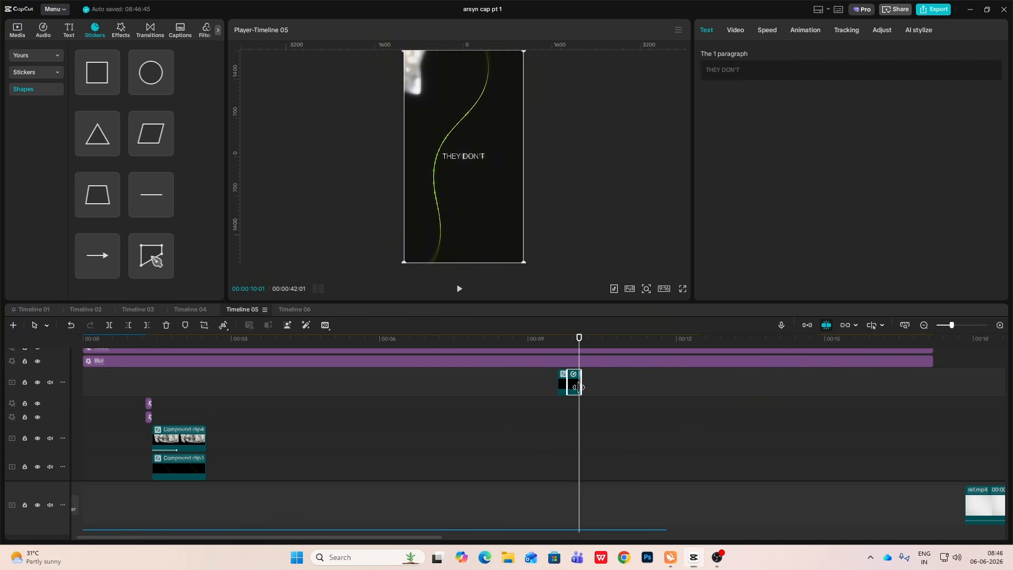
right_click(580, 387)
mouse_move(623, 213)
left_click(746, 213)
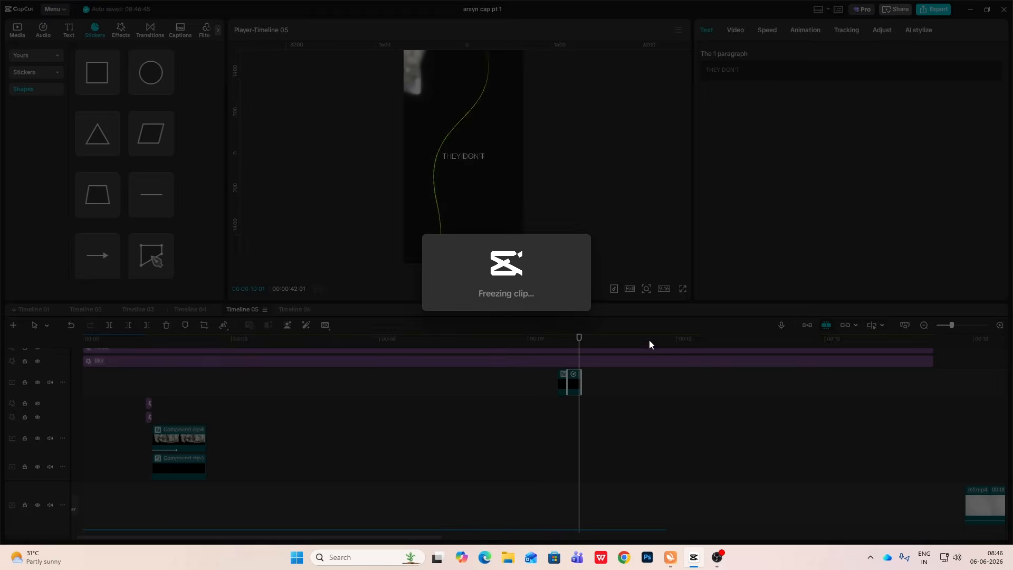
left_click(599, 407)
left_click(687, 414)
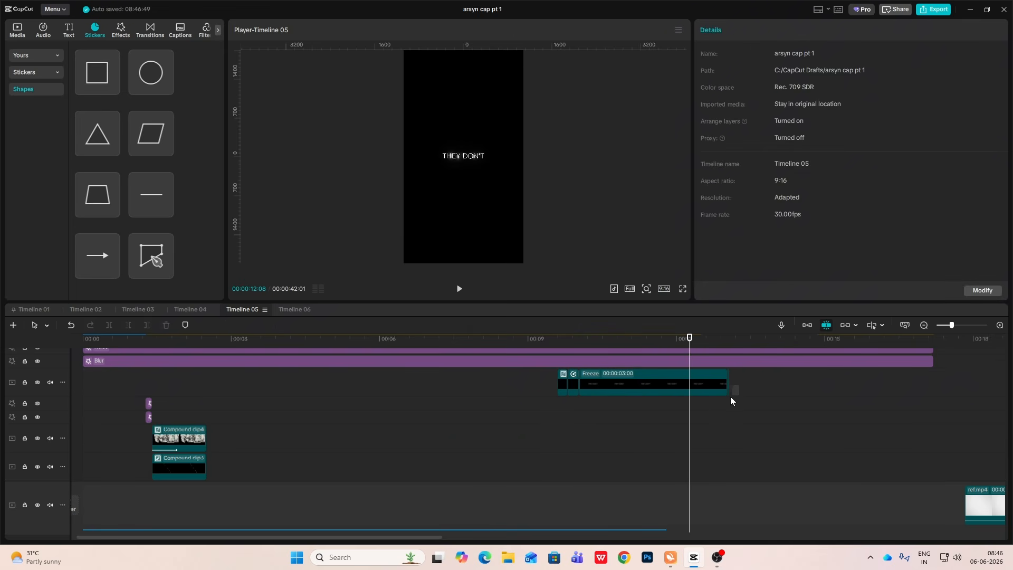
left_click_drag(730, 397, 727, 398)
key("Delete")
left_click(557, 431)
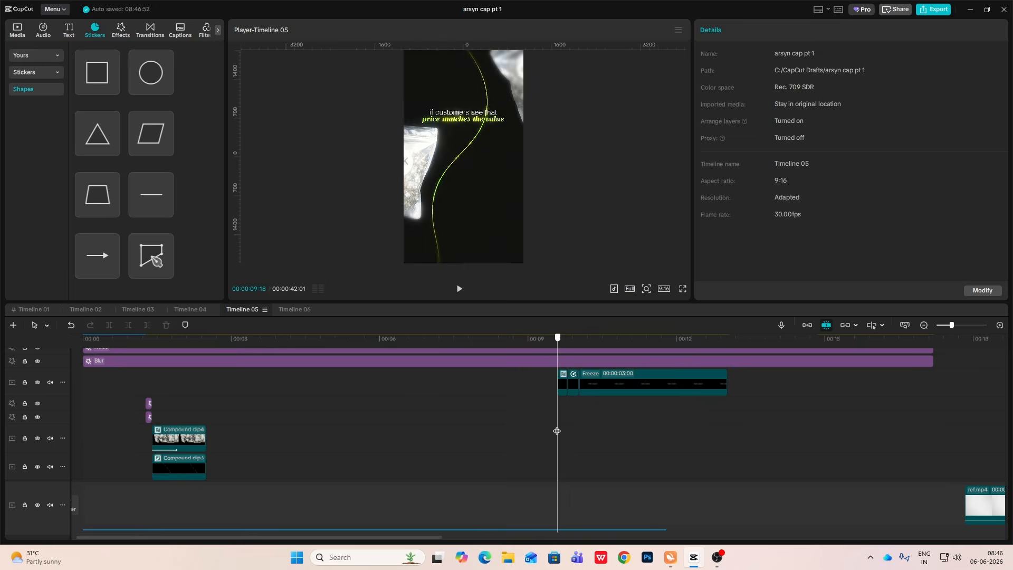
key("space")
key("space")
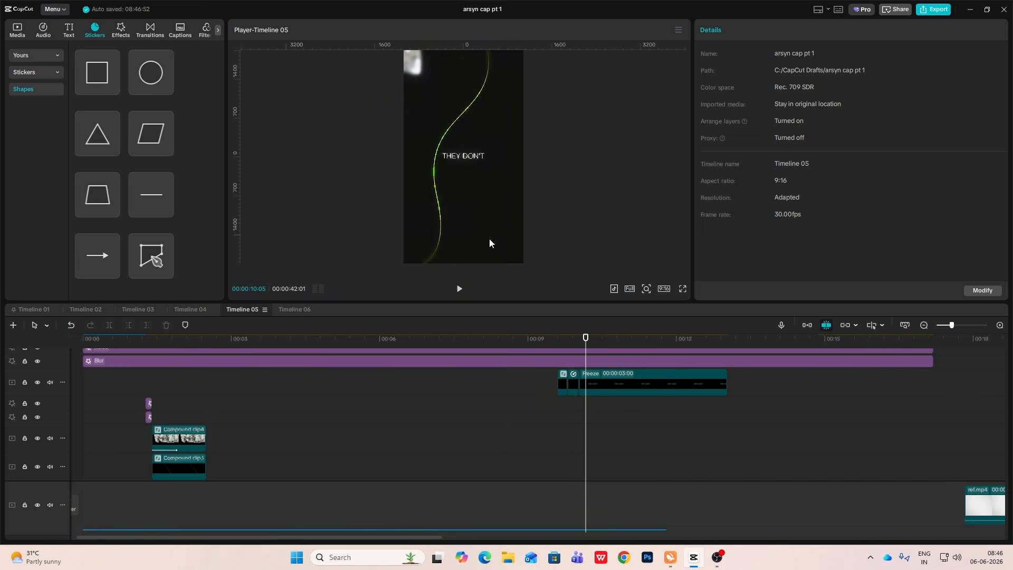
Step: Copy the "Charge" text from around 00:00:02:10 and paste it at 00:00:10:01
scroll(602, 391, "down", 3)
left_click(394, 383)
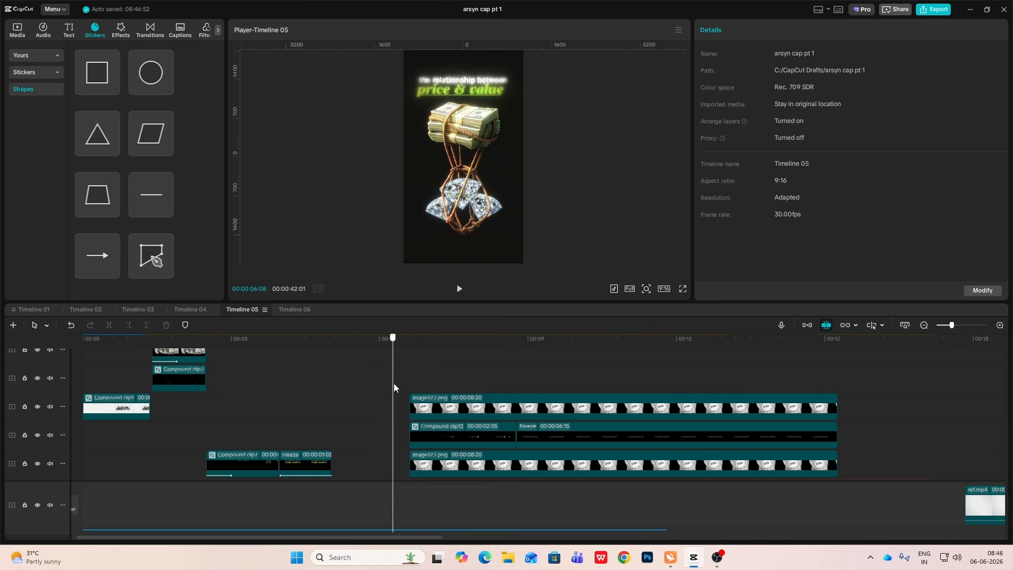
left_click_drag(394, 383, 211, 424)
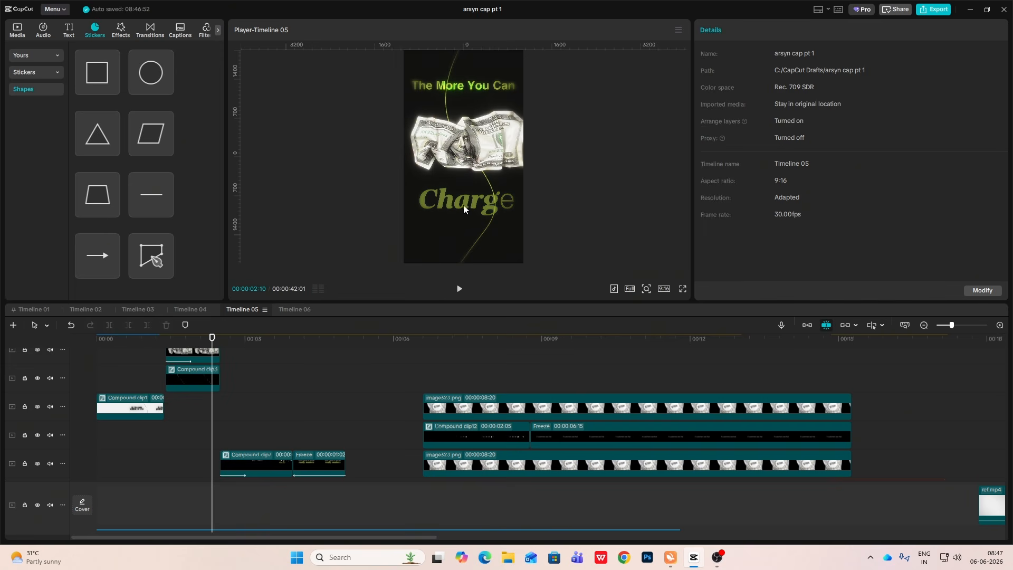
scroll(279, 423, "down", 3)
left_click(212, 437)
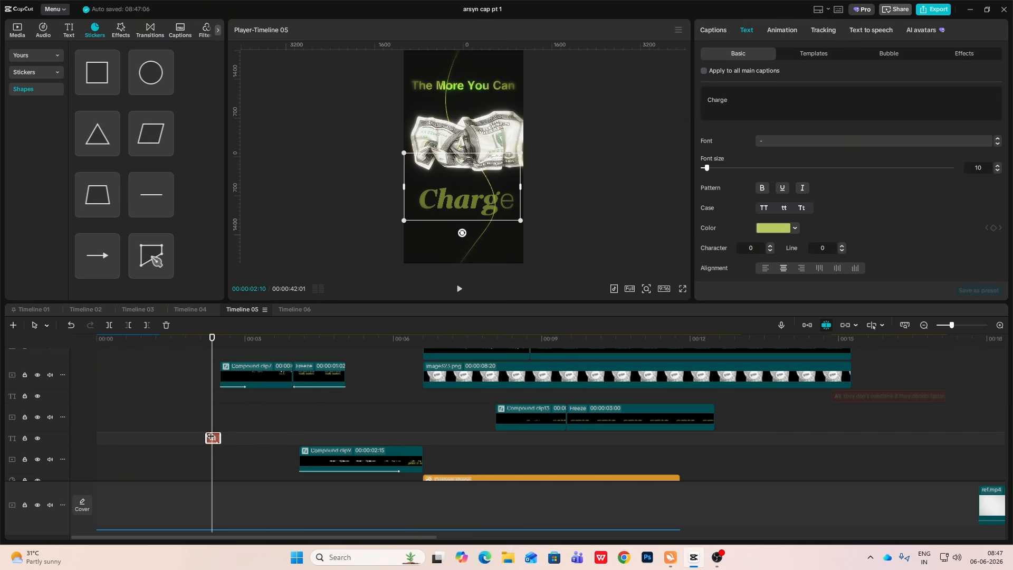
scroll(612, 412, "up", 5)
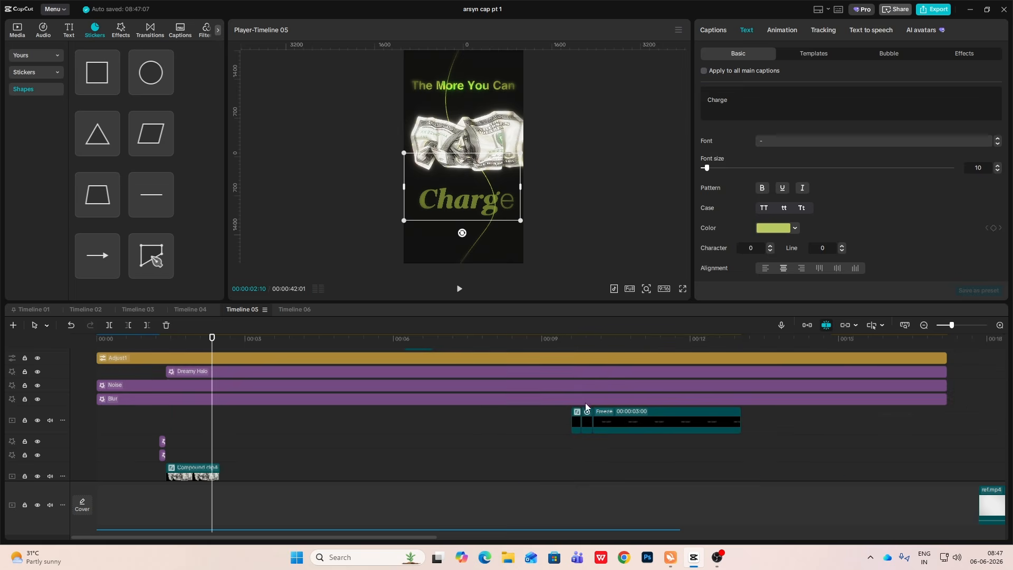
left_click(590, 458)
left_click_drag(589, 458, 601, 350)
key("ctrl+v")
scroll(607, 395, "up", 4)
scroll(608, 430, "down", 1)
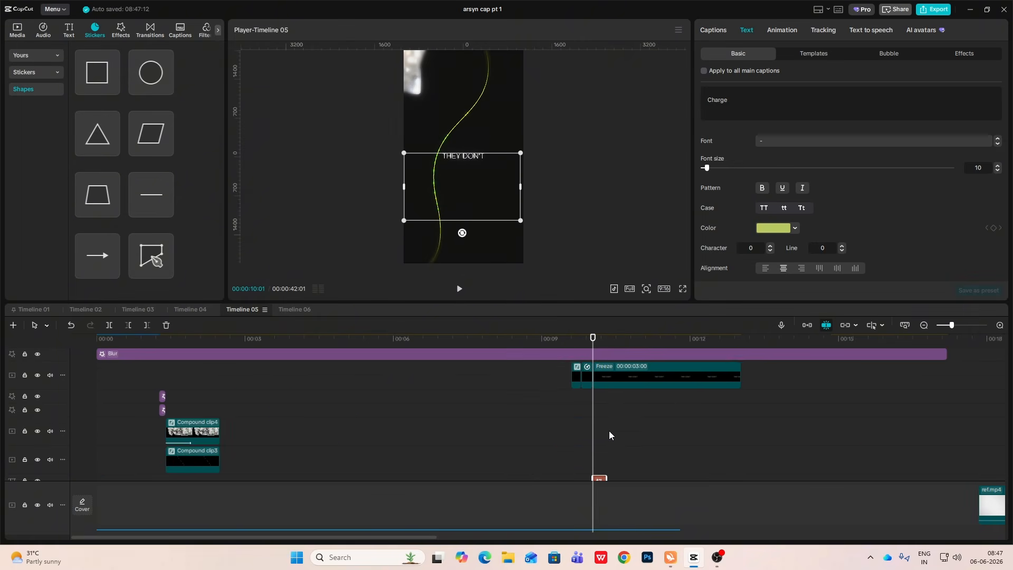
Step: Change the pasted text to "OVERTHINK" in the Titan One font and place it directly beneath "THEY DON'T"
left_click_drag(748, 101, 649, 102)
key("BackSpace")
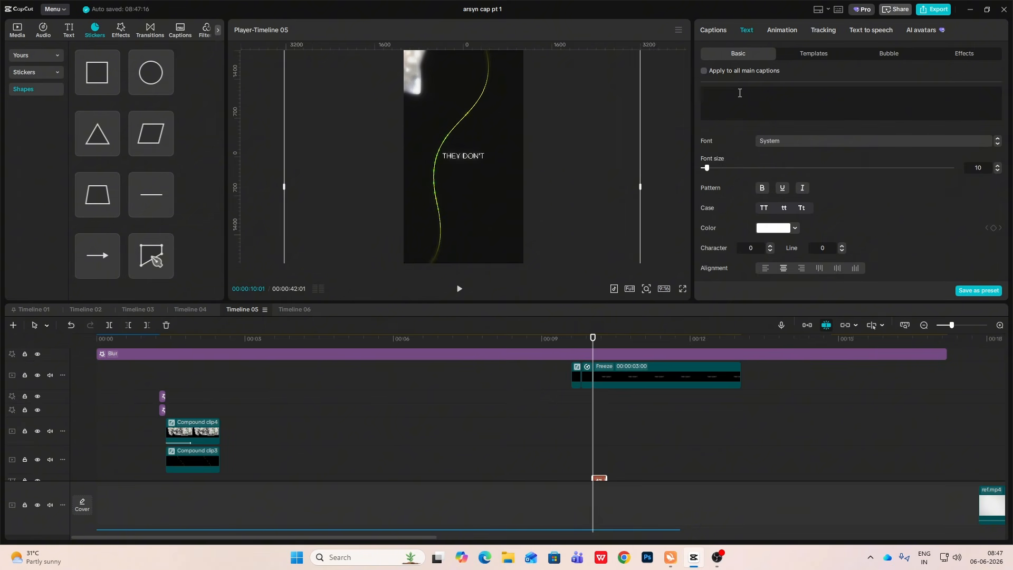
type("OVERTHI")
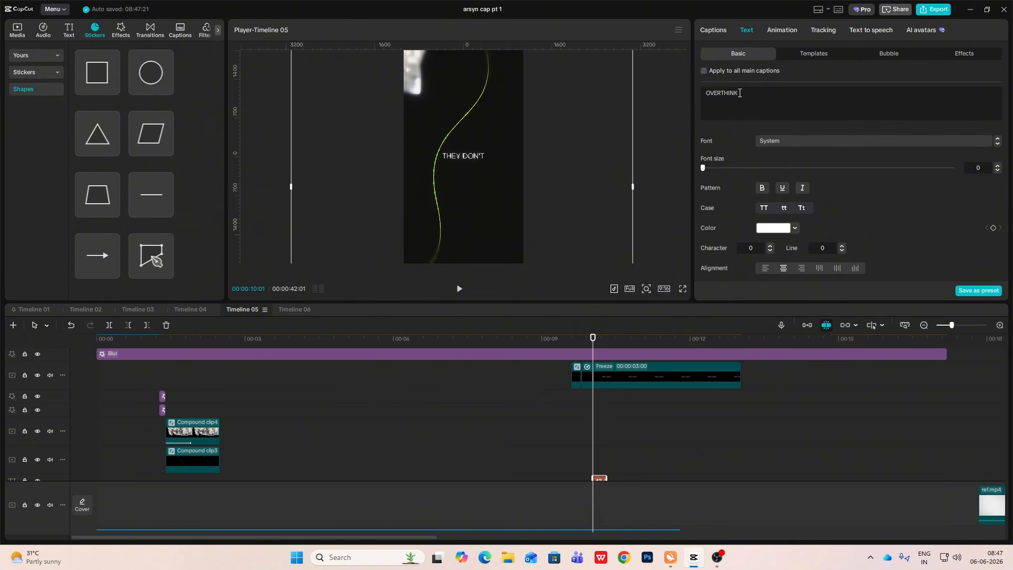
type("NK")
left_click(844, 141)
left_click(814, 196)
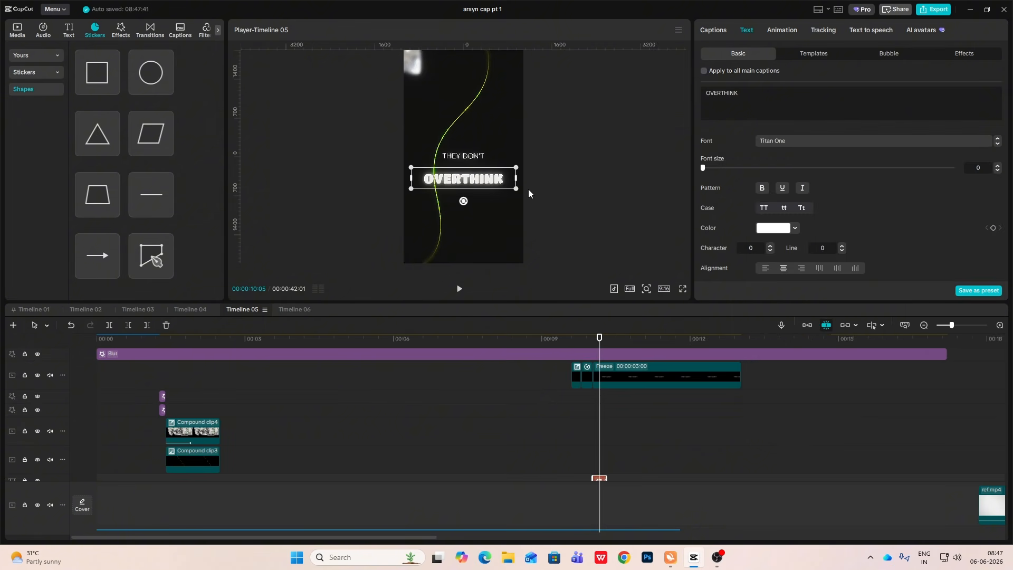
left_click_drag(472, 182, 475, 171)
left_click(492, 137)
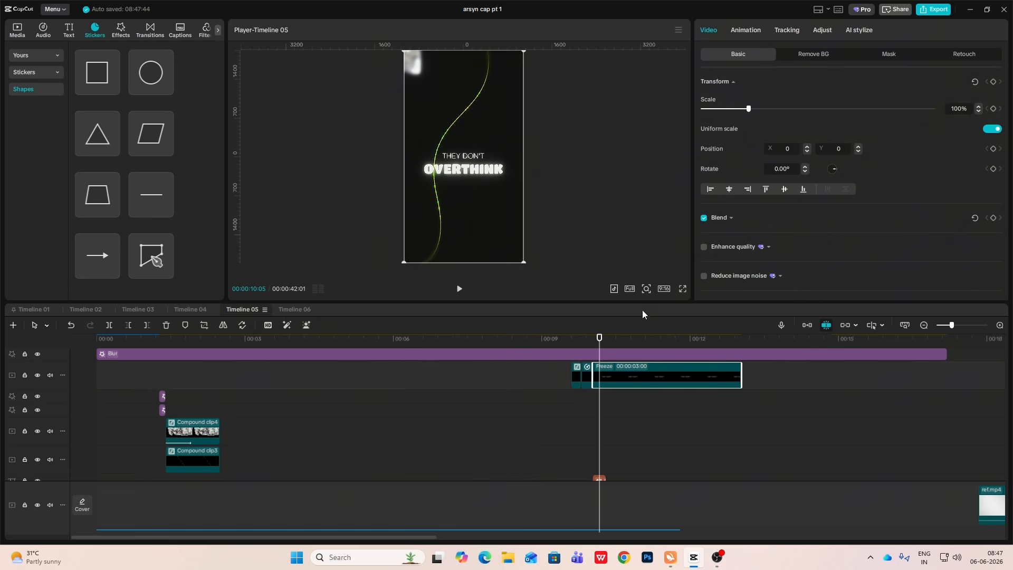
Step: Extend the "OVERTHINK" text clip to just before 00:00:12:00 and preview its entrance
scroll(866, 208, "down", 8)
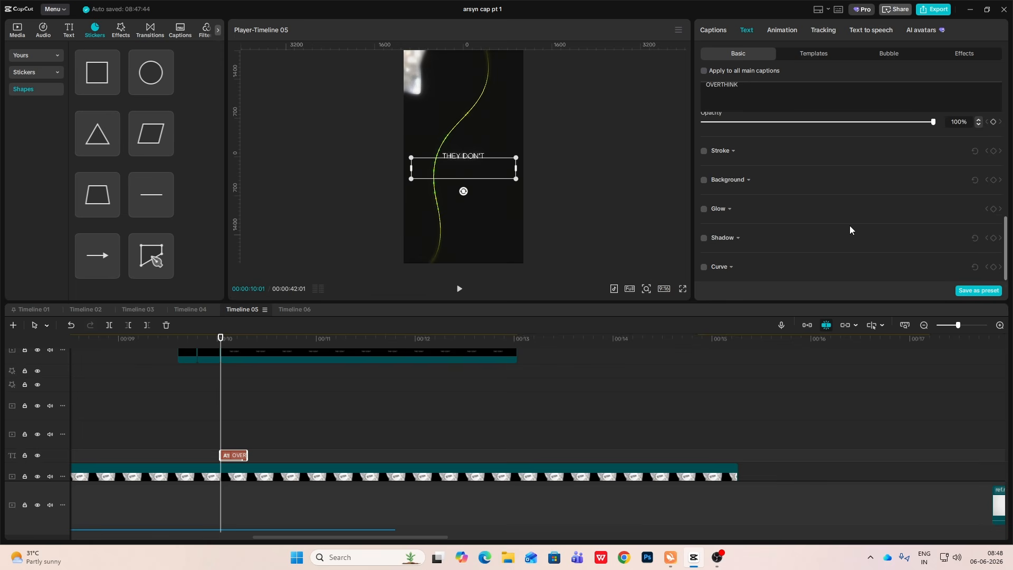
key("space")
left_click(238, 443)
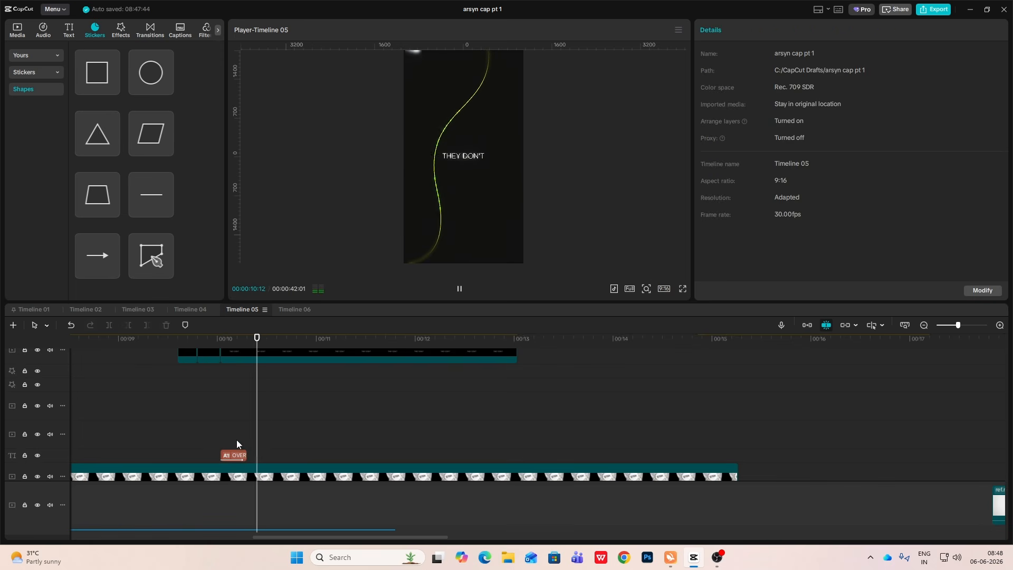
key("space")
left_click_drag(247, 455, 395, 456)
left_click(213, 424)
key("space")
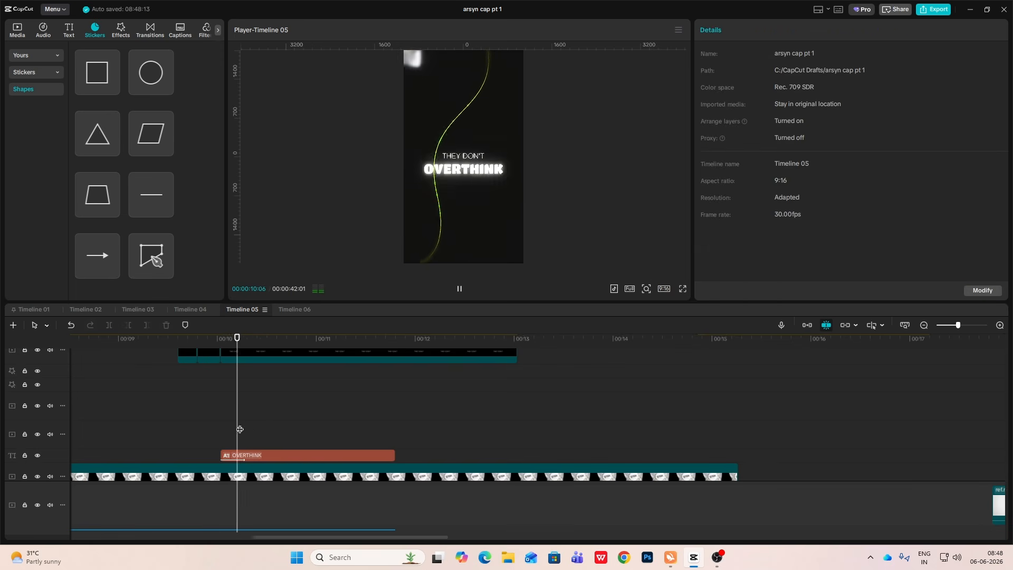
key("space")
Step: Combine the three "THEY DON'T" caption pieces into one compound clip
scroll(343, 425, "up", 1)
left_click(187, 436)
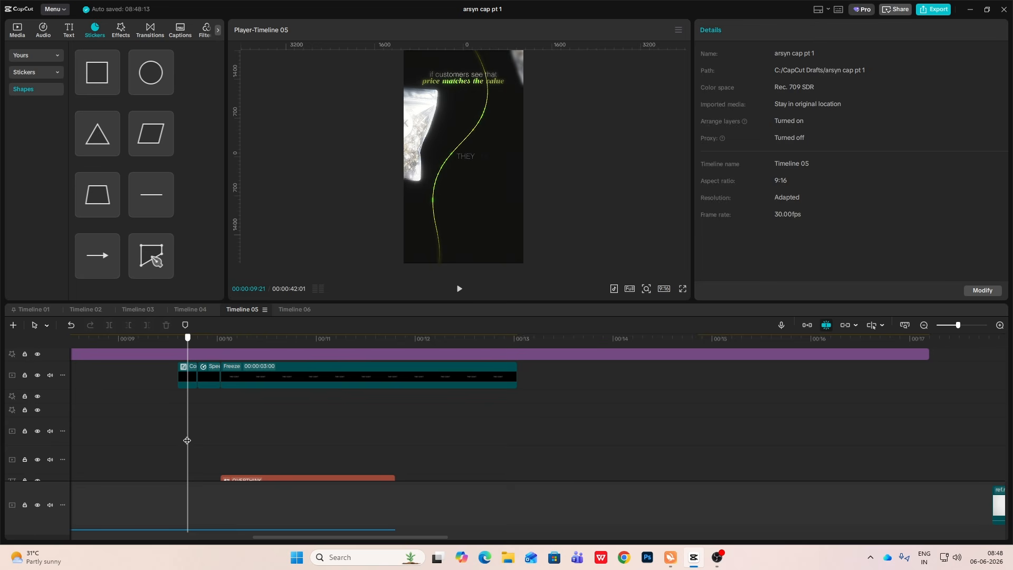
left_click_drag(593, 379, 166, 398)
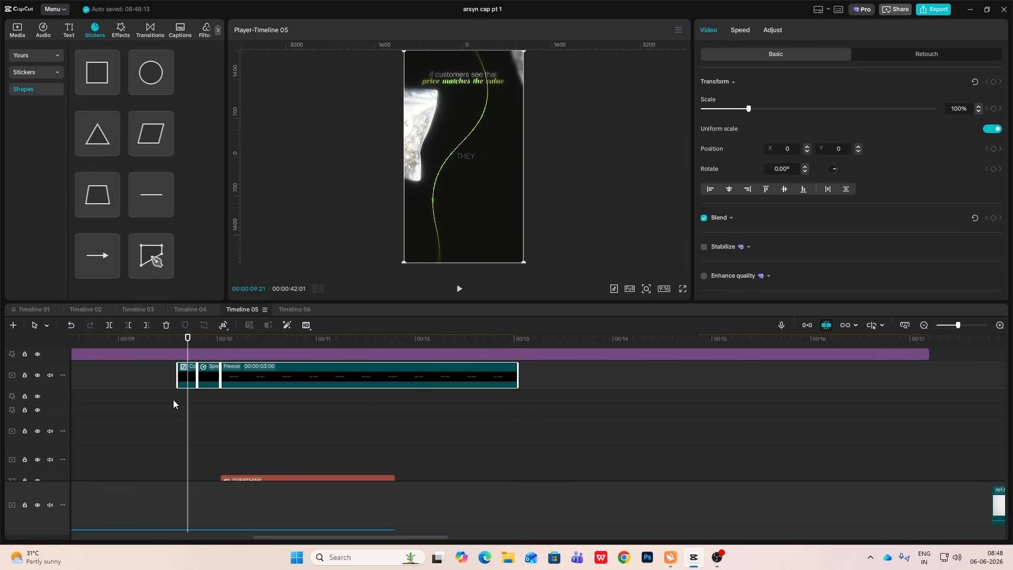
key("alt+g")
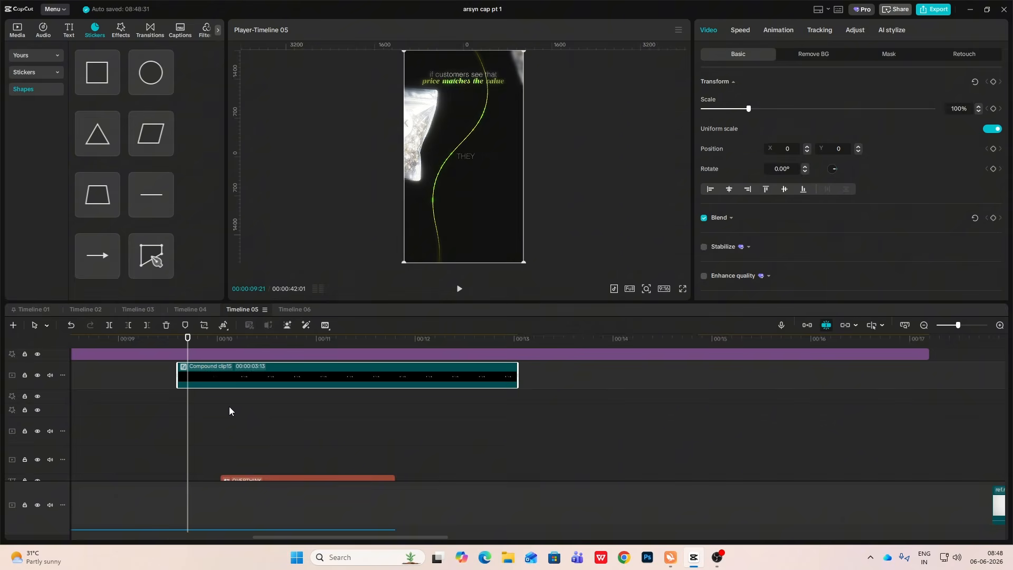
Step: Move the "THEY DON'T" and "OVERTHINK" captions together into the upper half of the frame
left_click(246, 409)
left_click_drag(564, 377, 277, 479)
left_click_drag(470, 174, 478, 131)
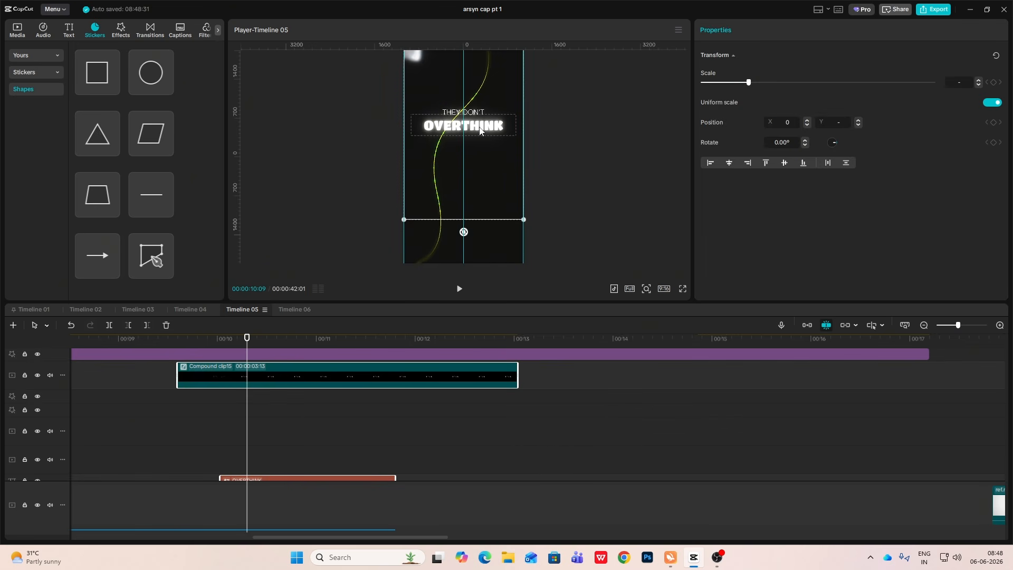
left_click(575, 135)
Step: Add the brain image image411.png at about 00:00:10:08 on a track above the "OVERTHINK" text
scroll(259, 406, "down", 1)
scroll(259, 401, "down", 1)
left_click_drag(248, 397, 271, 400)
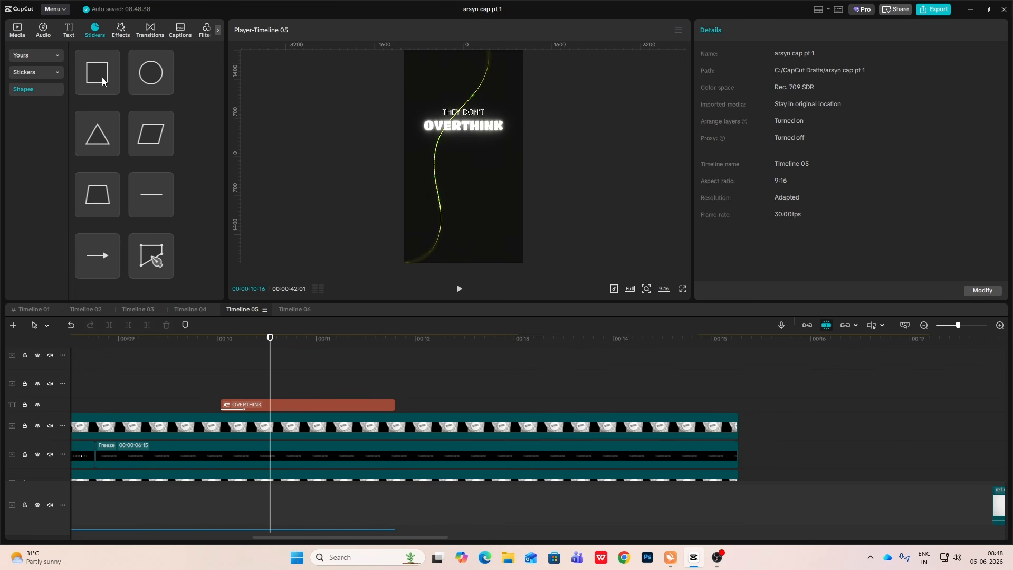
left_click(21, 35)
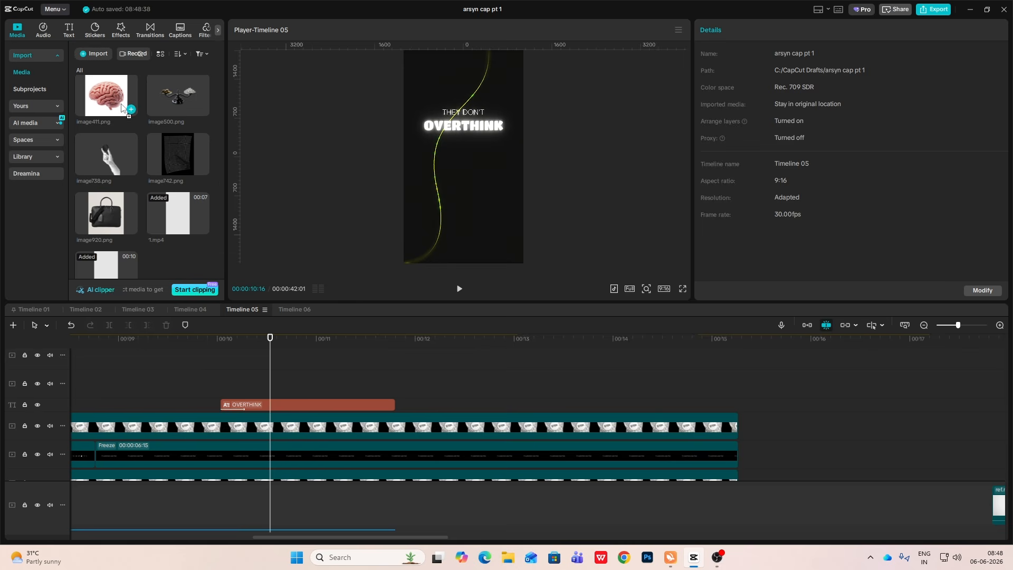
left_click_drag(125, 108, 248, 366)
Step: Remove the brain image's background with Auto removal and position the brain just below the "OVERTHINK" caption
left_click(820, 55)
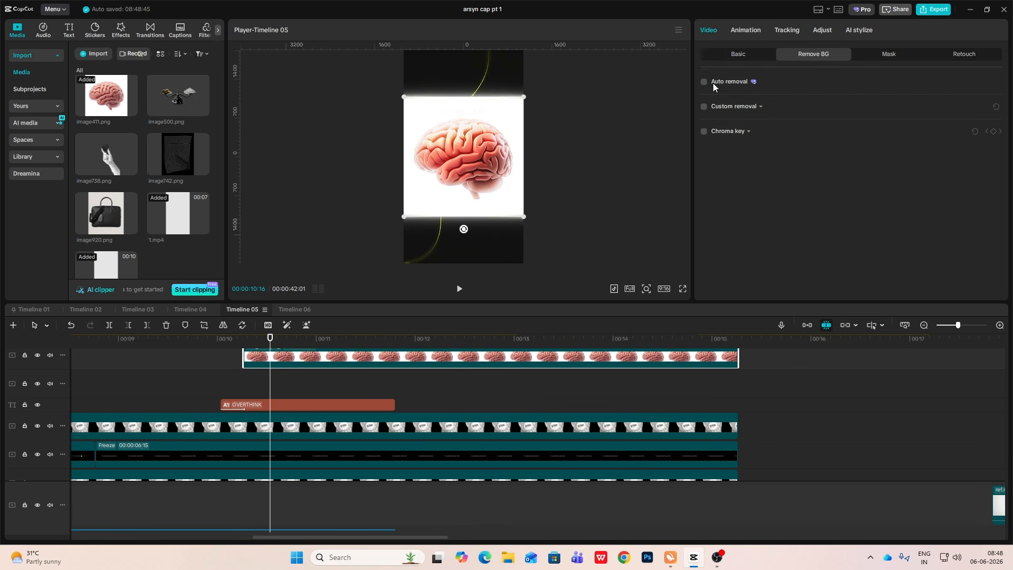
left_click(704, 82)
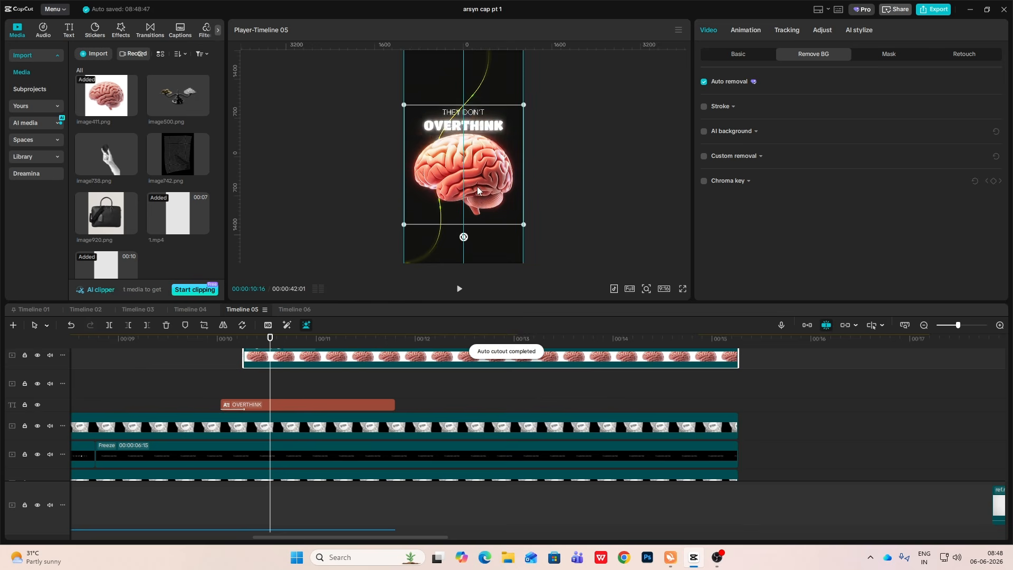
left_click_drag(479, 185, 478, 187)
left_click(245, 383)
scroll(269, 434, "up", 1)
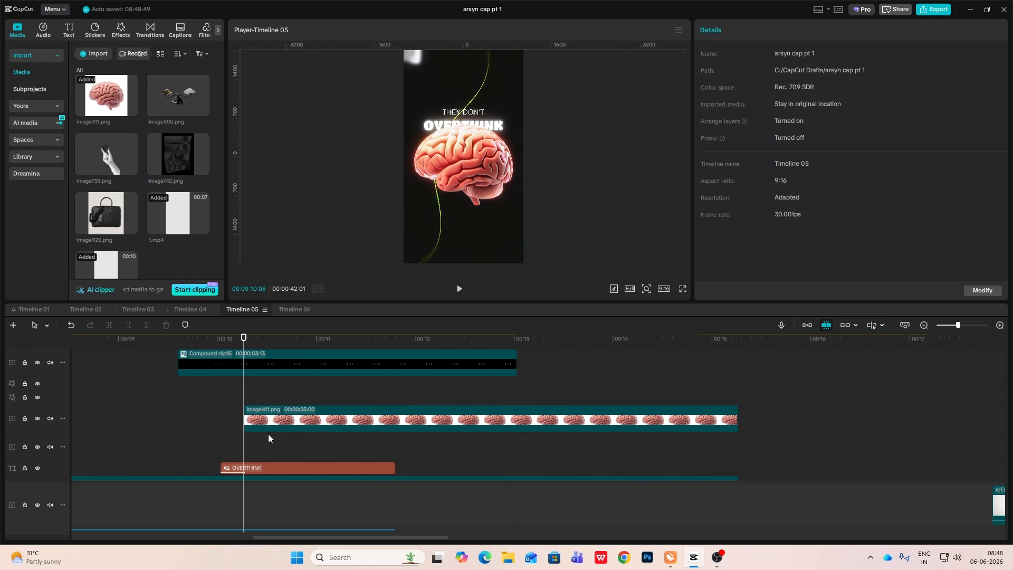
mouse_move(283, 426)
left_mouse_down()
mouse_move(244, 415)
mouse_move(283, 426)
left_mouse_up()
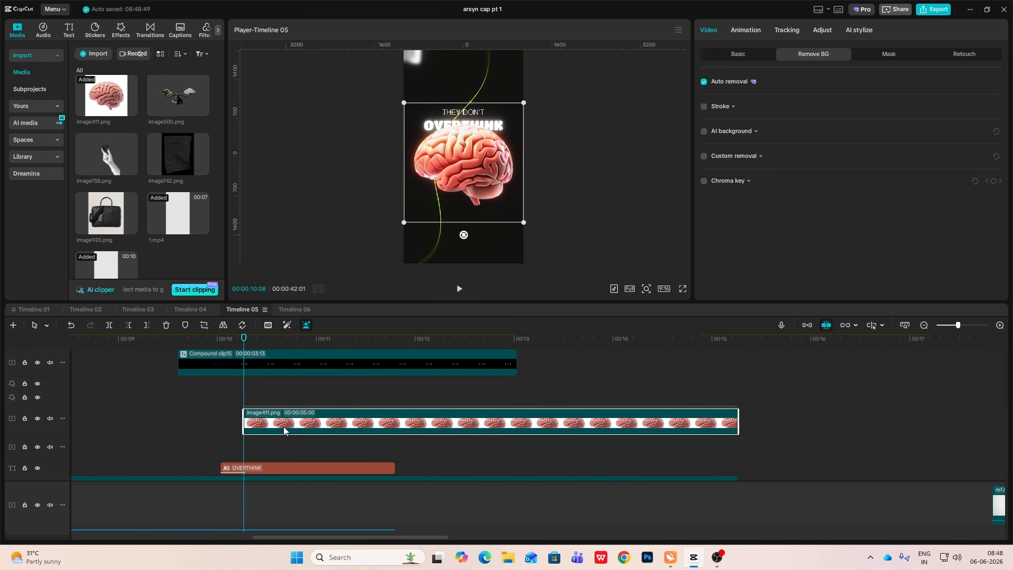
Step: Compare the layout with the brain scene in ref.mp4 at 00:00:29:06 and return to 00:00:10:12
left_click(923, 326)
scroll(591, 405, "down", 2)
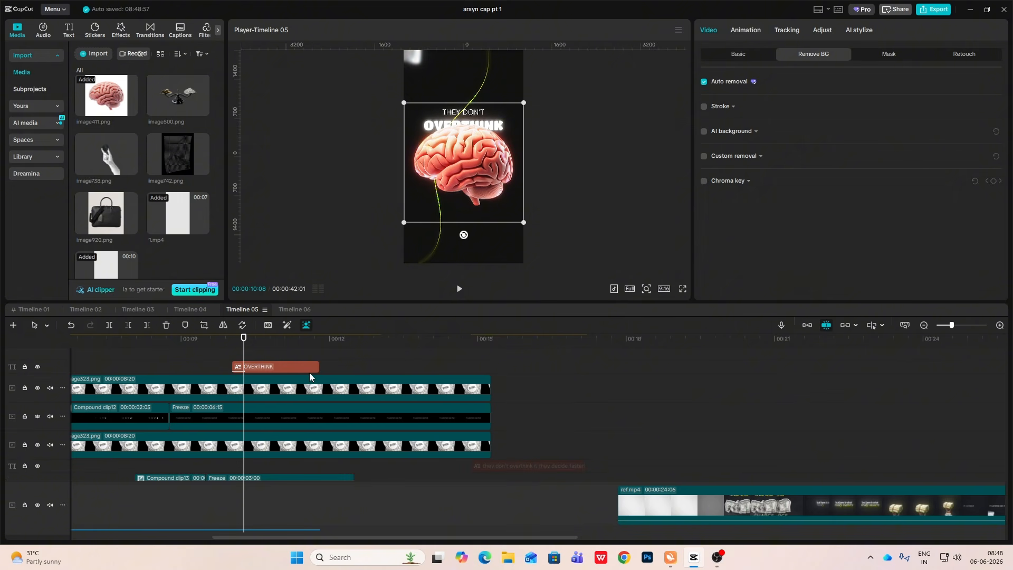
left_click(705, 442)
left_click_drag(705, 442, 959, 508)
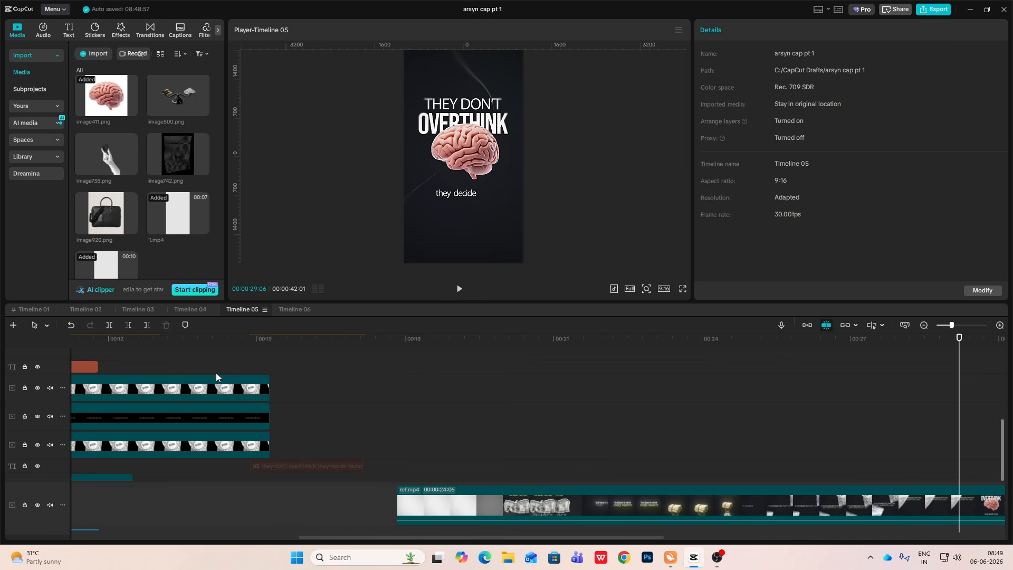
left_click(136, 371)
left_click_drag(103, 370, 611, 398)
Step: Open the "THEY DON'T" compound clip down to its nested text layer and copy the text
scroll(616, 398, "up", 4)
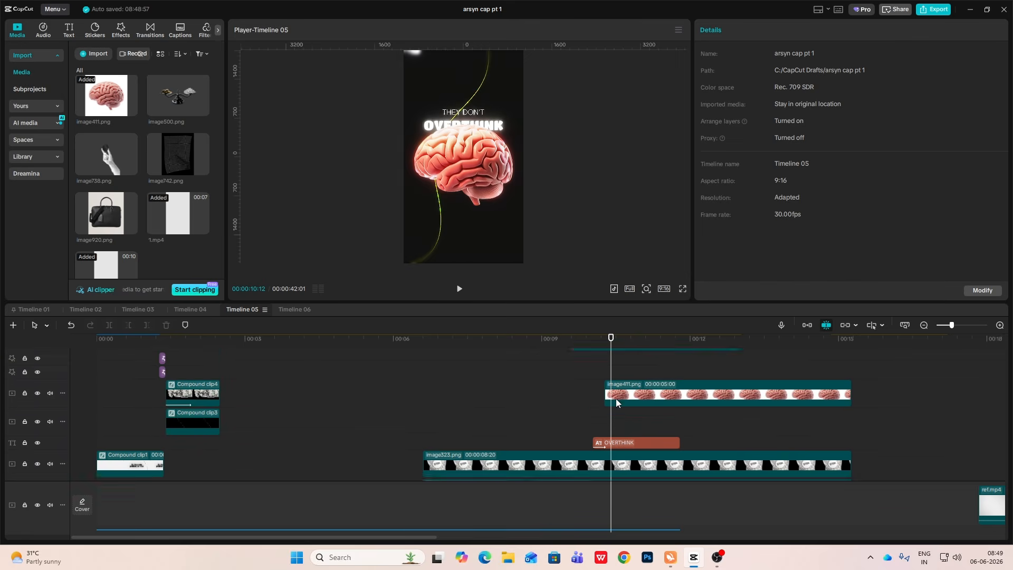
scroll(622, 399, "up", 3)
scroll(622, 399, "down", 7)
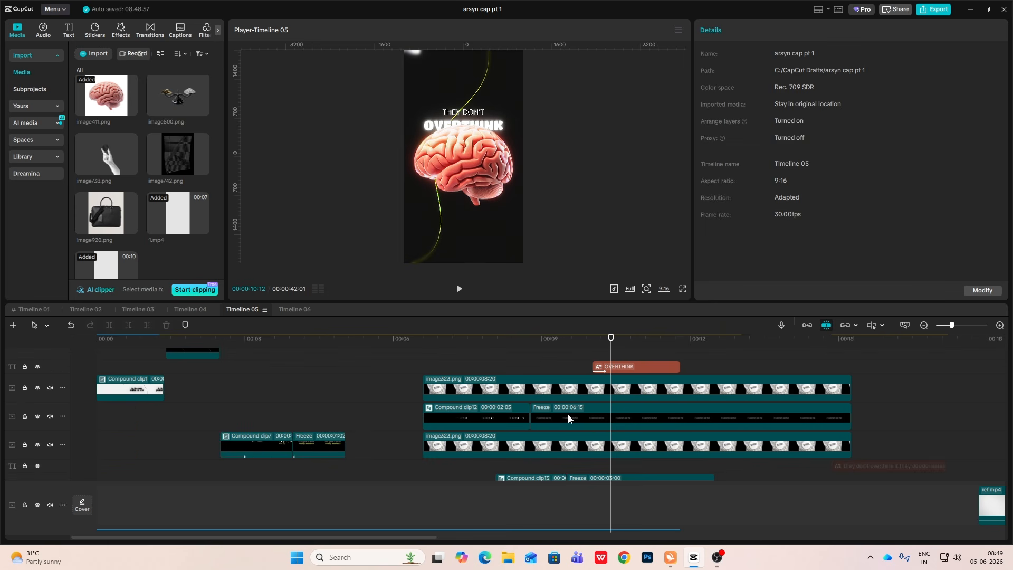
left_click(924, 325)
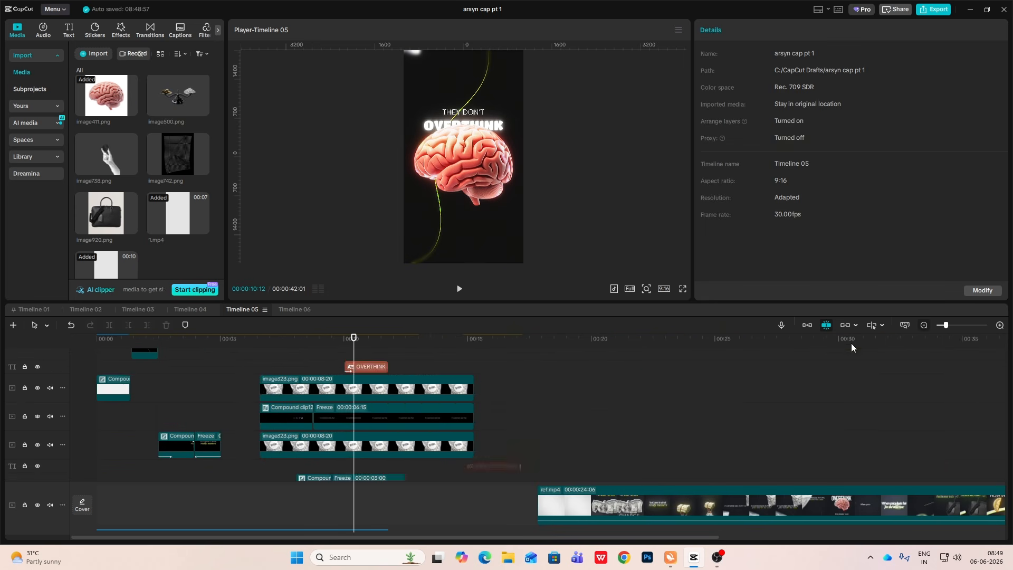
scroll(406, 402, "up", 2)
scroll(406, 402, "up", 2)
double_click(406, 402)
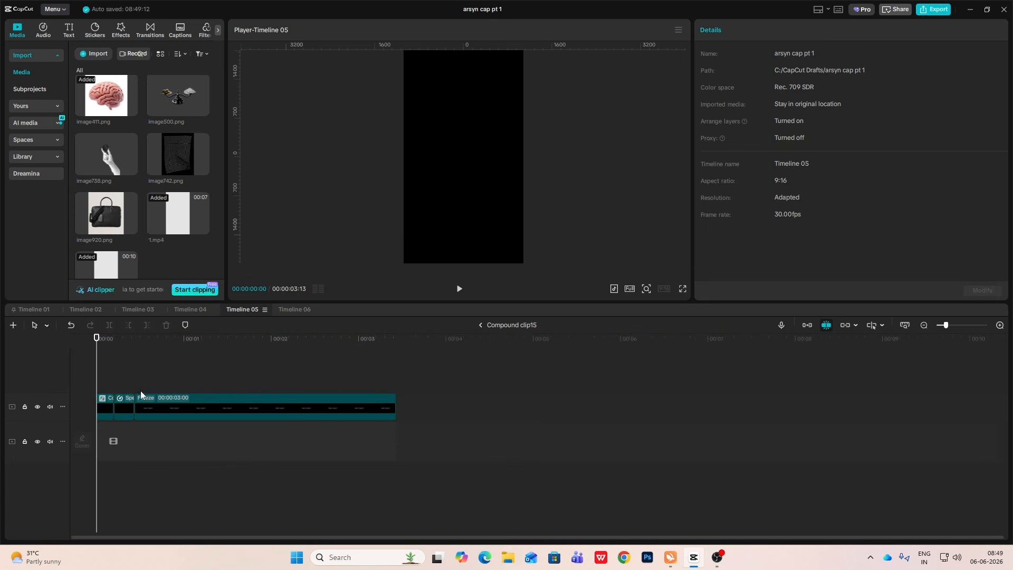
double_click(107, 400)
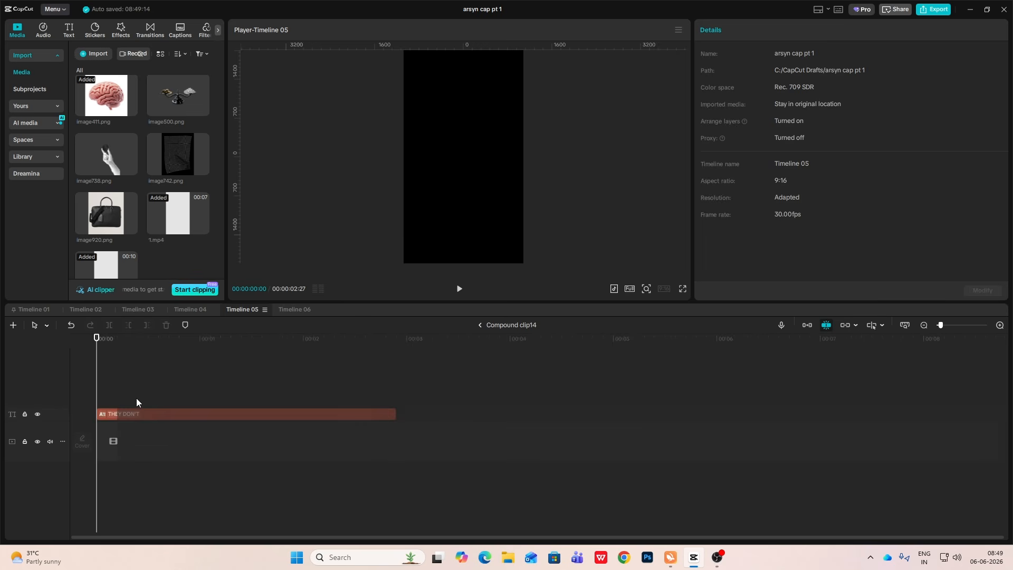
Step: Return to the main timeline and paste the "THEY DON'T" text at 00:00:10:14
left_click(480, 325)
left_click(480, 325)
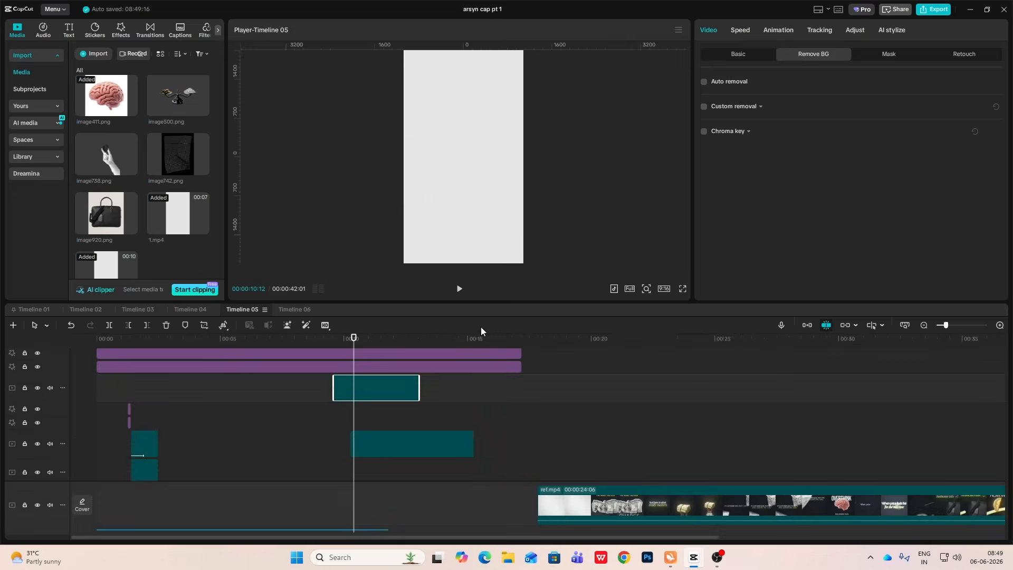
left_click(362, 418)
left_click(355, 420)
key("ctrl+v")
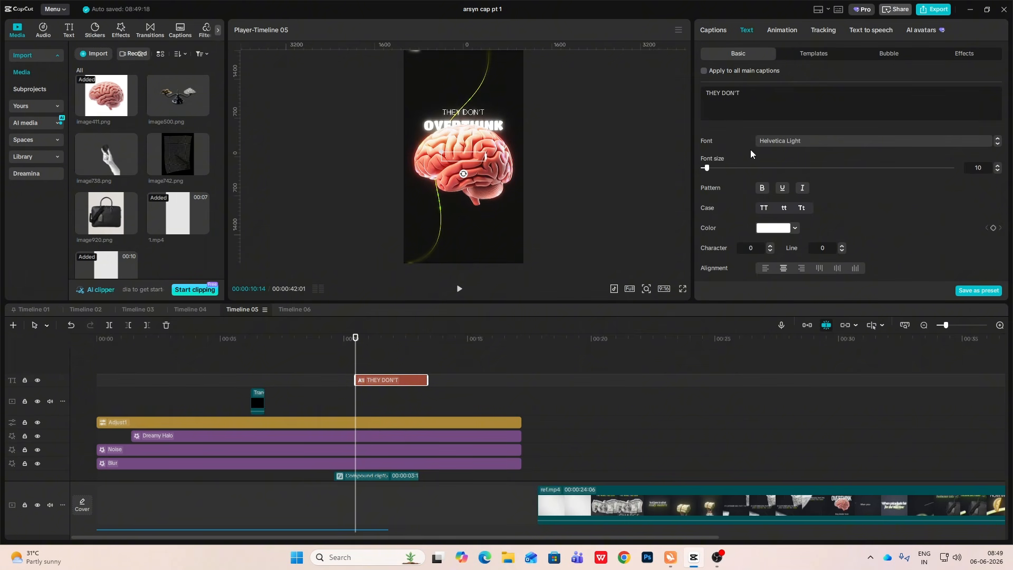
Step: Change the pasted text to "they decide faster" in lowercase and place it just below the brain
triple_click(716, 98)
type("T")
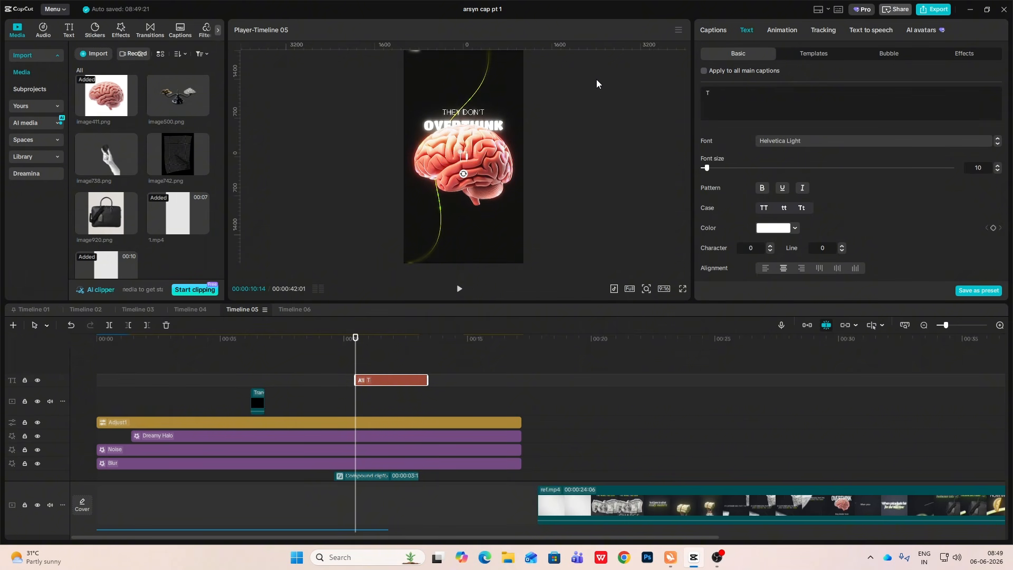
type("HEY DECI")
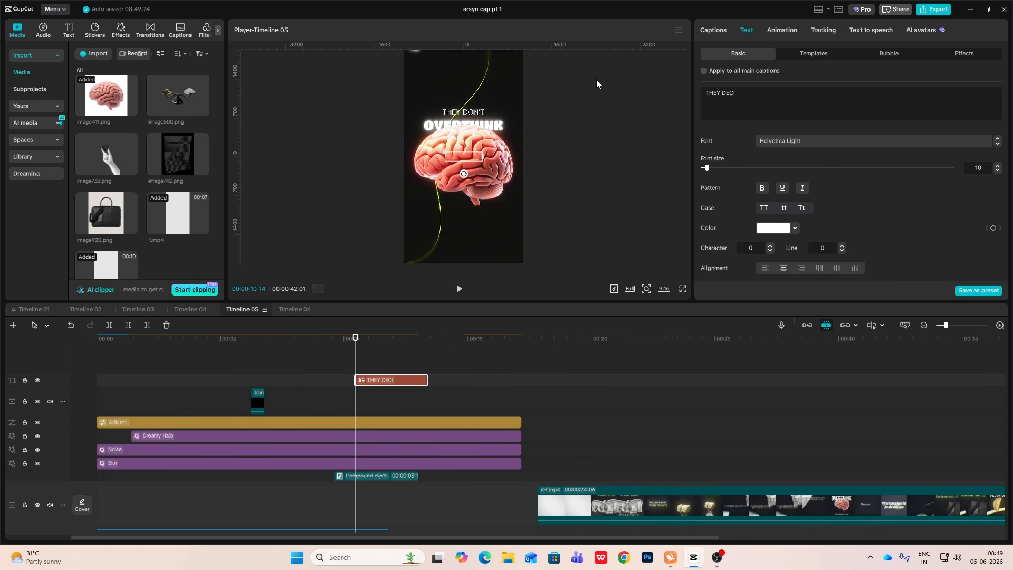
type("DE FASTER")
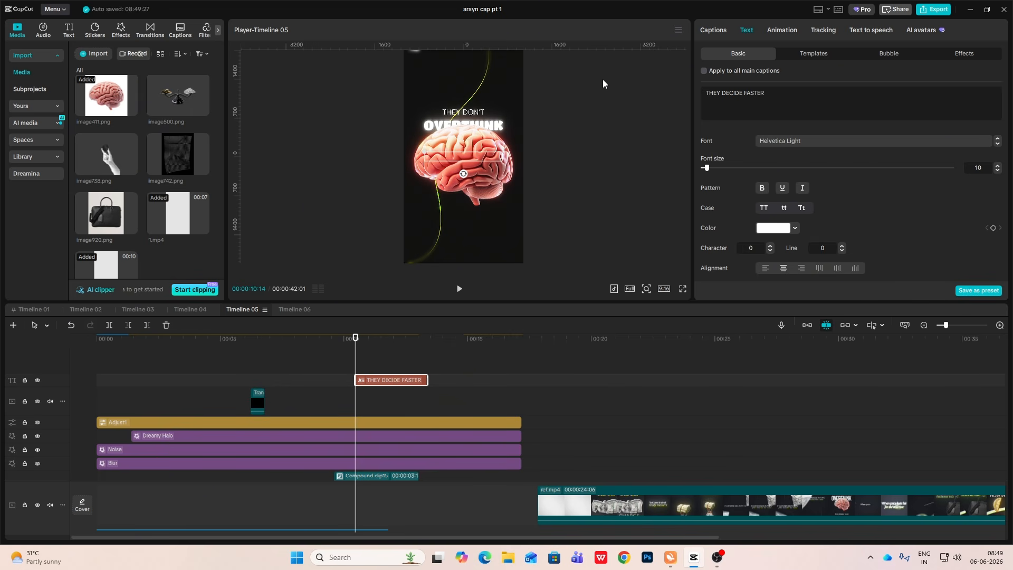
left_click(786, 207)
left_click_drag(473, 154, 473, 207)
Step: Move the "they decide faster" text to the track just above Compound clip15, starting at 00:00:11:00, and play it back
mouse_move(378, 381)
left_mouse_down()
mouse_move(377, 480)
mouse_move(373, 391)
left_mouse_up()
key("space")
key("space")
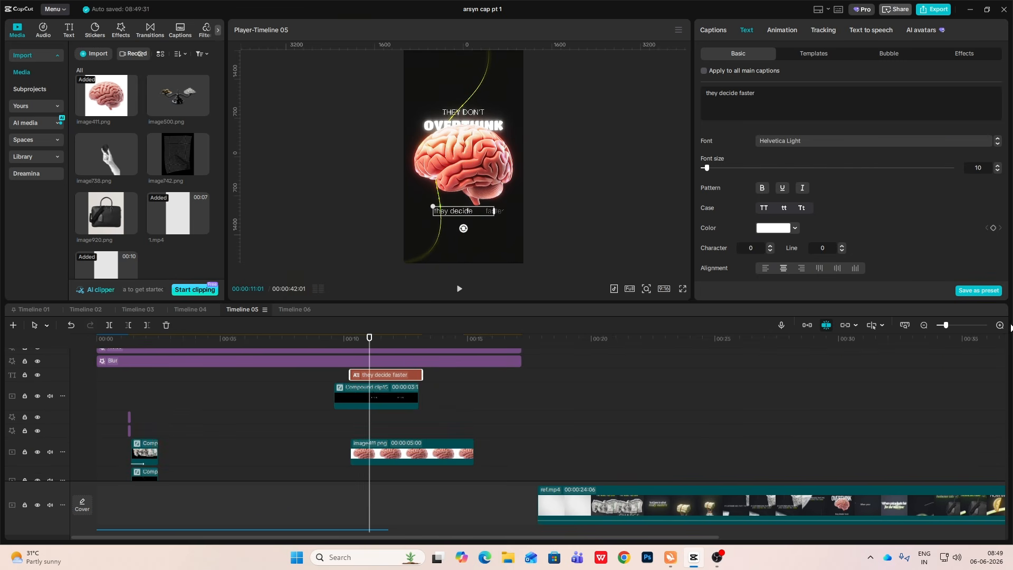
left_click(1001, 325)
left_click(999, 325)
left_click(312, 422)
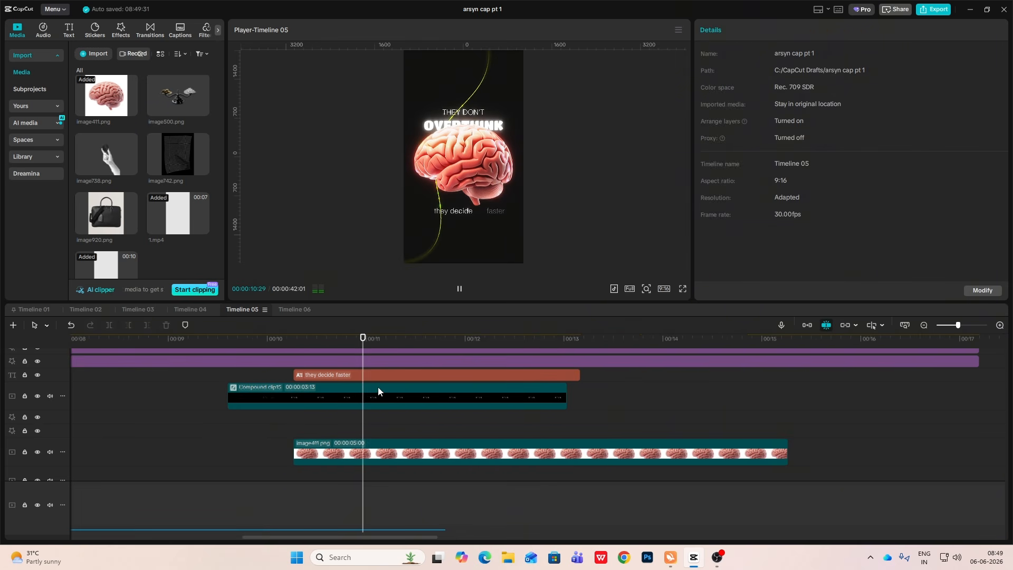
left_click_drag(366, 376, 439, 378)
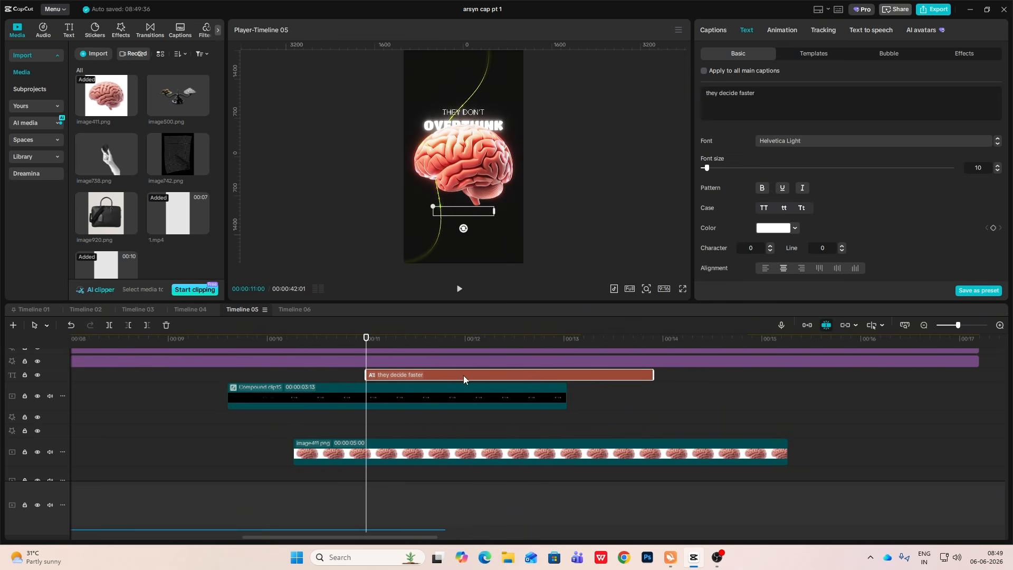
key("space")
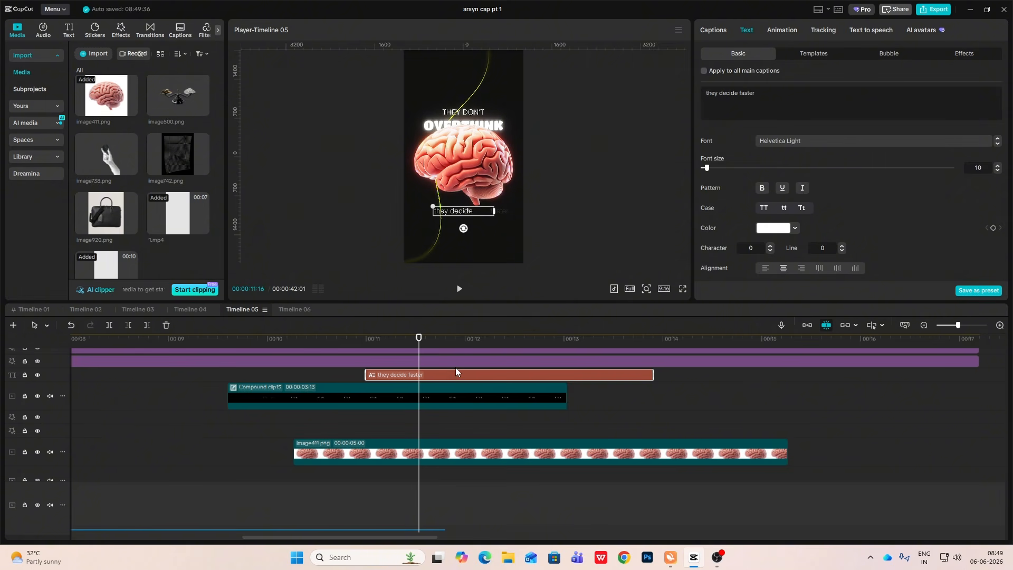
Step: Turn the "they decide faster" text into a compound clip and split it at 00:00:11:13
key("alt+g")
left_click_drag(419, 339, 409, 344)
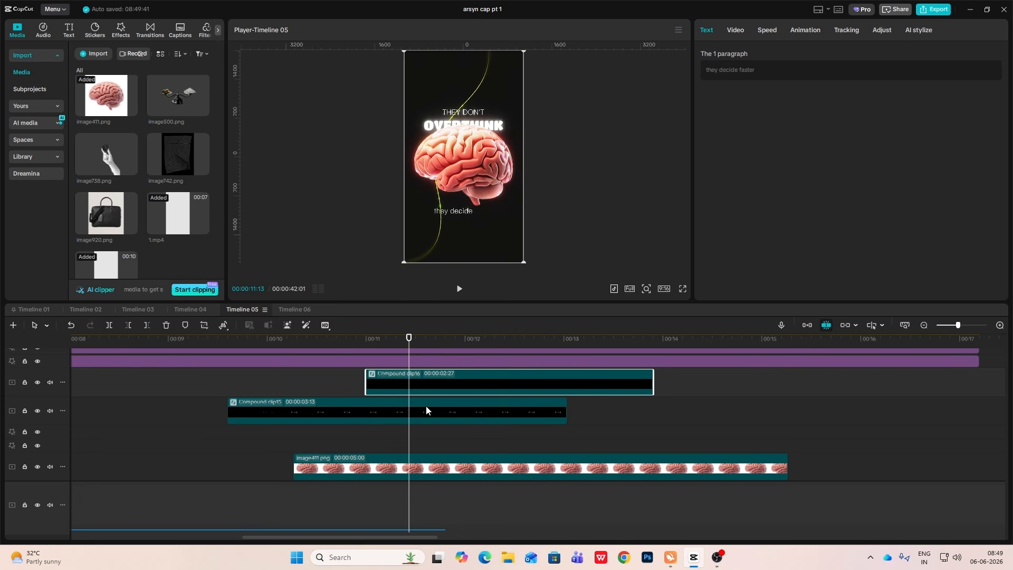
key("ctrl+b")
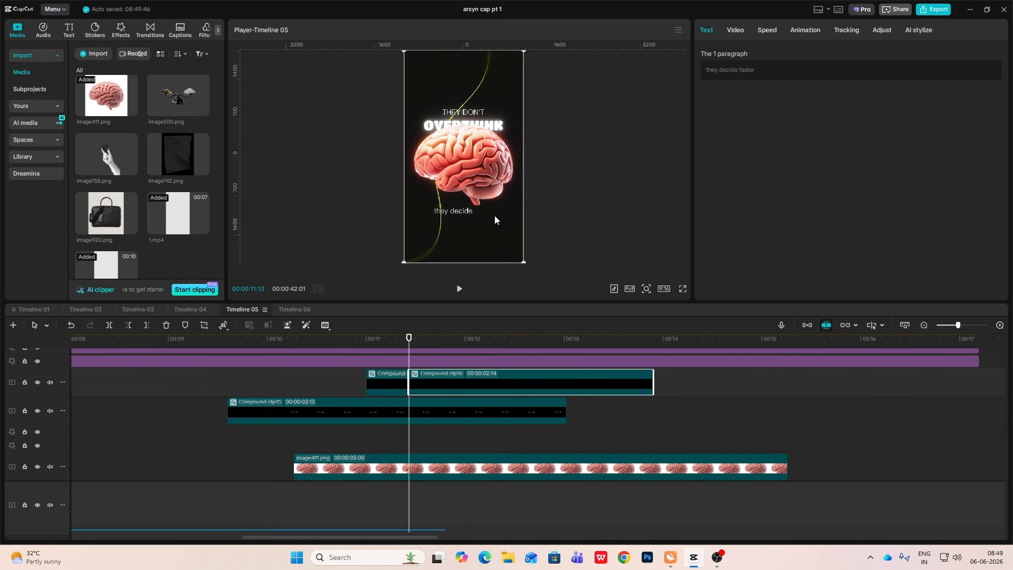
Step: Set the speed of the "they decide faster" part after the split to 5.00x
left_click(767, 31)
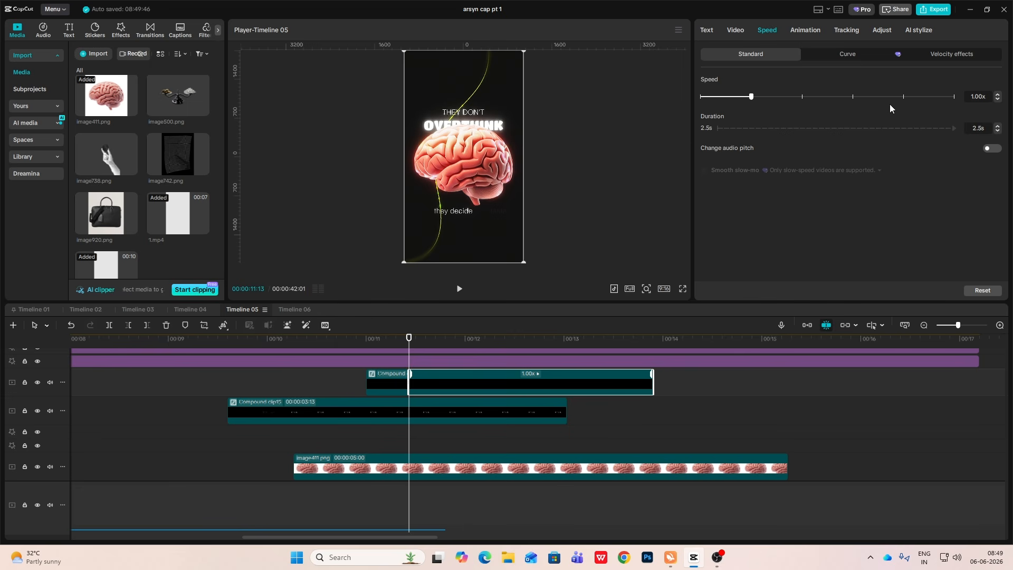
left_click(903, 97)
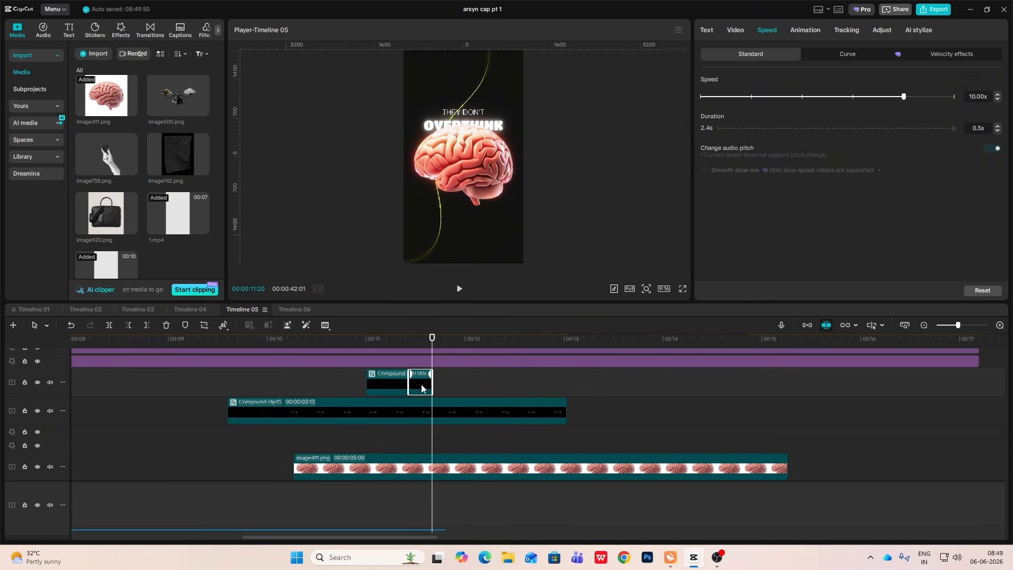
left_click(853, 98)
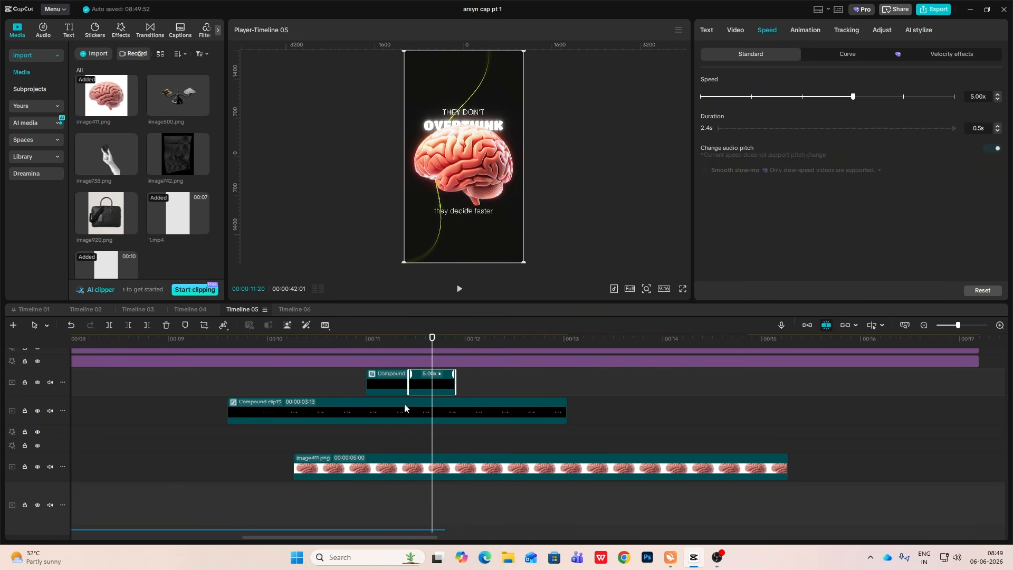
Step: Insert a freeze frame at 00:00:11:20 in the sped-up part of the "they decide faster" clip
left_click(396, 446)
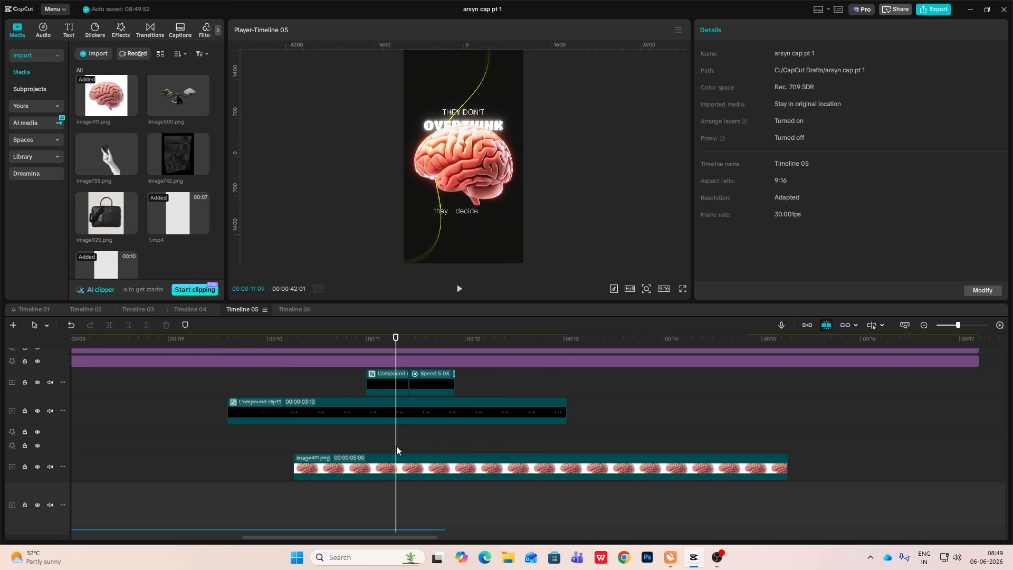
left_click(425, 441)
mouse_move(425, 441)
left_mouse_down()
mouse_move(444, 448)
mouse_move(432, 448)
left_mouse_up()
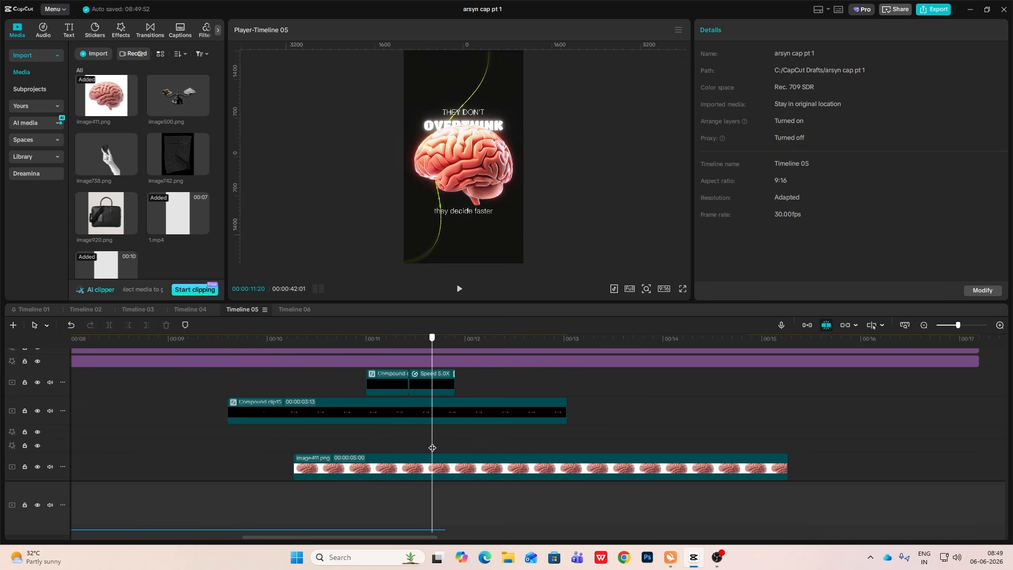
left_click(440, 392)
right_click(440, 392)
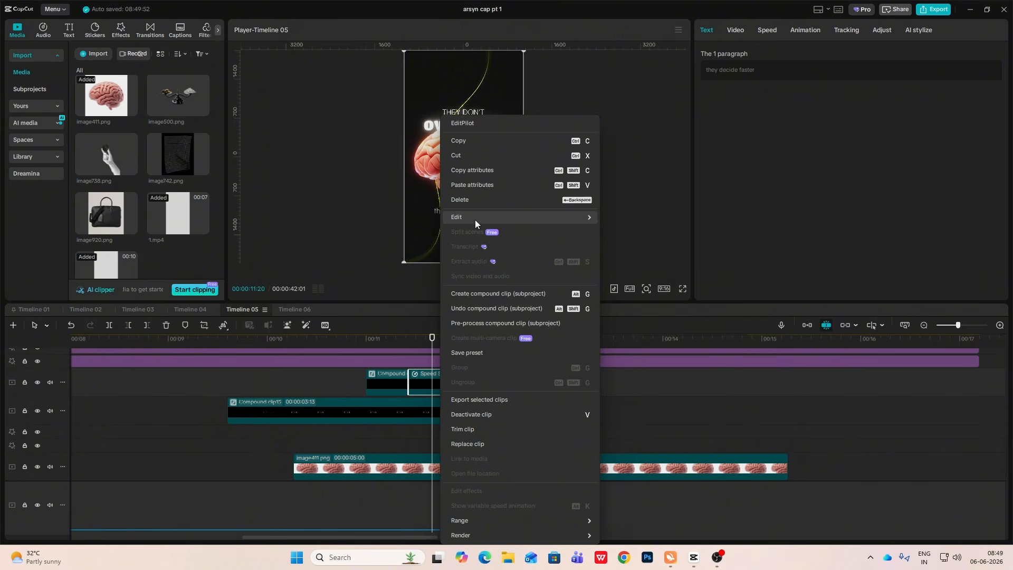
mouse_move(475, 217)
left_click(629, 217)
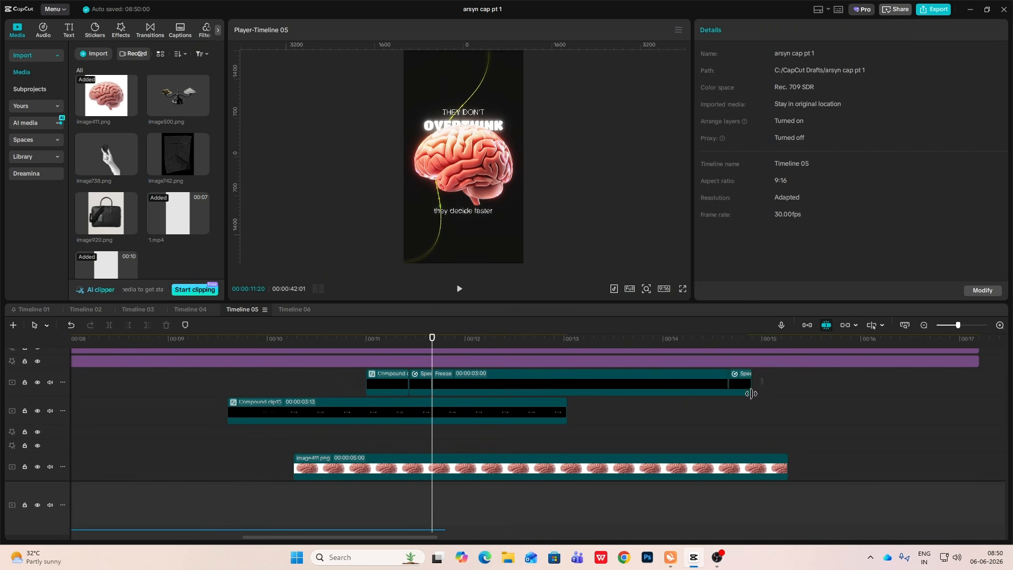
Step: Delete the leftover piece after the freeze frame and combine the "they decide faster" pieces into one compound clip
left_click(740, 384)
key("Delete")
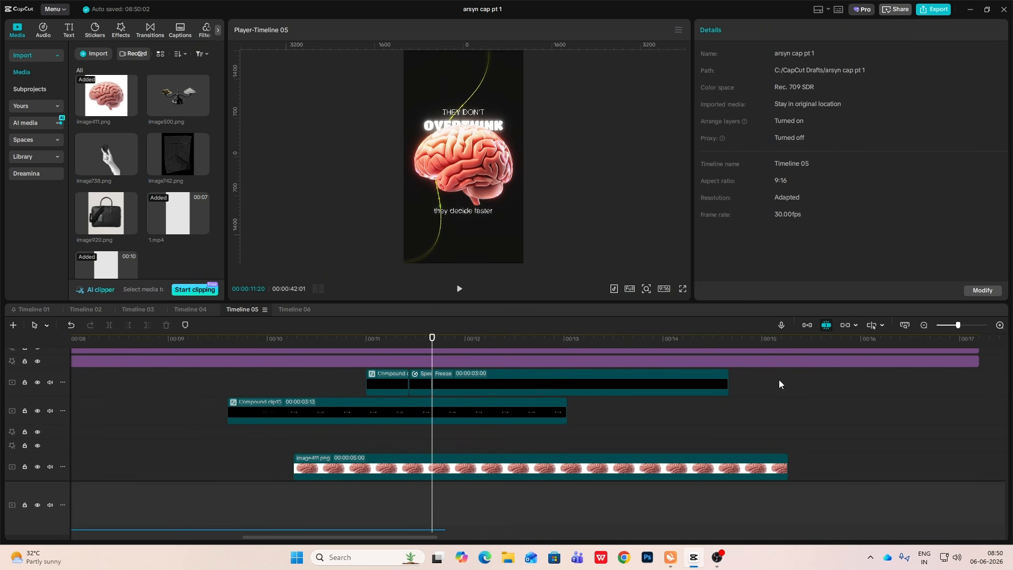
left_click_drag(778, 384, 312, 392)
key("alt+g")
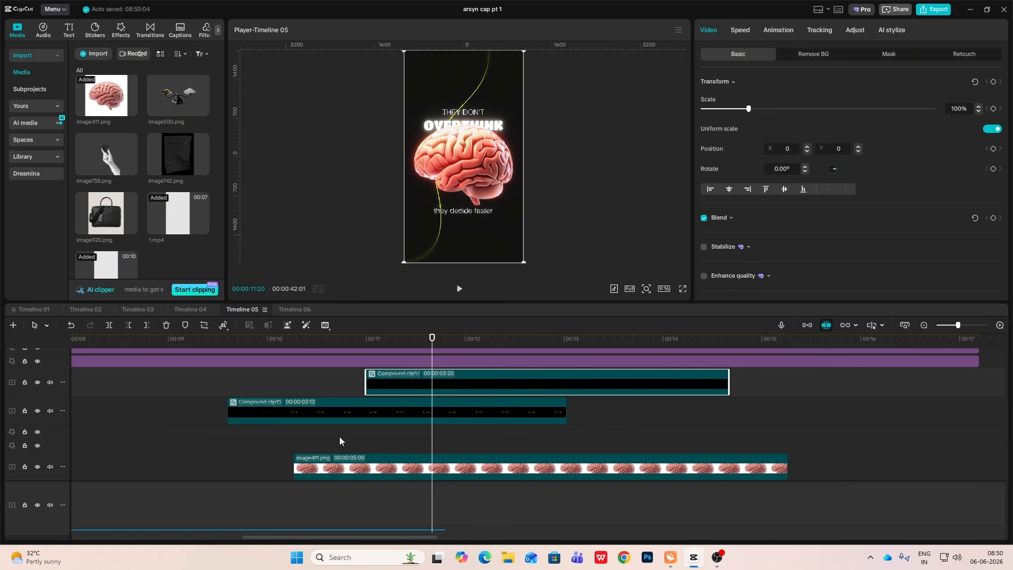
Step: Move the brain image and the "THEY DON'T" compound clip so both start at 00:00:09:15
left_click(359, 447)
left_click(275, 452)
scroll(402, 372, "down", 3)
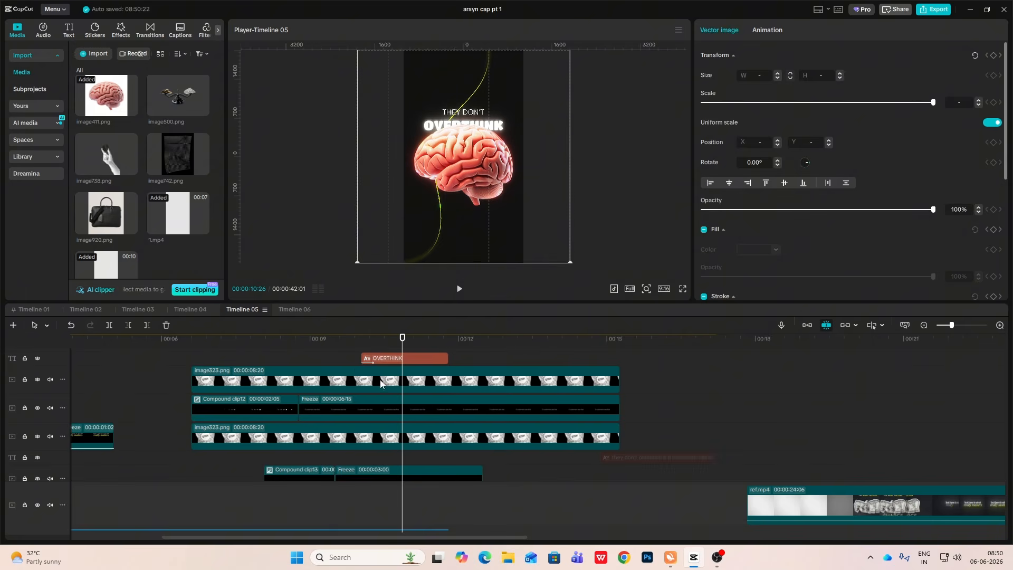
left_click(328, 351)
left_click_drag(328, 351, 334, 377)
scroll(334, 409, "up", 2)
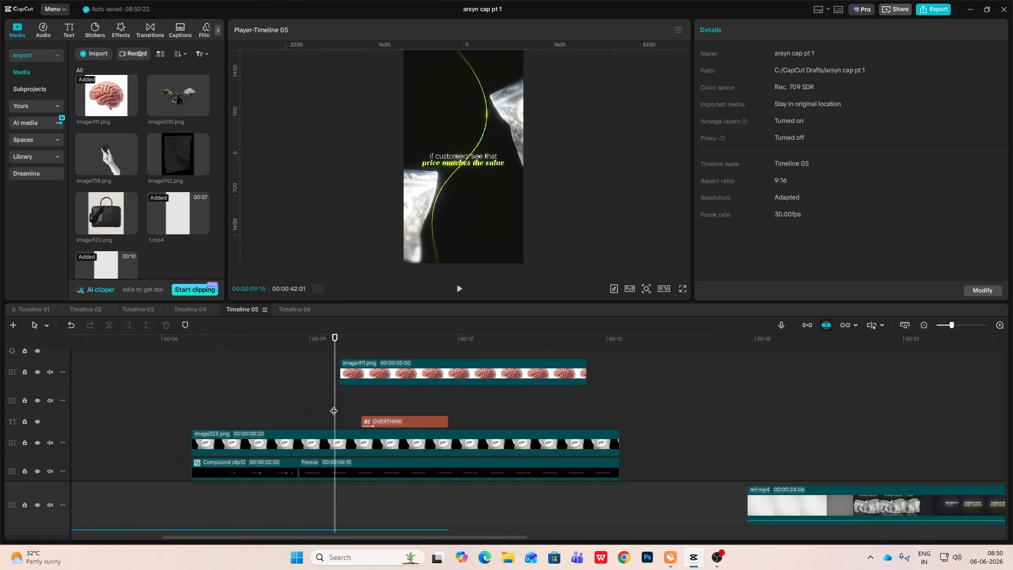
left_click(342, 437)
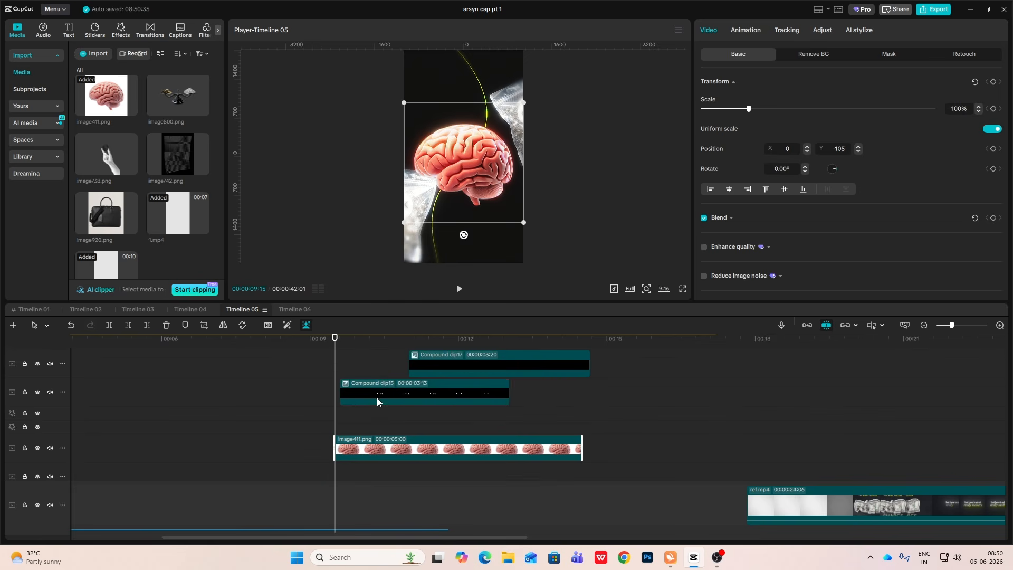
left_click(378, 391)
Step: Align the starts of the "OVERTHINK" text and the "they decide faster" compound clip to 00:00:09:15
scroll(361, 408, "down", 3)
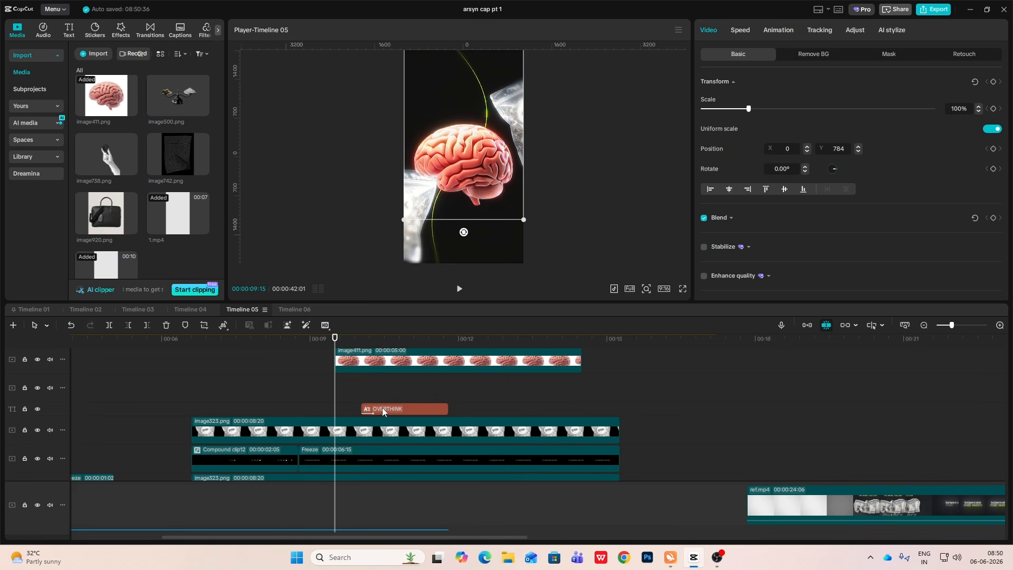
scroll(353, 402, "up", 2)
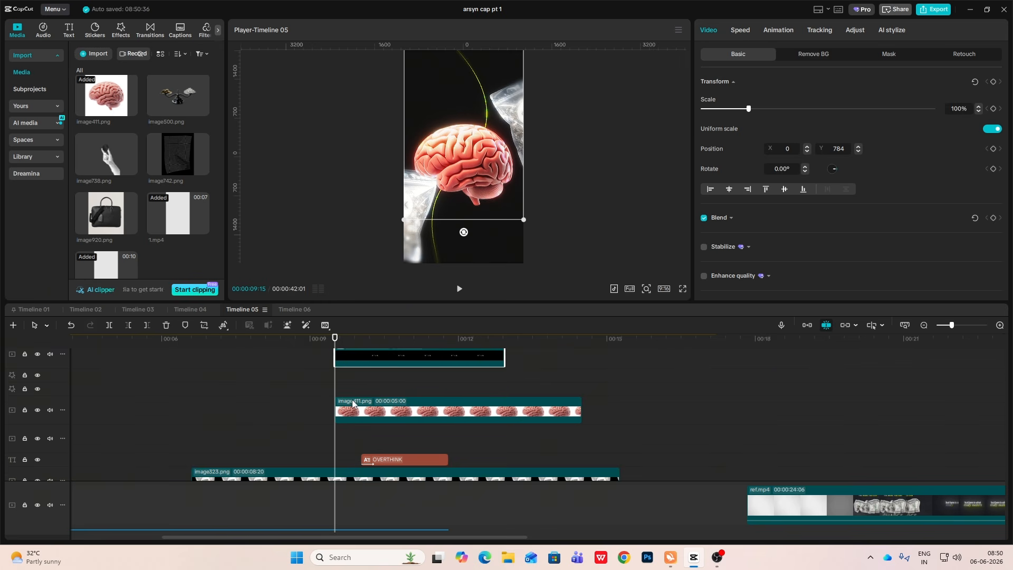
left_click(388, 457)
scroll(369, 459, "up", 2)
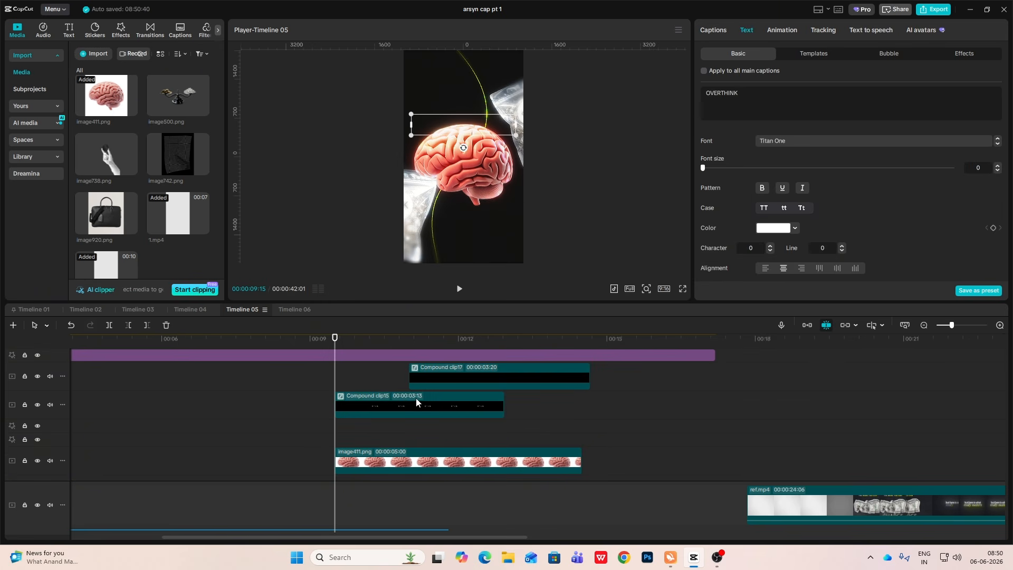
left_click_drag(443, 380, 370, 379)
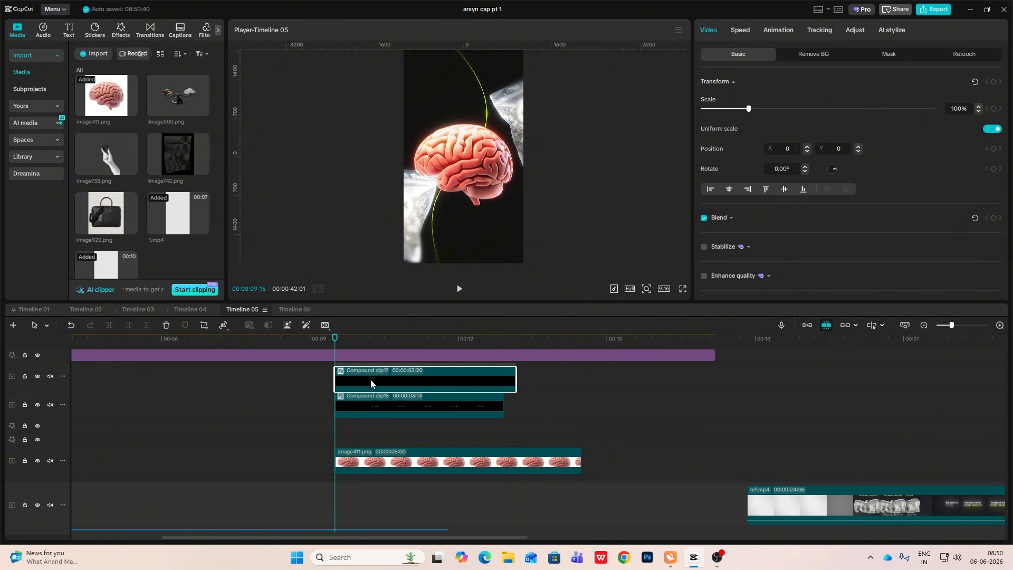
Step: Add Transform keyframes at 00:00:09:15 to the "they decide faster" clip, the "THEY DON'T" clip and the brain image
scroll(387, 403, "down", 3)
scroll(387, 404, "up", 3)
left_click(993, 82)
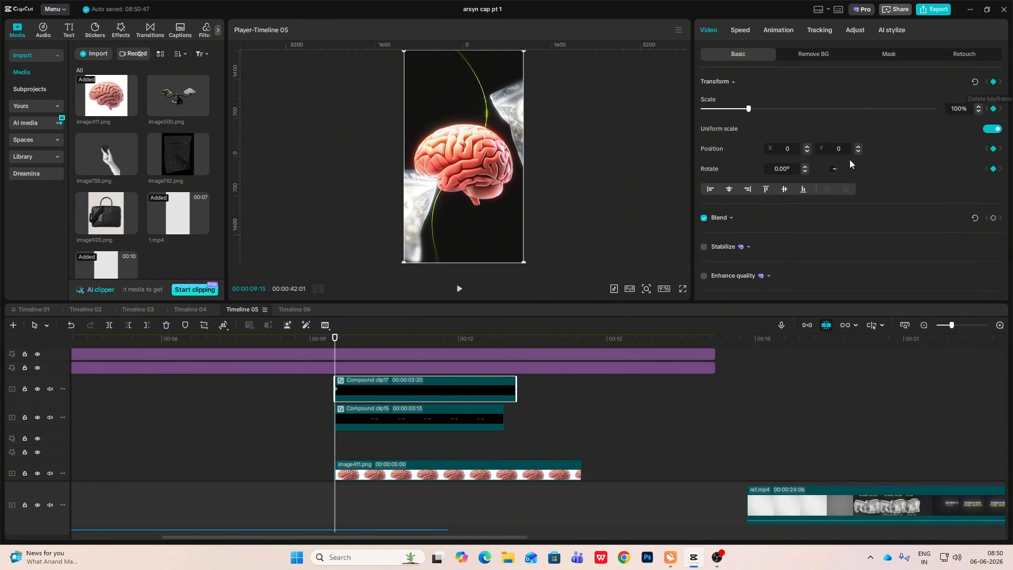
left_click(359, 419)
left_click(993, 81)
scroll(515, 377, "down", 2)
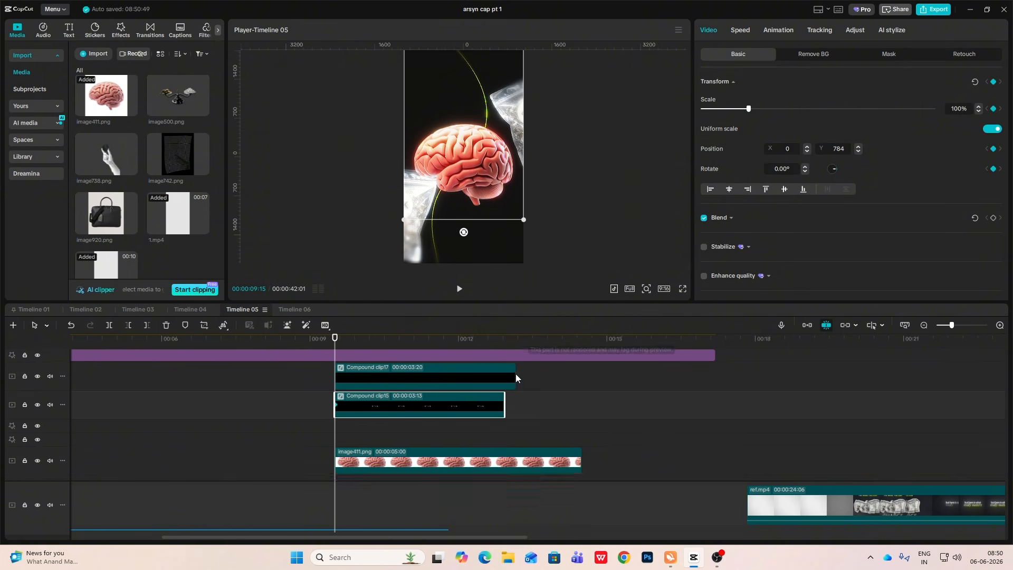
left_click(378, 424)
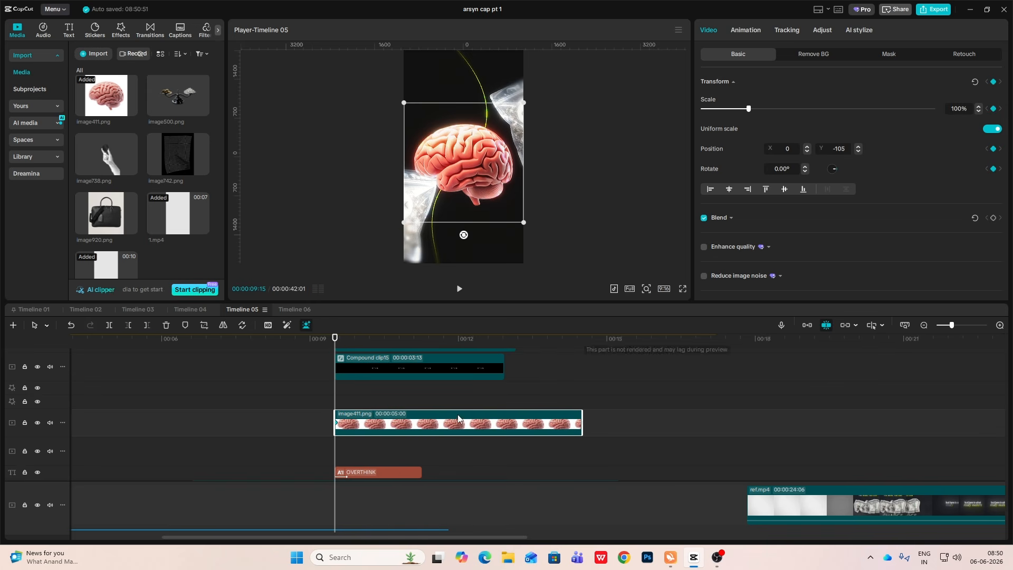
Step: Add Transform keyframes to the "OVERTHINK" text at 00:00:09:15 and extend its clip past the ends of the two compound clips
left_click(372, 473)
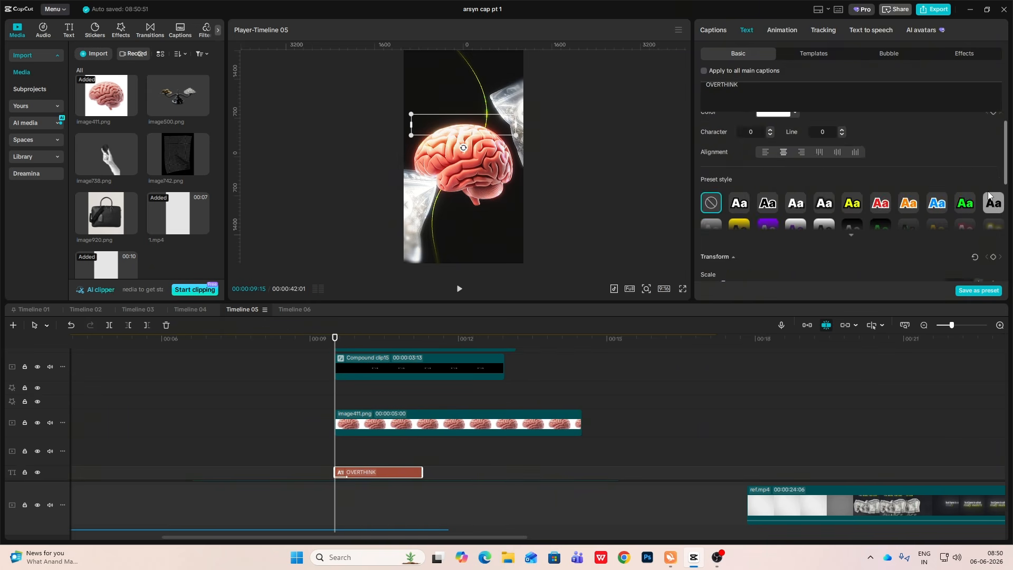
scroll(945, 195, "down", 2)
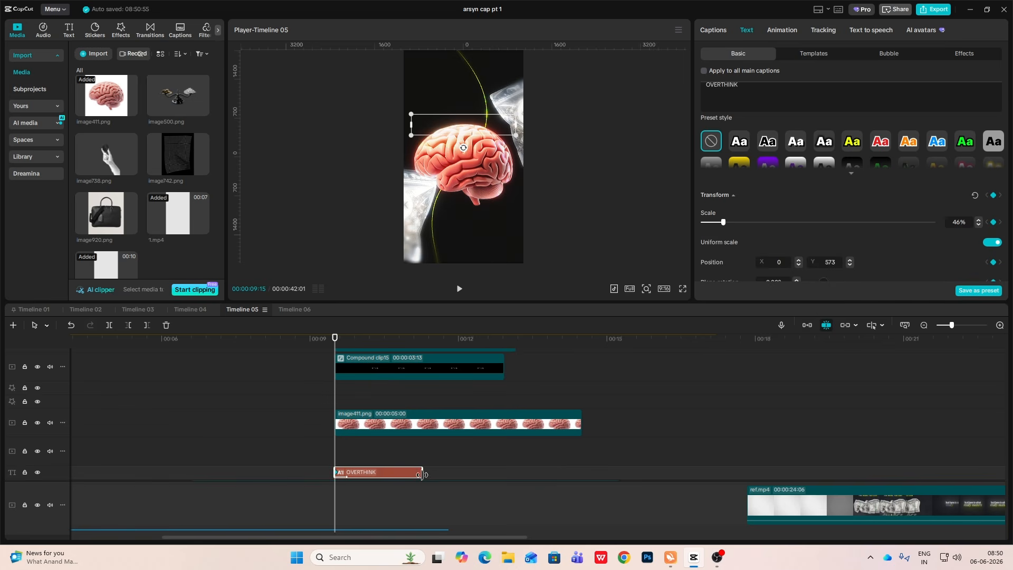
left_click_drag(422, 474, 526, 474)
Step: Add a second set of Transform keyframes to the "OVERTHINK" text at 00:00:10:26
scroll(380, 460, "up", 2)
scroll(356, 448, "down", 4)
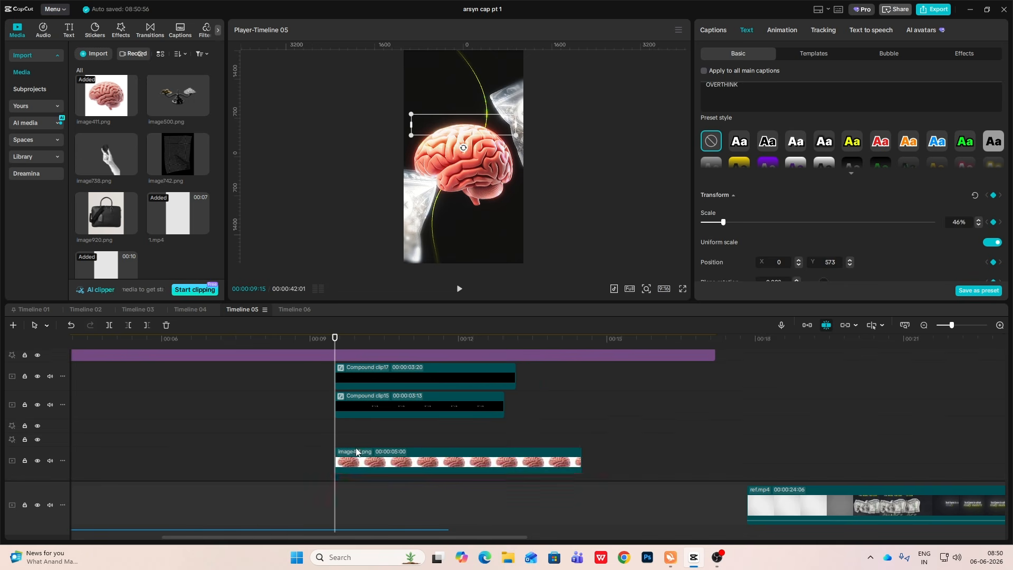
left_click(360, 396)
left_click_drag(335, 355, 402, 370)
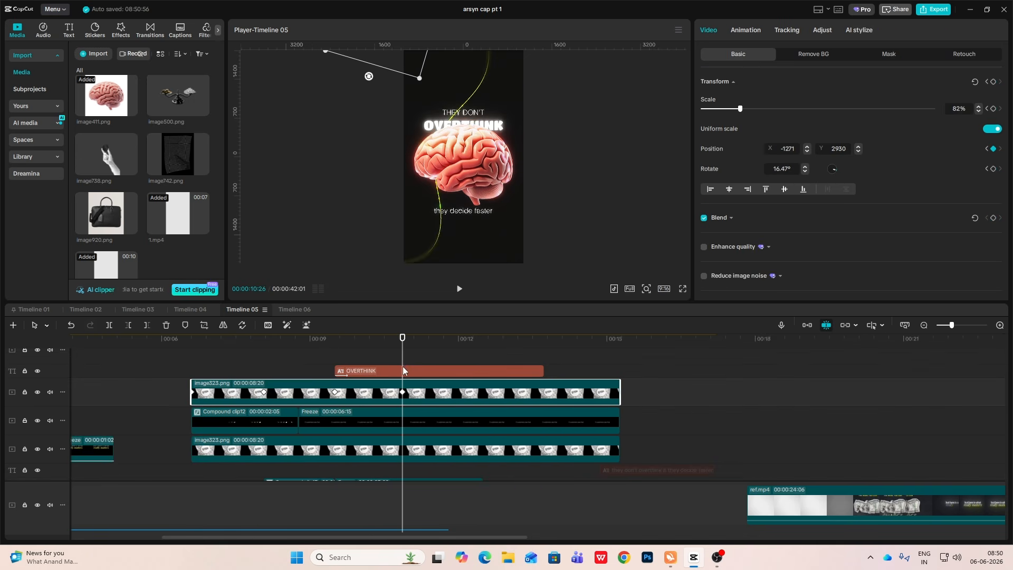
left_click(405, 373)
scroll(992, 216, "down", 5)
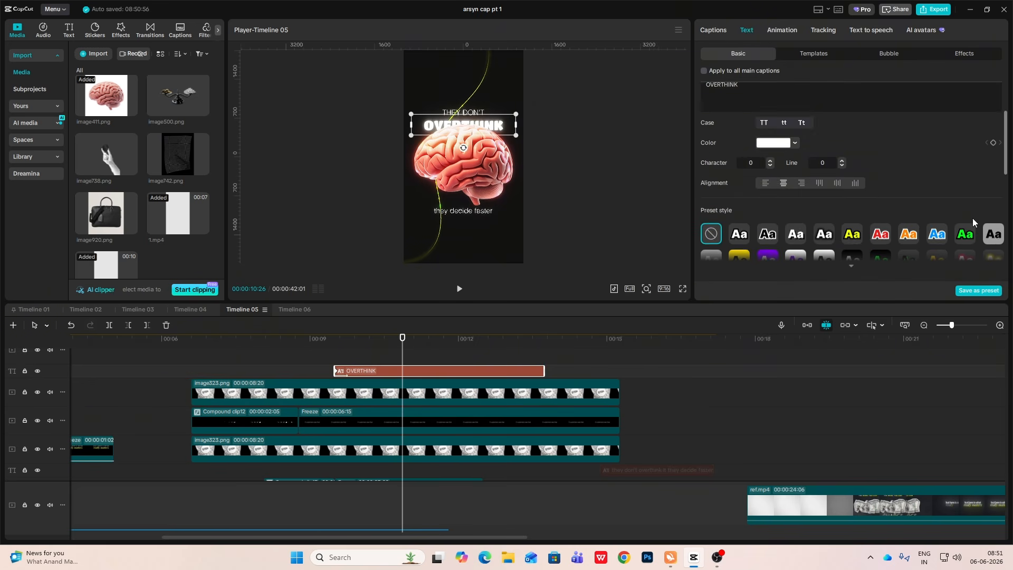
scroll(470, 406, "up", 3)
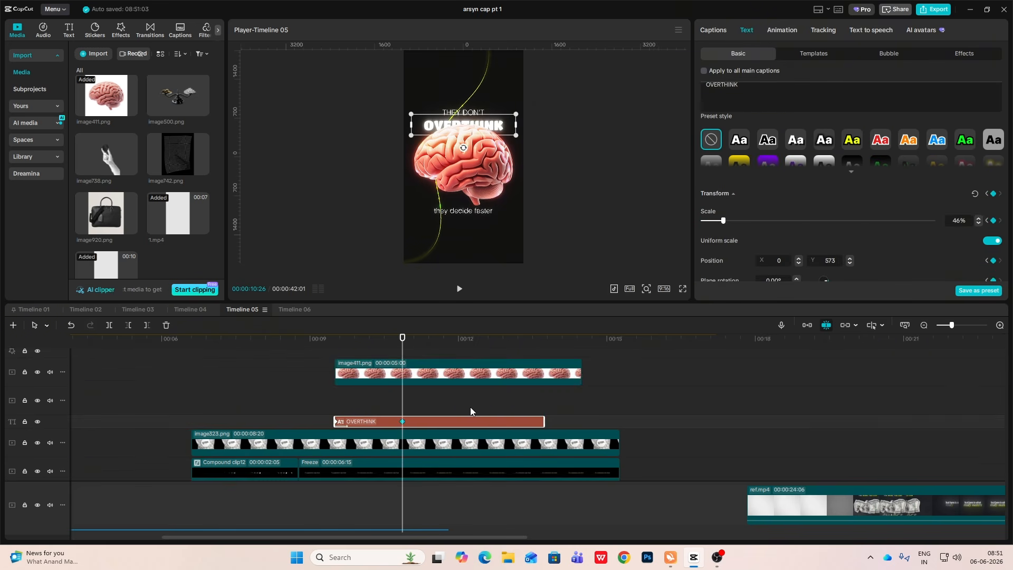
Step: Add Transform keyframes at 00:00:10:26 to the brain image, the "THEY DON'T" clip and the "they decide faster" clip
left_click(470, 387)
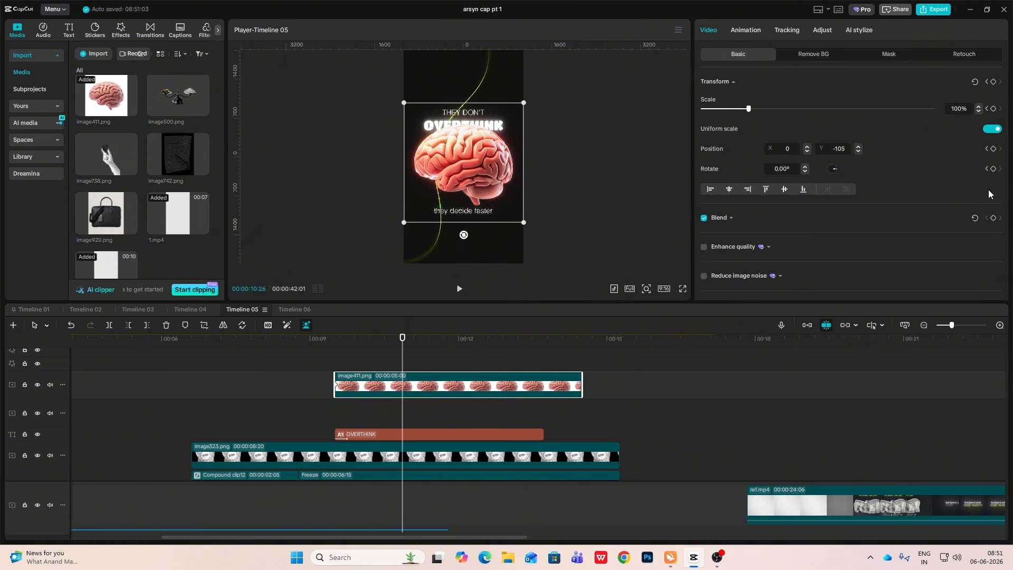
left_click(993, 82)
scroll(475, 403, "up", 3)
left_click(442, 394)
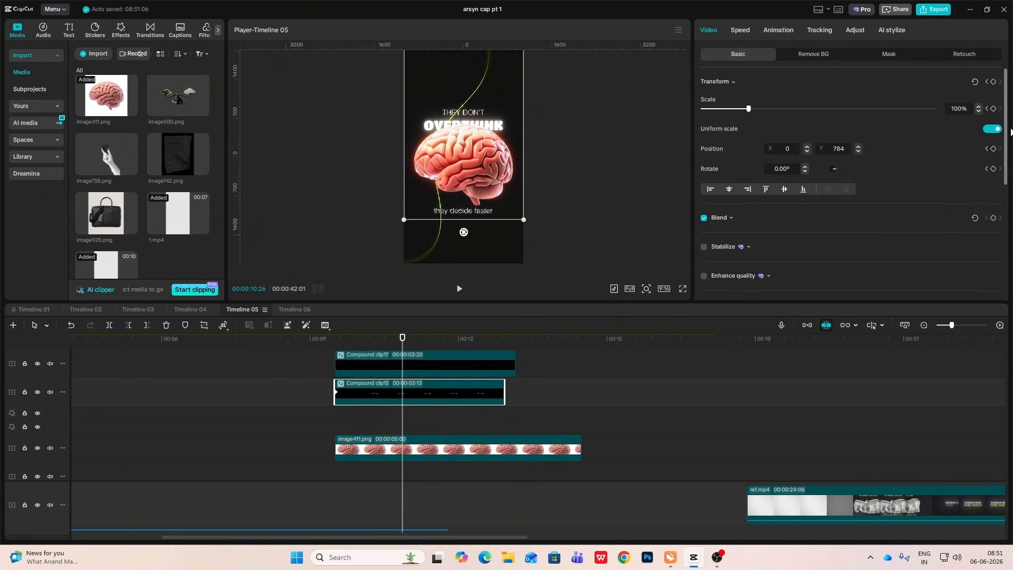
scroll(468, 390, "up", 2)
left_click(468, 401)
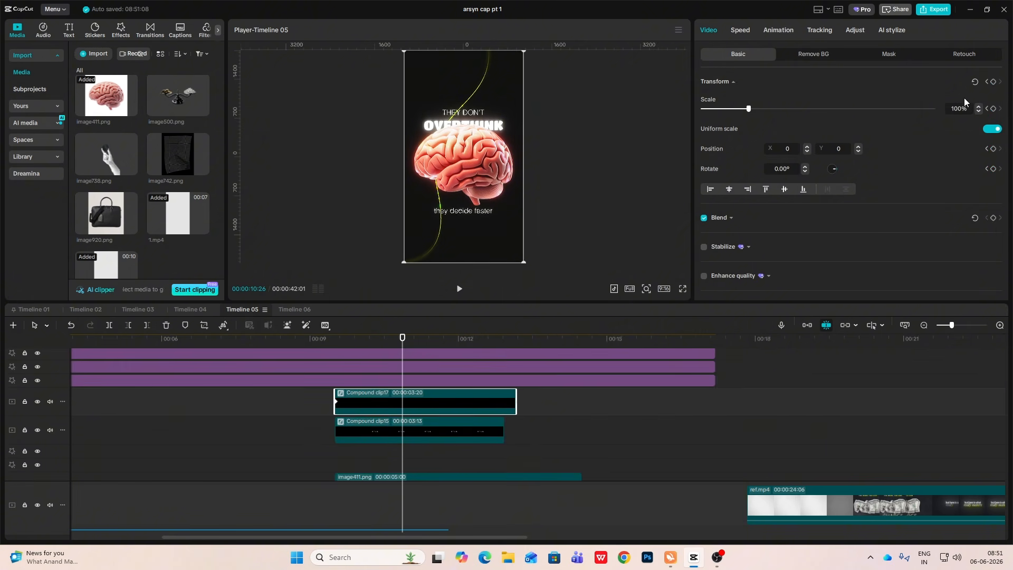
left_click(993, 83)
Step: At 00:00:09:15, move the brain, "OVERTHINK" text and both compound clips together straight down below the frame, and check the motion up to 00:00:10:26
scroll(621, 377, "down", 1)
left_click_drag(620, 378, 454, 465)
scroll(454, 465, "down", 2)
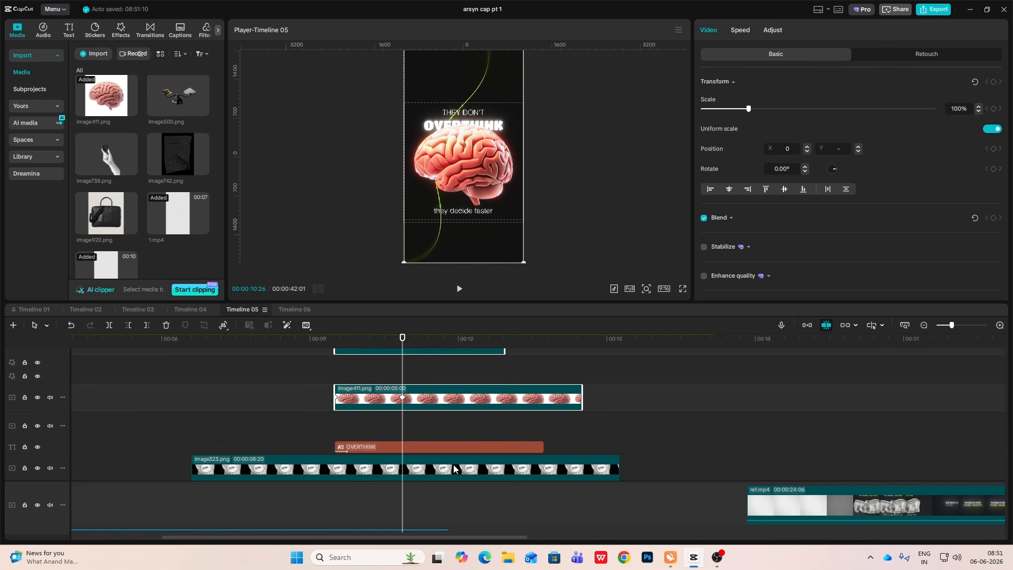
scroll(455, 445, "up", 3)
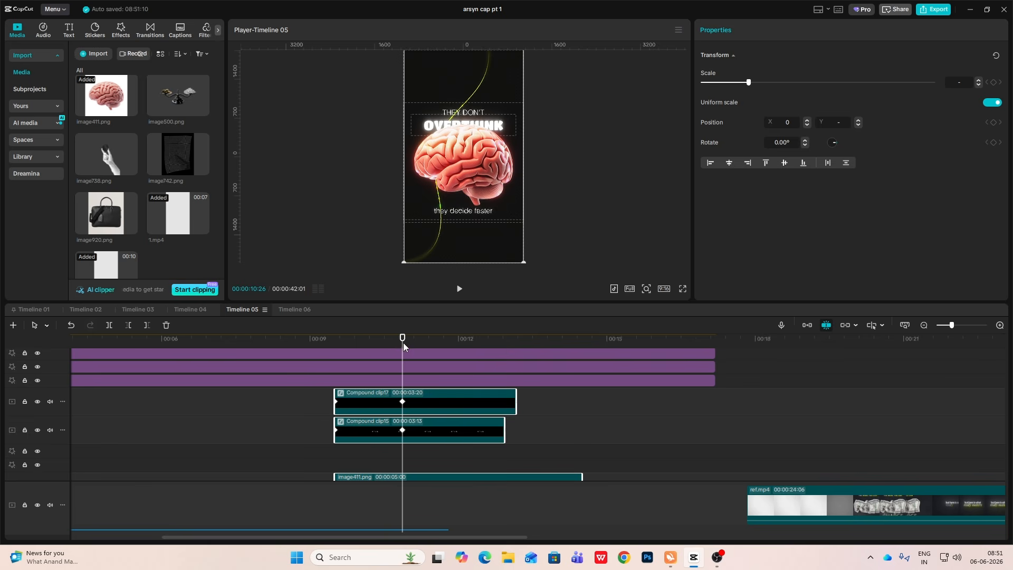
left_click_drag(403, 343, 335, 344)
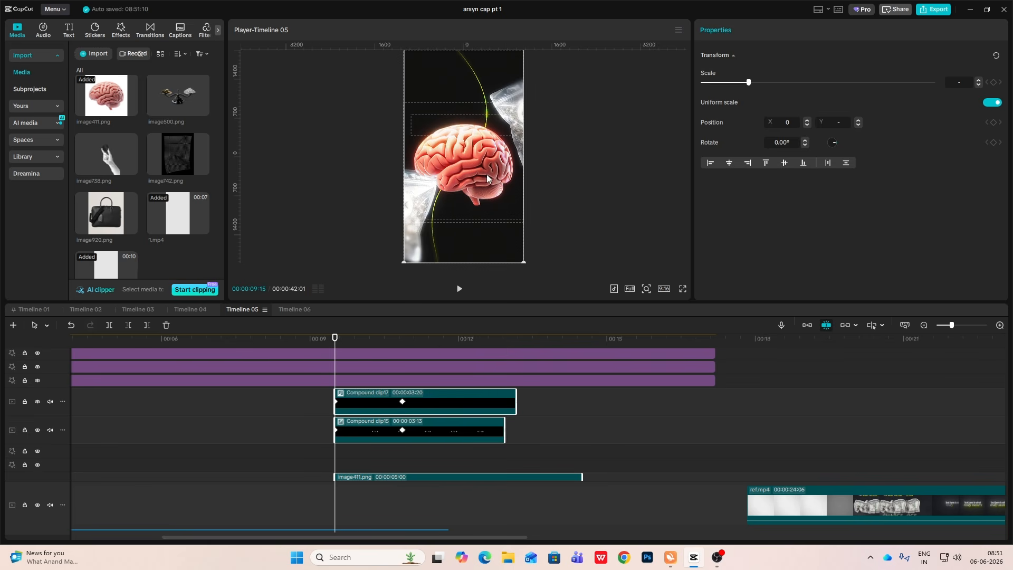
left_click_drag(486, 174, 478, 322)
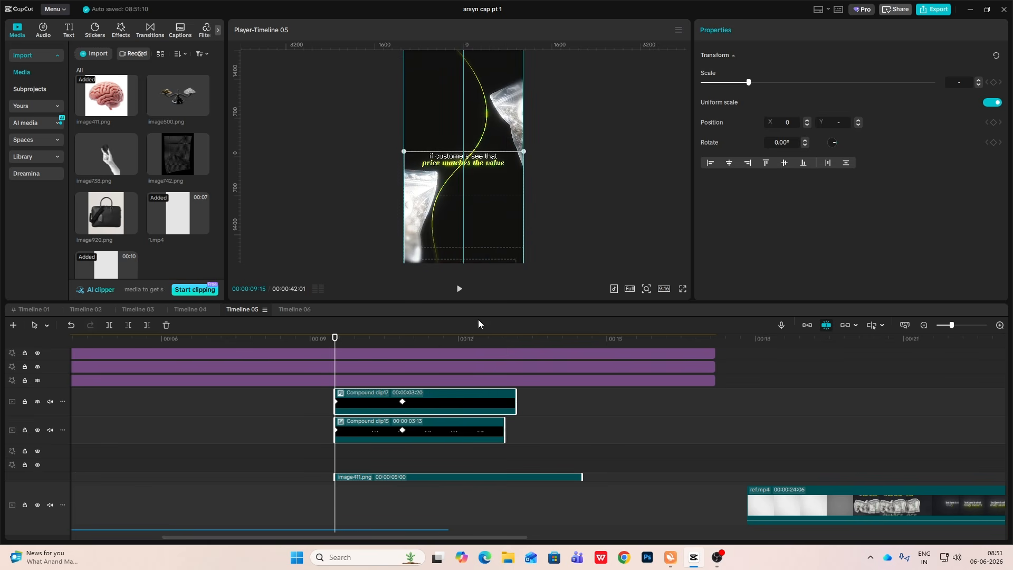
left_click(352, 344)
left_click_drag(351, 344, 400, 385)
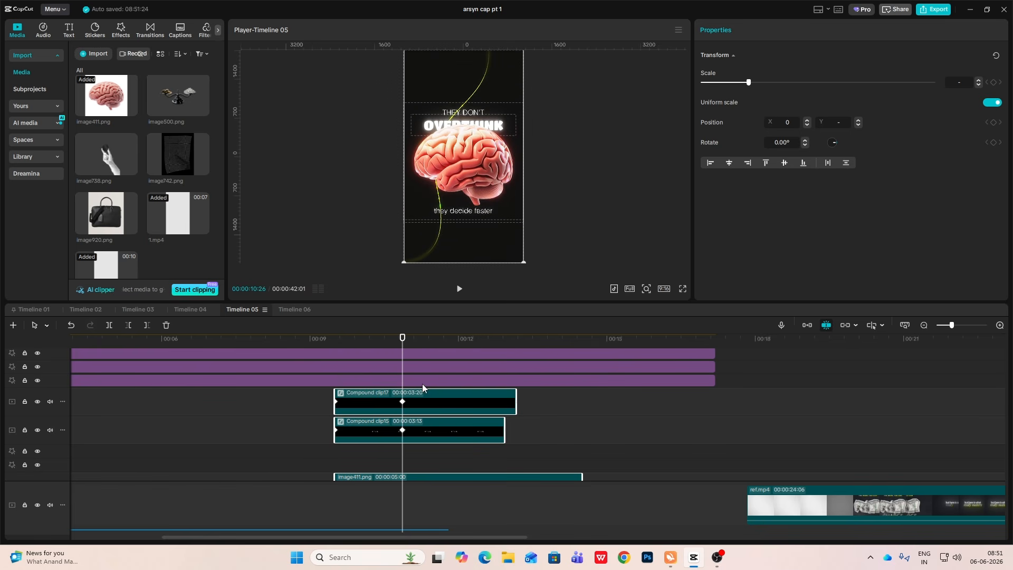
Step: Apply the Cubic Out preset curve to the Y position keyframes of the "they decide faster" compound clip
left_click(444, 403)
key("alt+k")
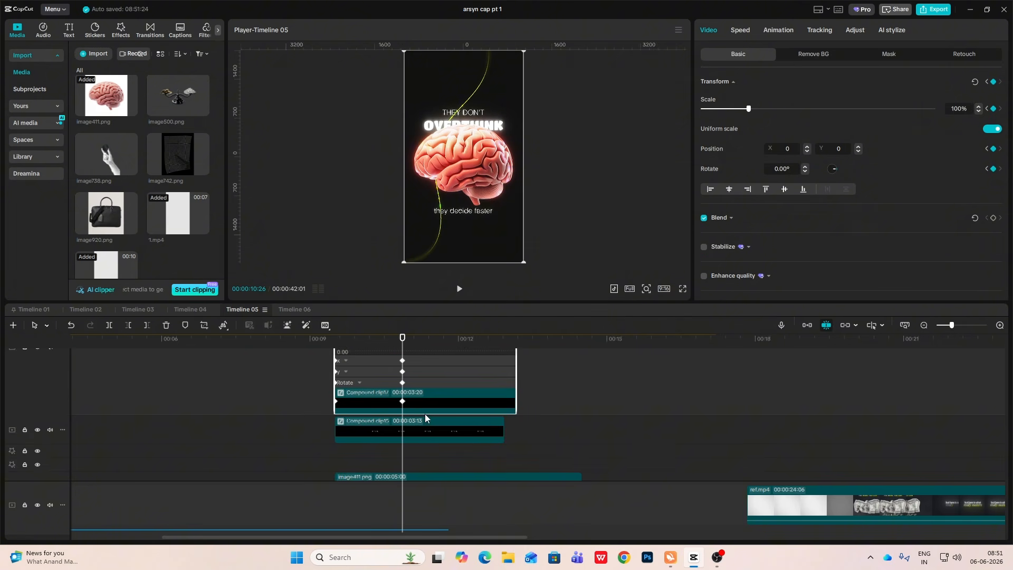
scroll(417, 411, "up", 3)
left_click(374, 411)
left_click(370, 421)
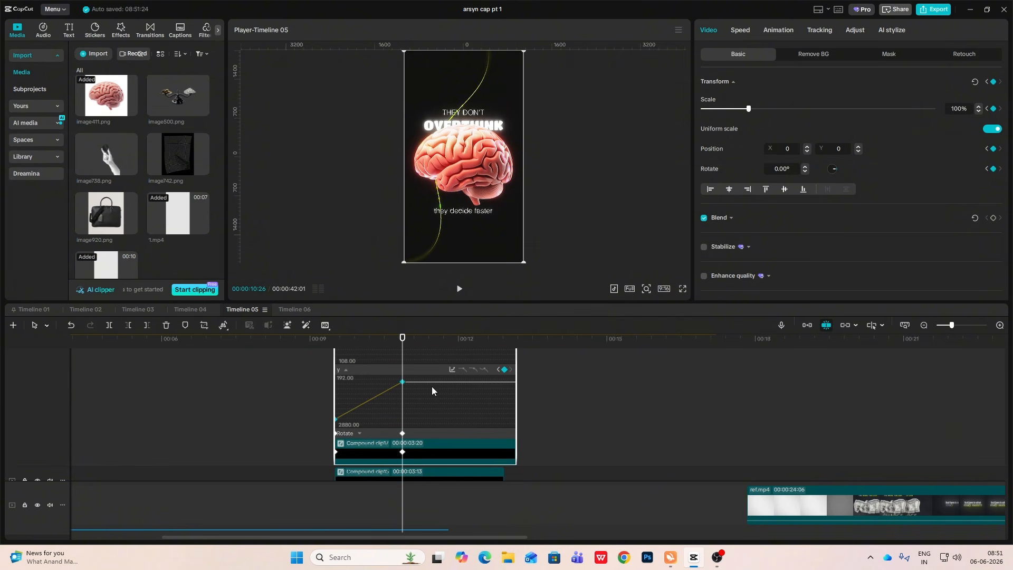
left_click(451, 370)
left_click(562, 457)
left_click(662, 375)
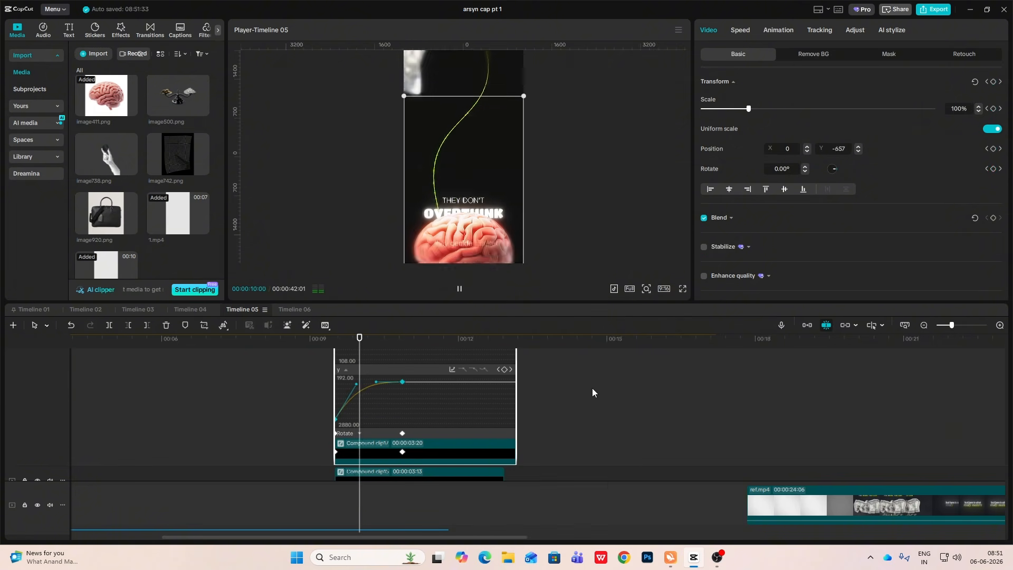
Step: Apply the Cubic Out preset curve to the Y position keyframes of the "OVERTHINK" text
key("alt+k")
scroll(396, 405, "down", 3)
key("alt+k")
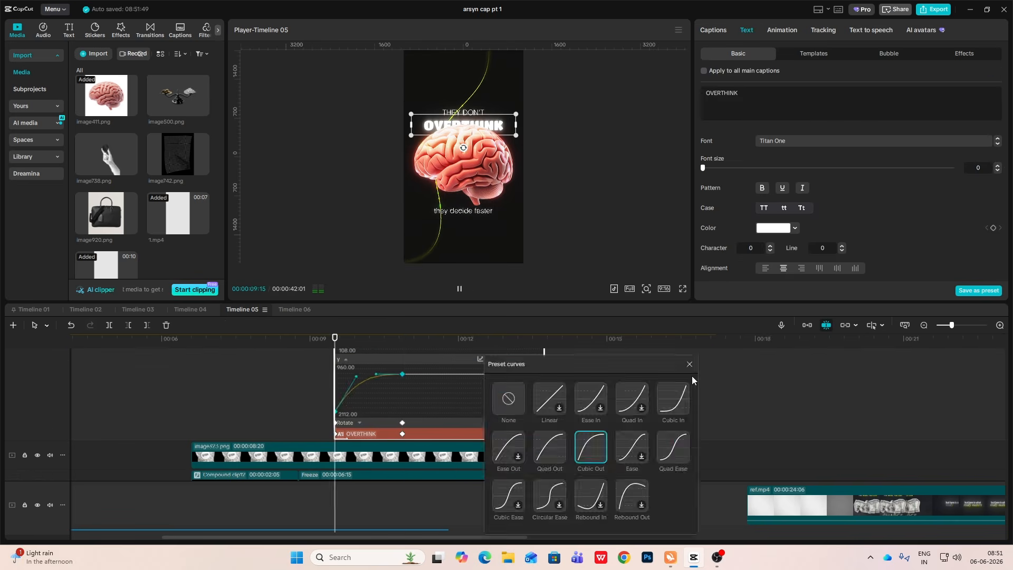
key("alt+k")
scroll(405, 400, "up", 3)
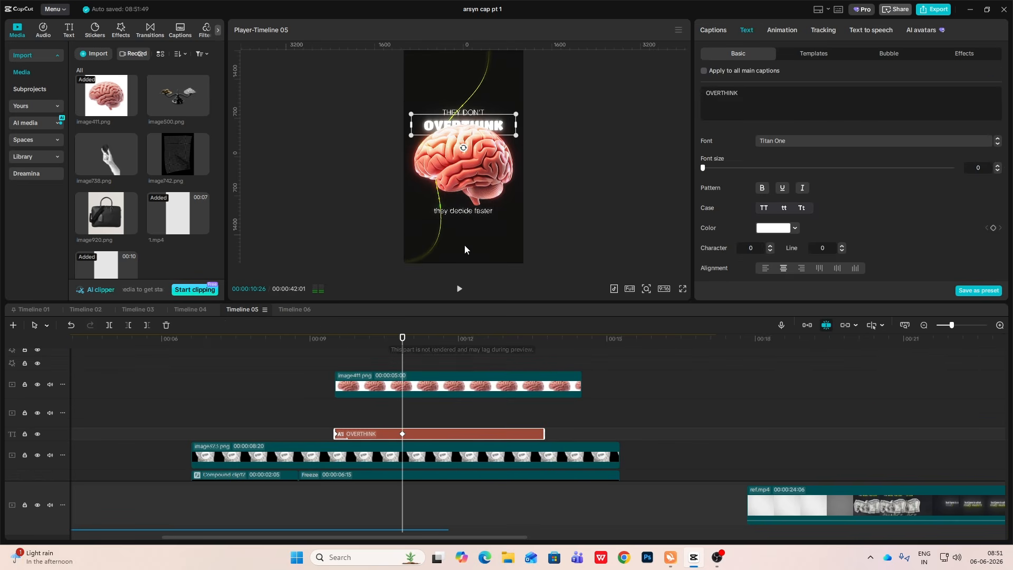
Step: Shift the "they decide faster" clip later to start at 00:00:10:10 and play back the scene
scroll(412, 389, "down", 3)
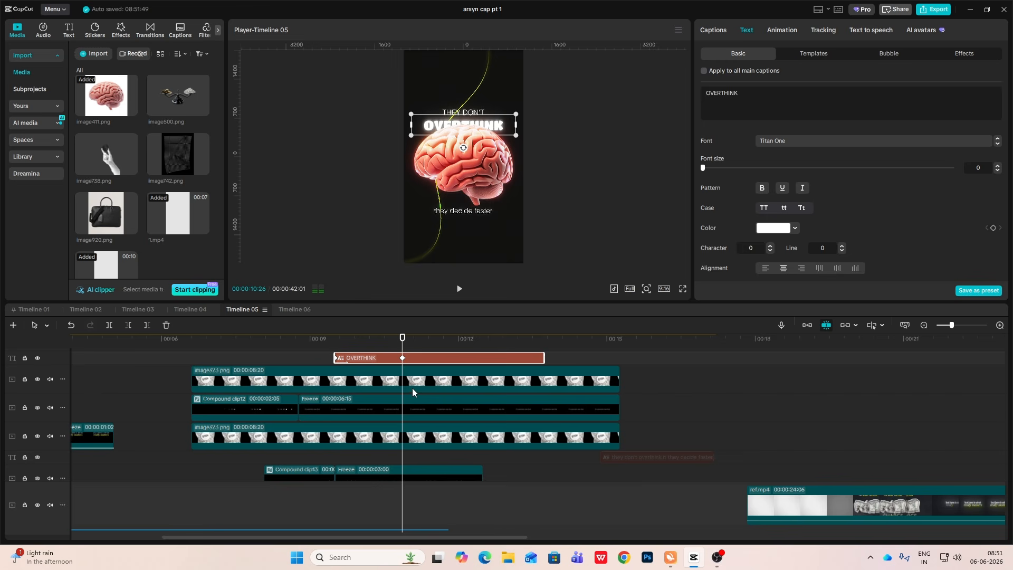
scroll(406, 393, "up", 3)
scroll(398, 401, "up", 3)
left_click(423, 361)
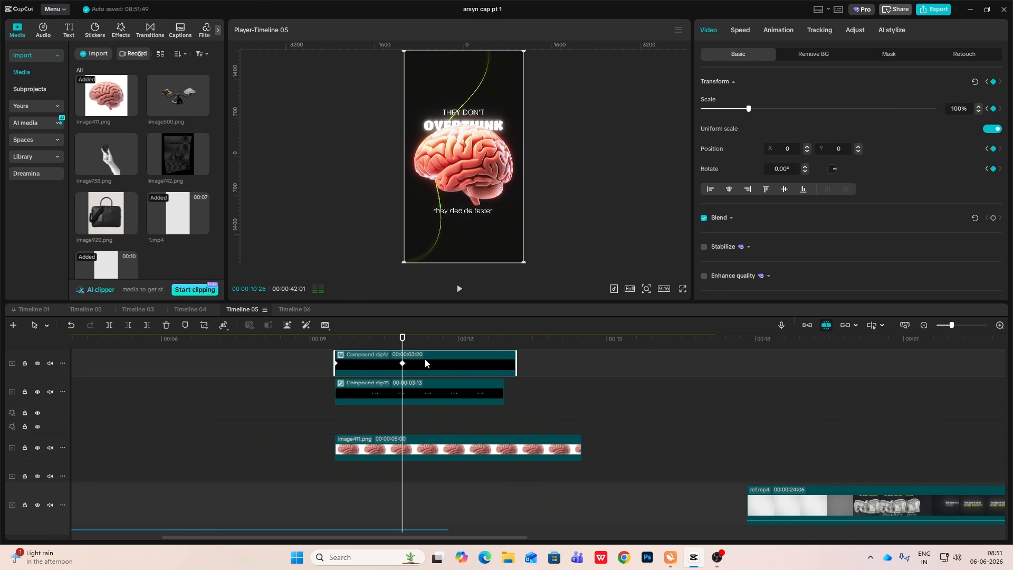
left_click_drag(428, 361, 470, 361)
left_click(361, 356)
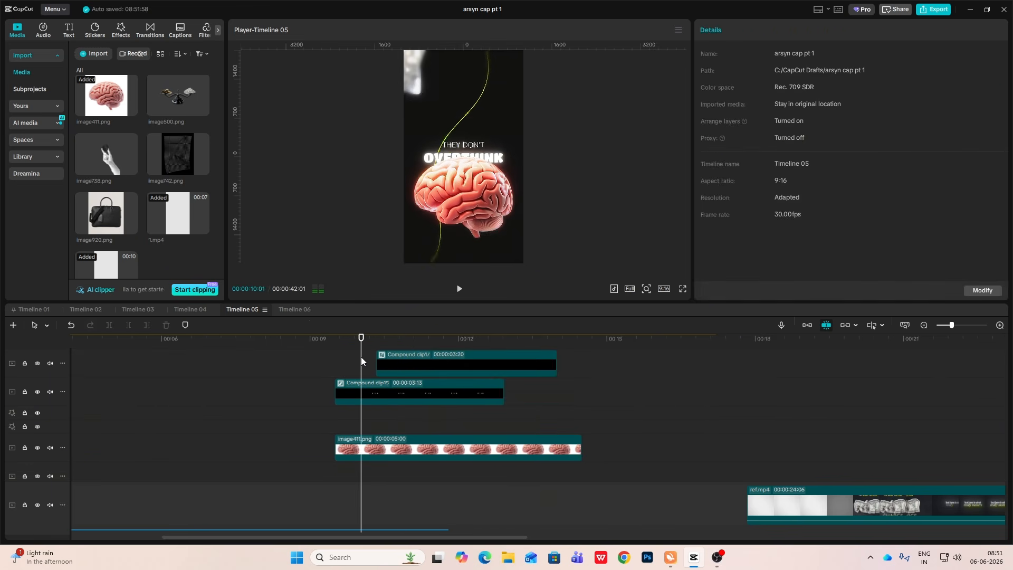
key("space")
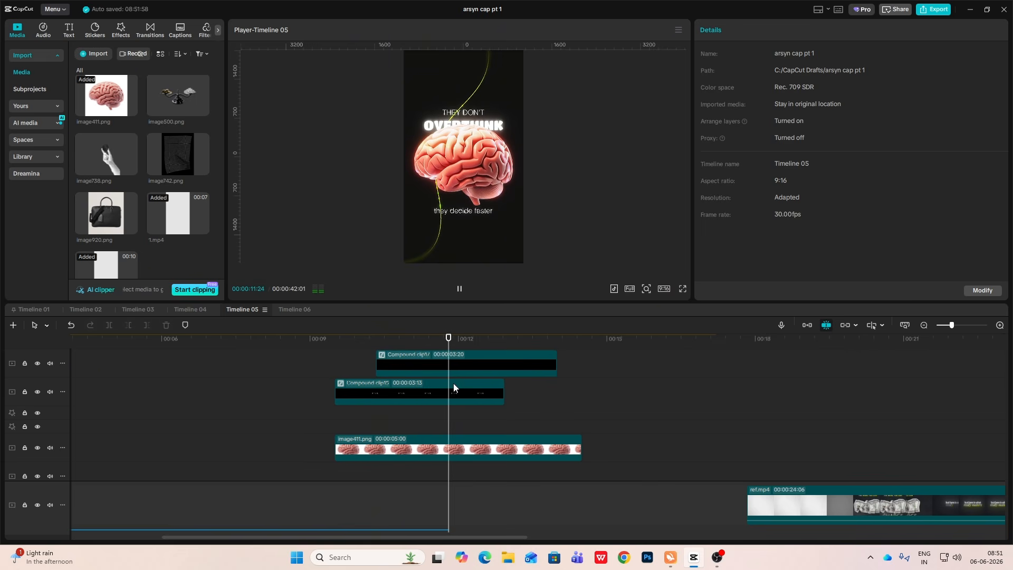
key("space")
Step: Delay the "they decide faster" clip to start at about 00:00:10:25 and play the scene from 00:00:09:07
left_click(408, 366)
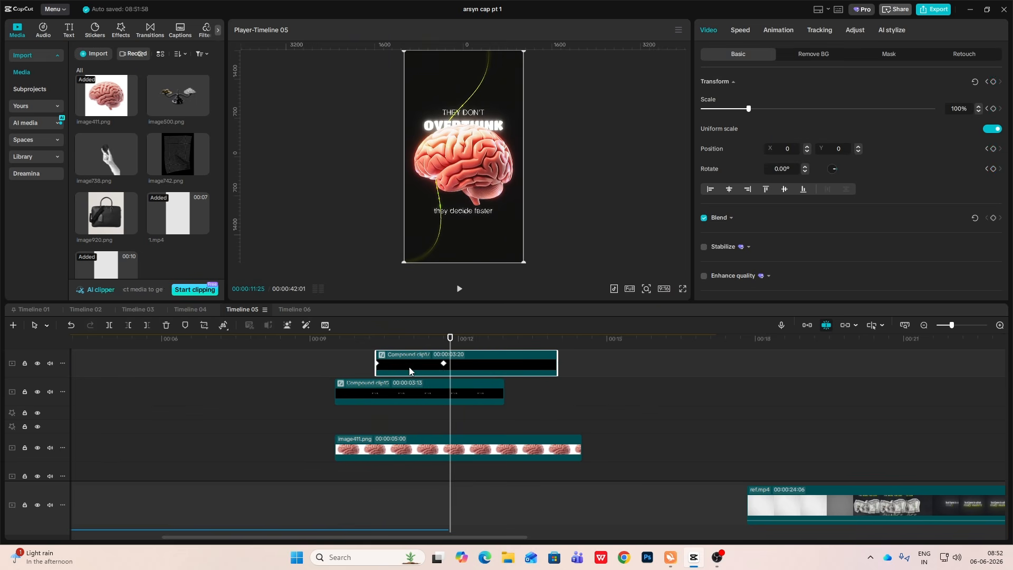
left_click(379, 363)
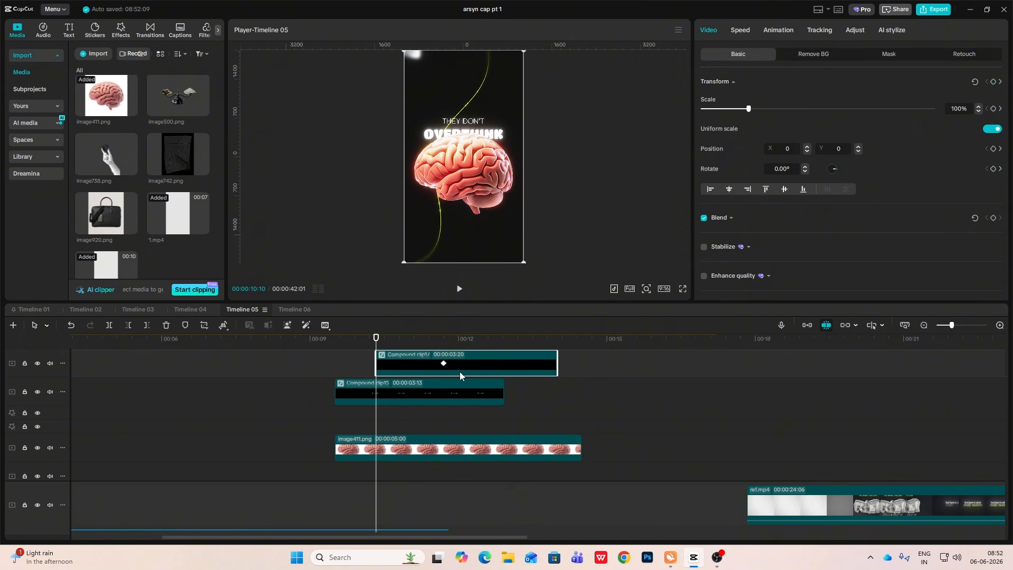
key("space")
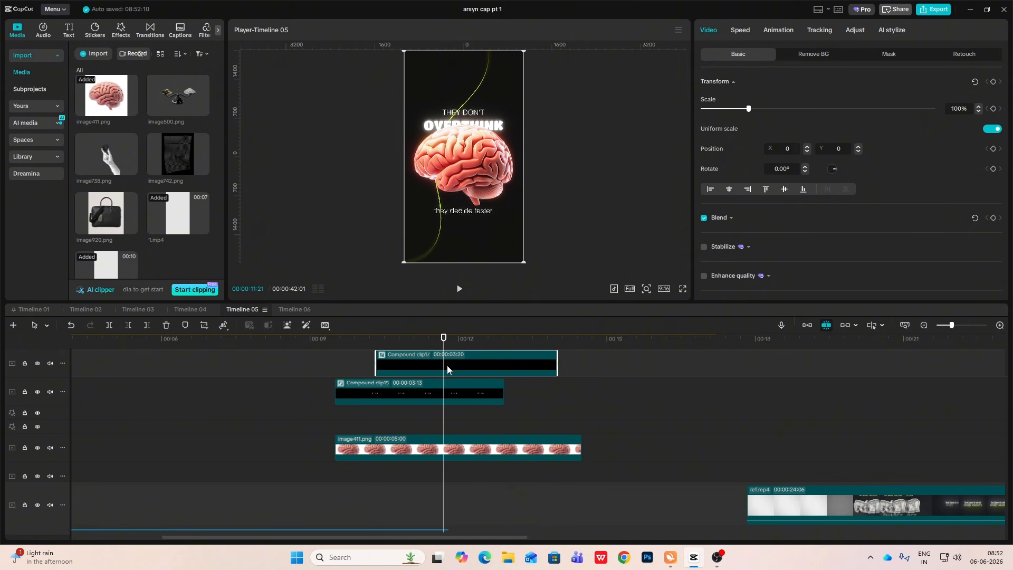
left_click(369, 360)
left_click_drag(395, 365, 419, 365)
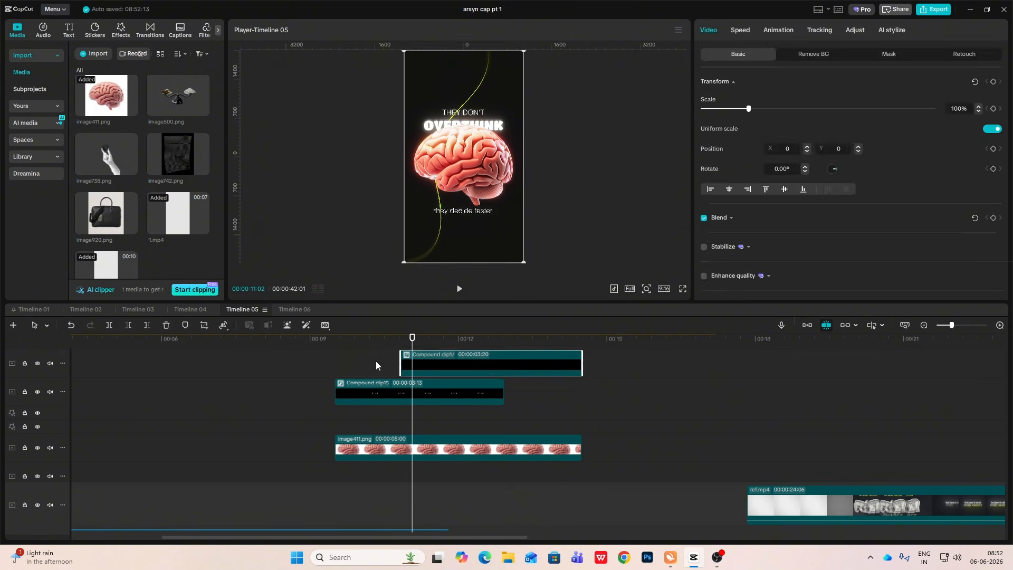
left_click(378, 361)
left_click(320, 362)
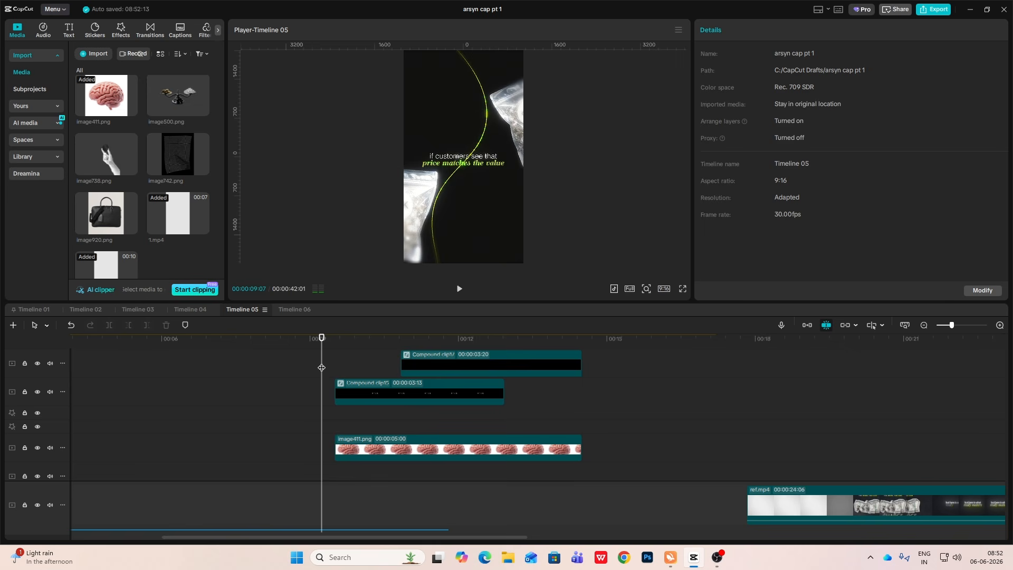
key("space")
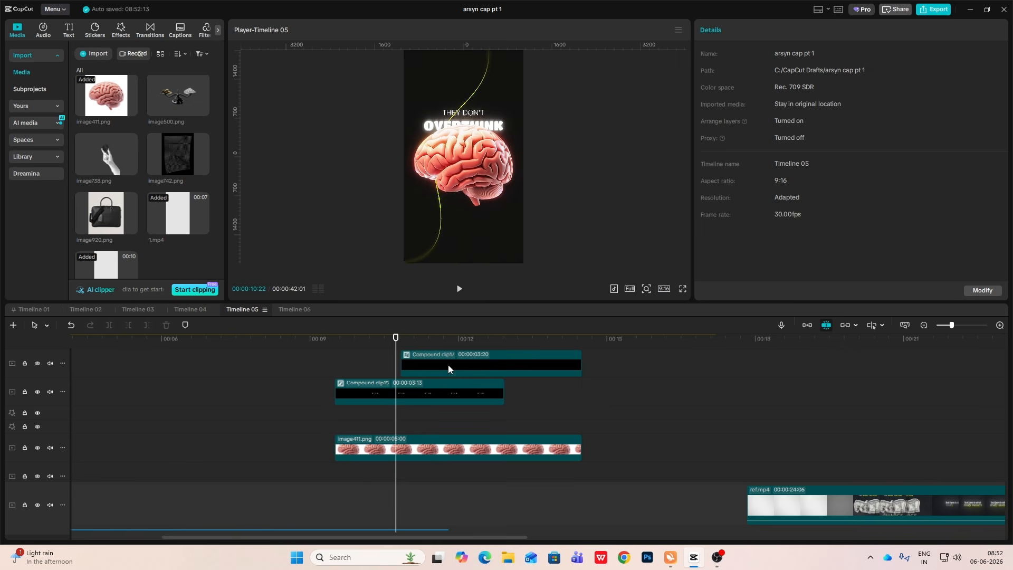
Step: Lower the brain image to Y position -228 at its 00:00:10:26 keyframe
double_click(448, 365)
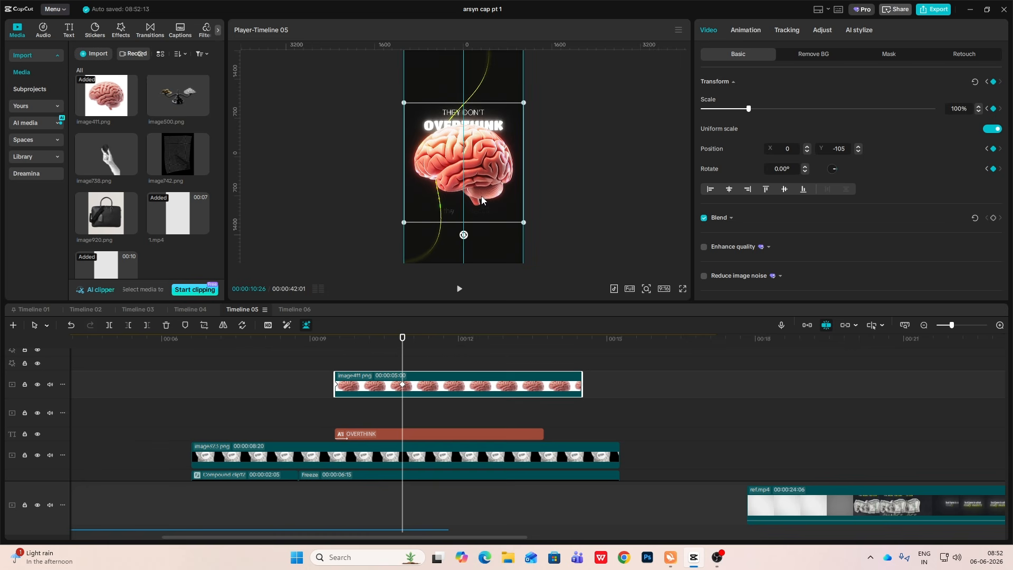
left_click_drag(485, 180, 486, 187)
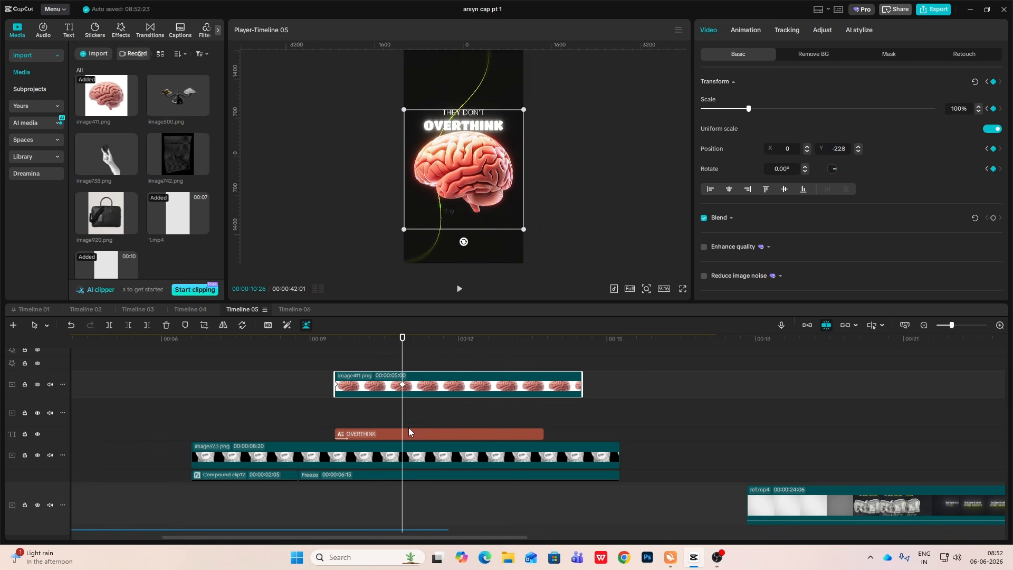
scroll(409, 420, "up", 2)
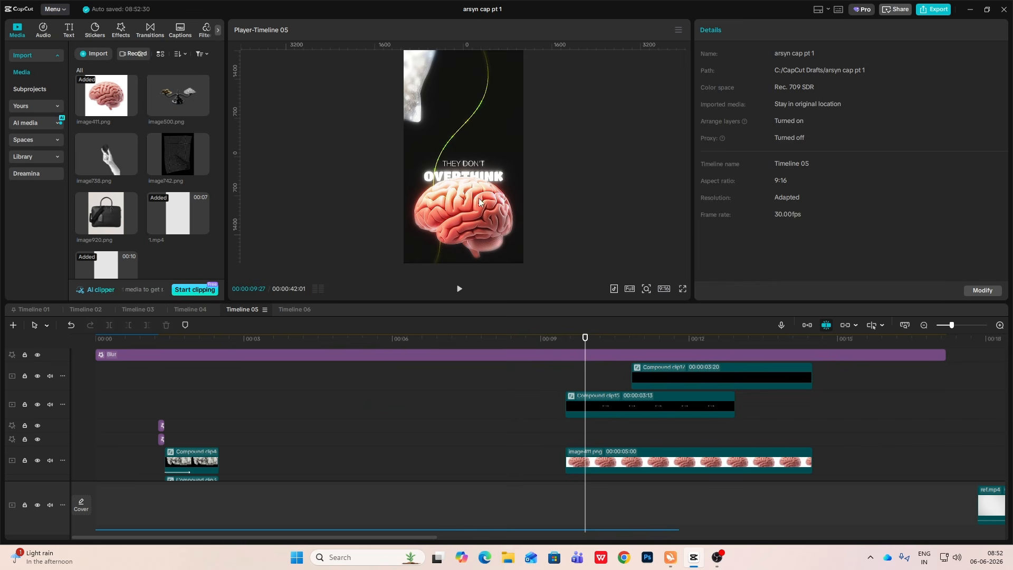
Step: Shift the brain image clip about 7 frames later on its track and play back the entrance
left_click(607, 462)
scroll(607, 463, "down", 2)
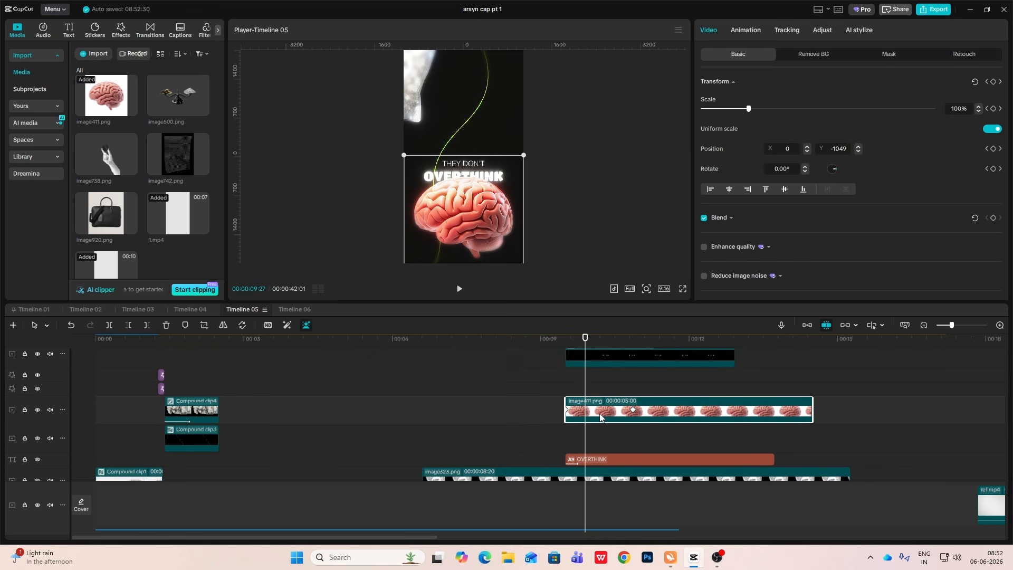
left_click_drag(600, 417, 612, 417)
left_click(570, 395)
key("space")
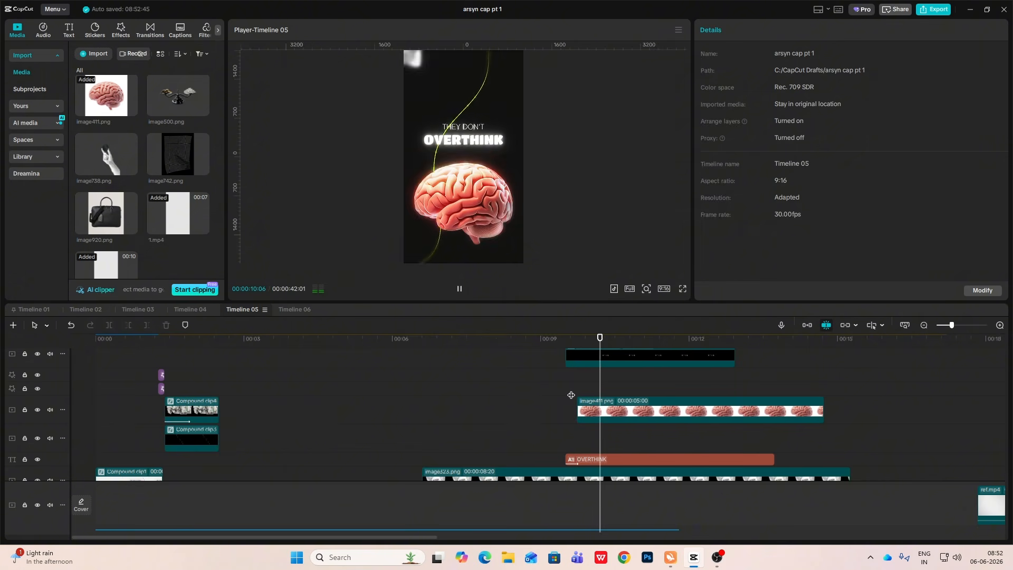
left_click(554, 392)
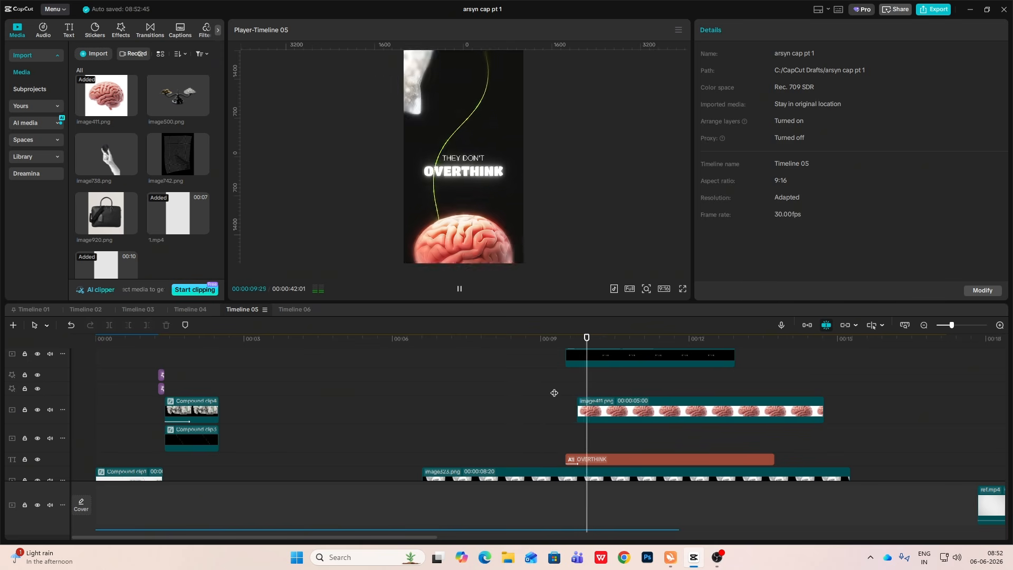
Step: Examine the "THEY DON'T OVERTHINK" brain scene in the ref.mp4 reference clip around 00:00:29:27
key("space")
scroll(446, 384, "down", 2)
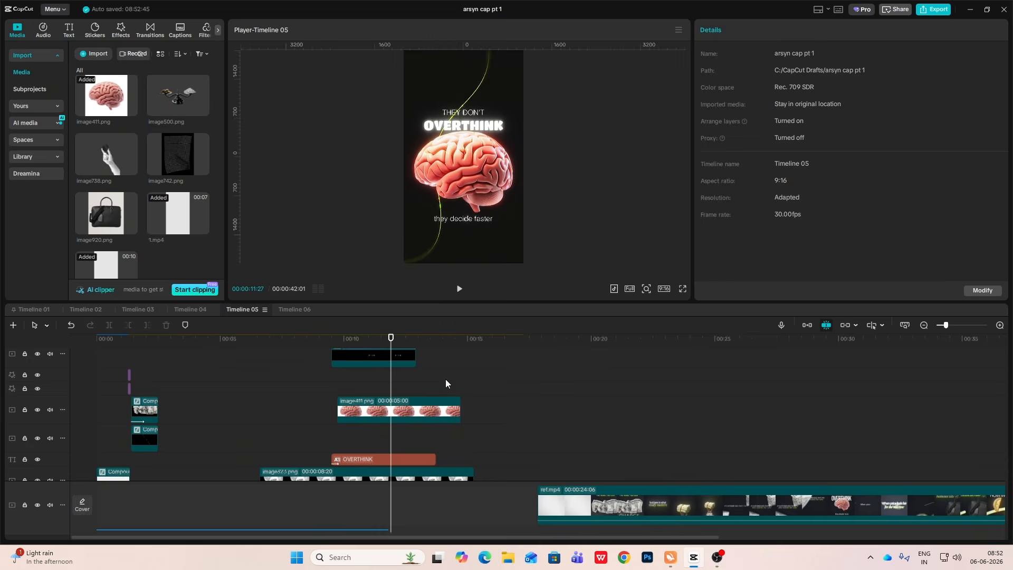
left_click(625, 414)
left_click_drag(625, 414, 840, 436)
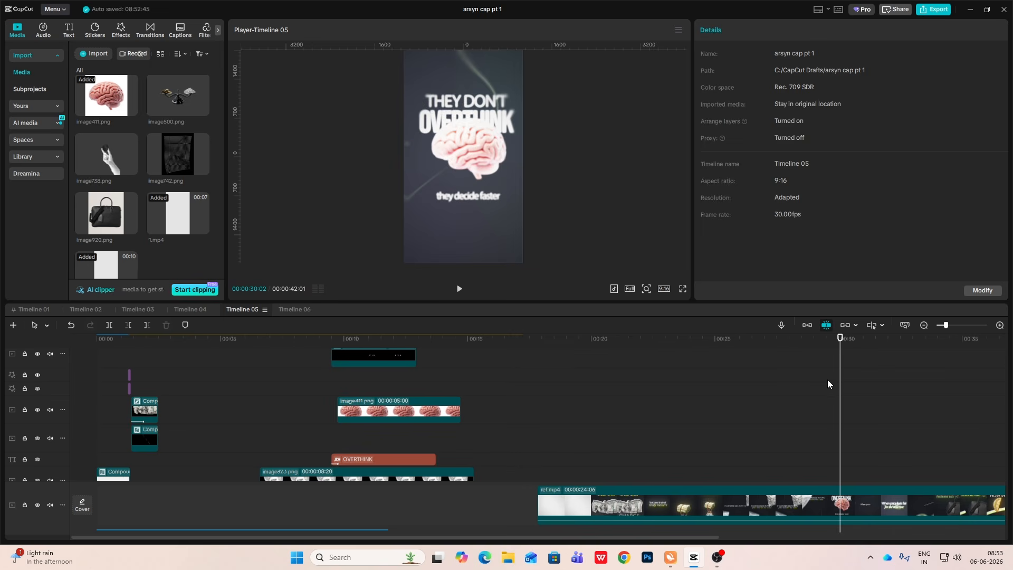
left_click_drag(838, 395, 836, 395)
scroll(386, 440, "up", 2)
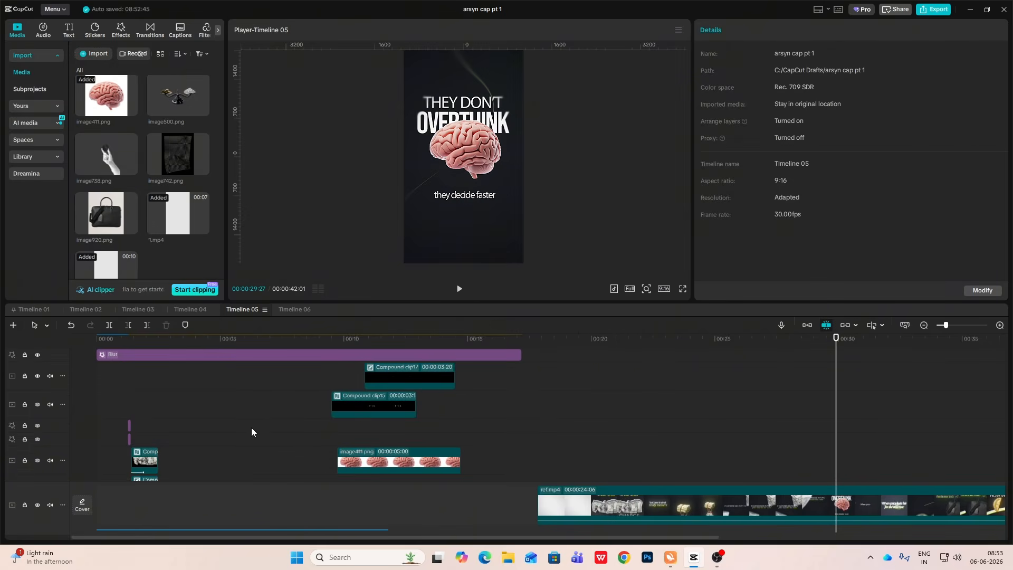
Step: Select and copy the Subtle Shake and Suddenly Negative effects that sit together just after 00:00:01:08
left_click_drag(251, 430, 128, 438)
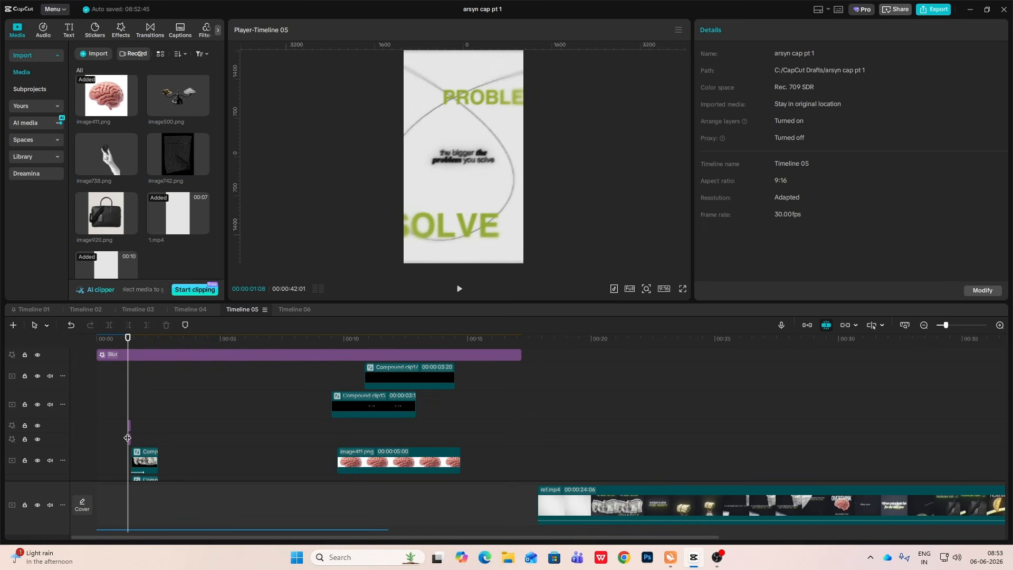
left_click(999, 325)
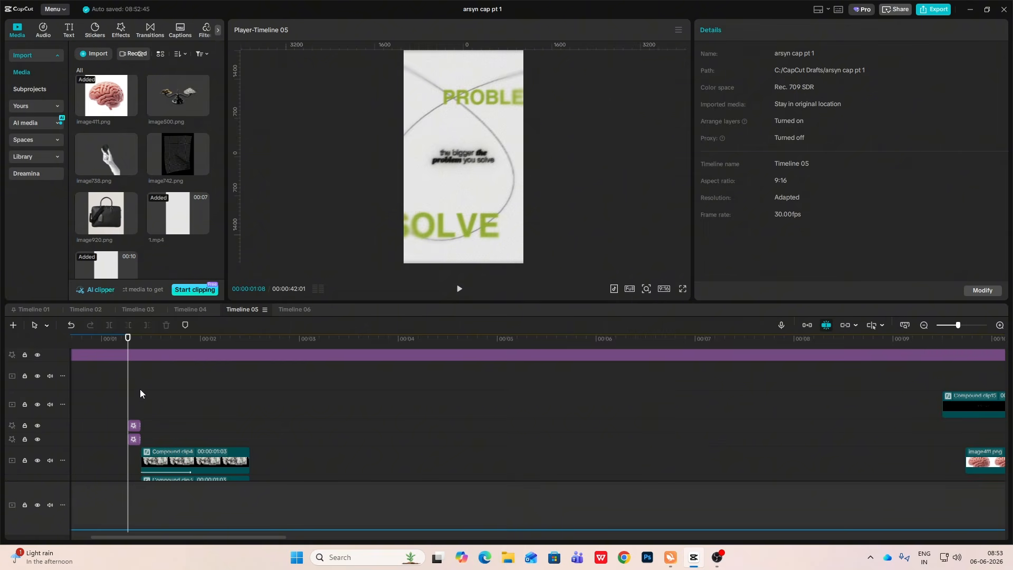
mouse_move(128, 396)
left_mouse_down()
mouse_move(140, 396)
mouse_move(121, 403)
left_mouse_up()
scroll(164, 387, "down", 1)
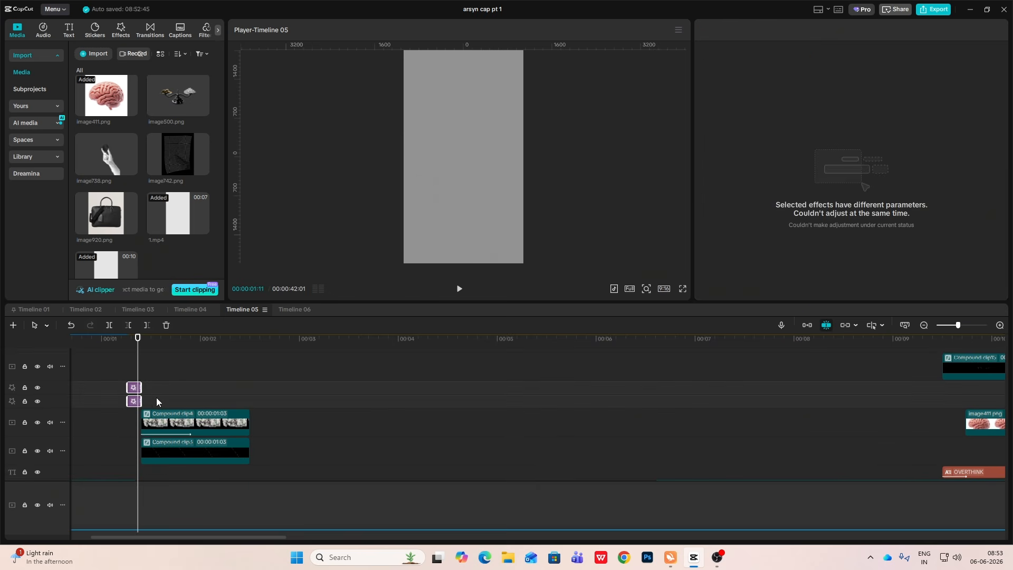
left_click(926, 325)
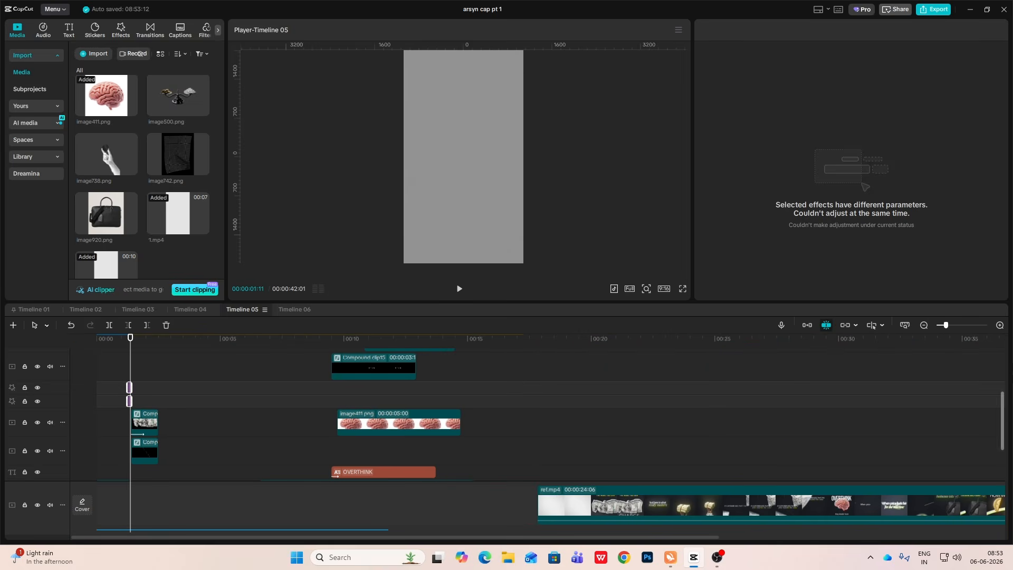
left_click(999, 324)
left_click(999, 325)
left_click(426, 370)
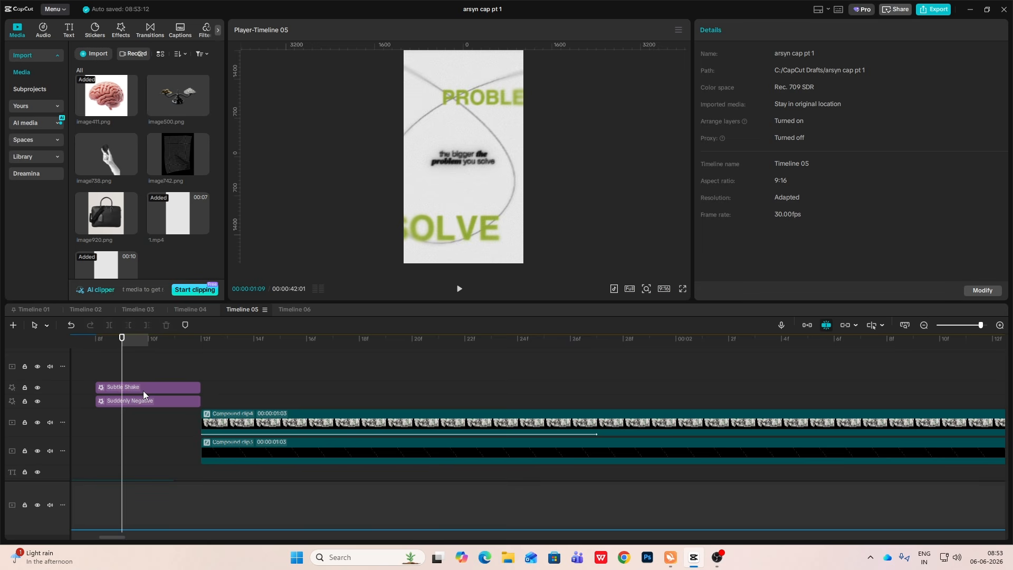
Step: Play back the brain scene from 00:00:09:26 to find where the transition effects belong
left_click(923, 325)
left_click(923, 326)
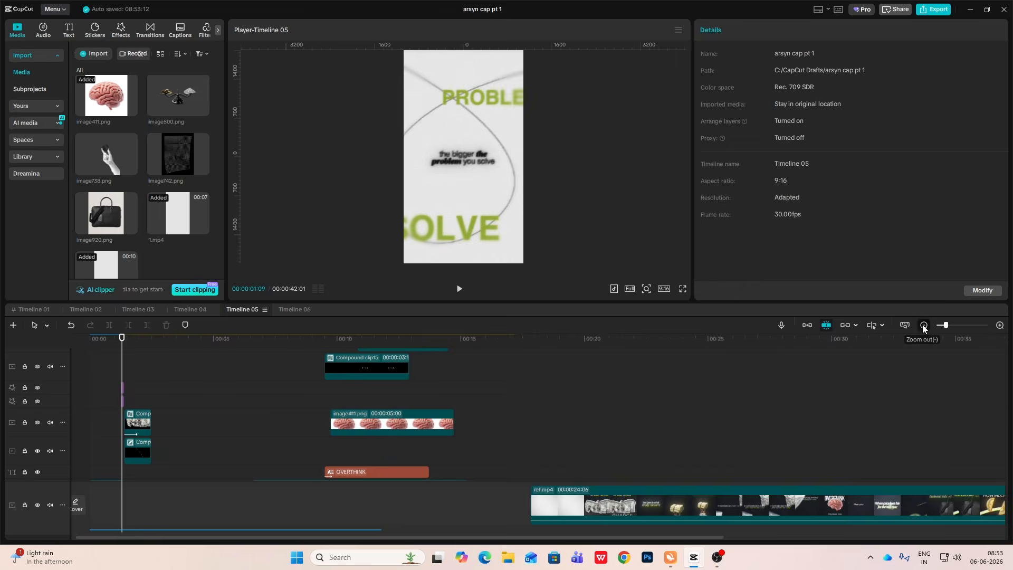
left_click(923, 325)
left_click(241, 398)
left_click(256, 403)
scroll(257, 407, "up", 4)
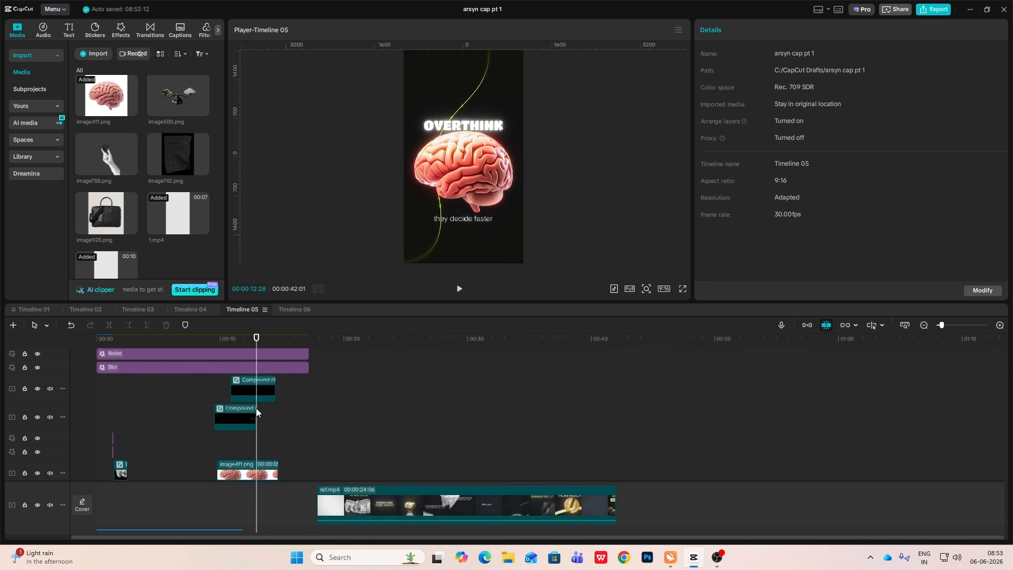
scroll(274, 407, "up", 3)
left_click(247, 383)
key("space")
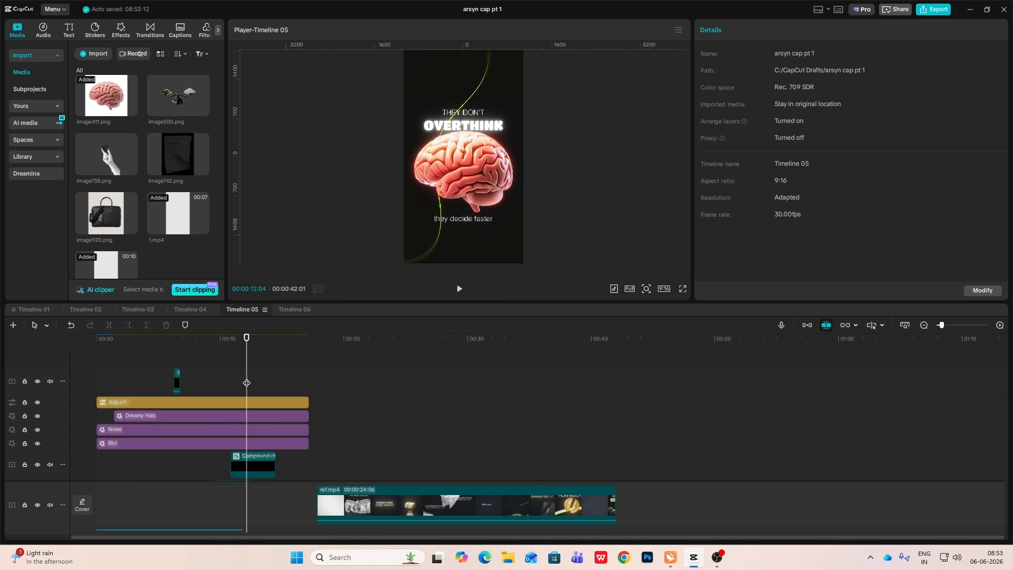
left_click(218, 381)
scroll(271, 409, "down", 3)
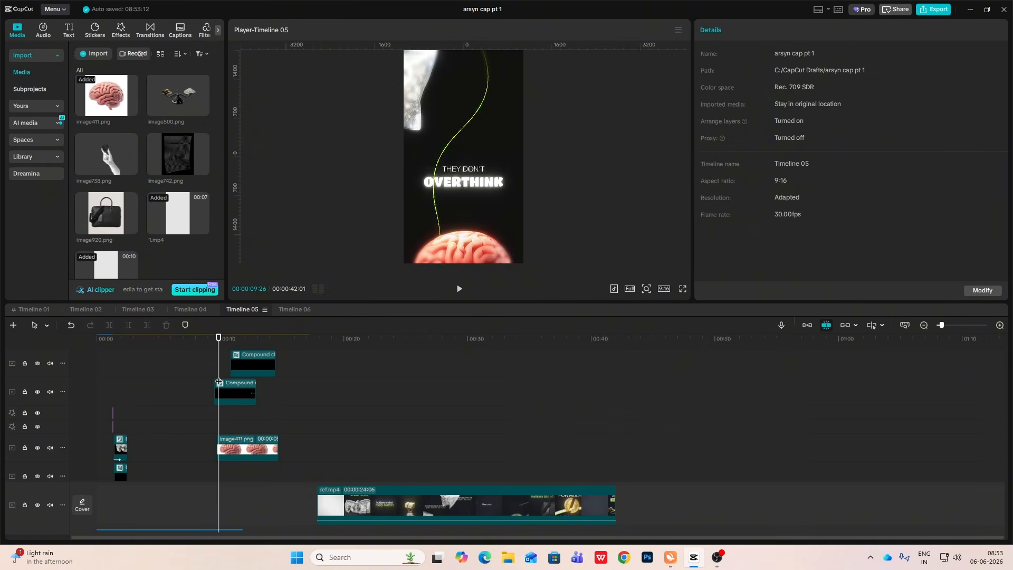
scroll(271, 409, "down", 3)
key("space")
scroll(271, 410, "down", 5)
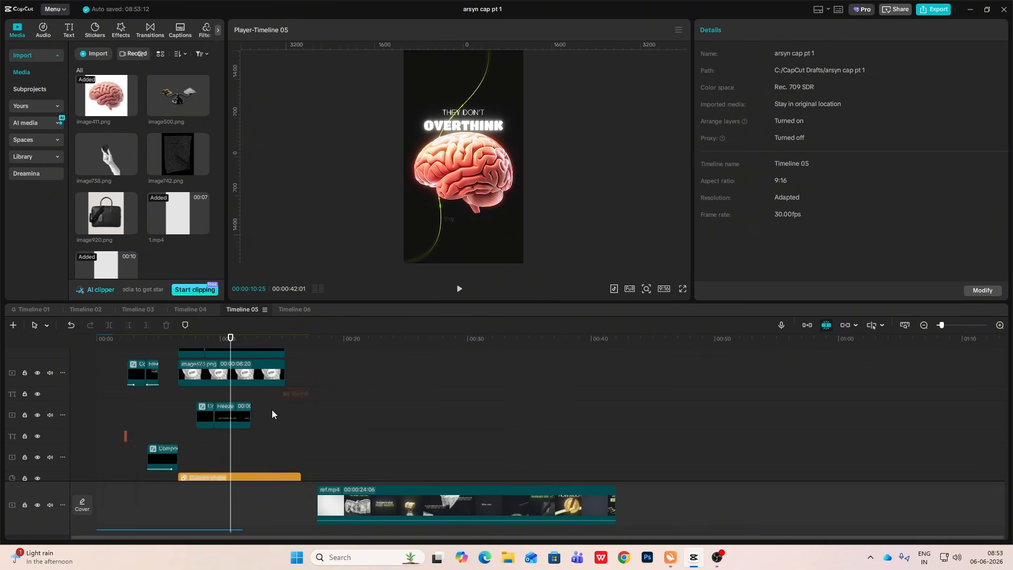
Step: Move the ref.mp4 clip later to start at about 00:00:44 and play the scene up to 00:00:11:22
left_click(241, 486)
left_click_drag(241, 485, 464, 486)
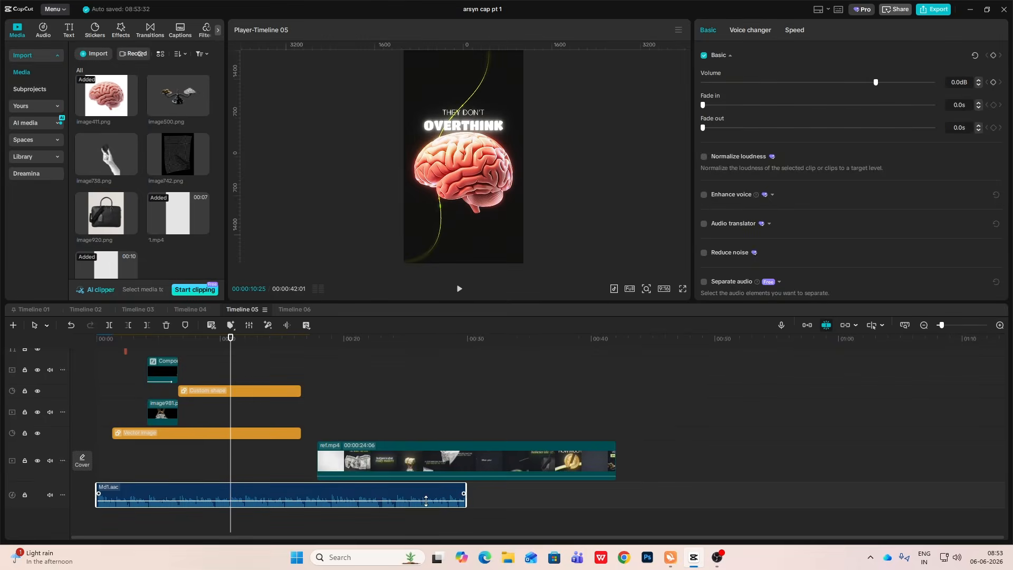
left_click_drag(403, 464, 716, 457)
key("space")
key("space")
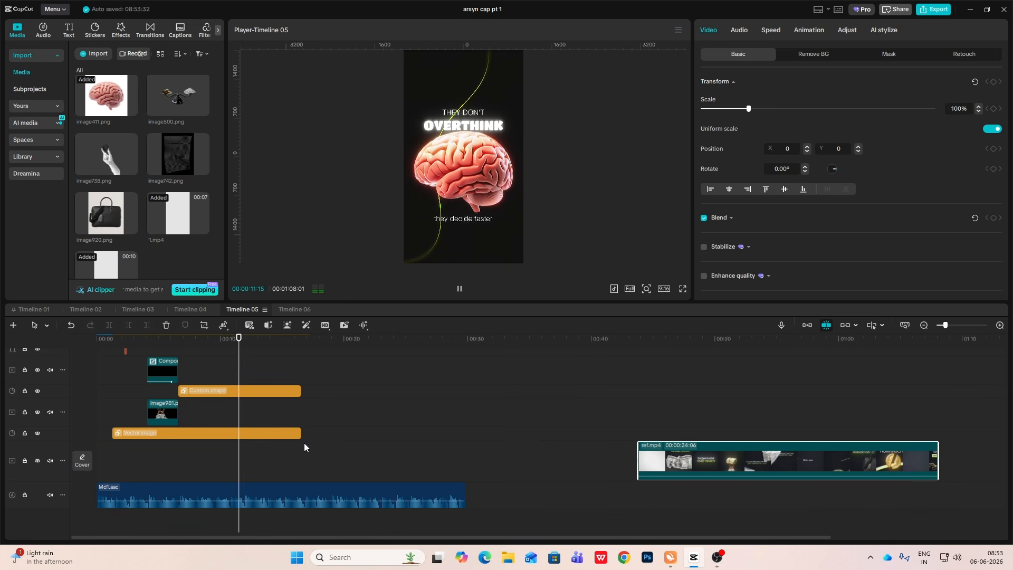
Step: Paste the Subtle Shake and Suddenly Negative effects at 00:00:11:22 and place them above the caption compound clips
scroll(258, 438, "up", 2)
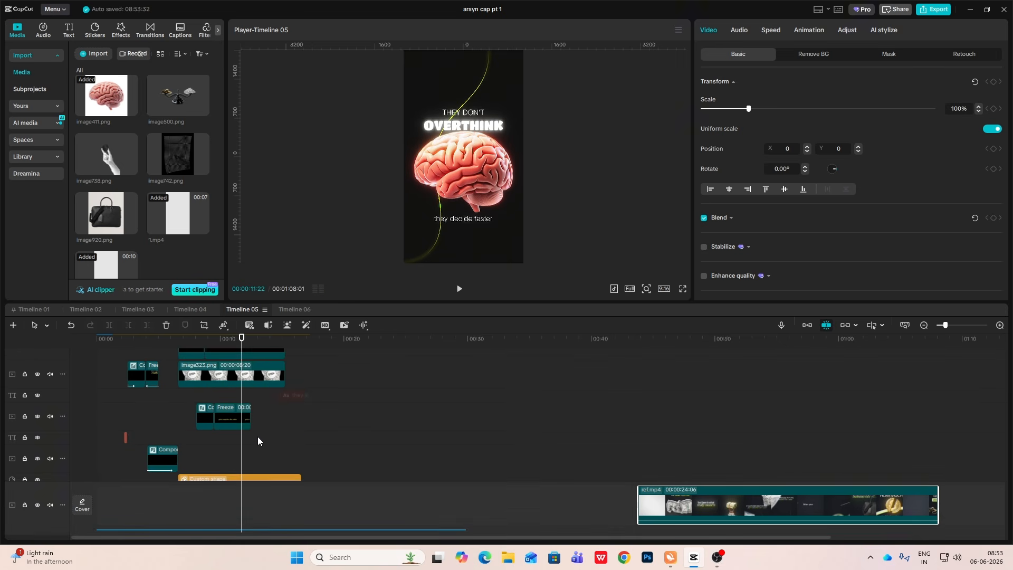
scroll(258, 435, "up", 3)
key("ctrl+a")
left_click(1000, 326)
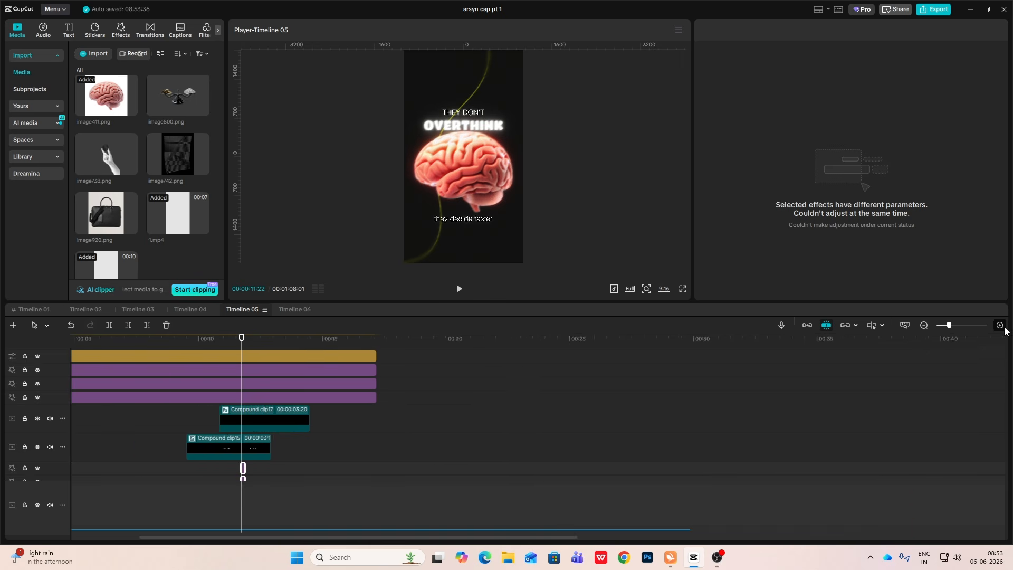
left_click(1001, 326)
left_click(1000, 326)
left_click(1000, 327)
left_click(1000, 326)
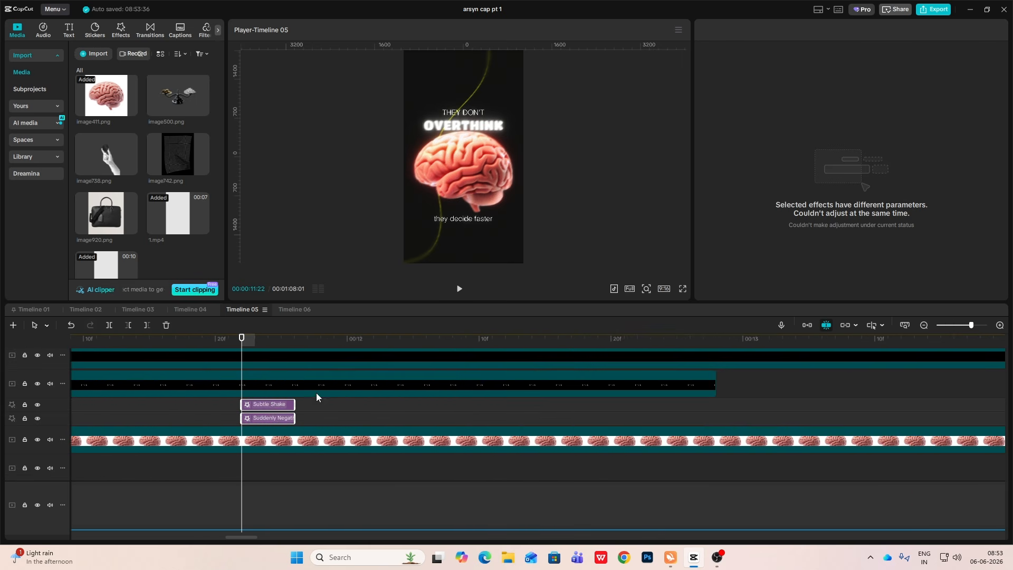
scroll(268, 395, "up", 3)
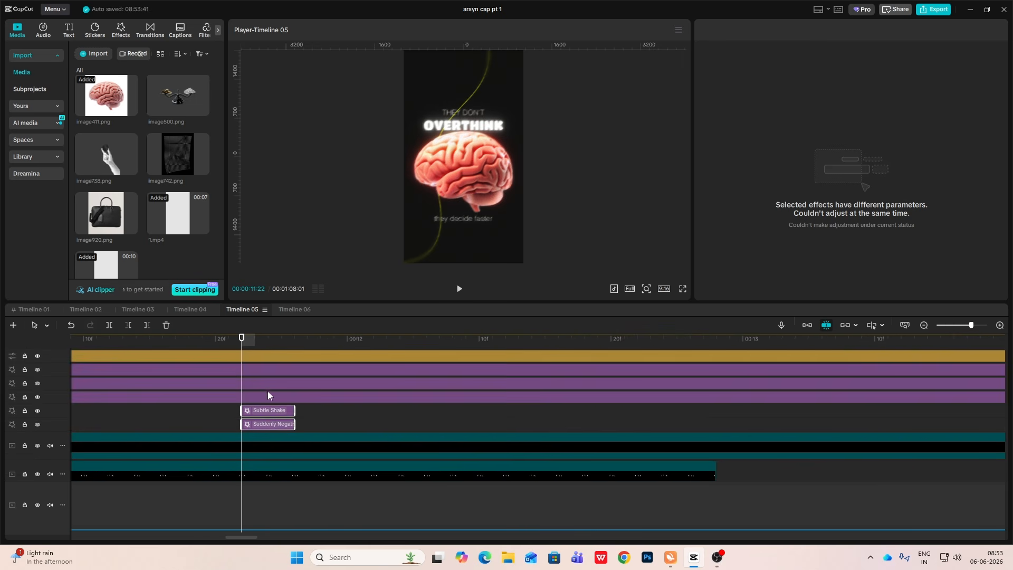
left_click(922, 326)
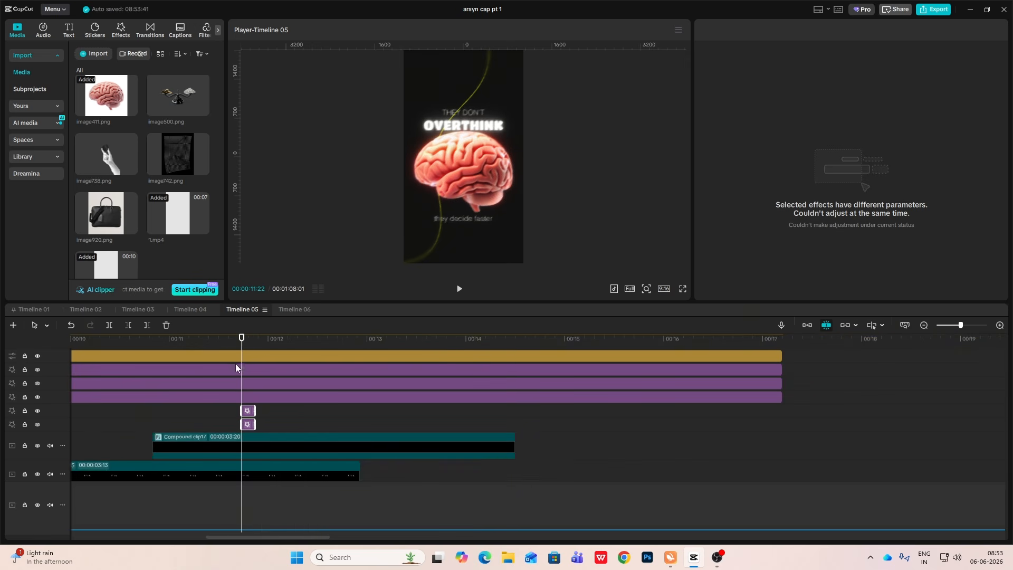
Step: Play back the pasted shake and negative effects and undo the last edit
left_click_drag(243, 343, 221, 346)
key("space")
key("ctrl+z")
key("space")
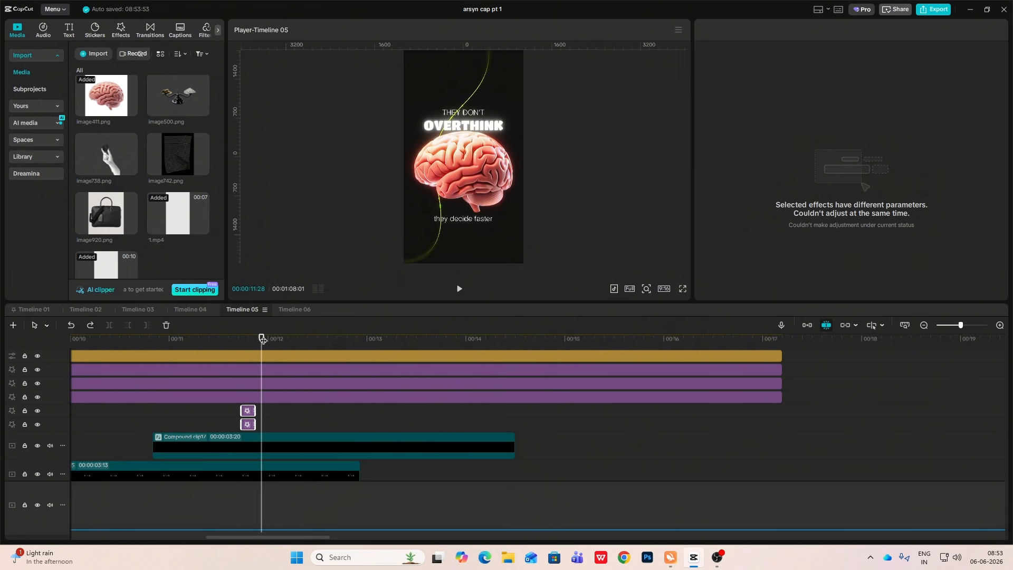
Step: Split Compound clip17 and Compound clip15 at 00:00:11:26 and delete the parts after the cut
key("space")
scroll(285, 405, "down", 2)
left_click(285, 405)
left_click(274, 433, "ctrl")
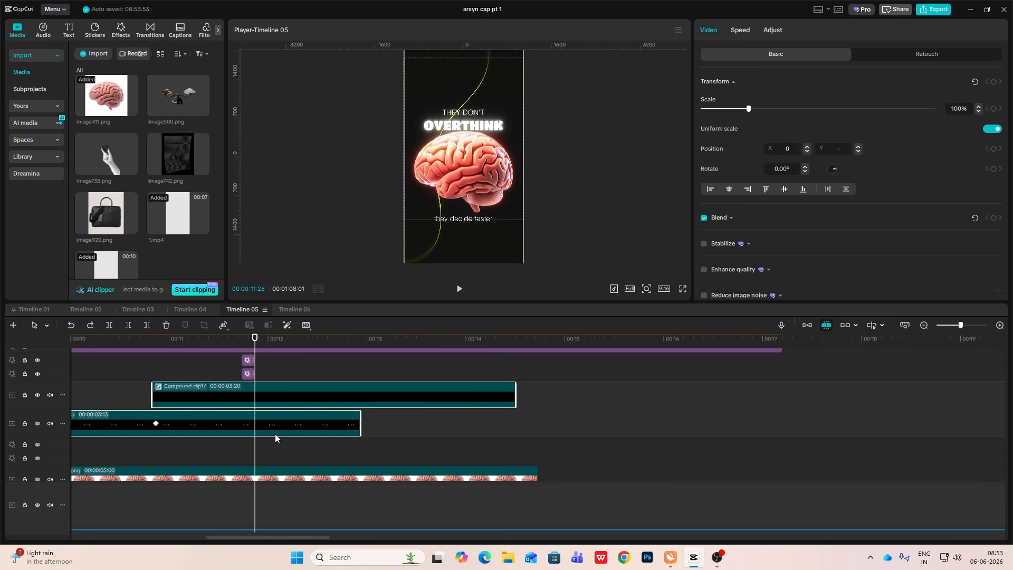
key("ctrl+b")
key("Delete")
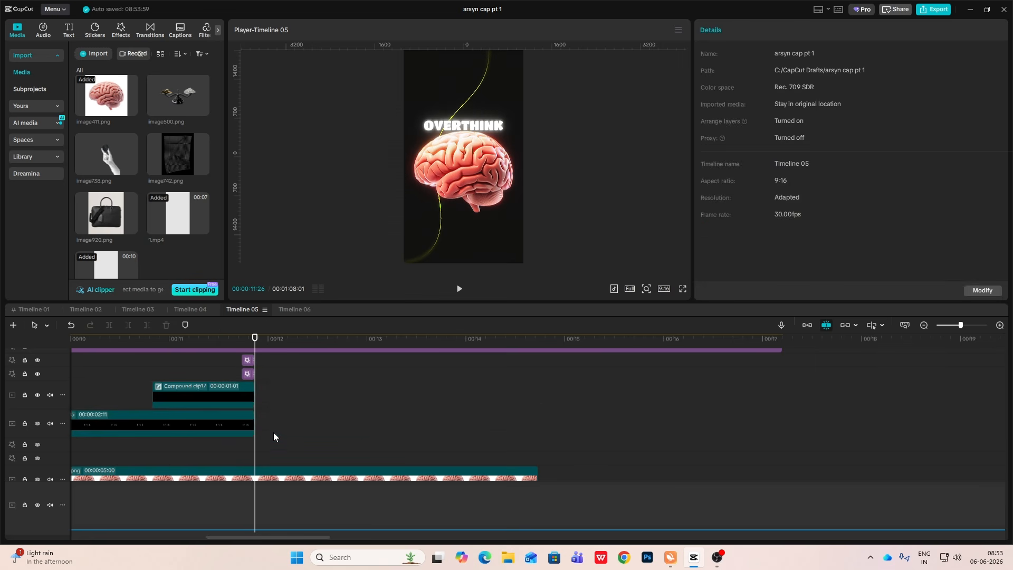
Step: Split the brain image clip at 00:00:11:26 and delete its remainder
scroll(273, 432, "down", 2)
left_click(273, 391)
key("ctrl+b")
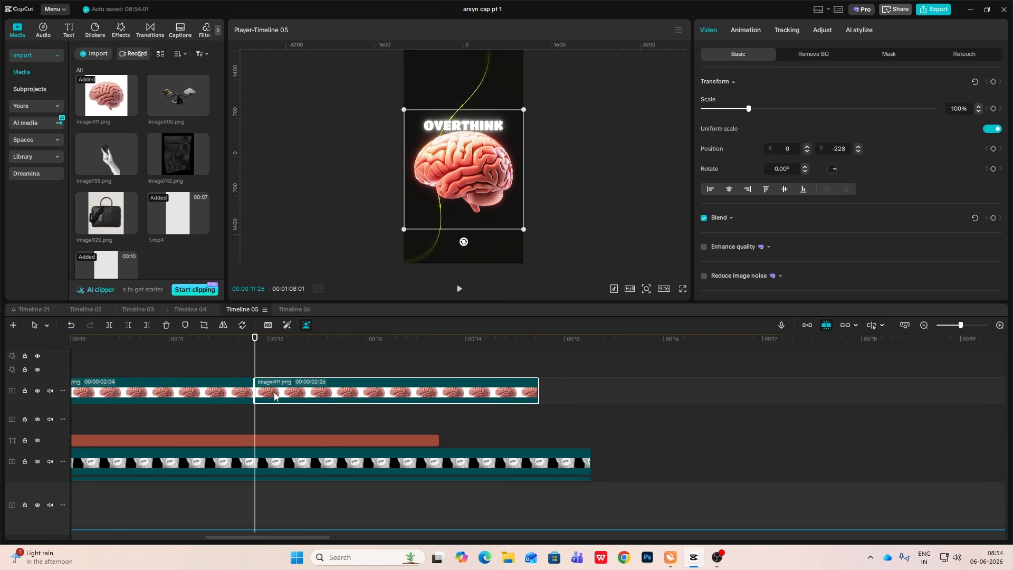
key("Delete")
Step: Cut the OVERTHINK text clip at 00:00:11:26 and delete the part after the cut
scroll(274, 395, "down", 2)
left_click(274, 376)
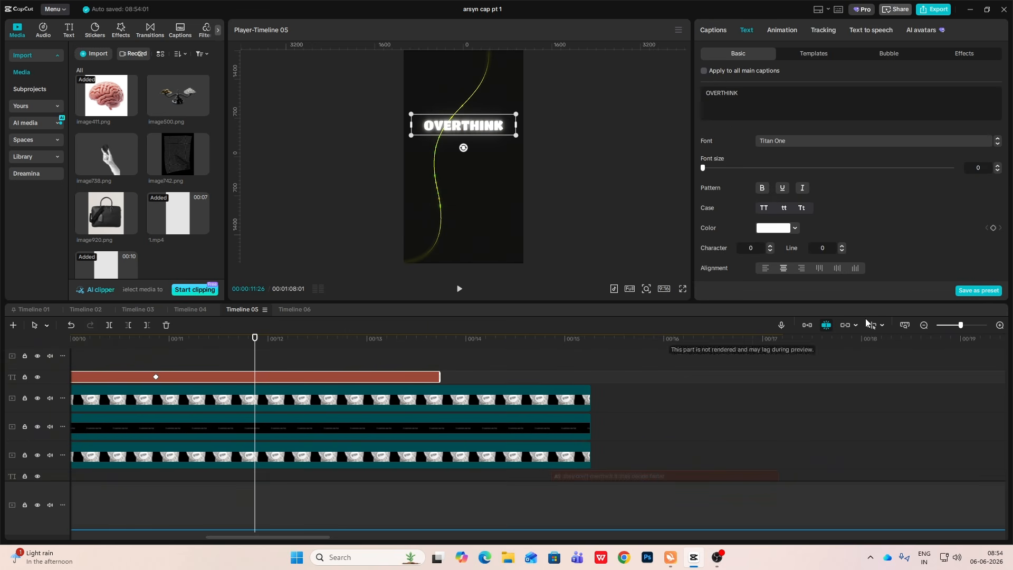
left_click(949, 325)
key("ctrl+b")
key("Delete")
Step: Split the yellow custom shape line at 00:00:11:26 and delete its remaining segment
scroll(199, 453, "down", 1)
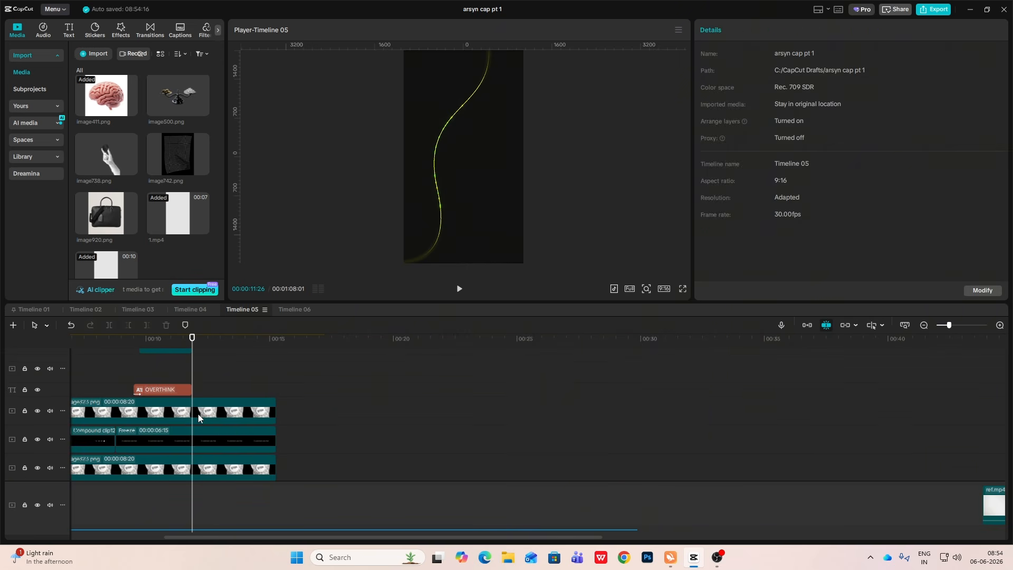
left_click(198, 413)
scroll(198, 413, "down", 2)
scroll(200, 432, "down", 1)
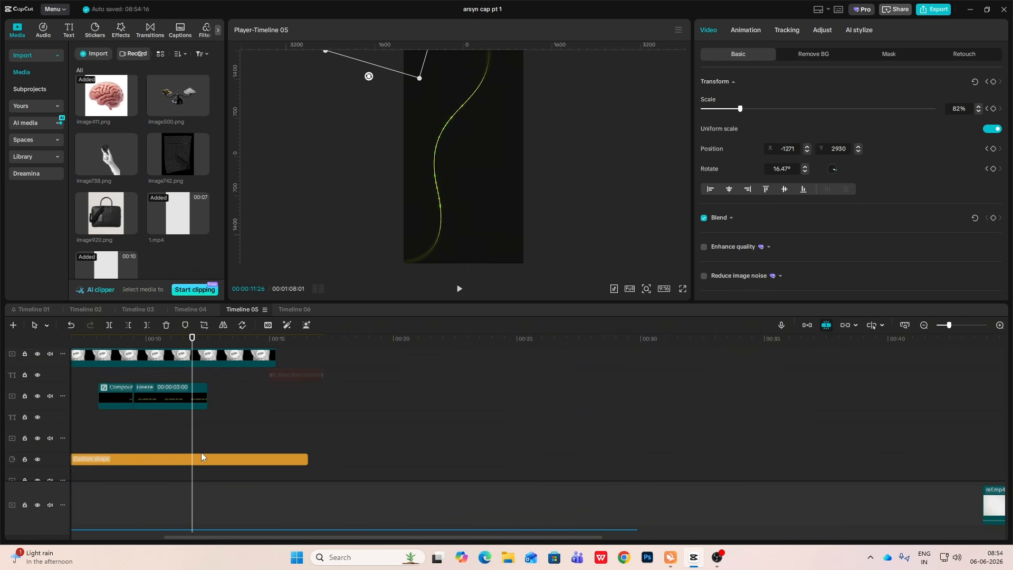
left_click(200, 457)
key("ctrl+b")
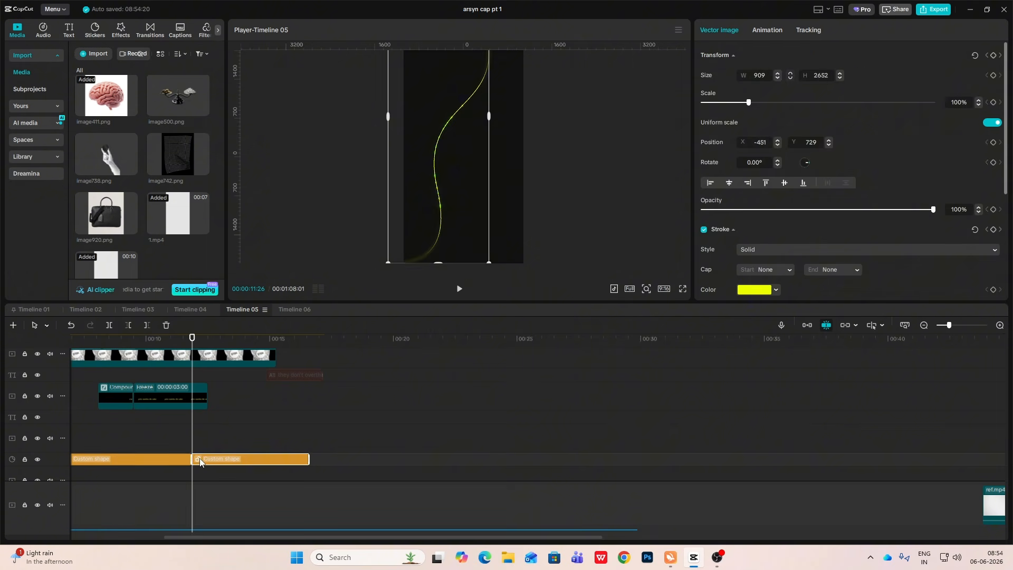
key("Delete")
Step: Play back the trimmed end of the brain scene from 00:00:11:17 and review the remaining layers
scroll(223, 438, "up", 3)
scroll(222, 439, "up", 4)
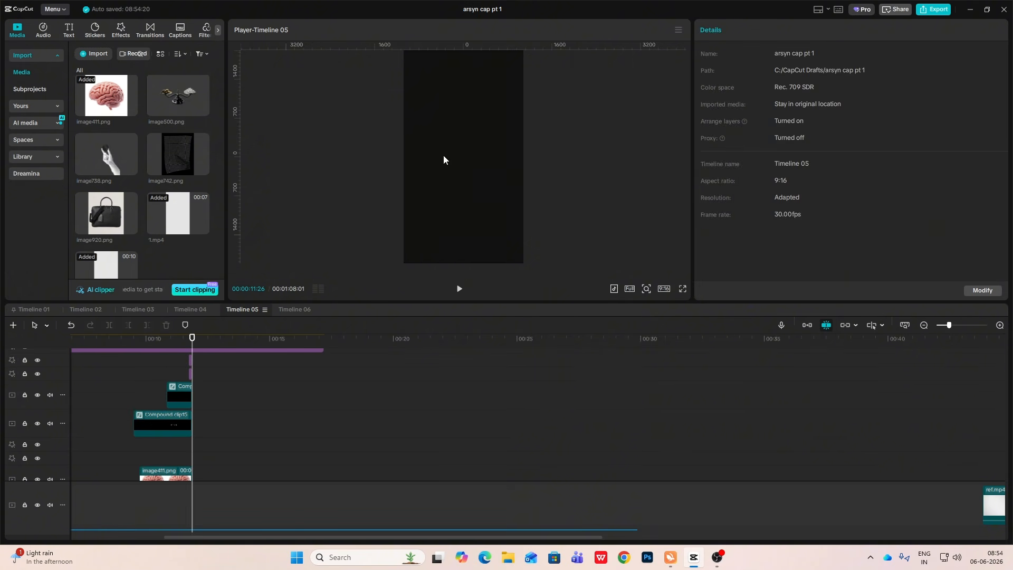
left_click(1000, 326)
left_click(1003, 325)
left_click(163, 367)
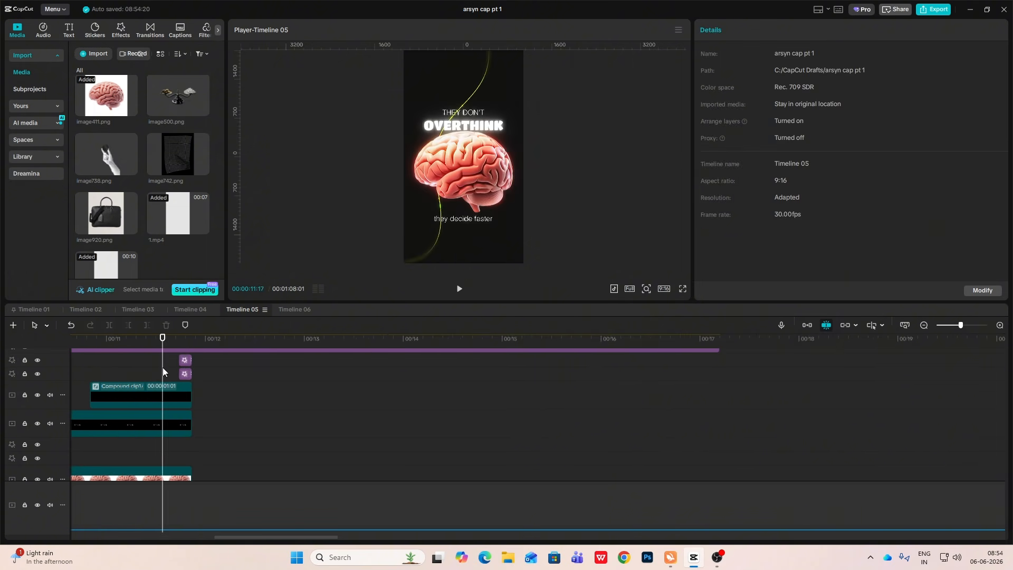
key("space")
key("space")
left_click(923, 325)
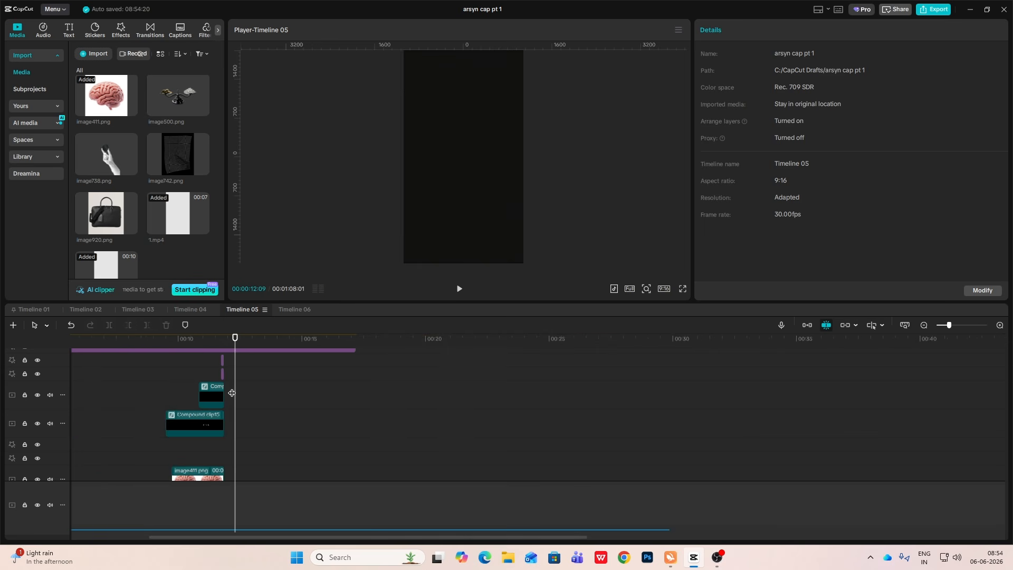
scroll(757, 417, "down", 5)
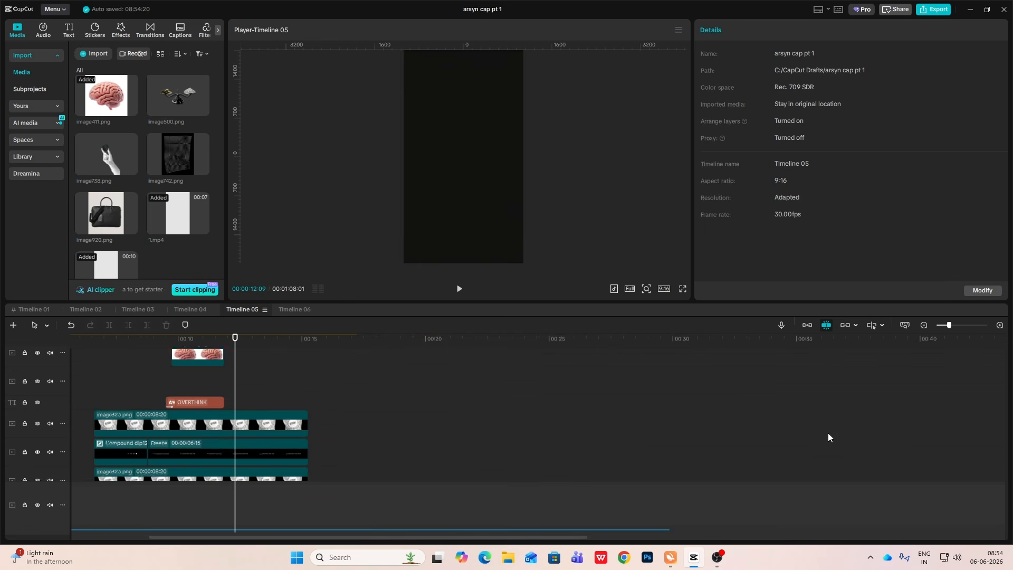
left_click(923, 325)
left_click_drag(429, 426, 451, 462)
scroll(160, 397, "up", 3)
Step: Open the nested compound clips of the "they decide faster" caption and copy the text clip inside
left_click(160, 397)
left_click(999, 325)
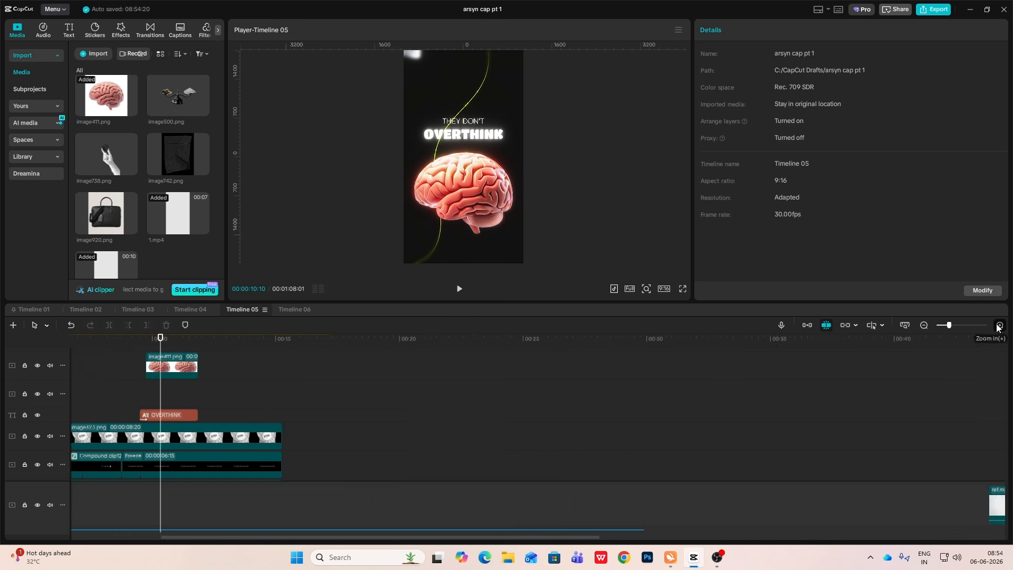
left_click(999, 325)
scroll(217, 388, "up", 3)
scroll(194, 384, "up", 2)
left_click(217, 393)
double_click(201, 414)
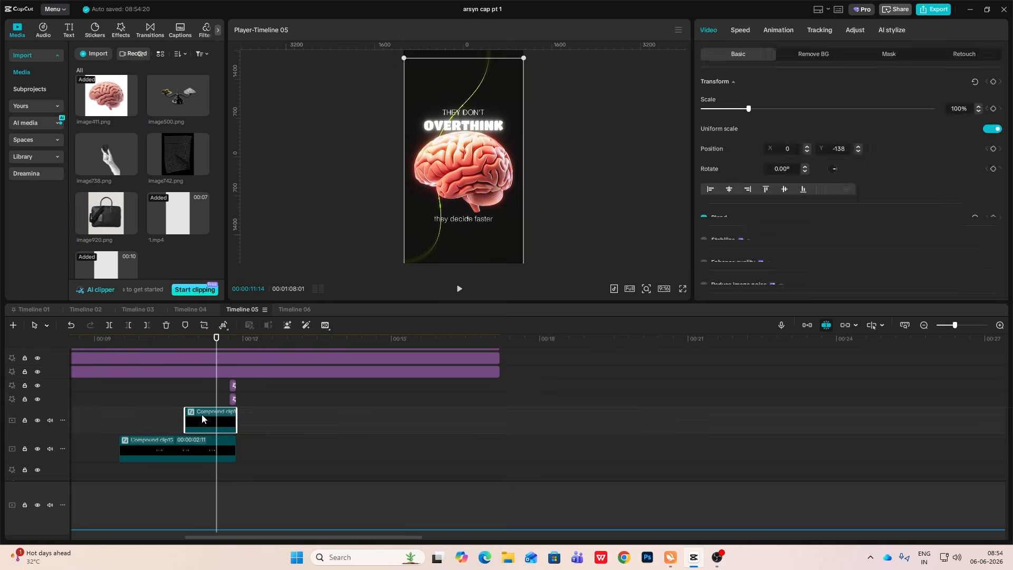
double_click(111, 401)
left_click(137, 414)
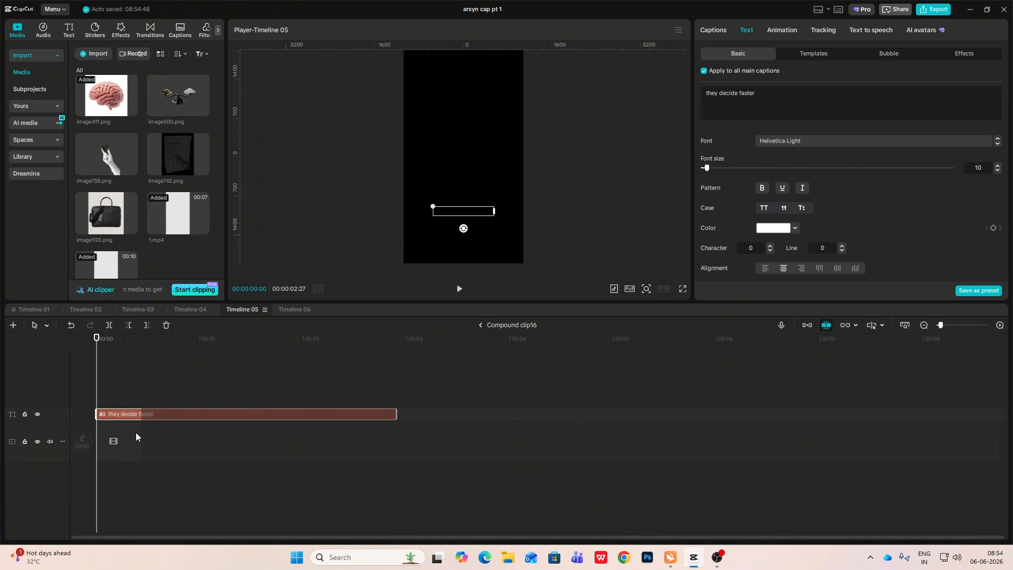
Step: Paste the copied caption into the main timeline at 00:00:11:26 and change its text to "when price feels fair"
left_click(480, 325)
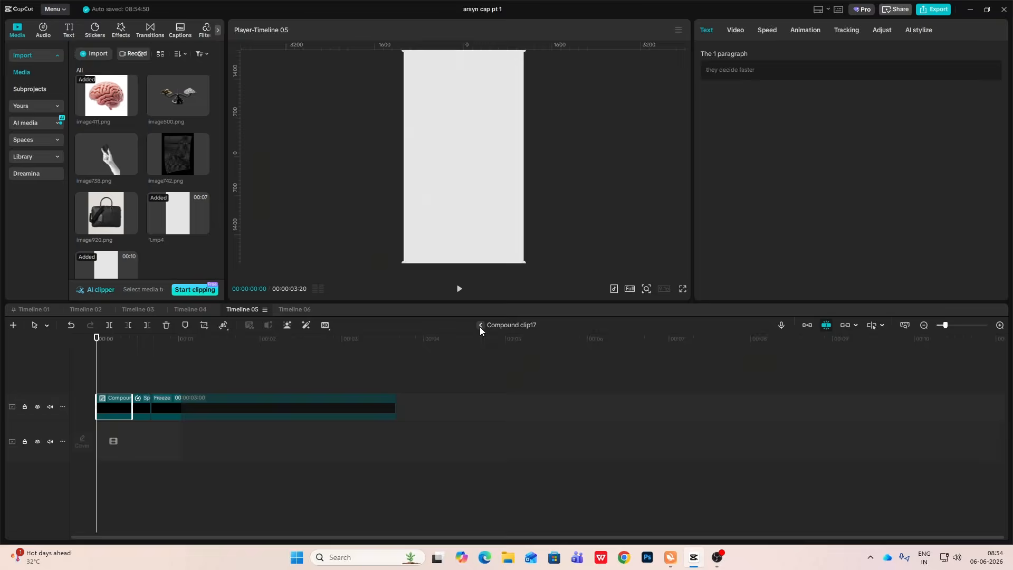
left_click(480, 325)
left_click(236, 398)
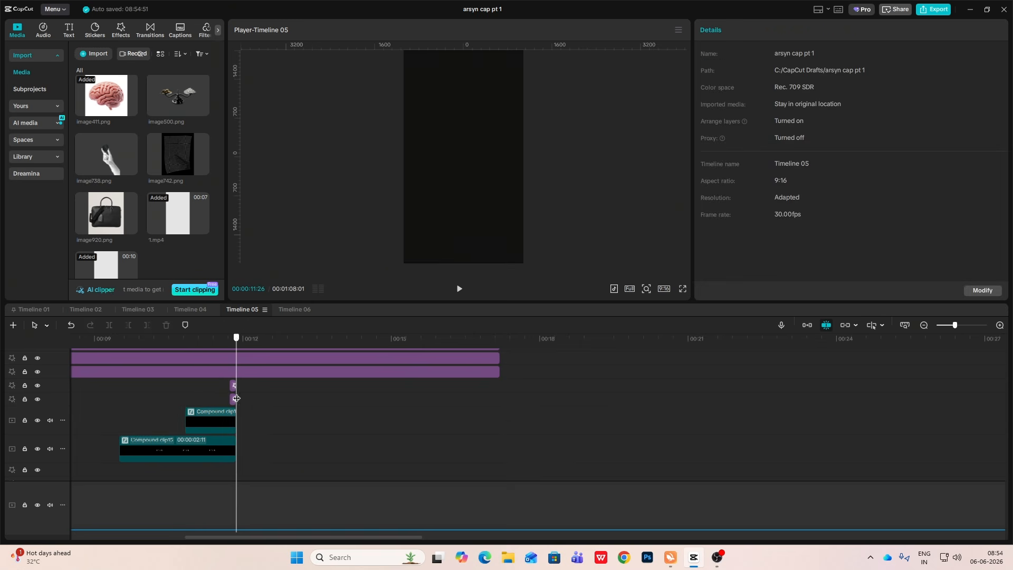
left_click(1000, 325)
scroll(745, 372, "up", 3)
left_click(744, 376)
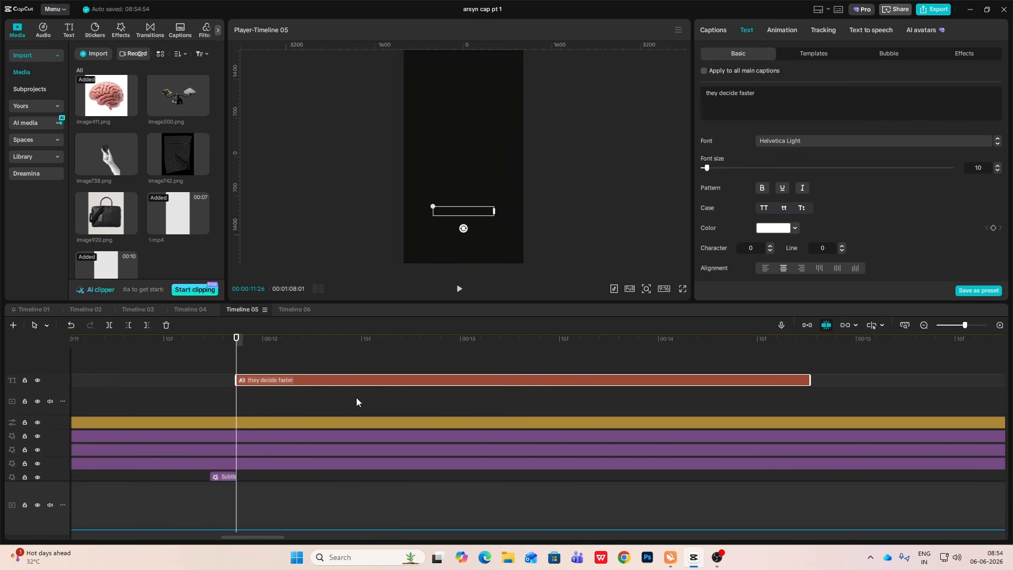
left_click_drag(343, 380, 285, 381)
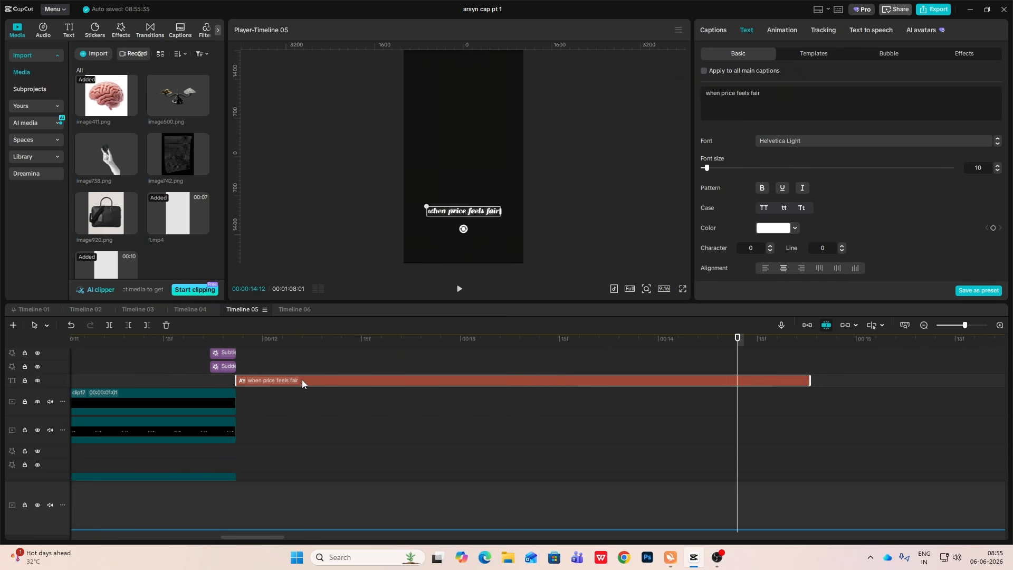
Step: Duplicate the "when price feels fair" clip onto a track above and replace the copy's text with "FOR THE OUTCOME"
left_click_drag(300, 379, 300, 371)
left_click(299, 370)
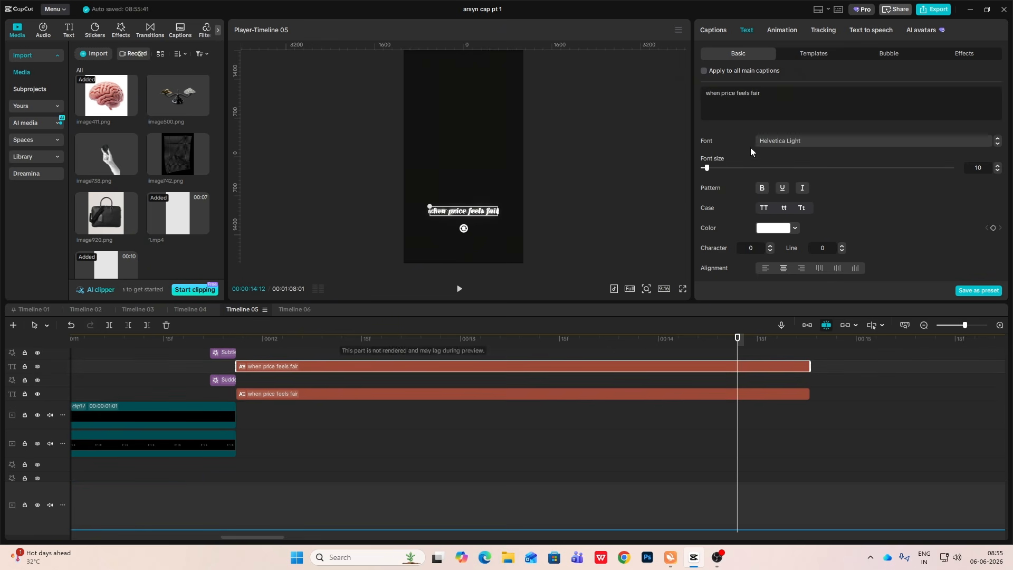
left_click_drag(774, 95, 544, 90)
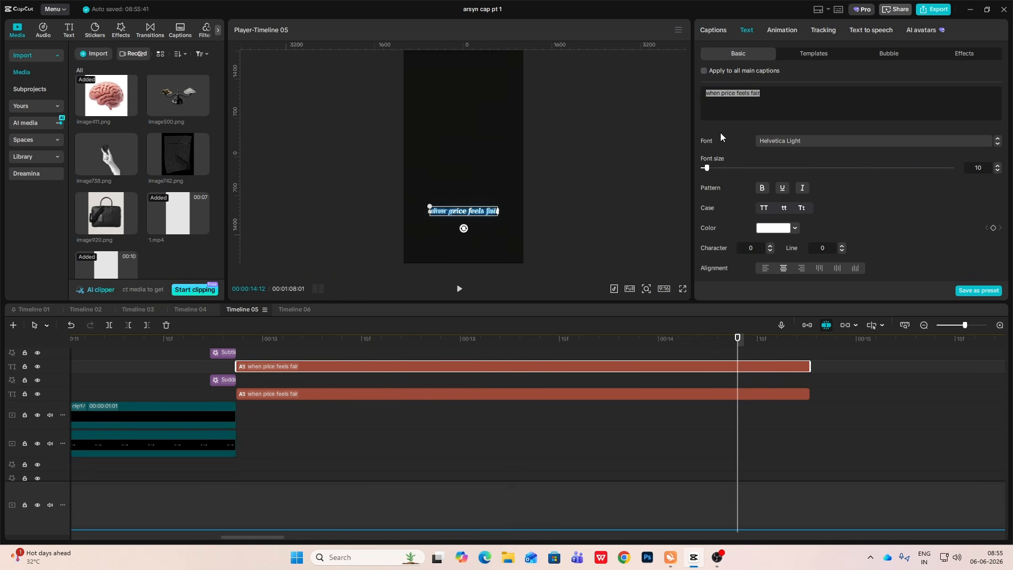
type("FOR THE OUTCOME")
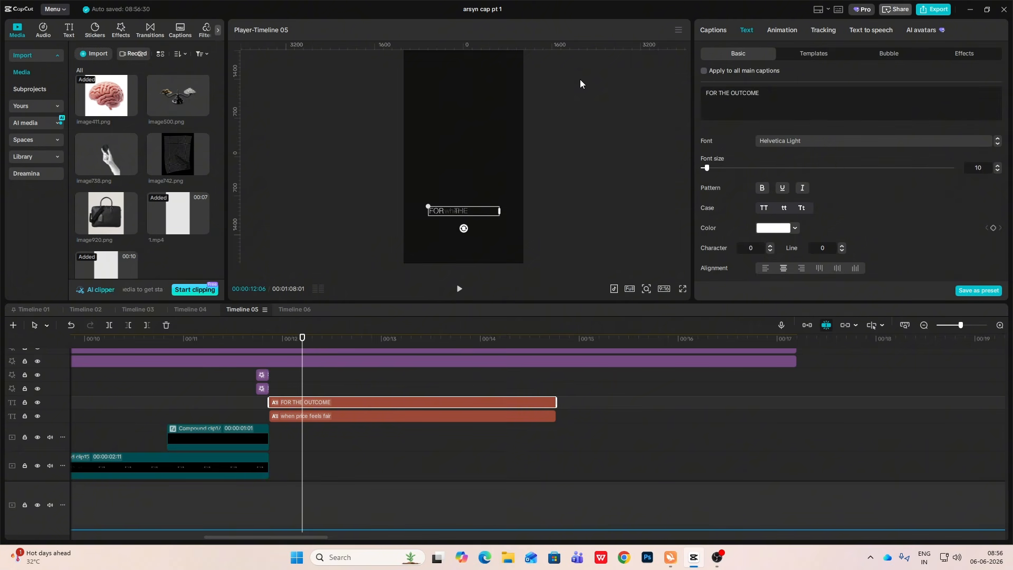
Step: Set the duplicated caption's font to HV-Analogue-Bold-Italic and its case to lowercase
left_click(840, 141)
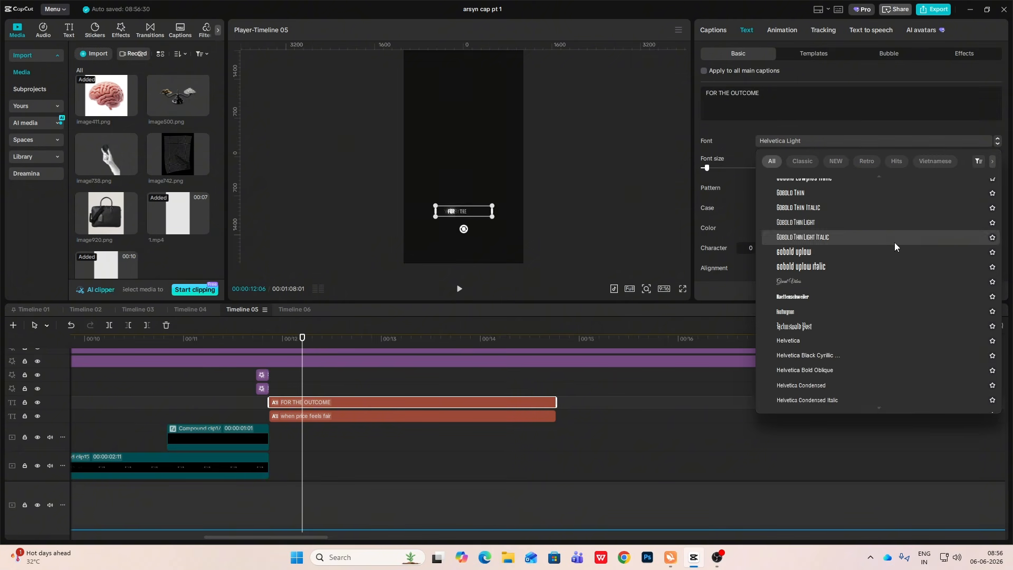
scroll(999, 401, "down", 5)
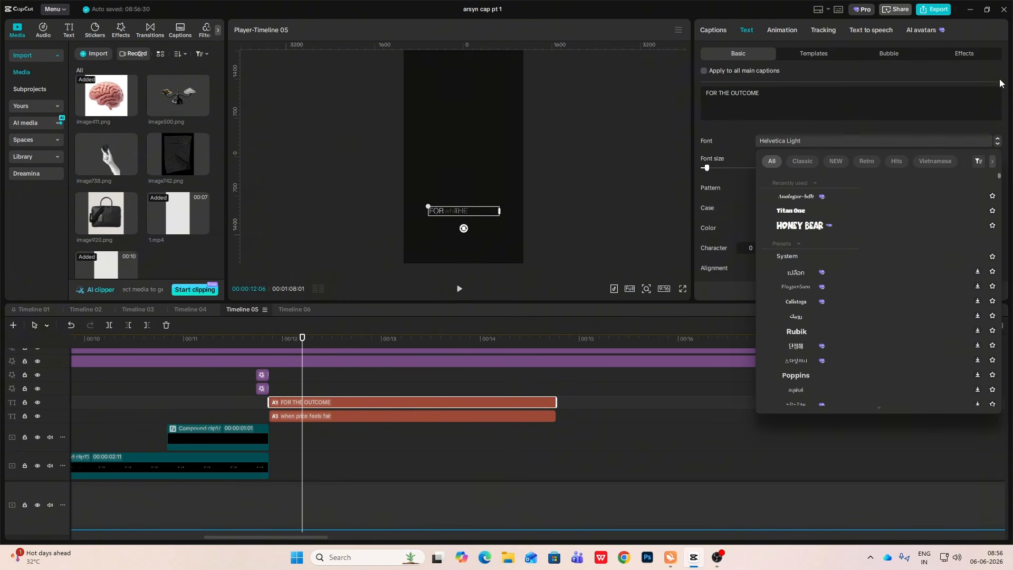
left_click(794, 197)
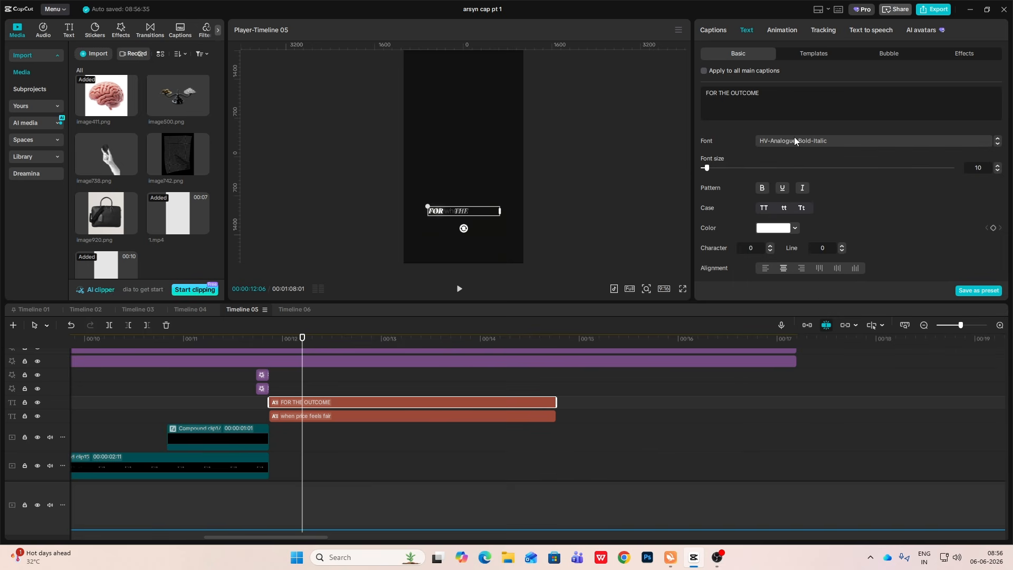
left_click(785, 209)
Step: Position "for the outcome" directly beneath "when price feels fair" in the frame and play it back
left_click(328, 391)
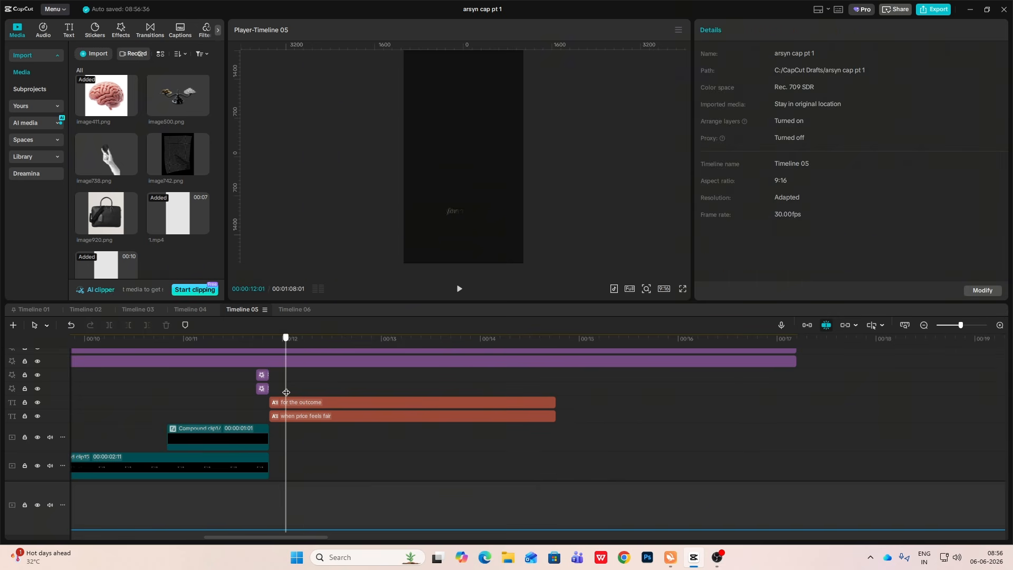
left_click_drag(332, 404, 450, 420)
left_click(331, 404)
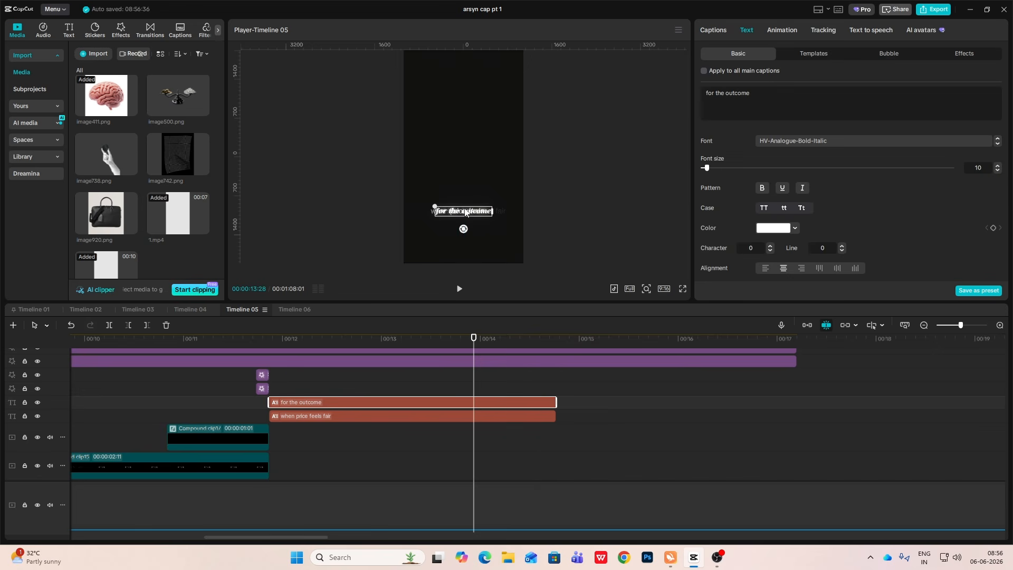
mouse_move(465, 217)
left_mouse_down()
mouse_move(467, 230)
mouse_move(467, 221)
left_mouse_up()
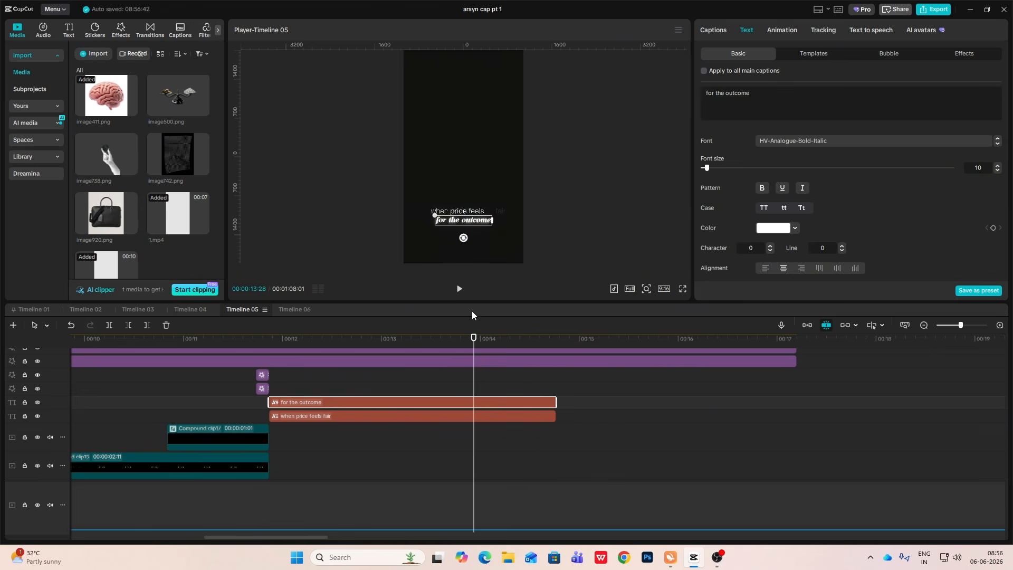
key("space")
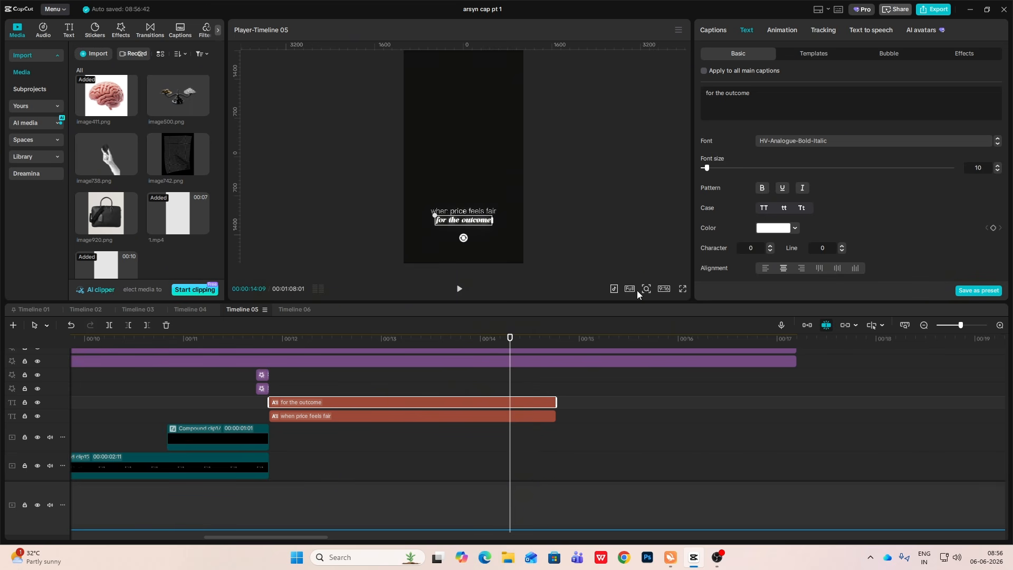
Step: Move both caption lines together to the centre of the frame and preview their animation
left_click_drag(455, 383, 438, 426)
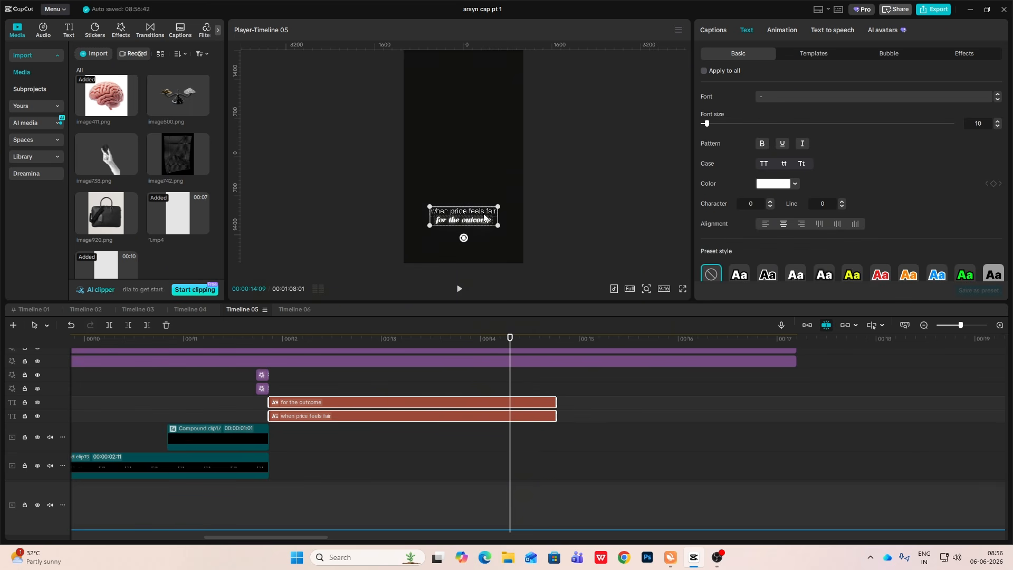
left_click_drag(483, 219, 482, 154)
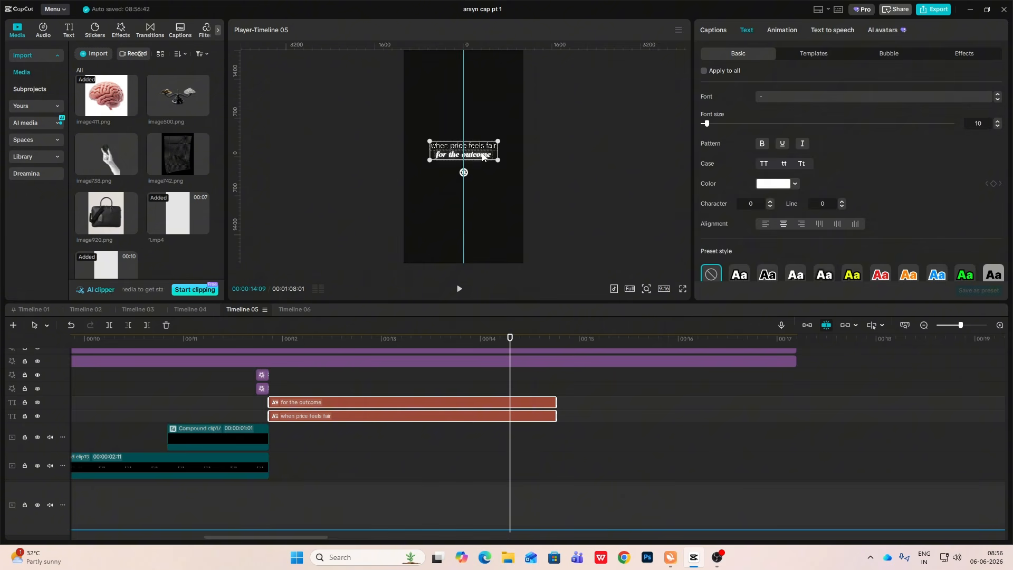
left_click(273, 377)
key("space")
key("space")
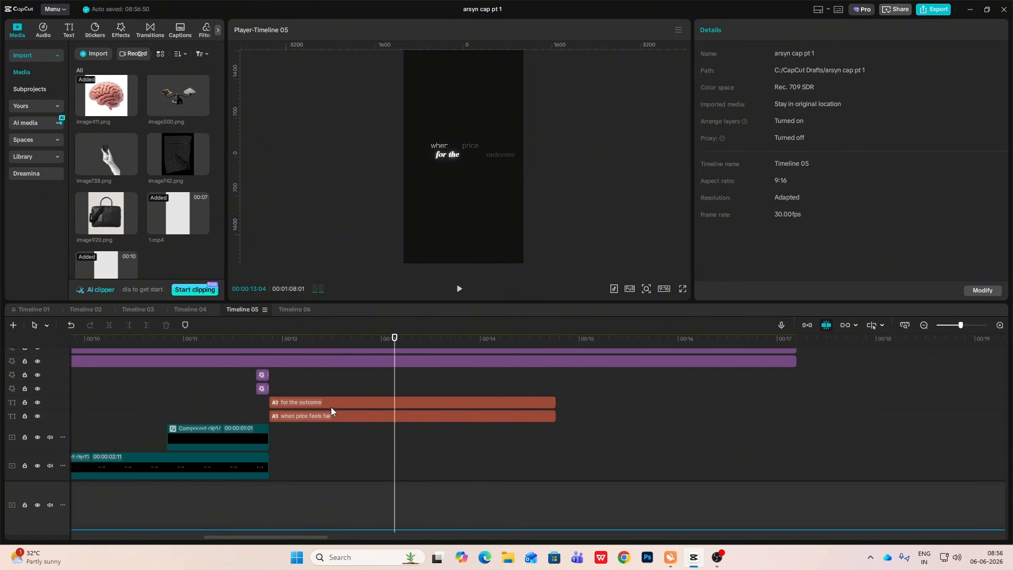
Step: Shift the "for the outcome" clip to start at about 00:00:12:24 and check the timing
left_click_drag(327, 405, 422, 406)
left_click(348, 386)
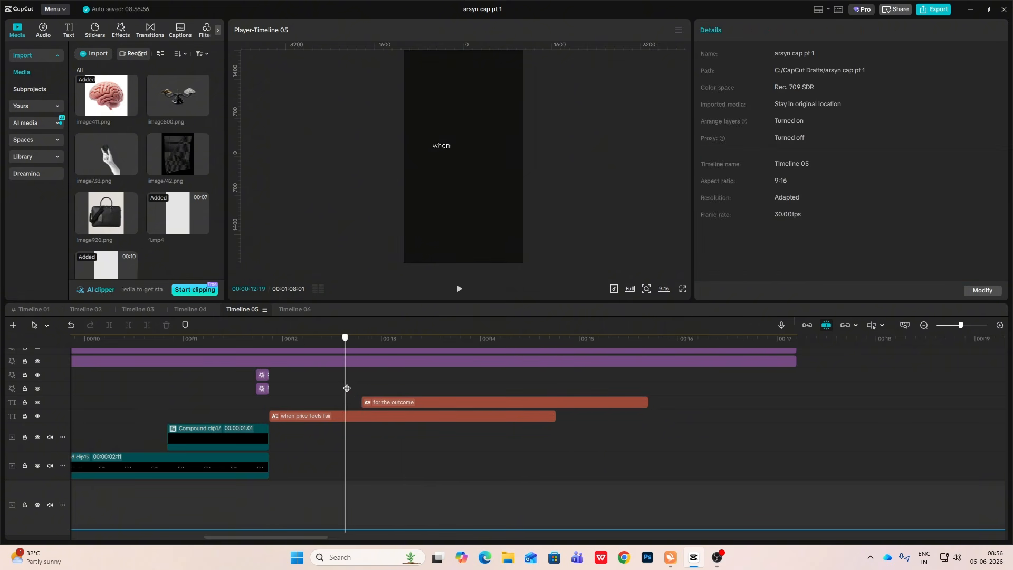
key("space")
Step: Convert each of the two captions into its own compound clip and disable the "for the outcome" one
left_click(340, 417)
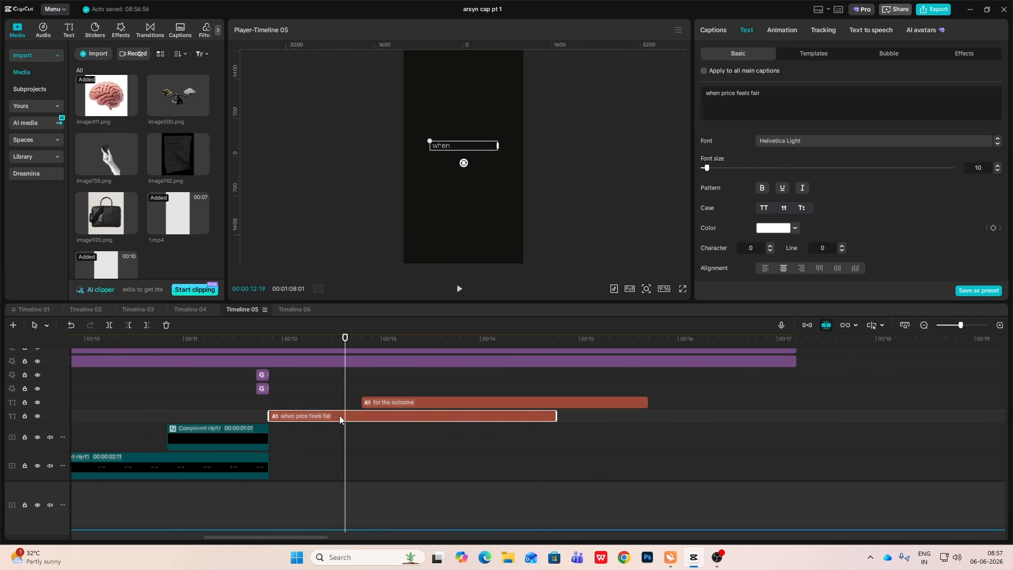
key("alt+g")
left_click(400, 404)
key("alt+g")
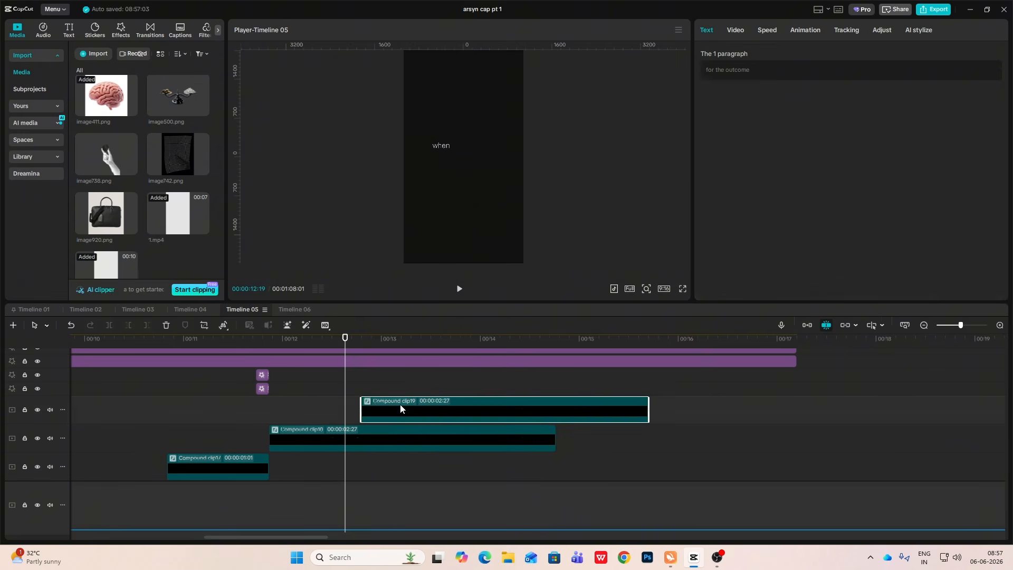
left_click(298, 397)
left_click(401, 420)
Step: Try a speed of 2x on the "when price feels fair" compound clip and play it back
left_click(326, 415)
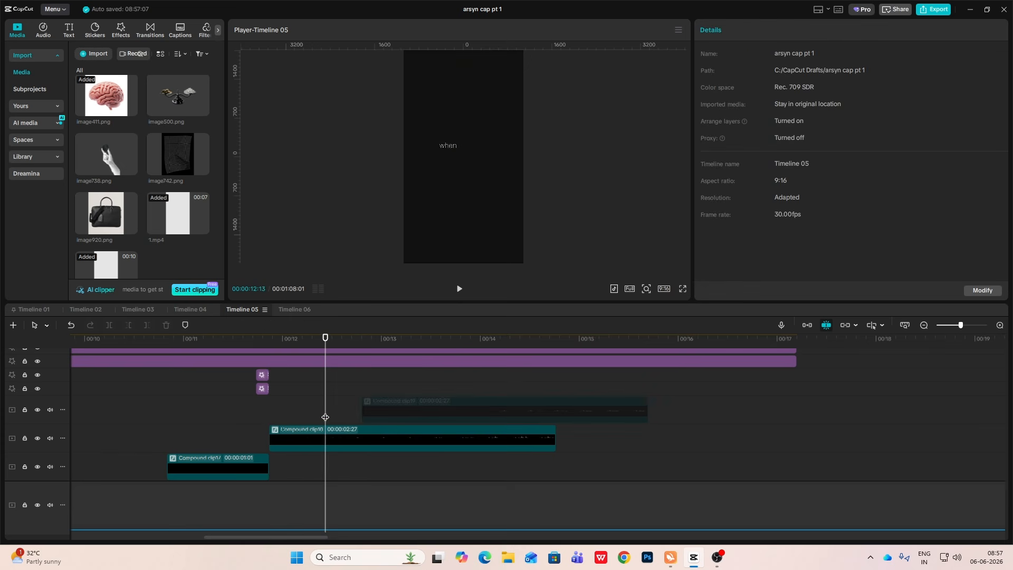
left_click_drag(325, 415, 353, 432)
left_click(352, 432)
left_click(768, 32)
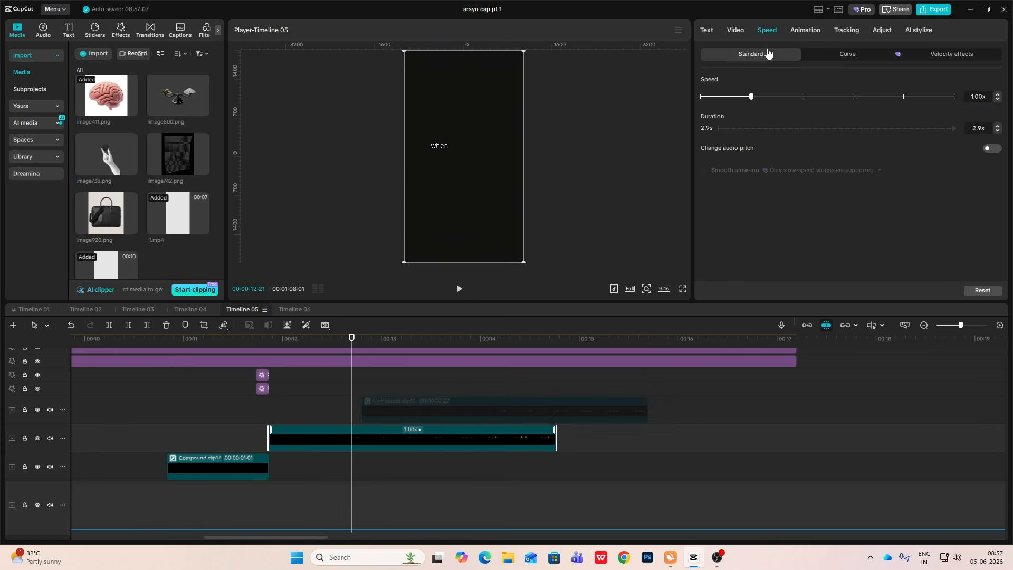
left_click(801, 96)
left_click(279, 396)
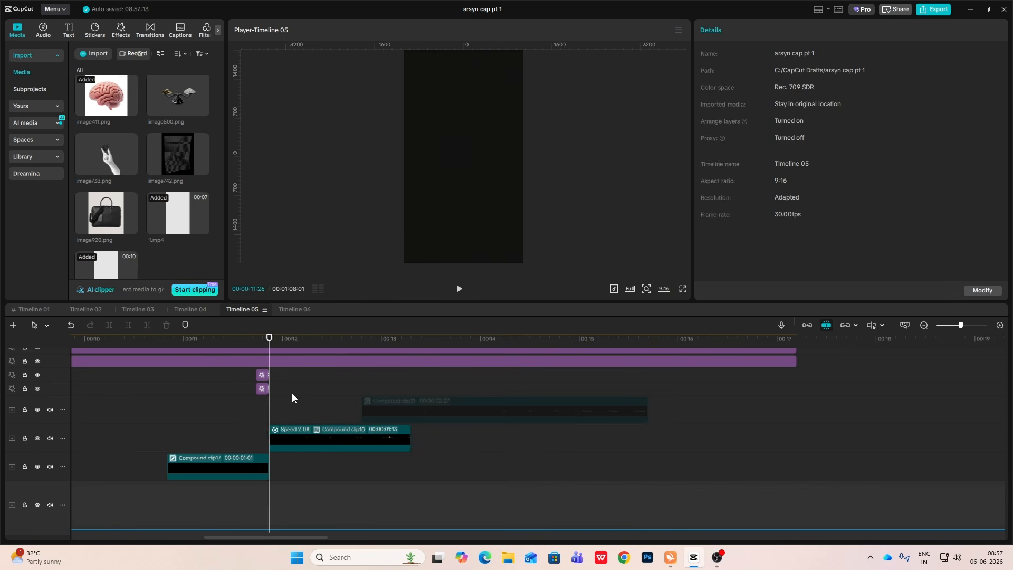
key("space")
Step: Try a speed of 3.61x on the "when price feels fair" compound clip and preview it from 00:00:11:26
left_click(332, 427)
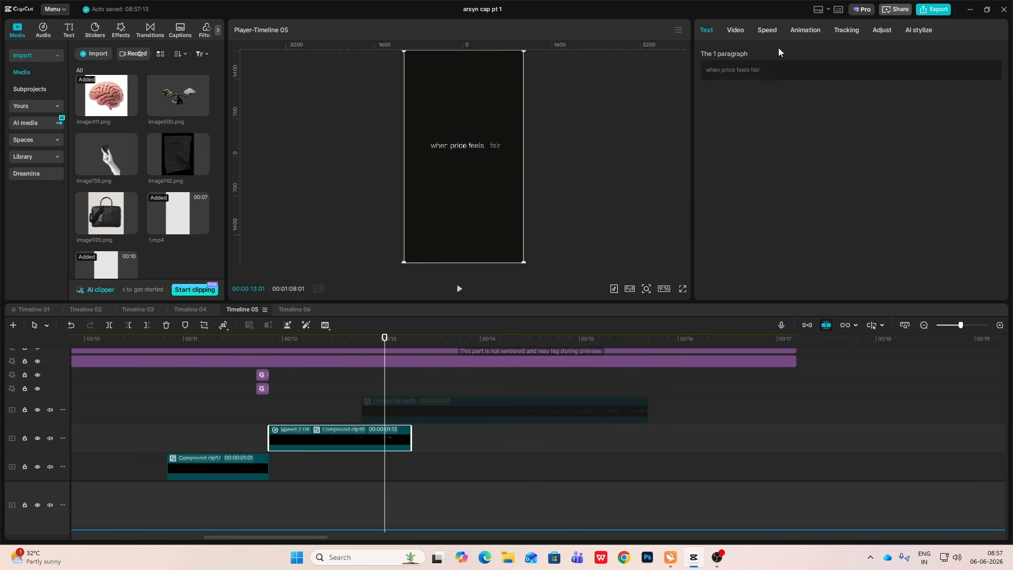
left_click(767, 31)
left_click(830, 97)
left_click(284, 403)
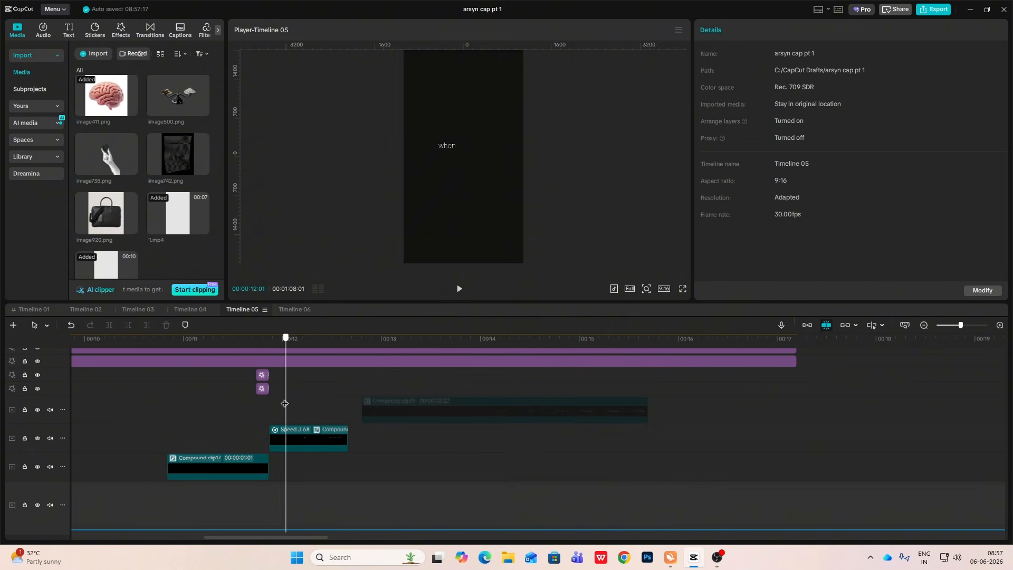
left_click_drag(284, 403, 269, 403)
key("space")
key("space")
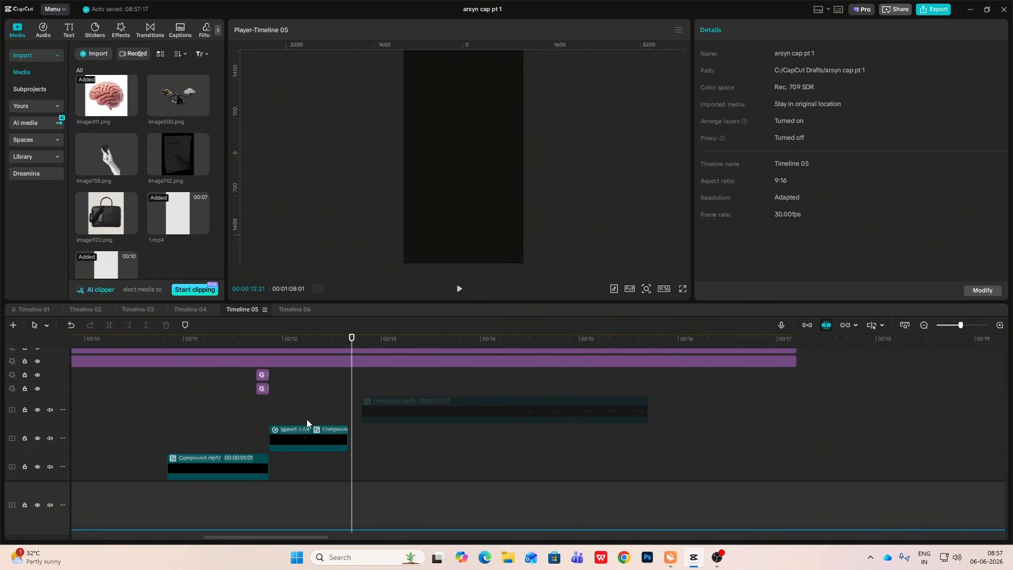
Step: Try a speed of 3.05x on the "when price feels fair" compound clip and preview the word reveal
left_click(336, 436)
left_click(766, 30)
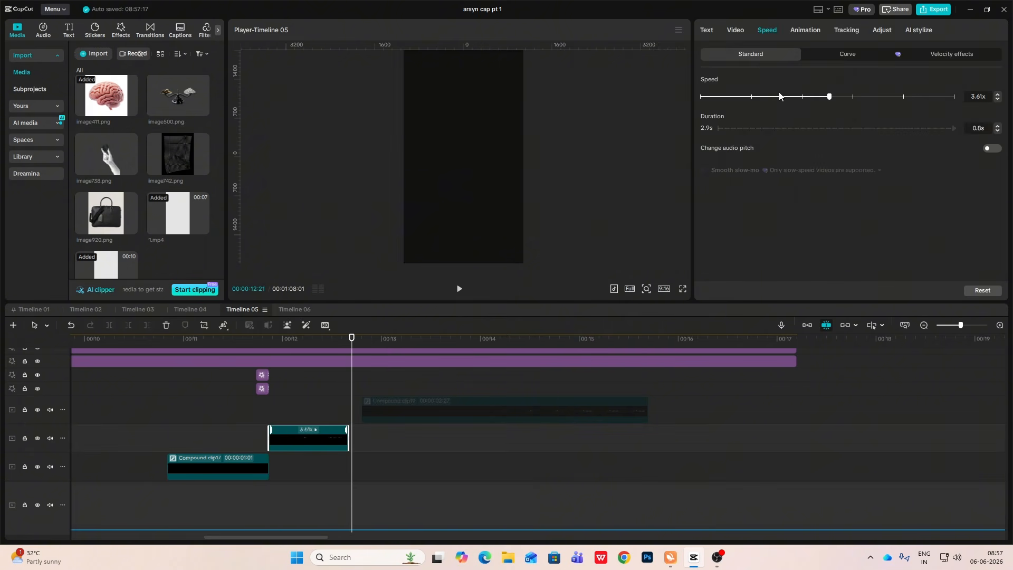
left_click(819, 97)
left_click(332, 411)
key("space")
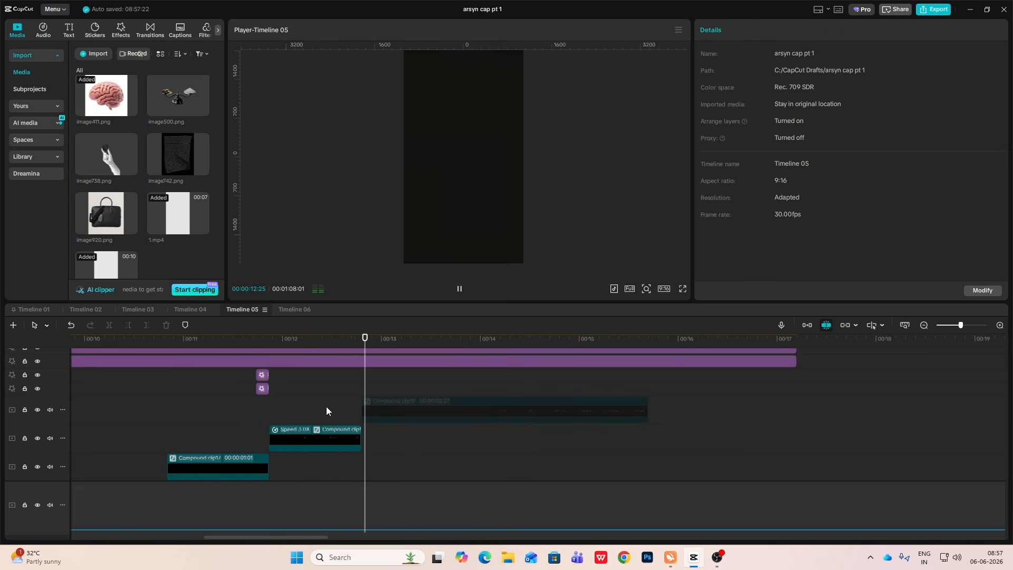
left_click_drag(315, 411, 272, 414)
key("space")
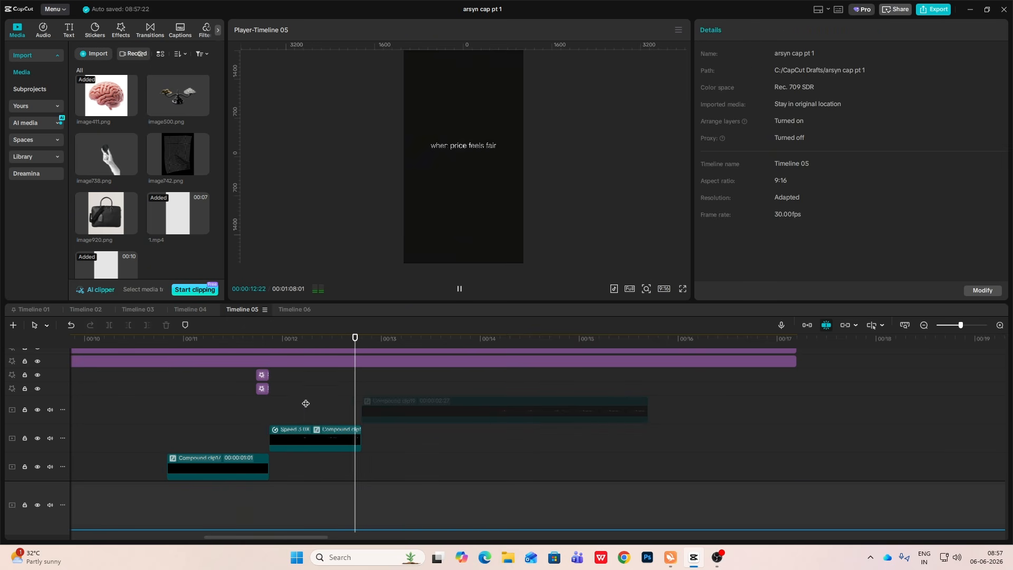
key("space")
Step: Set the "when price feels fair" compound clip's speed to about 2.9x and check its reveal up to 00:00:12:24
left_click(345, 432)
left_click(768, 31)
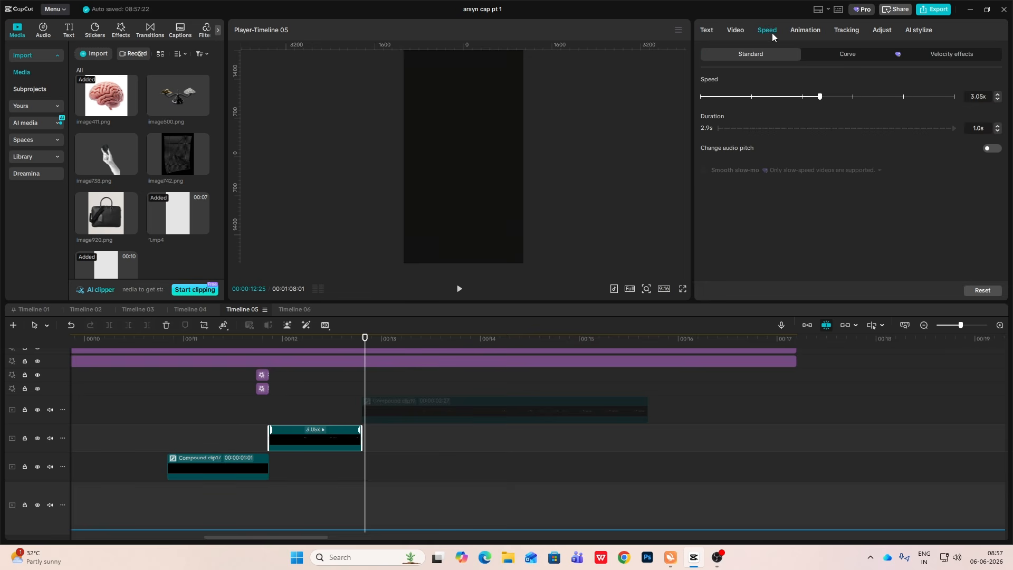
left_click(340, 416)
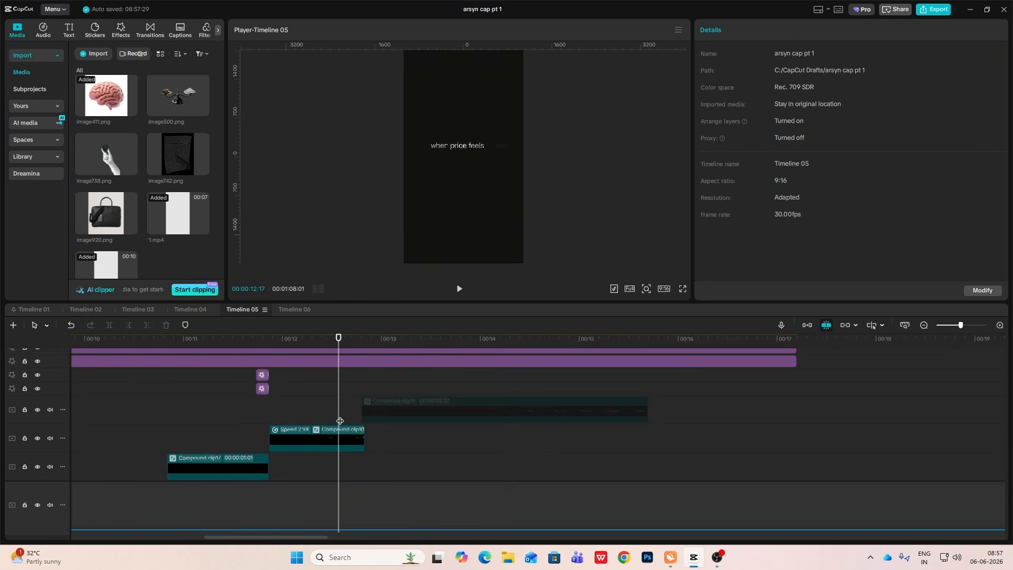
left_click(340, 415)
left_click_drag(343, 420, 360, 426)
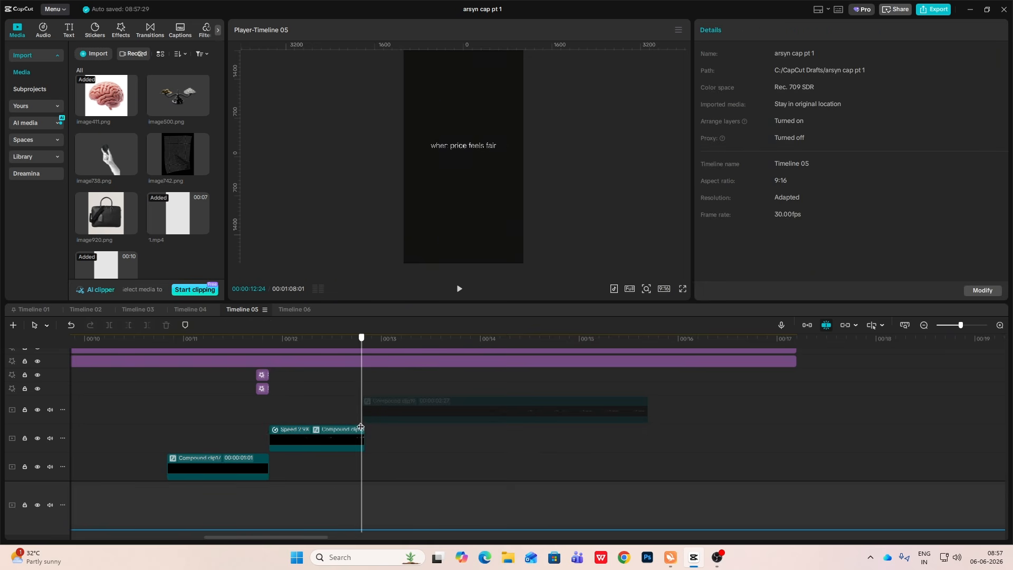
Step: Add a freeze frame at the end of the "when price feels fair" clip at 00:00:12:24 and remove the leftover piece behind it
left_click(353, 433)
right_click(352, 430)
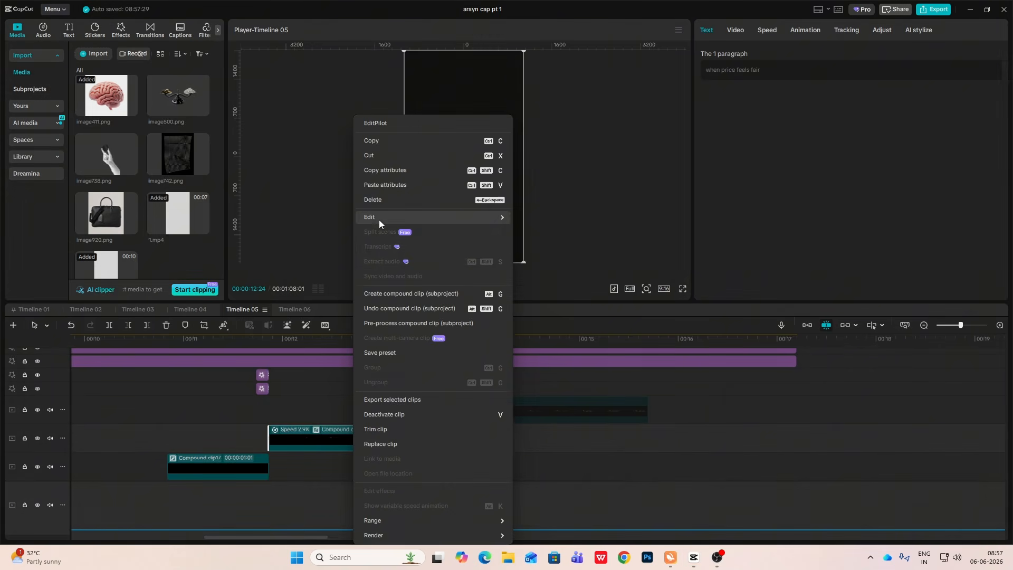
mouse_move(379, 217)
left_click(528, 217)
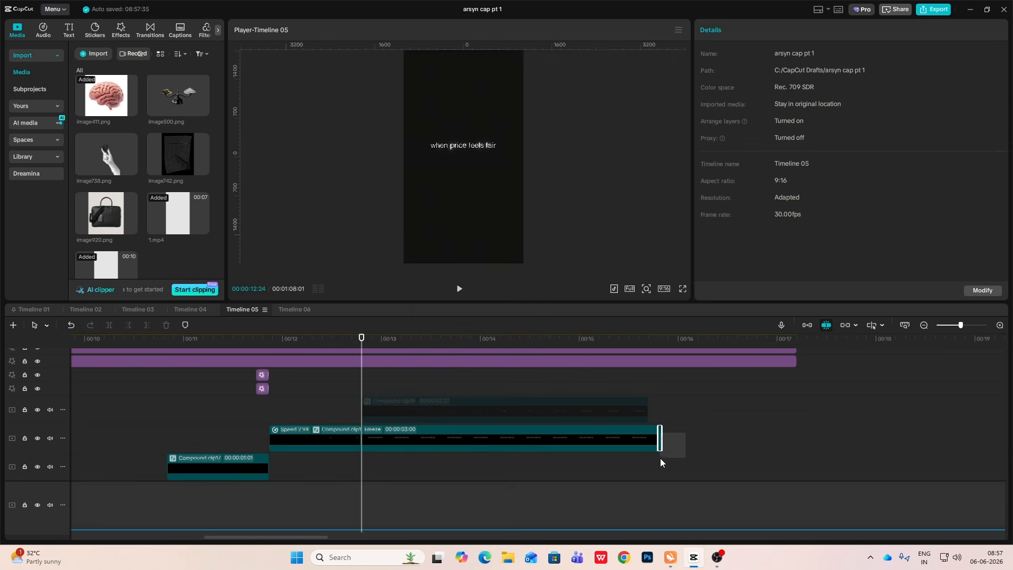
left_click(639, 463)
Step: Reactivate the "for the outcome" compound clip, deactivate both "when price feels fair" clips, and preview the second line alone
left_click(410, 415)
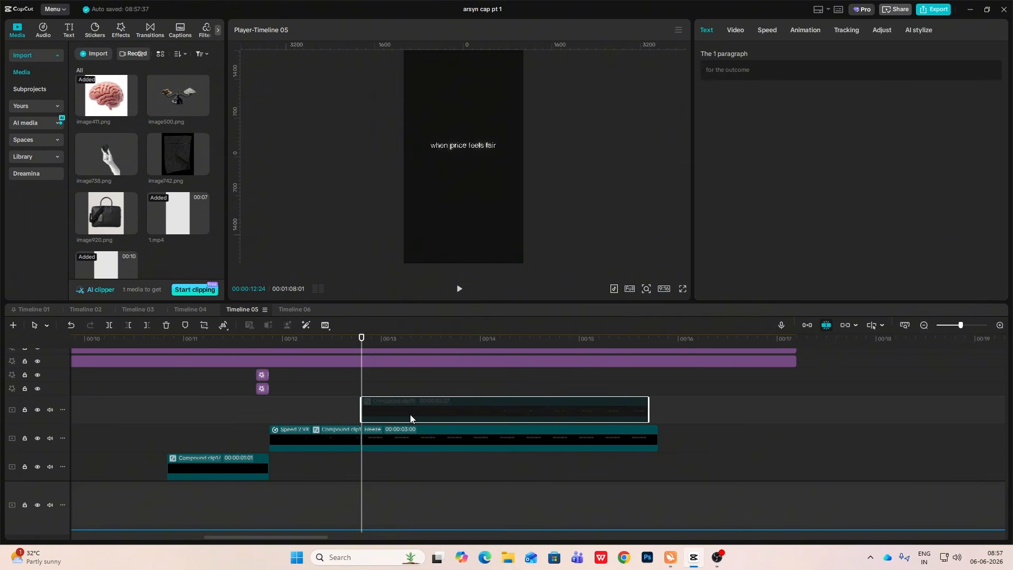
left_click_drag(743, 436, 323, 461)
key("v")
left_click(391, 388)
key("space")
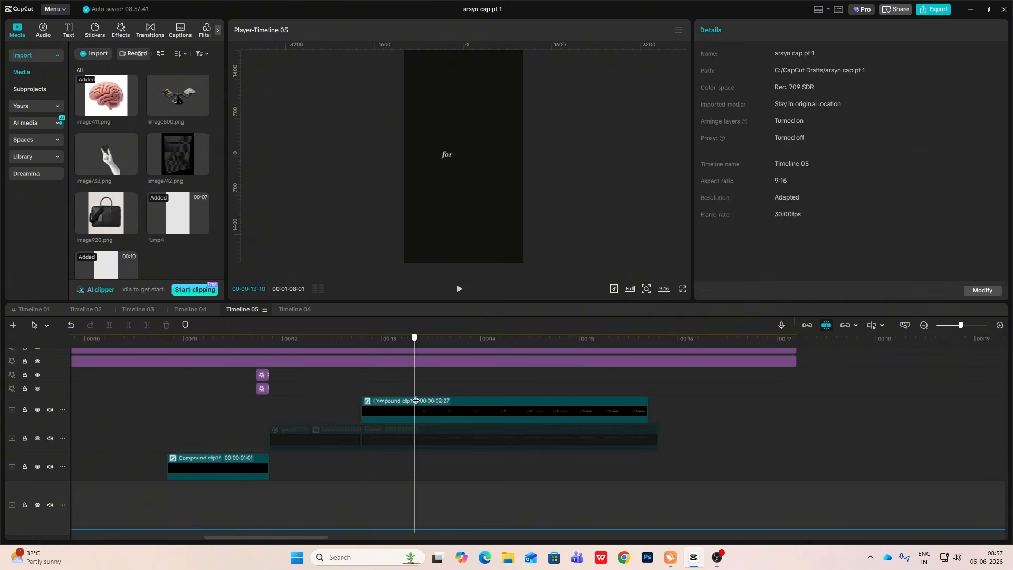
Step: Delete the leftover piece behind the "for the outcome" freeze frame and reactivate both "when price feels fair" clips
left_click(743, 411)
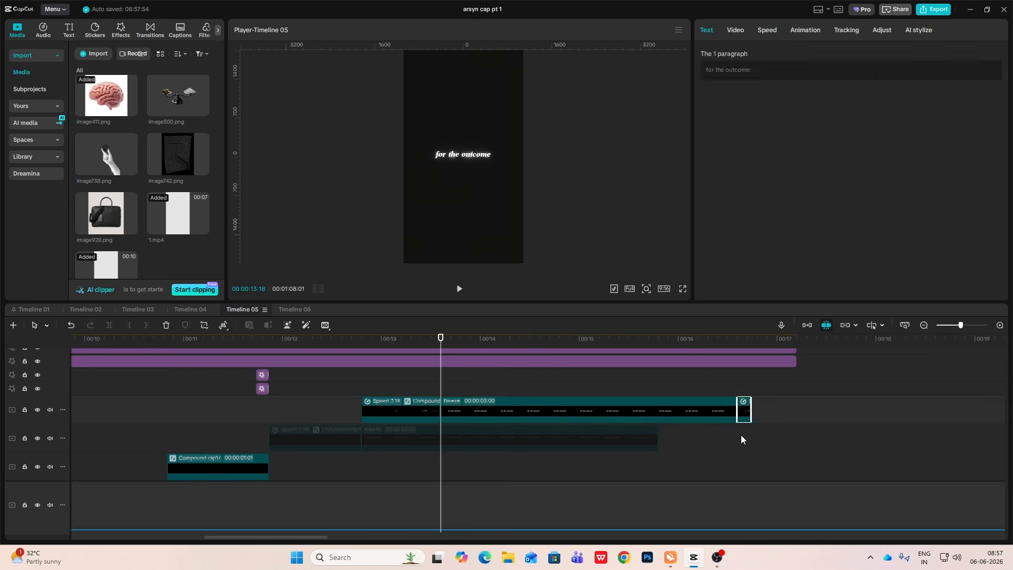
key("Delete")
left_click_drag(342, 413, 350, 436)
left_click(392, 442, "ctrl")
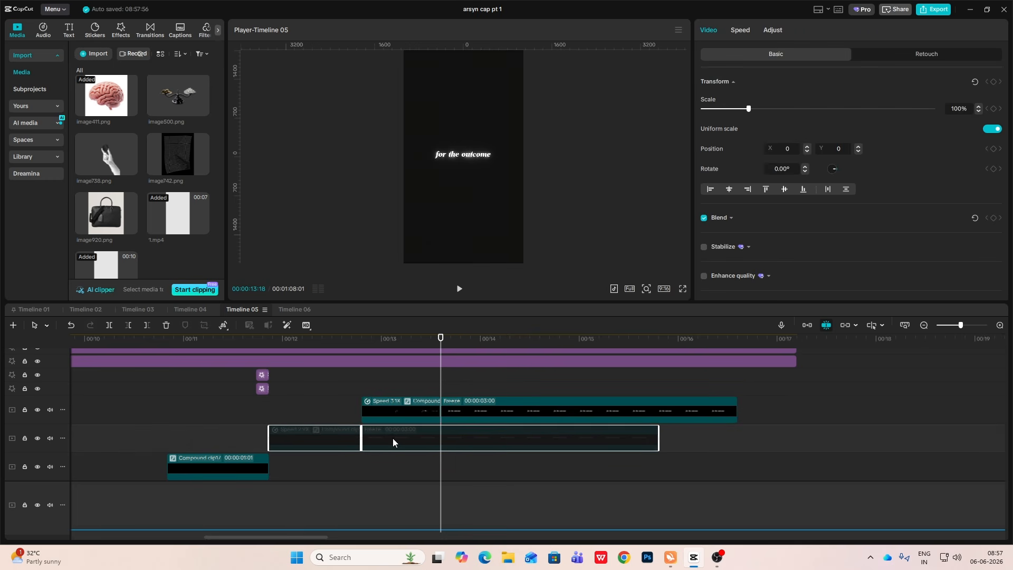
key("v")
Step: Play back the two-line caption and compare it with the matching scene in ref.mp4 around 00:00:56:22
left_click(289, 405)
key("space")
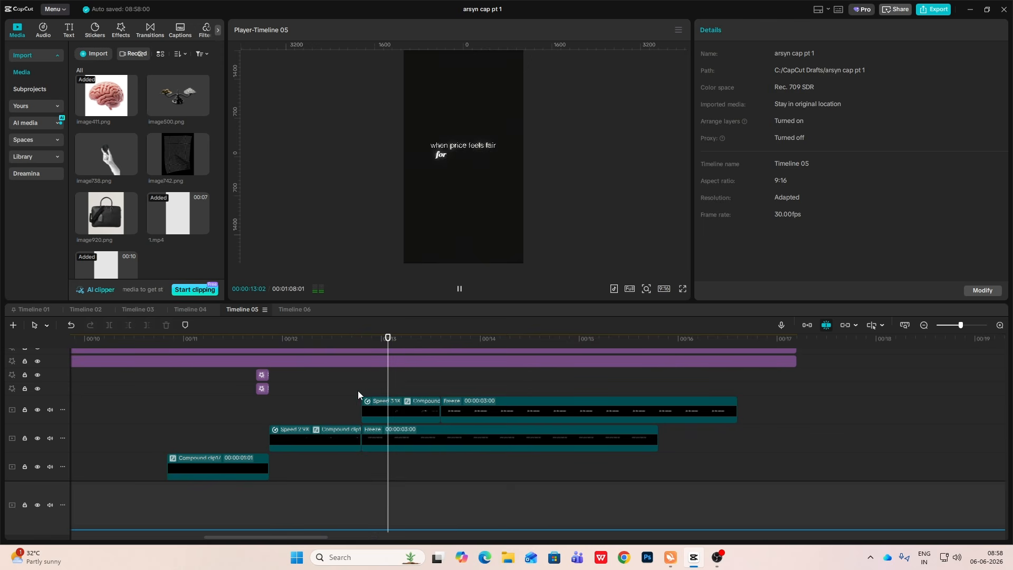
key("space")
left_click(922, 326)
left_click(923, 326)
left_click(923, 325)
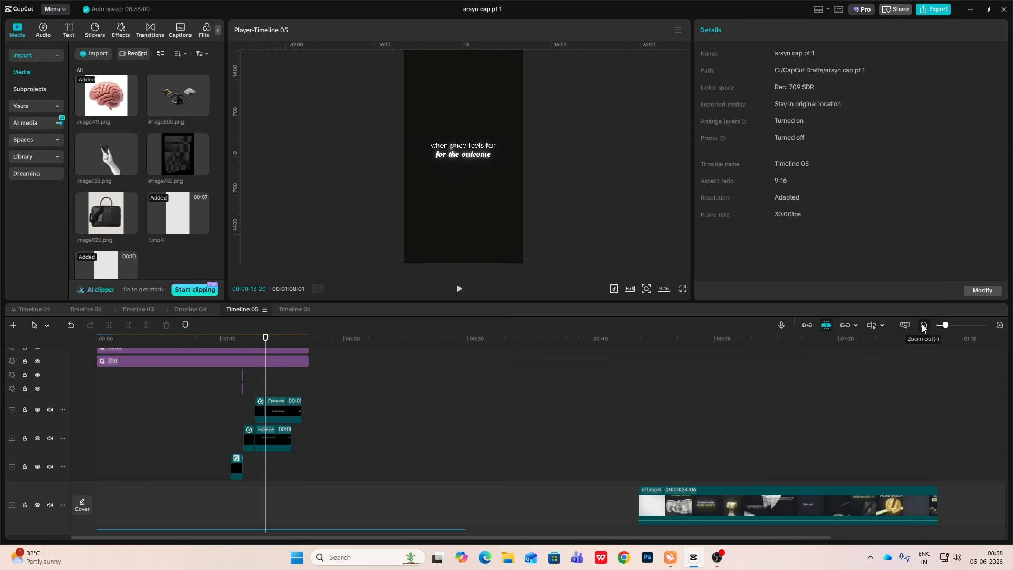
scroll(726, 448, "down", 1)
left_click(776, 447)
left_click_drag(777, 447, 809, 451)
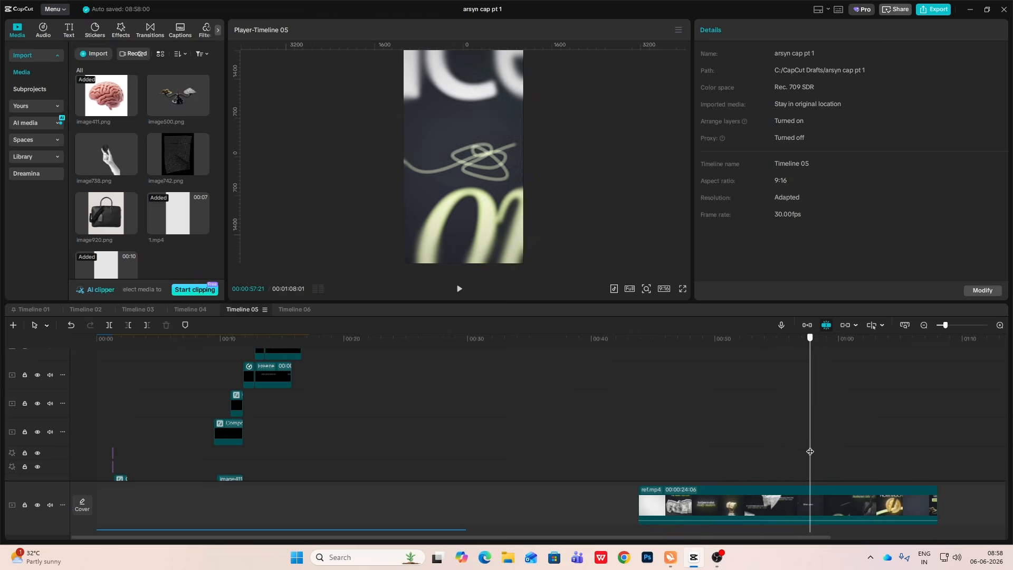
left_click(798, 449)
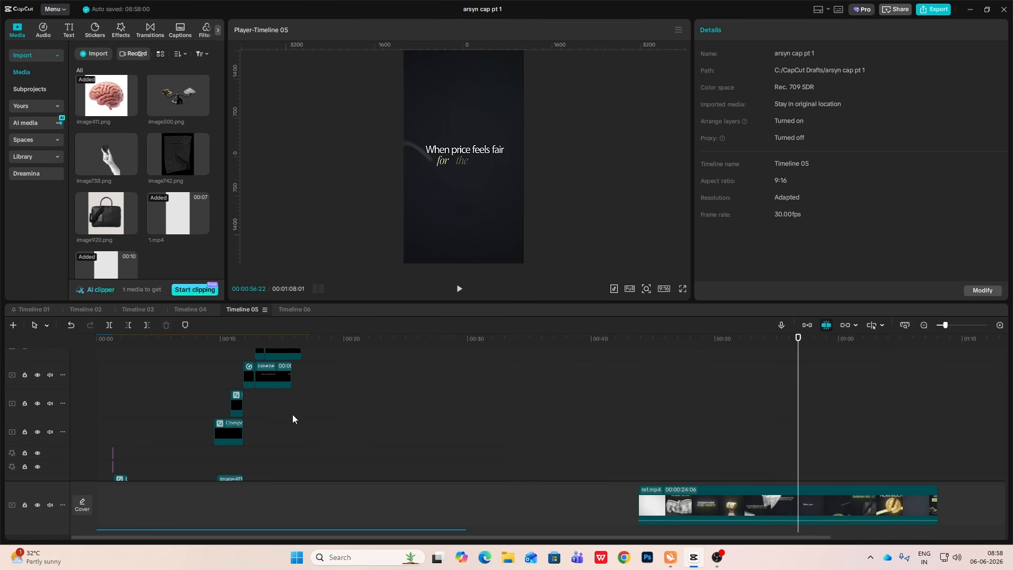
scroll(293, 419, "up", 1)
left_click_drag(272, 378, 264, 380)
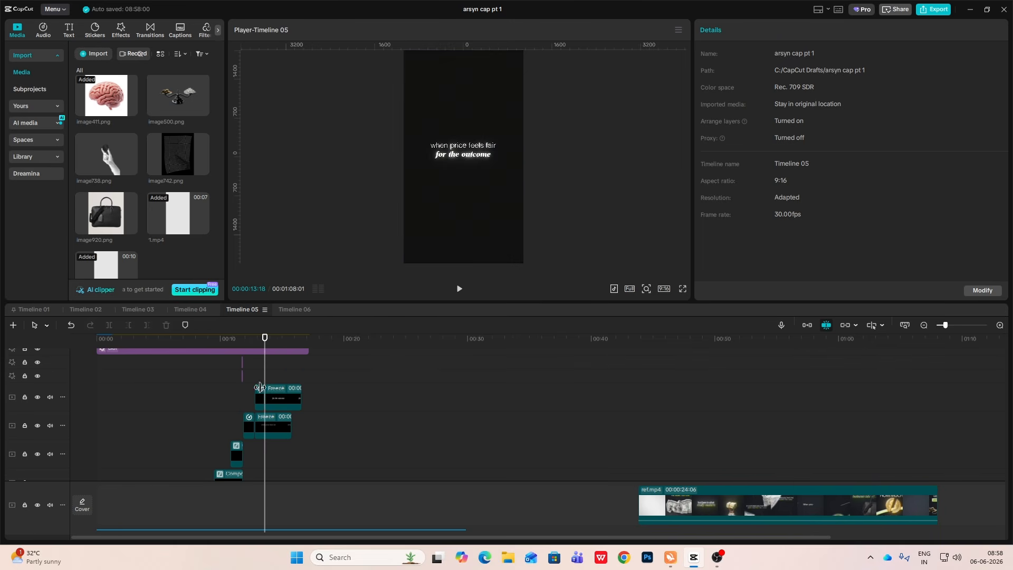
Step: Open the "for the outcome" compound clip and change its text colour to bright yellow
left_click(999, 325)
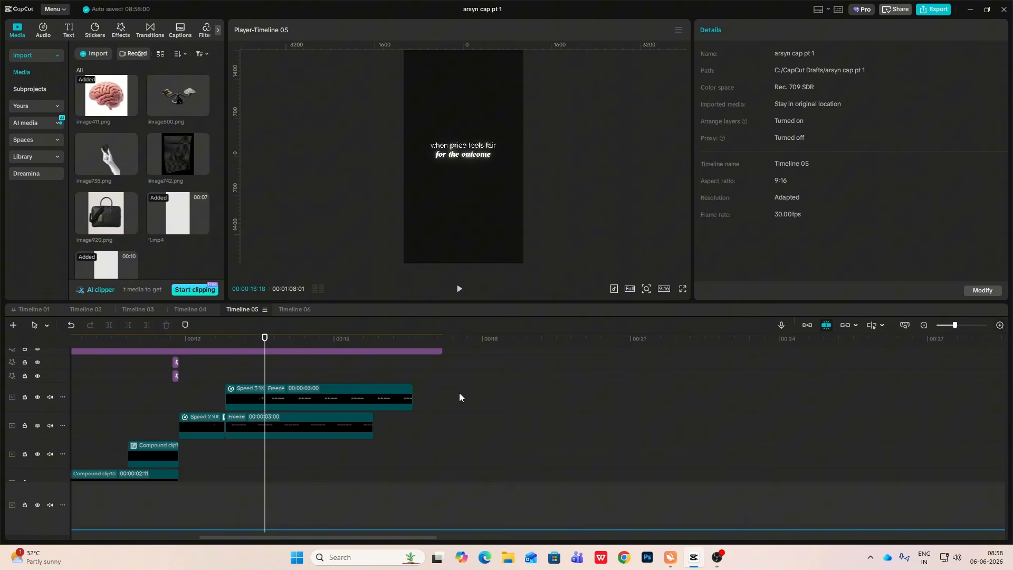
double_click(247, 388)
left_click(152, 411)
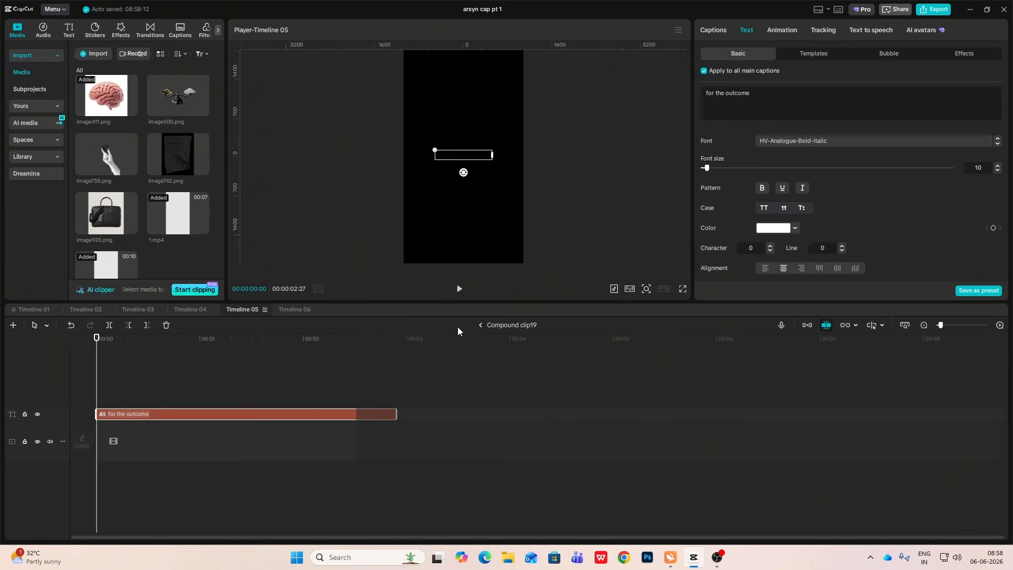
left_click(786, 229)
left_click_drag(826, 262, 875, 234)
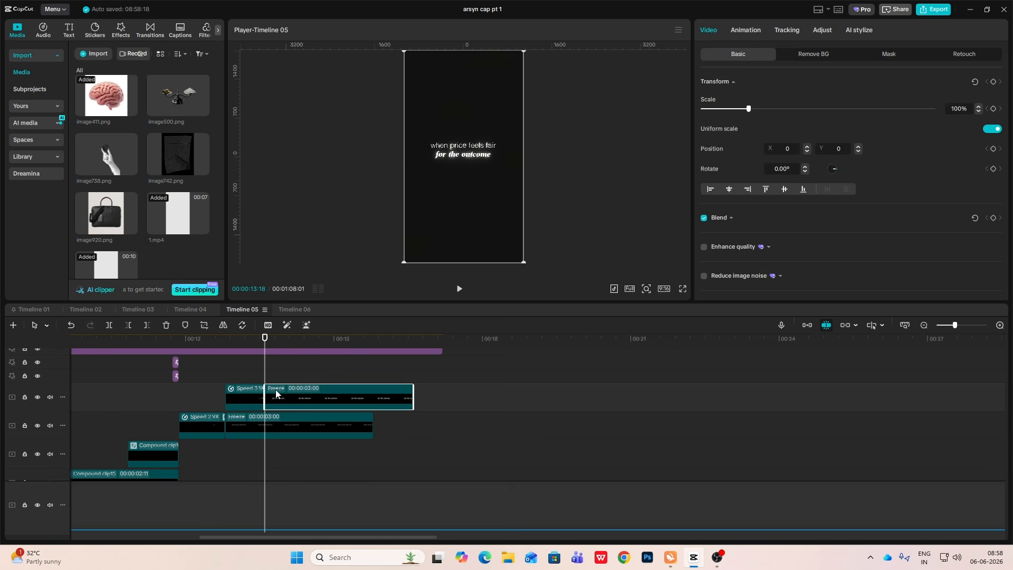
Step: Replace the white "for the outcome" freeze frame with a new one taken at 00:00:13:17 and delete the leftover piece behind it
key("Delete")
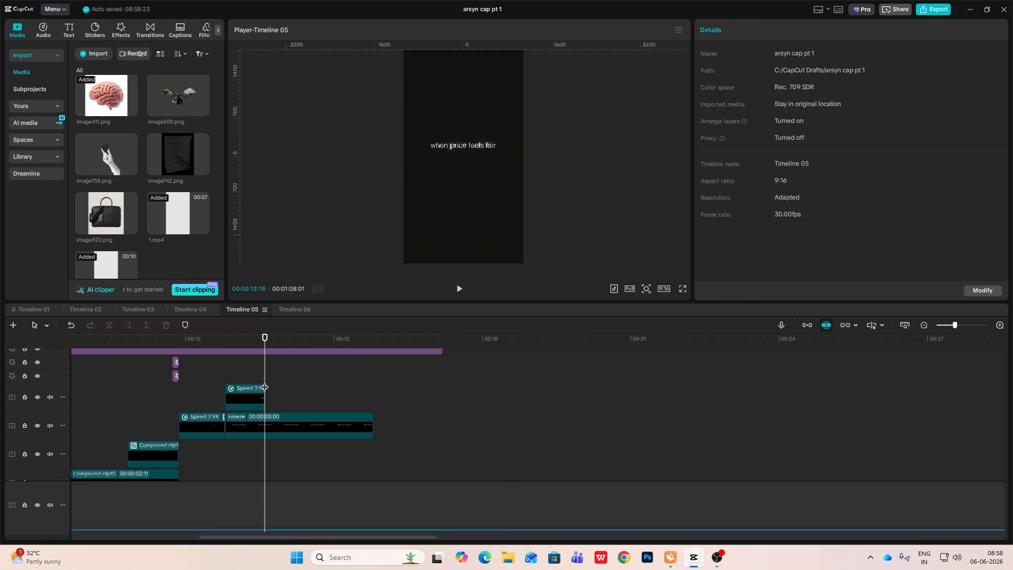
key("Left")
right_click(259, 388)
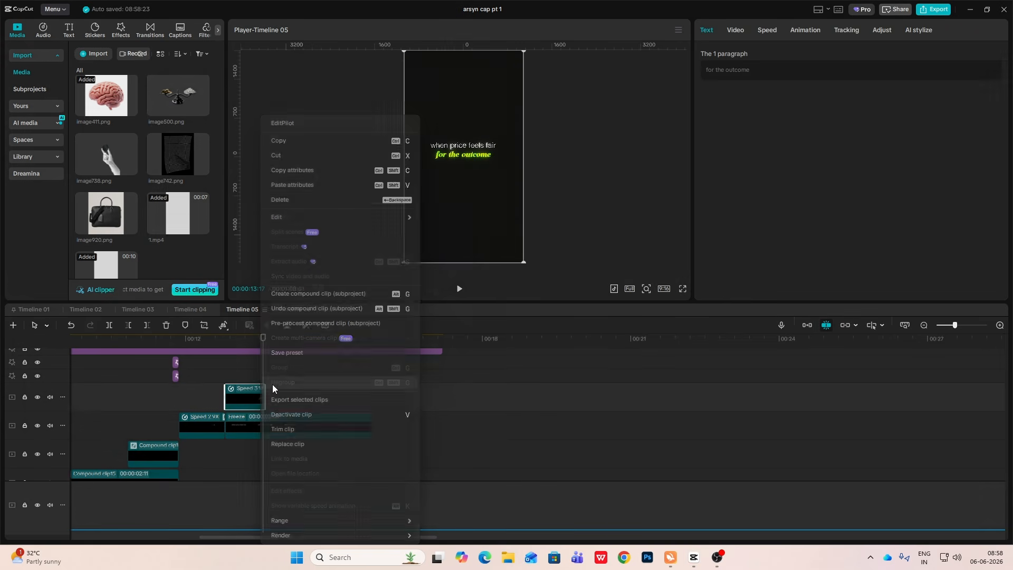
mouse_move(302, 217)
left_click(434, 242)
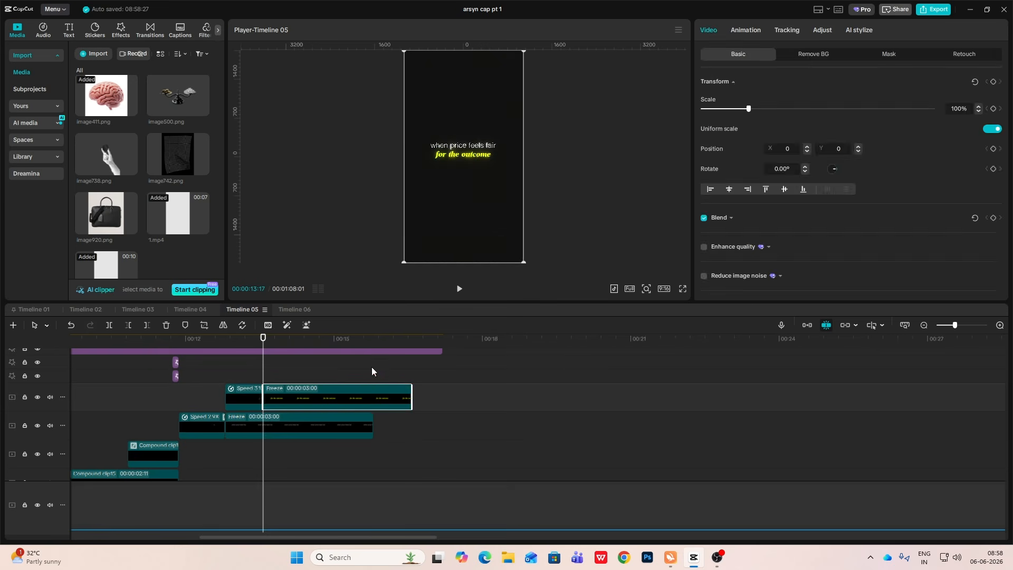
left_click_drag(341, 368, 374, 385)
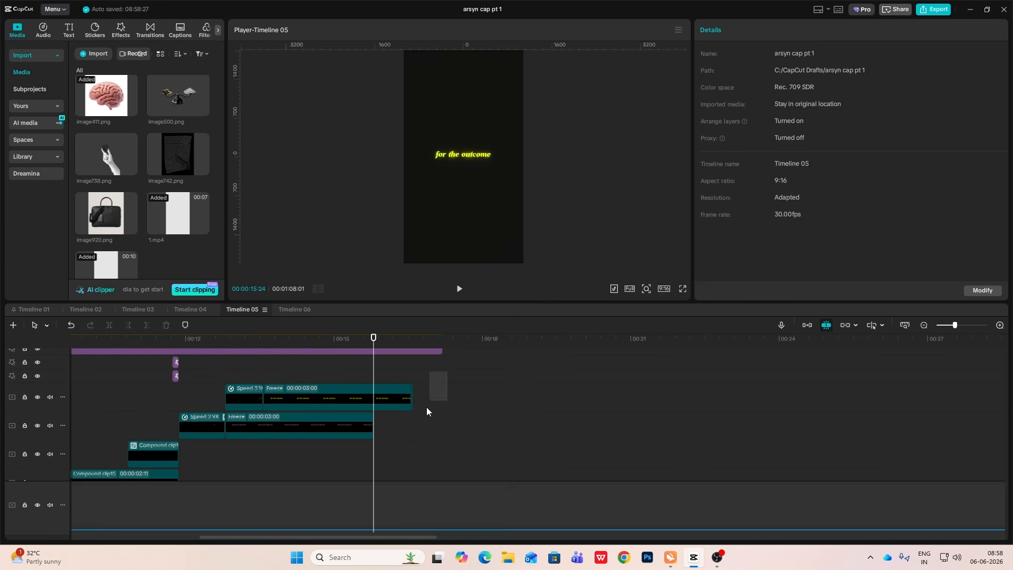
left_click_drag(426, 407, 412, 421)
key("Delete")
Step: Check the yellow word reveal, and combine the four caption and freeze-frame clips into one compound clip
left_click(244, 379)
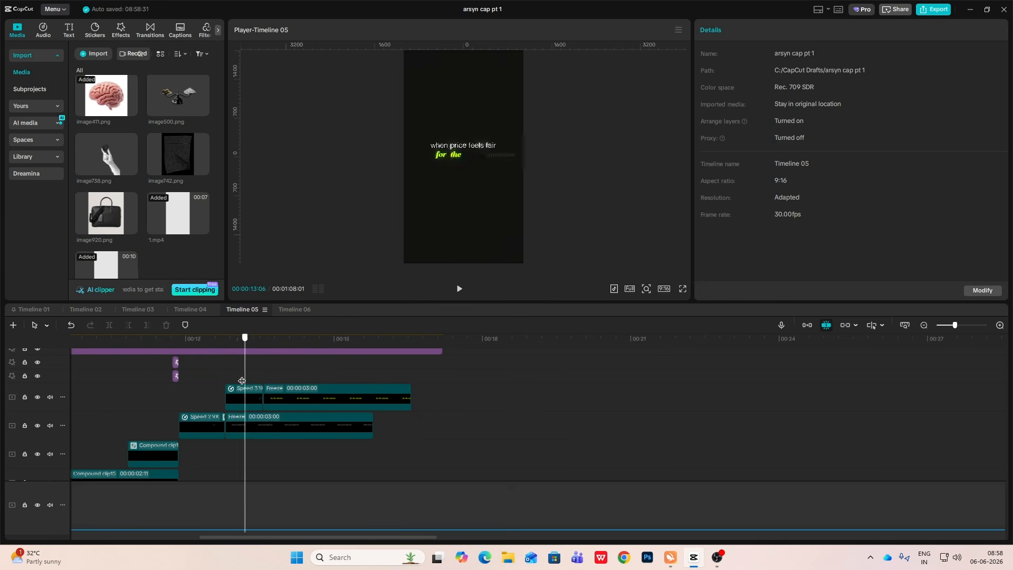
left_click_drag(242, 380, 268, 369)
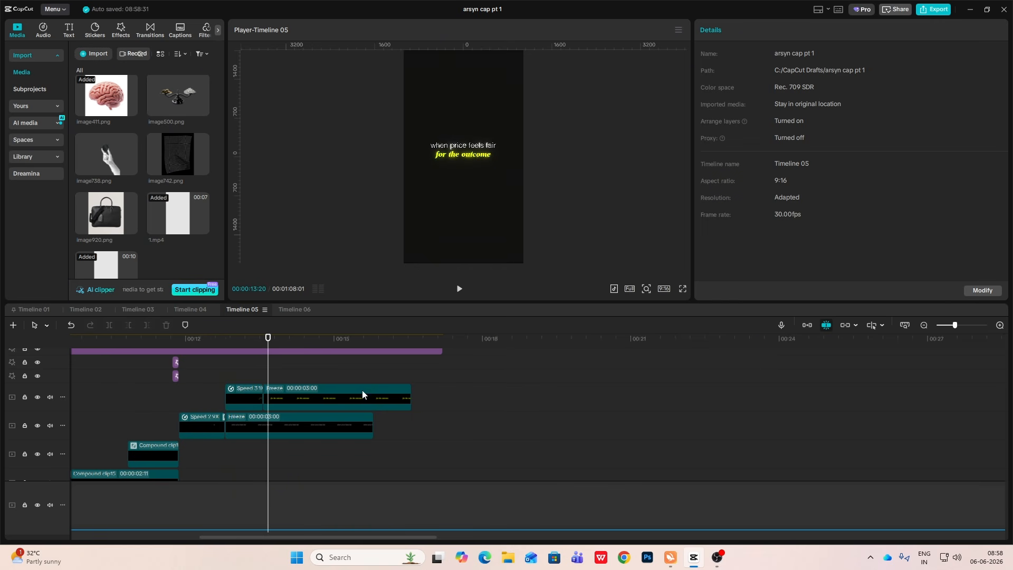
left_click_drag(489, 371, 210, 457)
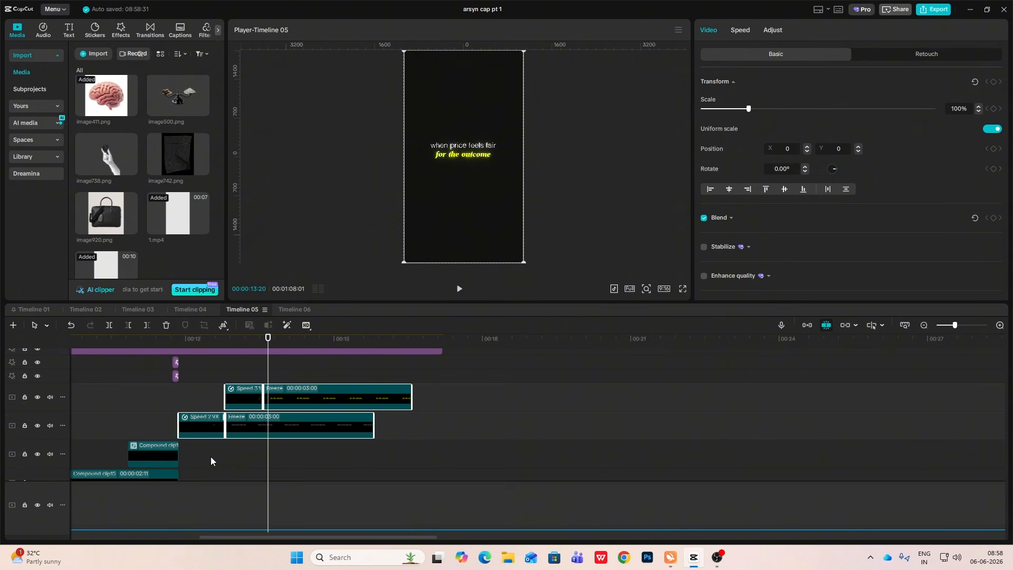
key("alt+g")
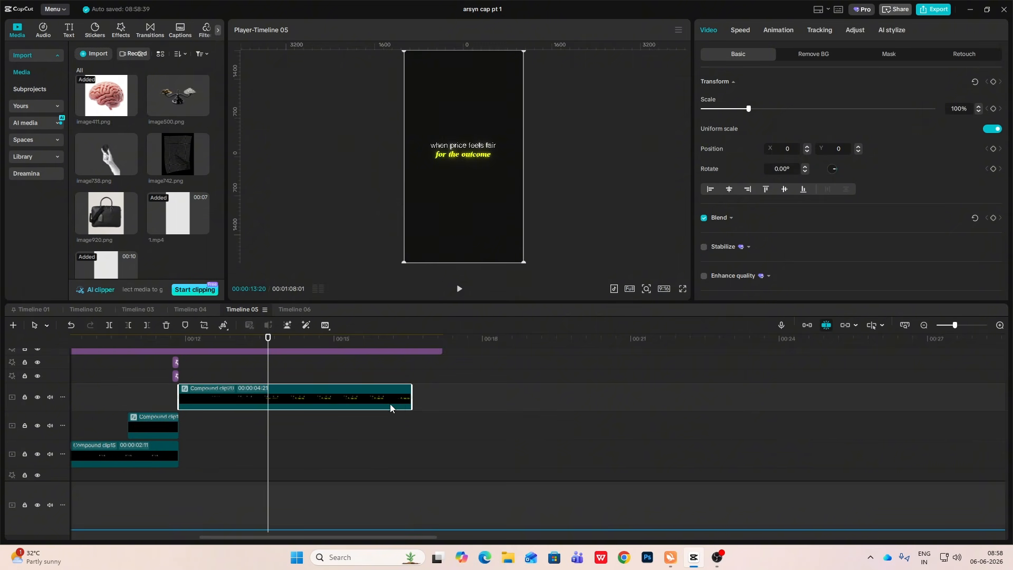
left_click(244, 375)
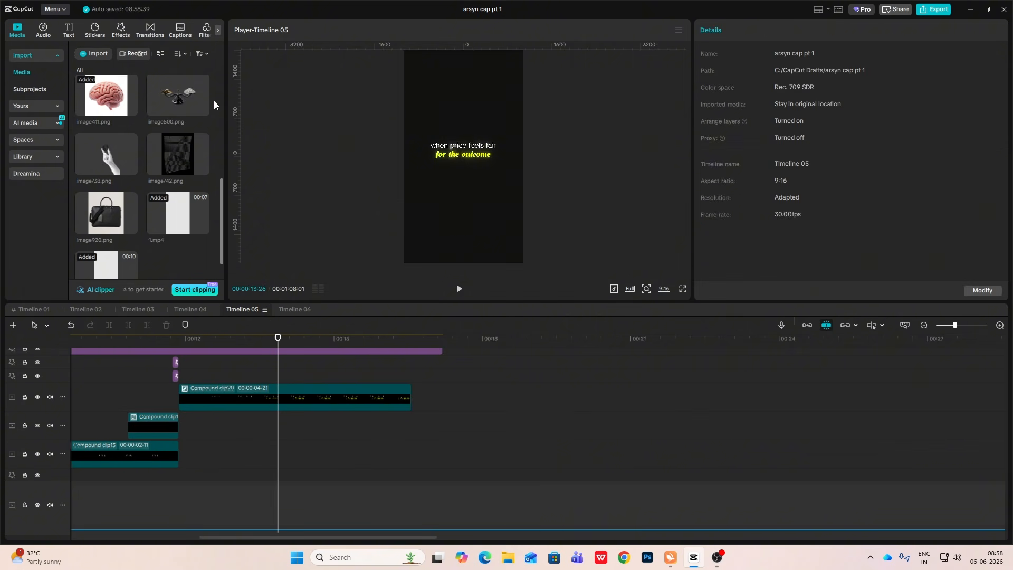
Step: Add a pen-drawn custom shape above the combined caption clip, starting and ending with it
left_click(100, 33)
mouse_move(154, 277)
left_mouse_down()
mouse_move(207, 352)
mouse_move(183, 385)
left_mouse_up()
left_click_drag(328, 374, 411, 375)
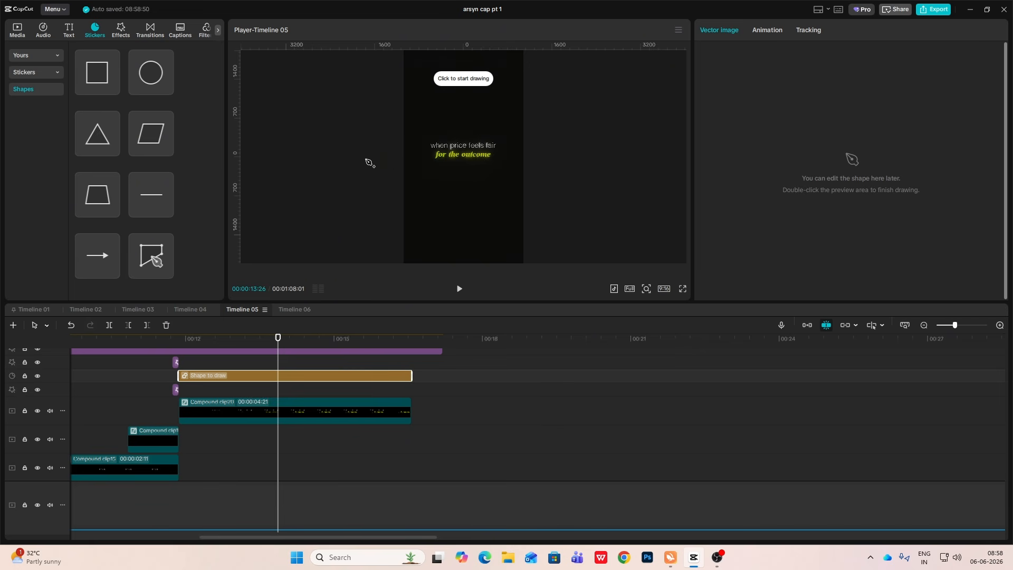
Step: Draw a wavy curve with a small central loop across the caption, about 1779 by 137 in size and reaching past both frame edges
left_click_drag(404, 153, 431, 157)
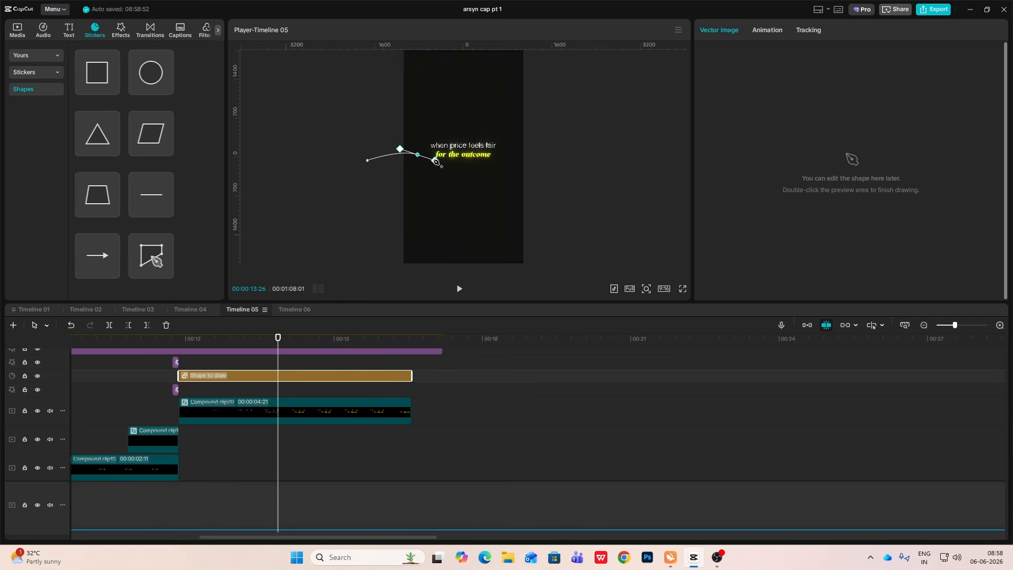
double_click(369, 160)
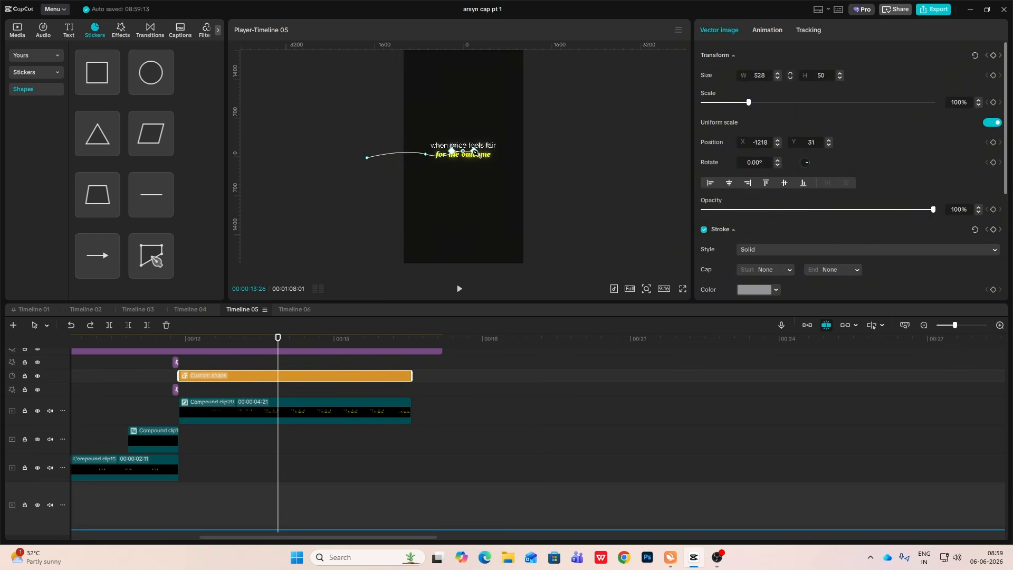
left_click_drag(485, 153, 569, 161)
Step: Move the custom shape to a layer beneath the combined caption clip so the line runs behind the text
left_click(260, 341)
left_click_drag(248, 376, 248, 417)
left_click(595, 199)
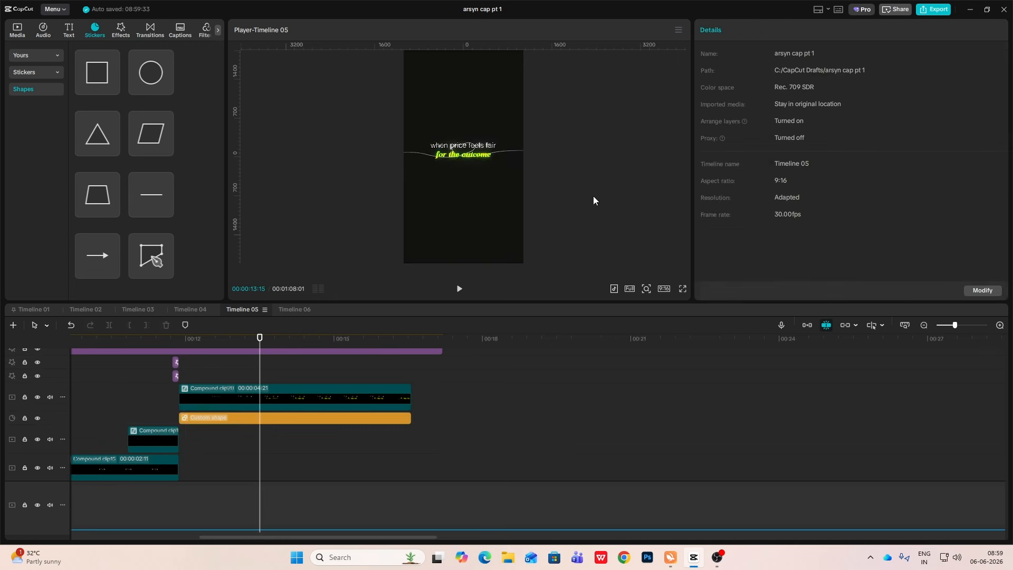
Step: Set the custom line's stroke colour to yellow and convert the line into a compound clip
left_click(236, 418)
left_click(180, 371)
left_click(255, 417)
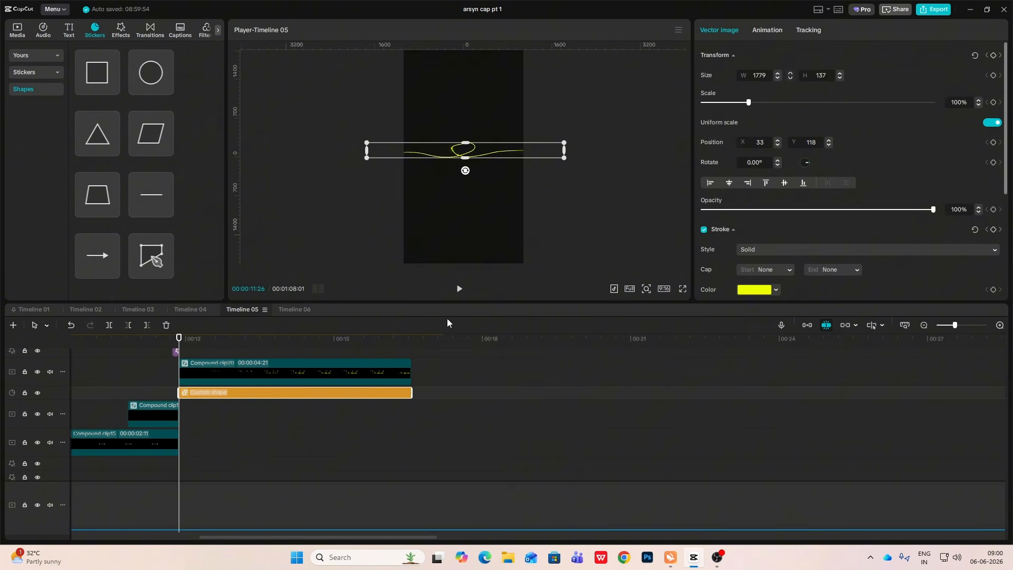
key("alt+g")
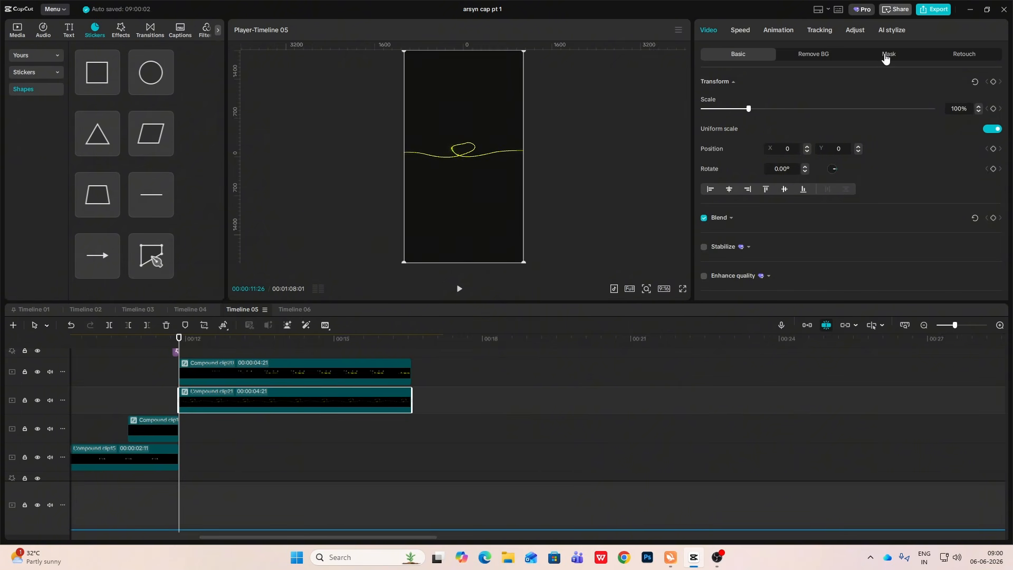
Step: Give the line clip a Split mask rotated -90° at X -540, and keyframe it at 00:00:11:26
left_click(887, 55)
left_click(736, 100)
left_click(716, 128)
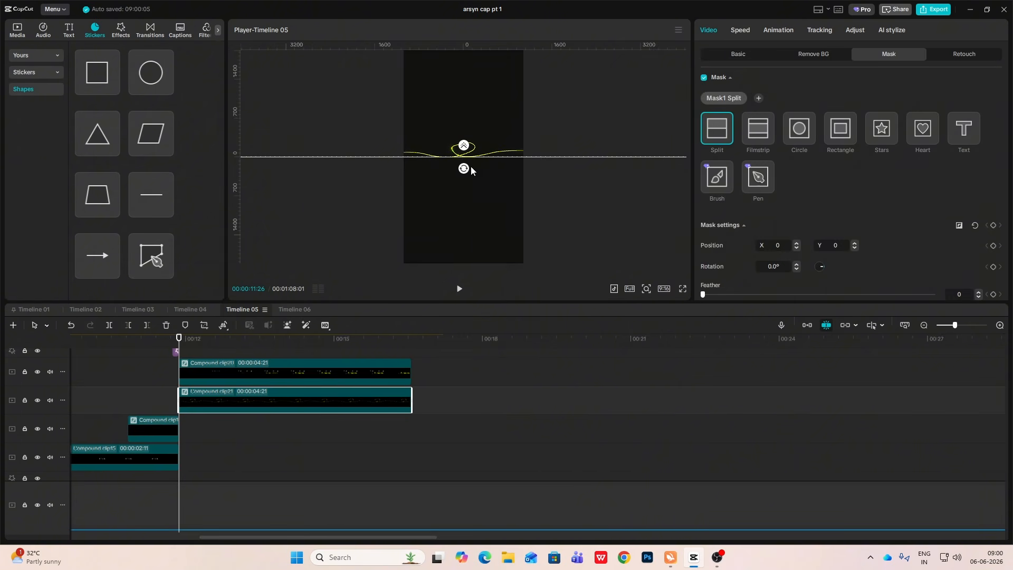
left_click_drag(471, 169, 404, 175)
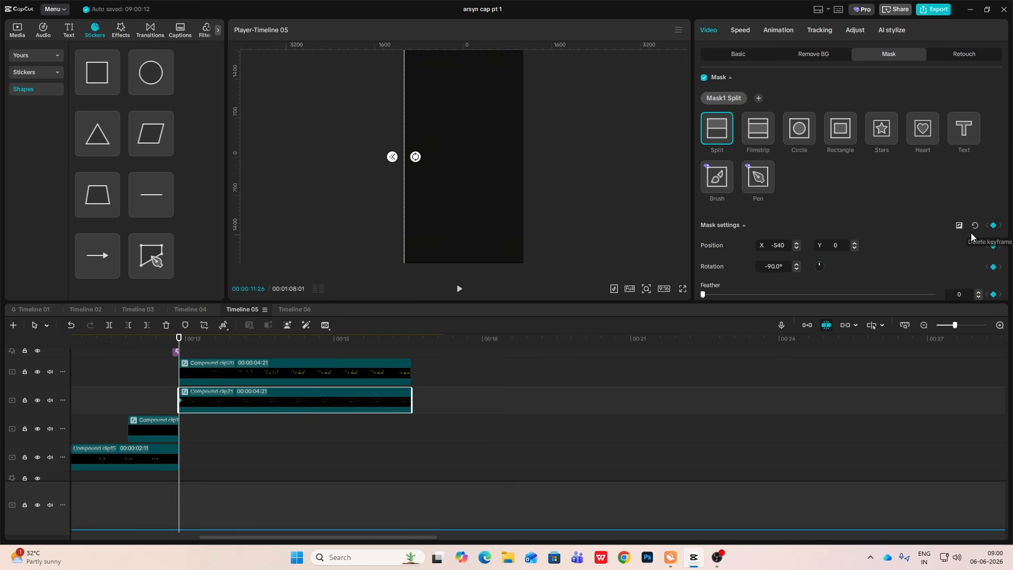
Step: Animate the split mask across the line, reaching X -2 at 00:00:13:08 and the frame's right edge at 00:00:14:13
left_click_drag(179, 350, 248, 362)
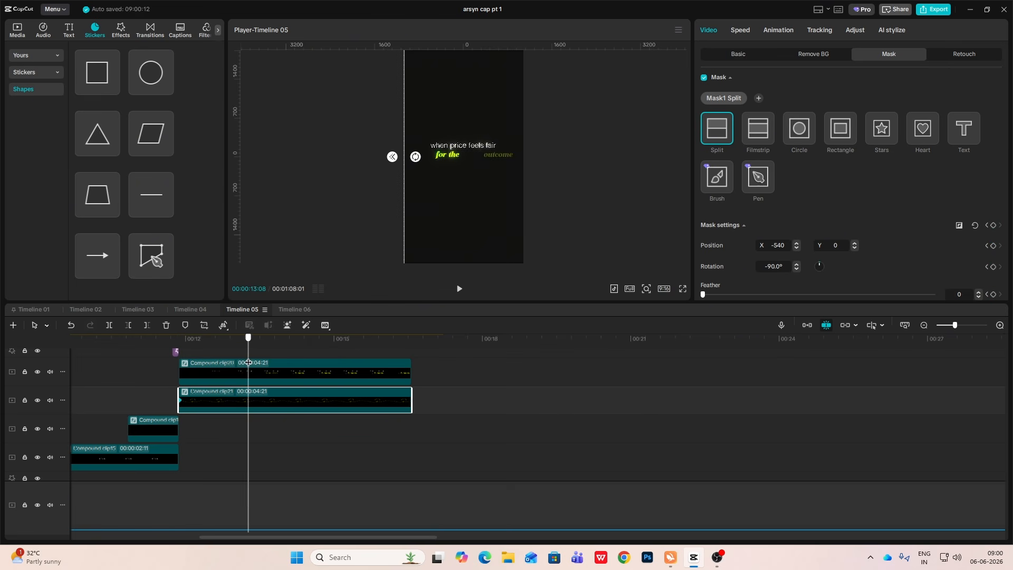
left_click_drag(403, 204, 464, 209)
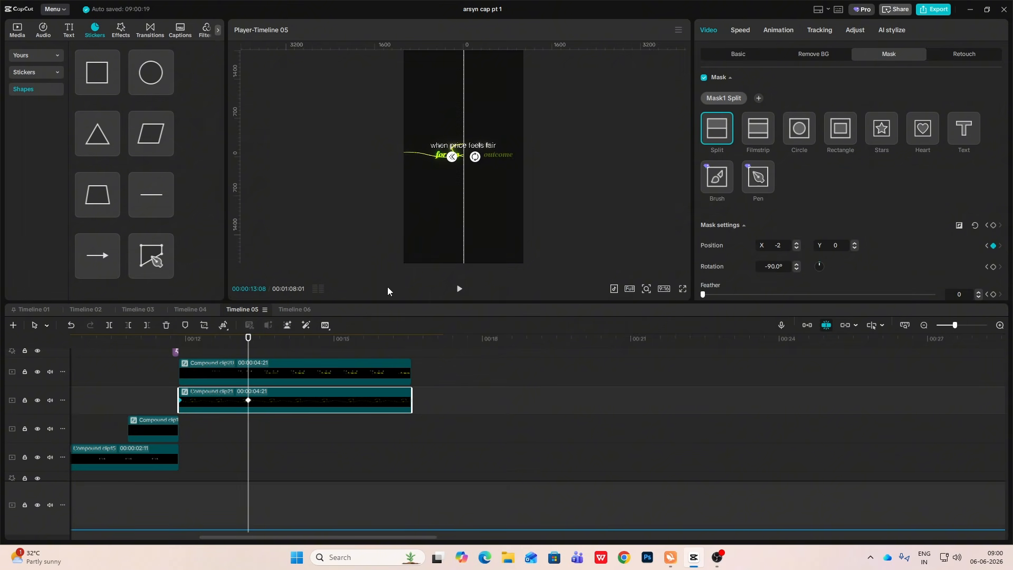
left_click_drag(250, 351, 306, 358)
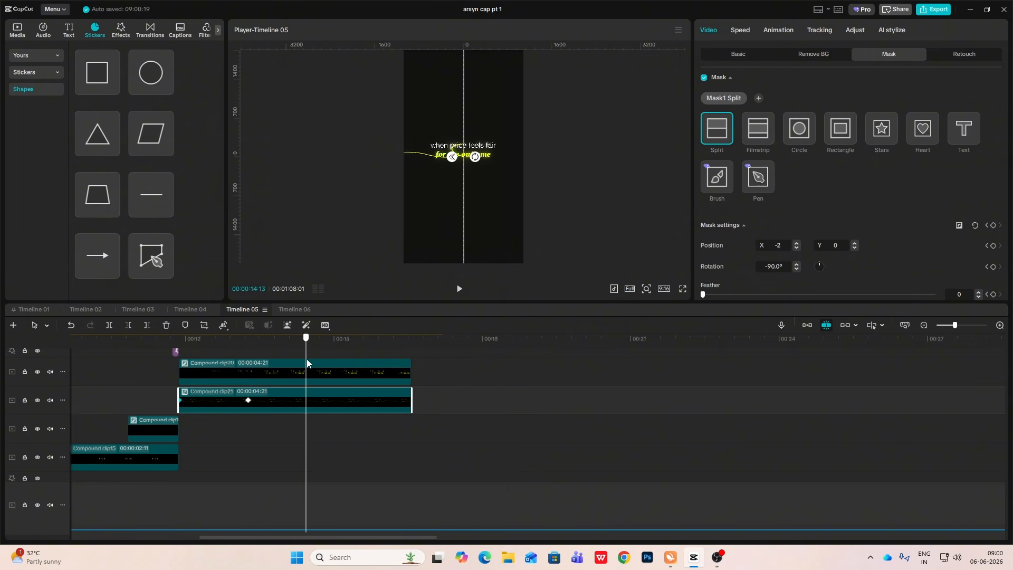
left_click_drag(464, 207, 546, 206)
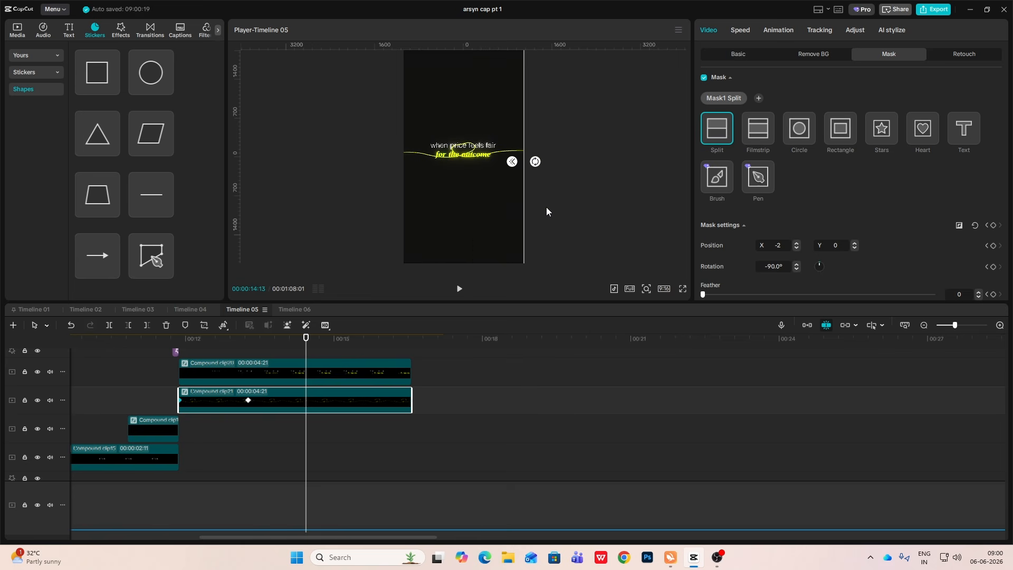
Step: Open the line clip's mask keyframe graph and apply smooth easing to the Position X curve between its keyframes
left_click_drag(209, 440, 267, 441)
left_click(252, 407)
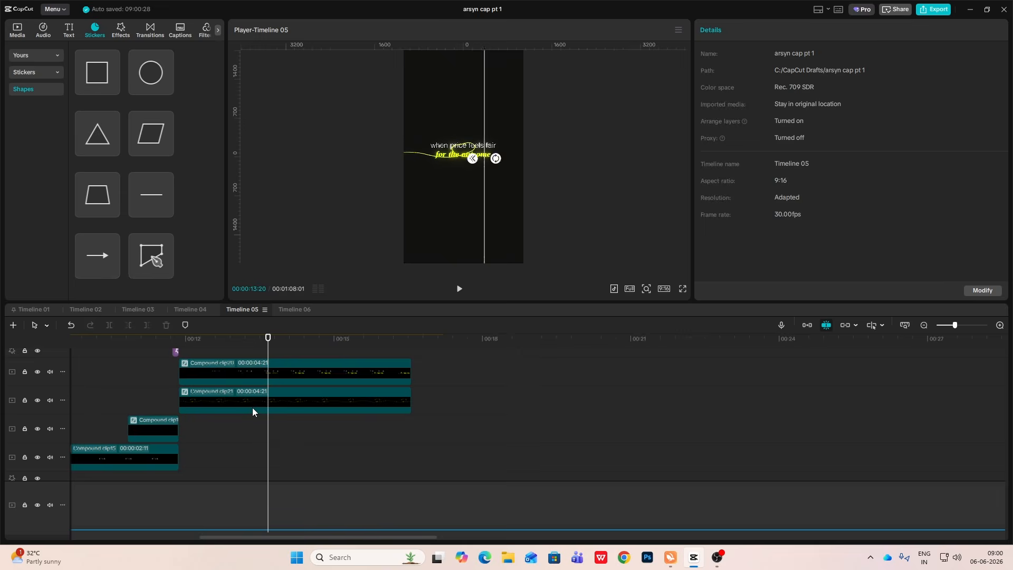
key("alt+k")
scroll(279, 413, "up", 2)
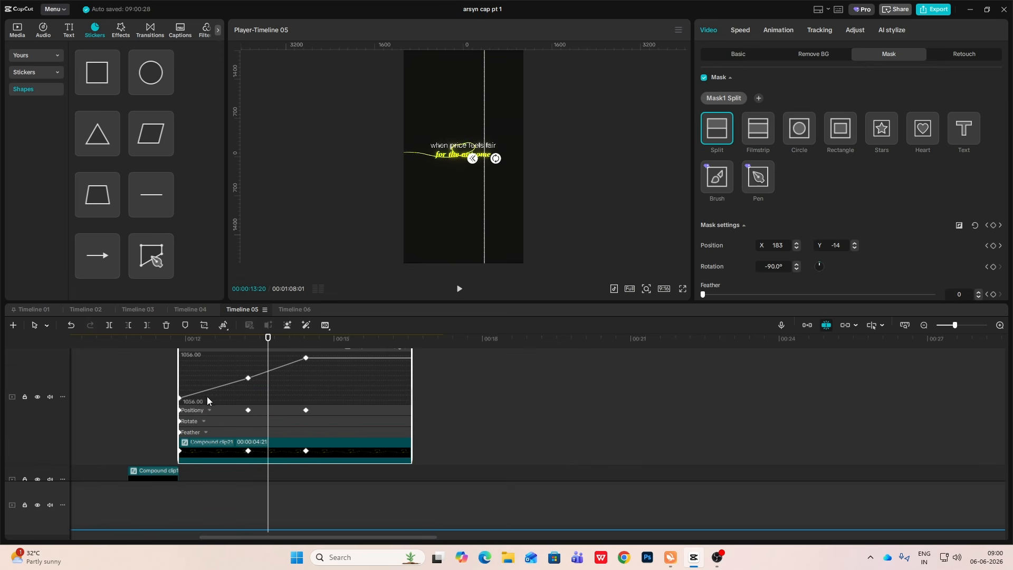
scroll(196, 382, "up", 3)
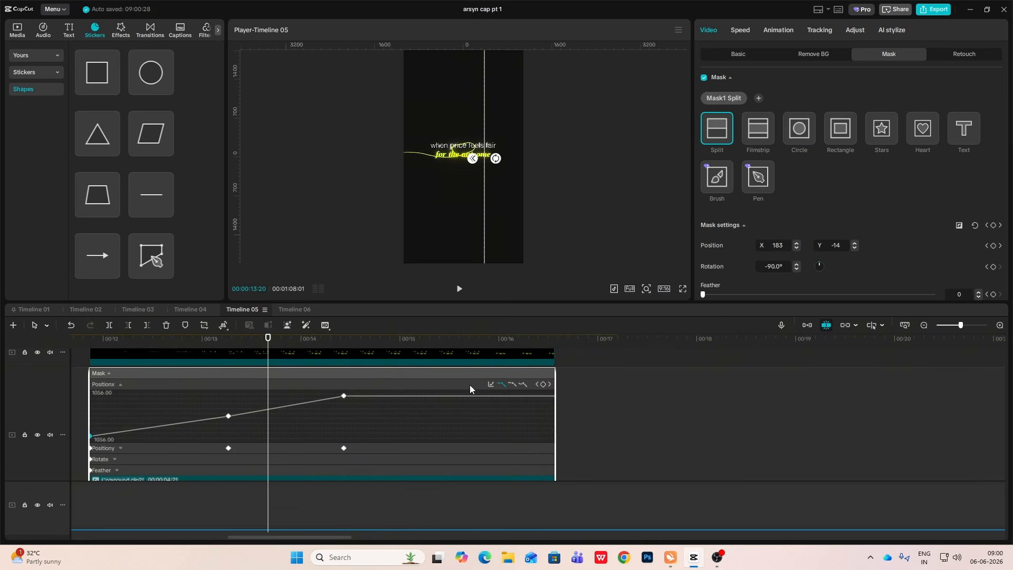
left_click(512, 386)
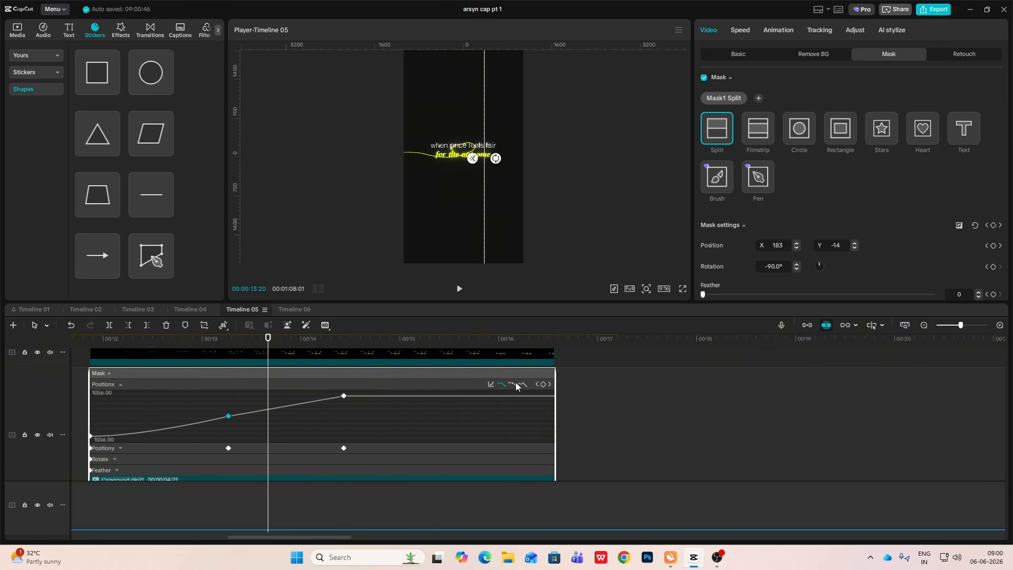
left_click(344, 396)
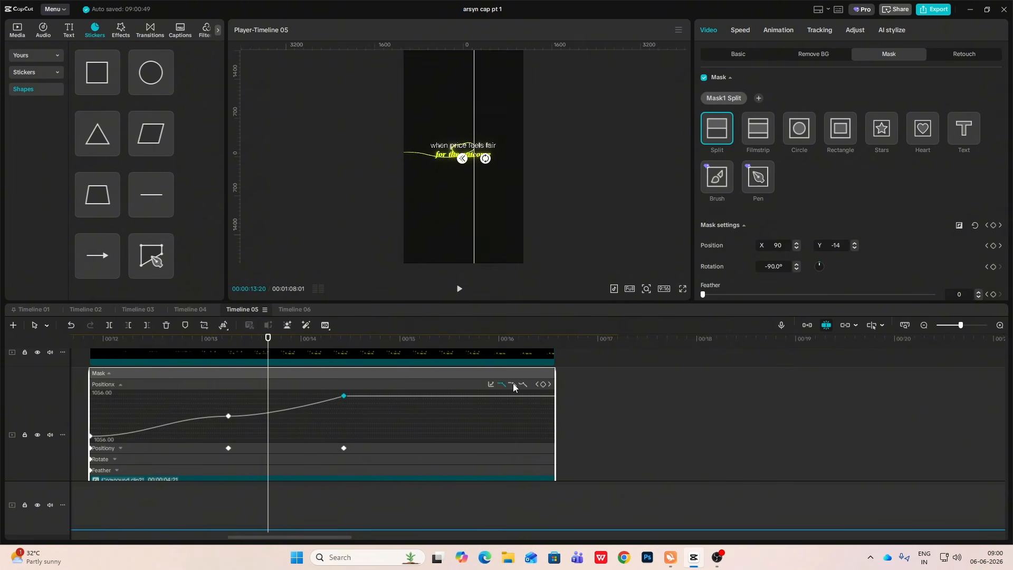
left_click(512, 384)
Step: Try hand-shaping the mask's Position X curve by adjusting the handles of the middle and last keyframes
left_click_drag(268, 338, 153, 353)
left_click(155, 436)
left_click_drag(210, 437, 239, 407)
left_click(406, 396)
left_click_drag(360, 396, 365, 405)
left_click_drag(401, 341, 351, 386)
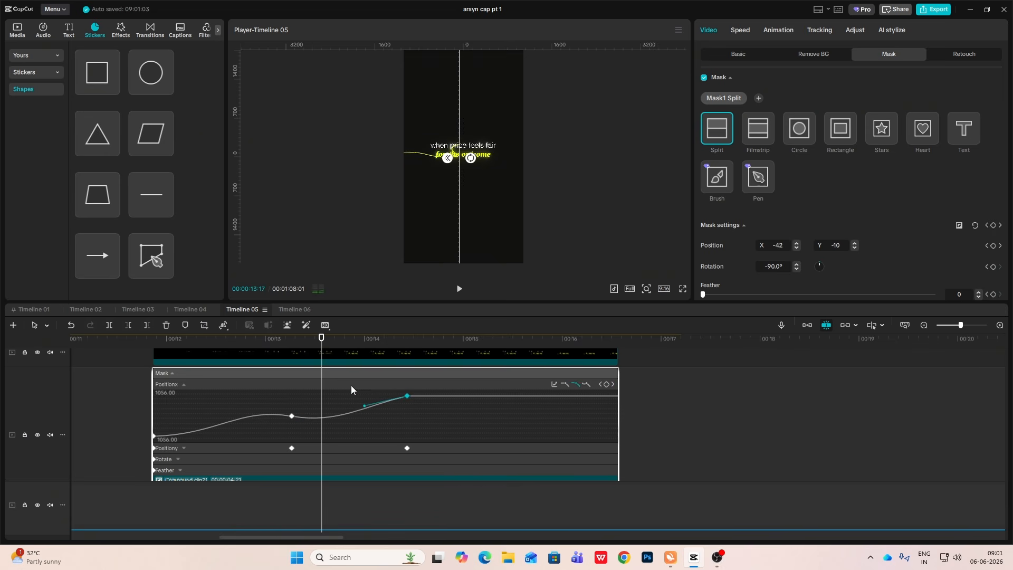
Step: Raise the middle keyframe of the mask's Position X curve and level the last keyframe's incoming handle
left_click(292, 416)
left_click_drag(338, 424, 360, 394)
left_click(407, 396)
left_click_drag(406, 339, 276, 385)
left_click(292, 416)
left_click_drag(244, 419, 252, 406)
left_click_drag(336, 425, 265, 394)
left_click_drag(361, 396, 374, 395)
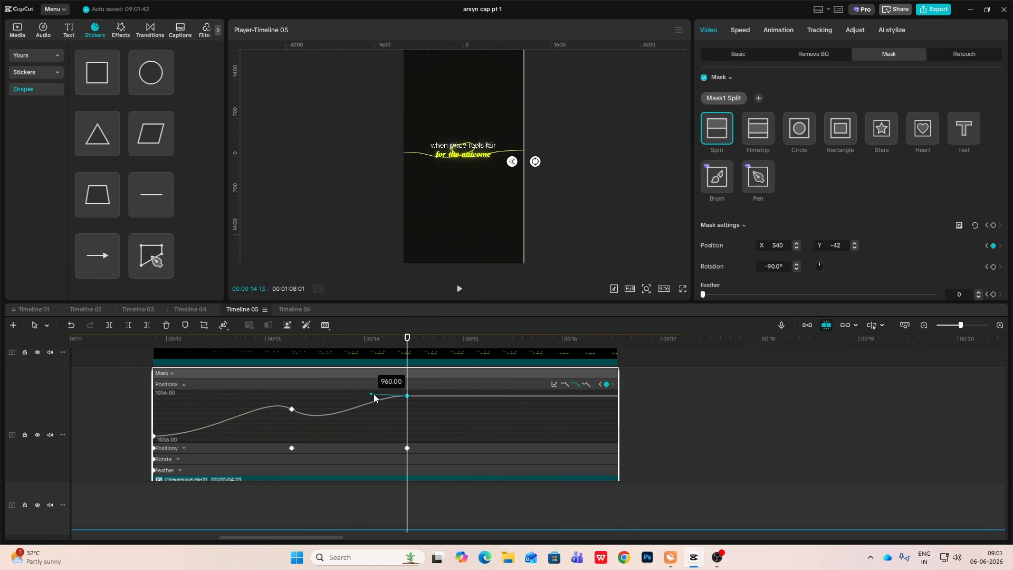
Step: Apply the Cubic Out preset to the first Position X segment and Quad Ease to the second, then preview the reveal
left_click(565, 385)
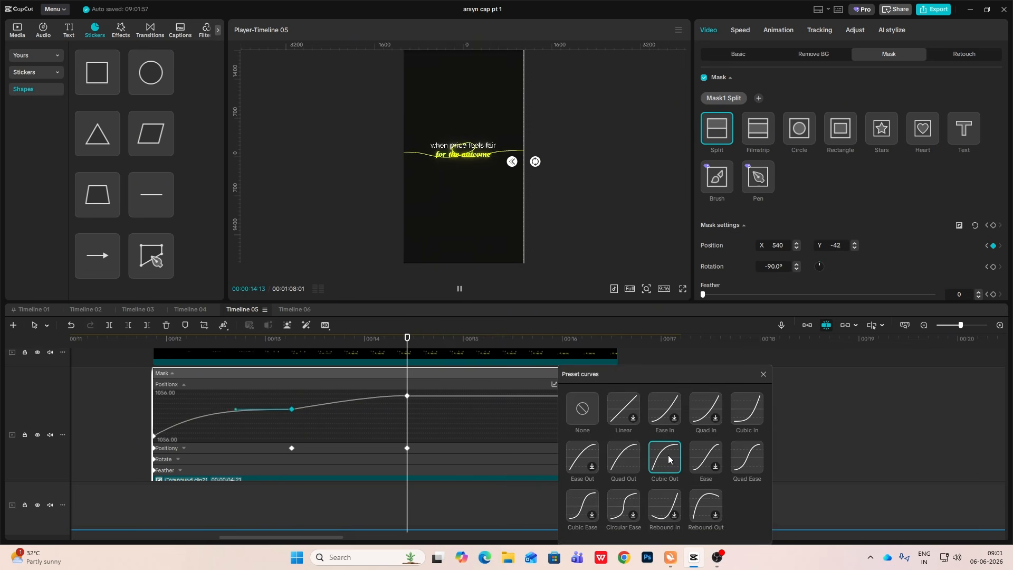
left_click(747, 458)
left_click(763, 374)
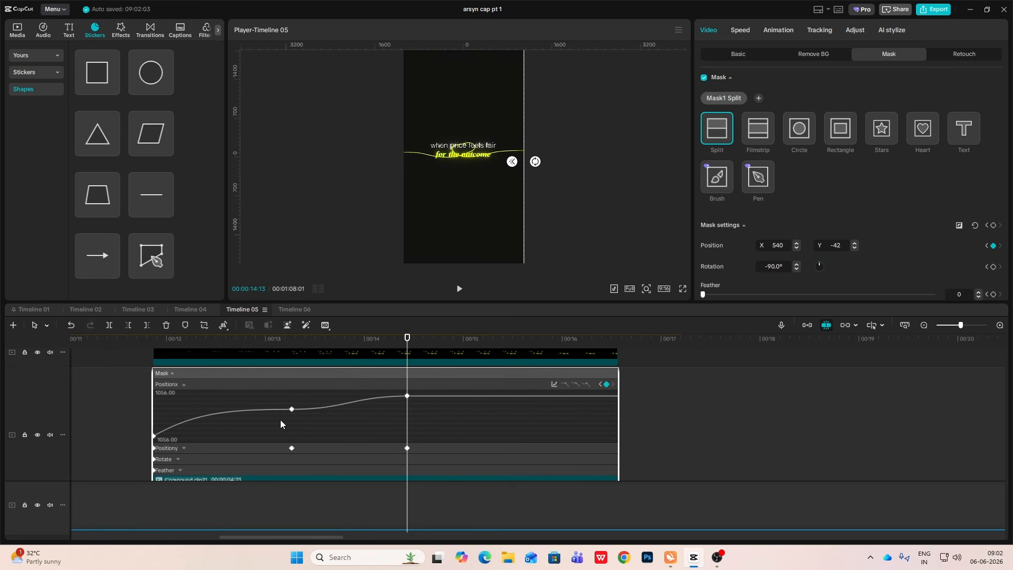
left_click(168, 341)
key("space")
left_click(318, 341)
left_click_drag(286, 363, 450, 391)
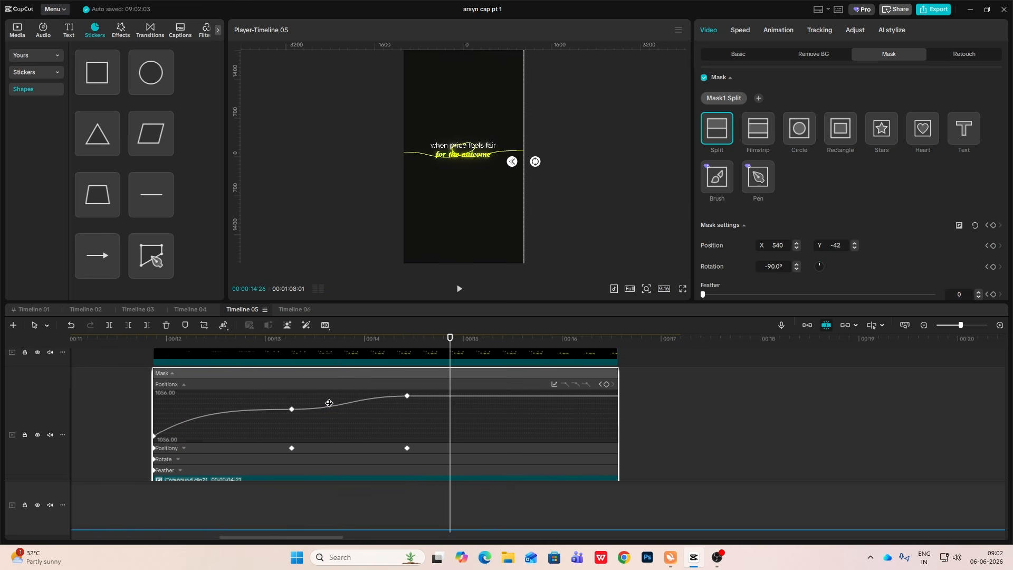
Step: Try reshaping the second segment of the Position X curve, preview it, undo the change and play the reveal again
left_click_drag(347, 408, 400, 396)
left_click(222, 341)
key("space")
key("space")
key("ctrl+z")
key("ctrl+z")
left_click(254, 340)
key("space")
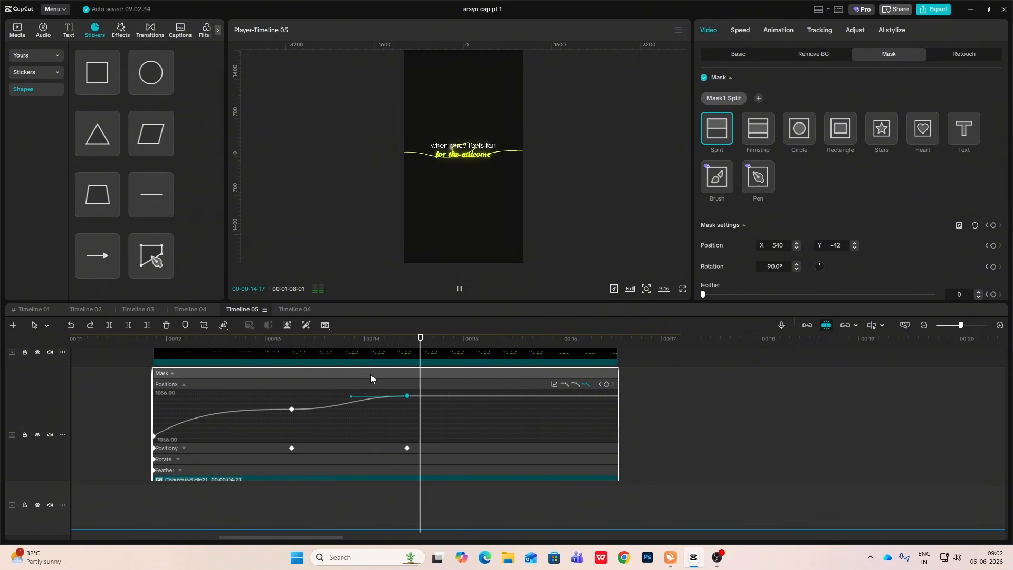
Step: Try lifting the middle keyframe's incoming handle on the Position X curve, preview it and undo the change
left_click(292, 409)
left_click_drag(236, 408, 238, 404)
left_click(255, 340)
key("space")
key("space")
key("ctrl+z")
Step: Smooth the mask's Position Y curve around the middle and last keyframes and preview the line reveal
left_click_drag(347, 409, 343, 426)
left_click(262, 448)
left_click(575, 395)
left_click(407, 436)
left_click(291, 427)
left_click_drag(289, 342, 250, 343)
key("space")
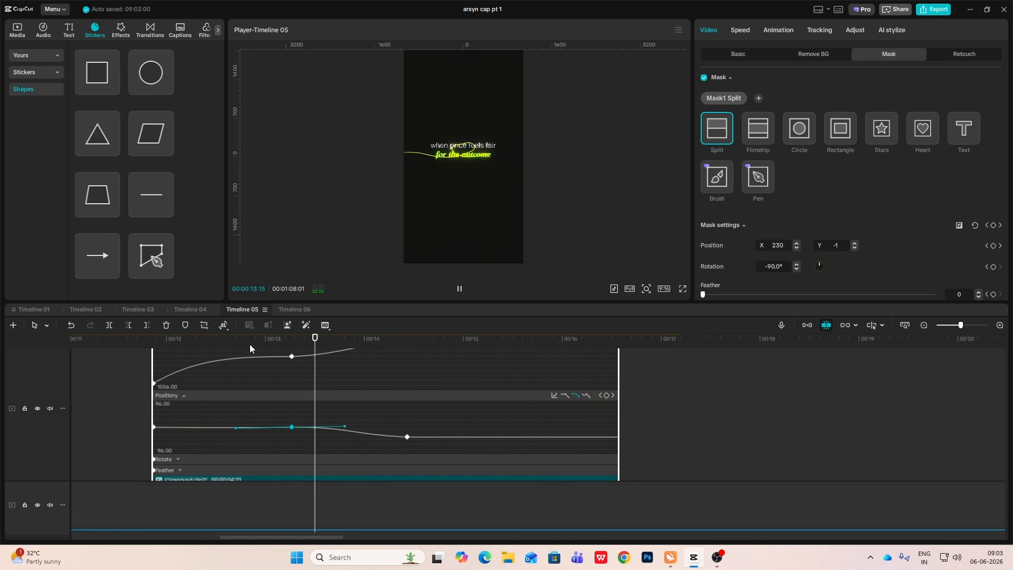
Step: Check the reference video, then add a Blur effect between the caption clip and the line clip, starting where both clips begin
left_click(207, 365)
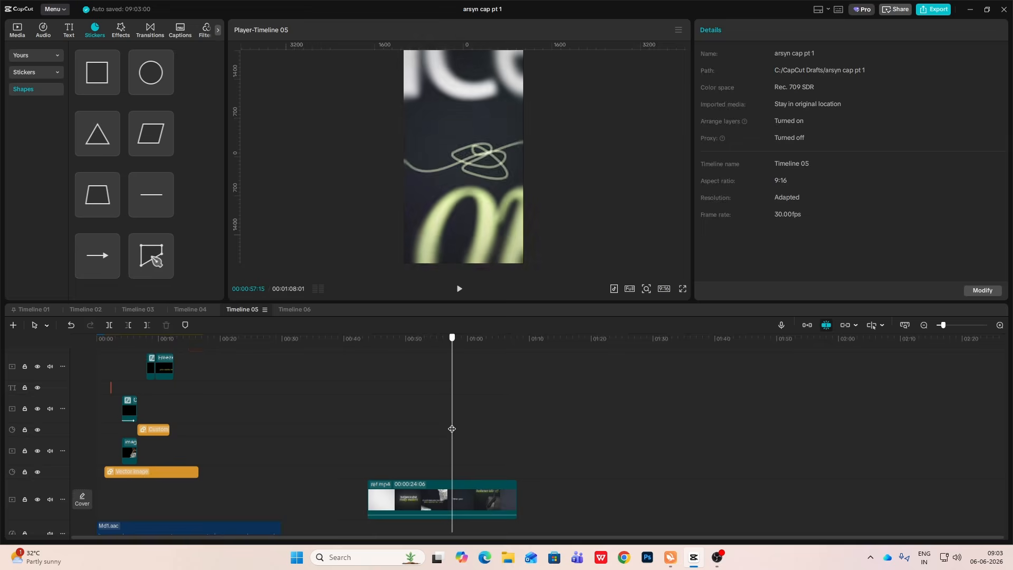
left_click_drag(451, 429, 451, 429)
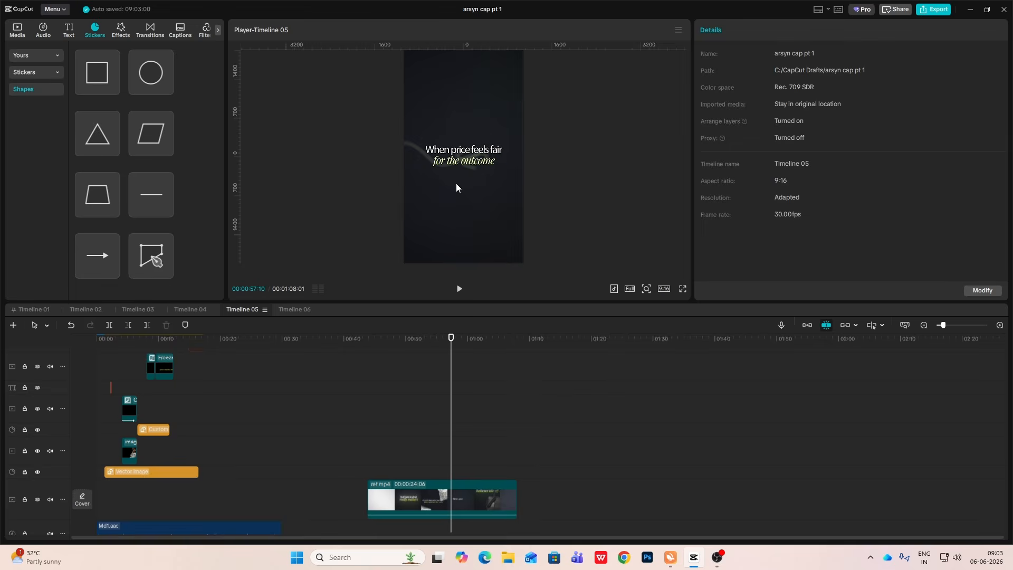
left_click_drag(453, 380, 197, 375)
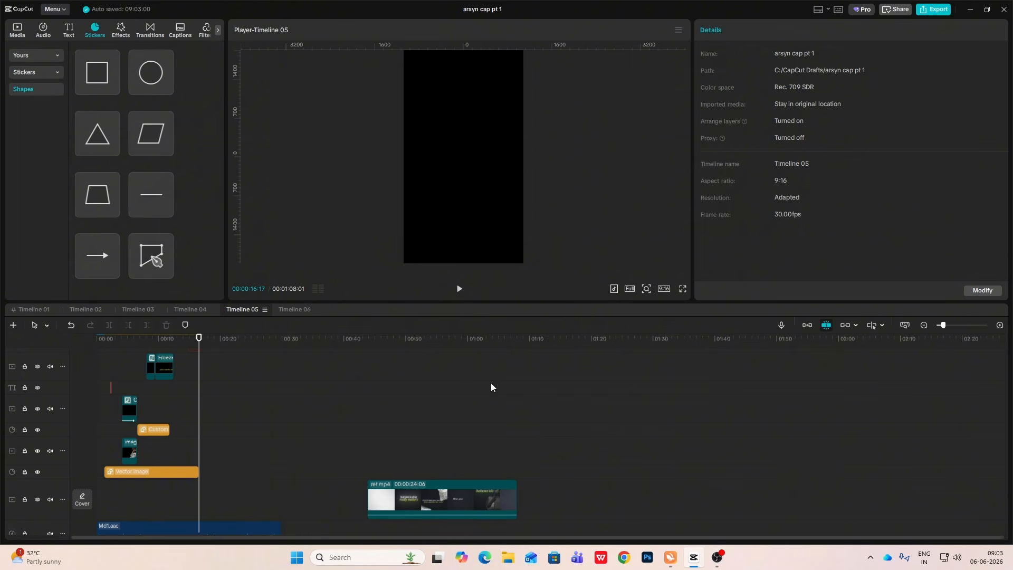
left_click(1001, 326)
left_click(1001, 326)
scroll(283, 429, "up", 5)
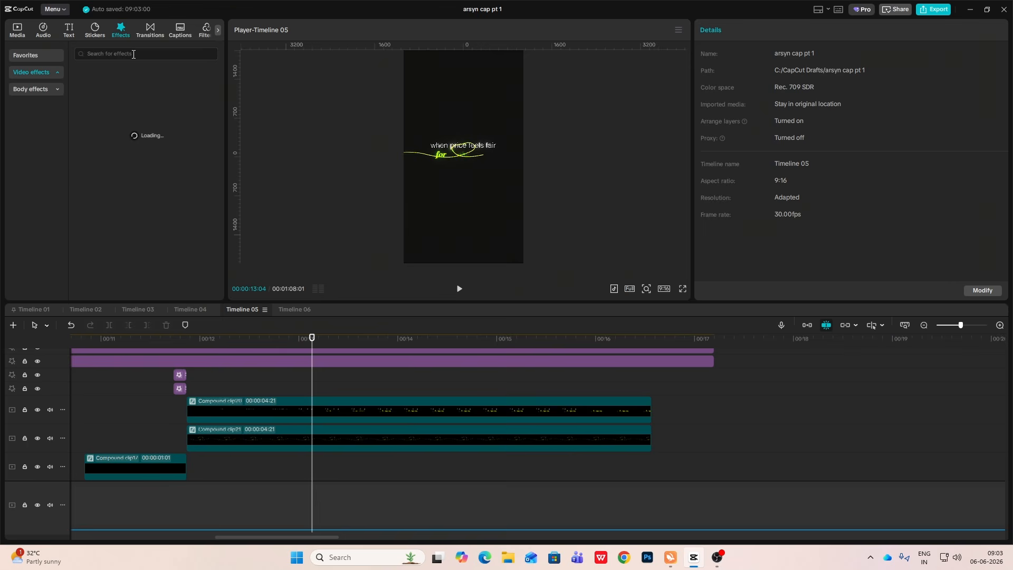
left_click(134, 54)
left_click(157, 96)
left_click_drag(152, 213, 186, 425)
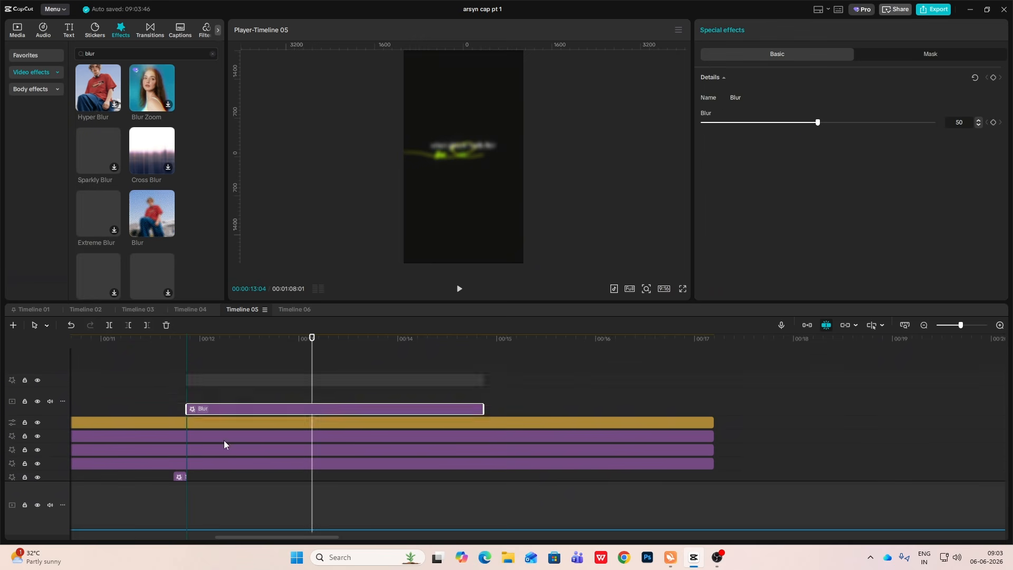
left_click_drag(236, 366, 240, 413)
left_click(199, 388)
key("space")
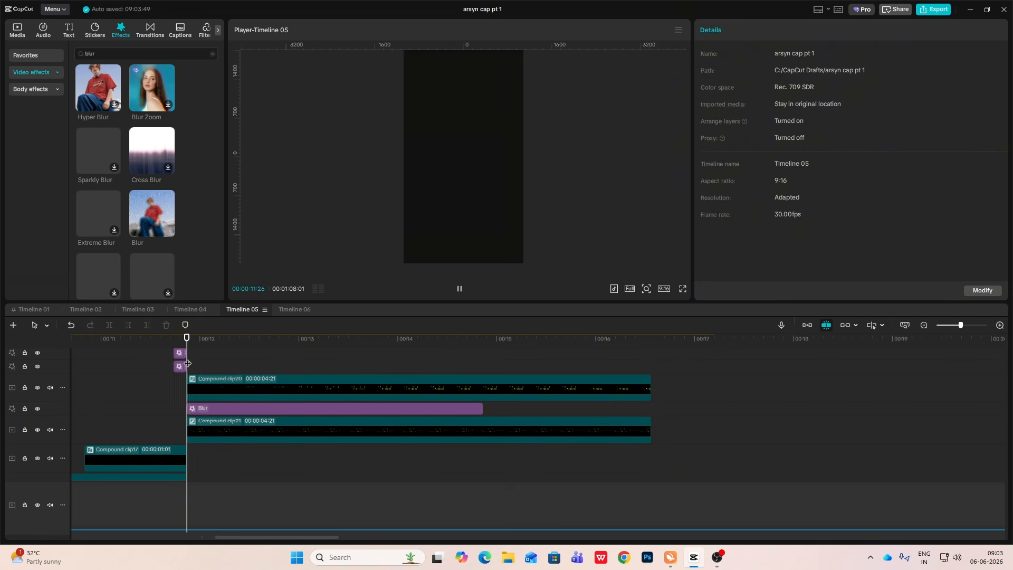
Step: Set the strength of the Blur effect over the line clip to 26 and check it at 00:00:13:23
left_click(476, 409)
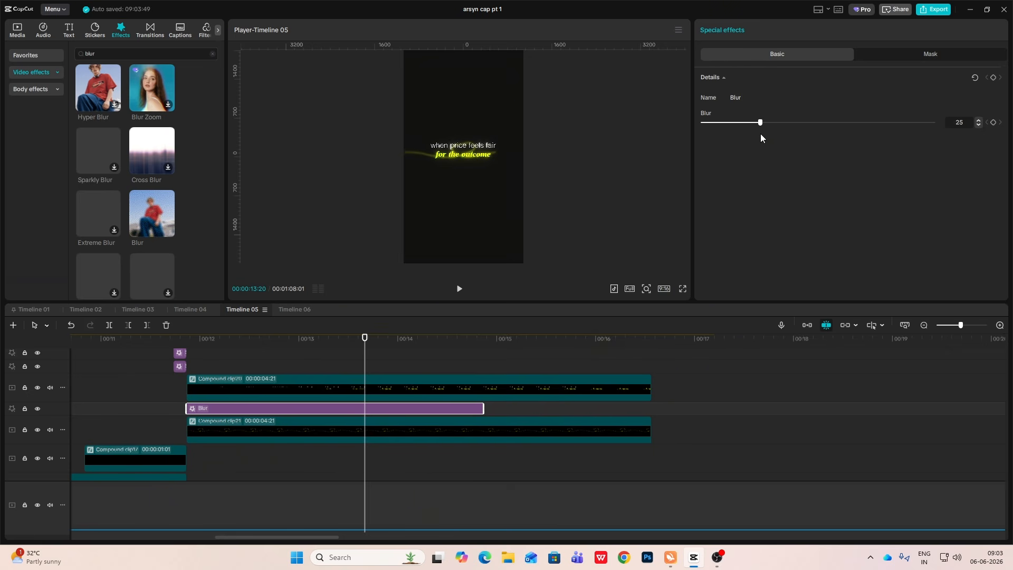
left_click_drag(760, 134, 763, 134)
left_click(375, 373)
left_click(384, 408)
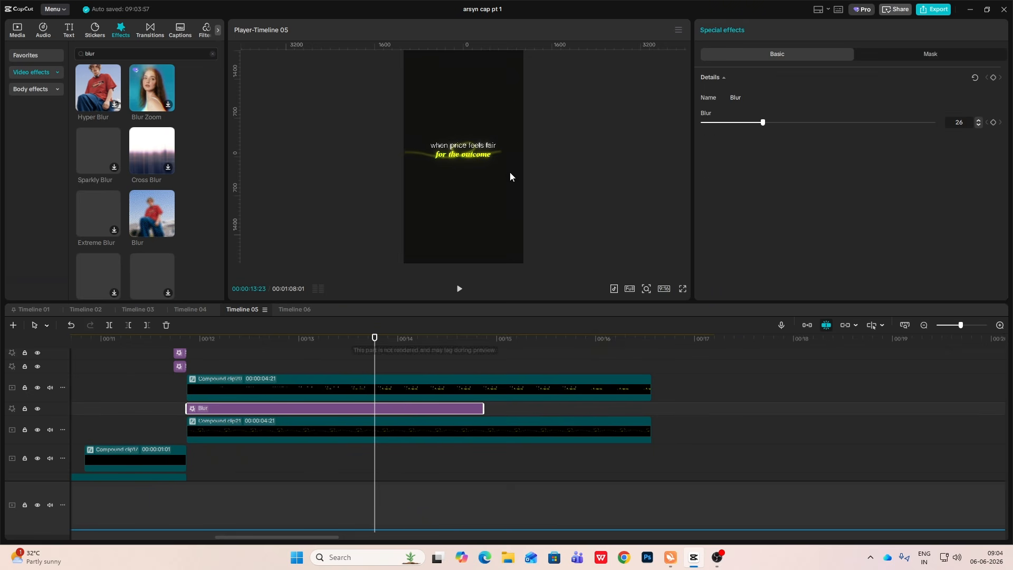
Step: Split the caption clip at 00:00:13:23, then scale its second part to 402% and move it to Y -366
left_click(384, 393)
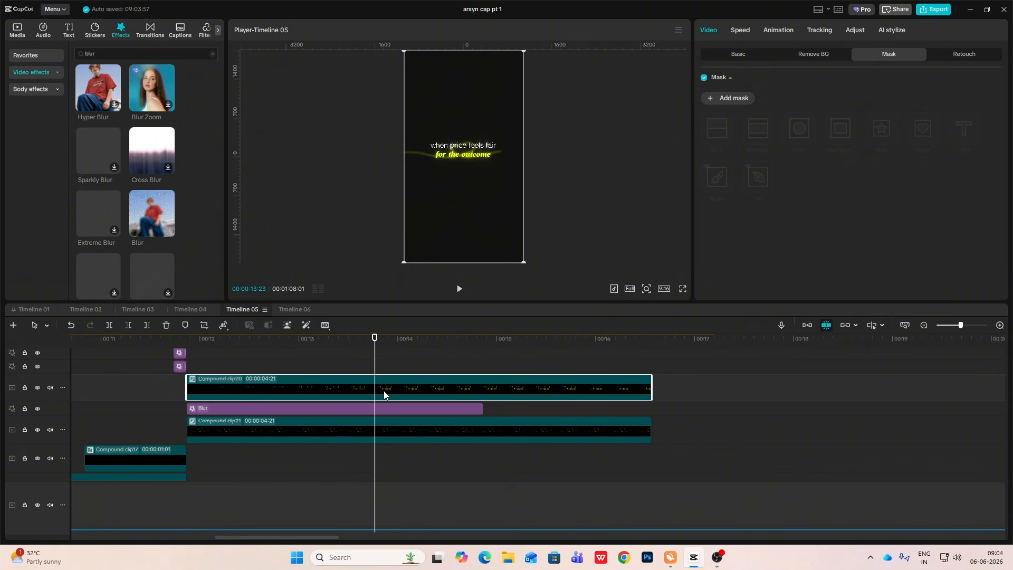
key("ctrl+b")
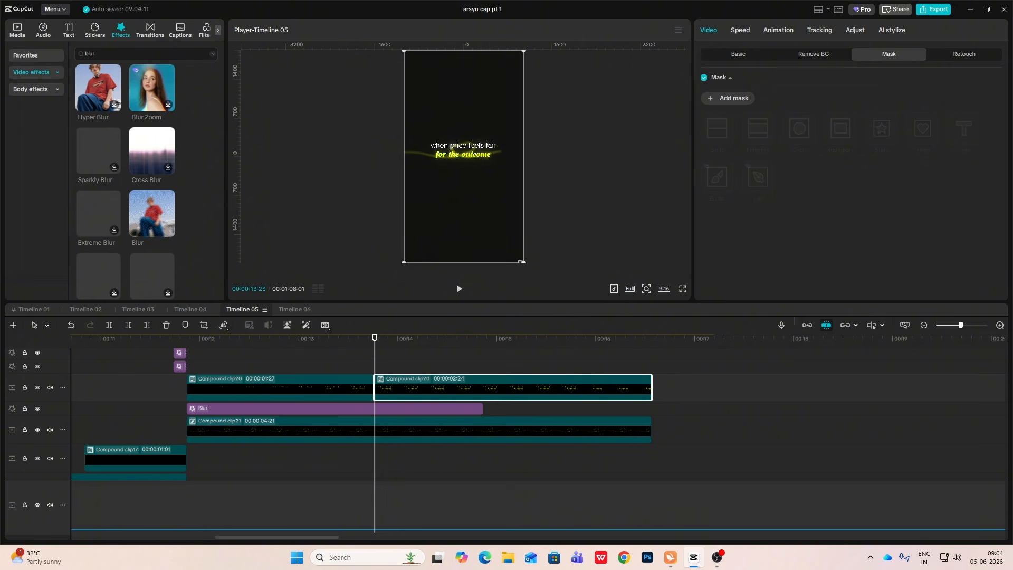
left_click_drag(522, 266, 894, 495)
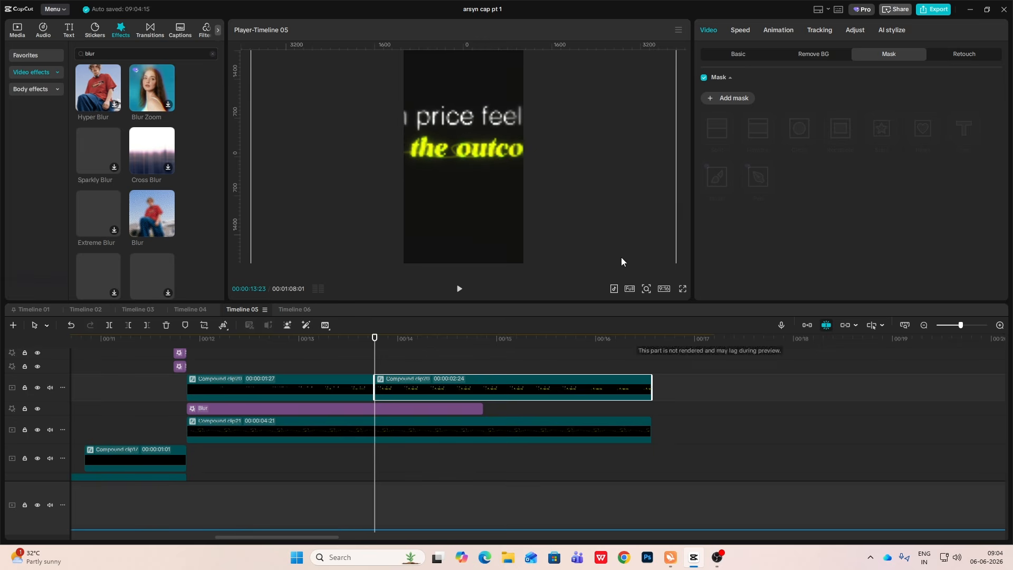
left_click_drag(466, 212, 464, 233)
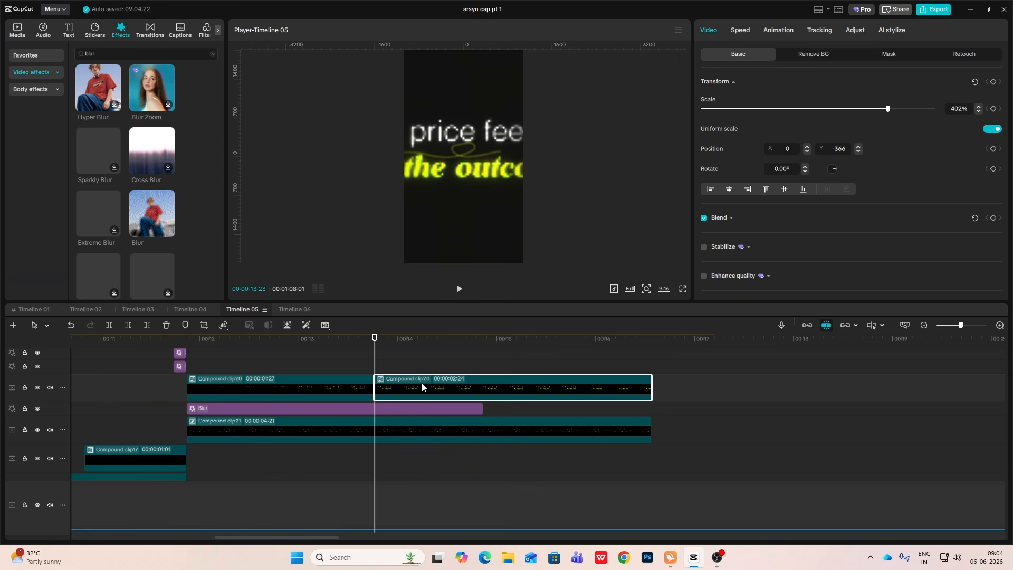
Step: Split the Blur effect layer at 00:00:13:23 and delete the part after the cut
left_click(420, 408)
left_click(419, 407)
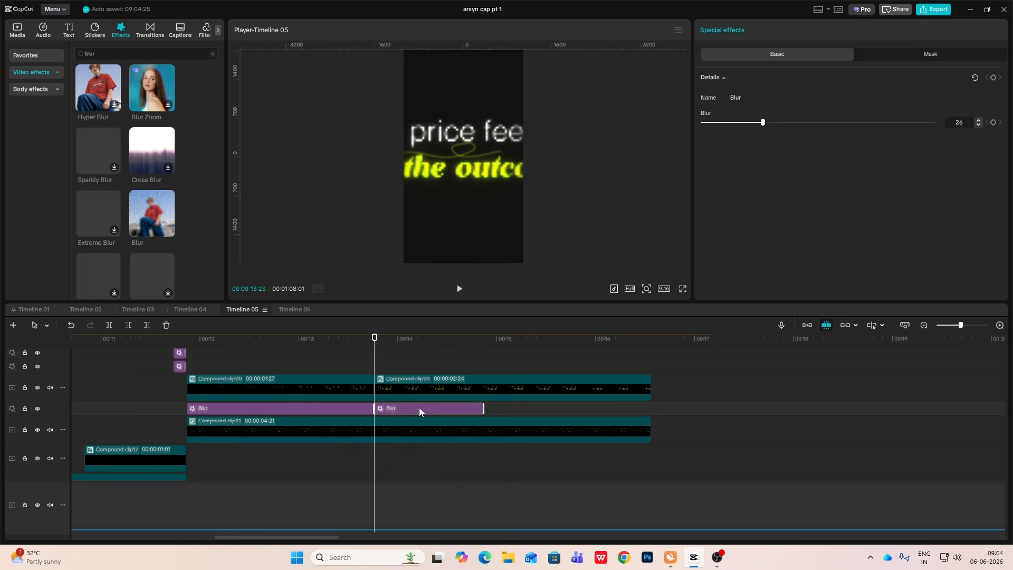
key("Delete")
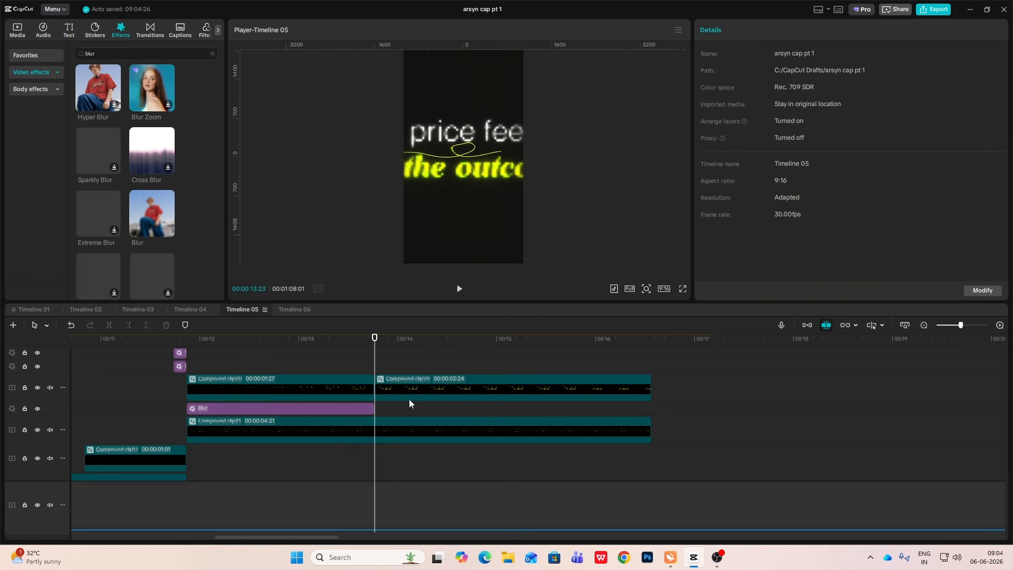
Step: Apply a Blur effect directly to the enlarged caption segment with a strength of 8 and preview the result
left_click_drag(151, 204, 419, 387)
left_click_drag(826, 122, 727, 127)
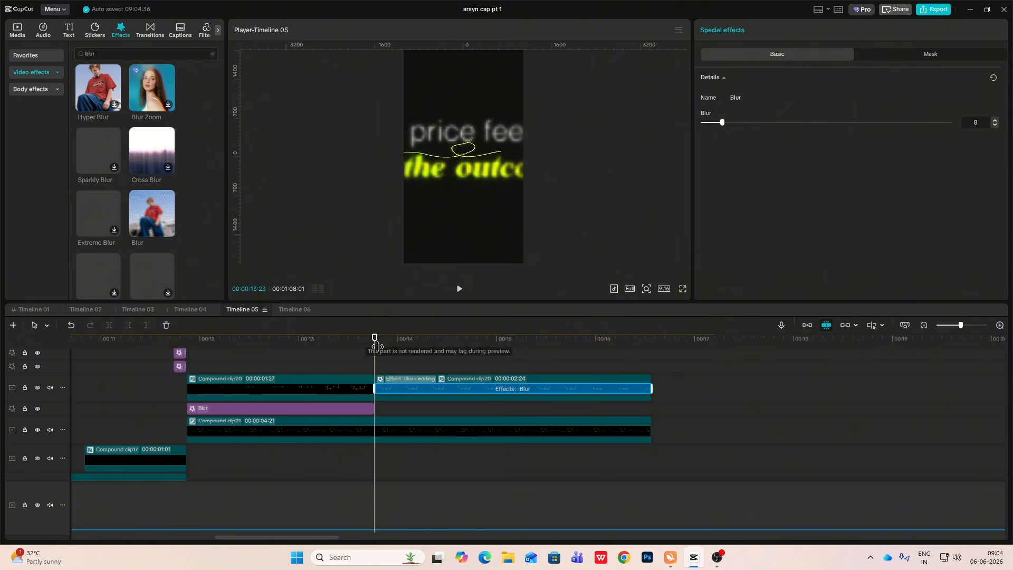
left_click(356, 359)
key("space")
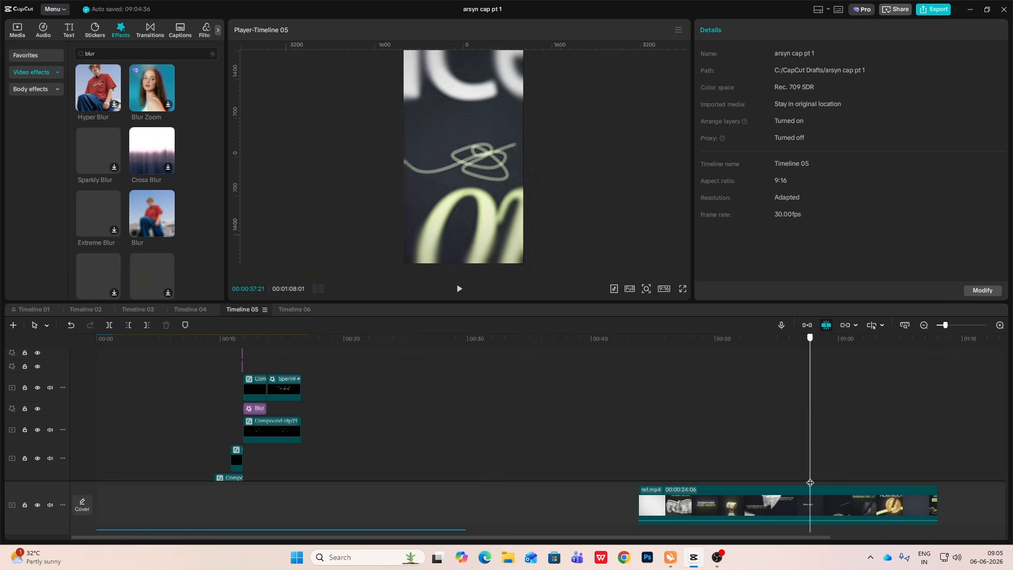
Step: Check the reference zoom, then keyframe the enlarged caption's transform at 00:00:13:23 and increase its scale at 00:00:14:22
left_click_drag(810, 483, 821, 488)
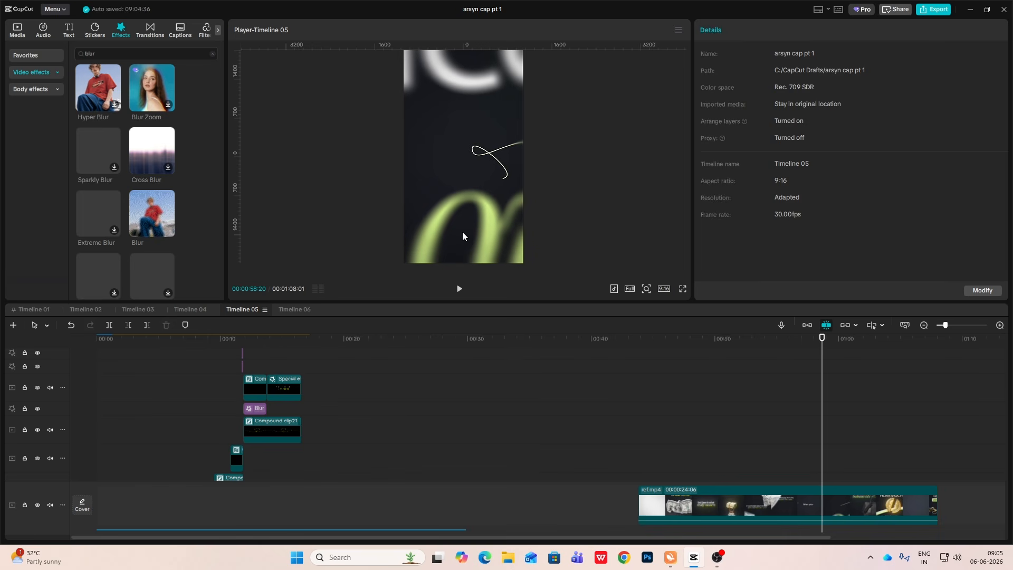
left_click(267, 367)
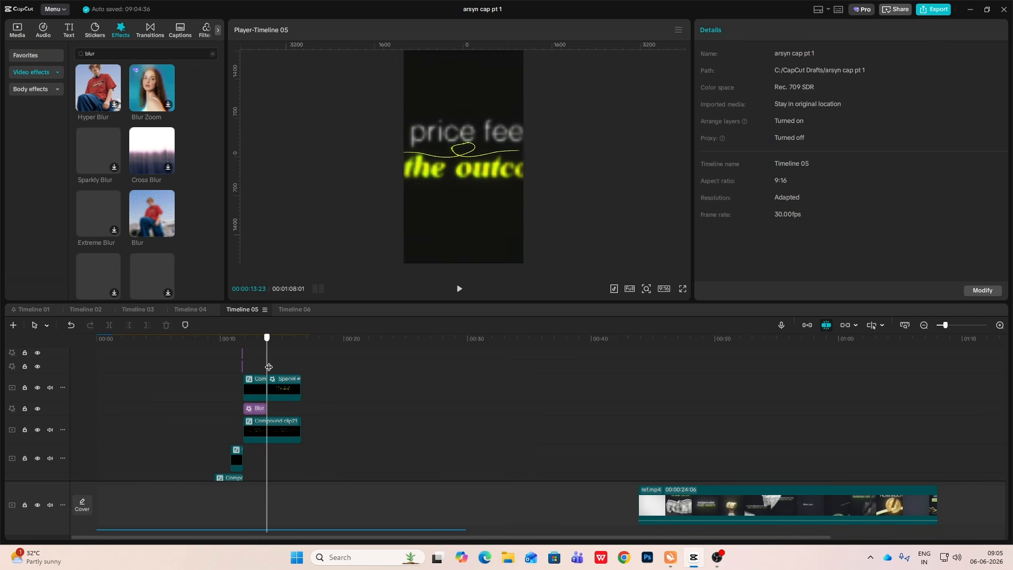
left_click(999, 325)
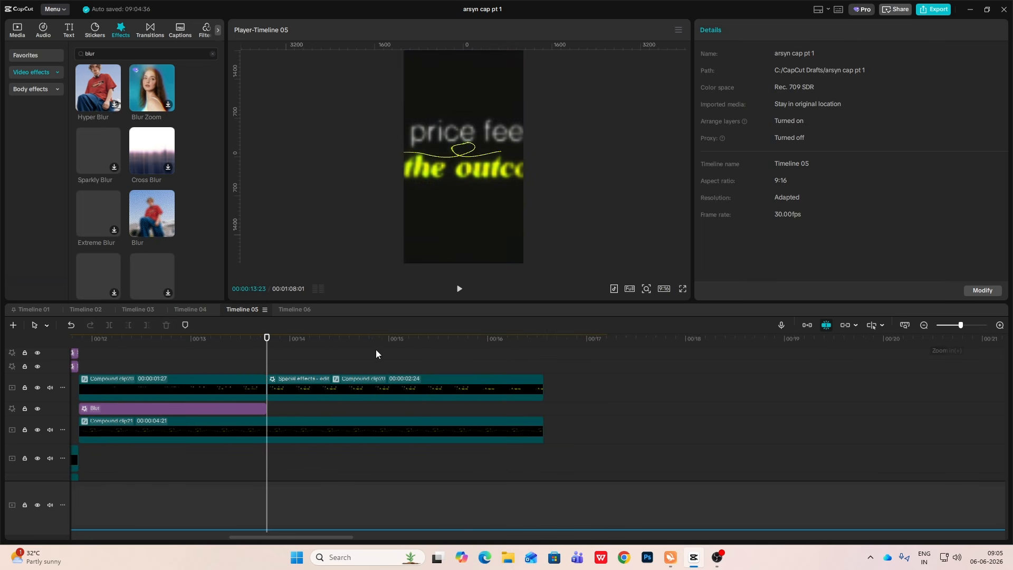
left_click(292, 388)
left_click(993, 111)
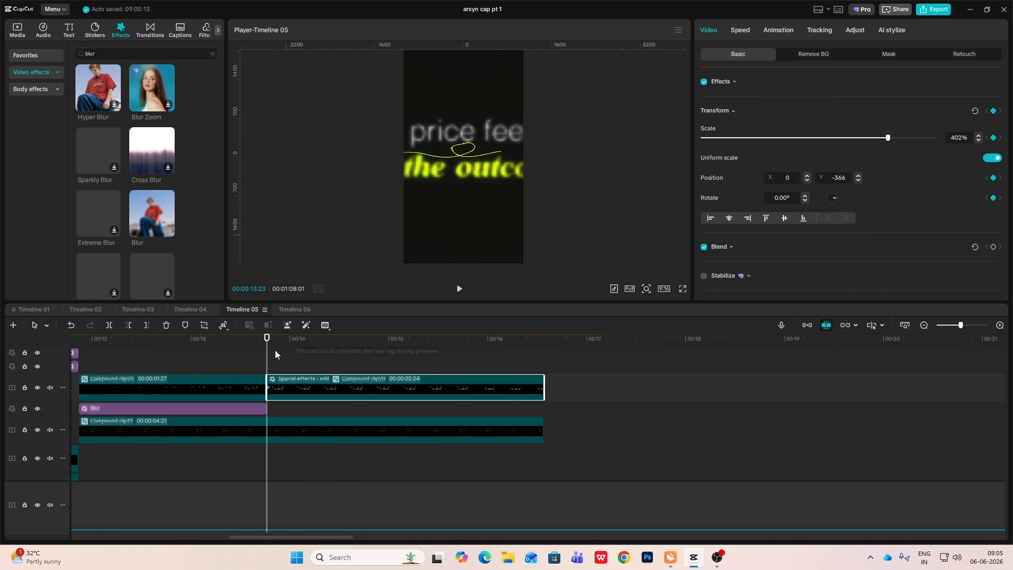
left_click_drag(271, 352, 363, 351)
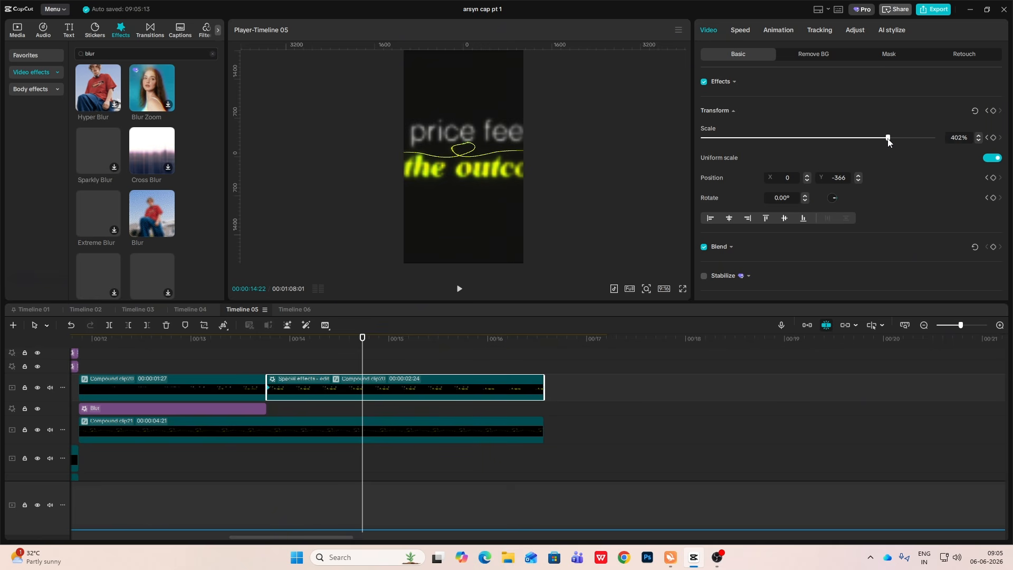
left_click_drag(888, 138, 934, 153)
Step: Apply the Cubic Out preset curve to the enlarged caption segment's scale keyframes and preview the transition into it
left_click(308, 387)
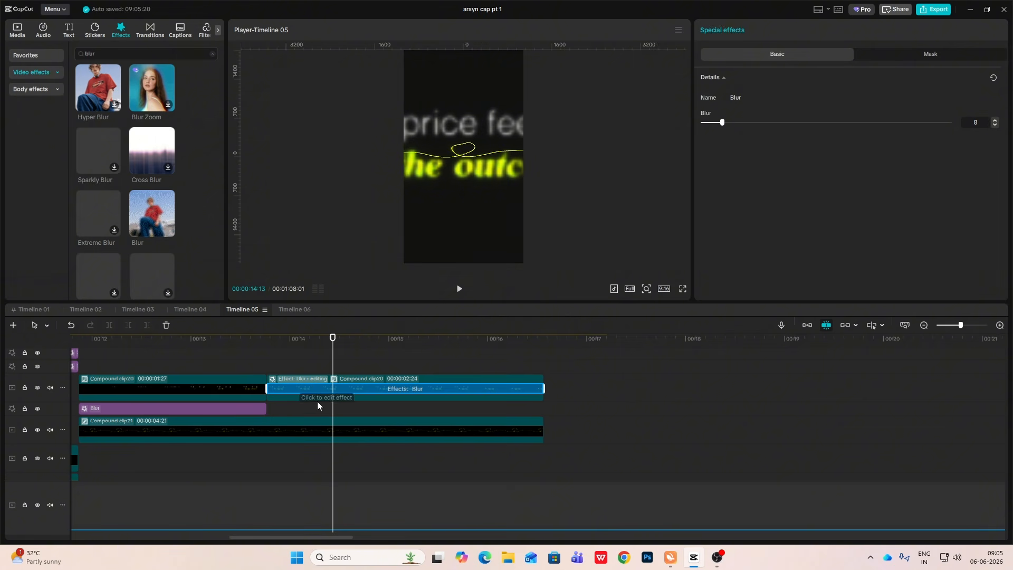
left_click(309, 398)
key("alt+k")
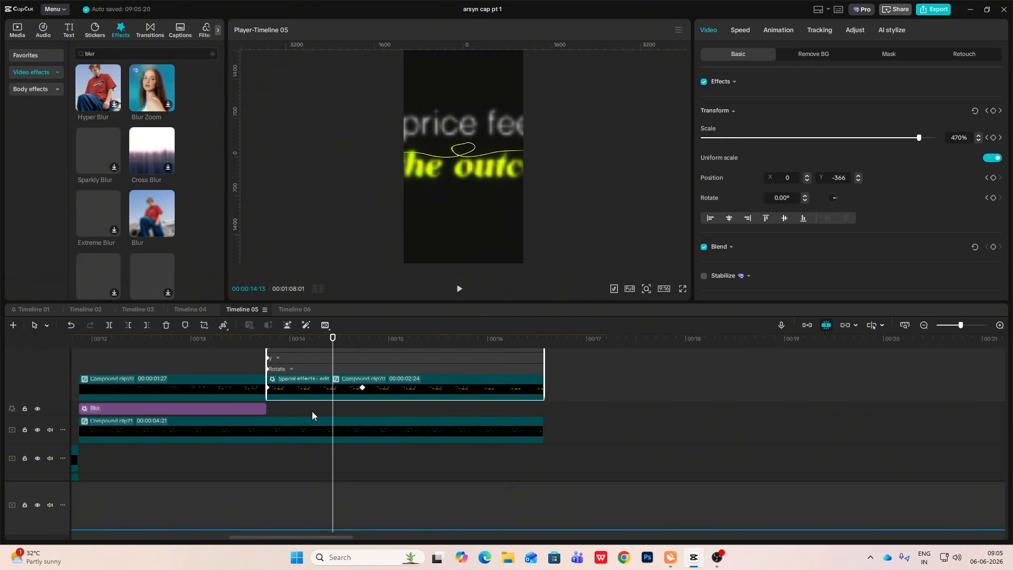
scroll(312, 410, "up", 3)
left_click(315, 368)
scroll(316, 369, "up", 2)
left_click(480, 385)
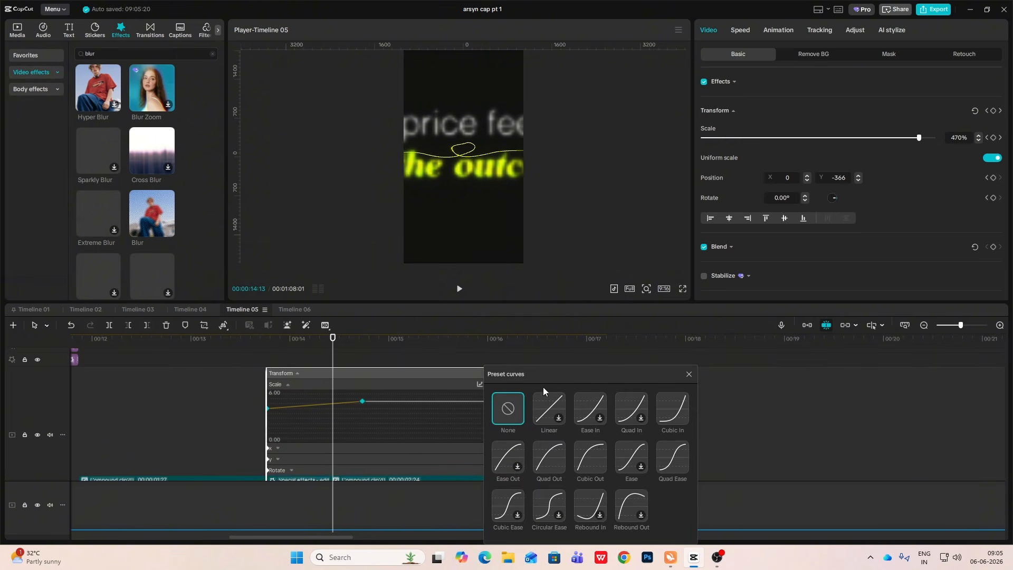
left_click(590, 456)
left_click(688, 374)
left_click(311, 446)
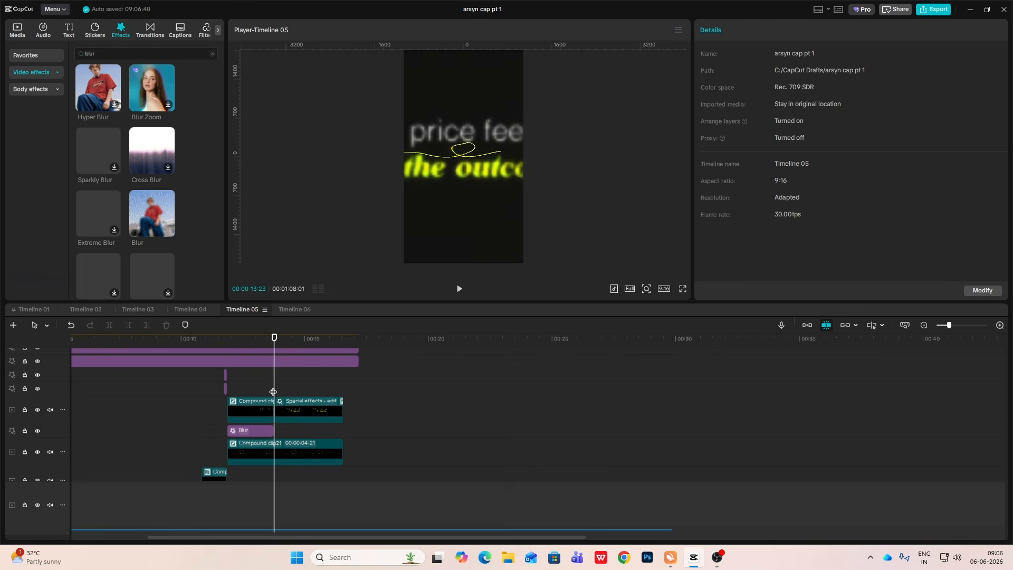
key("space")
left_click(255, 379)
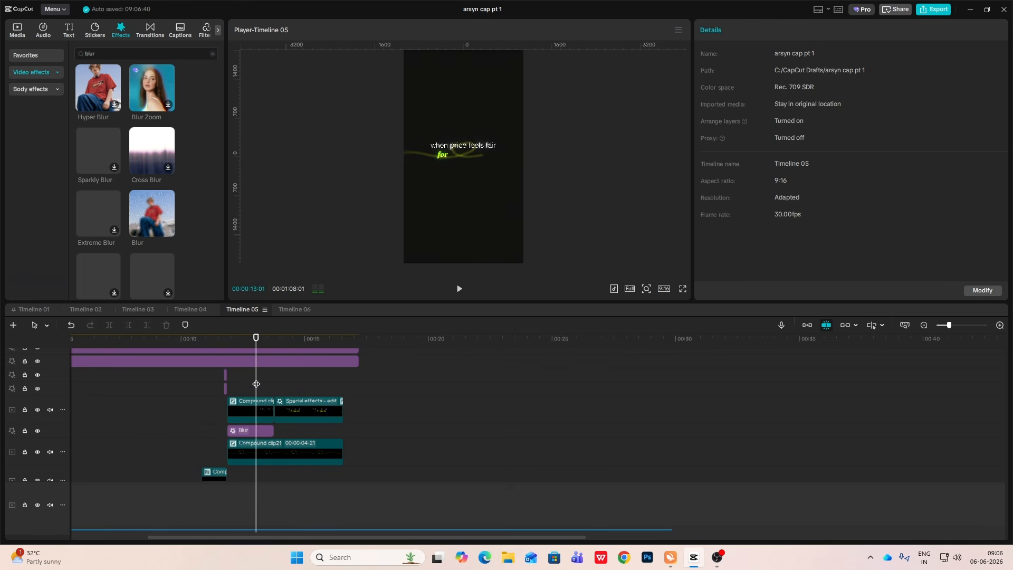
key("space")
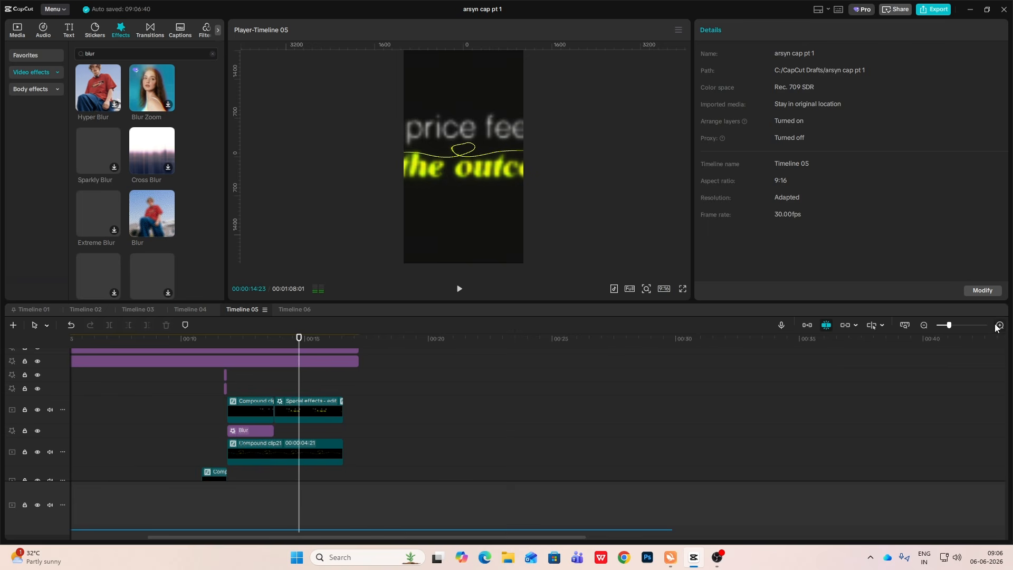
Step: Keyframe the first caption segment's transform at 00:00:13:01, then enlarge it to 114% at 00:00:13:22
scroll(350, 420, "up", 2)
left_click_drag(299, 410, 179, 372)
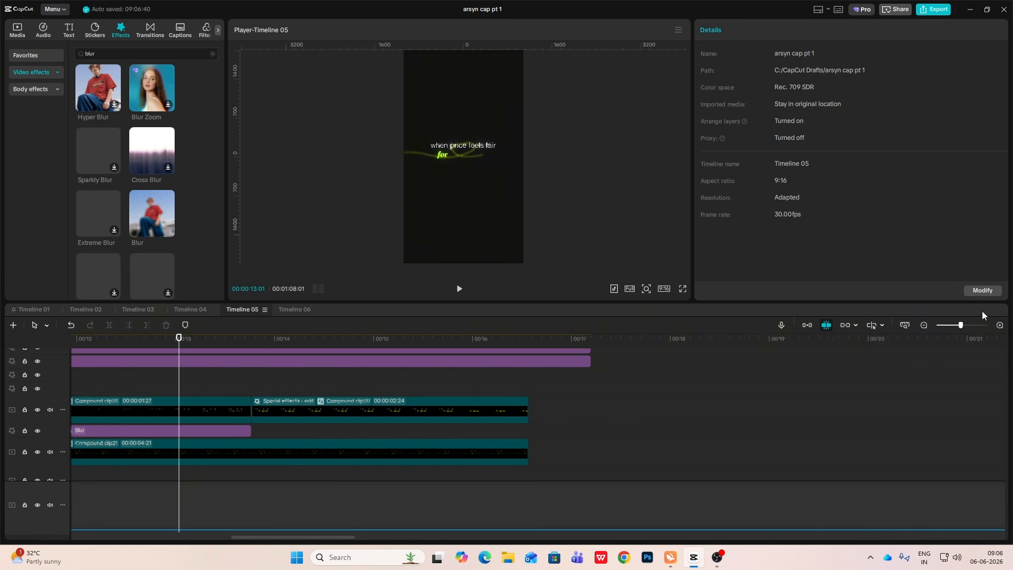
left_click(999, 324)
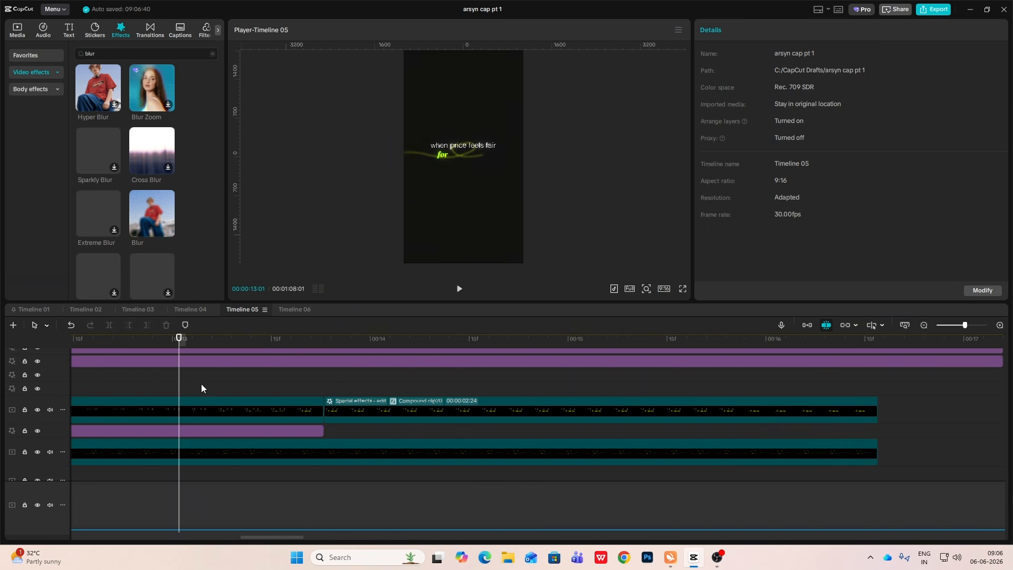
left_click(202, 404)
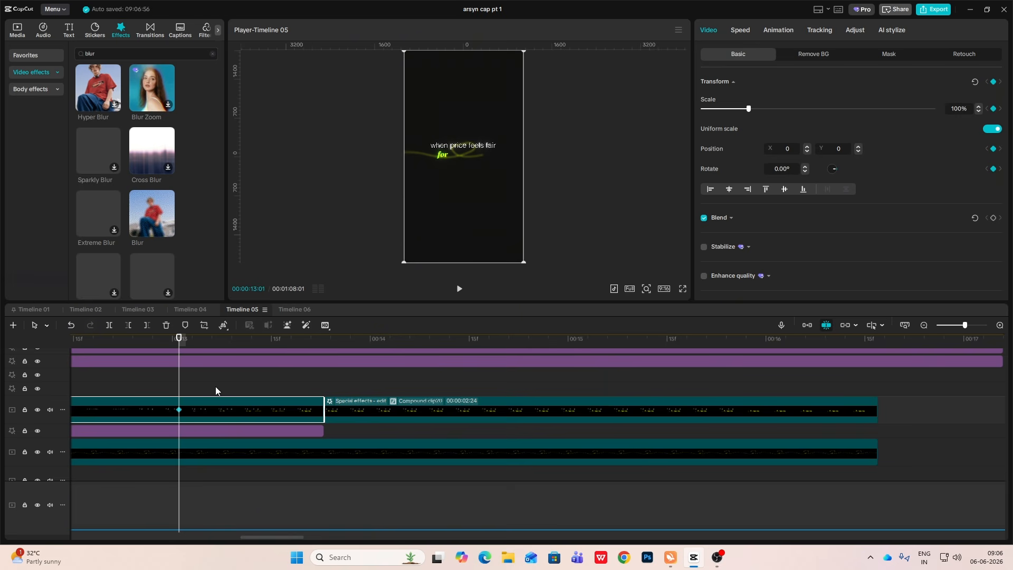
left_click_drag(182, 387, 317, 387)
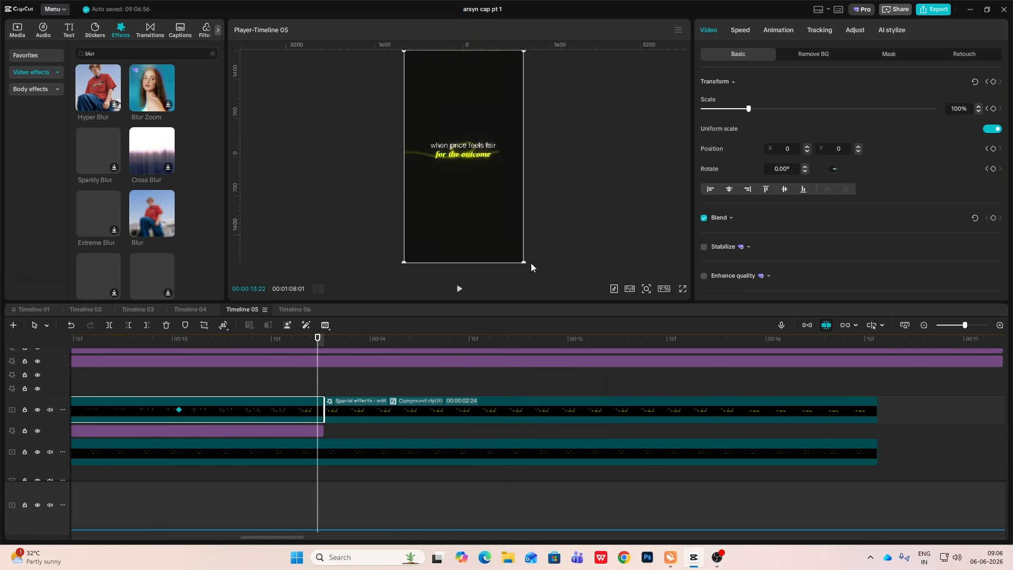
left_click_drag(523, 261, 542, 276)
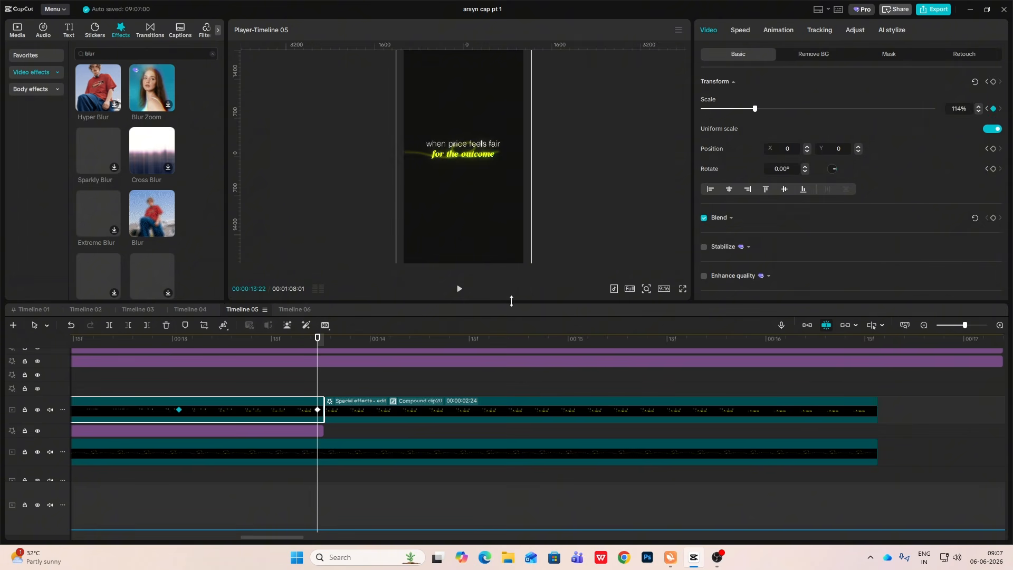
Step: Move the first scale keyframe of the first Compound clip20 segment to the segment's start and play back the zoom
left_click(157, 389)
key("space")
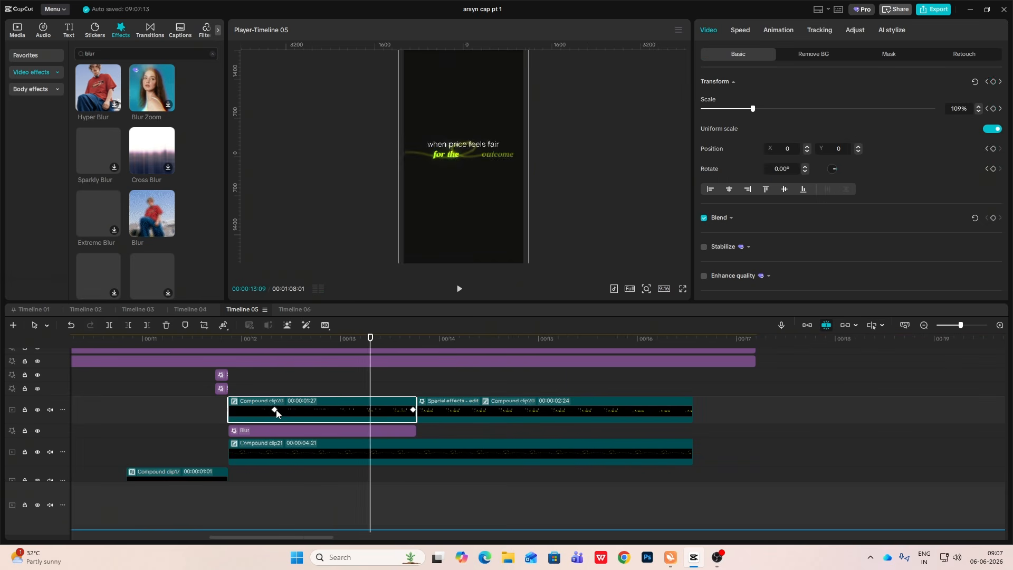
left_click(275, 412)
left_click(230, 410)
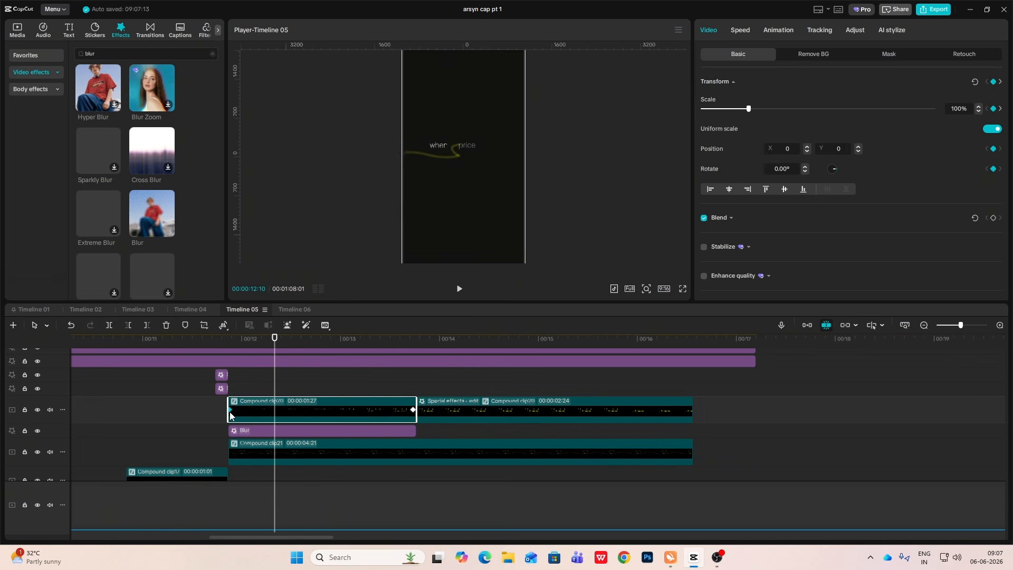
left_click(229, 392)
key("space")
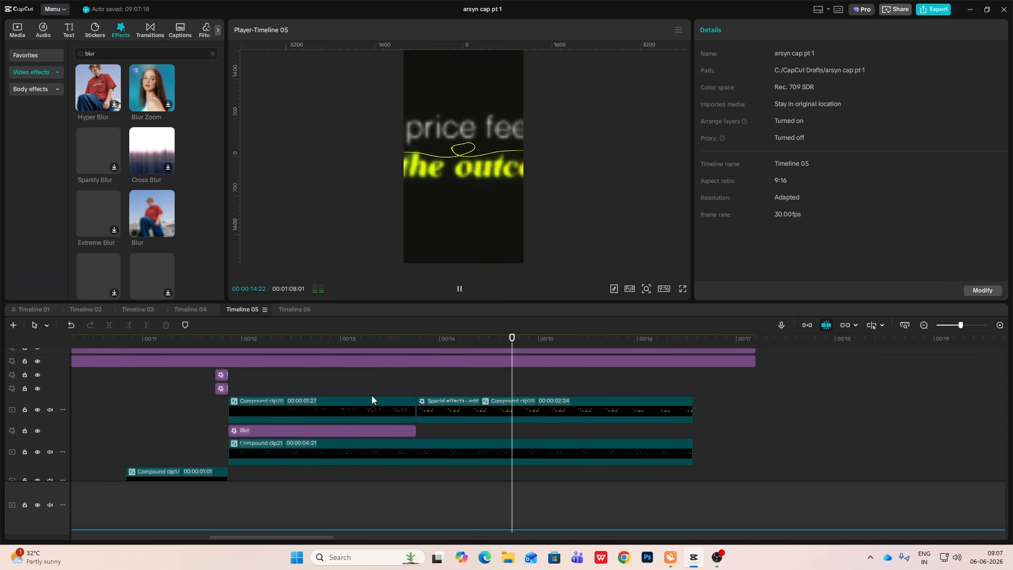
Step: Inside the second Compound clip20 segment, extend the lower Freeze clip to 00:00:05:22 and return to the main timeline
left_click(551, 406)
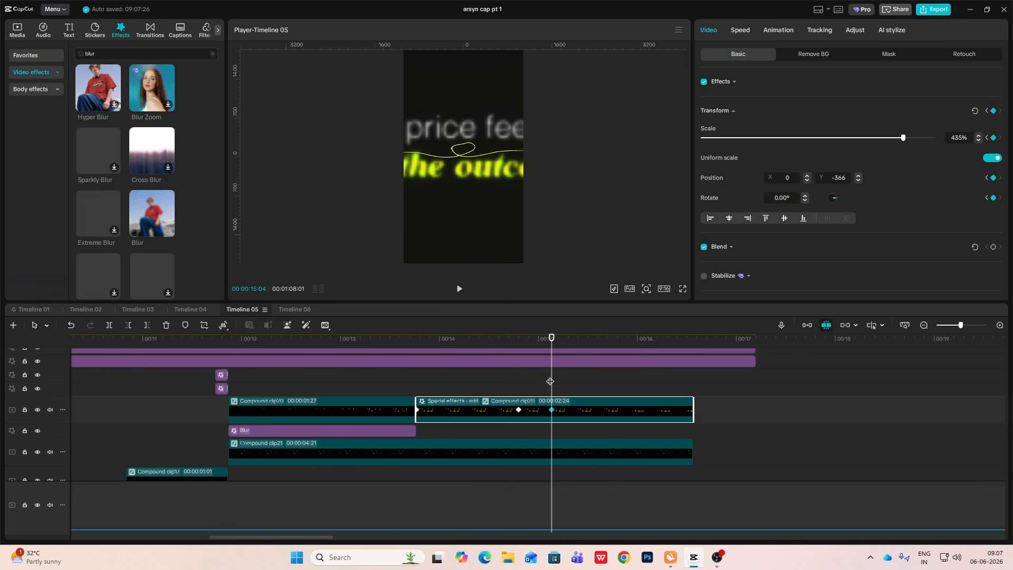
left_click_drag(549, 381, 624, 393)
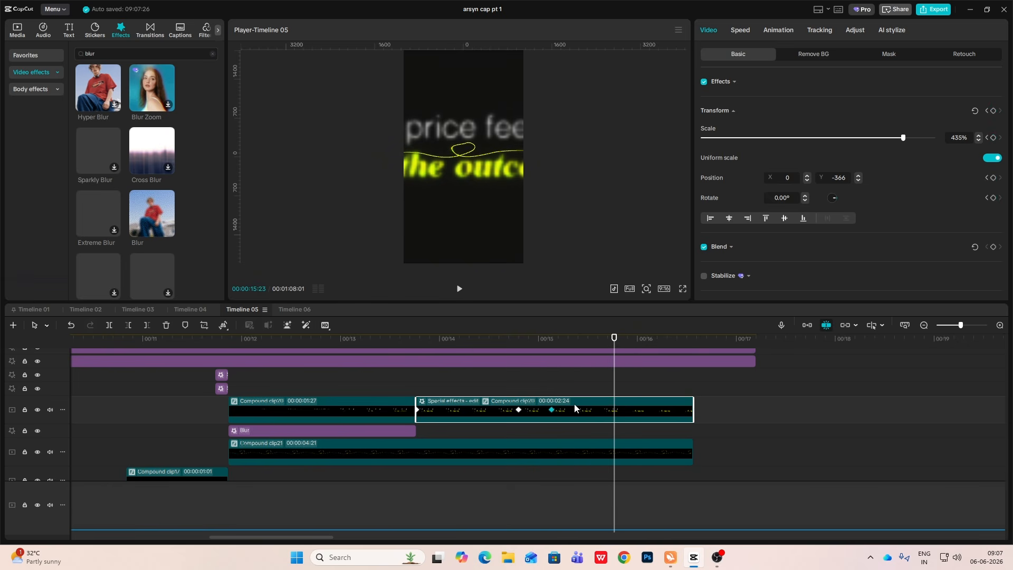
double_click(509, 405)
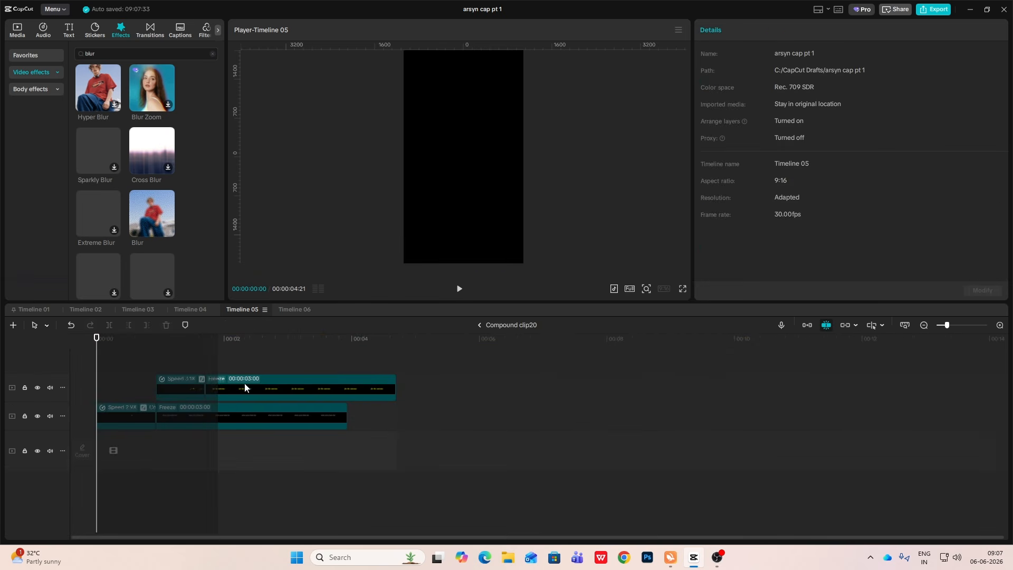
left_click_drag(182, 360, 522, 410)
left_click(346, 410)
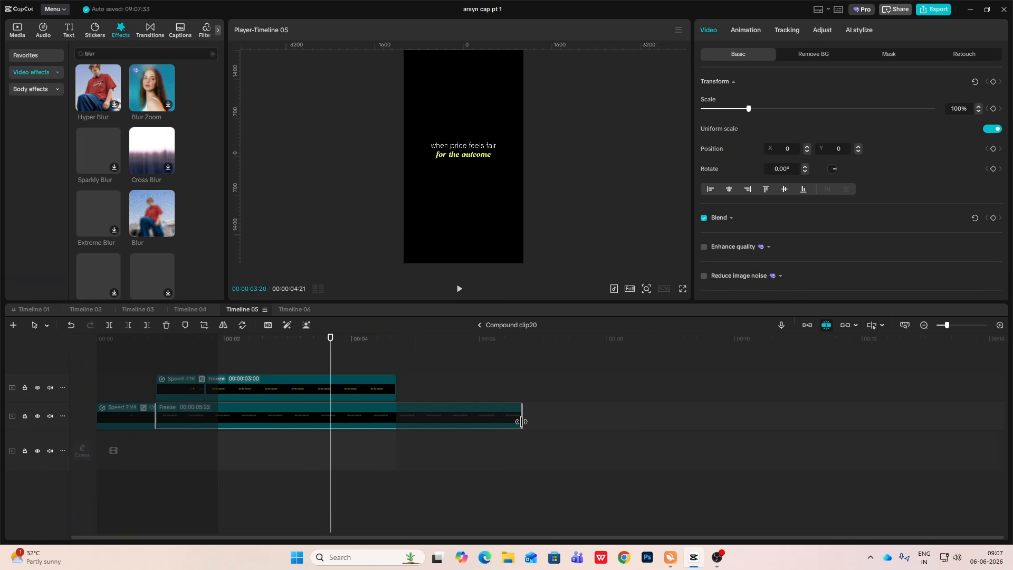
left_click(479, 325)
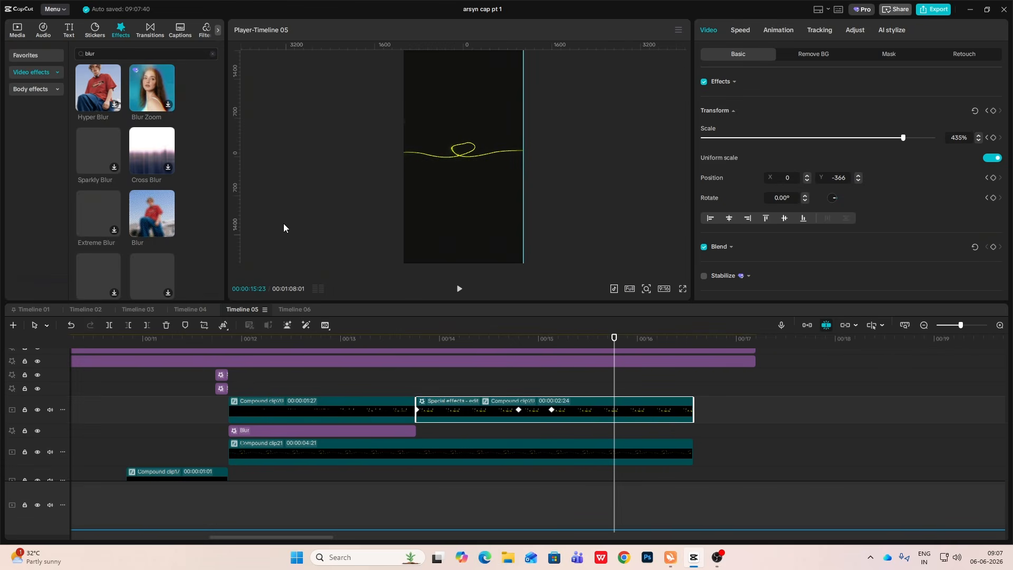
Step: Keyframe the second text segment off-frame at X -3617 at 00:00:15:23 and apply the Cubic Out curve to its X position
left_click(623, 454)
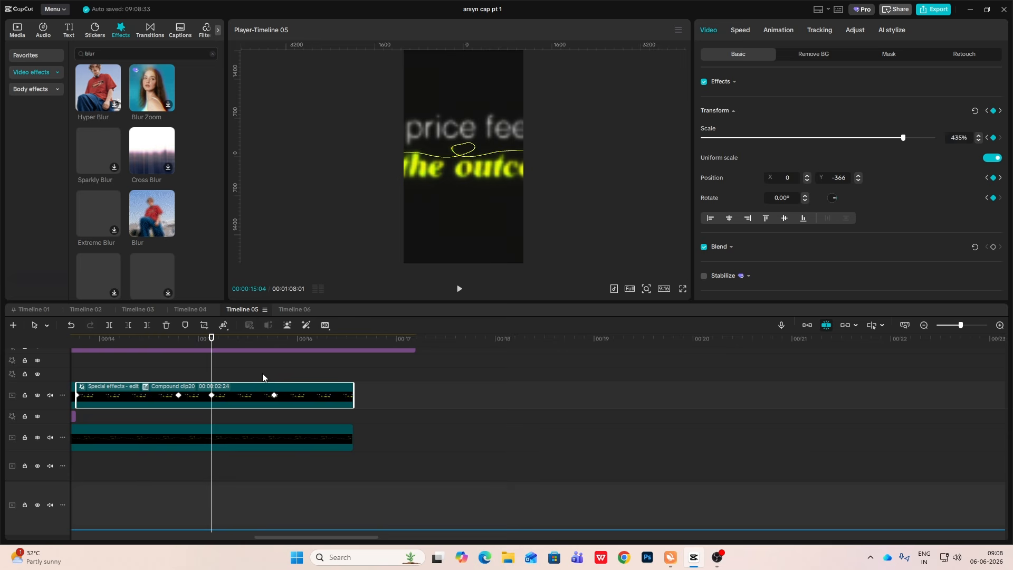
scroll(232, 406, "up", 2)
left_click(236, 427)
left_click(243, 408)
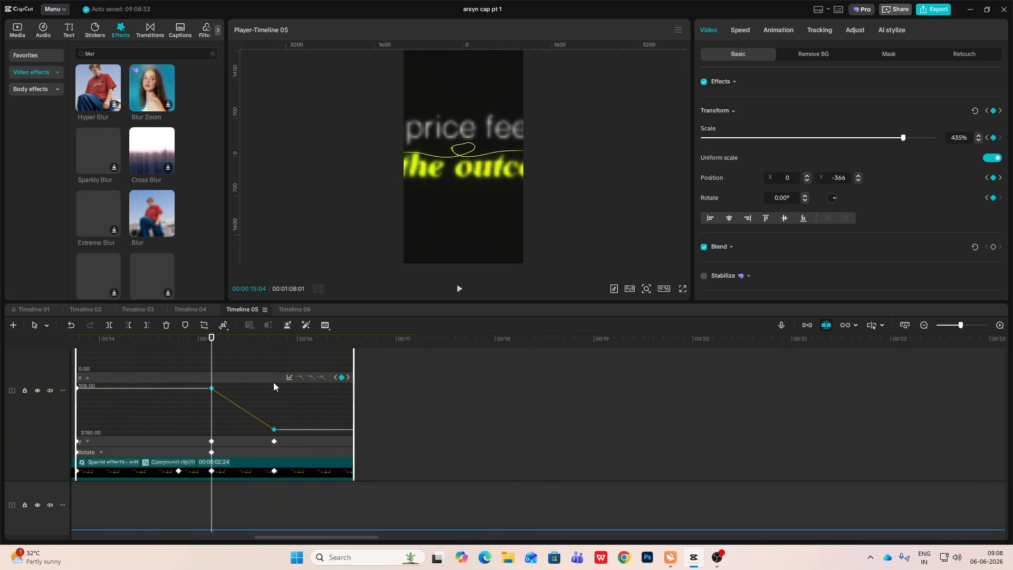
left_click(288, 377)
left_click(409, 462)
left_click(494, 372)
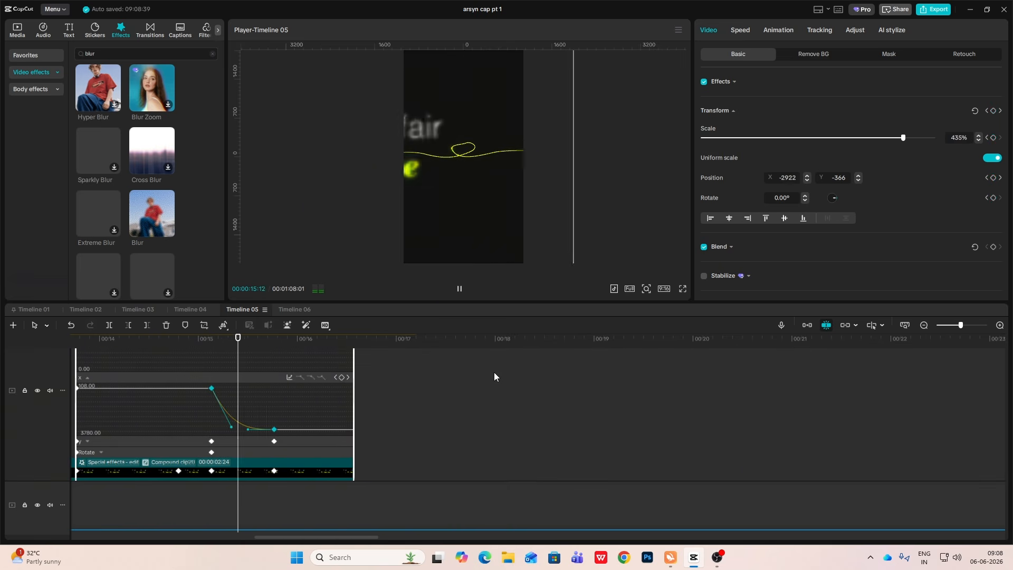
Step: Move the second text segment's last position keyframe close to the segment's end and play back the slide-out
left_click(237, 442)
key("alt+k")
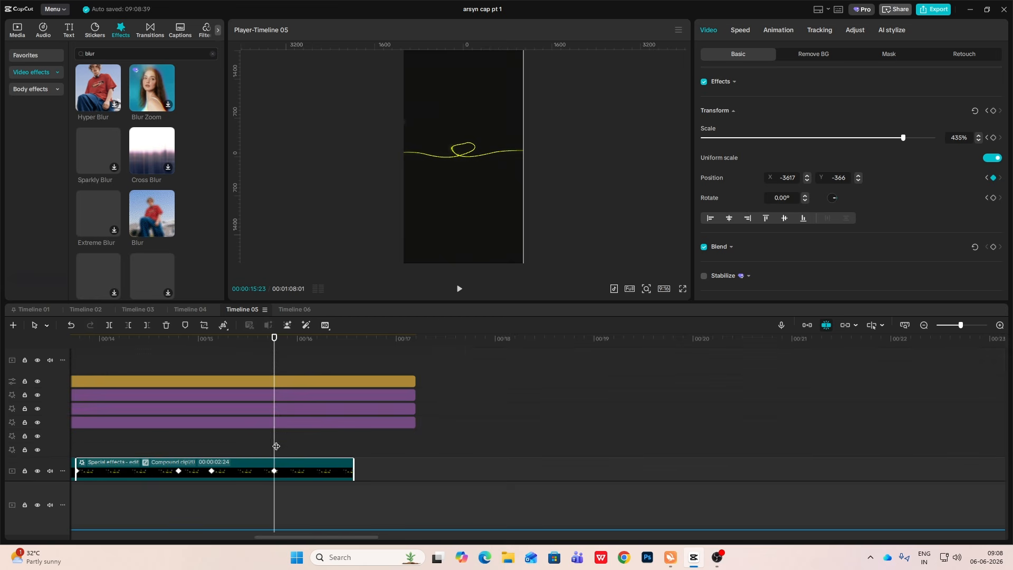
scroll(281, 455, "down", 1)
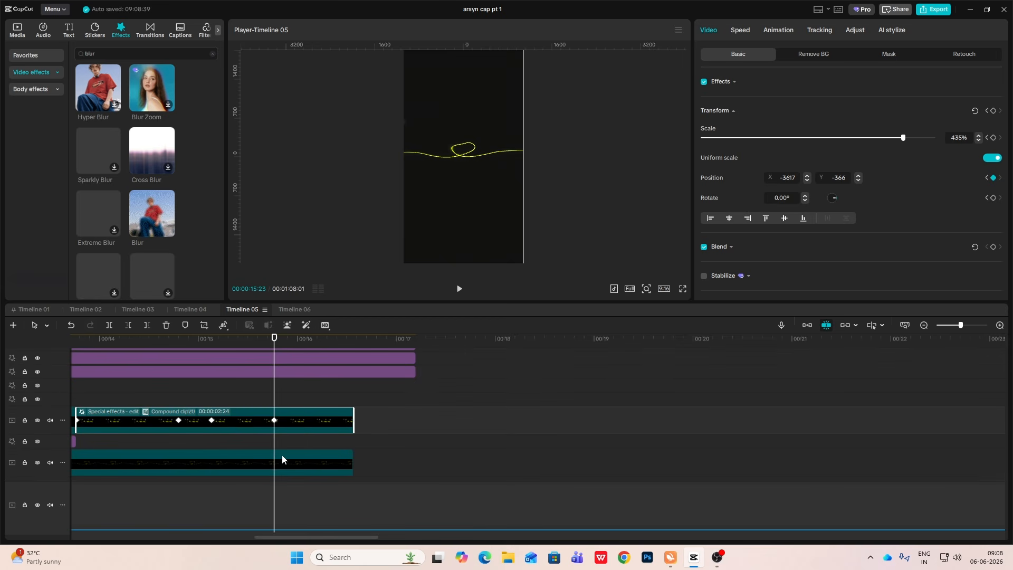
left_click(217, 397)
key("space")
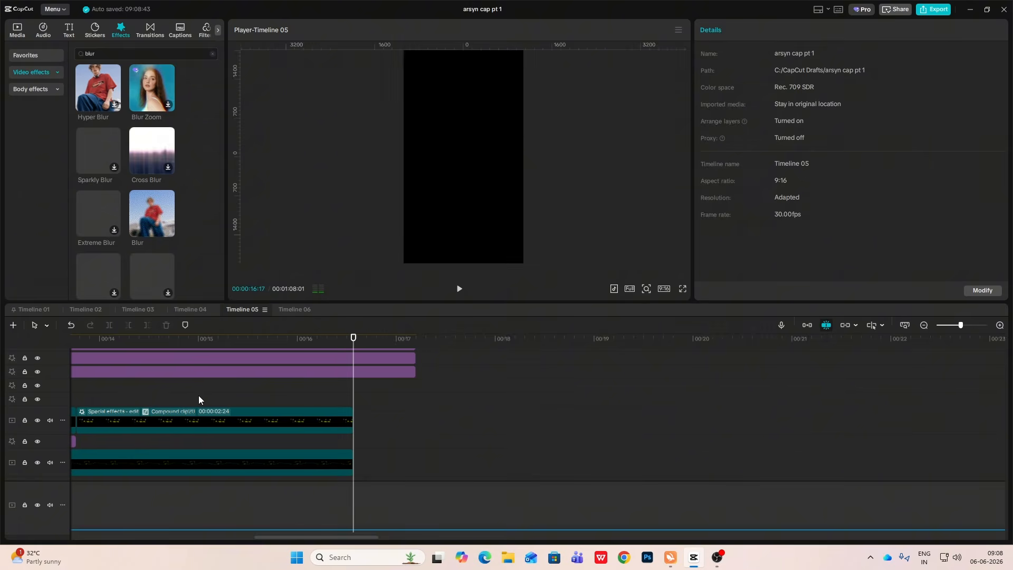
left_click(198, 394)
scroll(249, 393, "down", 2)
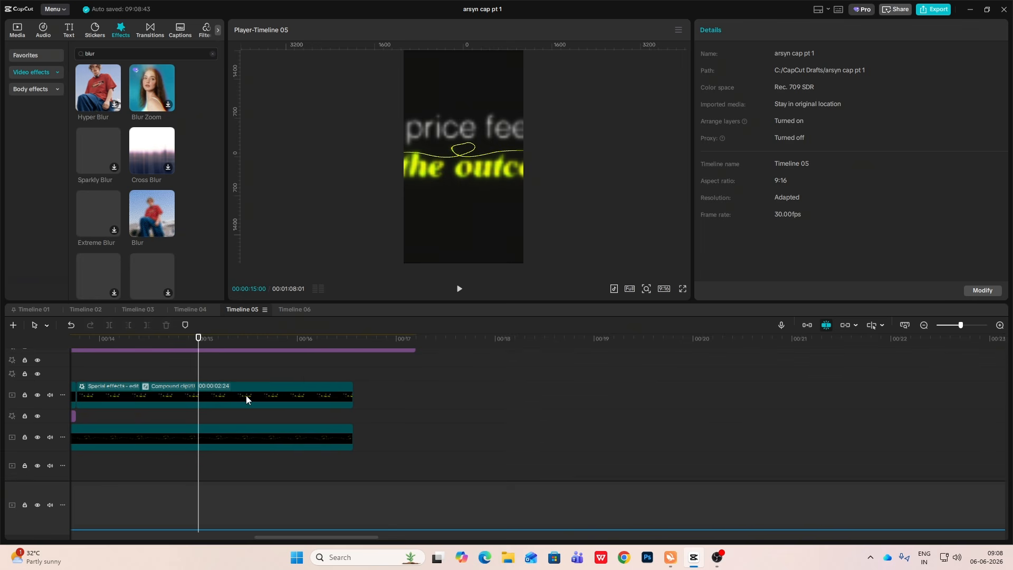
Step: Convert the curved line clip beneath the text into a new compound clip
left_click(196, 406)
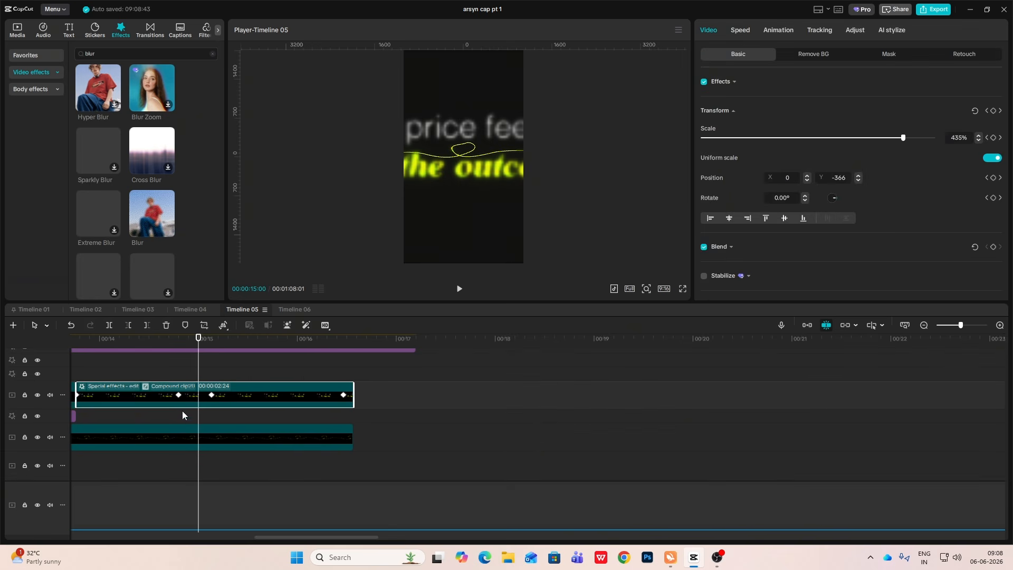
left_click_drag(180, 415, 261, 415)
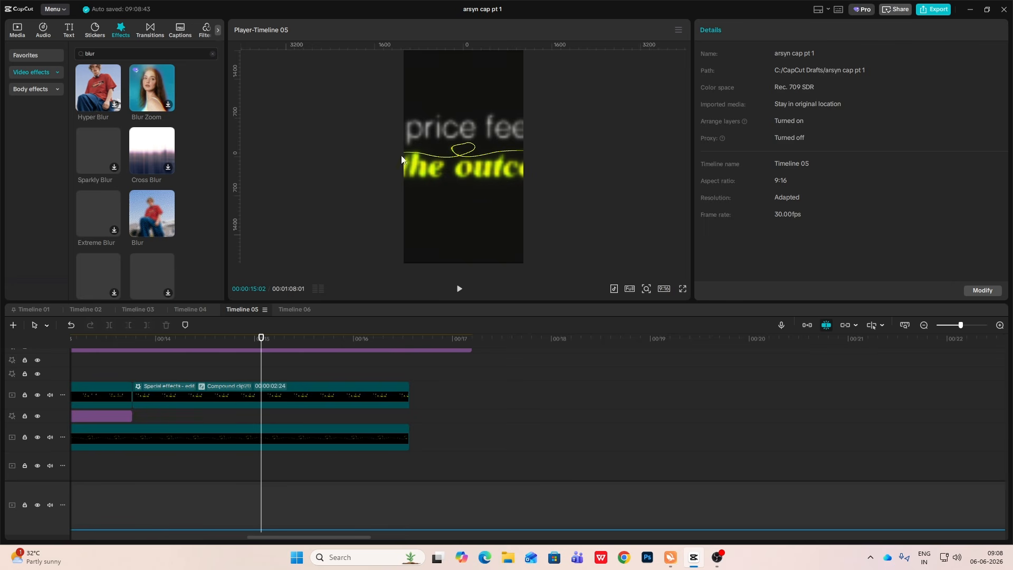
left_click(264, 432)
scroll(330, 432, "left", 5)
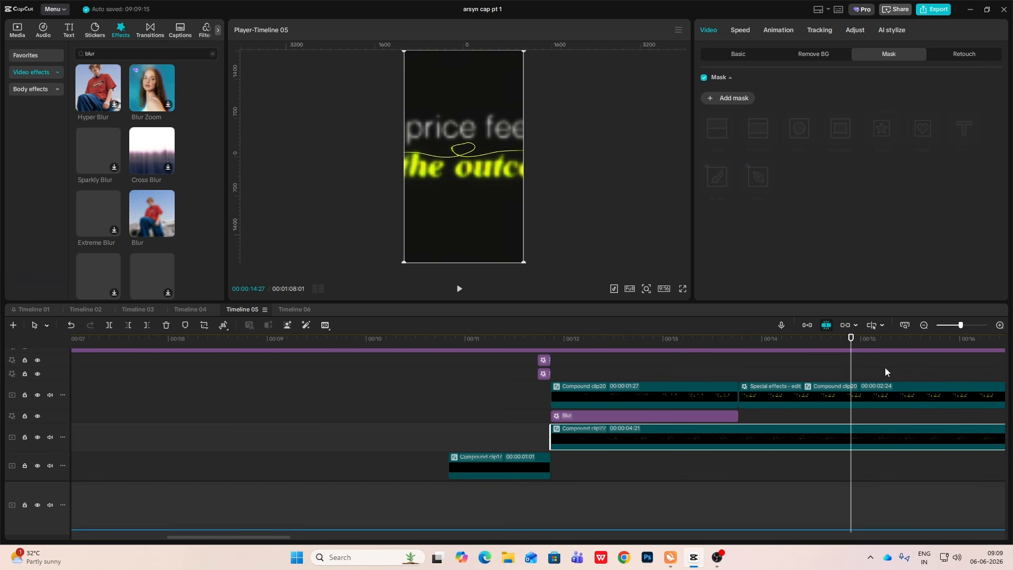
Step: Add a Split mask to the line clip at 00:00:15:04, rotated 90° at X -540, Y -42, and keyframe its settings
left_click(923, 325)
left_click(803, 410)
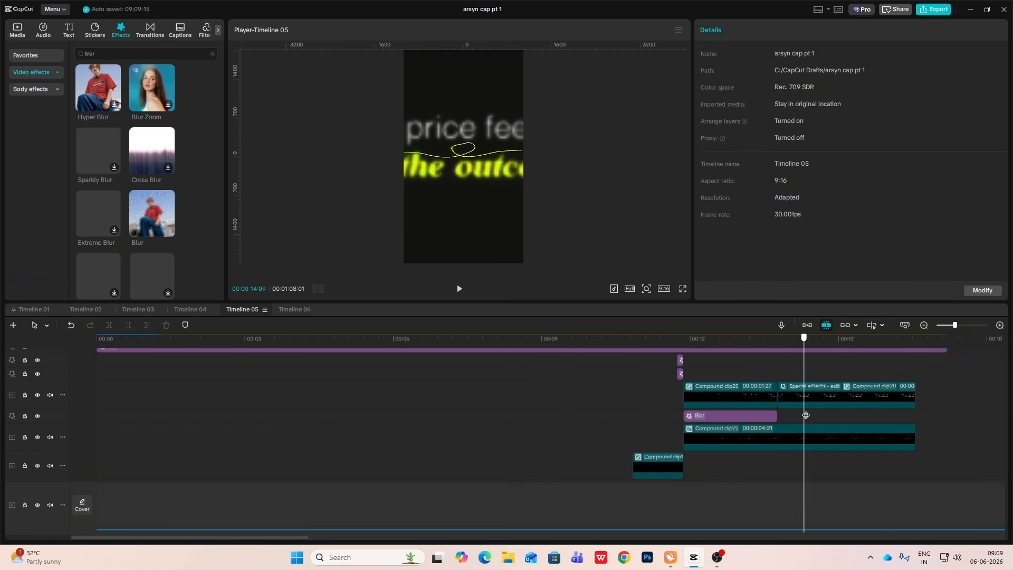
left_click(843, 437)
left_click(838, 393)
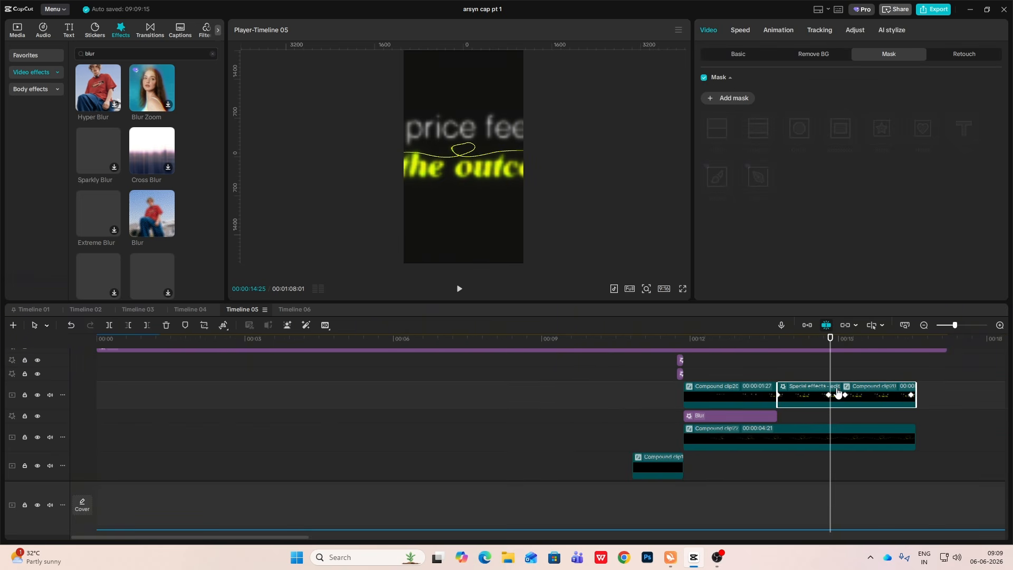
left_click(855, 441)
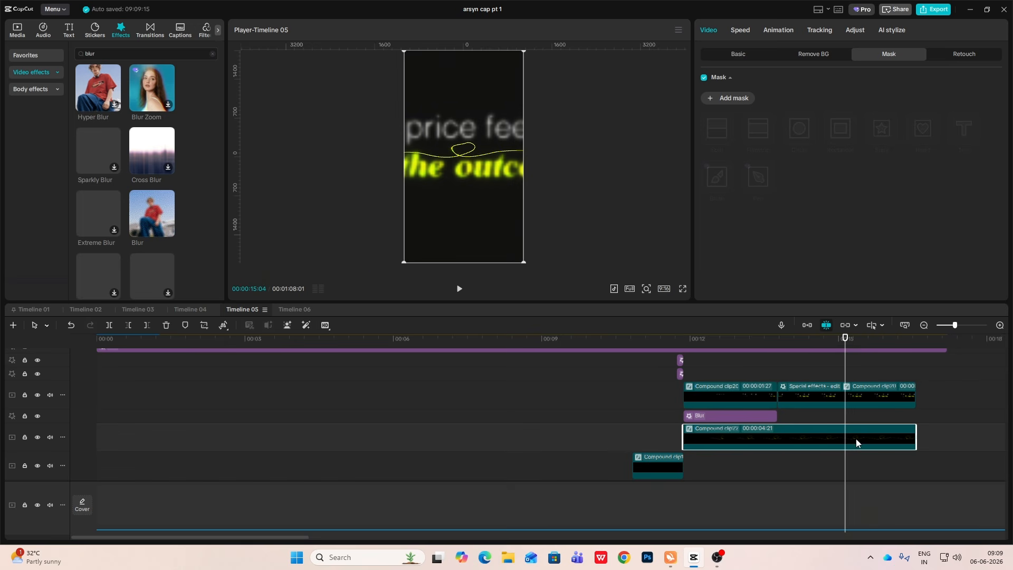
left_click(709, 101)
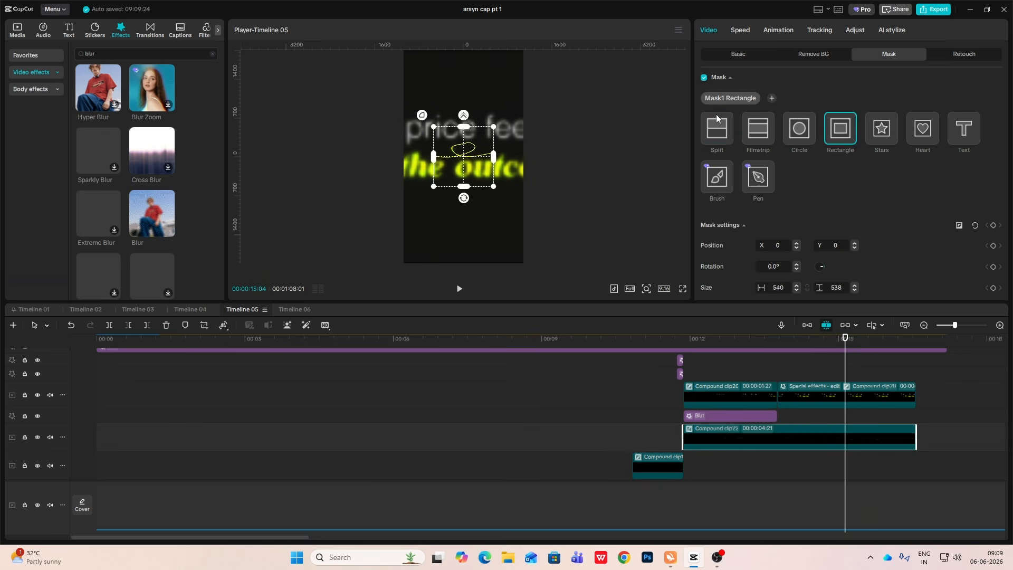
left_click_drag(463, 174, 295, 173)
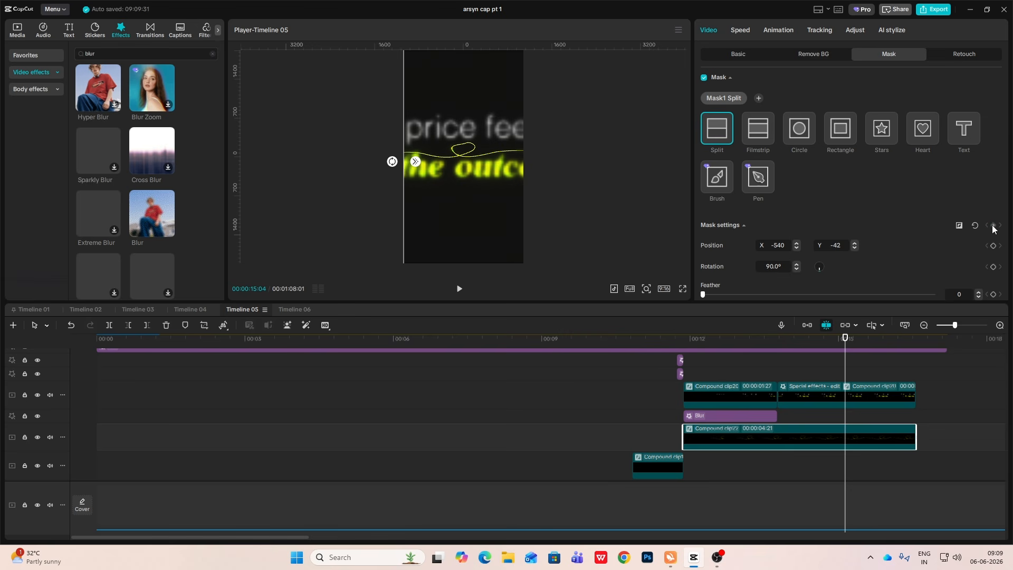
Step: Keyframe the Split mask at X 540, Y -104 at 00:00:16:12 and apply the Cubic Out curve to its X position
left_click_drag(847, 373, 907, 397)
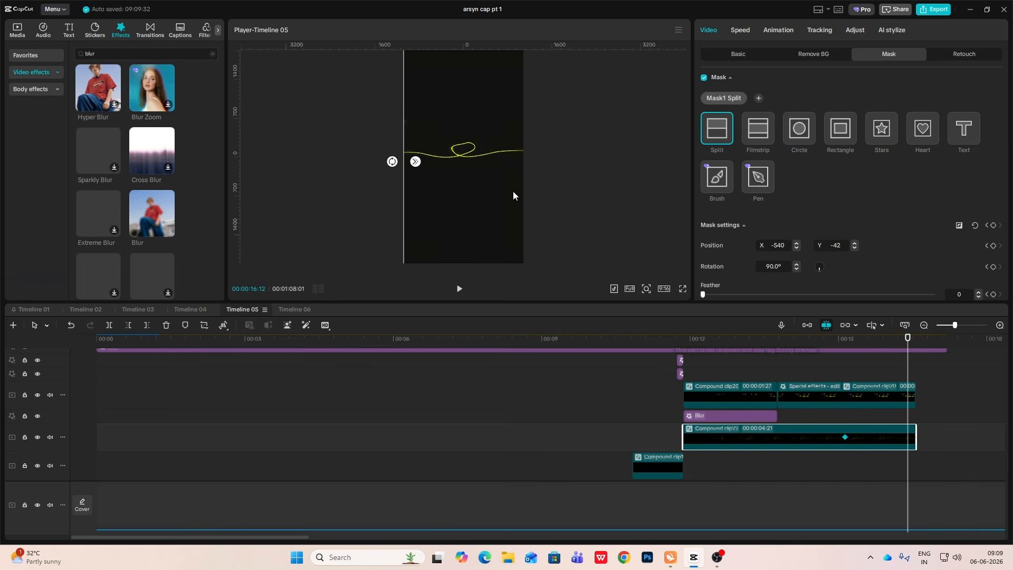
left_click_drag(404, 179, 529, 185)
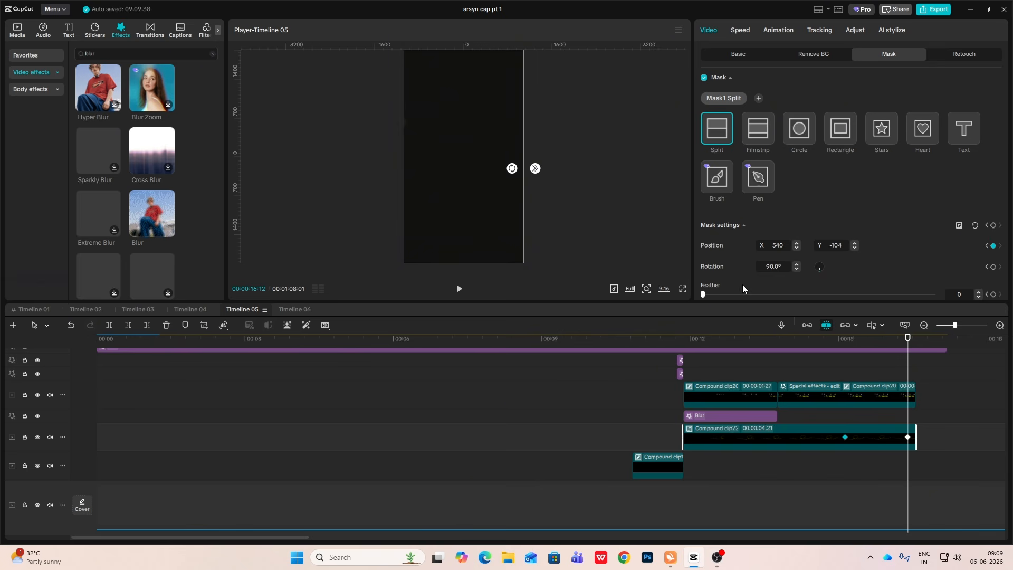
key("alt+k")
scroll(889, 422, "up", 2)
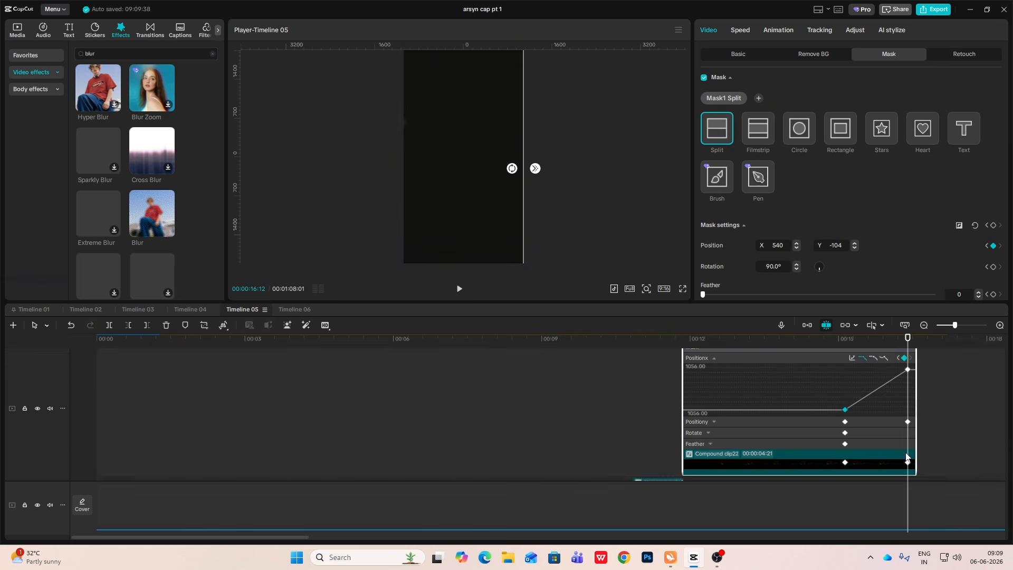
left_click(851, 383)
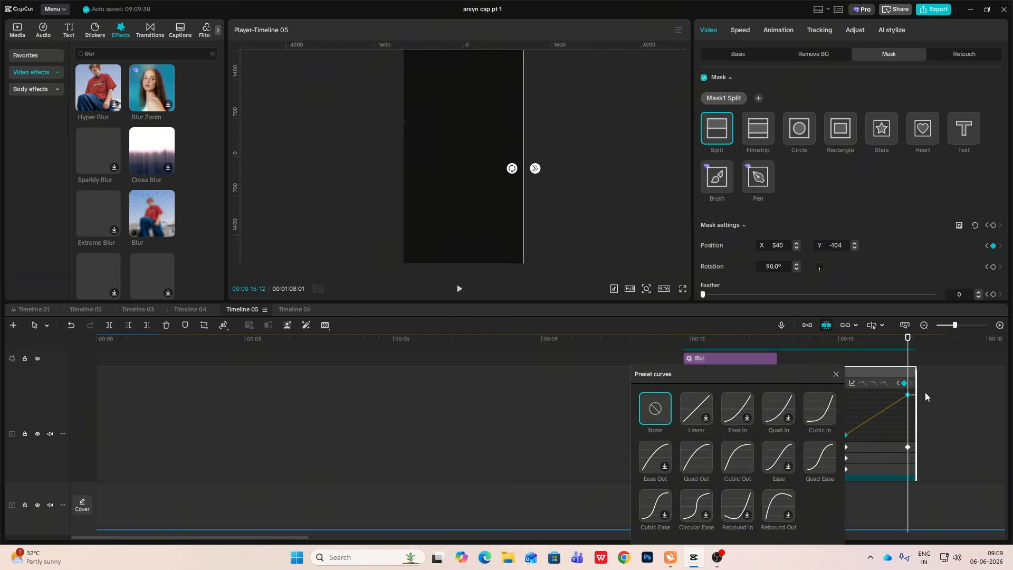
left_click(743, 458)
key("space")
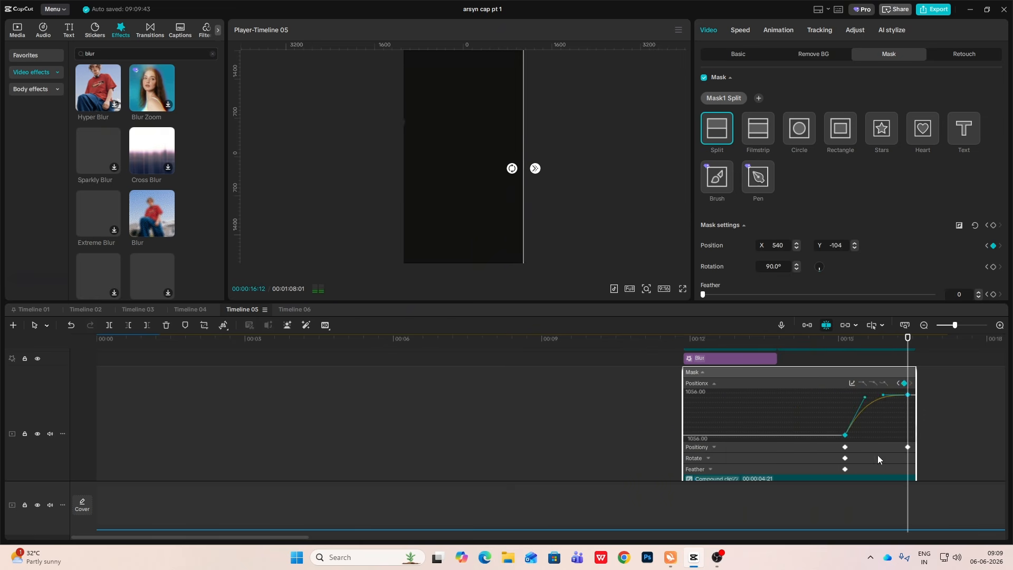
key("alt+k")
Step: Play back the line wipe with the text slide-out and compare it with the ref.mp4 reference clip
left_click(815, 421)
key("space")
scroll(881, 415, "down", 3)
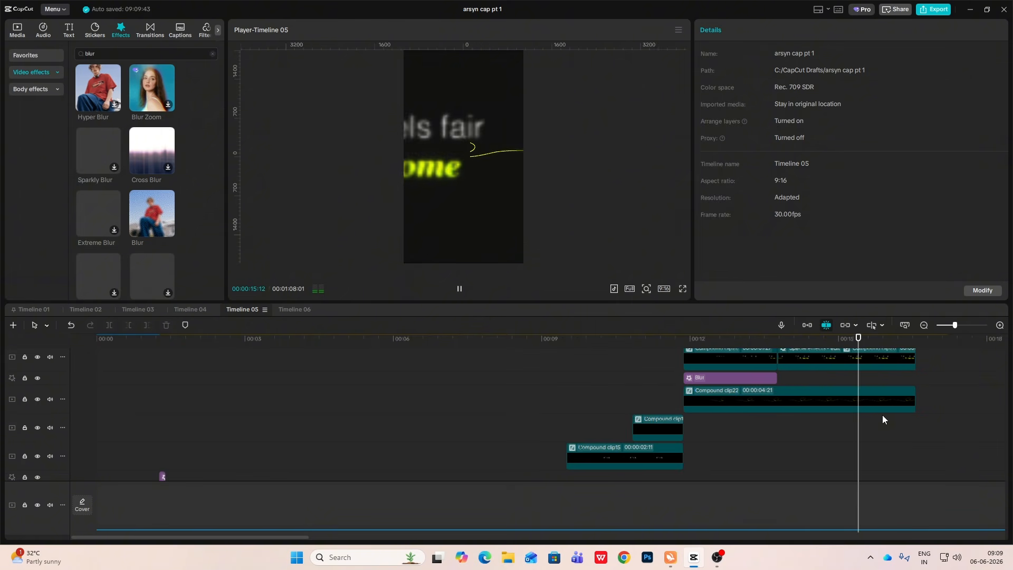
scroll(876, 419, "up", 1)
left_click(862, 423)
scroll(862, 423, "down", 5)
left_click(380, 426)
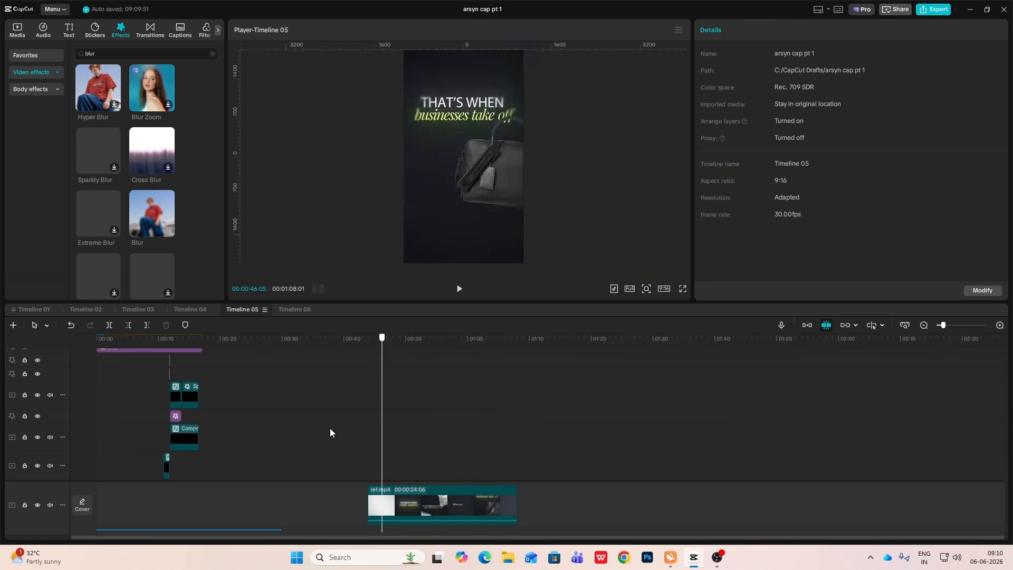
left_click(210, 423)
left_click(190, 421)
left_click(182, 419)
left_click(1004, 326)
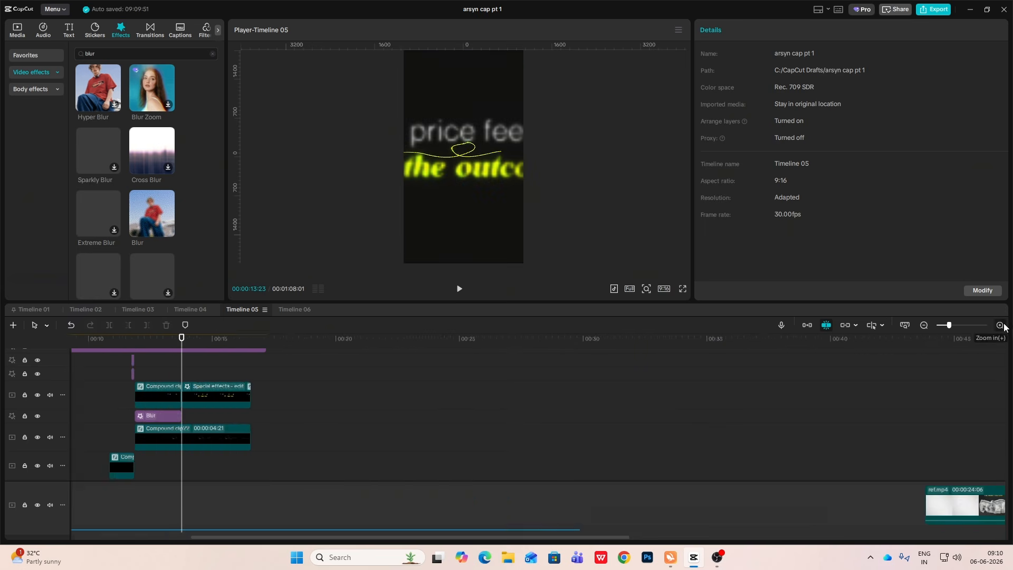
mouse_move(162, 372)
left_mouse_down()
mouse_move(140, 378)
mouse_move(173, 387)
left_mouse_up()
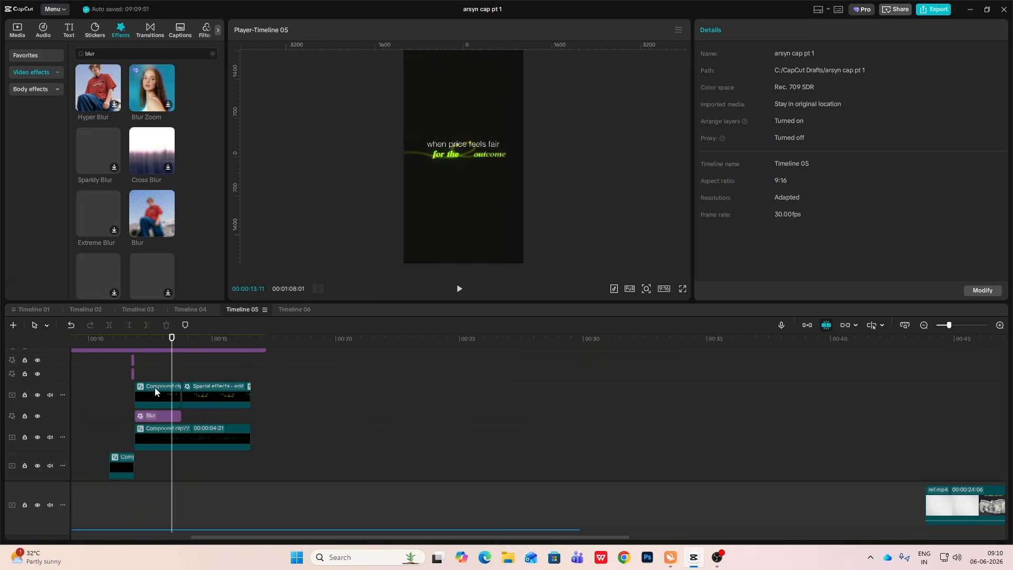
Step: Open the nested Compound clip18 to inspect the "when price feels fair" text settings and return to the main timeline
double_click(156, 391)
double_click(116, 406)
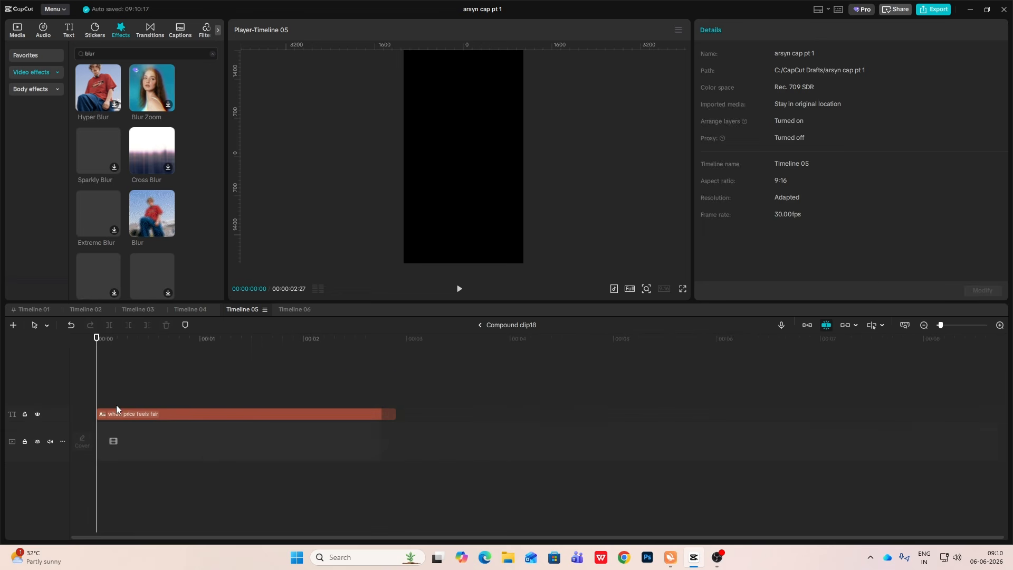
left_click(140, 414)
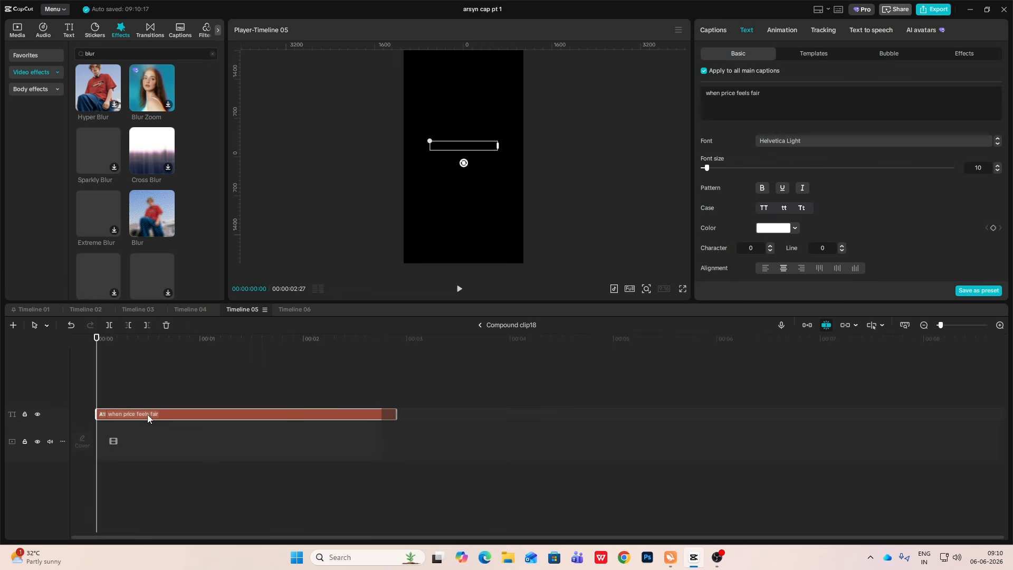
left_click(476, 326)
left_click(479, 325)
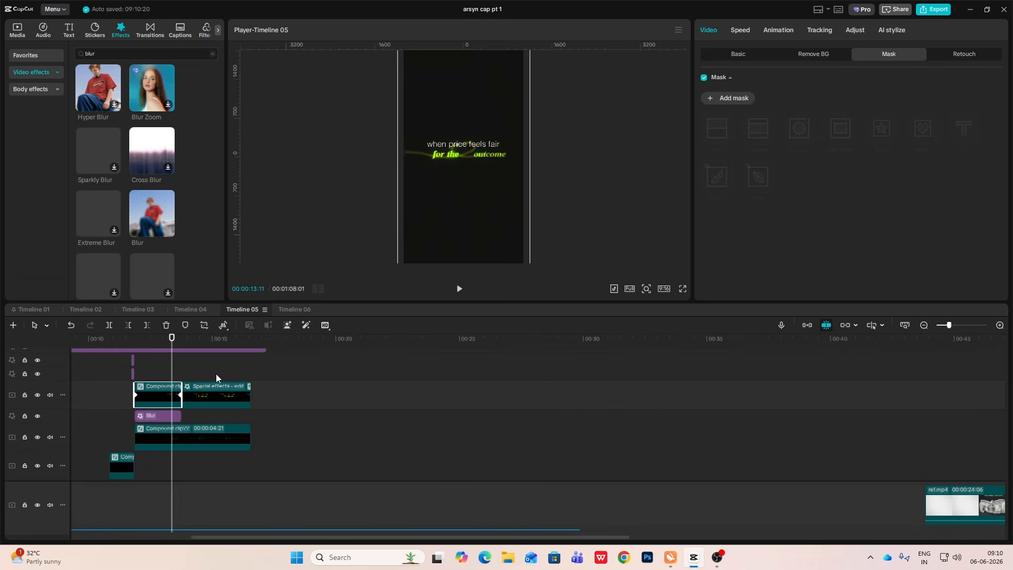
Step: Place a copy of the "when price feels fair" text clip at about 00:00:15 and change its text to "THAT'S WHEN"
left_click(197, 363)
key("space")
key("space")
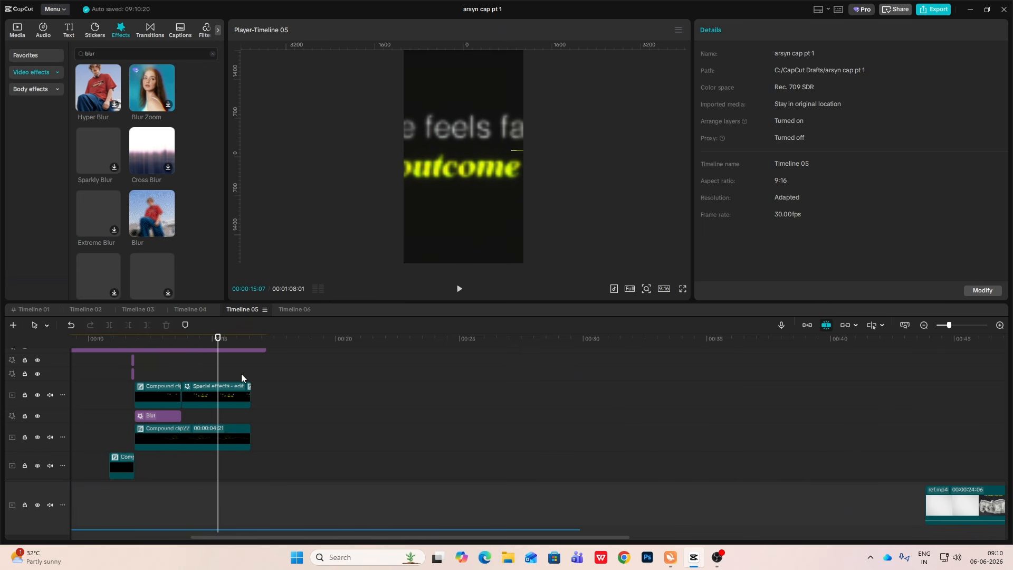
scroll(249, 375, "up", 4)
left_click(259, 378)
left_click_drag(245, 383, 241, 478)
scroll(255, 454, "down", 3)
key("space")
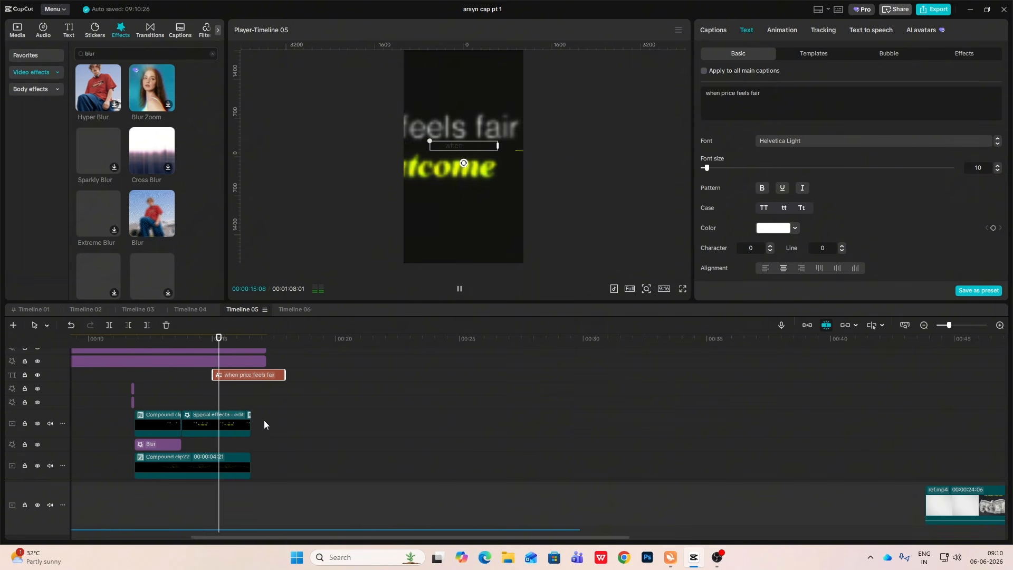
key("space")
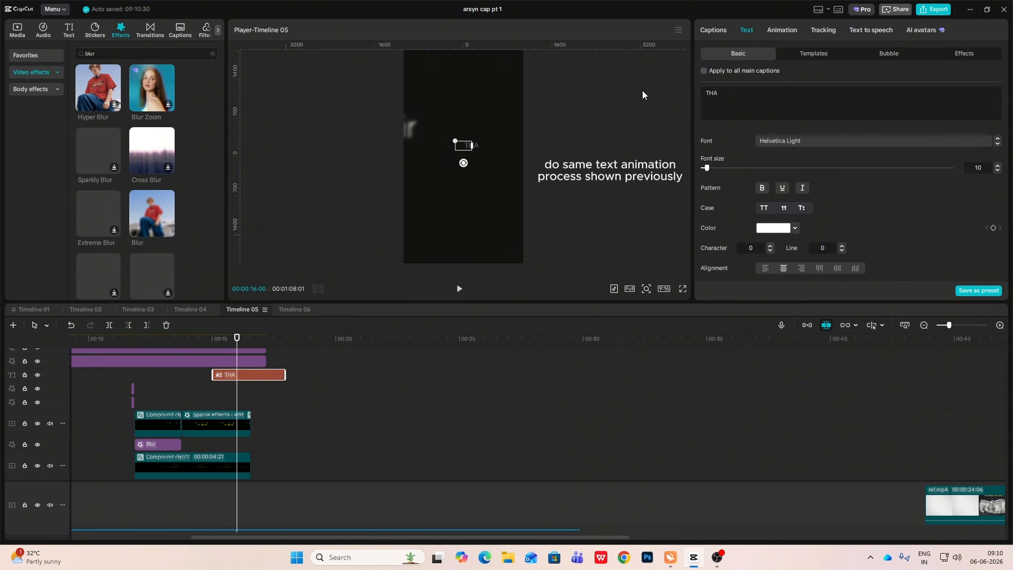
type("T'S WHEN")
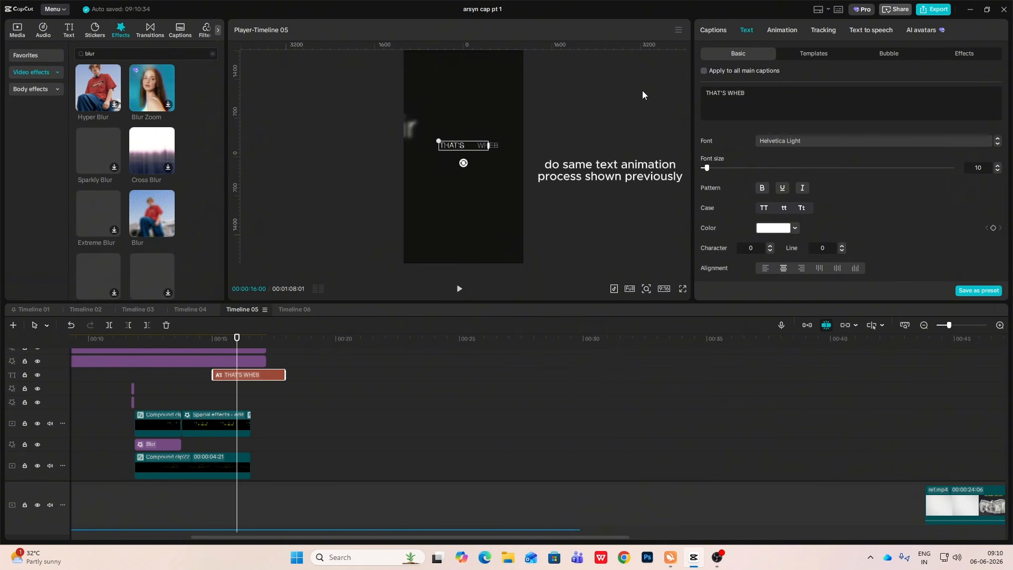
Step: Duplicate the "THAT'S WHEN" text onto a track above and change the copy's text to "BUSINESSESS TAKE OFF"
left_click_drag(257, 377, 258, 371)
left_click(258, 375)
left_click(780, 95)
key("ctrl+a")
type("BUSINESSESS TAKE OFF")
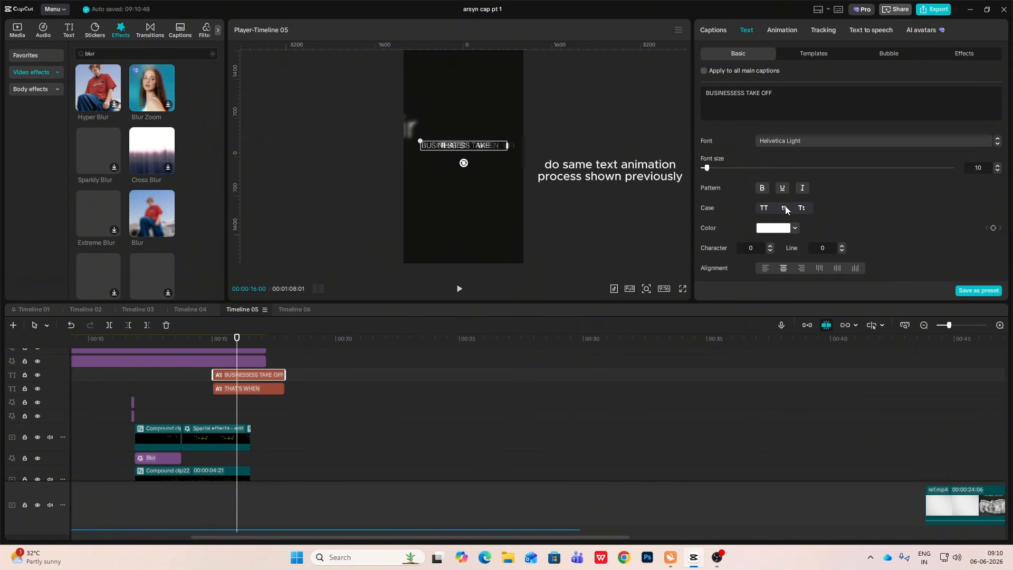
Step: Make the "BUSINESSESS TAKE OFF" text lowercase and yellow-green, positioned just beneath "THAT'S WHEN" in the frame
left_click(784, 208)
left_click_drag(463, 145, 463, 156)
left_click(773, 228)
Step: Convert the "THAT'S WHEN" and "businessess take off" text clips into two separate compound clips
left_click(251, 338)
left_click(999, 325)
left_click(343, 375)
left_click(343, 389, "ctrl")
key("alt+g")
scroll(538, 437, "left", 5)
left_click(538, 437)
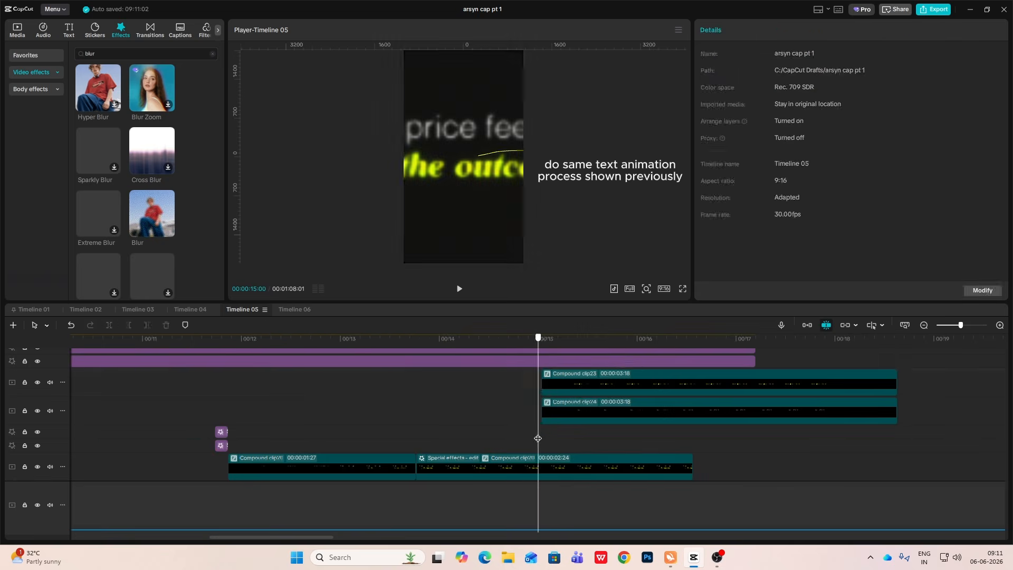
left_click(610, 383)
left_click(767, 30)
left_click(852, 97)
key("ctrl+z")
Step: Deactivate the "businessess take off" compound clip while keeping the "THAT'S WHEN" compound clip active
left_click(585, 417)
left_click(597, 383)
key("v")
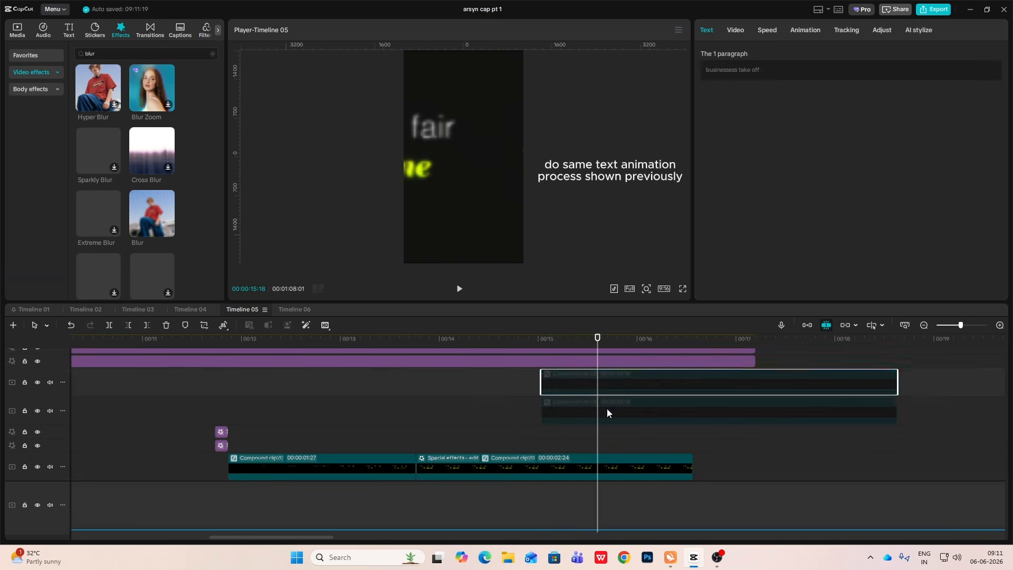
left_click(606, 409)
key("v")
Step: Split the "THAT'S WHEN" compound clip shortly after its start and speed up the second part to about 5x
left_click(567, 436)
key("ctrl+b")
left_click(767, 30)
left_click(848, 97)
left_click(596, 412)
left_click(559, 435)
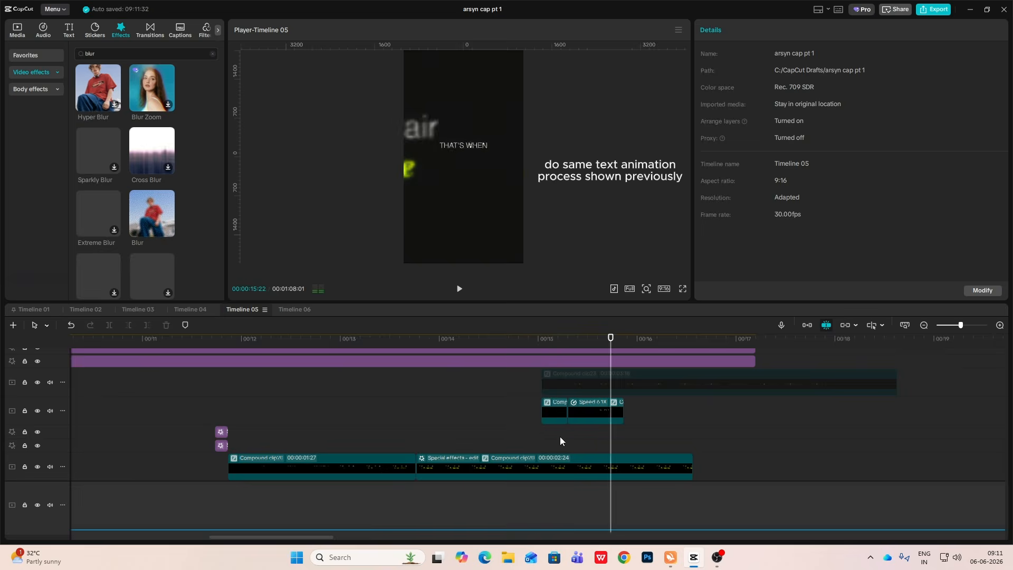
Step: Freeze the "THAT'S WHEN" clip's frame at 00:00:15:18 and delete the leftover piece after the freeze
left_click(597, 435)
right_click(618, 412)
left_click(812, 261)
left_click(909, 412)
key("Delete")
Step: Deactivate all the "THAT'S WHEN" pieces and reactivate the "businessess take off" compound clip
left_click(873, 384)
left_click_drag(925, 425, 554, 410)
key("v")
left_click(576, 383)
key("v")
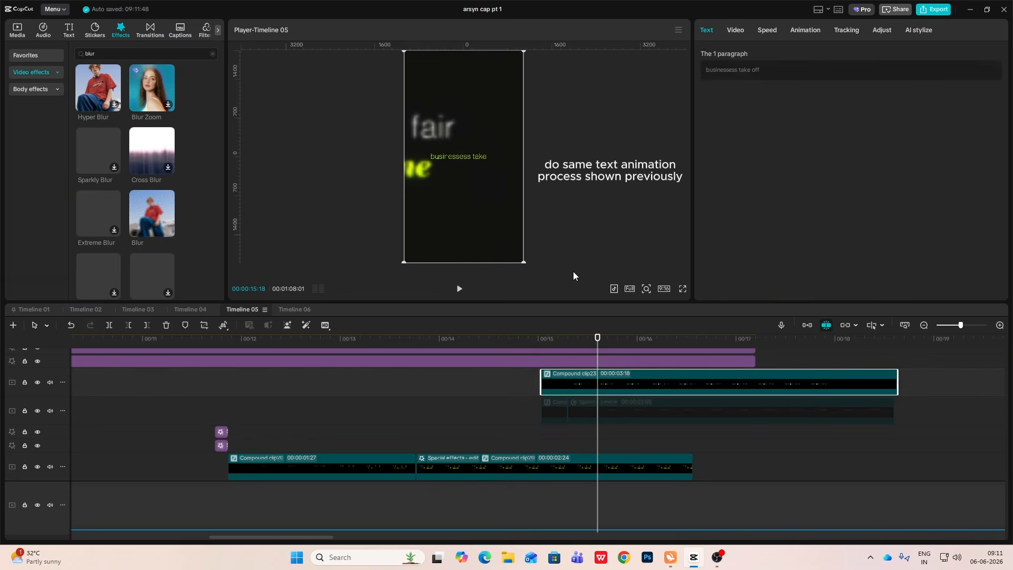
Step: Move the "businessess take off" compound clip to start at 00:00:15:18
left_click_drag(554, 338, 669, 338)
left_click(597, 338)
key("space")
left_click_drag(609, 390, 665, 393)
Step: Split the "businessess take off" clip at 00:00:16:07 and speed up its second part to about 5x
key("ctrl+b")
left_click(767, 30)
left_click(904, 97)
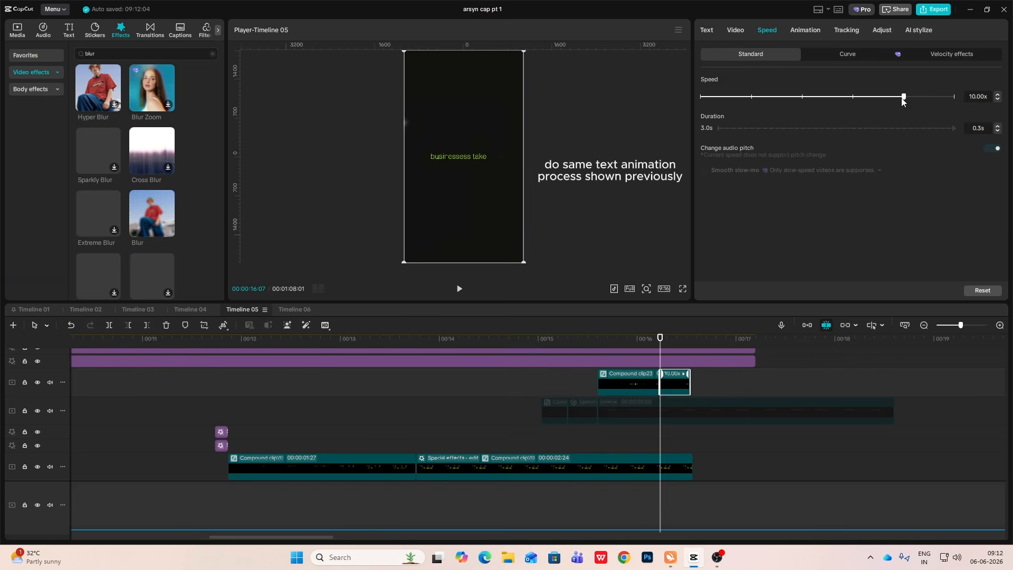
left_click(852, 97)
Step: Freeze the "businessess take off" frame at 00:00:16:20 and remove the leftover piece after the freeze
left_click(703, 436)
right_click(686, 385)
mouse_move(712, 218)
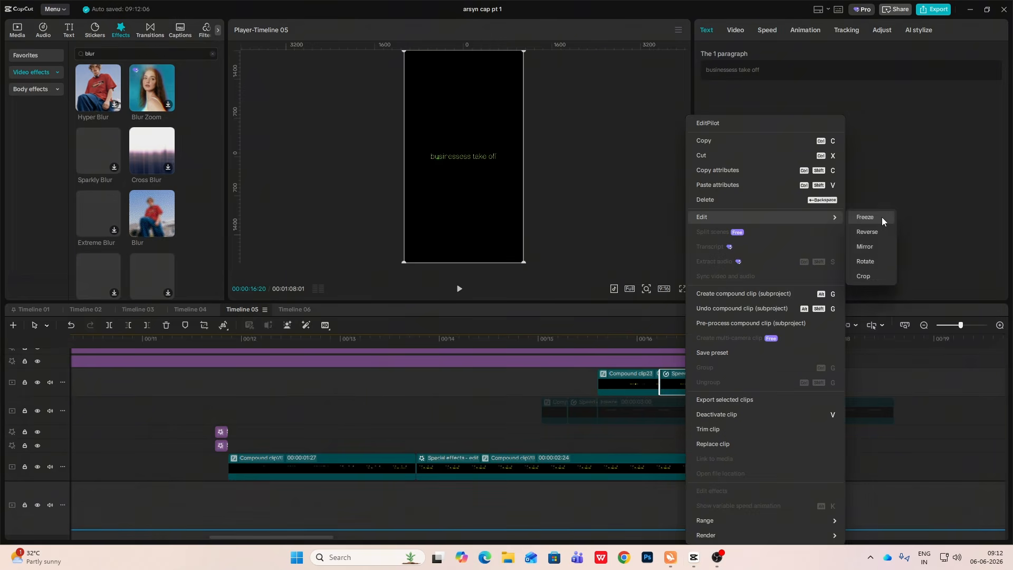
left_click(881, 217)
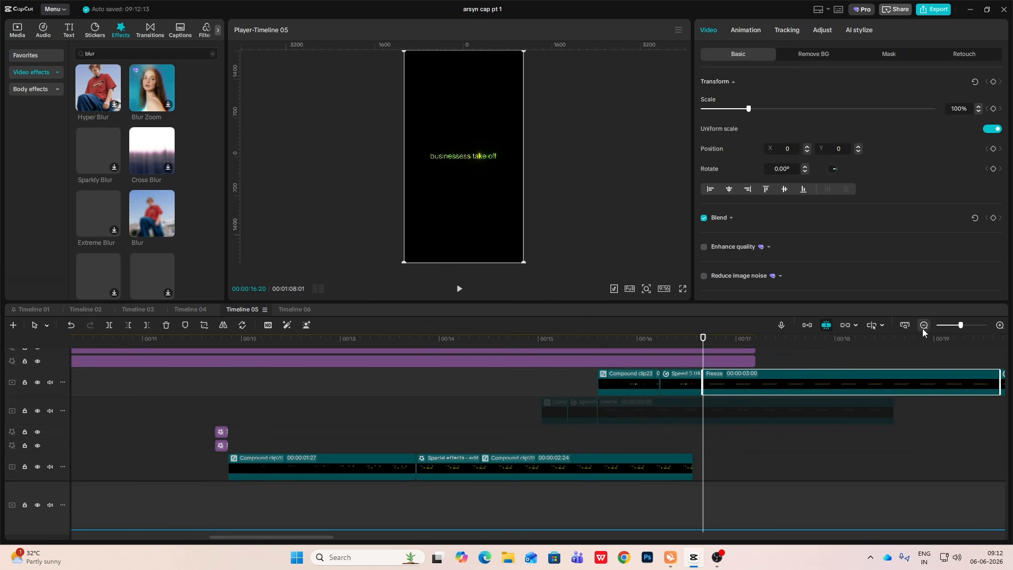
left_click(923, 325)
left_click(860, 396)
left_click(856, 397)
left_click(879, 385)
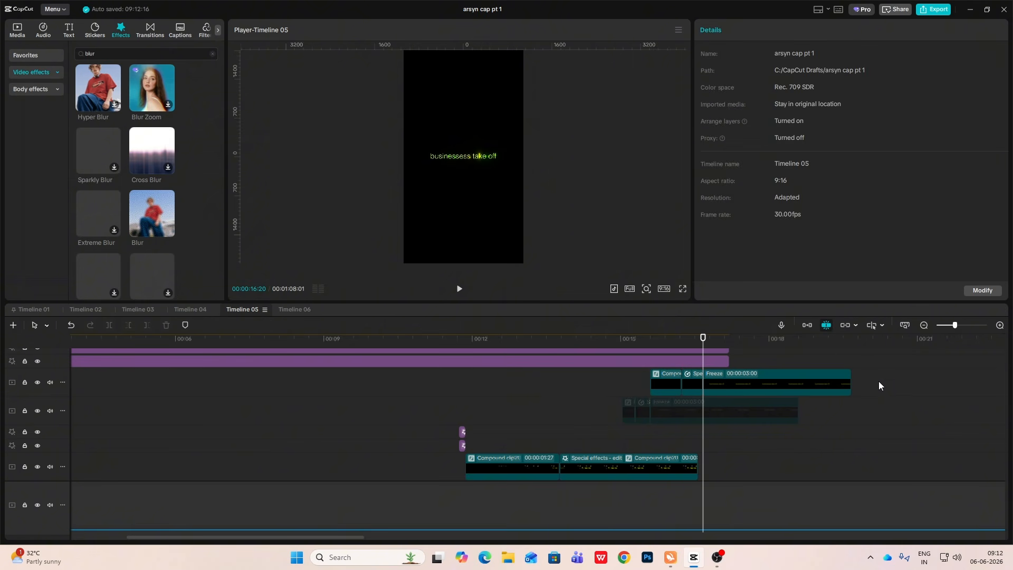
Step: Reactivate the "THAT'S WHEN" pieces, combine all pieces of both texts into one compound clip and play it back
left_click_drag(844, 416, 580, 424)
key("v")
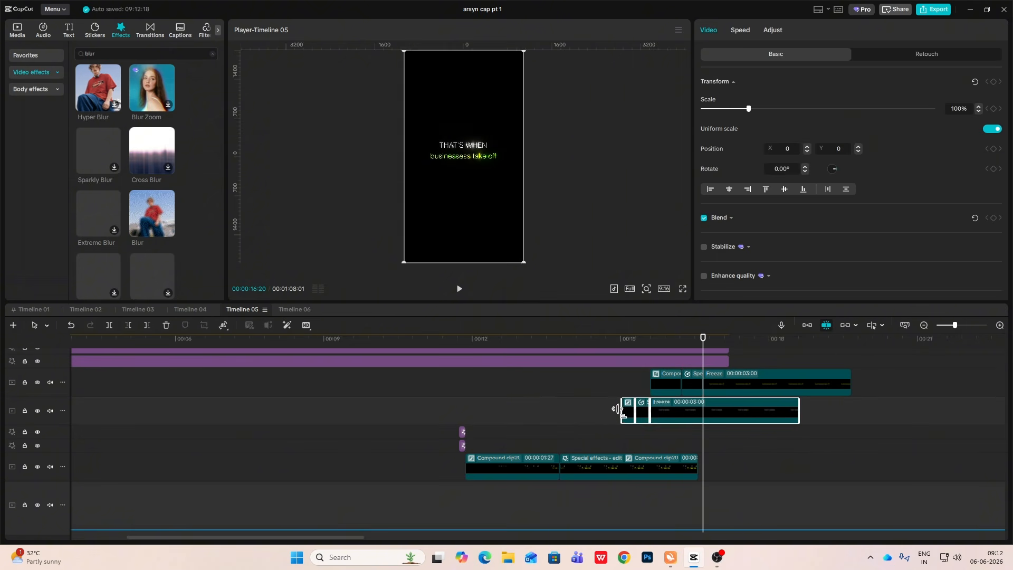
left_click_drag(943, 384, 608, 423)
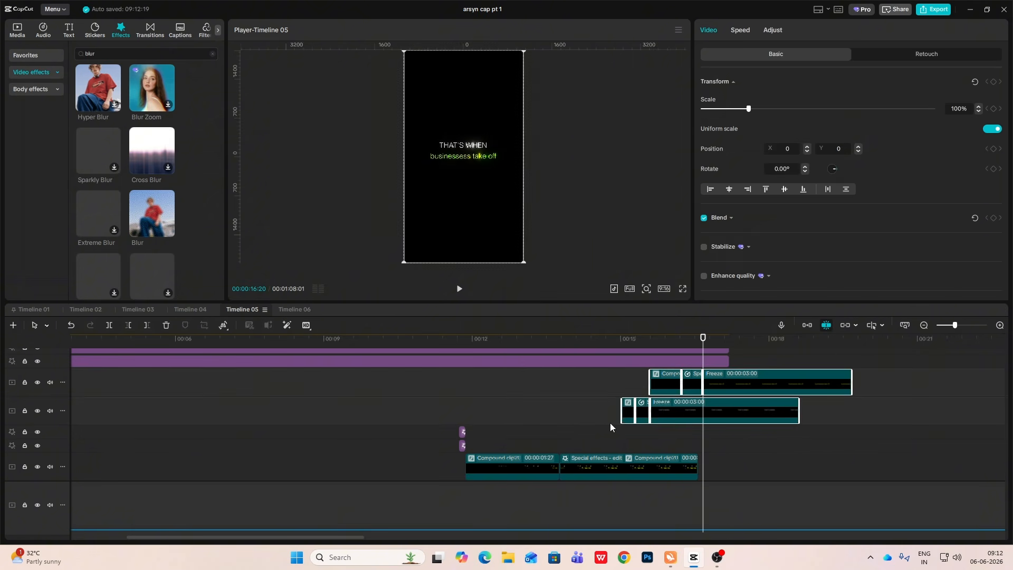
key("alt+g")
left_click(619, 413)
key("space")
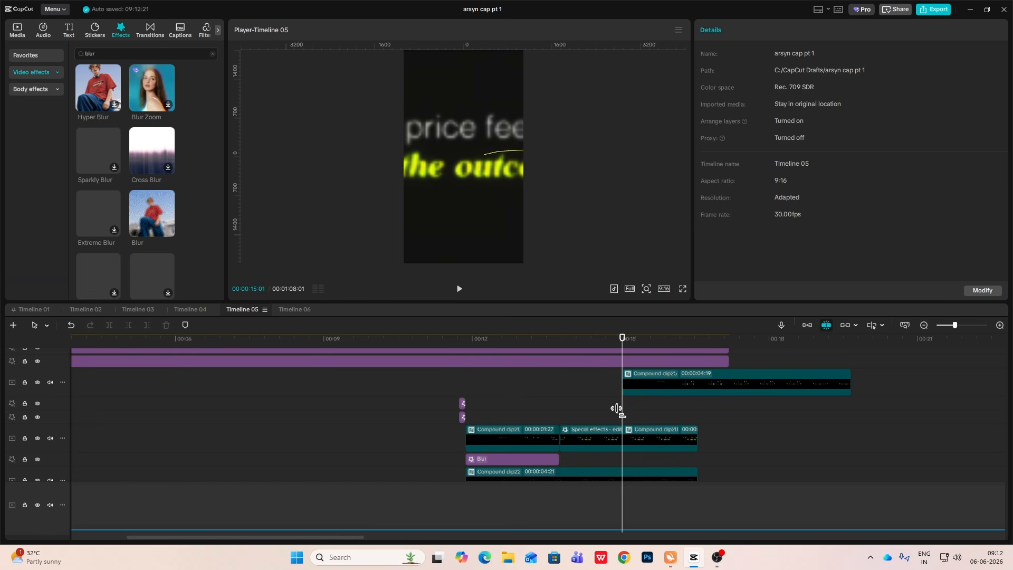
key("space")
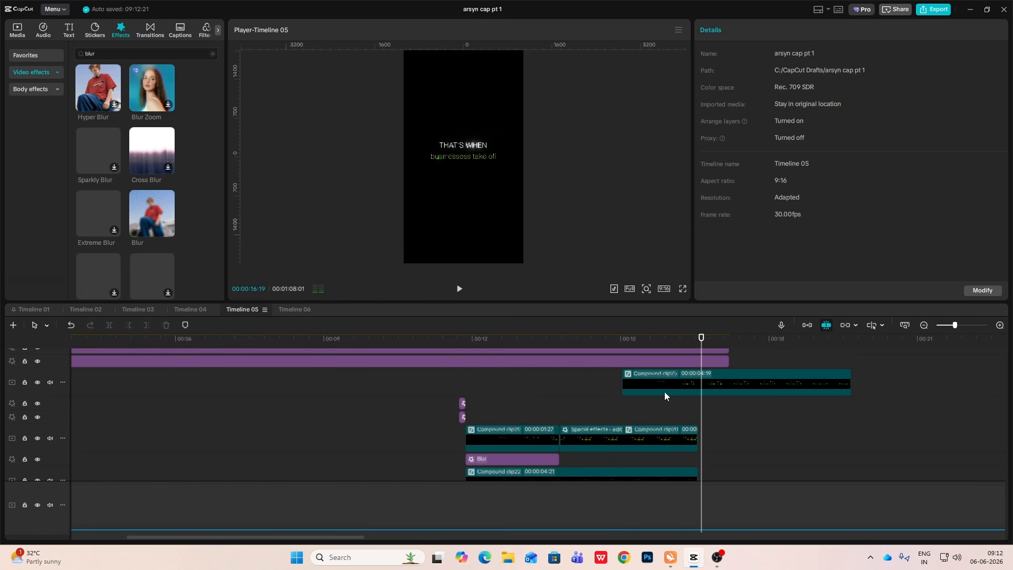
Step: Extend the dark custom shape background clip past the end of the new text compound clip and preview the transition
scroll(663, 391, "down", 5)
scroll(674, 398, "down", 3)
left_click(689, 463)
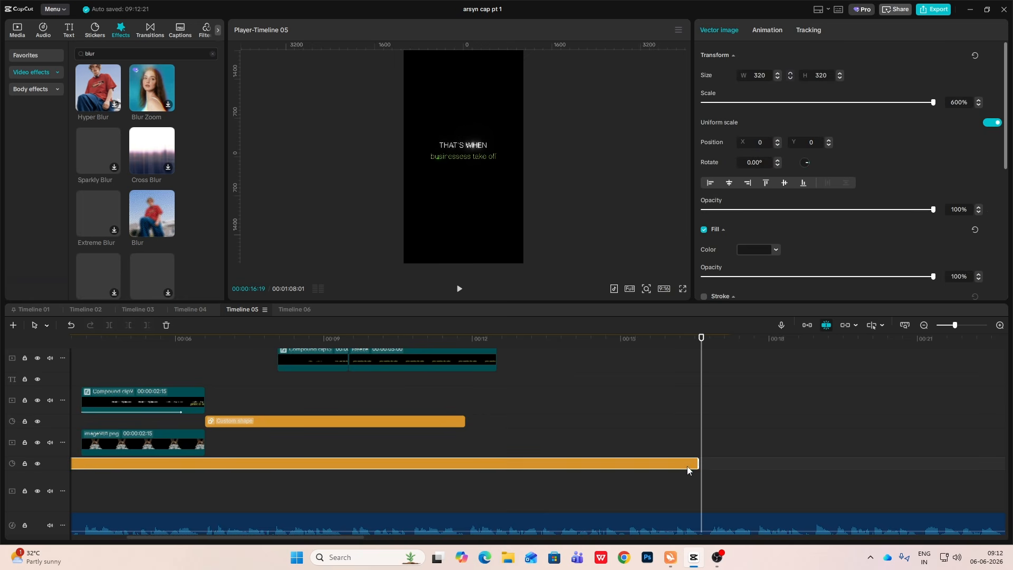
left_click_drag(698, 464, 938, 464)
scroll(696, 416, "up", 5)
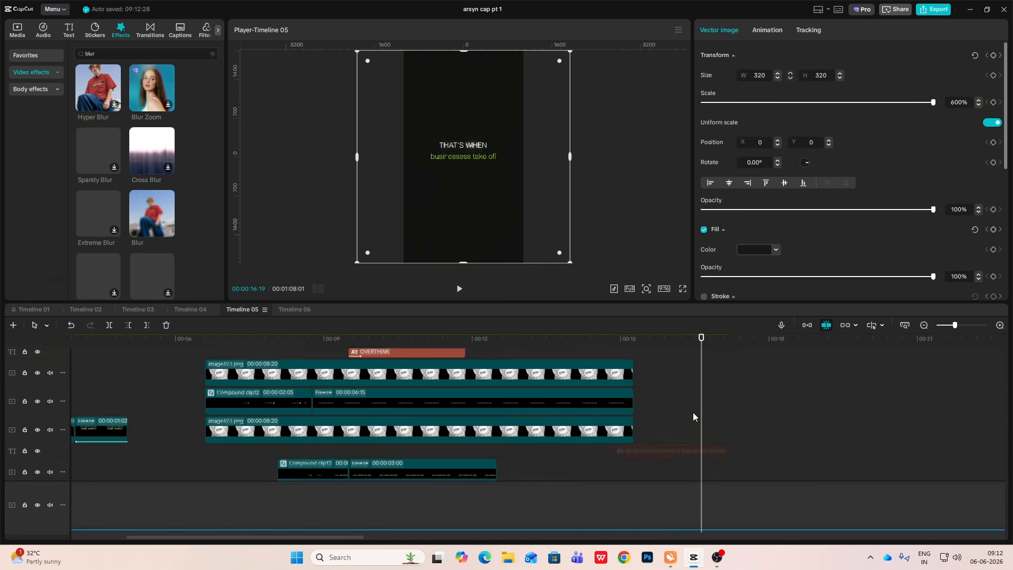
scroll(694, 418, "up", 1)
left_click(609, 438)
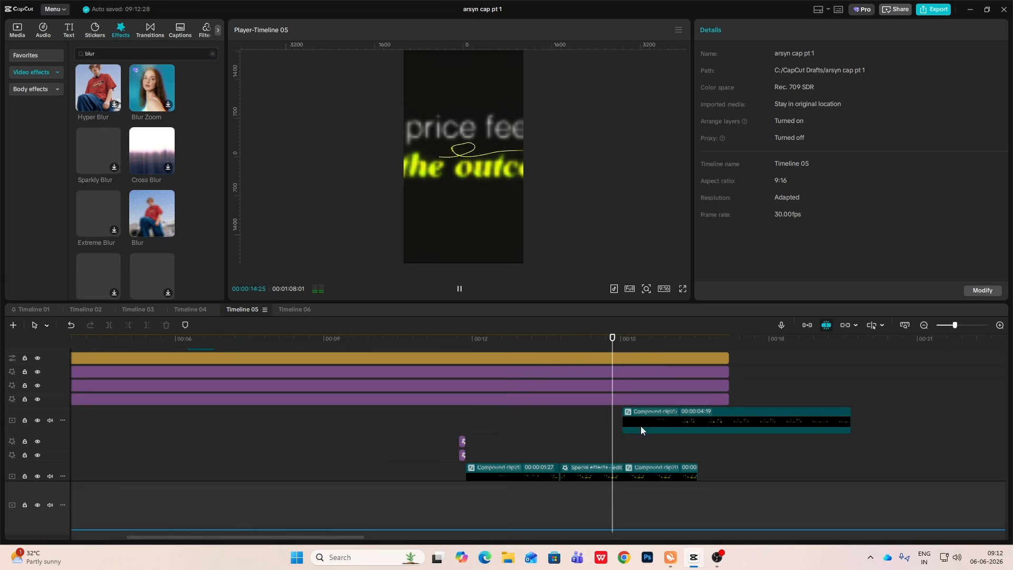
key("space")
key("space")
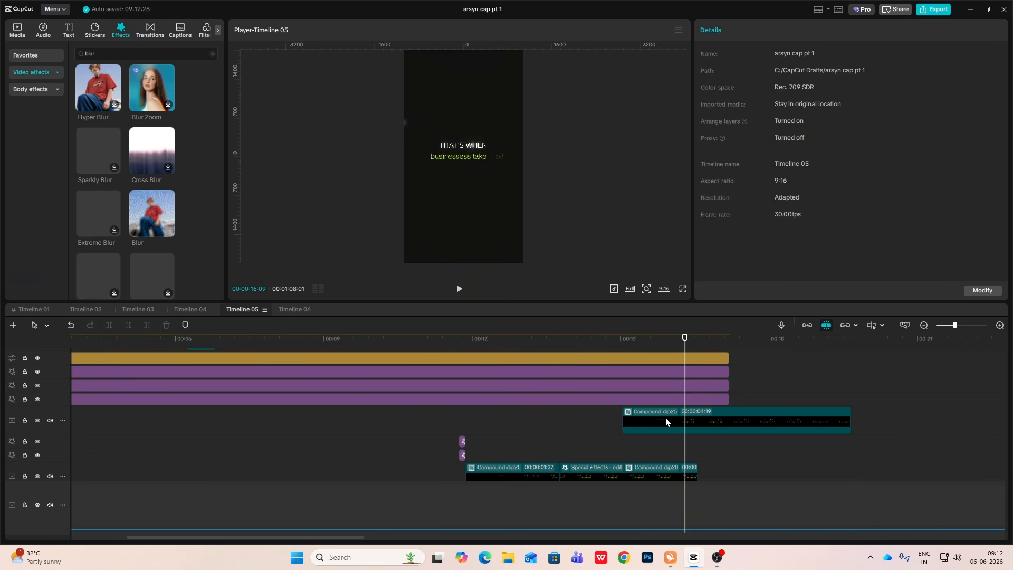
key("space")
key("space")
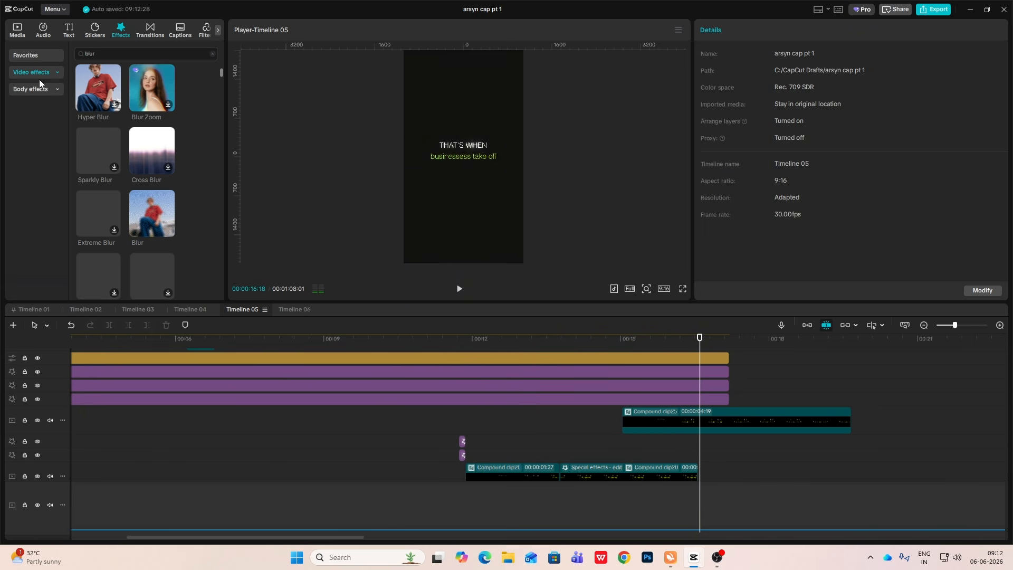
Step: Add image920.png above the text compound clip, starting at the same time, and automatically remove its background
left_click(9, 35)
scroll(145, 216, "down", 1)
scroll(145, 216, "up", 1)
left_click_drag(138, 217, 619, 411)
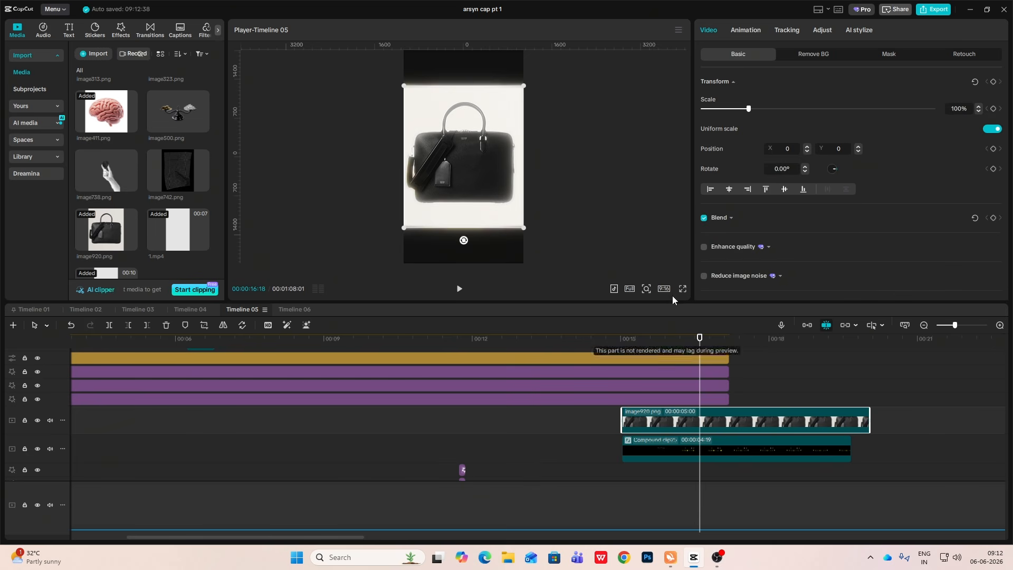
left_click(806, 55)
left_click(704, 82)
Step: Set the handbag image to scale 104%, X 933, Y 90 and rotation 16.58°, and move the text compound clip up to Y 775
left_click_drag(461, 185, 520, 185)
left_click_drag(522, 241, 469, 140)
scroll(713, 432, "down", 2)
left_click(691, 402)
left_click(715, 367)
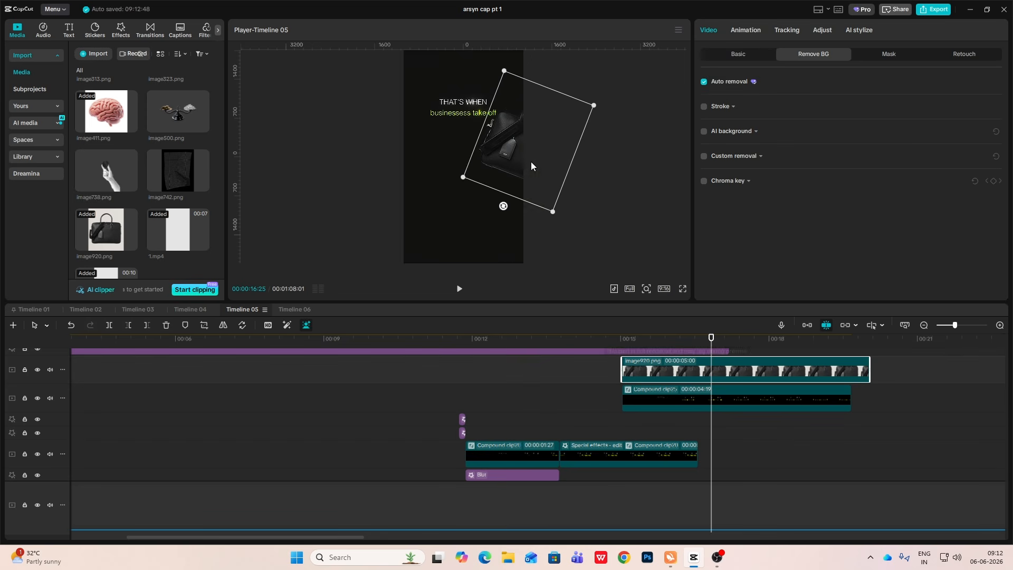
left_click_drag(530, 161, 501, 166)
left_click_drag(574, 112, 506, 172)
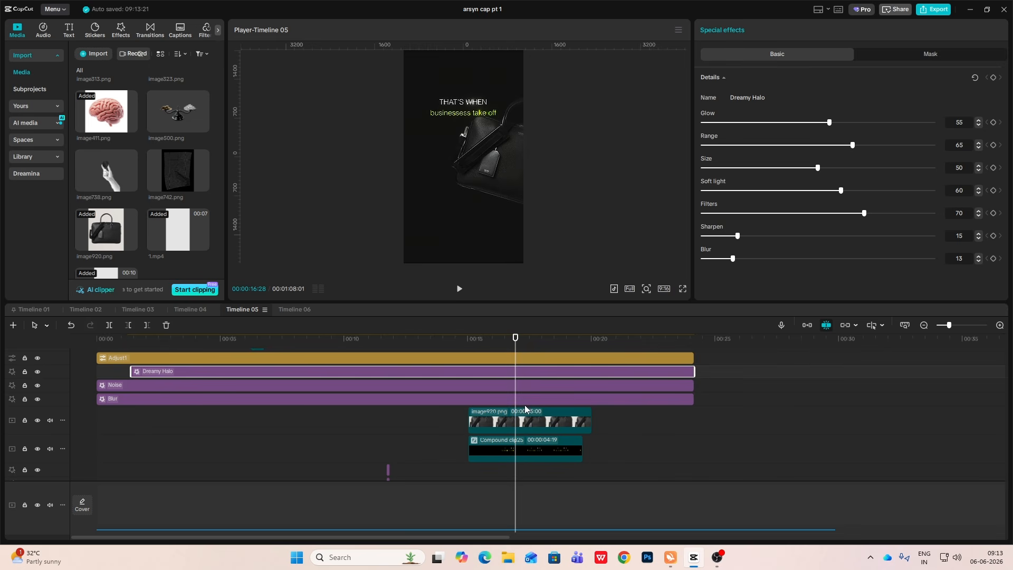
Step: Keyframe the transform of both the handbag image and the text compound clip at 00:00:15:01 and 00:00:16:28
left_click(461, 433)
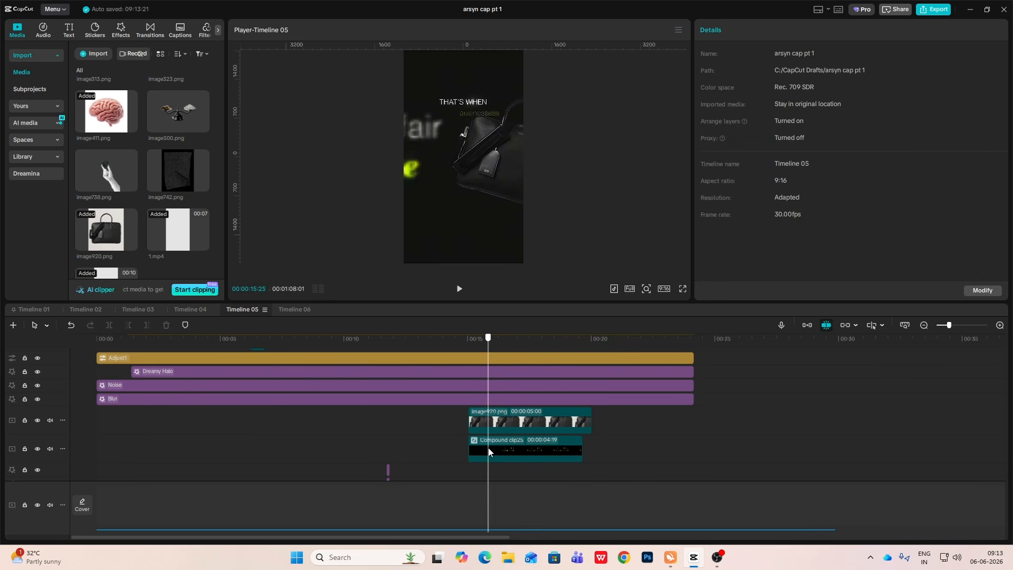
left_click(488, 428)
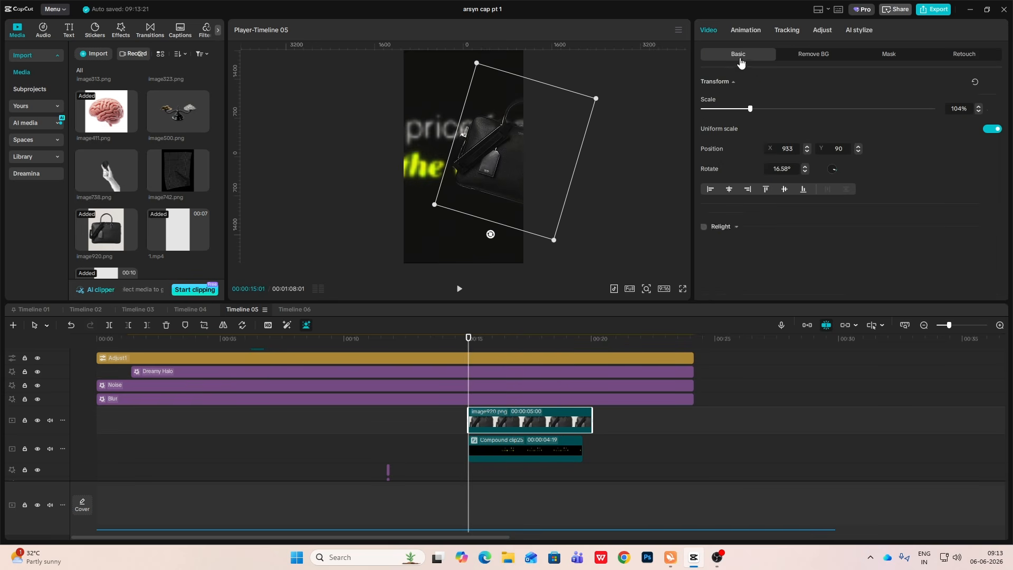
left_click(508, 446)
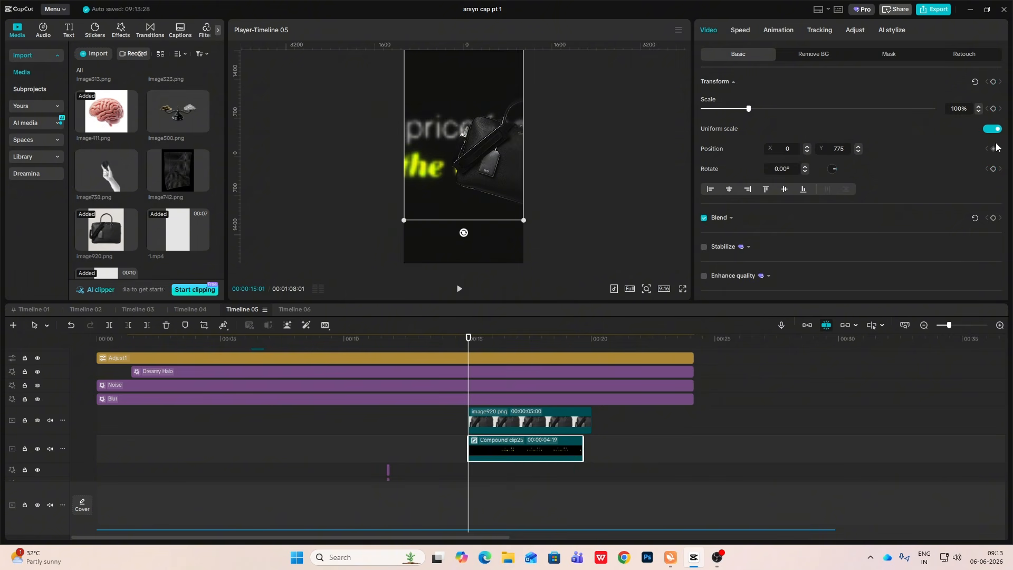
left_click_drag(469, 338, 516, 358)
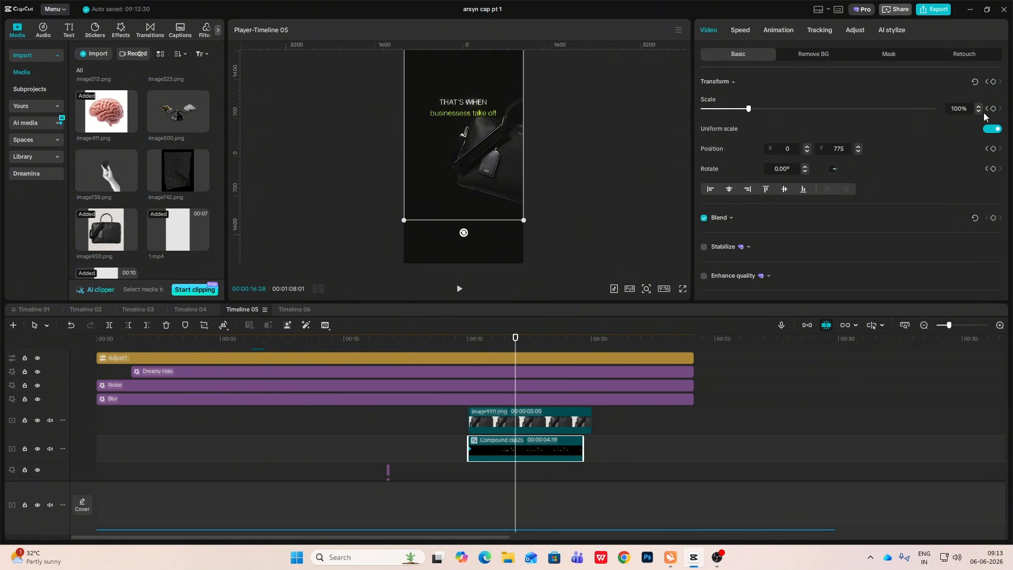
left_click(542, 428)
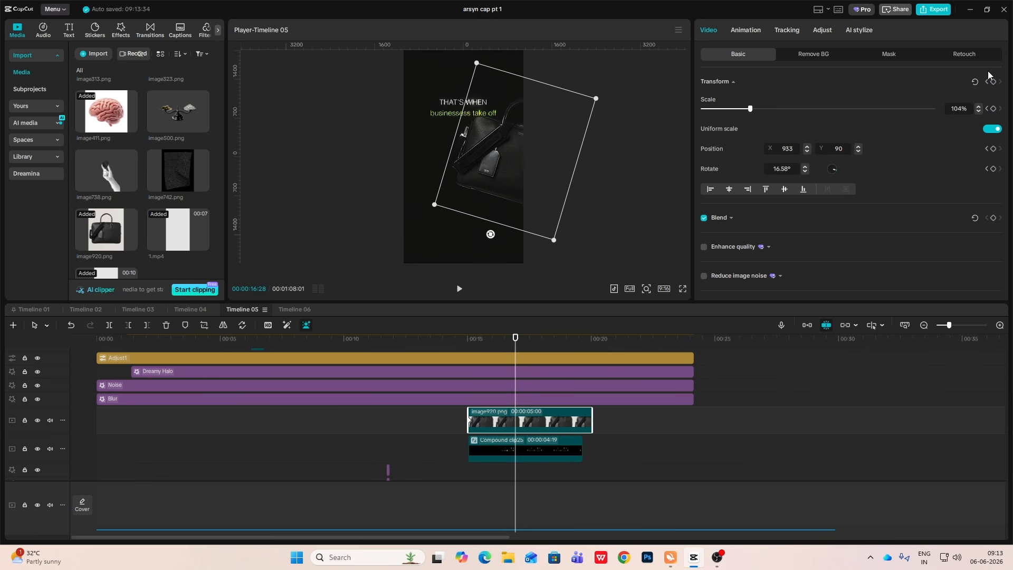
left_click(993, 82)
Step: At 00:00:15:01, shift the handbag image and text compound clip together out past the frame's right edge, and scrub through the slide-in
left_click(468, 343)
left_click(480, 445, "ctrl")
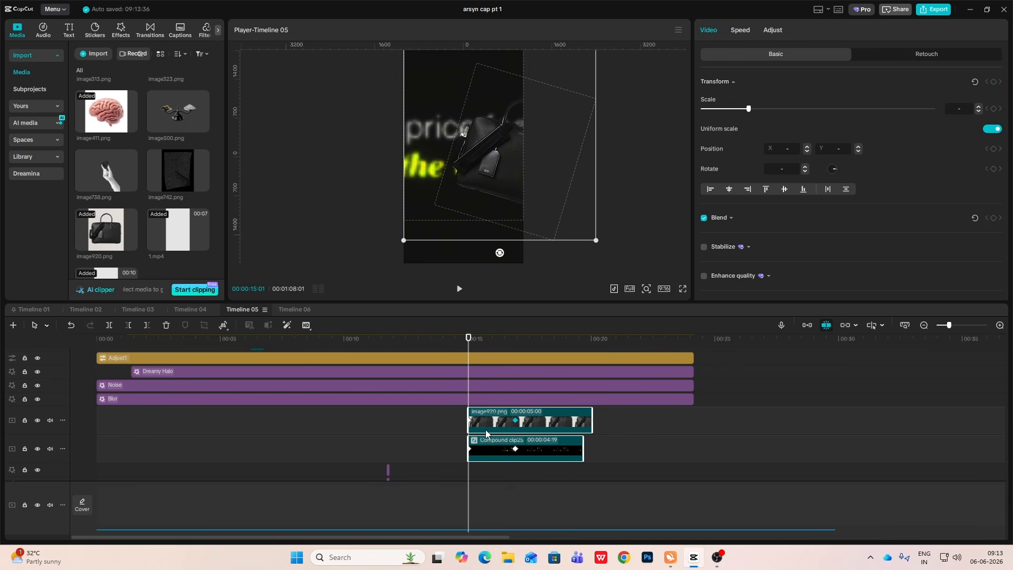
left_click_drag(528, 208, 604, 217)
left_click_drag(470, 350, 523, 370)
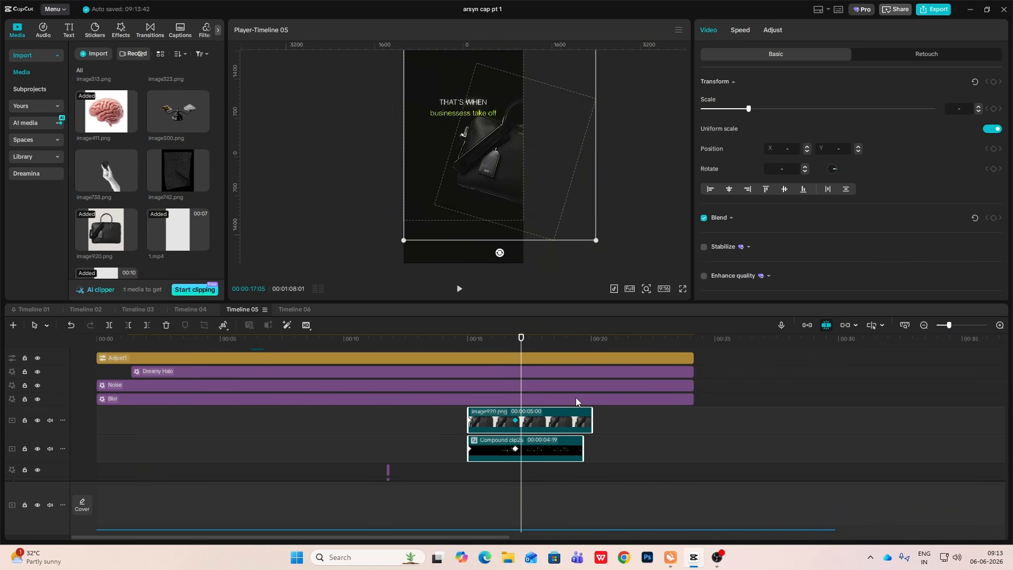
Step: Apply the Cubic Out curve to the handbag image's X position keyframes and play back the slide-in
left_click(540, 428)
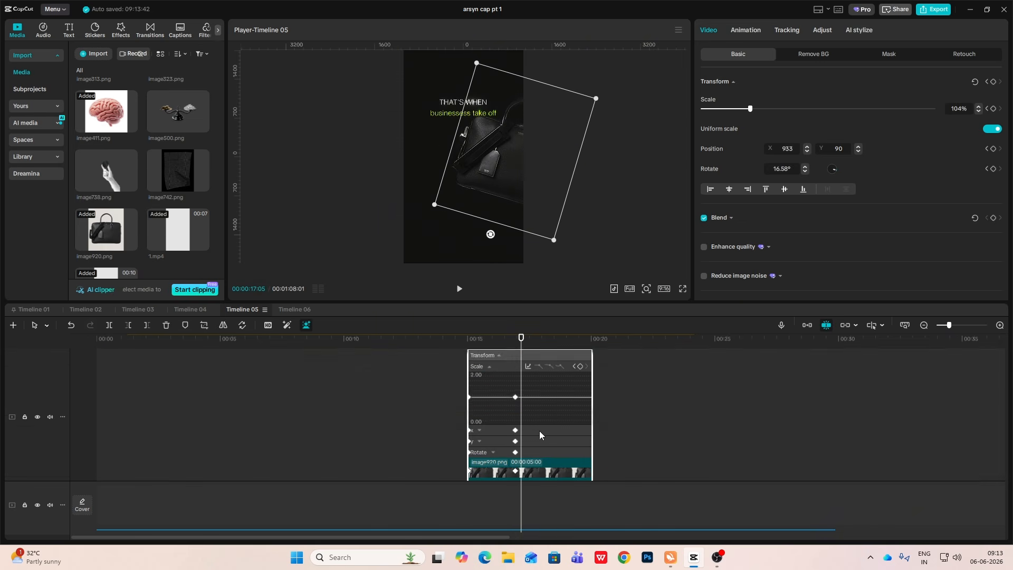
left_click(528, 378)
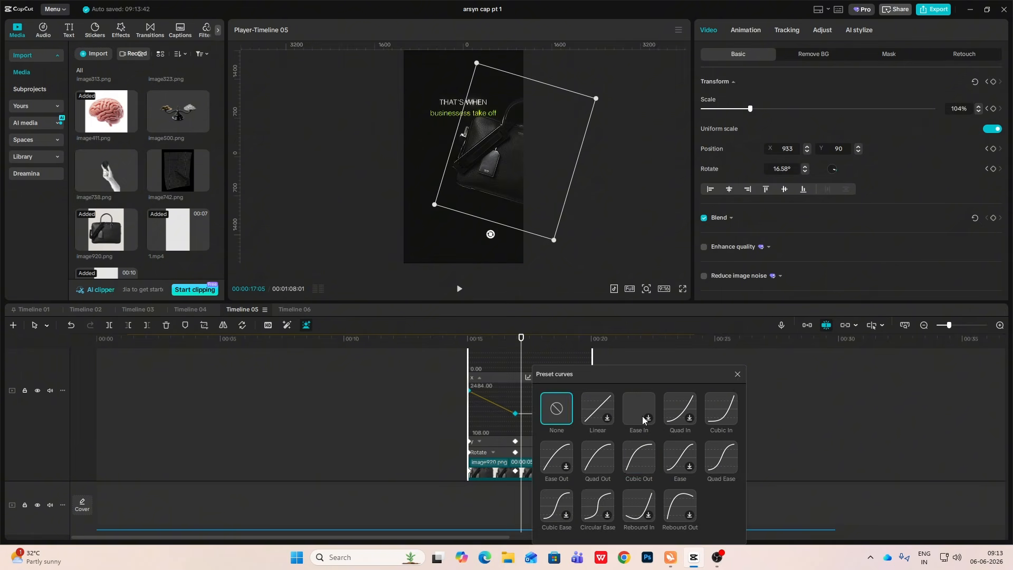
left_click(638, 459)
left_click(737, 377)
key("Up")
key("space")
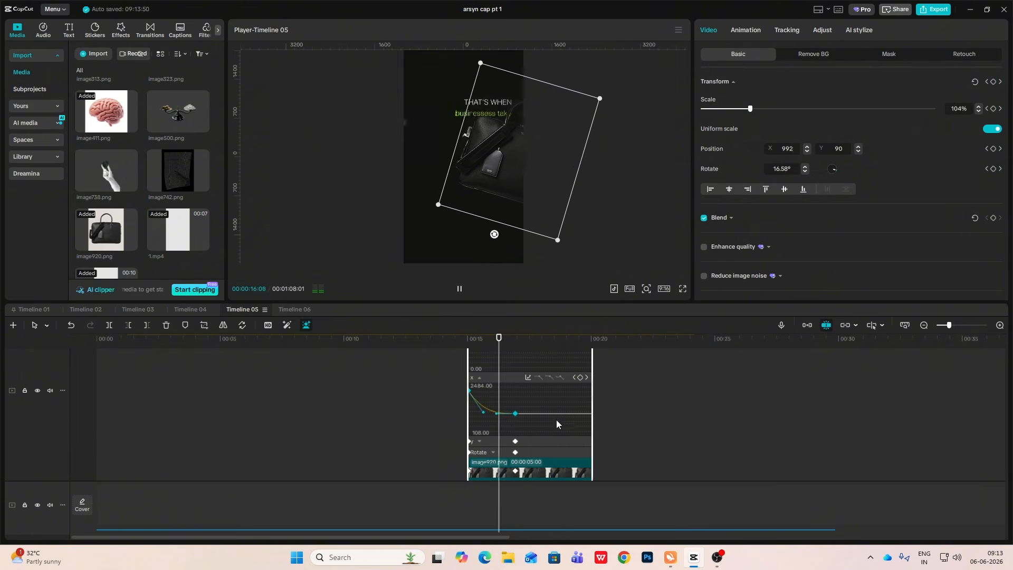
Step: Apply the Cubic Out curve to the text compound clip's X position keyframes and play back the slide-in
left_click(504, 442)
key("space")
double_click(521, 465)
scroll(520, 463, "down", 5)
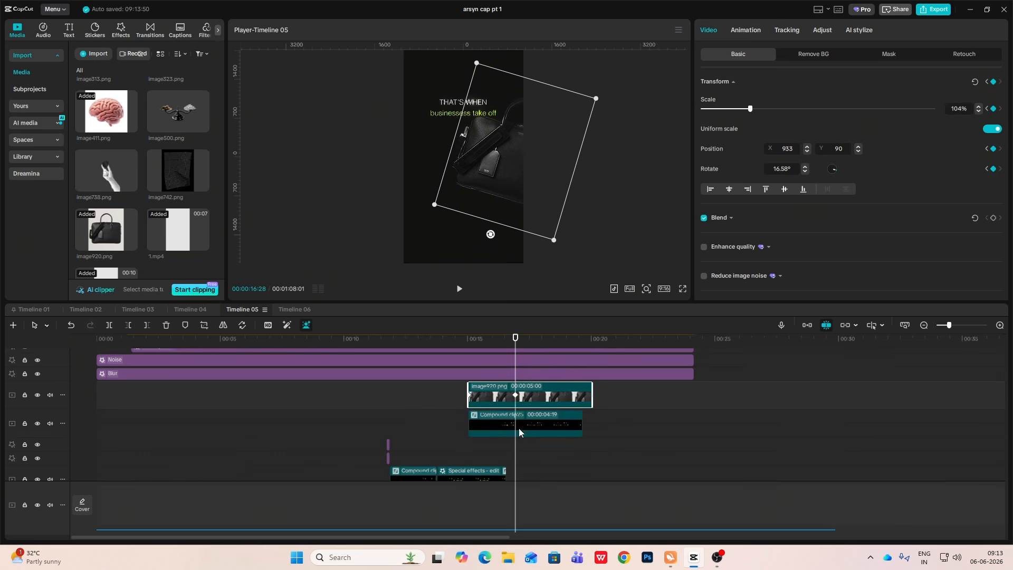
double_click(520, 428)
scroll(520, 427, "up", 3)
left_click(498, 420)
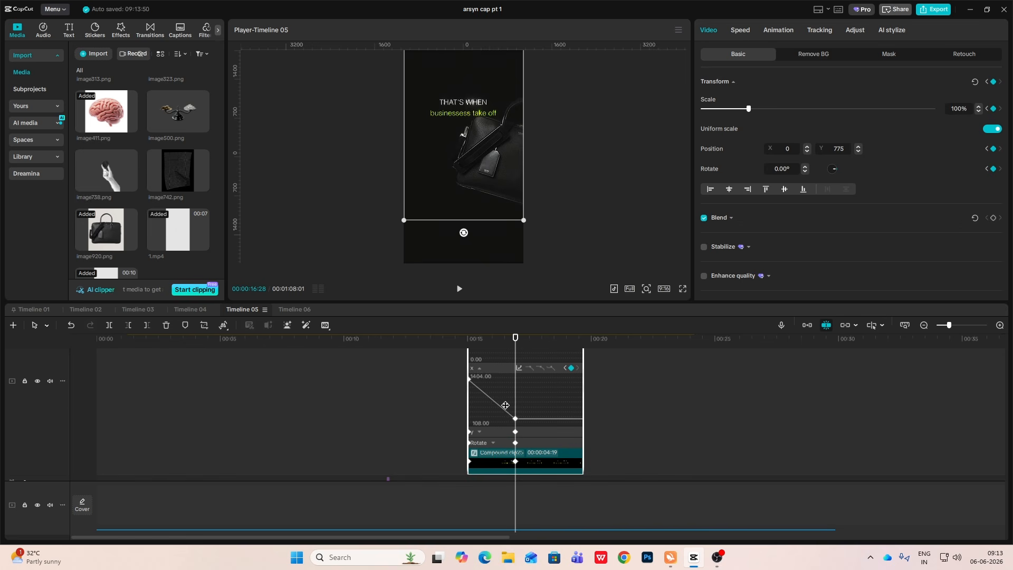
left_click(525, 374)
left_click(633, 455)
left_click(725, 375)
key("Up")
key("space")
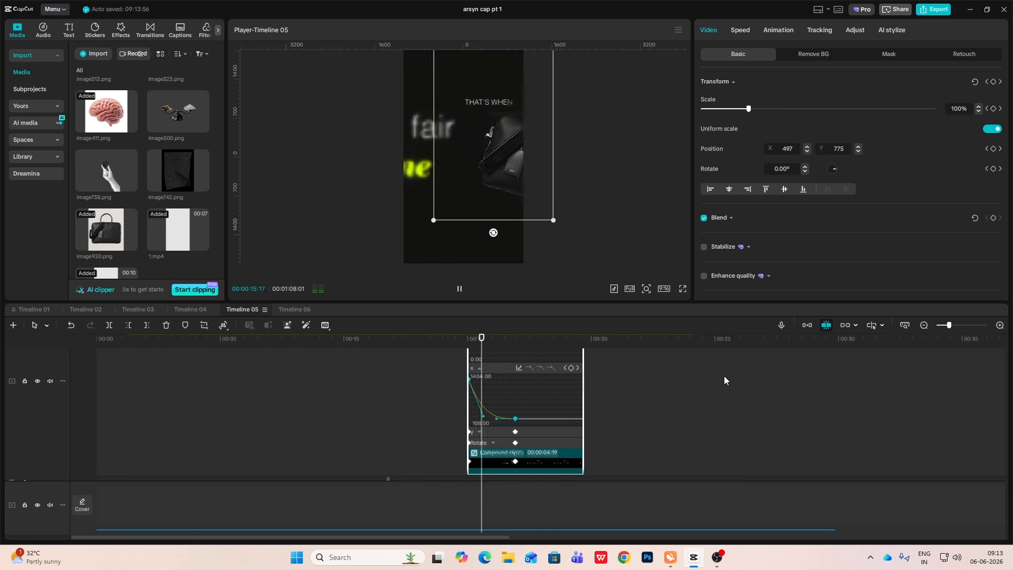
Step: Delay the handbag image about 12 frames behind the text clip and combine both into one compound clip
left_click_drag(263, 394, 192, 434)
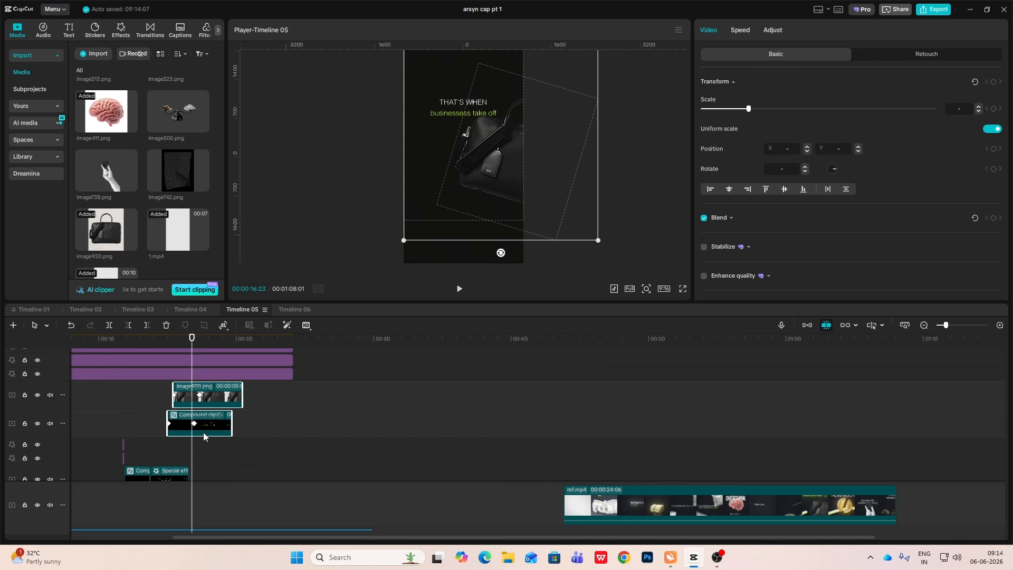
key("alt+g")
left_click(175, 422)
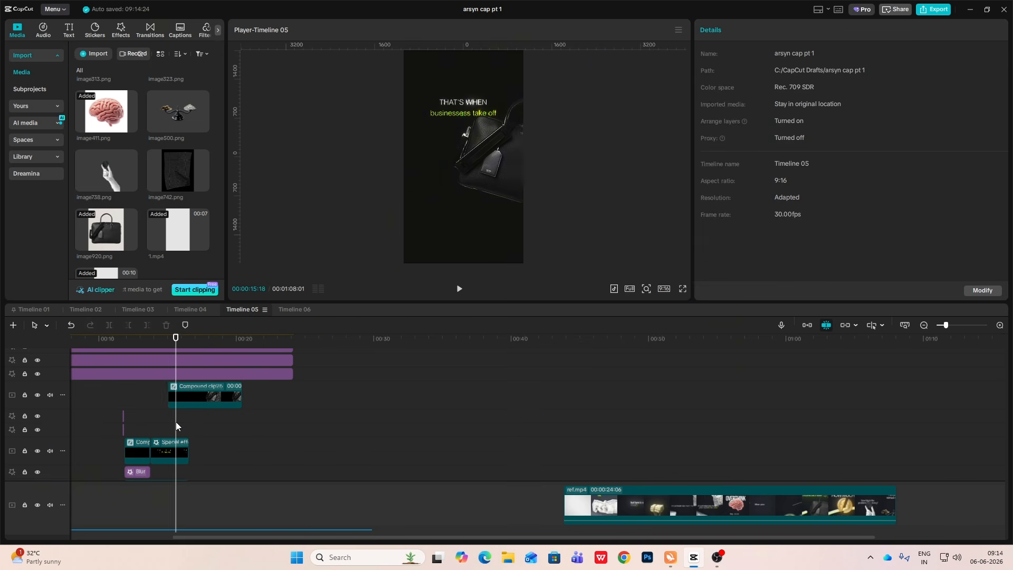
Step: Keyframe the combined clip's transform at 00:00:16:18, scale it up to 121% at 00:00:17:29, and play back the zoom
left_click(189, 394)
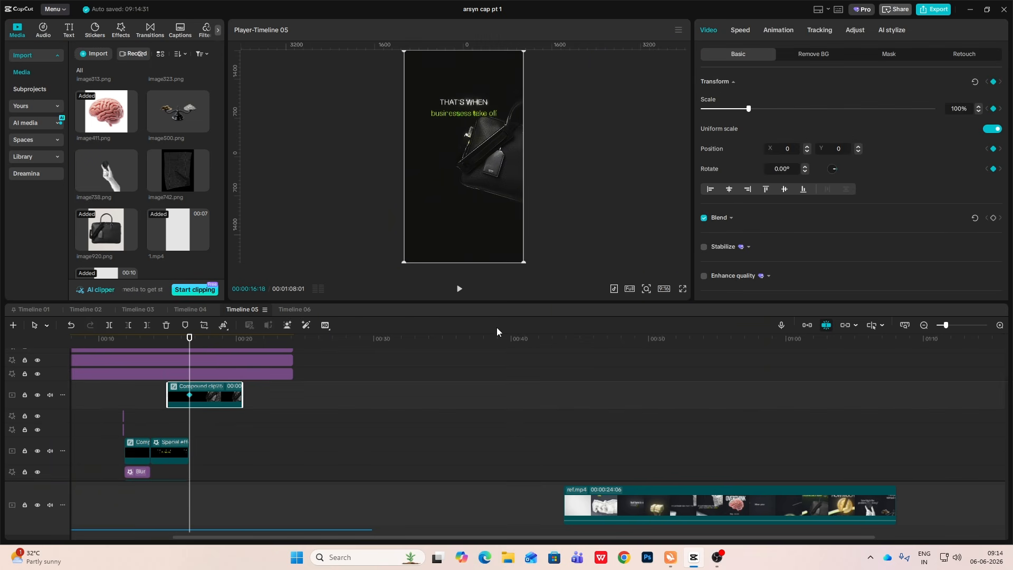
left_click_drag(190, 338, 209, 351)
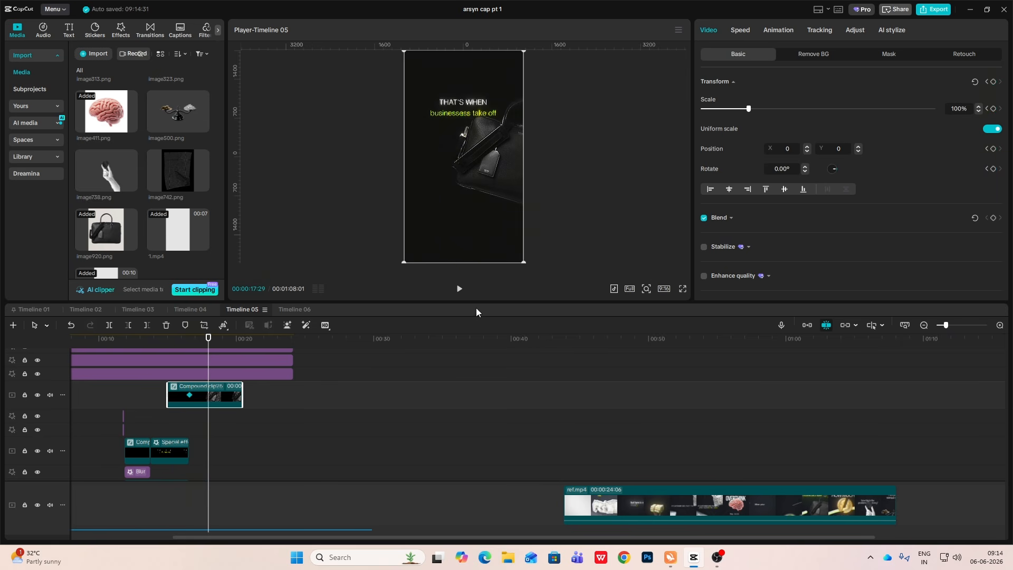
key("space")
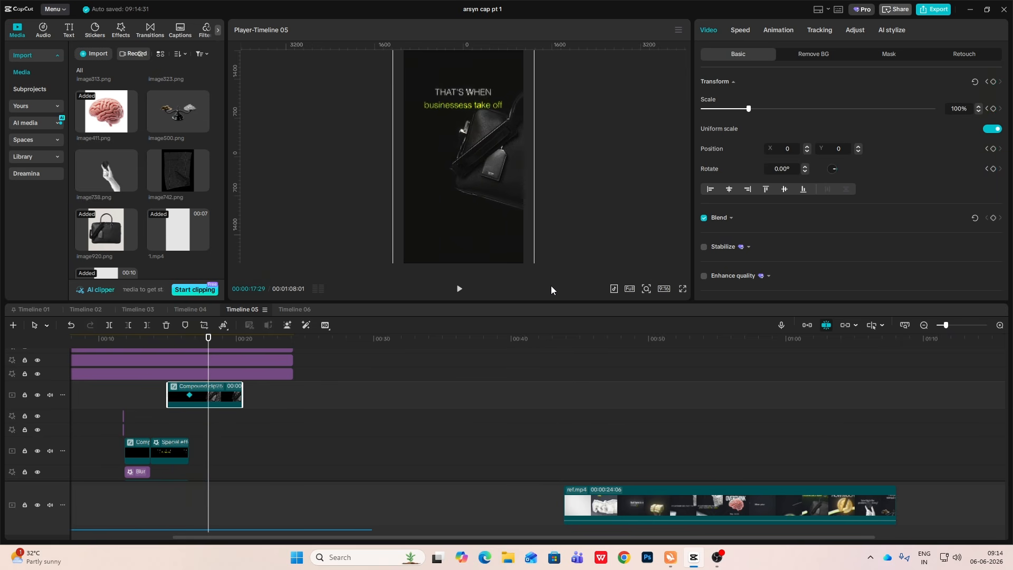
left_click(188, 425)
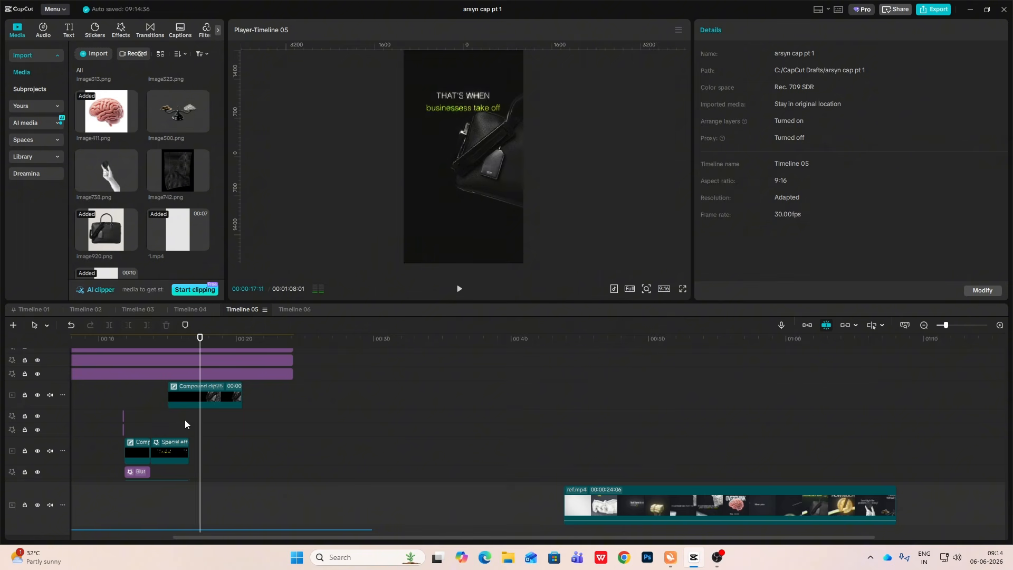
left_click(166, 418)
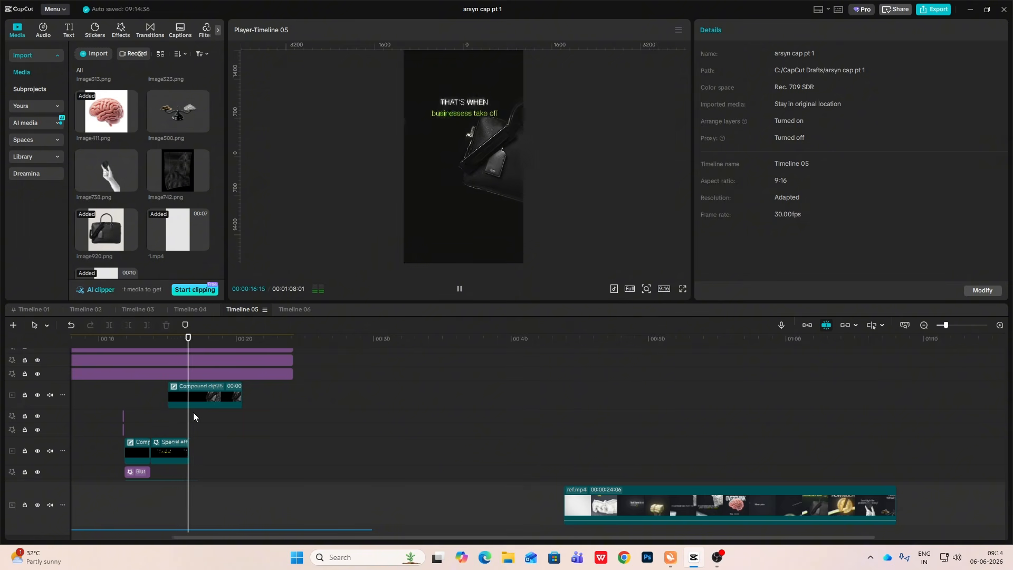
key("space")
Step: Move the combined clip's ending scale keyframe to 00:00:17:13 and play back the faster zoom
left_click(207, 399)
scroll(206, 399, "up", 5)
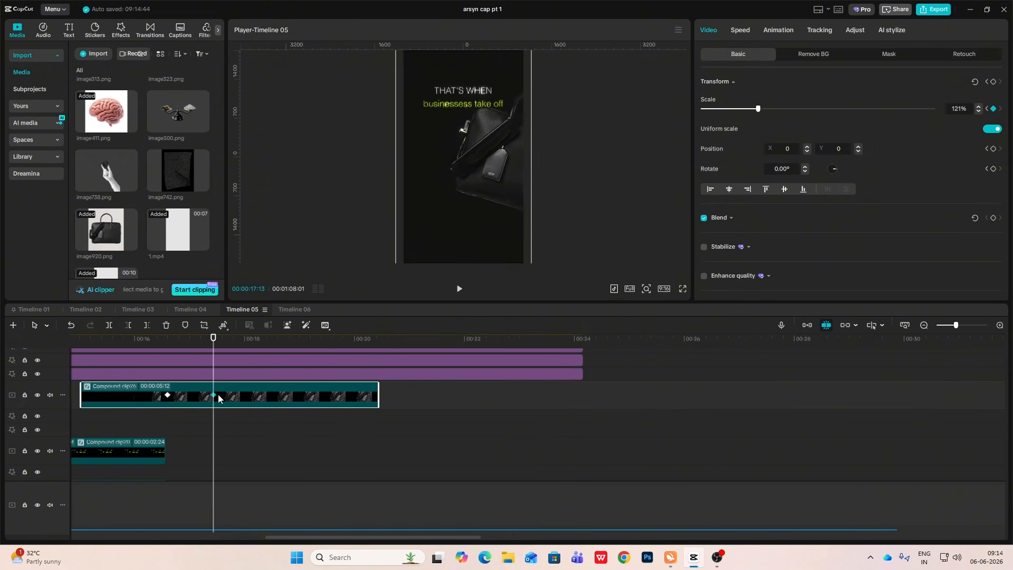
left_click(159, 431)
key("space")
key("space")
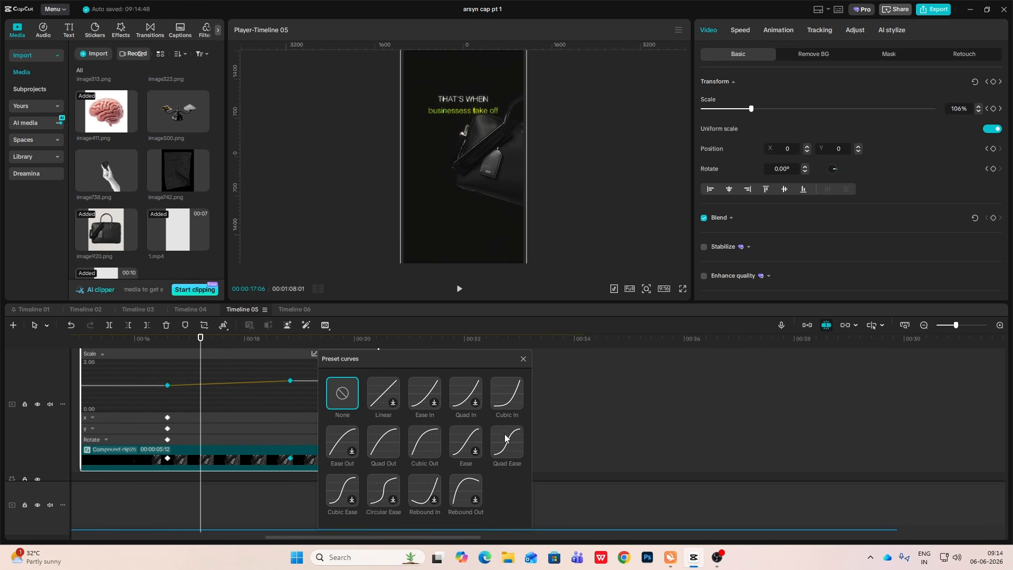
Step: With the ending scale keyframe at 00:00:18:25, apply the Quad Ease curve to the combined clip's scale and play it back
left_click(505, 437)
left_click(523, 359)
key("space")
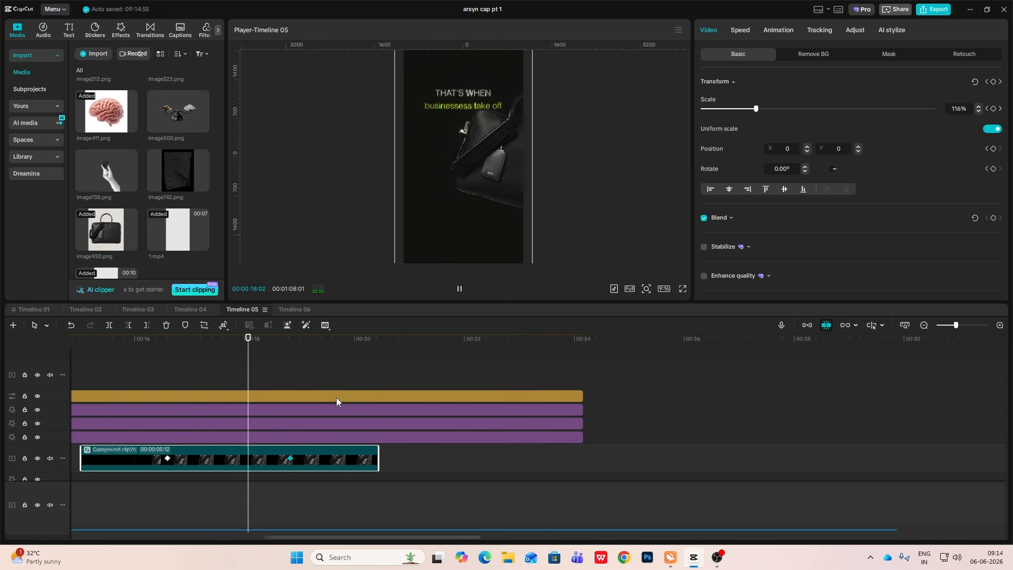
key("space")
Step: Switch the combined clip's scale curve from Quad Ease to Cubic In and play back the zoom
left_click(314, 353)
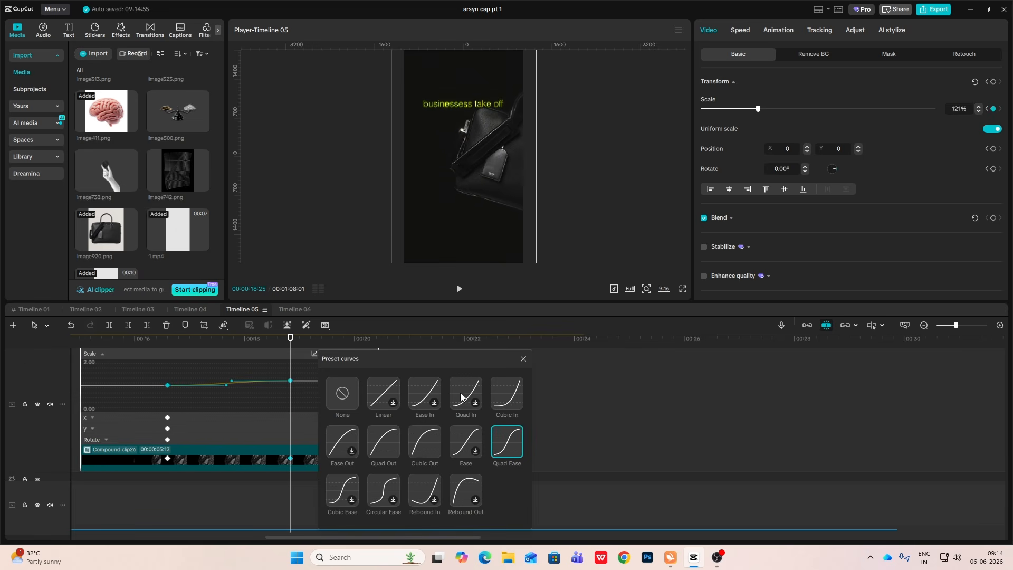
left_click(508, 398)
left_click(522, 357)
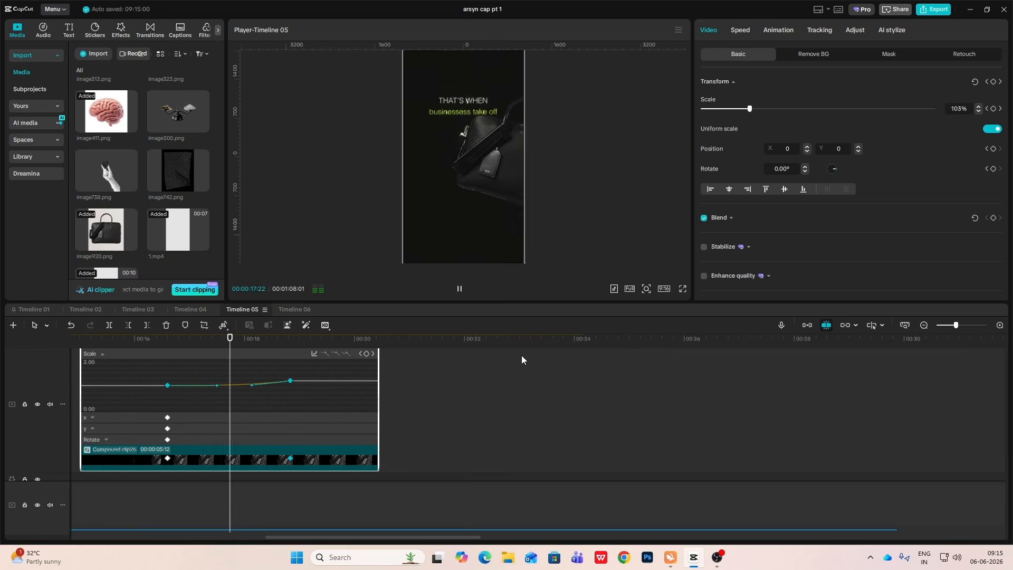
Step: Move the combined clip's ending scale keyframe earlier to about 00:00:17:16 and play back the zoom
key("alt+k")
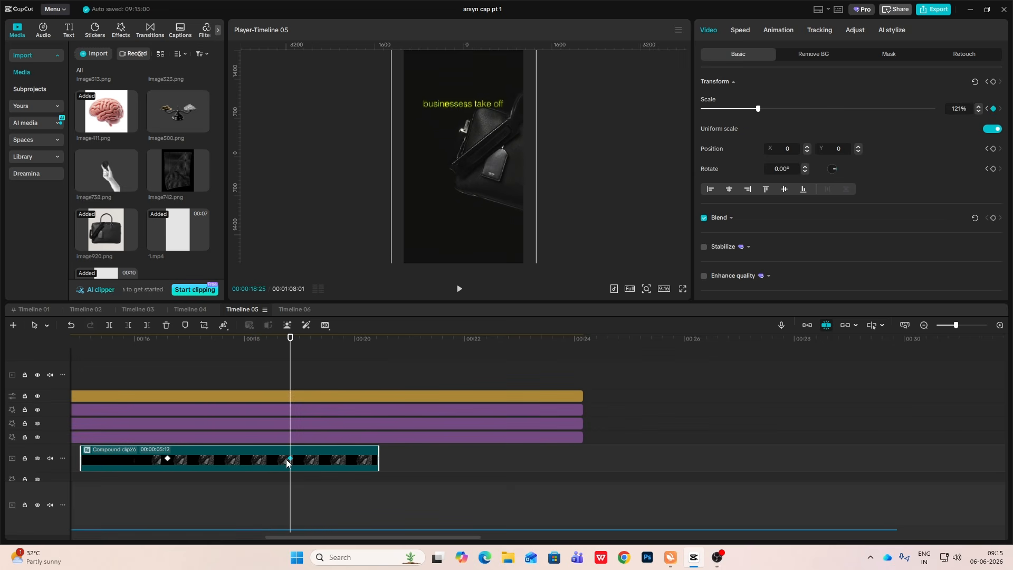
left_click(163, 360)
key("space")
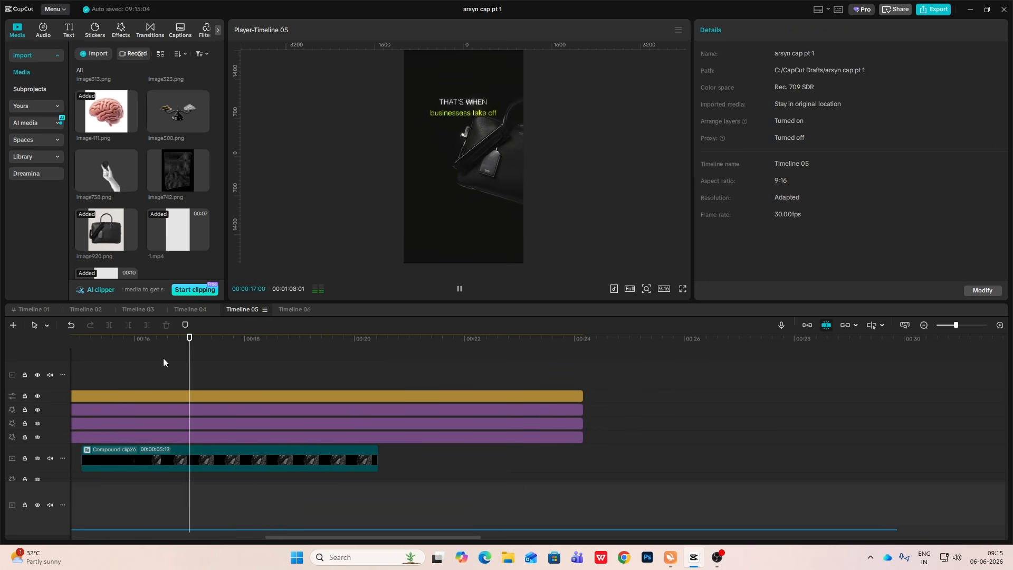
left_click(163, 357)
left_click(206, 461)
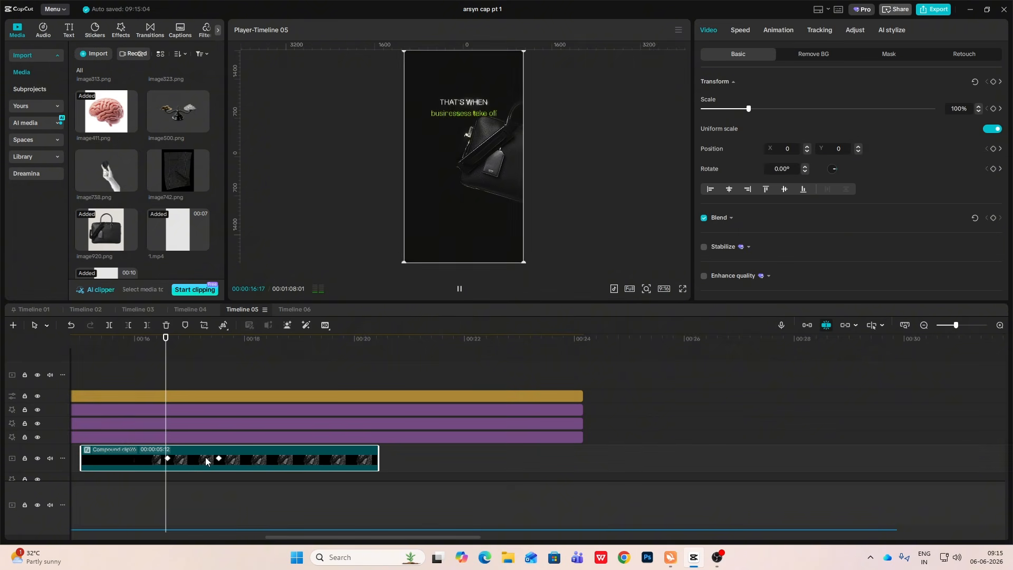
key("space")
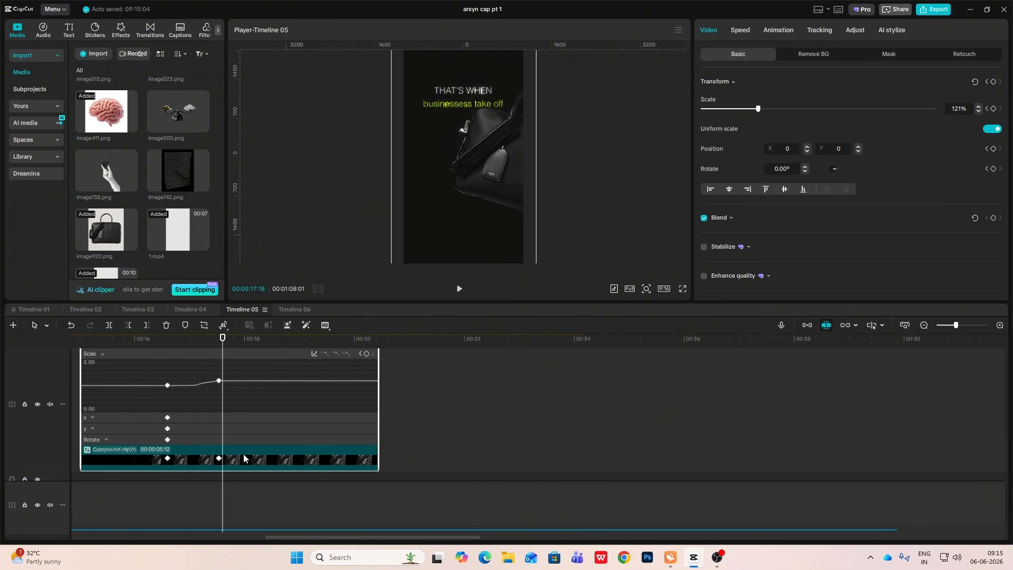
Step: Apply the Cubic In curve to the combined clip's shortened scale animation and play it back
left_click(313, 355)
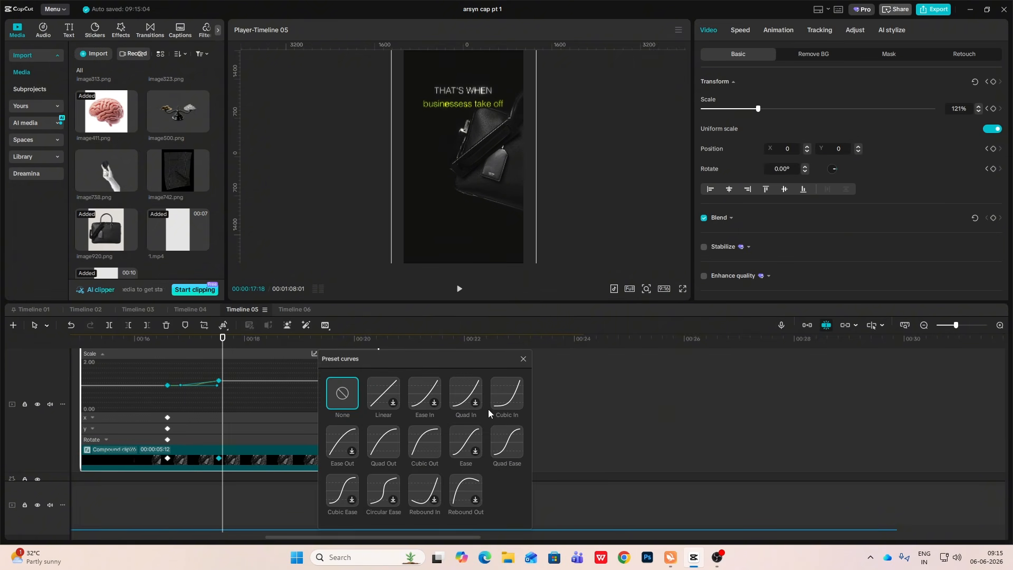
left_click(504, 401)
left_click(523, 358)
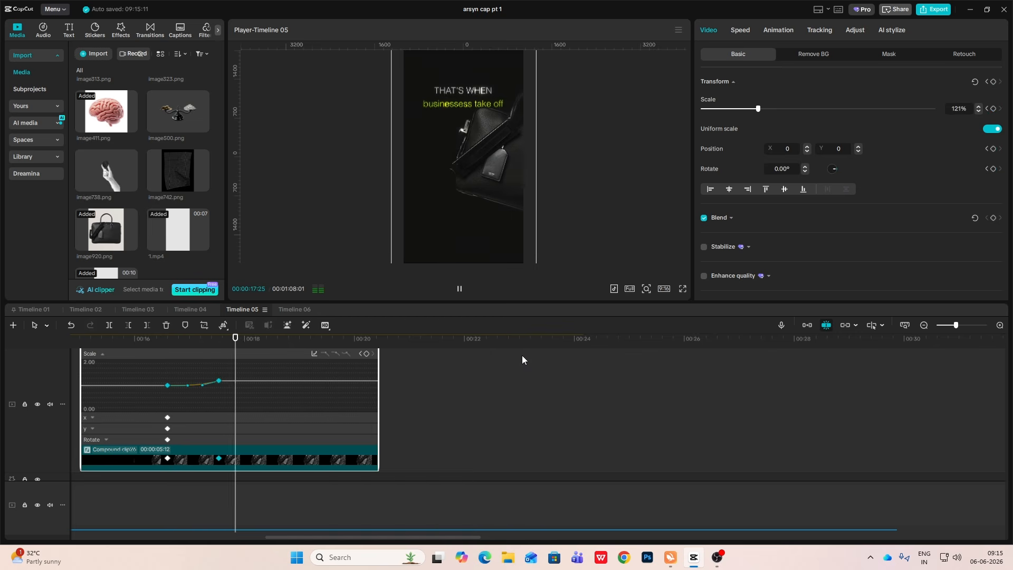
left_click(169, 374)
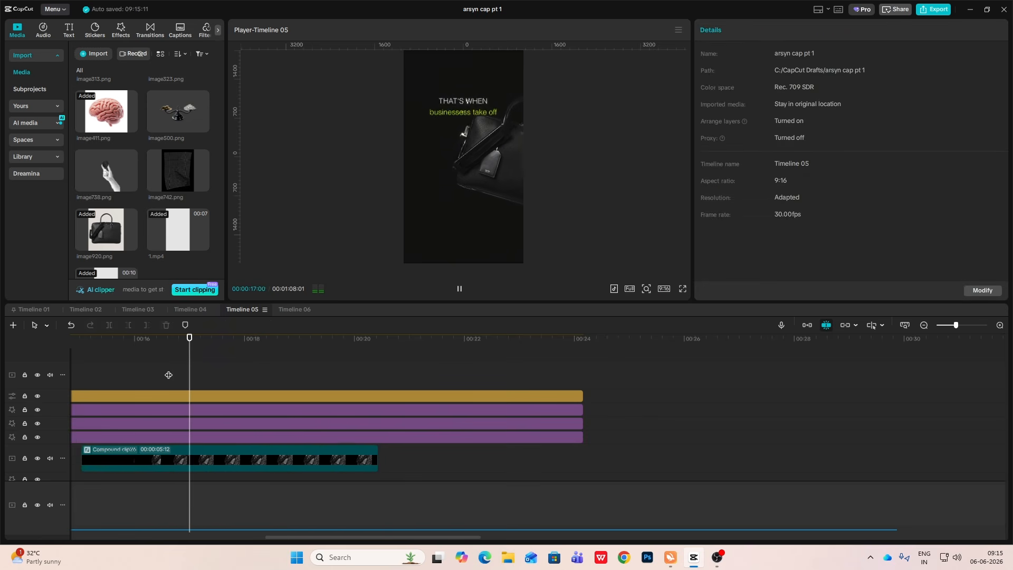
Step: Add the gold coin image image313.png at 00:00:17:12 on a track above the handbag compound clip
left_click(313, 456)
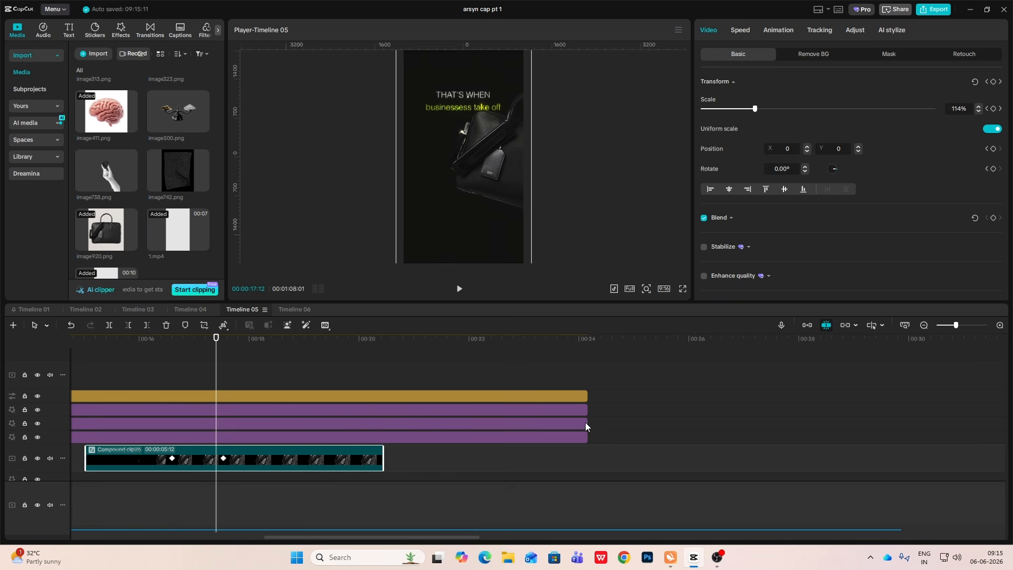
left_click(923, 325)
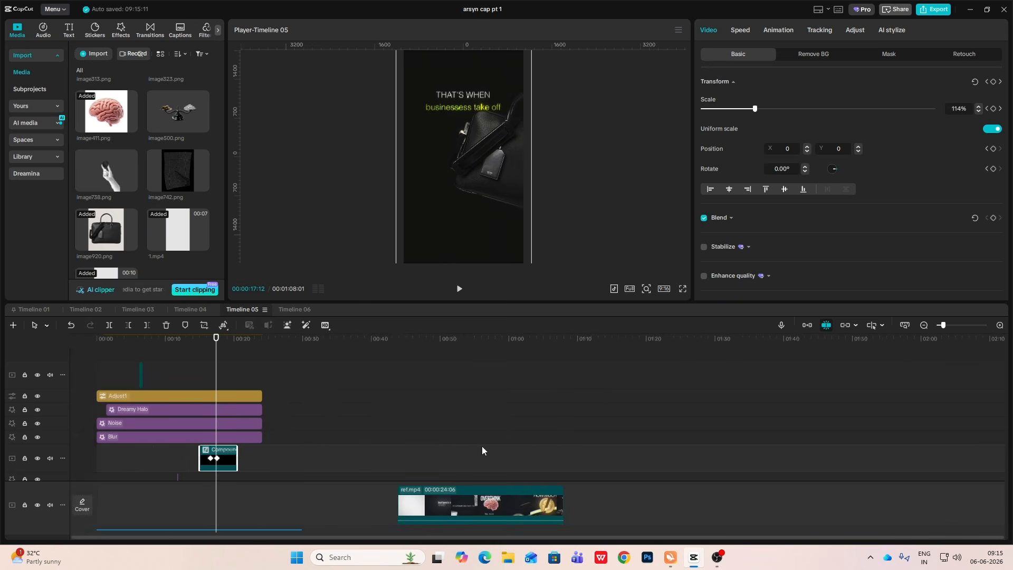
scroll(145, 247, "up", 3)
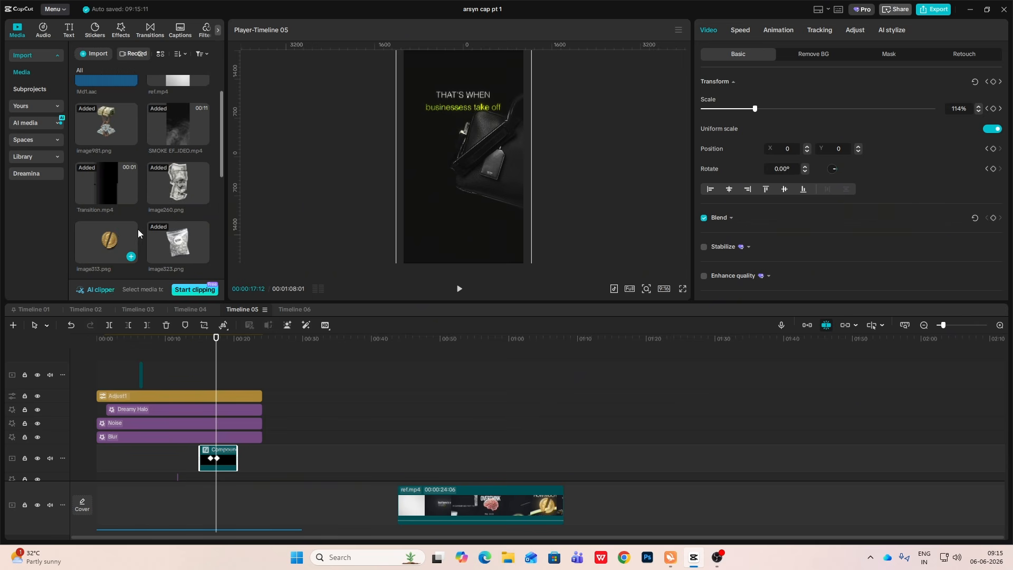
left_click_drag(116, 233, 216, 449)
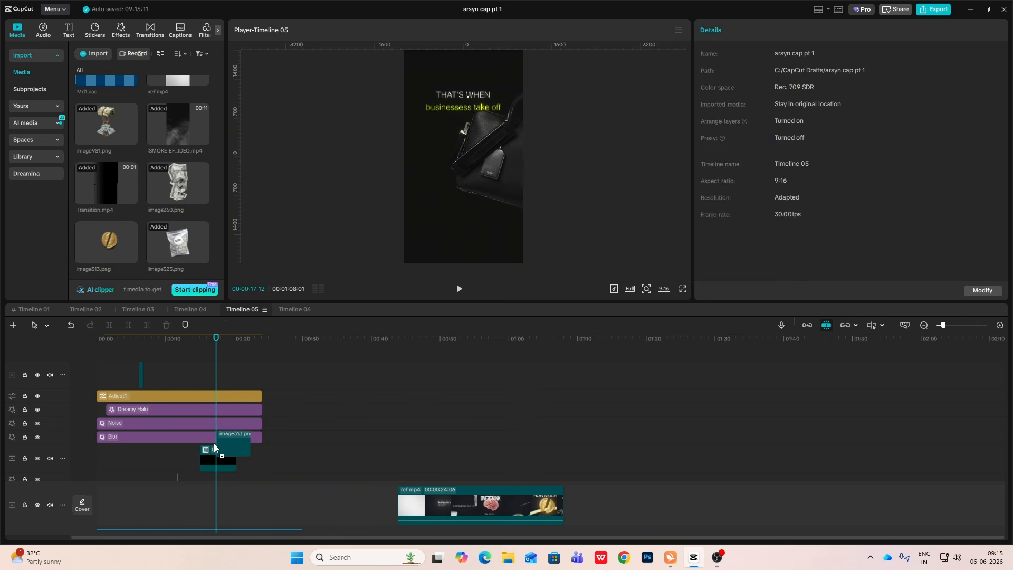
left_click(999, 325)
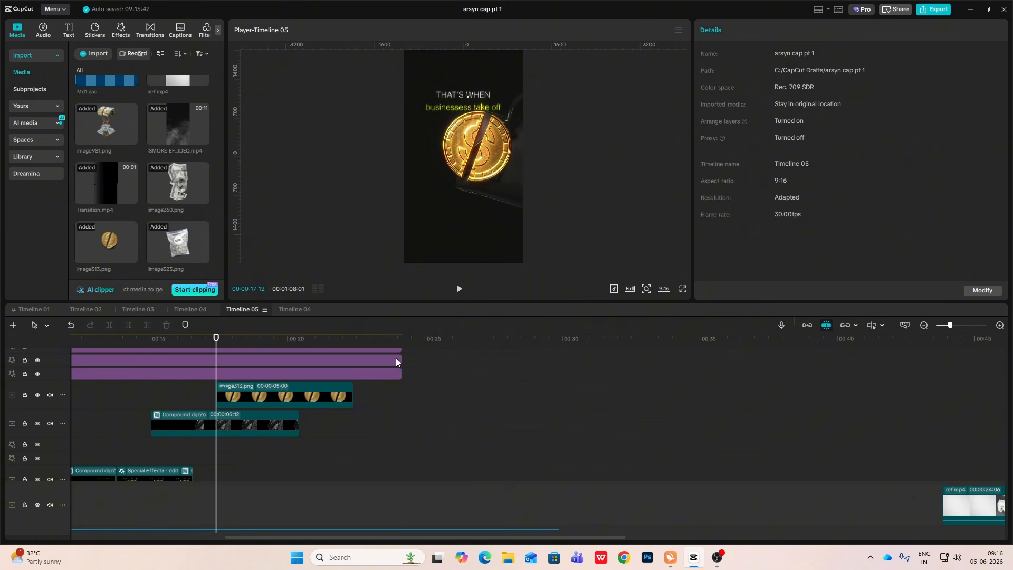
Step: Extend the dark background vector image on the timeline to about 00:00:29
scroll(351, 416, "down", 5)
scroll(350, 420, "down", 2)
left_click(259, 443)
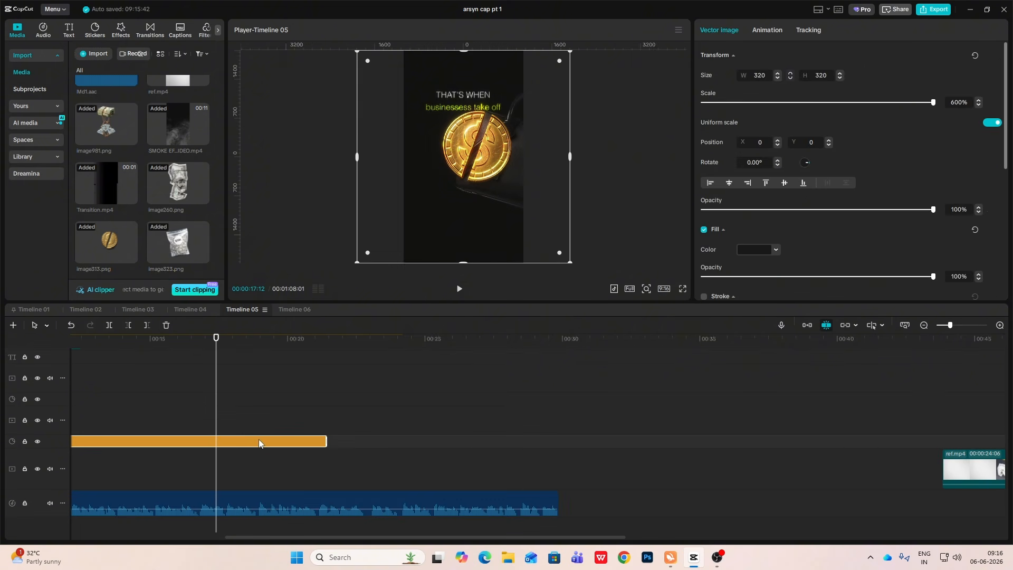
left_click_drag(326, 441, 540, 441)
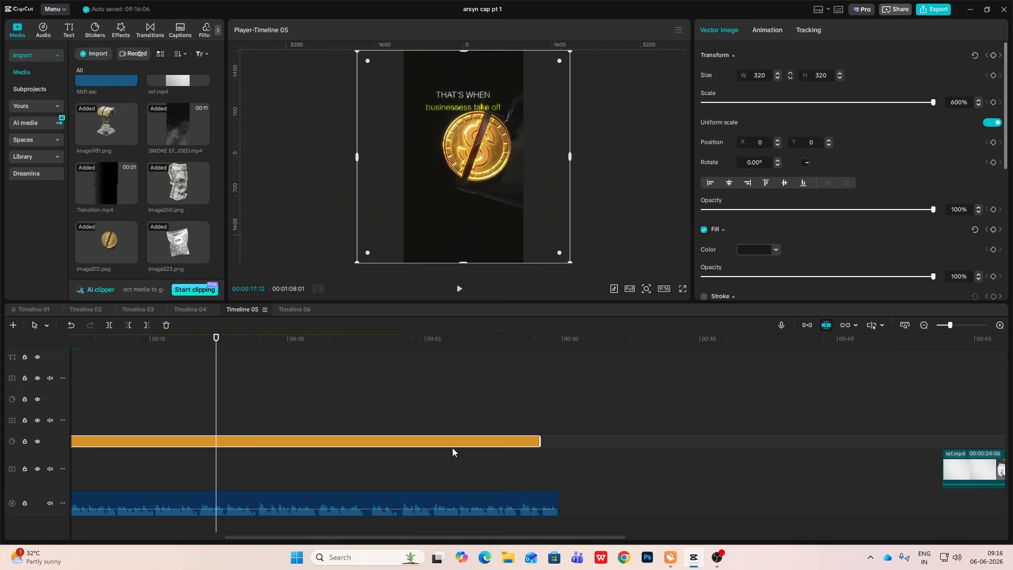
Step: Split the background vector image at 00:00:17:12 and place its second part between the coin image and the handbag compound clip
key("ctrl+b")
left_click_drag(322, 444, 279, 353)
scroll(377, 370, "up", 3)
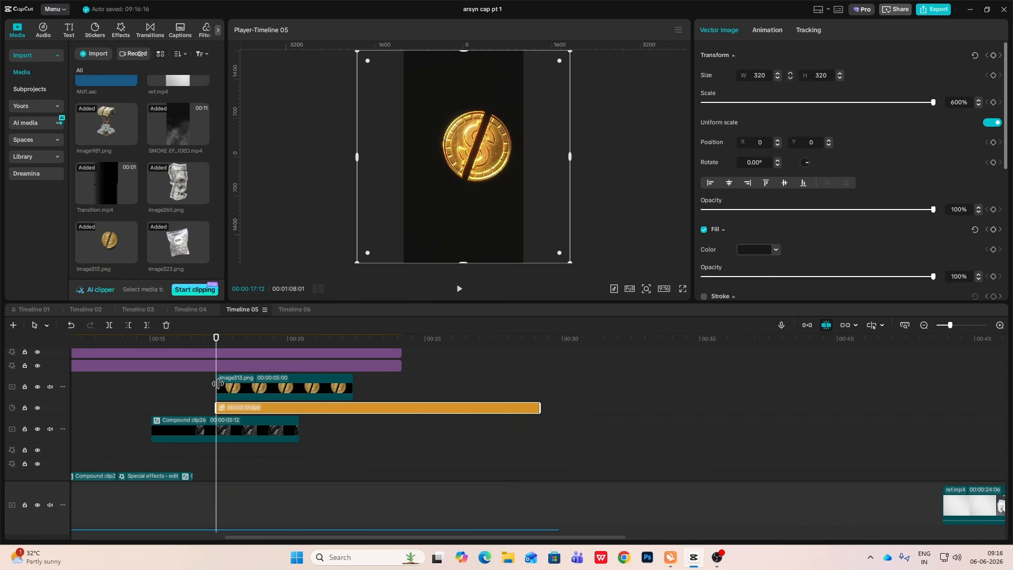
left_click(211, 411)
left_click_drag(211, 411, 233, 415)
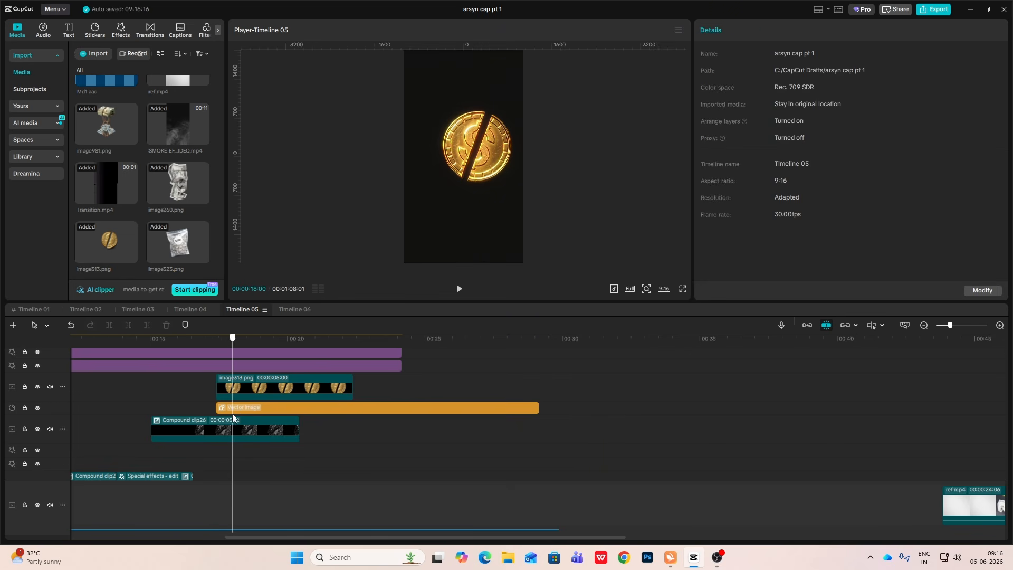
left_click_drag(232, 337, 216, 338)
Step: Add "HOW MUCH" and "should i charge ?" texts above the coin at 00:00:17:12, with the latter in HV-Analogue-Bold-Italic, size 10, color D7FF00
left_click(179, 413)
key("ctrl+c")
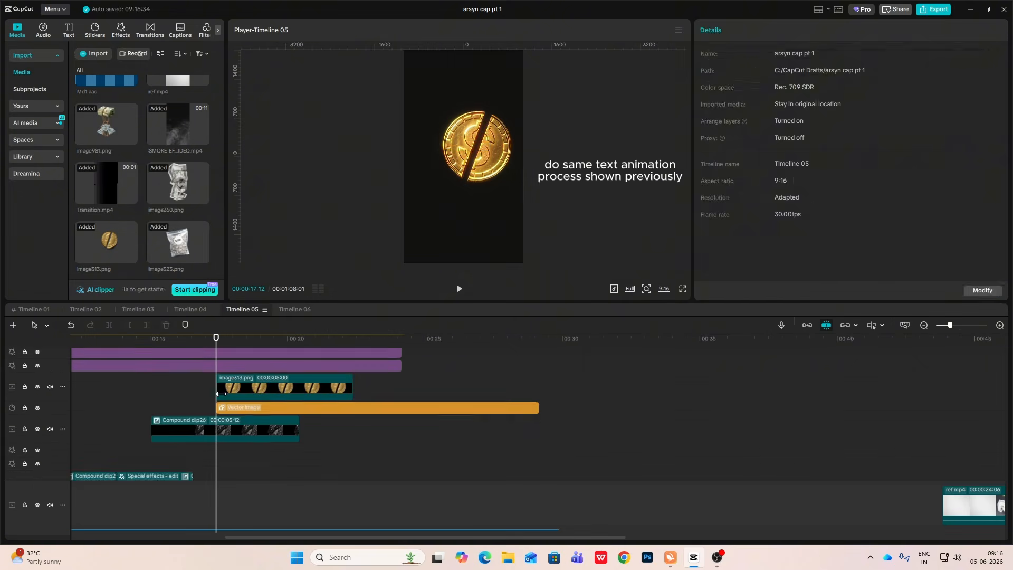
key("ctrl+v")
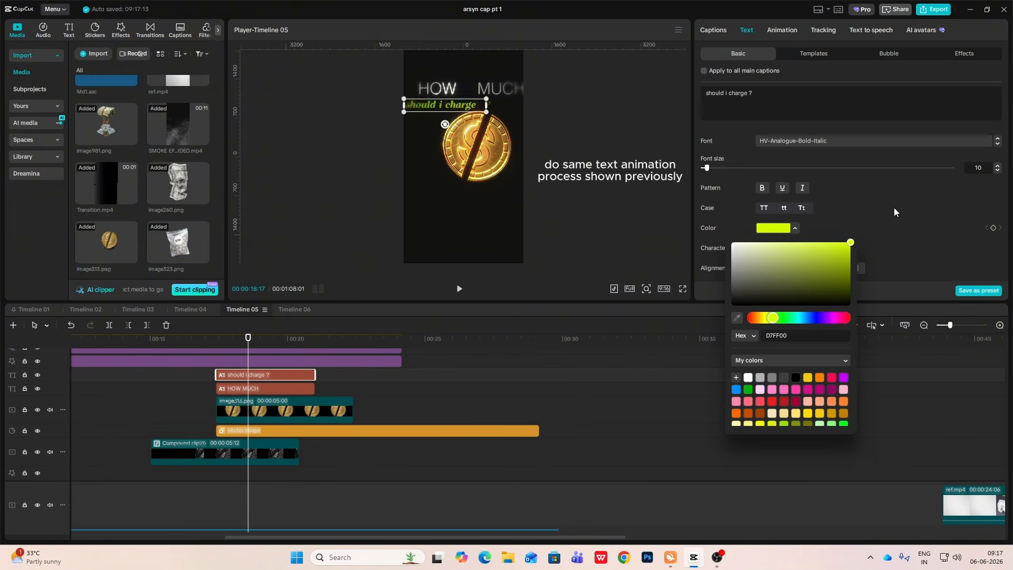
Step: Turn the "HOW MUCH" text into its own compound clip, play it back and add a 3-second freeze frame
left_click(195, 382)
left_click(252, 392, "ctrl")
key("alt+g")
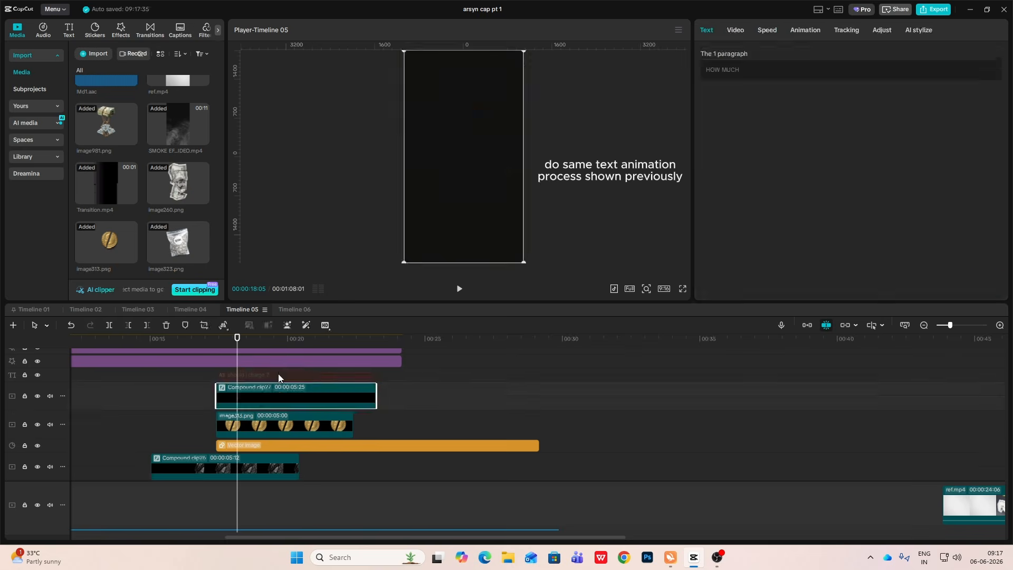
key("space")
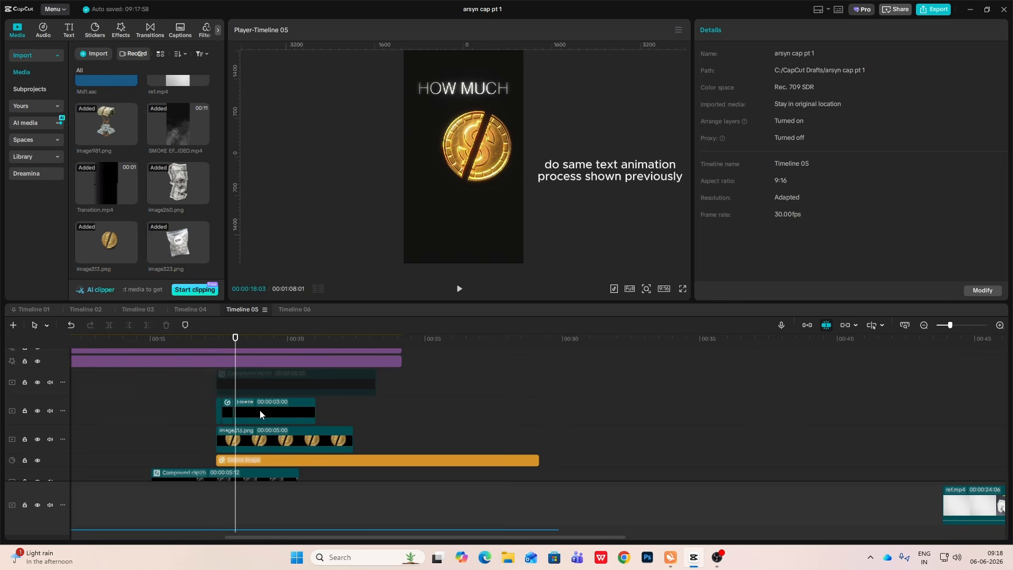
Step: Split the "should i charge ?" compound clip, set its second part to 2.00x speed, and add a 3-second freeze frame at 00:00:18:23
left_click_drag(260, 414, 250, 382)
left_click(254, 338)
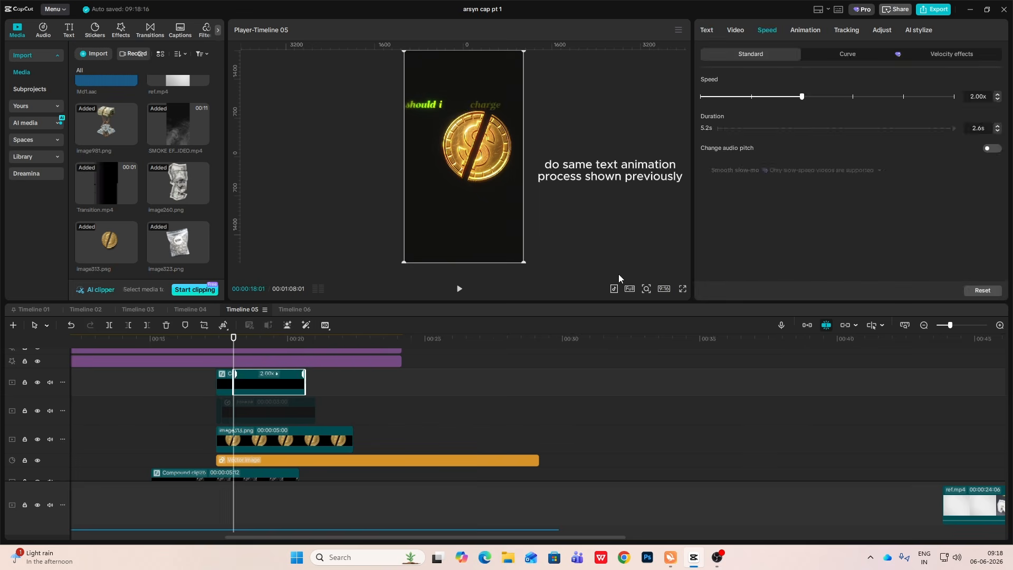
left_click(204, 378)
left_click(268, 386)
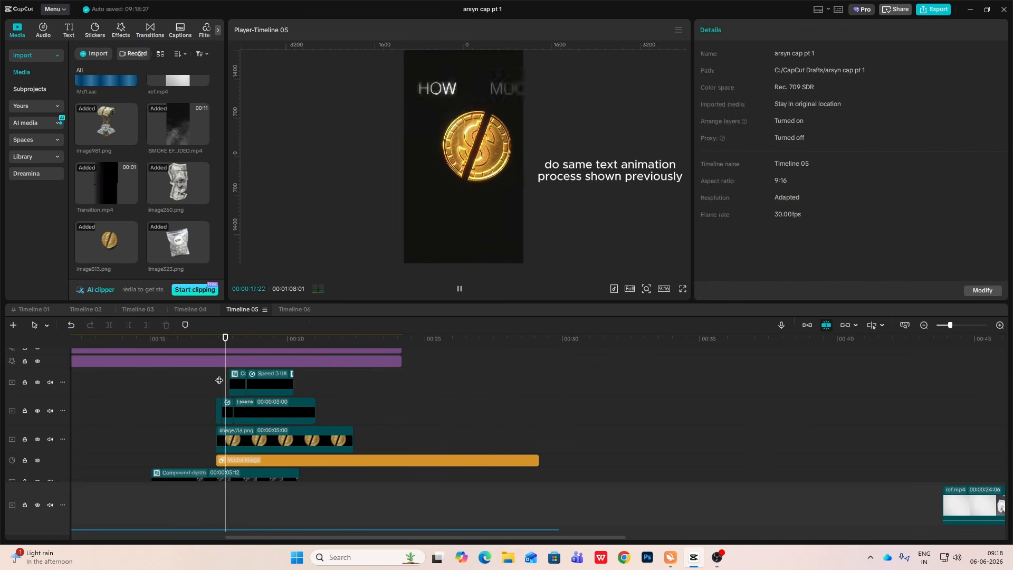
left_click(274, 380)
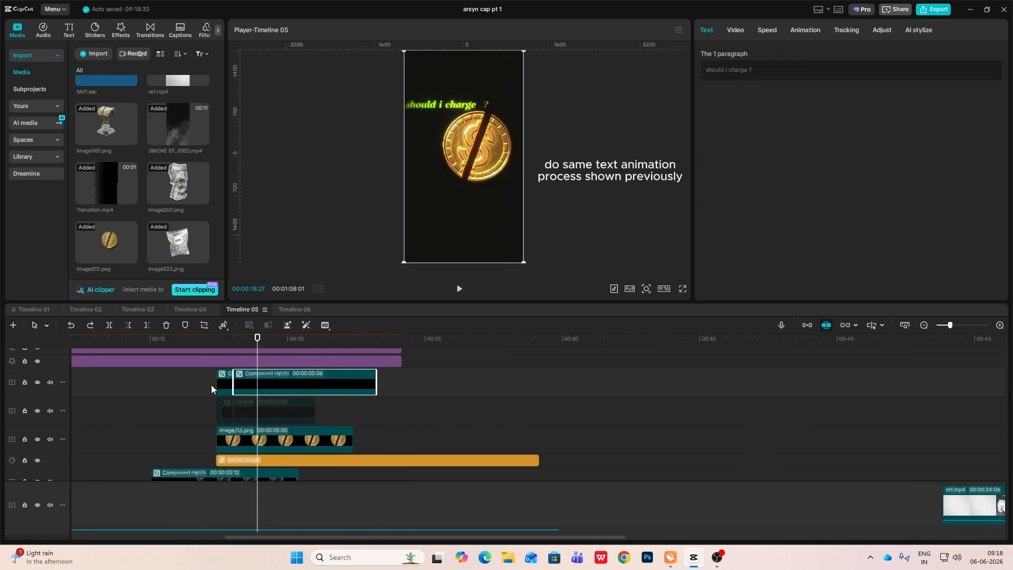
right_click(267, 380)
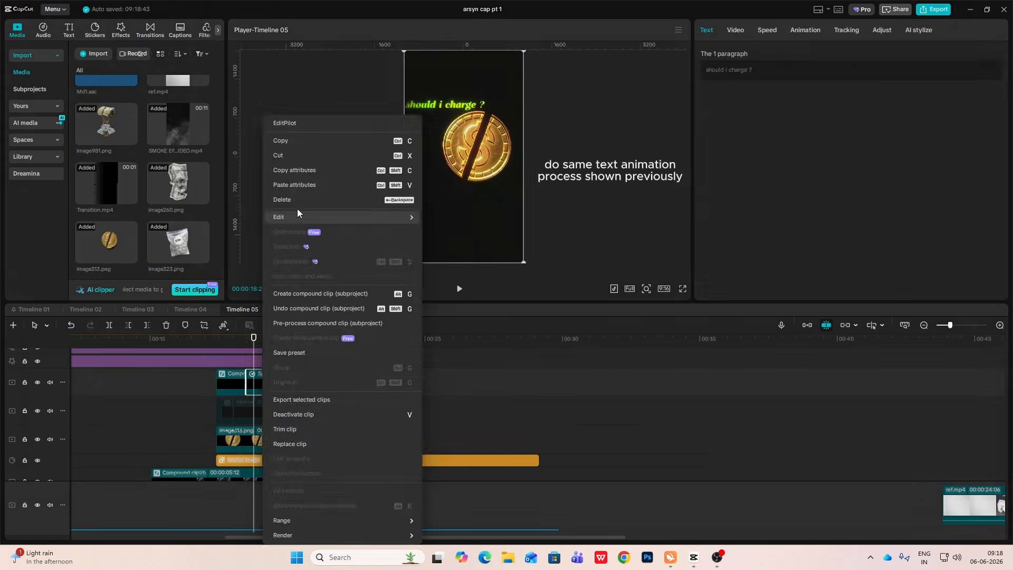
left_click(335, 378)
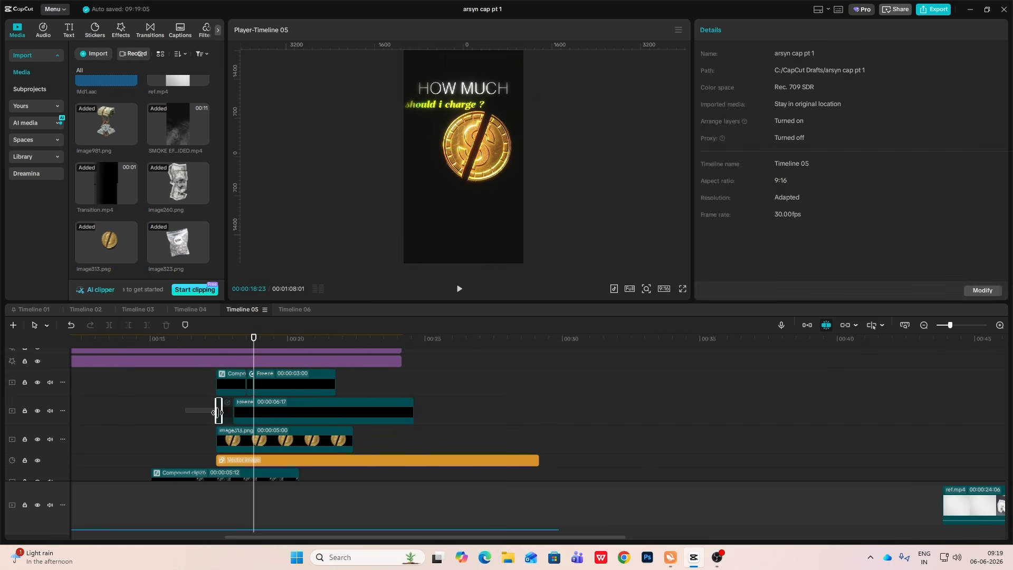
Step: Play back the text animation, then shift all the "should i charge ?" clips to start slightly later than the "HOW MUCH" clips
left_click(224, 410)
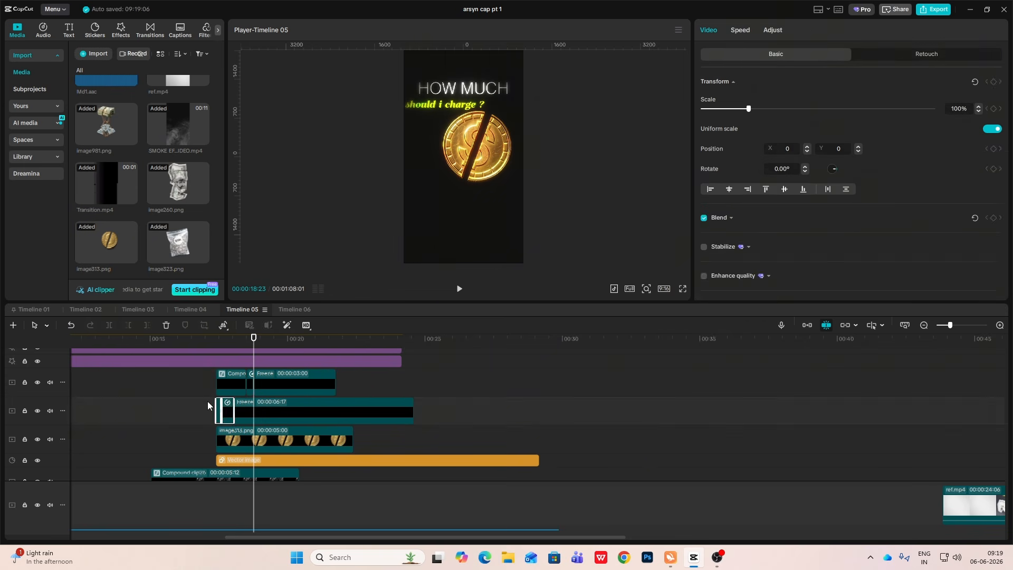
left_click(207, 400)
key("space")
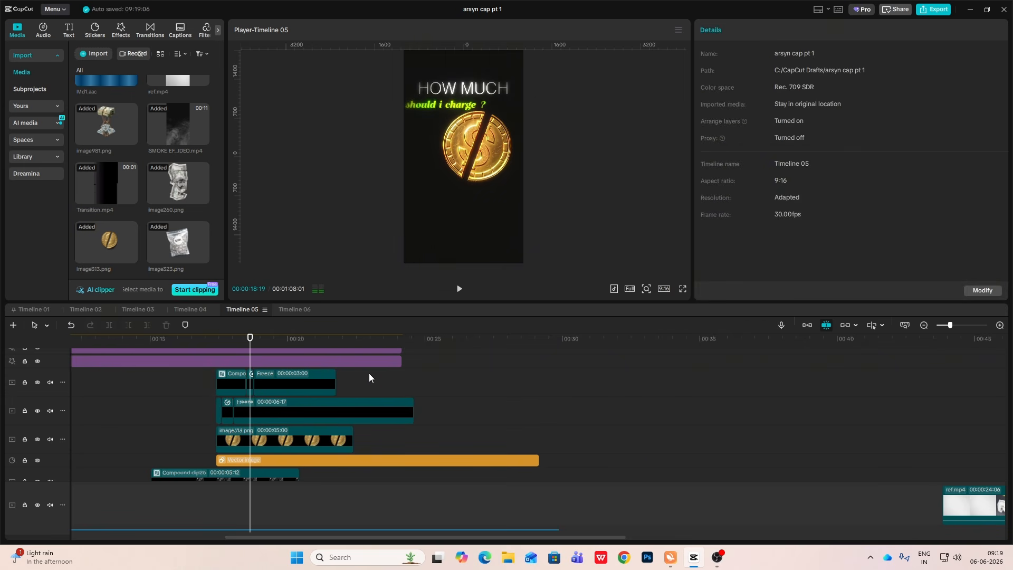
left_click_drag(369, 372, 203, 390)
left_click_drag(280, 389, 287, 389)
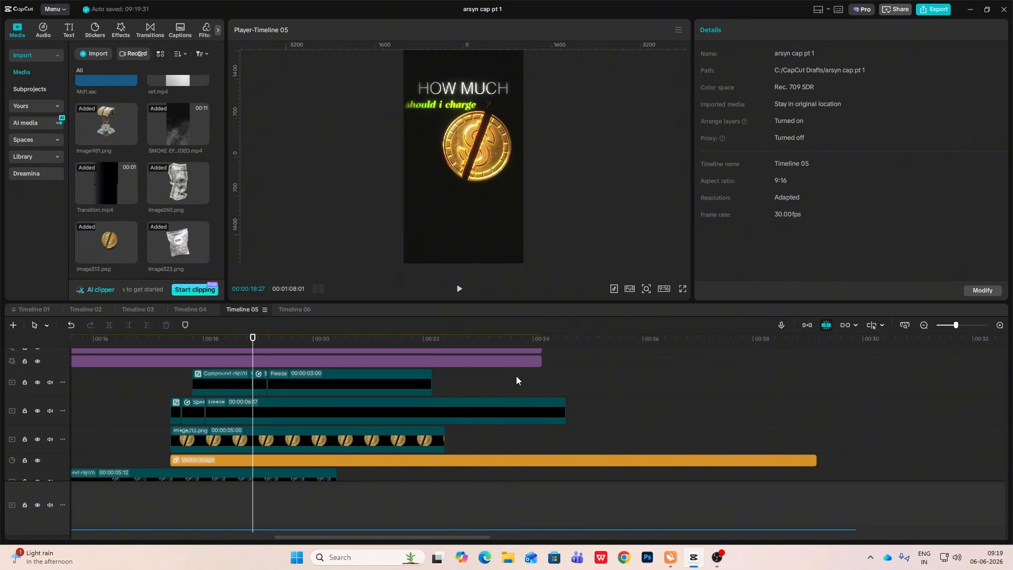
Step: Combine all the "HOW MUCH" and "should i charge ?" clips into one compound clip and play it back
left_click_drag(517, 380, 147, 410)
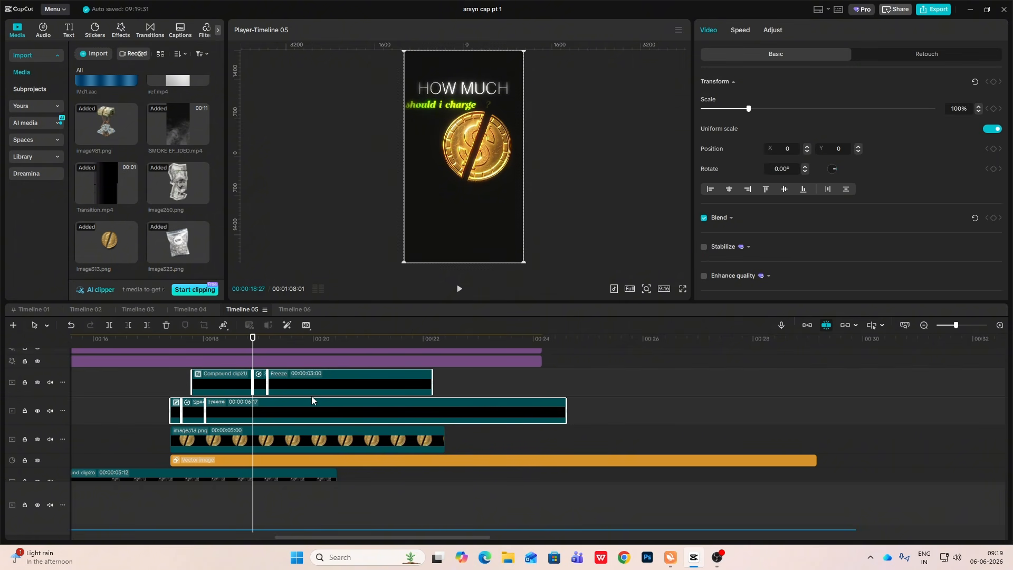
key("alt+g")
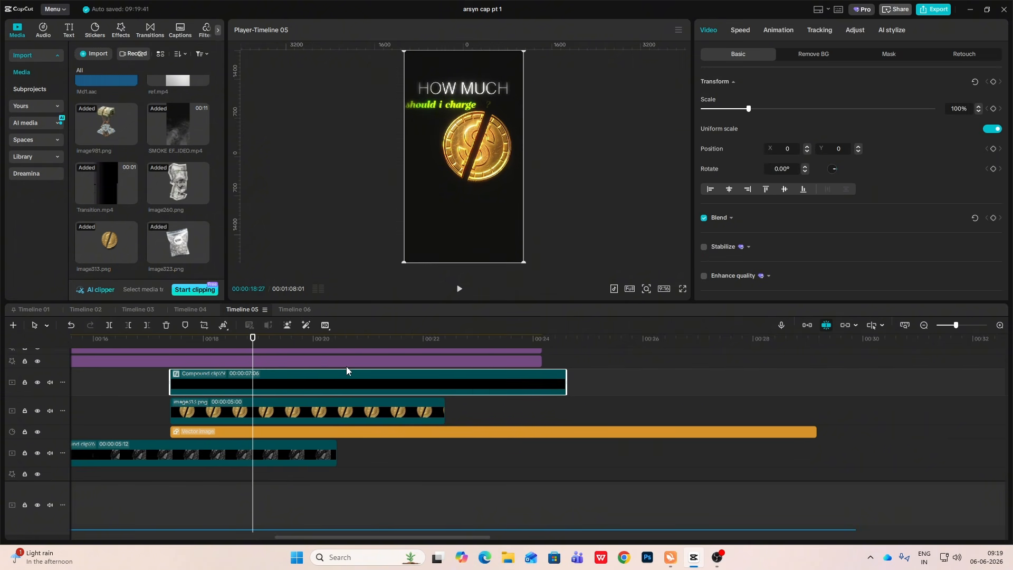
key("space")
key("space")
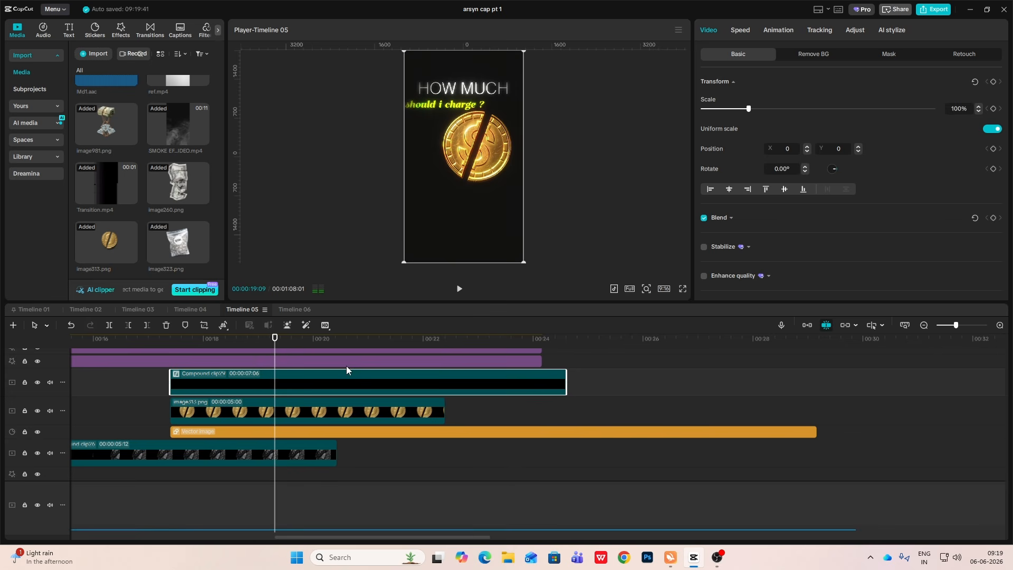
Step: Draw a custom curve arching across the top of the coin scene, about 2650 x 1579, lasting as long as the text compound clip
left_click(924, 326)
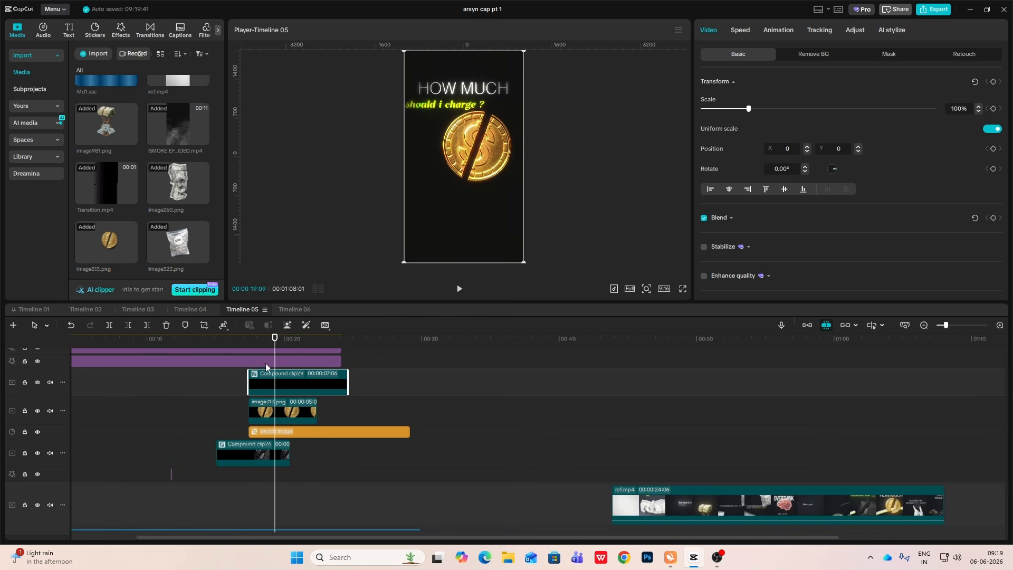
left_click(94, 30)
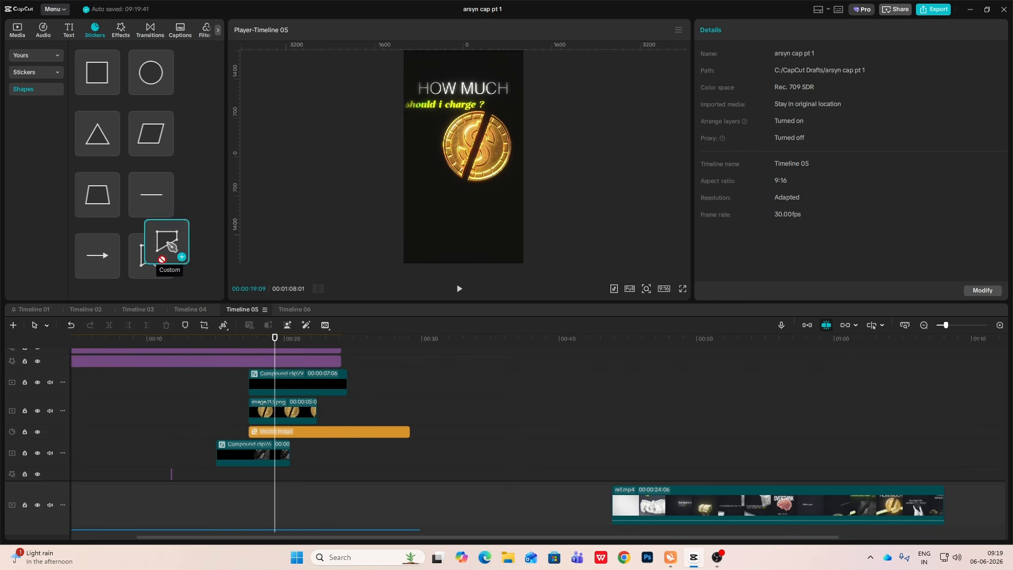
left_click_drag(156, 252, 246, 373)
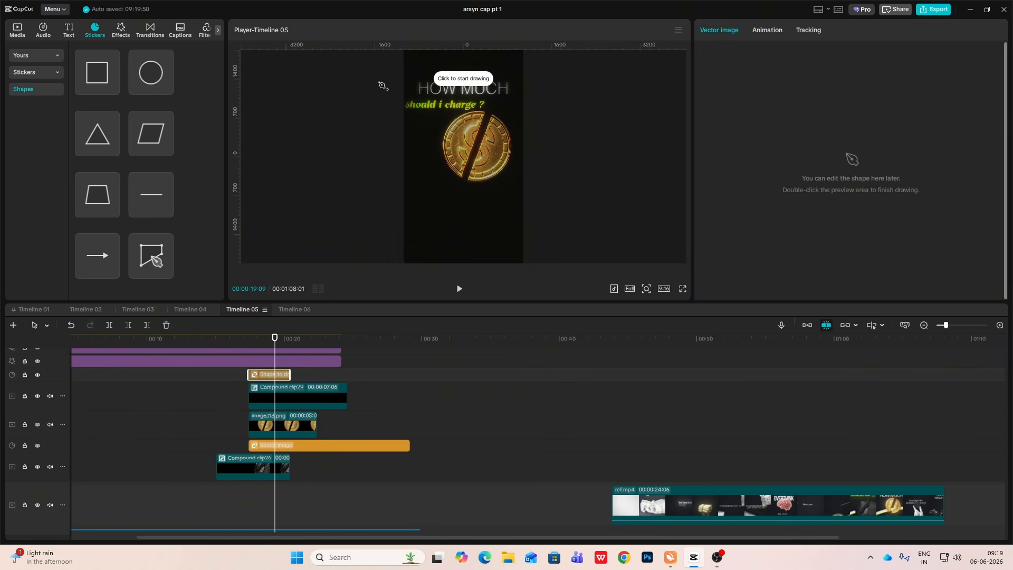
left_click_drag(587, 173, 614, 249)
left_click_drag(290, 376, 347, 380)
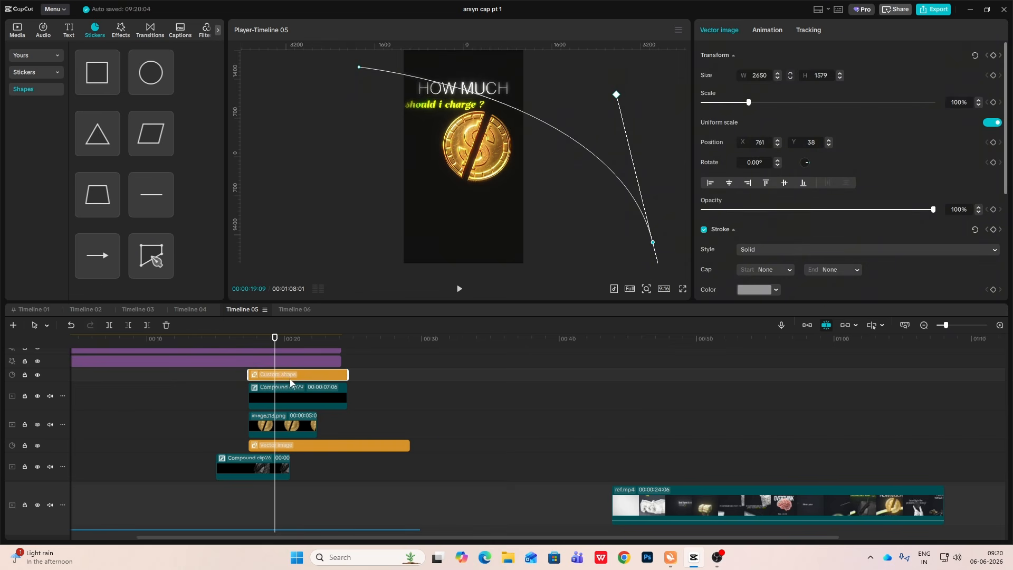
Step: Draw a second custom curve crossing the coin diagonally, about 3216 x 1309, lasting as long as the text compound clip
mouse_move(157, 264)
left_mouse_down()
mouse_move(263, 288)
mouse_move(253, 375)
left_mouse_up()
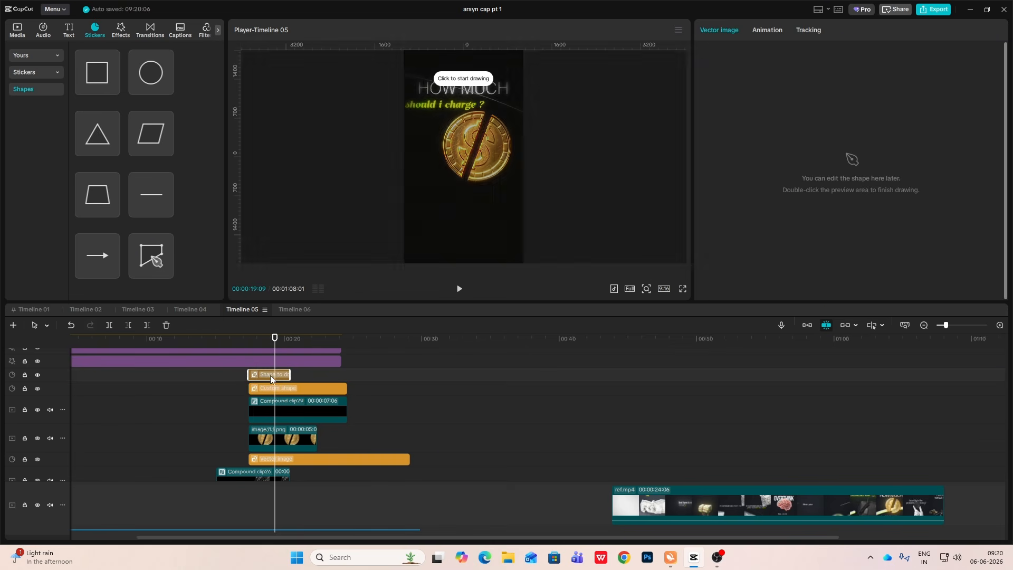
left_click(418, 176)
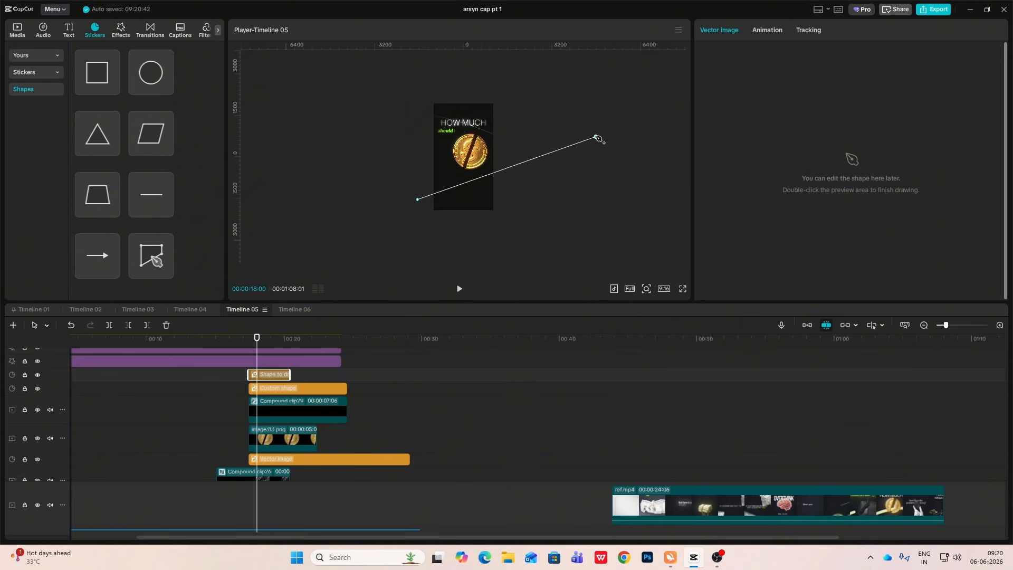
left_click_drag(595, 137, 698, 182)
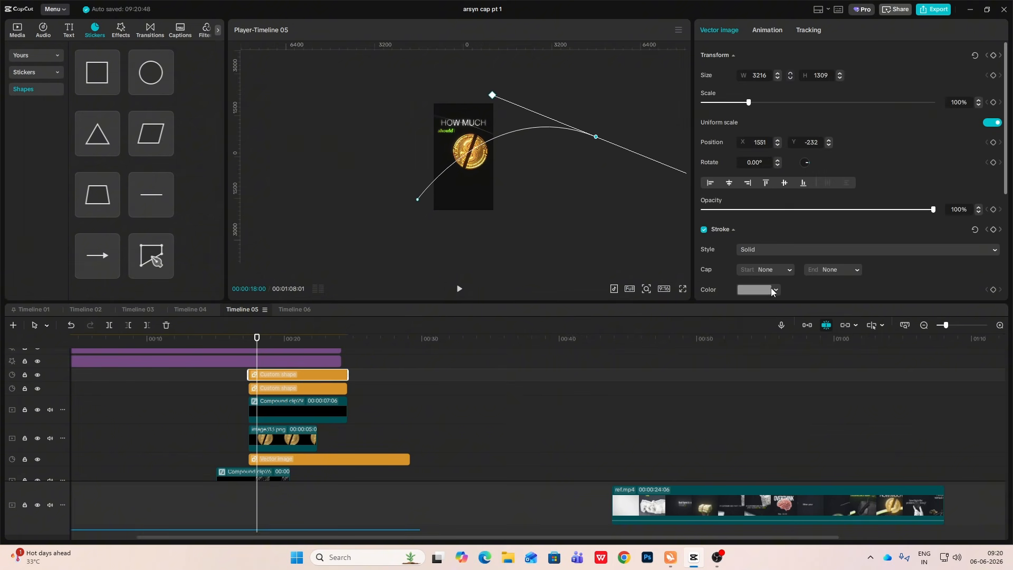
Step: Set the stroke color of both custom curves to bright yellow, using ECFF00 for the one crossing the coin
left_click(773, 289)
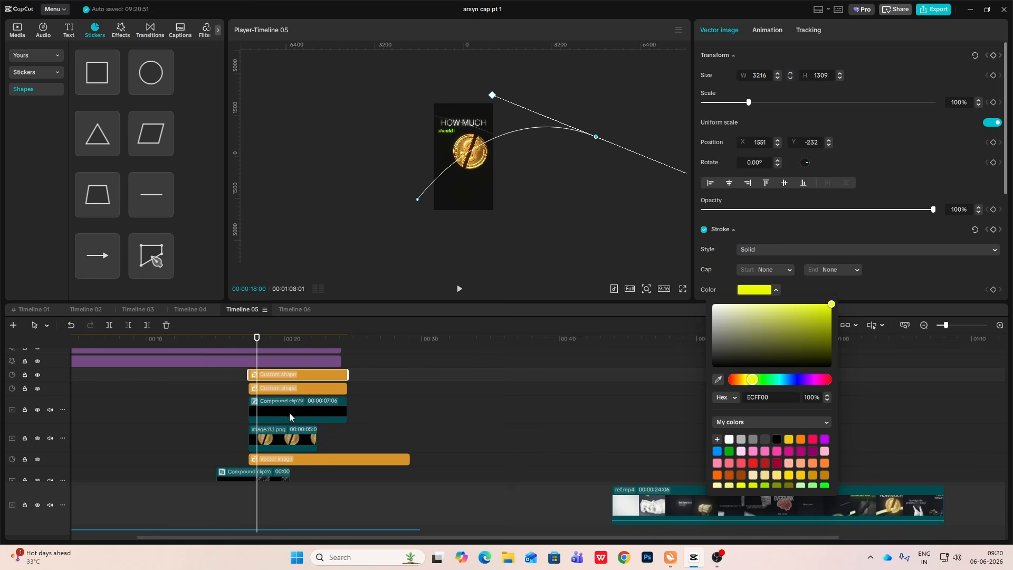
left_click(290, 390)
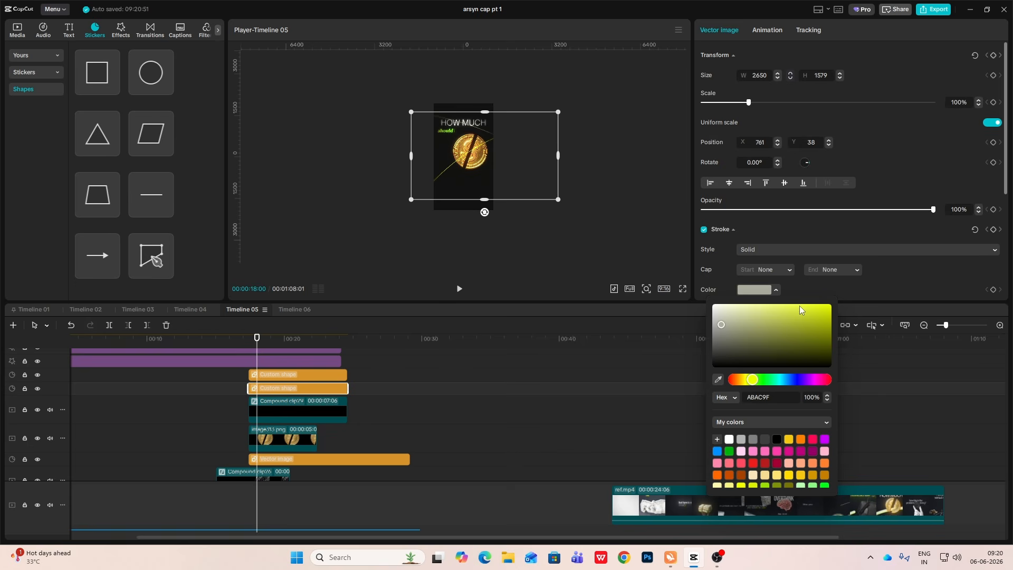
left_click_drag(802, 309, 931, 277)
Step: Set the stroke weight to 60 on the curve crossing the coin and 42 on the upper curve, and layer both beneath the coin image
left_click(328, 374)
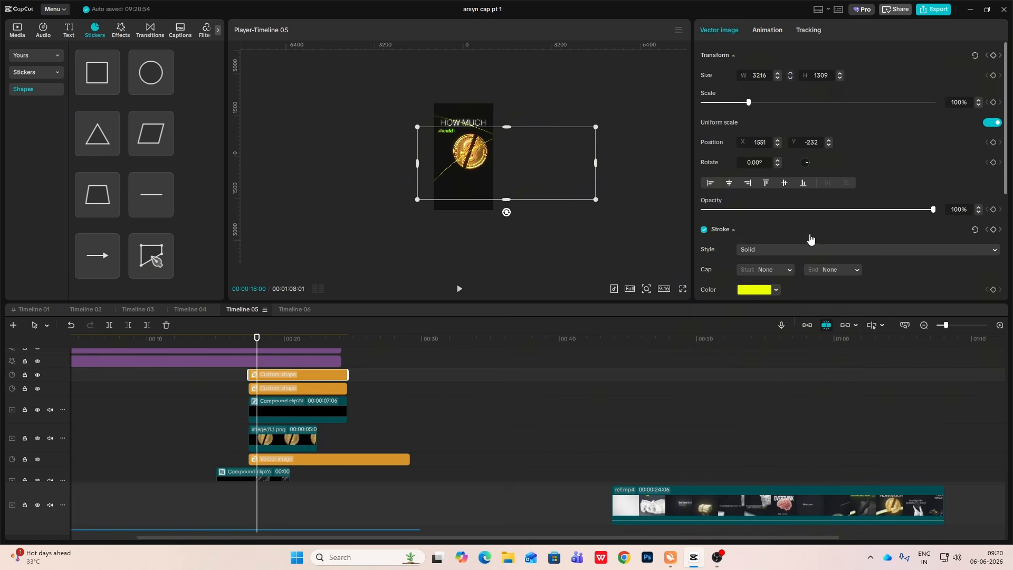
scroll(811, 239, "down", 3)
left_click_drag(709, 217, 843, 239)
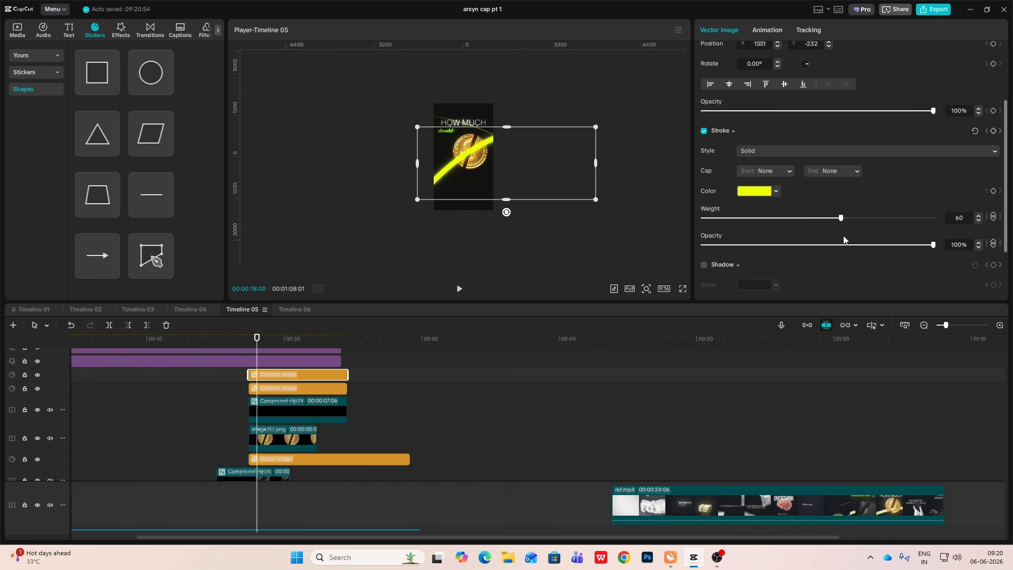
left_click(291, 389)
left_click_drag(709, 218, 780, 218)
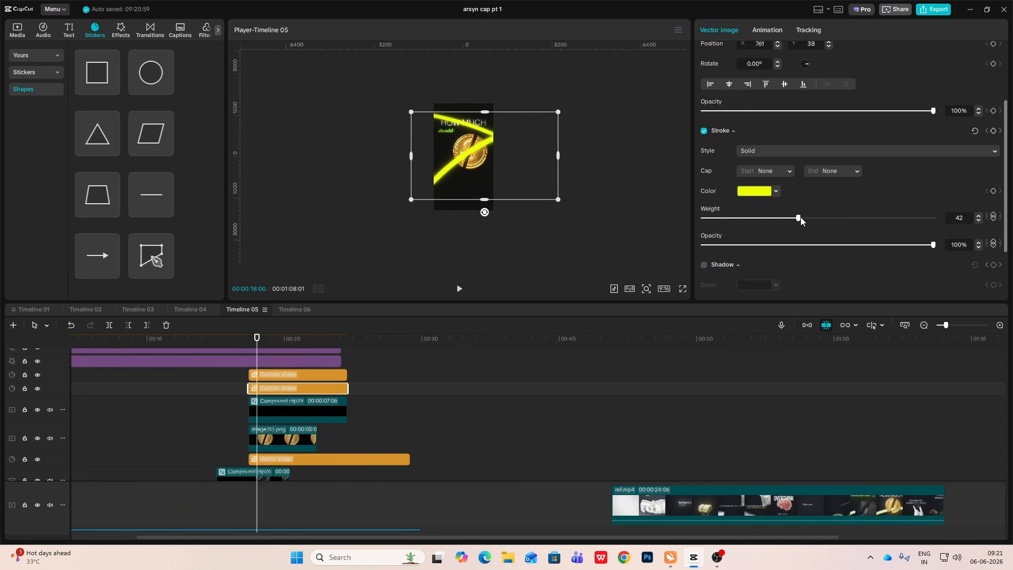
left_click_drag(378, 371, 331, 461)
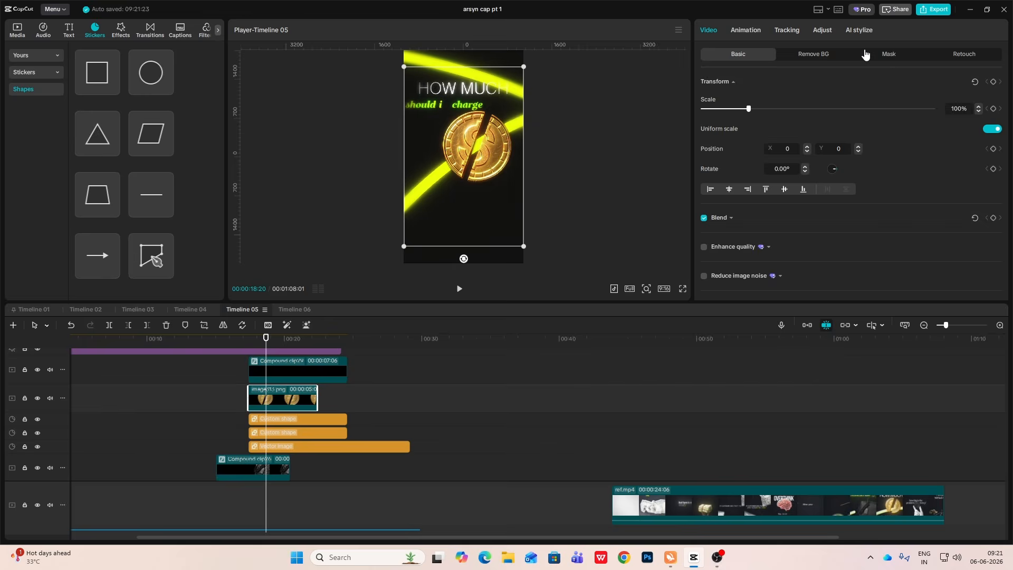
Step: Add a Split mask to the coin image, rotated to -70° and shifted to X 76 along the coin's diagonal gap
left_click(865, 54)
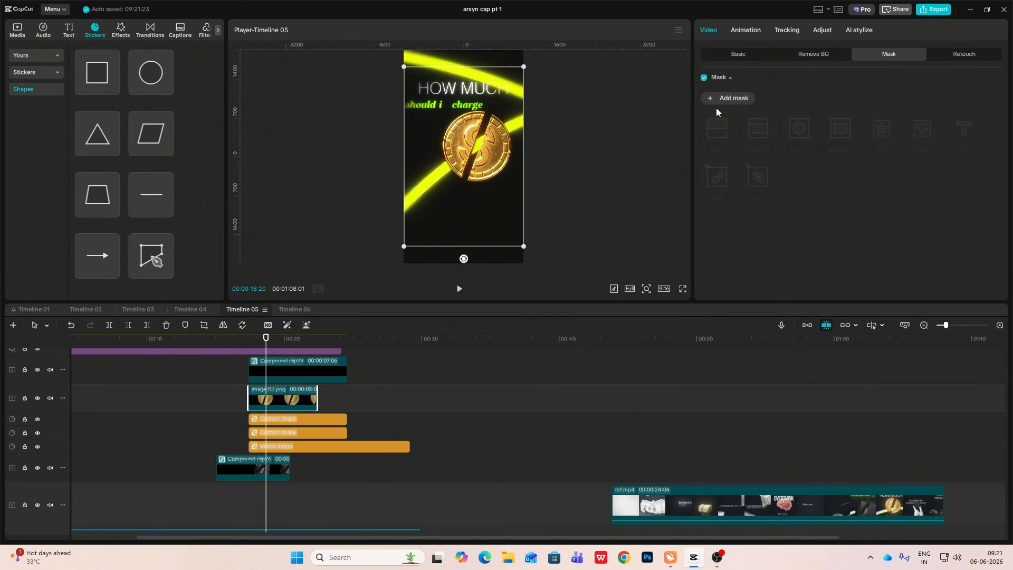
left_click(726, 102)
left_click(716, 128)
mouse_move(463, 177)
left_mouse_down()
mouse_move(485, 168)
mouse_move(470, 170)
left_mouse_up()
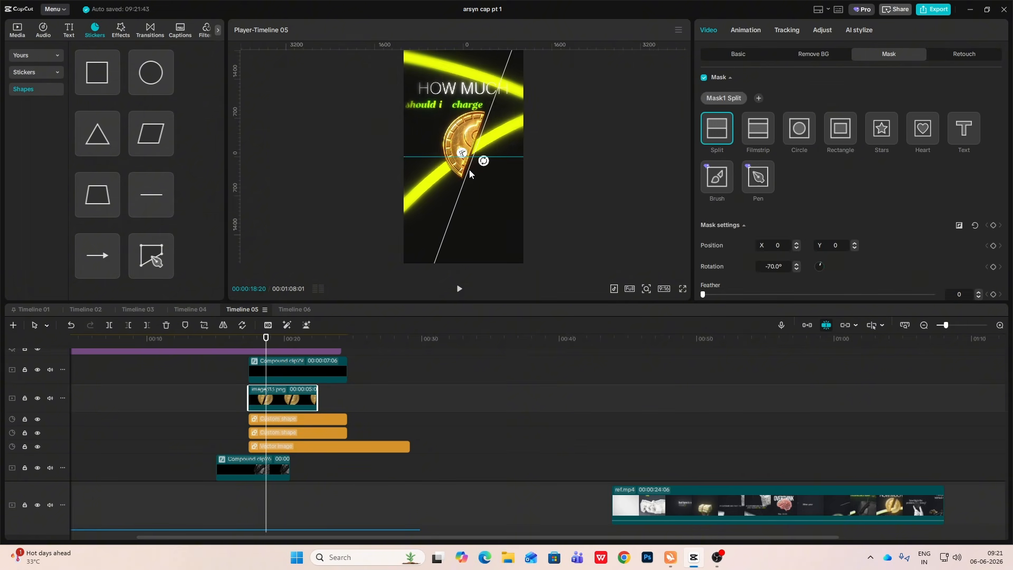
Step: Duplicate the masked coin image onto its own track and rotate the copy's Split mask to reveal the other half
left_click_drag(291, 404, 289, 397, "alt")
left_click(292, 404)
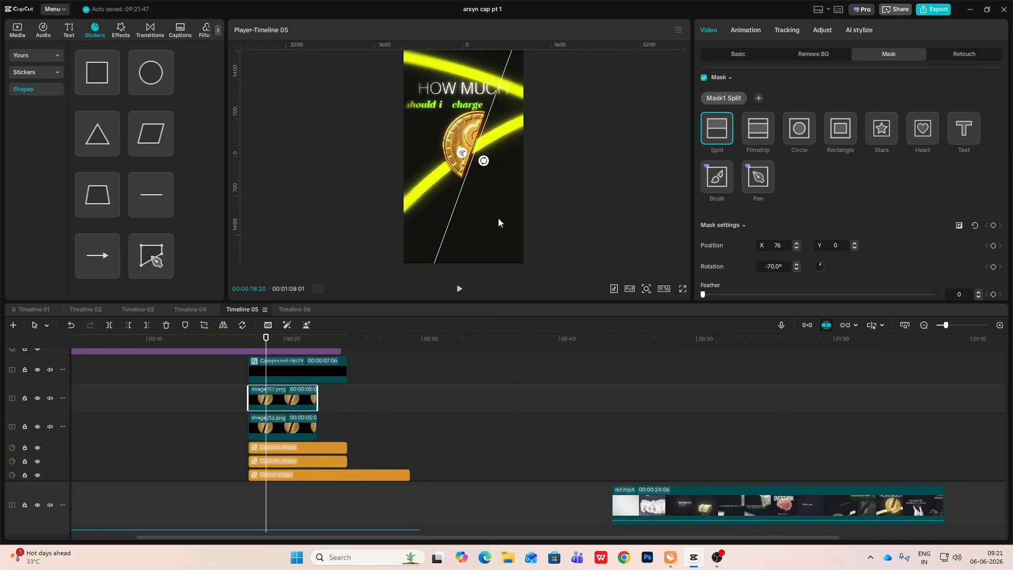
left_click_drag(483, 160, 372, 140)
Step: Undo the last change and add Transform keyframes to both coin halves at 00:00:17:12 and 00:00:19:15
left_click(745, 60)
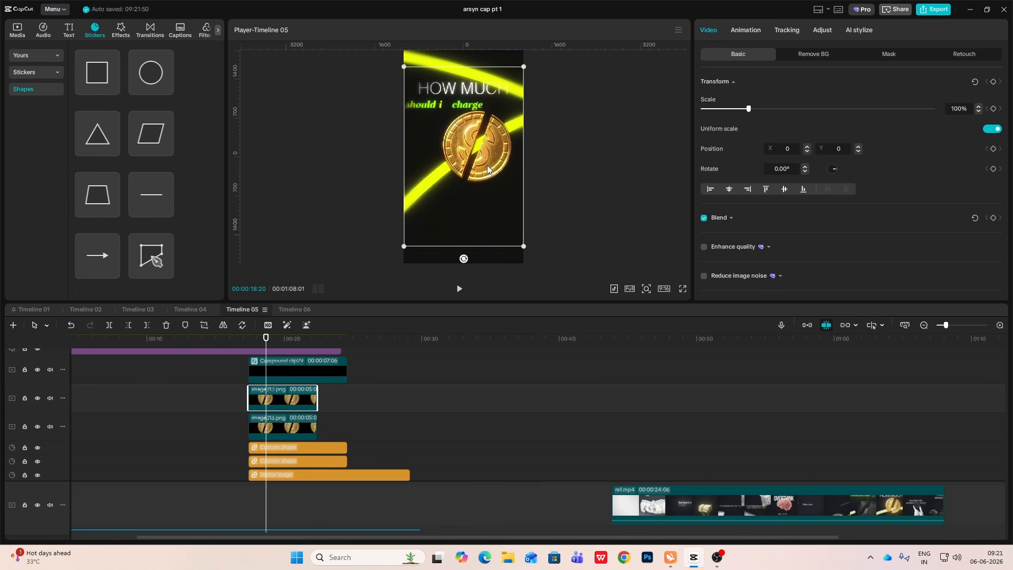
key("ctrl+z")
left_click(248, 412)
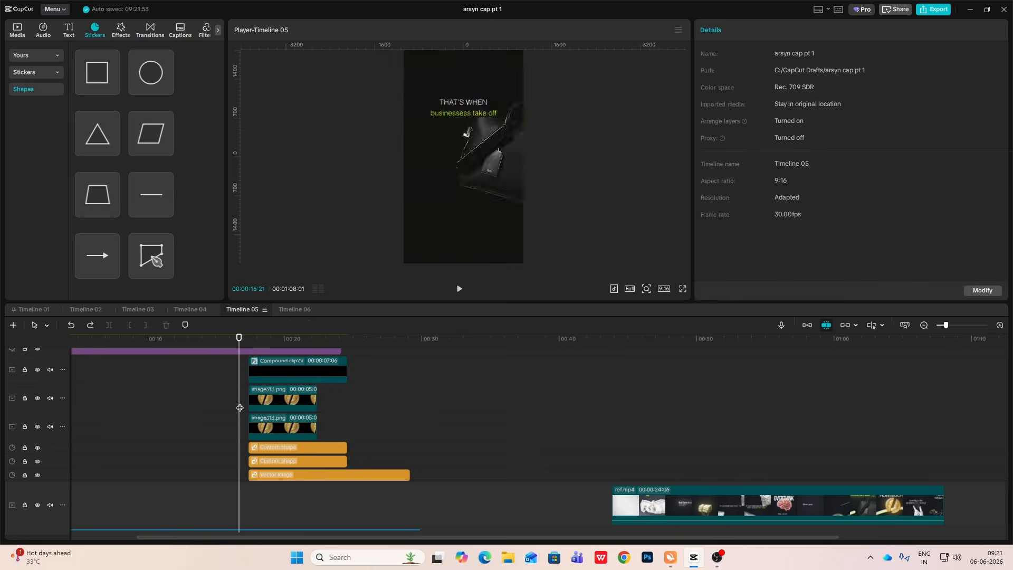
left_click(273, 399)
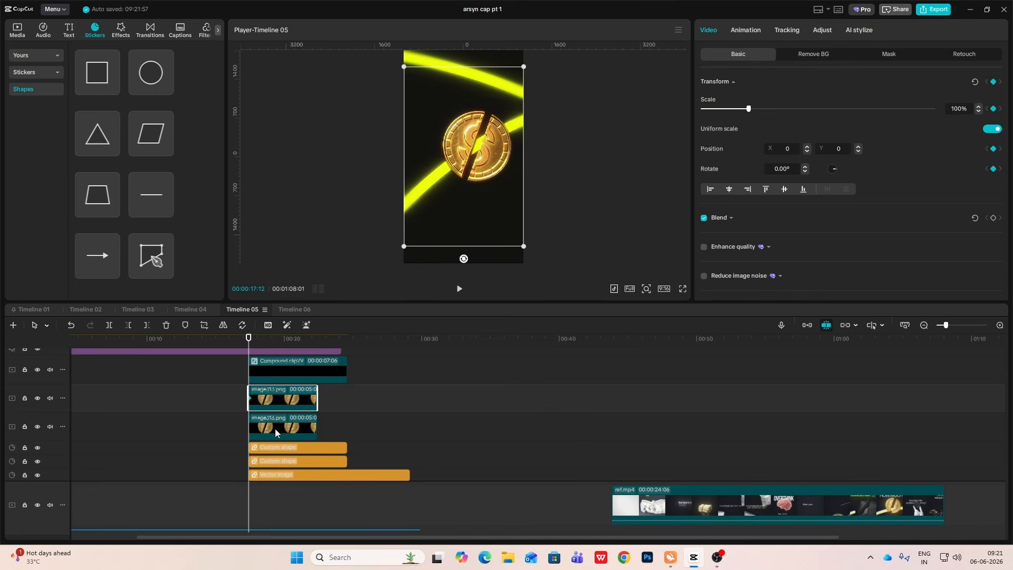
left_click(275, 433)
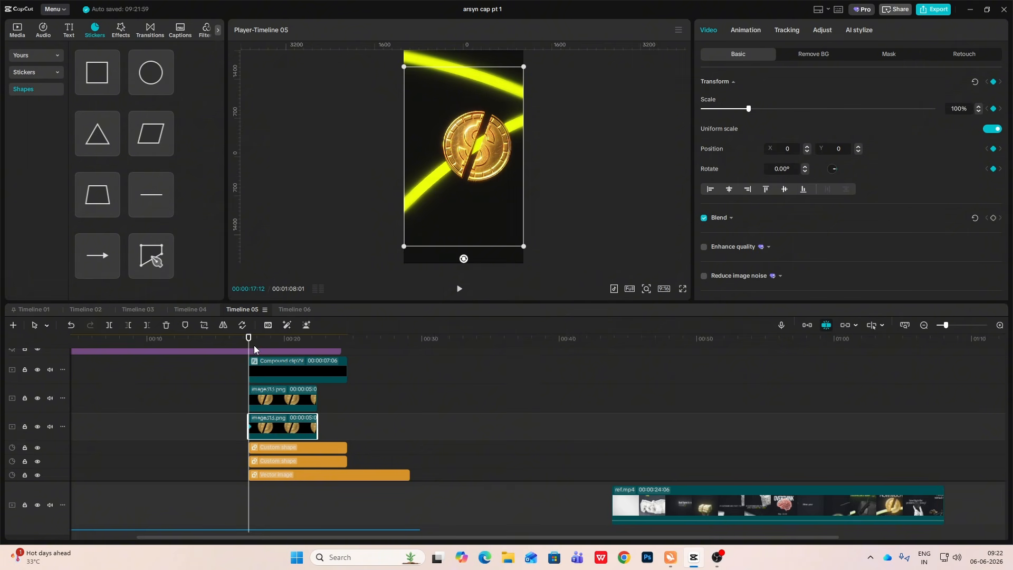
left_click_drag(249, 345, 278, 349)
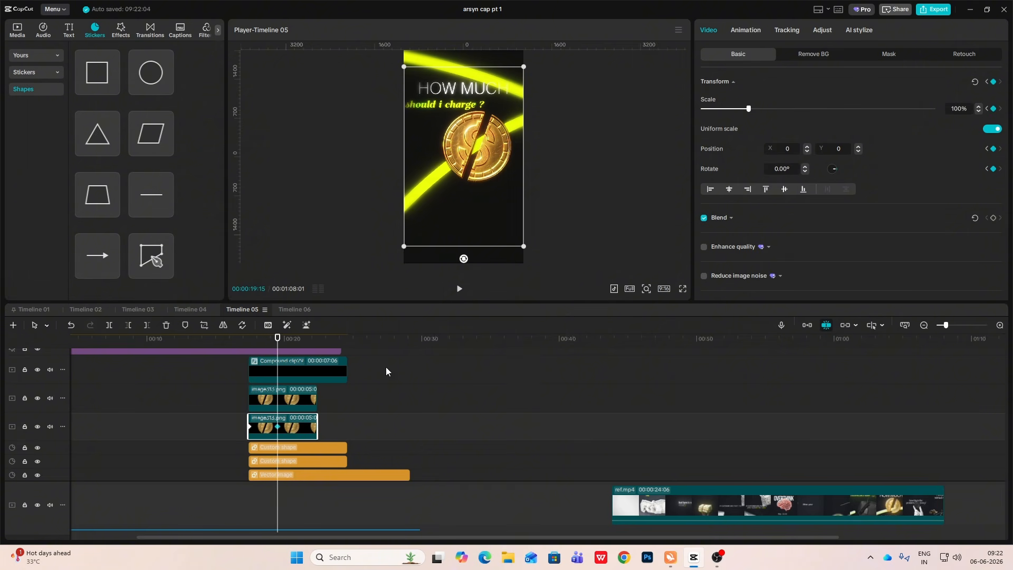
left_click(288, 402)
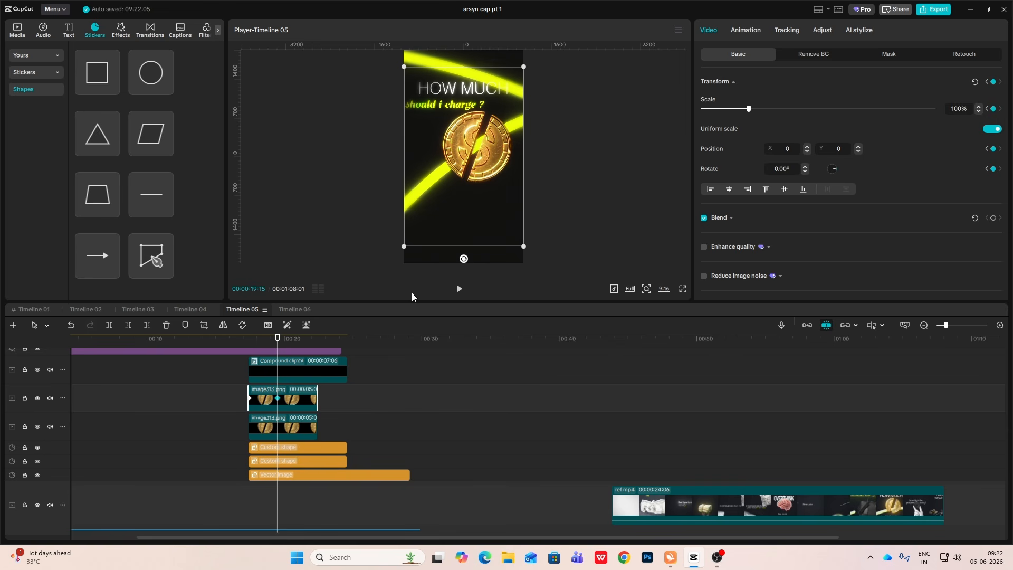
Step: At 00:00:17:12, undo the first offset of the right coin half and move it right and down, off the canvas
left_click_drag(278, 343, 248, 344)
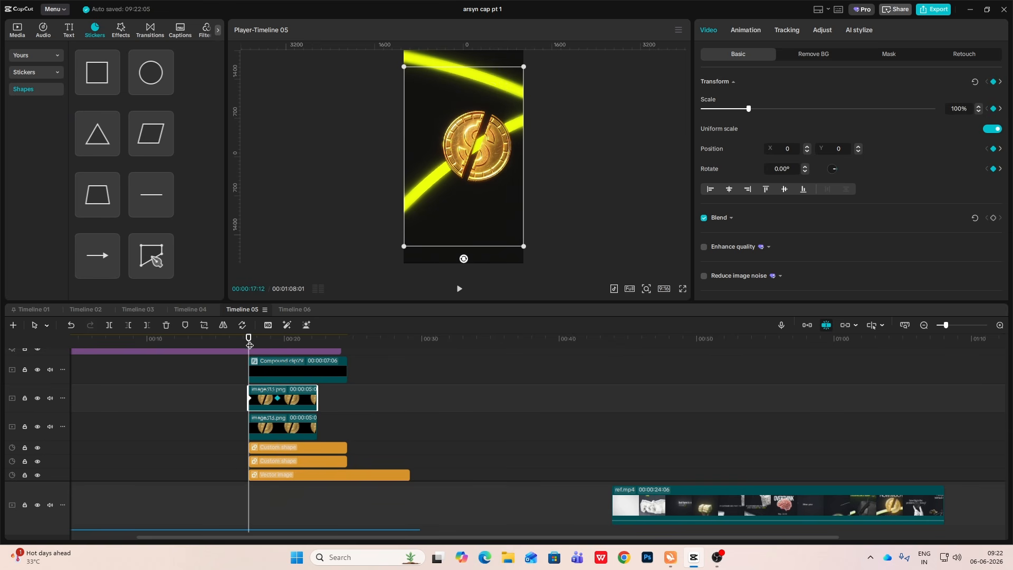
left_click_drag(401, 162, 403, 163)
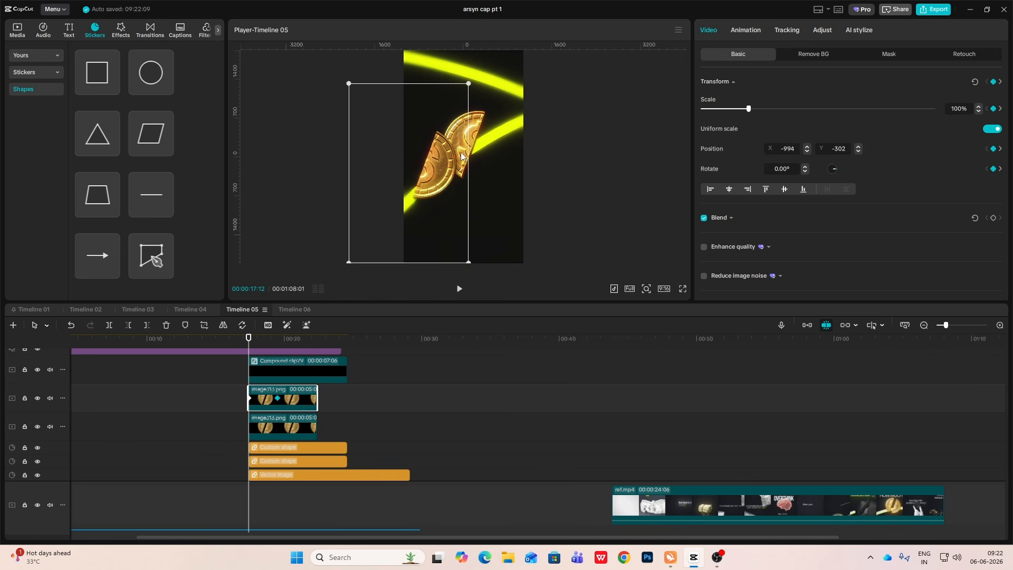
key("ctrl+z")
left_click_drag(499, 151, 561, 183)
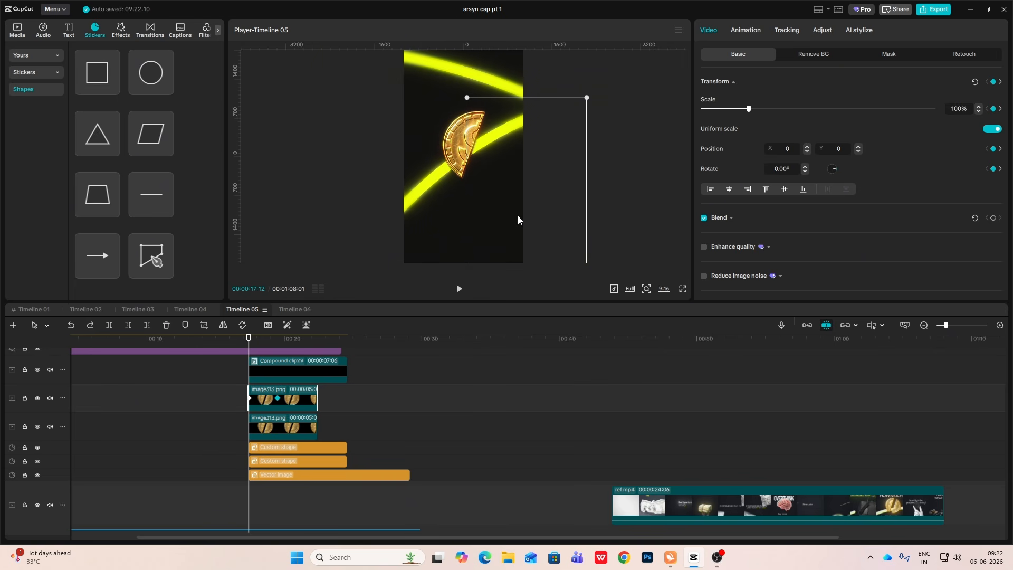
Step: Move the left coin half off the canvas to X -1518, Y -974 at 00:00:17:12 and rotate it to -8.75°
left_click(272, 428)
left_click_drag(445, 213, 387, 211)
mouse_move(396, 250)
left_mouse_down()
mouse_move(410, 252)
mouse_move(395, 270)
left_mouse_up()
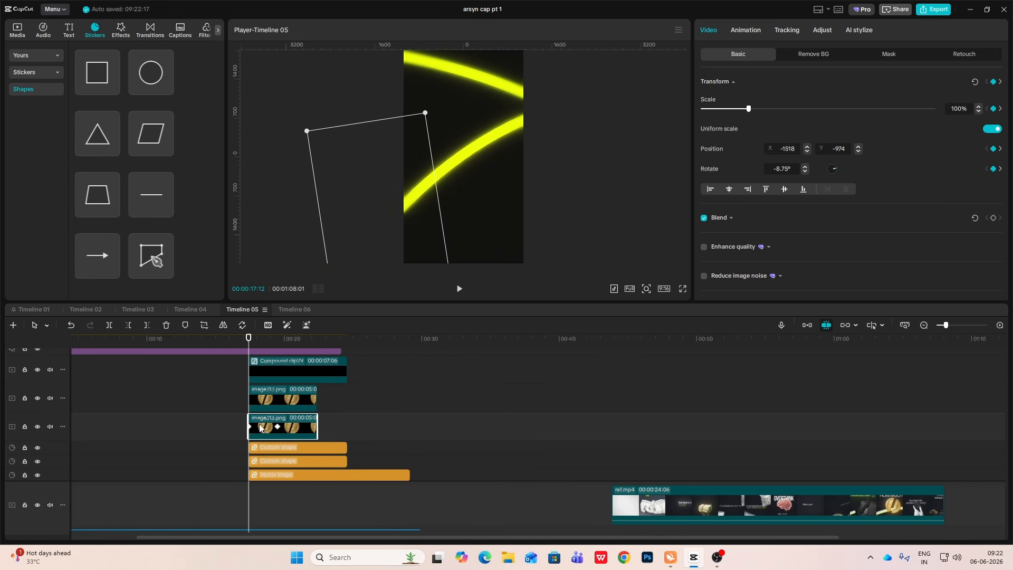
Step: Adjust the right coin half's start position beyond the canvas's right edge and tilt it clockwise
left_click(263, 401)
left_click_drag(565, 197, 569, 164)
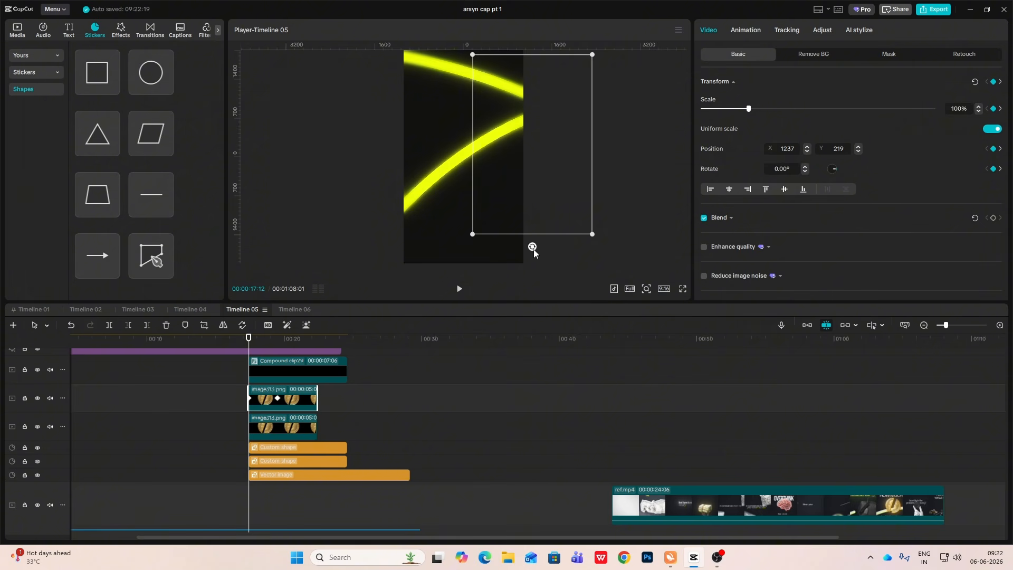
left_click_drag(533, 248, 514, 244)
Step: Apply the Cubic Out preset curve to the right coin half's X and Y position keyframes
left_click_drag(246, 353, 279, 356)
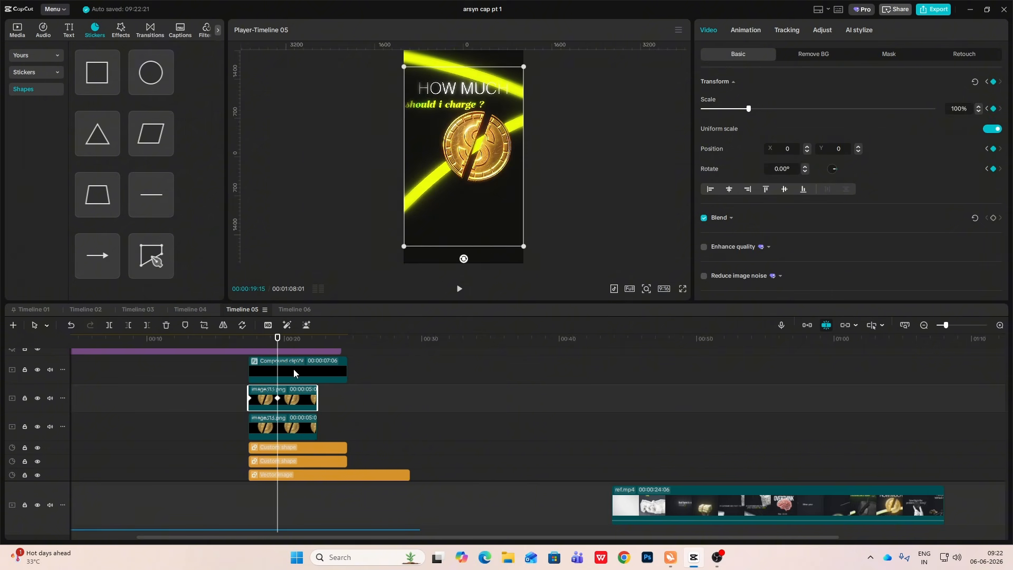
left_click(308, 408)
left_click(999, 325)
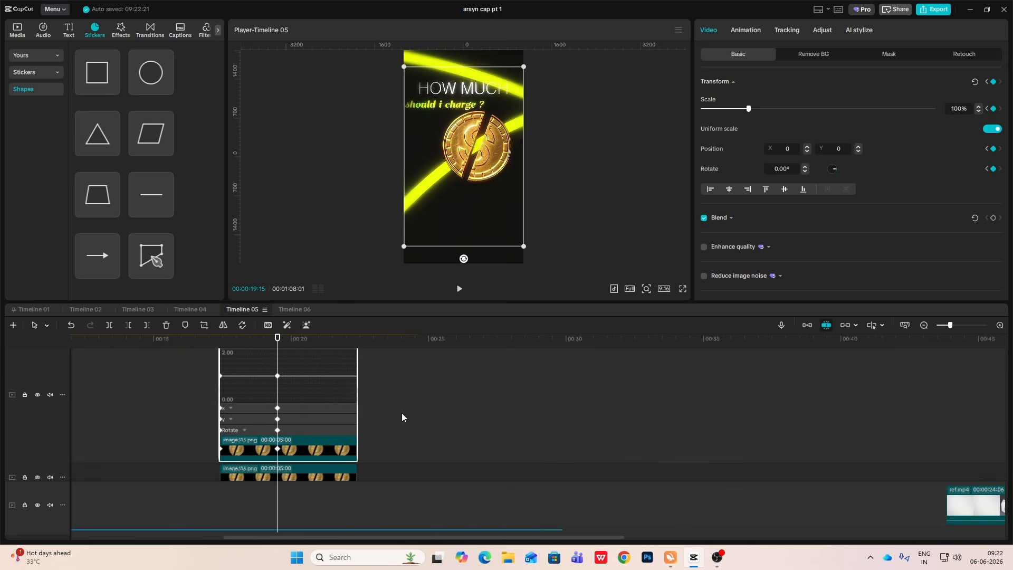
left_click(260, 408)
left_click(293, 355)
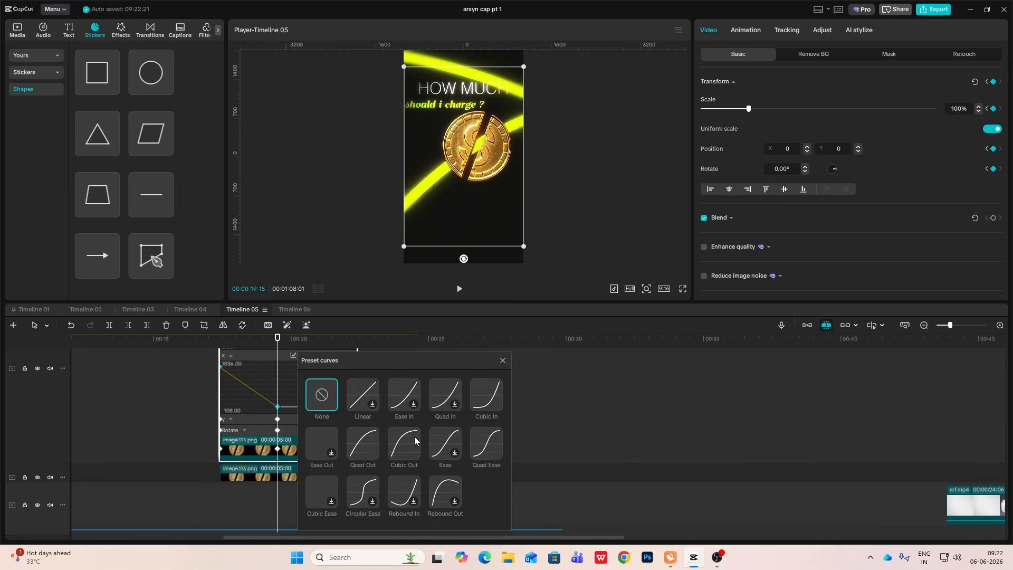
left_click(501, 366)
left_click(249, 419)
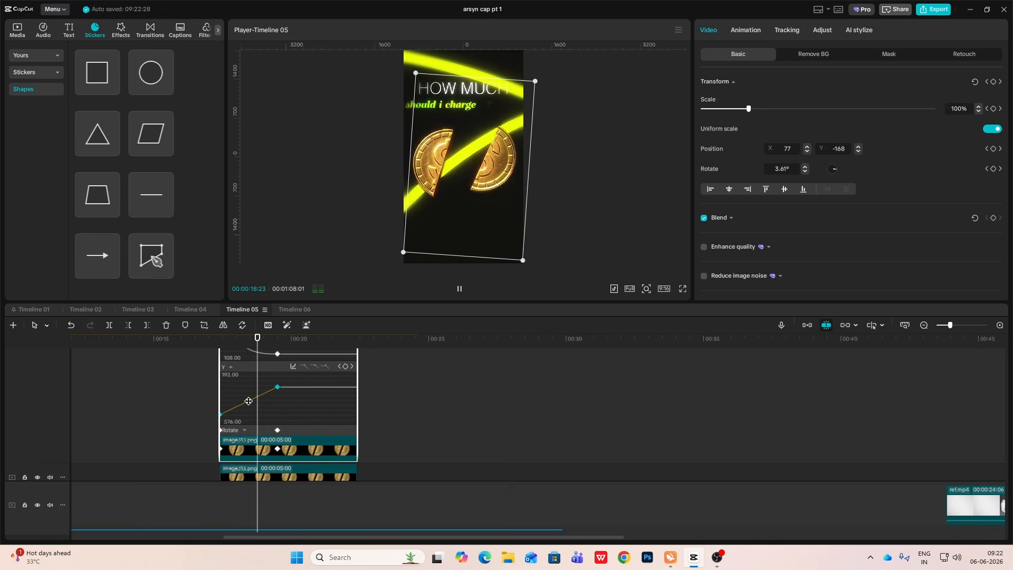
left_click(293, 366)
left_click(404, 454)
left_click(497, 375)
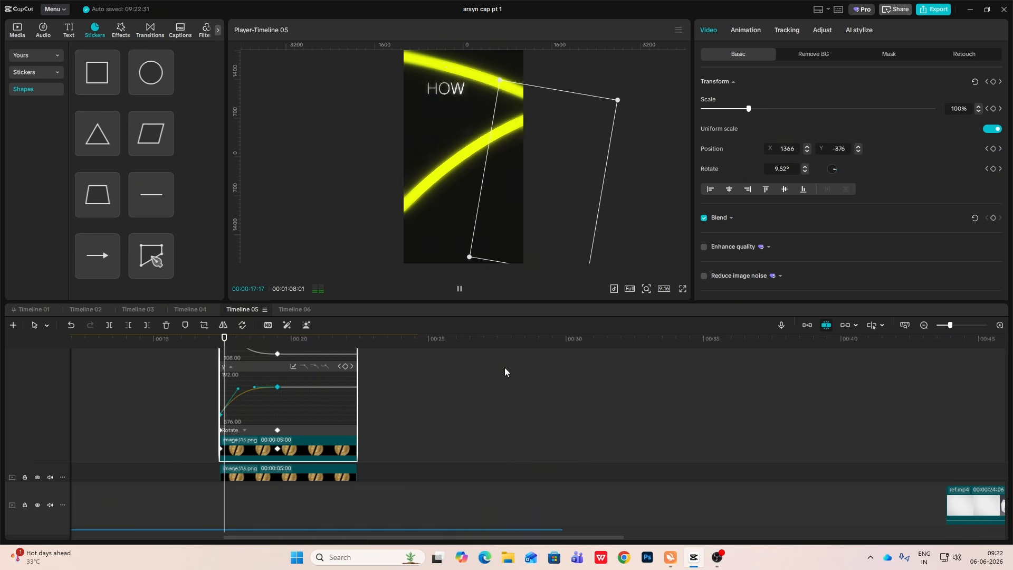
Step: Apply an ease-out preset curve to the right coin half's rotation keyframes and close its keyframe graph
left_click(248, 429)
left_click(255, 406)
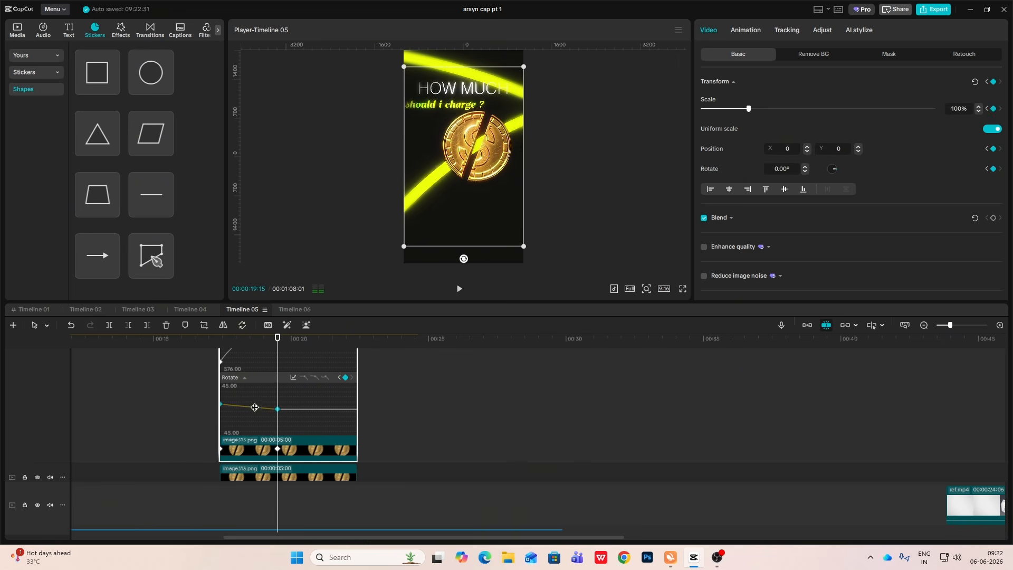
left_click(293, 377)
left_click(503, 375)
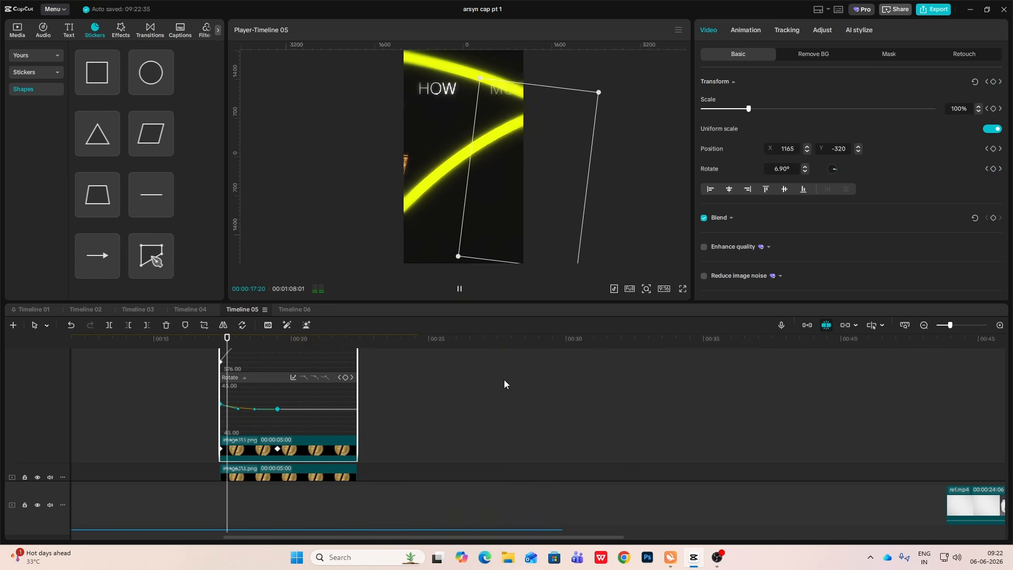
key("alt+k")
scroll(295, 426, "down", 3)
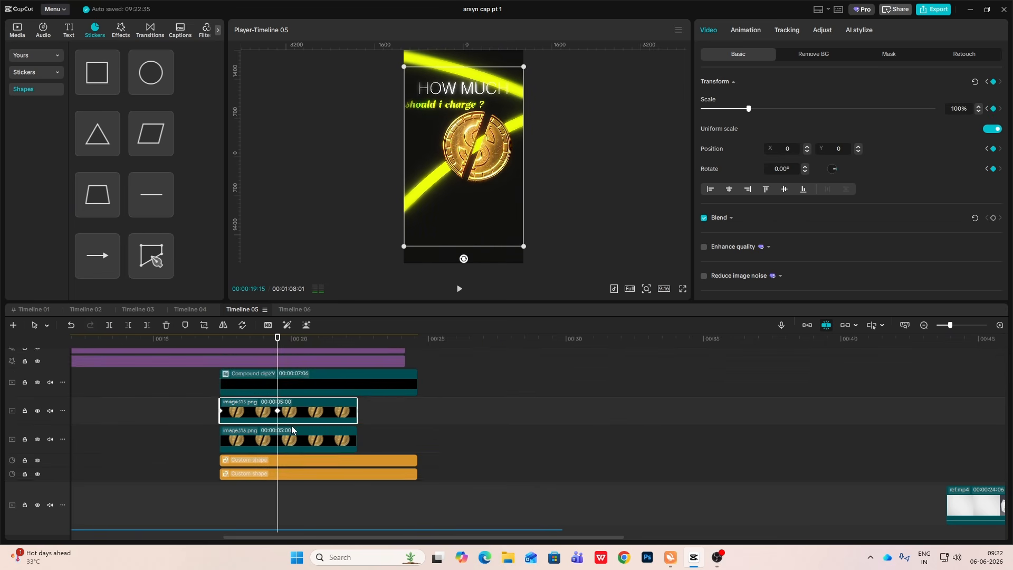
Step: Open the left coin half's keyframe graph and apply the Cubic Out preset curve to its X position
left_click(282, 432)
key("alt+k")
left_click(232, 386)
scroll(268, 401, "up", 2)
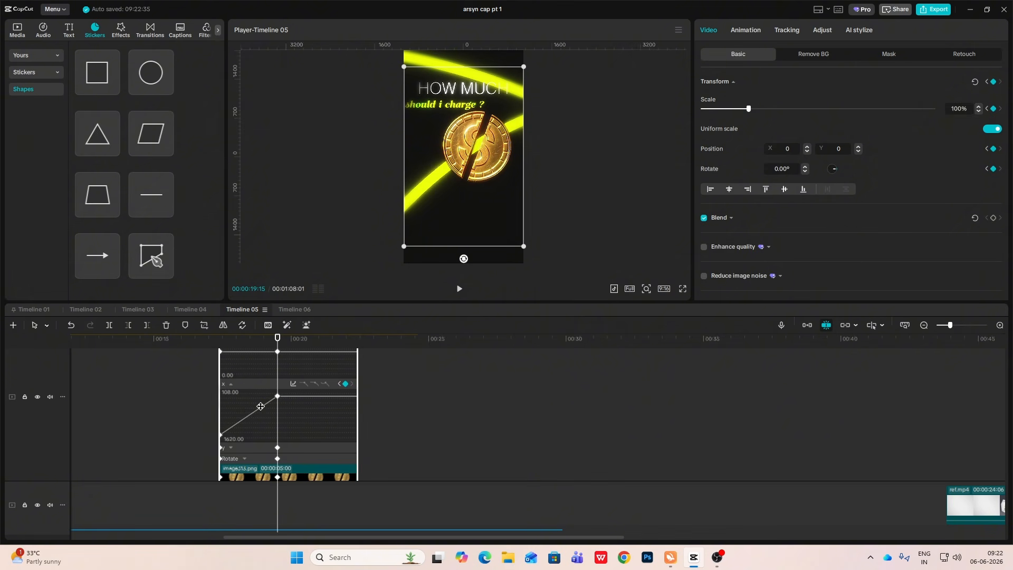
left_click(294, 384)
left_click(402, 453)
left_click(503, 379)
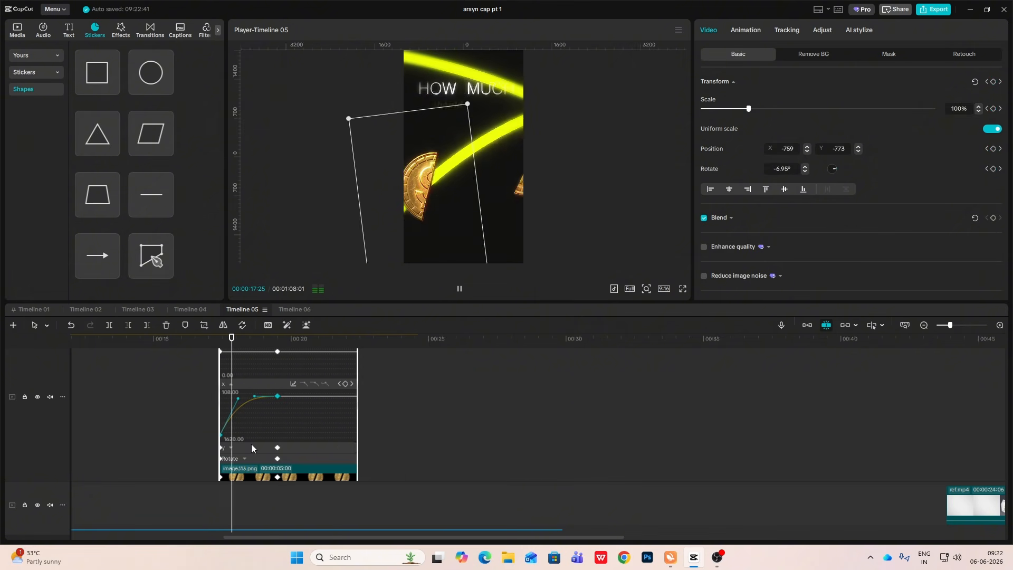
Step: Ease out the left coin half's Y position and rotation keyframes with preset curves, and play back the coin animation
left_click(232, 448)
left_click(293, 394)
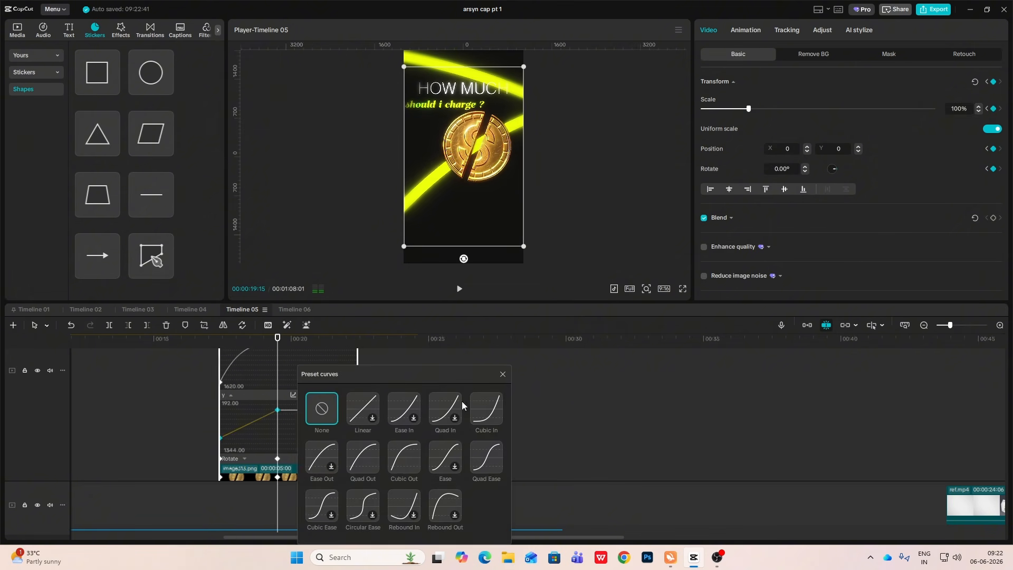
left_click(464, 407)
left_click(261, 467)
left_click(244, 459)
left_click(294, 405)
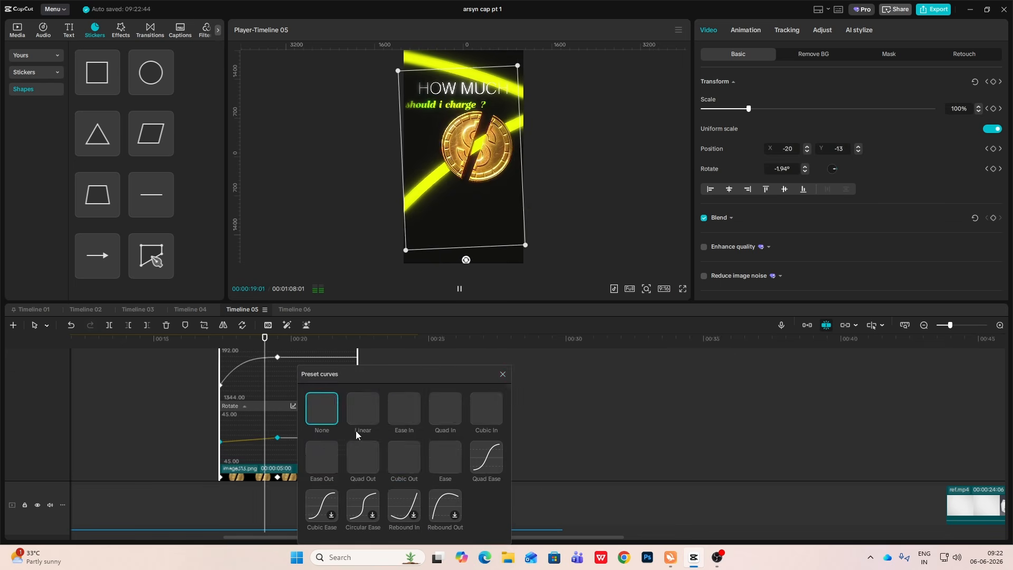
left_click(498, 380)
left_click(213, 441)
key("space")
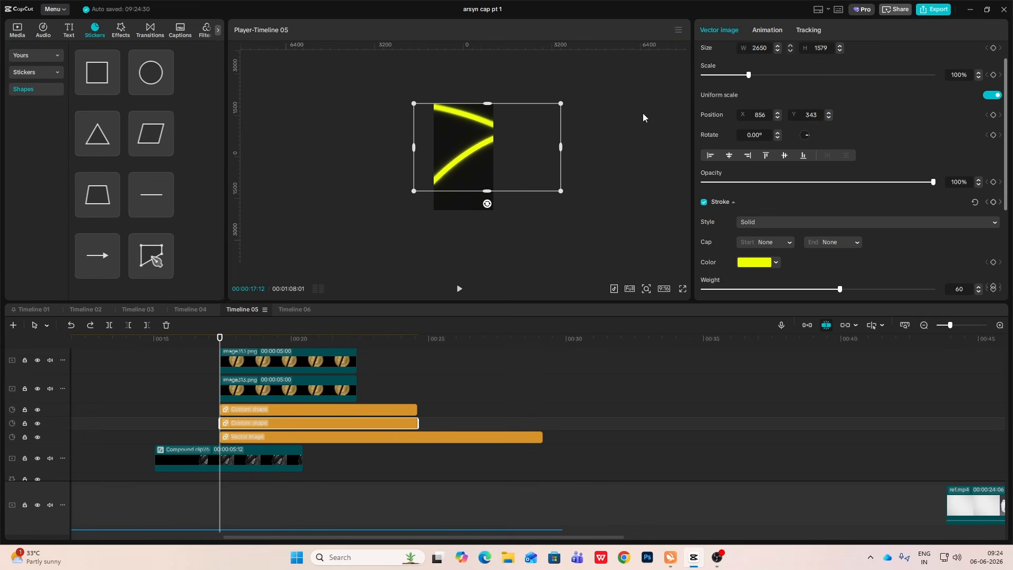
Step: Scale the upper yellow curve down to 19%, place it at X -114, Y 1046, and turn it into a compound clip
left_click_drag(745, 77, 710, 82)
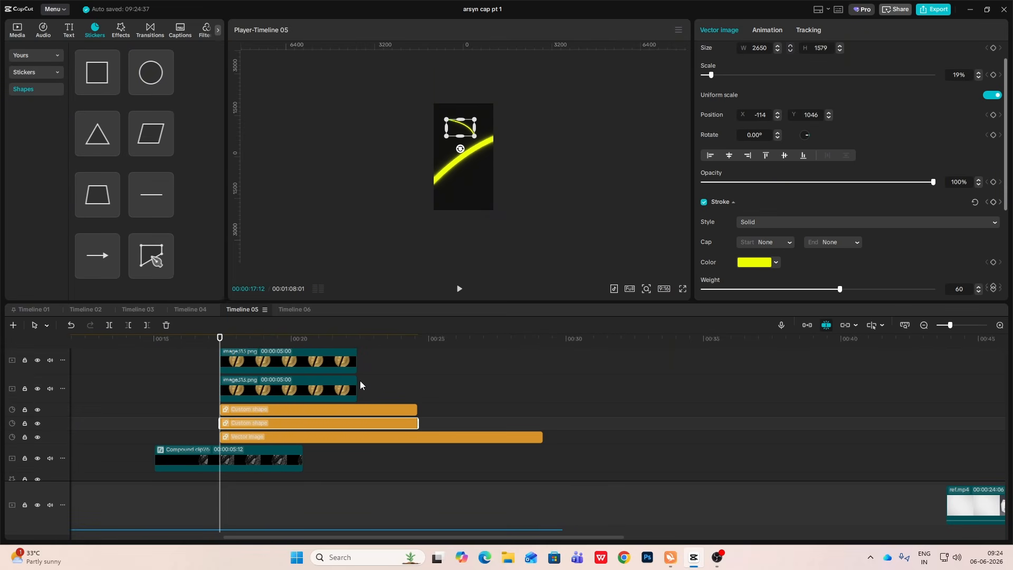
key("alt+g")
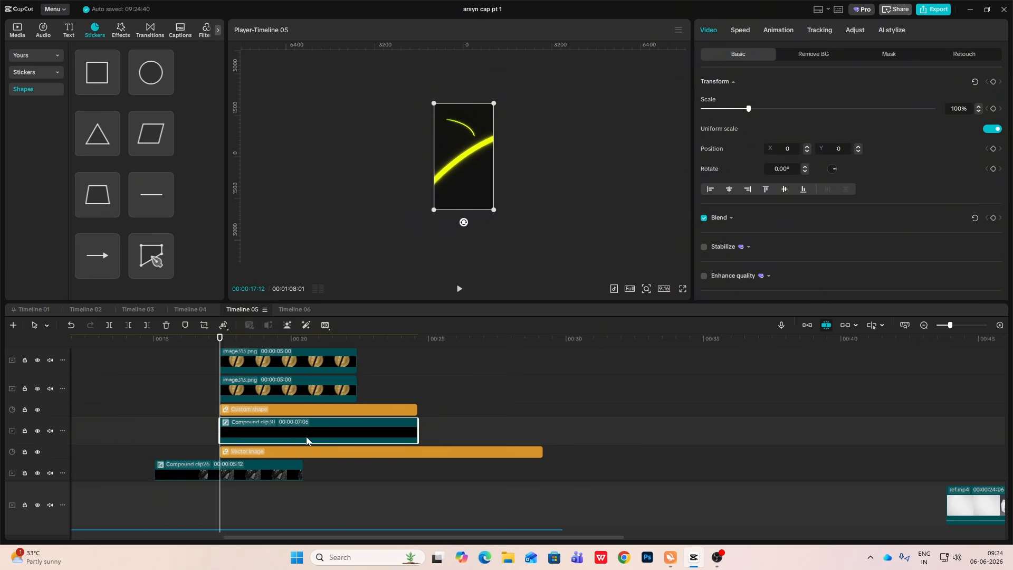
Step: Add a Split mask to the curve's compound clip, rotated to -49° at X -540, Y 446 with feather 0, and keyframe it at 00:00:17:12
left_click(885, 55)
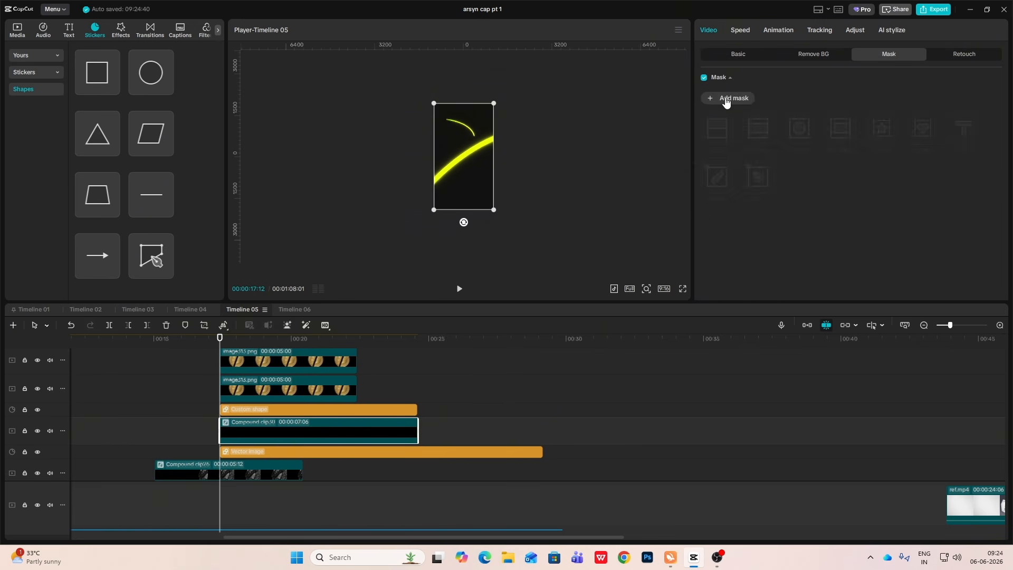
left_click(723, 99)
left_click(710, 141)
mouse_move(468, 172)
left_mouse_down()
mouse_move(459, 161)
mouse_move(472, 164)
left_mouse_up()
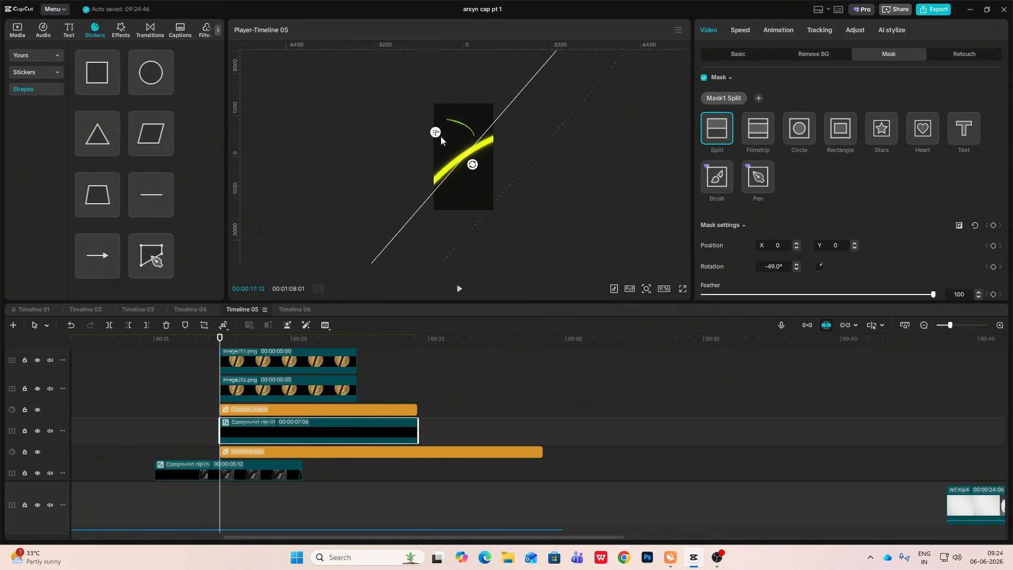
key("ctrl+z")
key("ctrl+z")
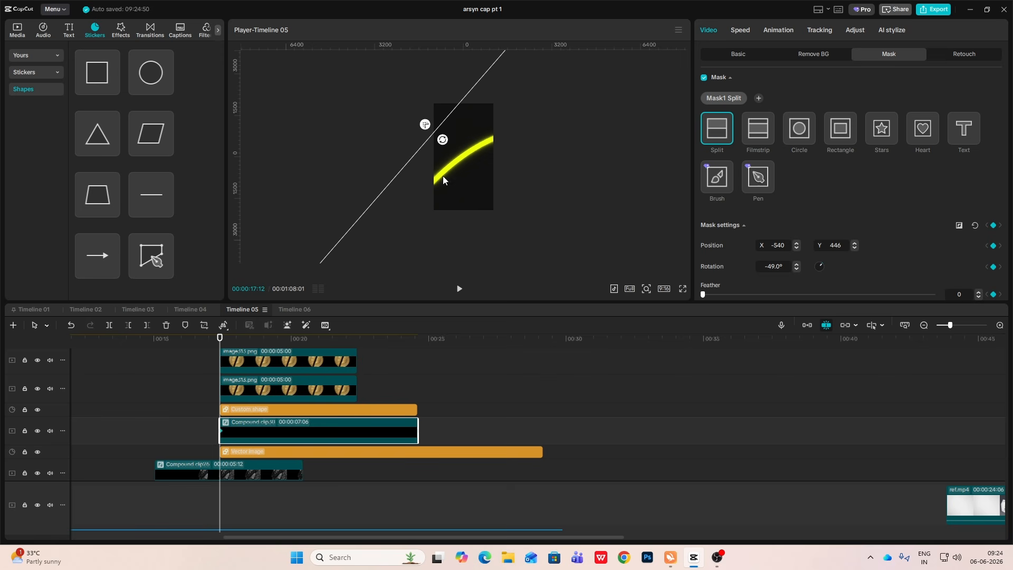
left_click_drag(422, 151, 465, 174)
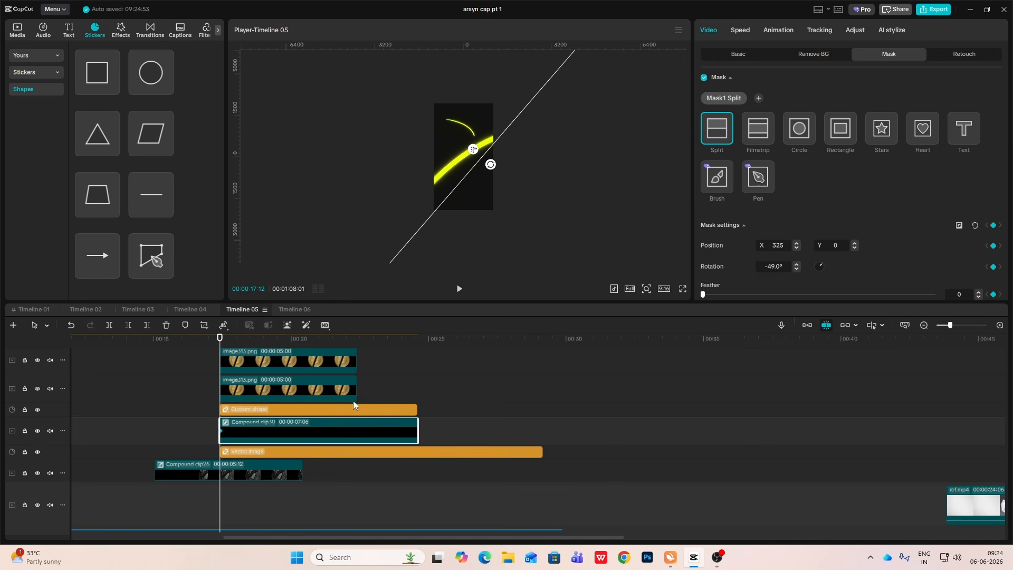
left_click_drag(217, 341, 260, 360)
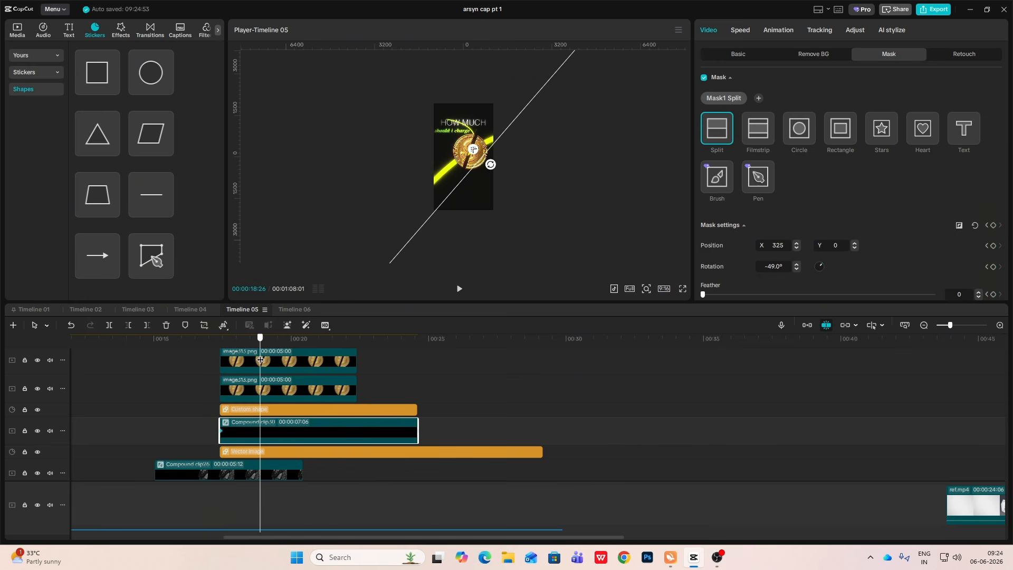
key("ctrl+z")
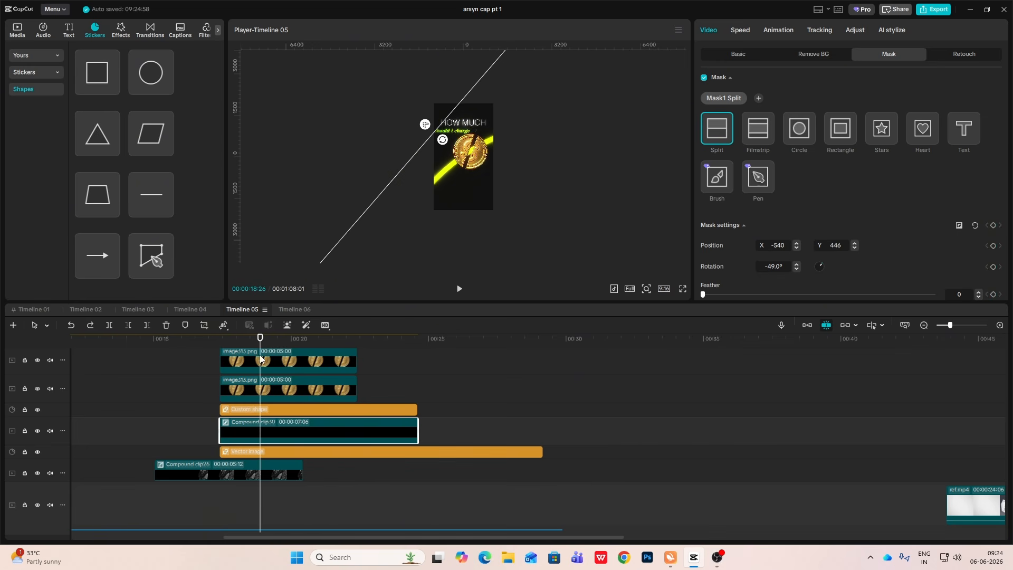
Step: Animate the curve's Split mask from its hidden position at 00:00:17:12 to X 516, Y -114 at 00:00:18:15
left_click_drag(260, 341, 221, 345)
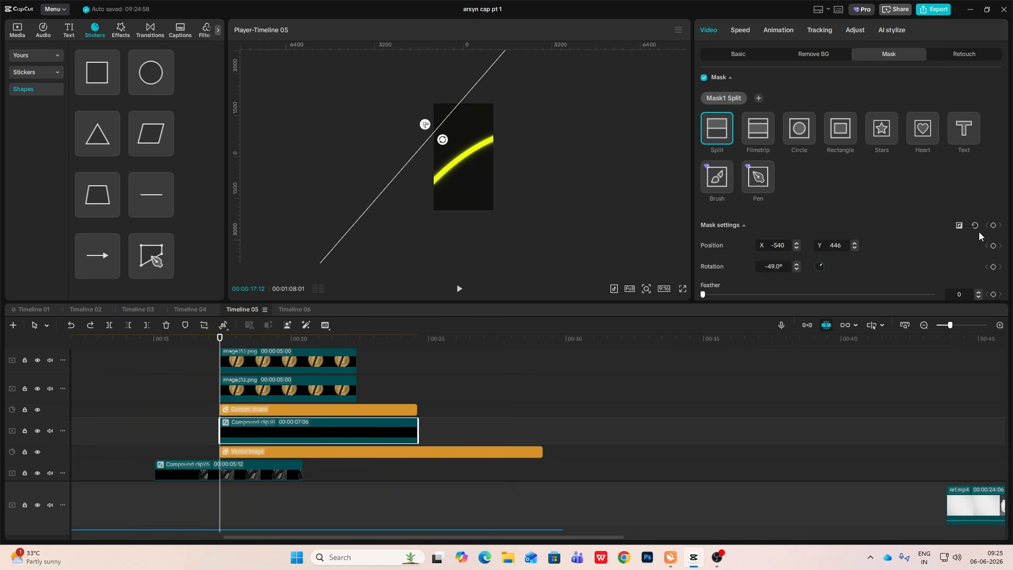
left_click_drag(220, 343, 249, 342)
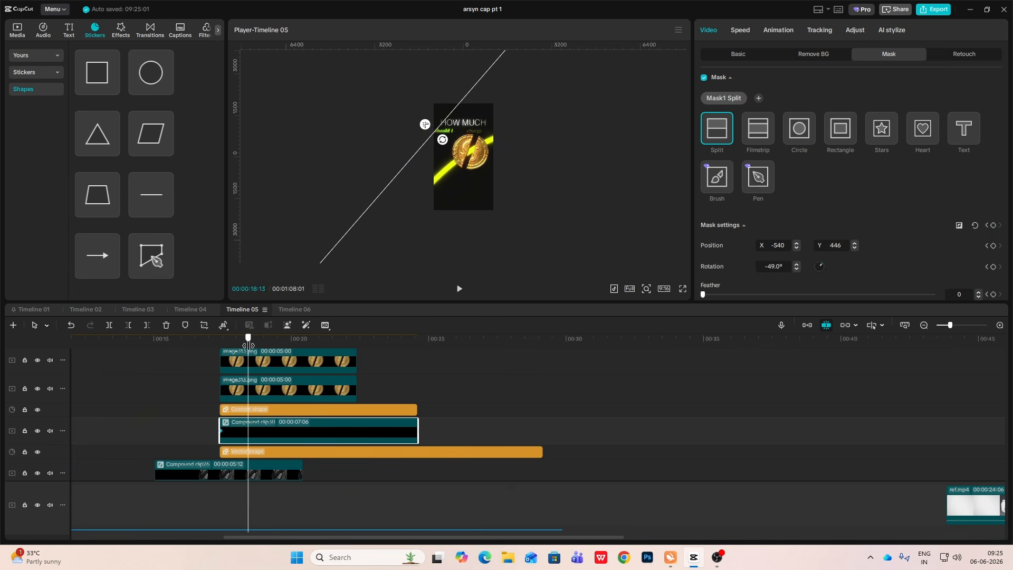
left_click_drag(387, 185, 446, 213)
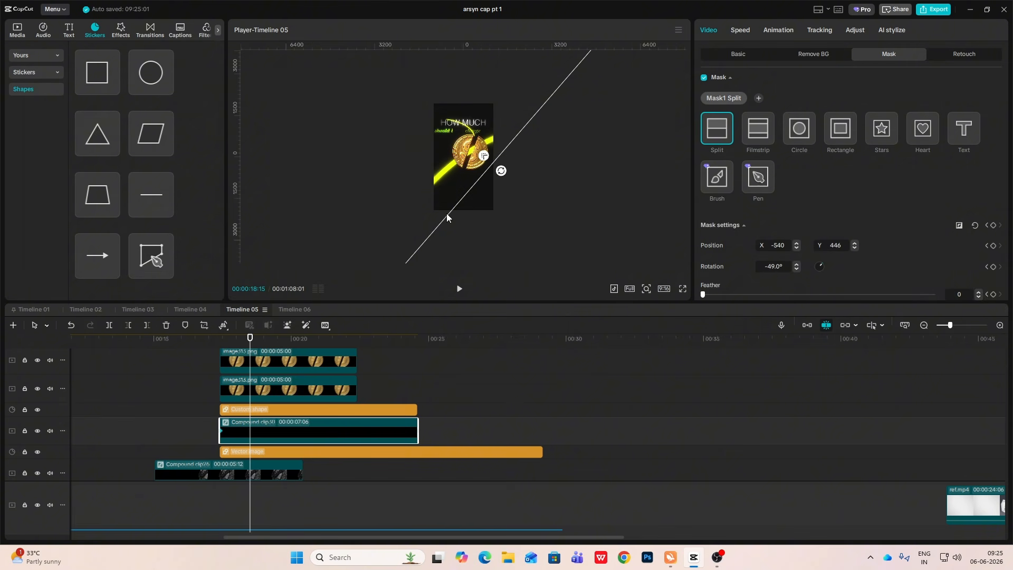
Step: Apply the Cubic Out curve to the mask's X and Y position keyframes and expand its Rotate and Feather graphs
left_click(337, 417)
left_click(999, 325)
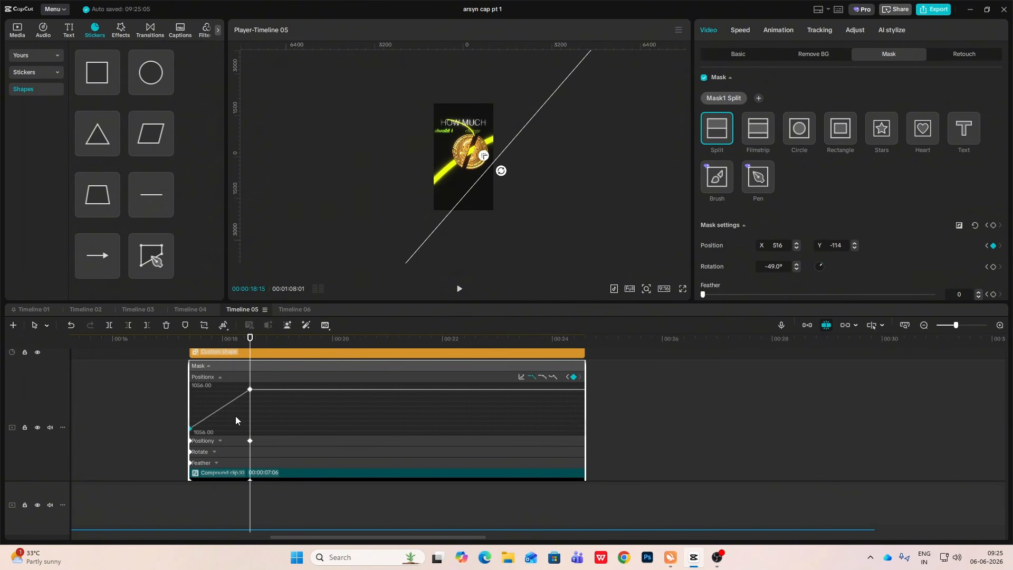
left_click(521, 377)
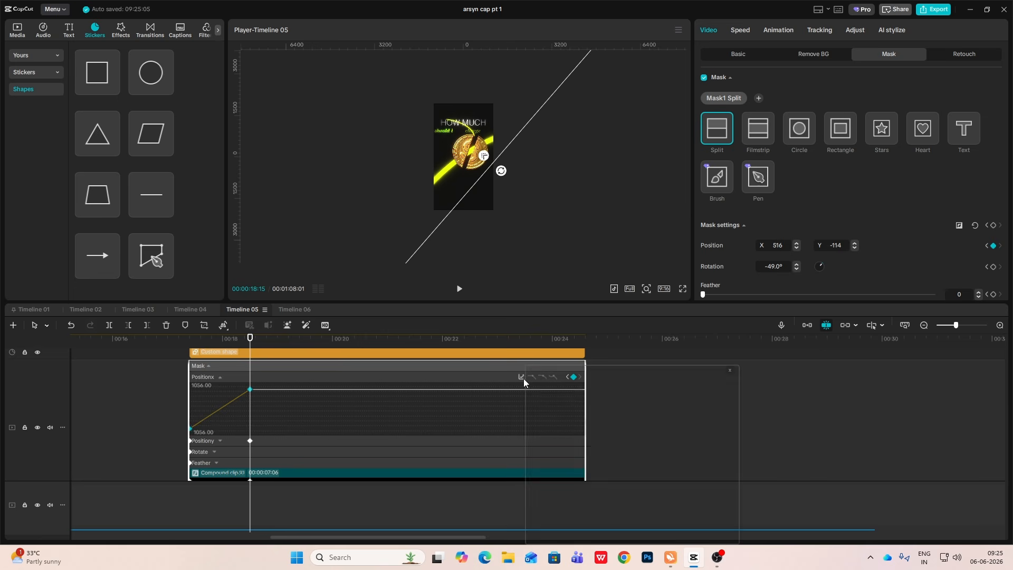
left_click(728, 372)
left_click(221, 440)
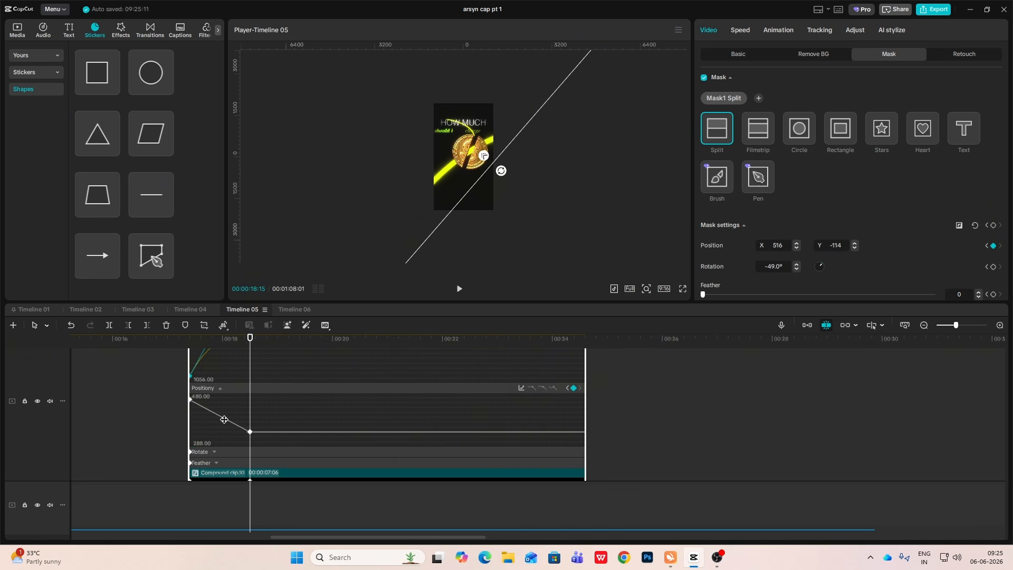
left_click(521, 387)
left_click(631, 454)
left_click(739, 378)
key("space")
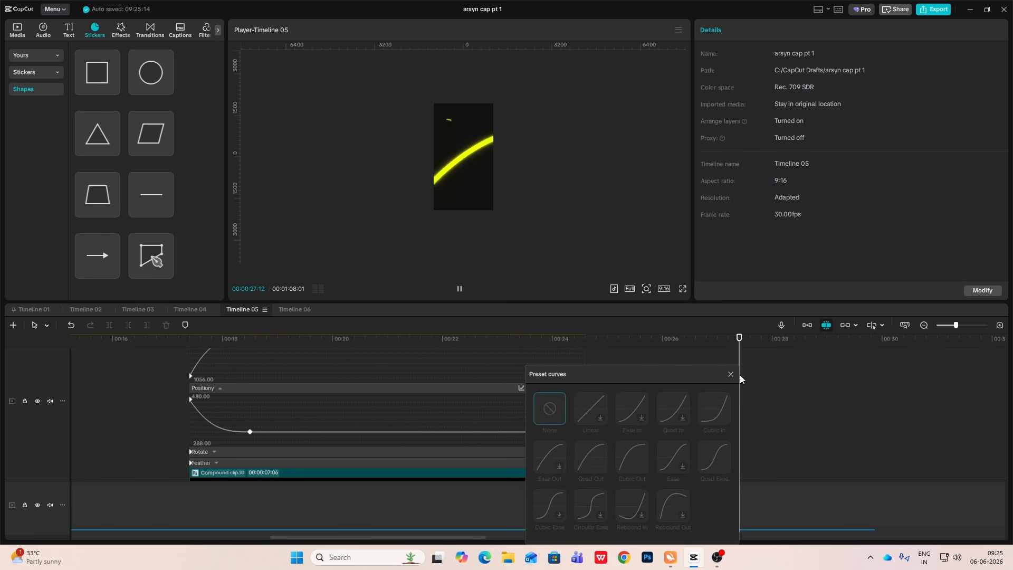
left_click(729, 375)
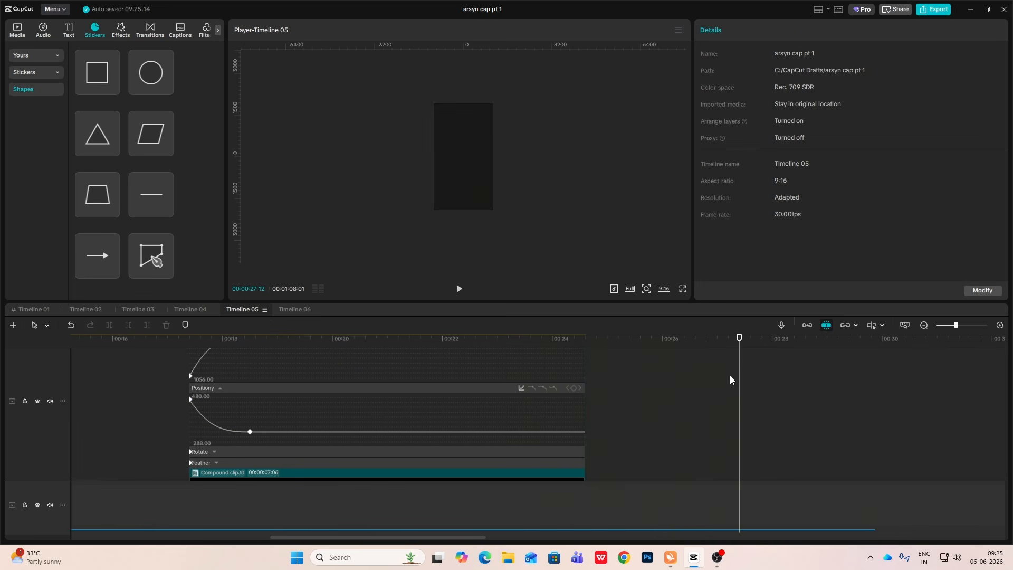
left_click(222, 453)
left_click(284, 464)
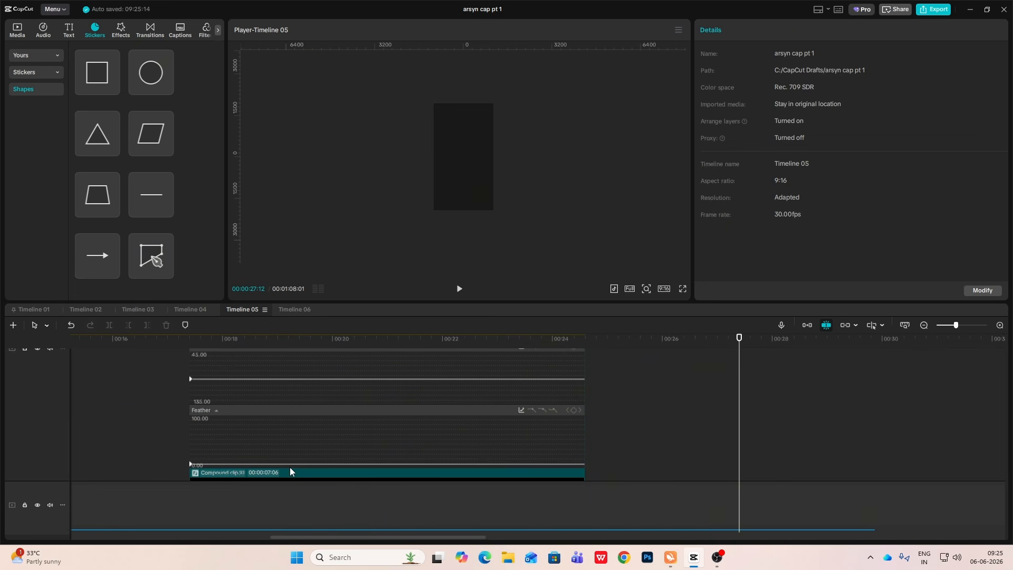
Step: Collapse the masked curve clip's keyframe graphs and play back the coin scene
left_click(291, 473)
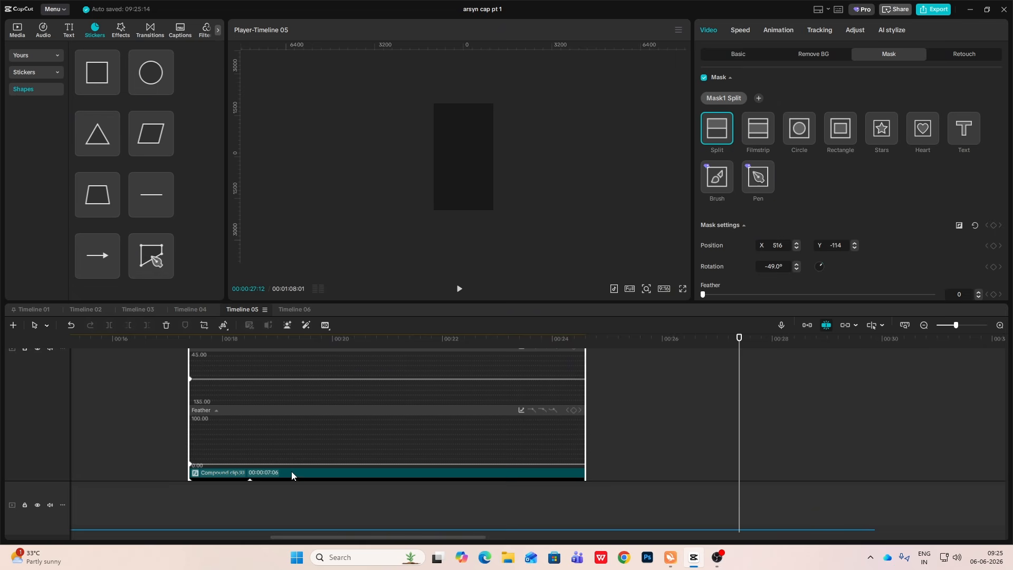
key("alt+k")
left_click(165, 438)
key("space")
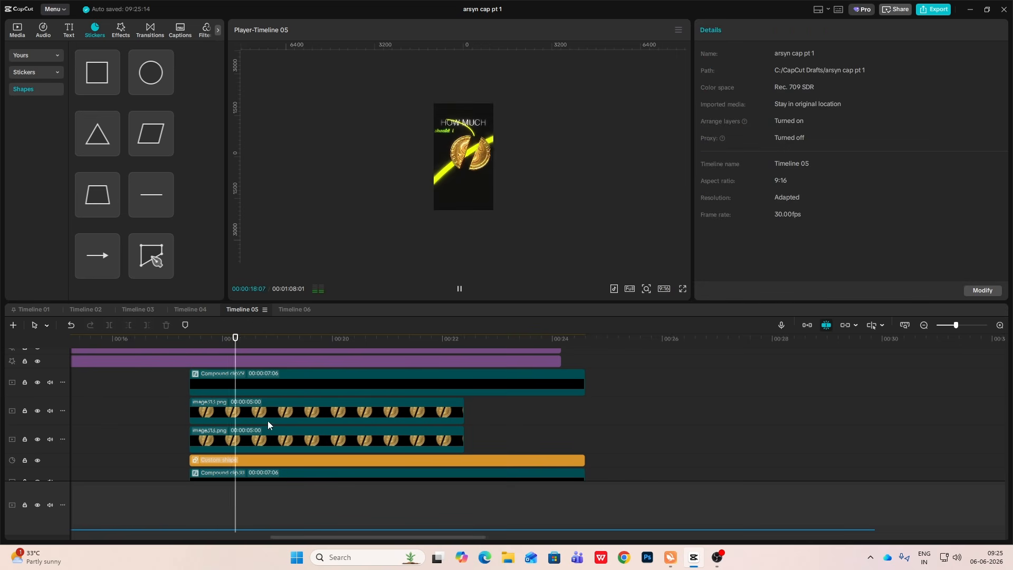
scroll(267, 420, "down", 2)
Step: Enlarge the upper yellow curve's compound clip to 379% and move it to X 1208, Y -3450
left_click(267, 436)
left_click(737, 55)
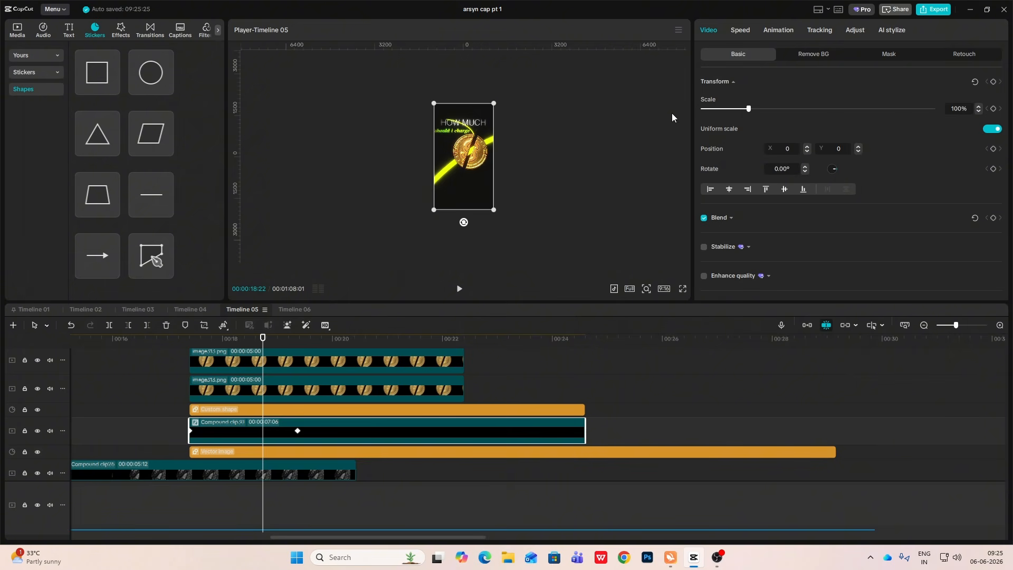
left_click_drag(744, 112, 827, 112)
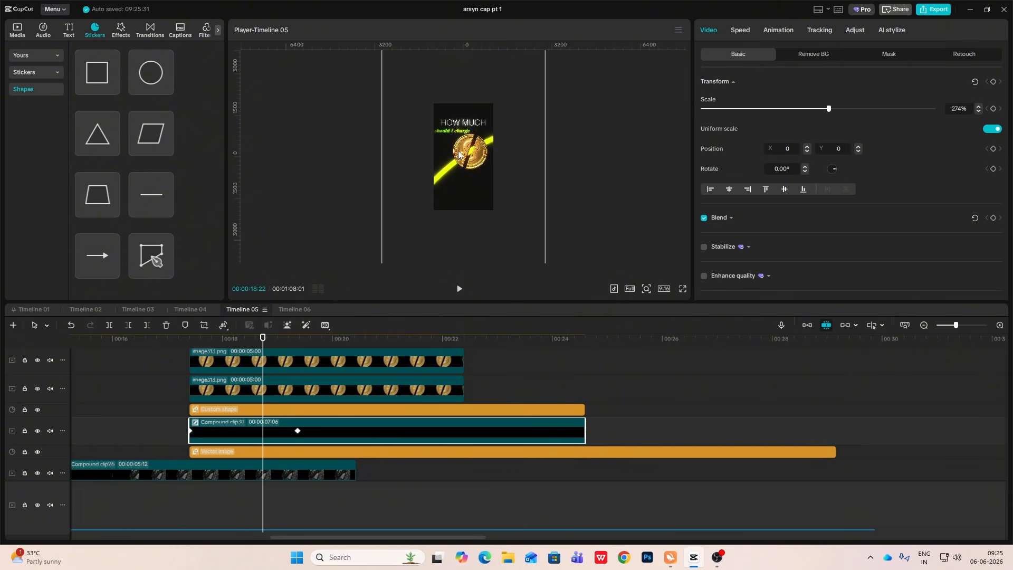
left_click_drag(480, 214, 471, 206)
left_click_drag(829, 110, 864, 112)
left_click_drag(492, 155, 508, 185)
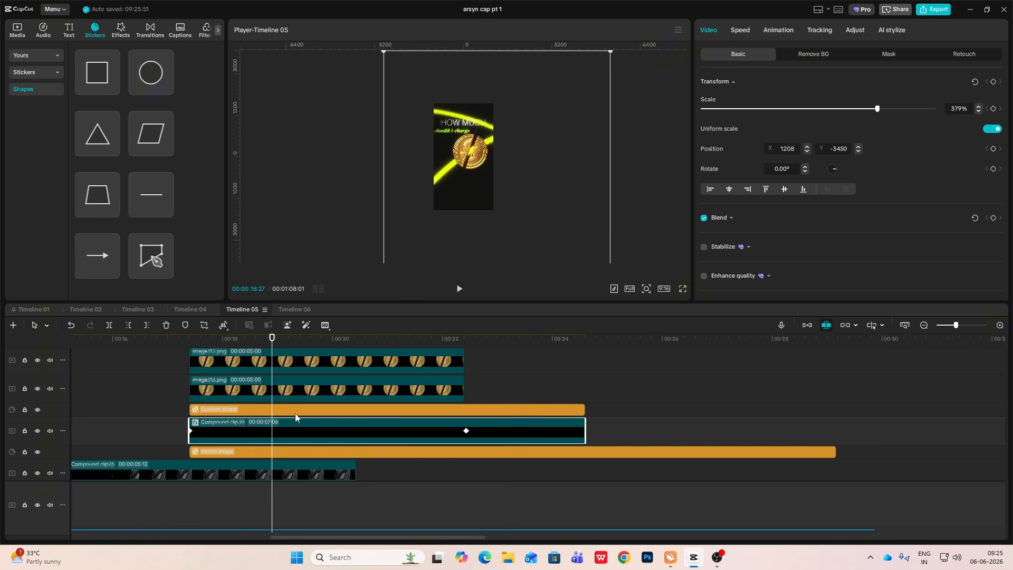
Step: Scale down the lower yellow curve, make it a compound clip, and keyframe a Split mask rotated to -87° at X -294, Y -152
left_click(295, 411)
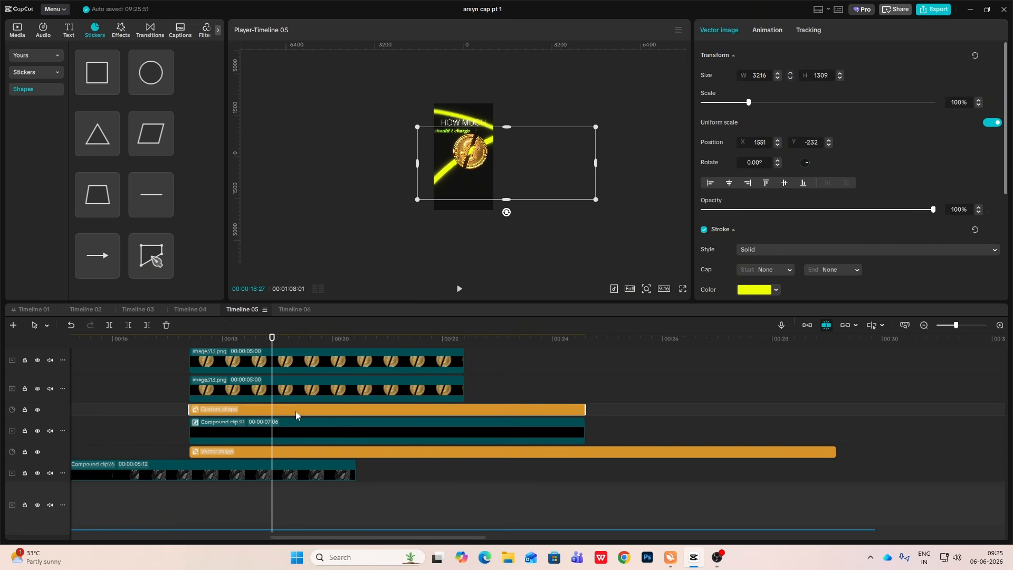
left_click_drag(765, 103, 710, 110)
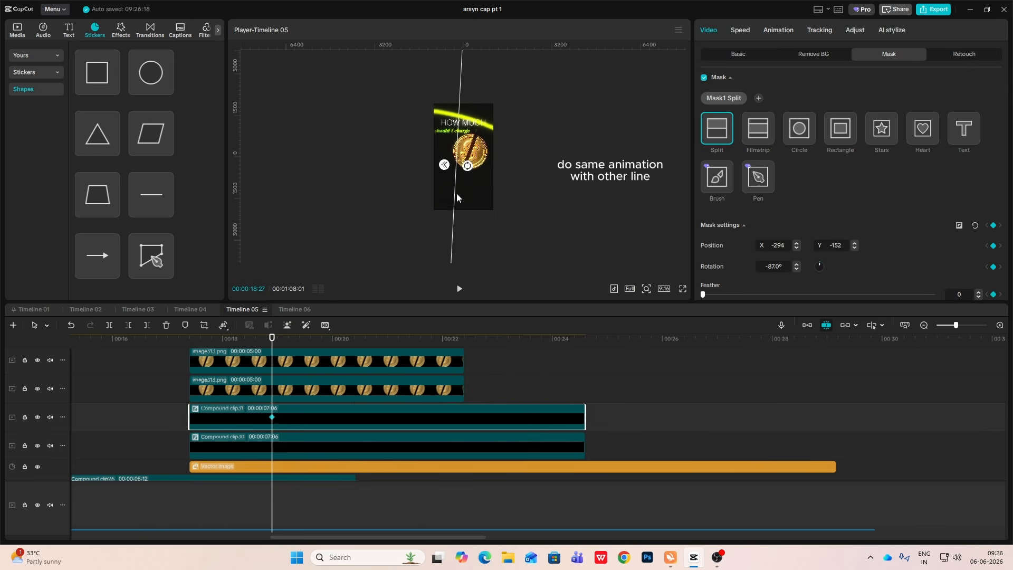
left_click(188, 338)
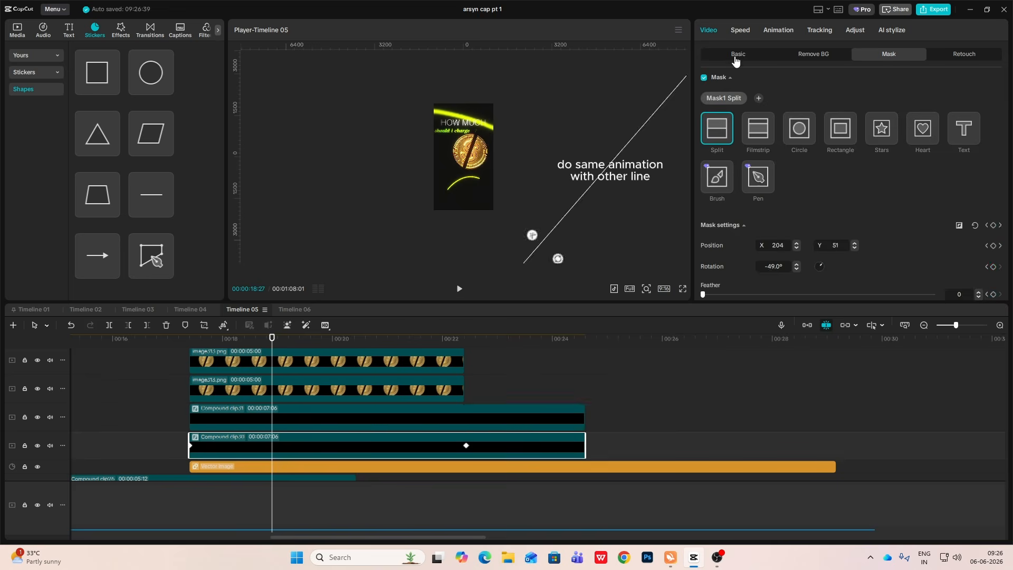
Step: Enlarge the lower curve's compound clip to 500%, place it at X 3007, Y 4087, and rotate it to 4.47°
left_click(737, 55)
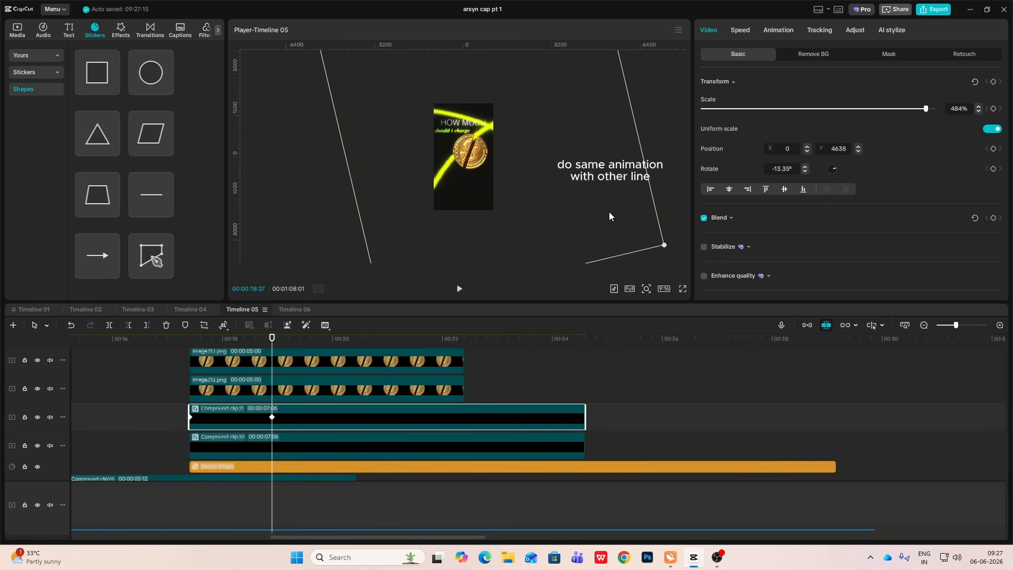
left_click(426, 211)
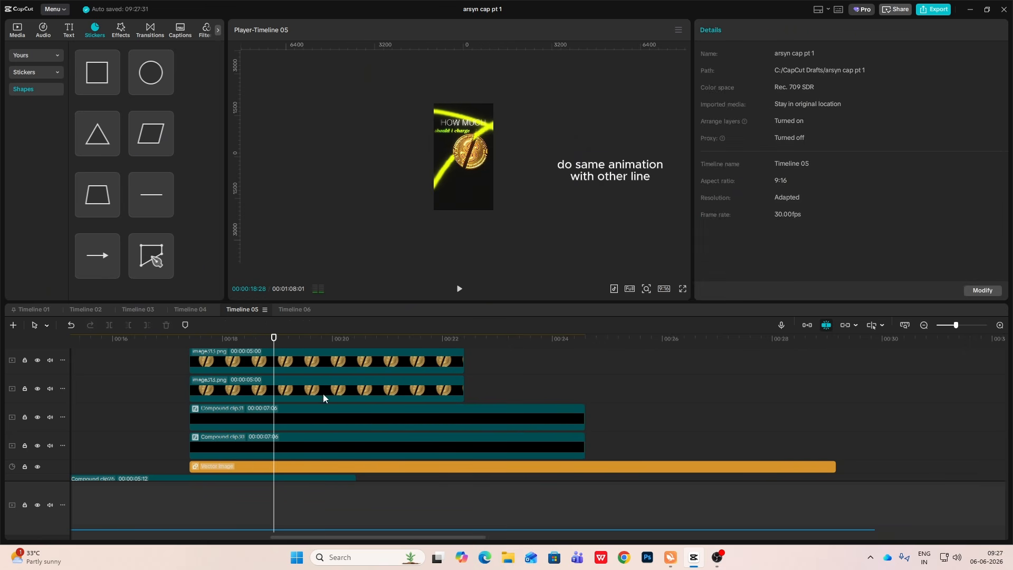
left_click(290, 419)
left_click(290, 445)
left_click(290, 418)
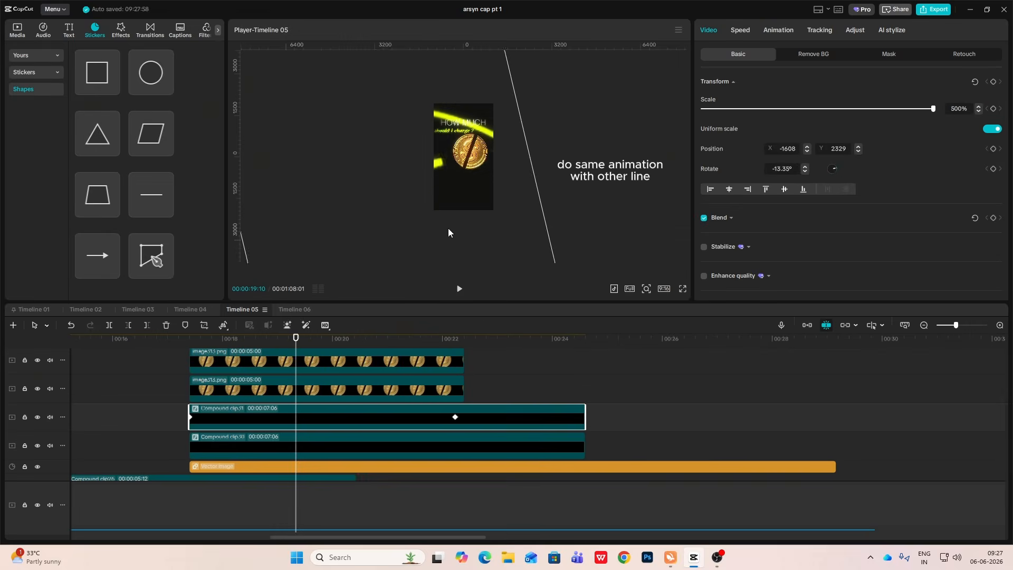
left_click(179, 411)
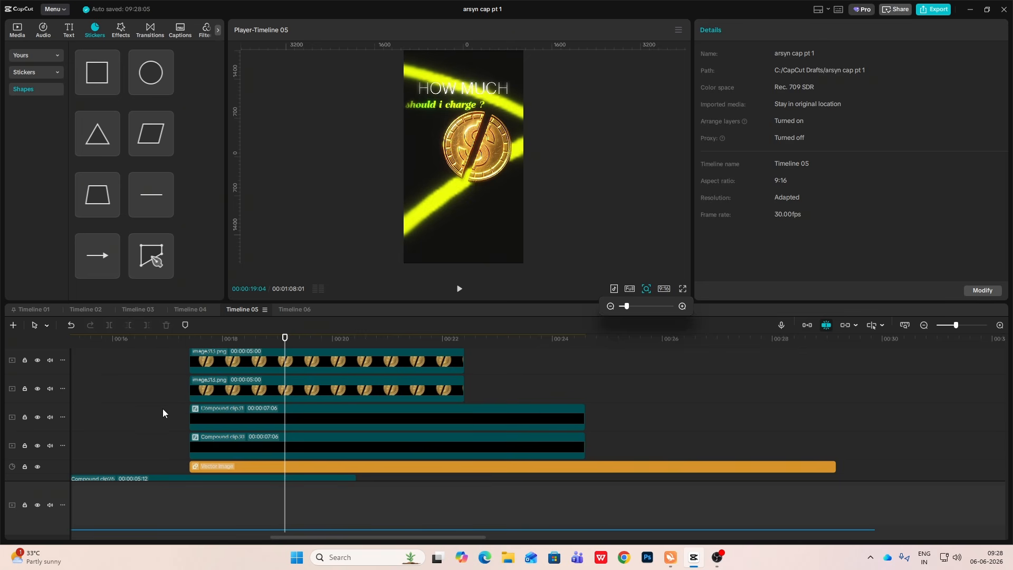
Step: Play back the coin scene with both masked yellow curves from just before the coin appears
left_click(162, 408)
key("space")
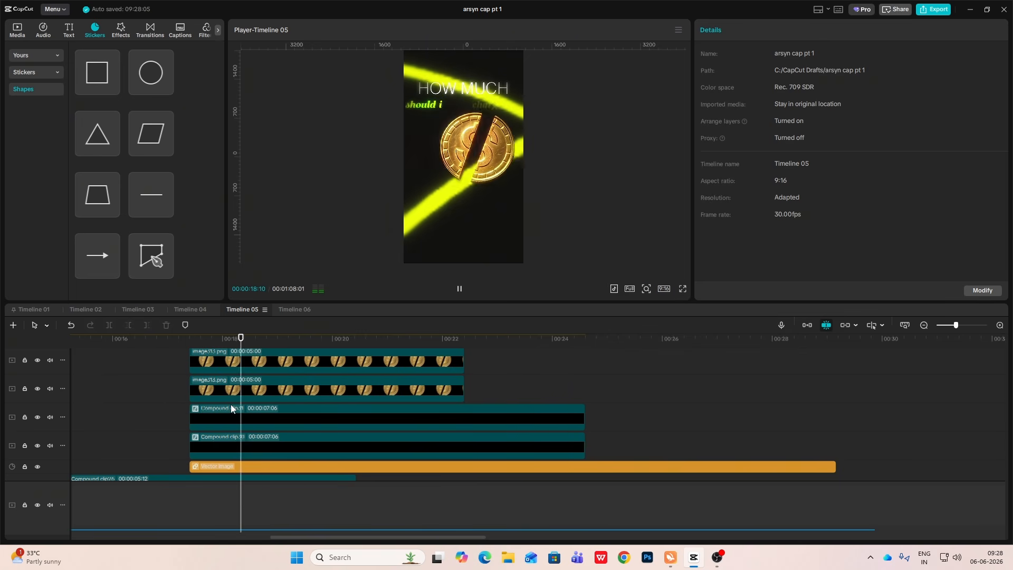
scroll(235, 401, "up", 2)
key("space")
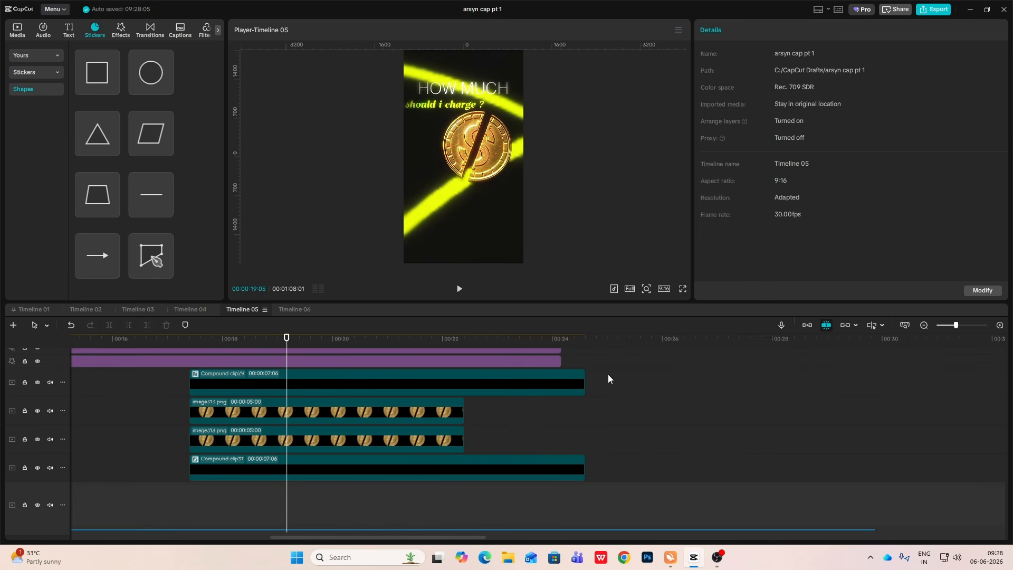
Step: Combine the two coin halves and the compound clip above them into one compound clip
left_click_drag(607, 379, 362, 444)
scroll(377, 432, "up", 1)
scroll(378, 432, "down", 2)
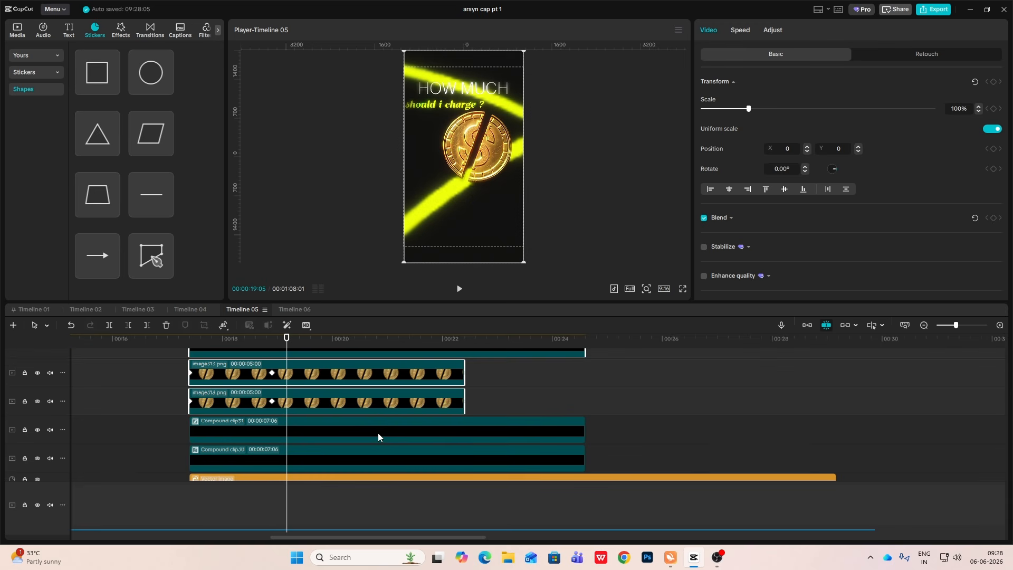
scroll(378, 432, "down", 2)
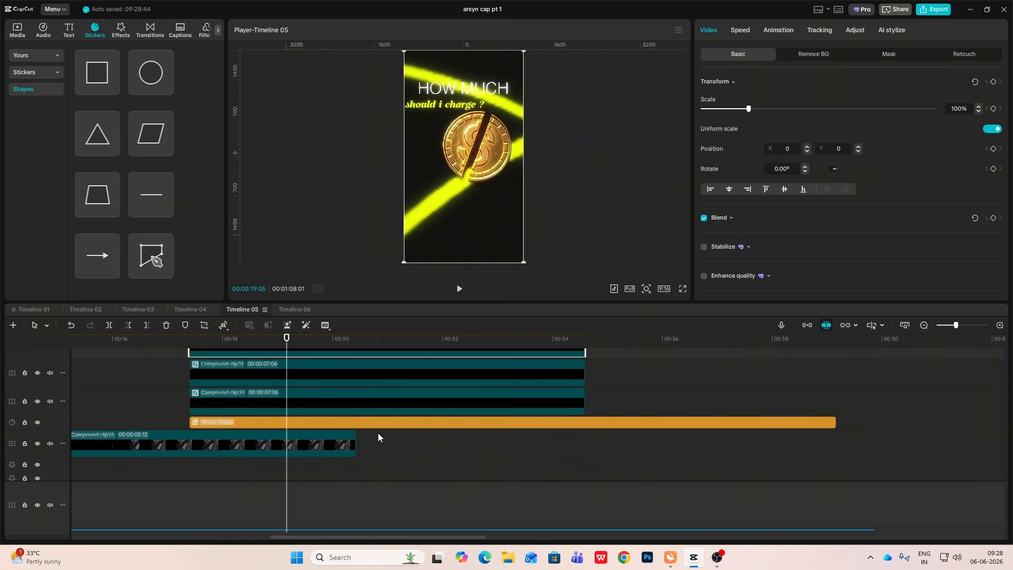
Step: Keyframe the coin compound clip's transform at 100% scale at 00:00:17:12 and scale it up to 112% at 00:00:19:05
left_click(182, 394)
scroll(188, 396, "up", 1)
left_click(209, 373)
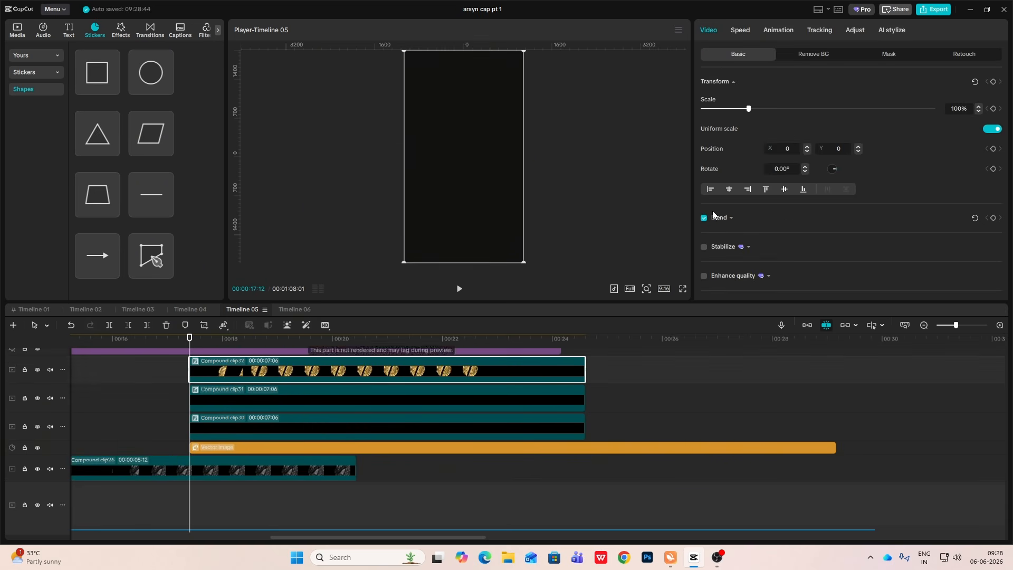
left_click_drag(190, 339, 287, 362)
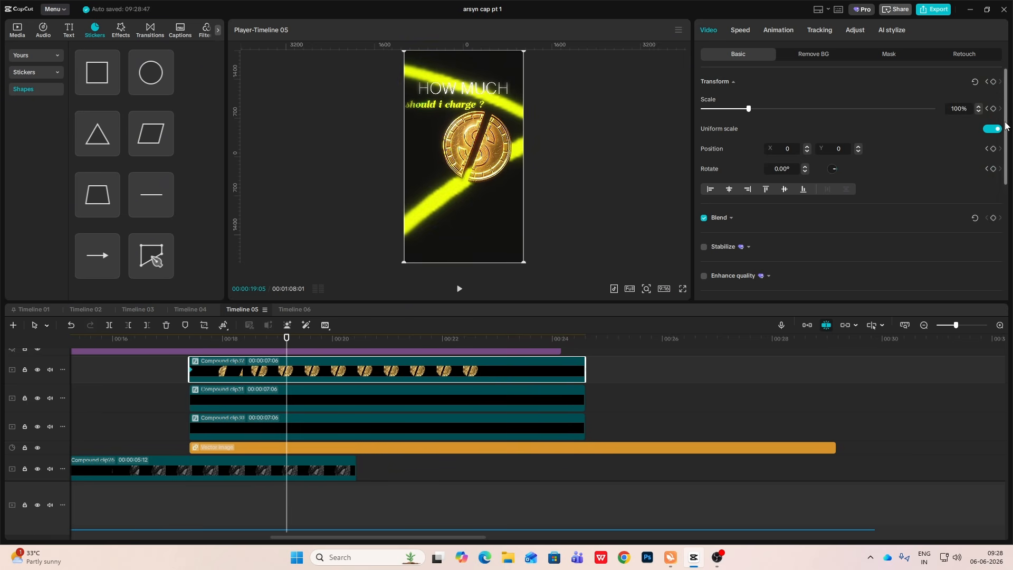
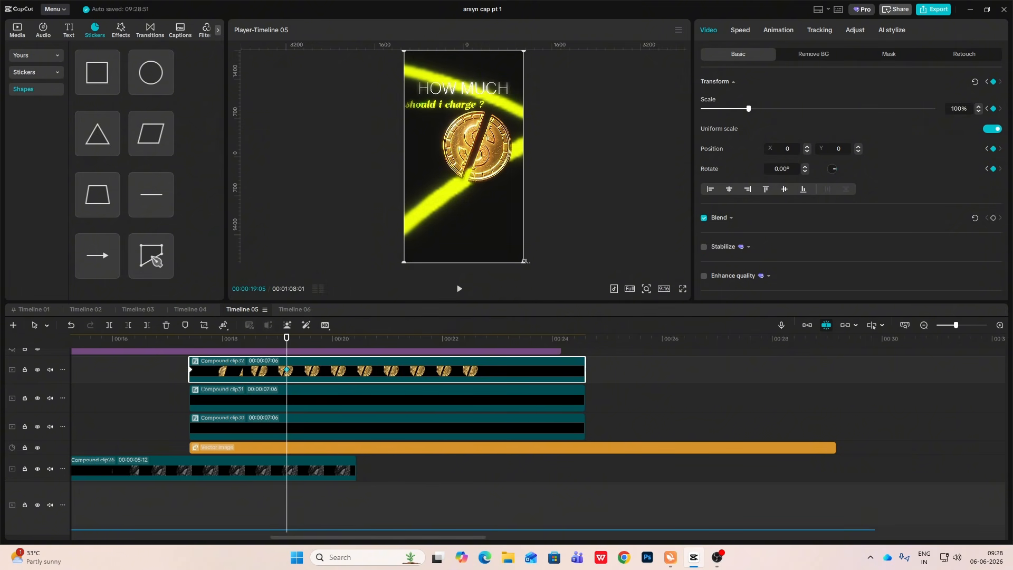
left_click_drag(523, 262, 548, 272)
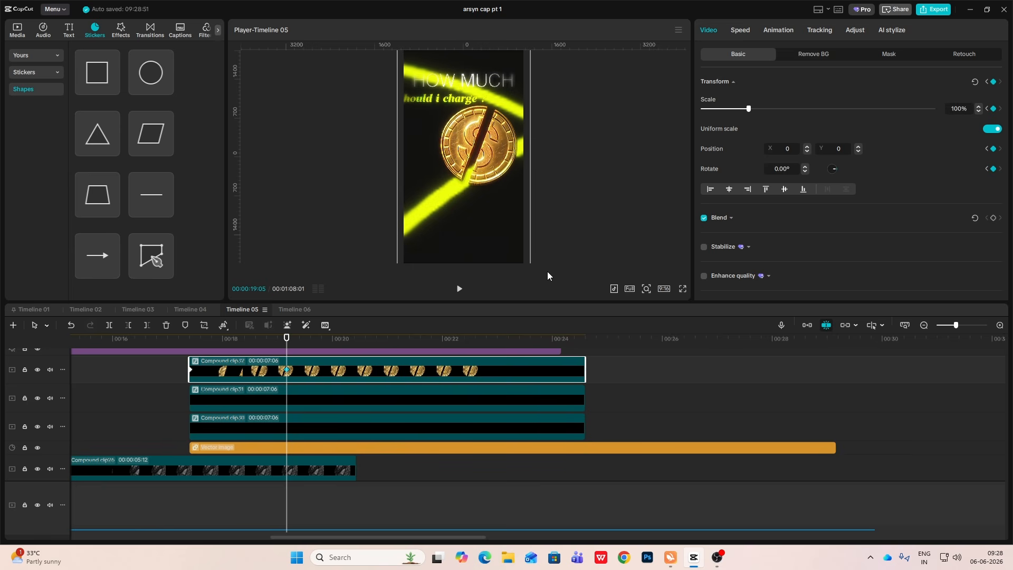
Step: Play back the coin clip's scale-up animation
left_click(169, 375)
key("space")
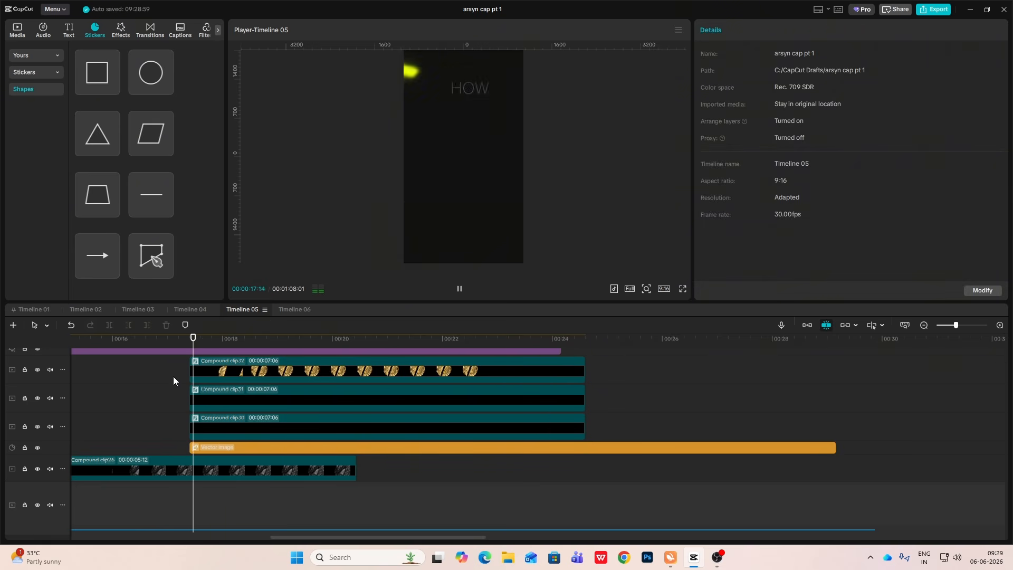
key("space")
Step: Expand the coin clip's Scale graph and apply an easing preset curve to its scale keyframes
left_click(251, 373)
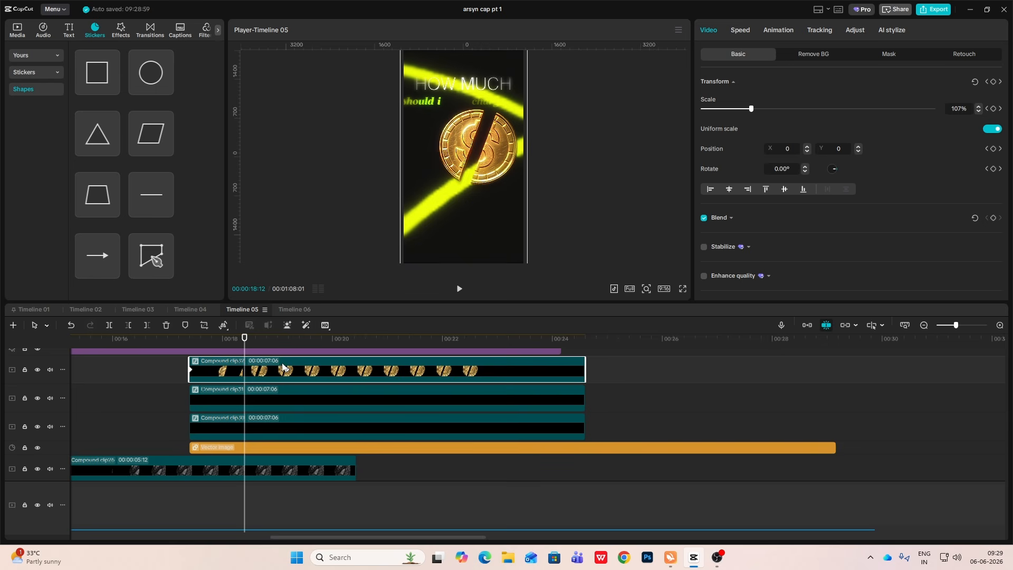
key("alt+k")
scroll(245, 394, "up", 2)
left_click(249, 363)
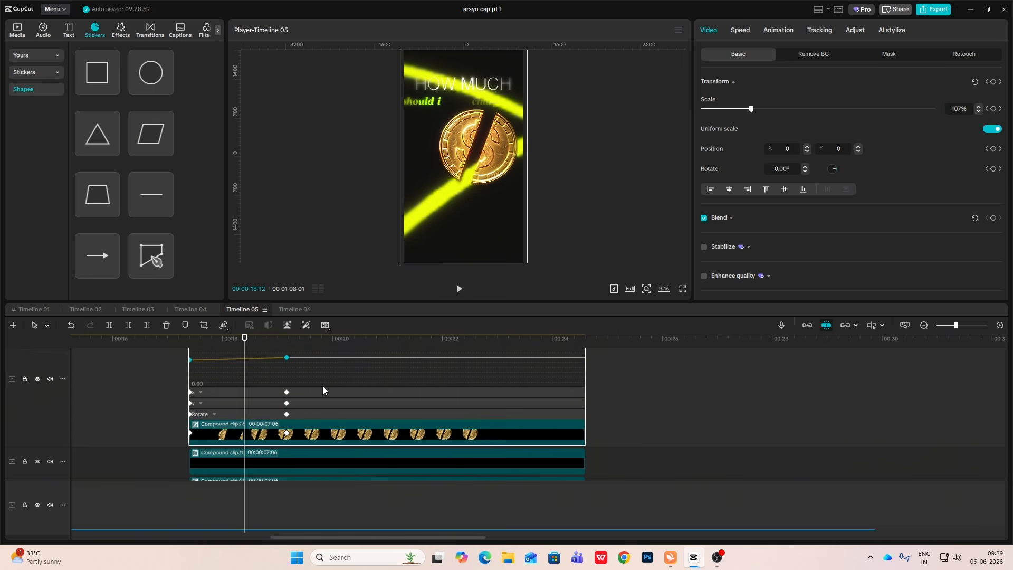
scroll(322, 385, "up", 1)
left_click(521, 366)
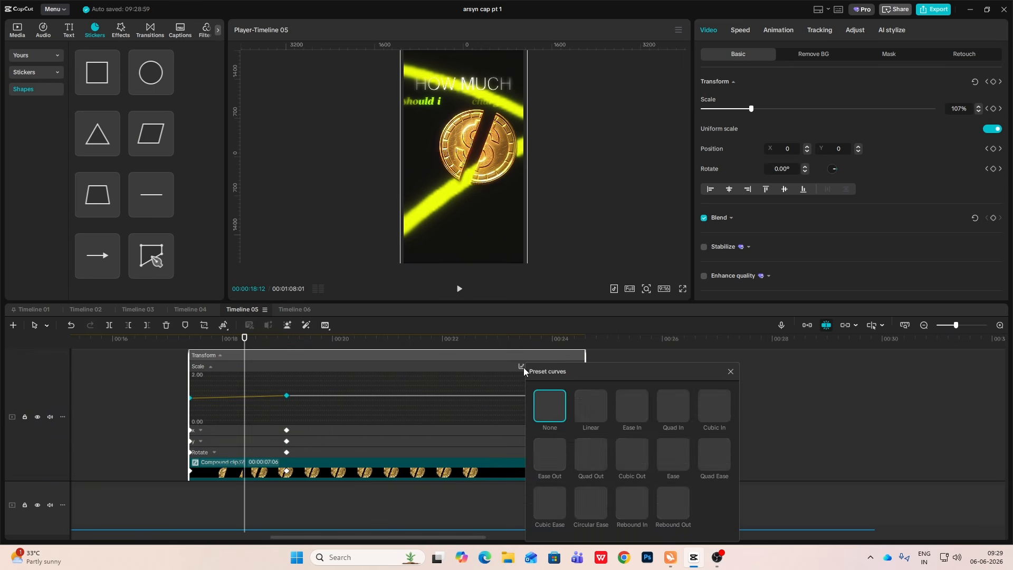
left_click(730, 372)
Step: Move the coin clip's second scale keyframe earlier, to just before 00:00:18:23, and play back the scale-up
key("Up")
key("space")
key("alt+k")
key("space")
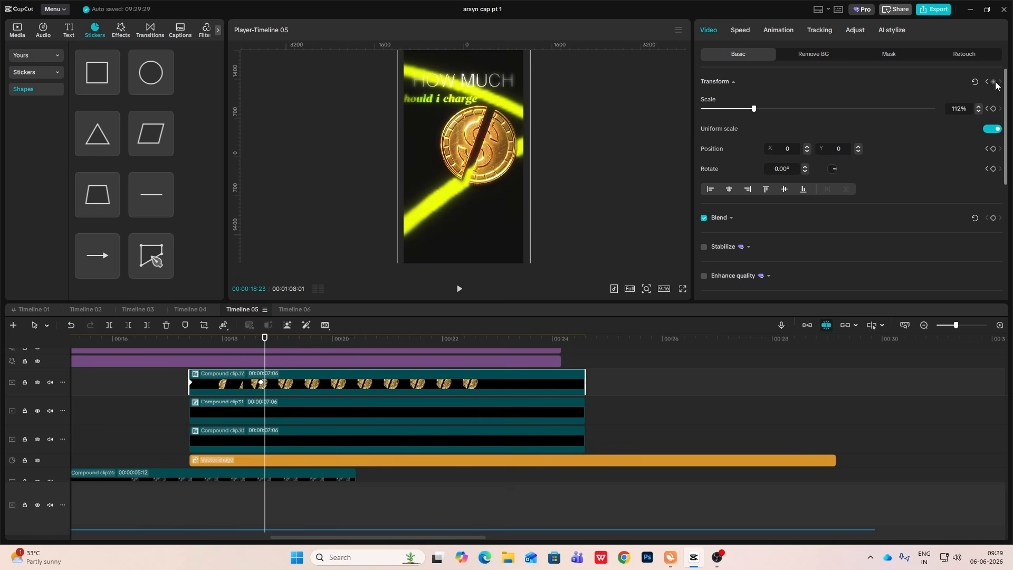
Step: Keyframe the coin clip's transform at 00:00:18:23 and slide it out of frame to X -2285 at 00:00:20:04
left_click_drag(261, 339, 339, 353)
left_click_drag(456, 212, 330, 227)
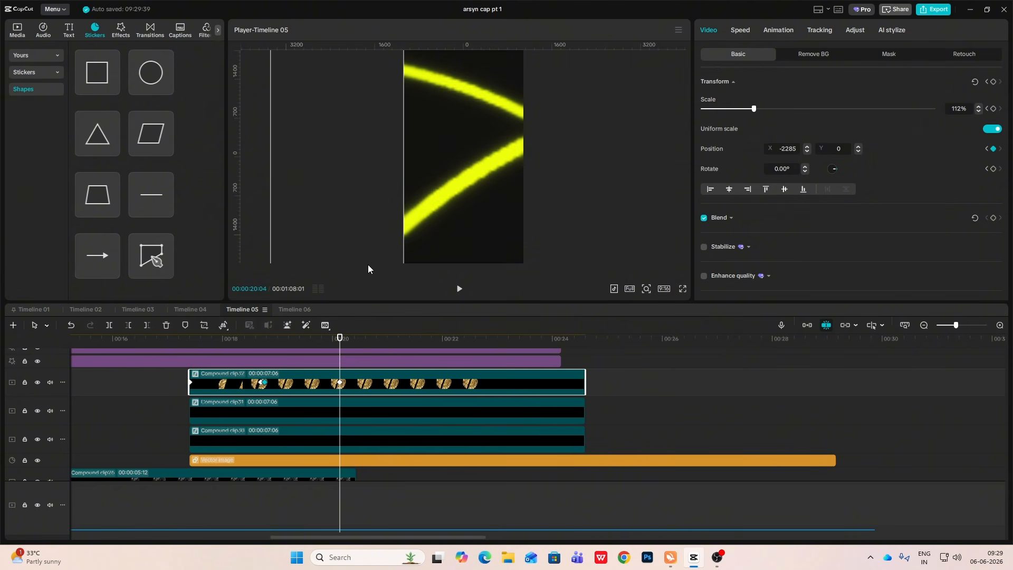
Step: Scrub through the reference clip ref.mp4 to compare the coin's exit movement
left_click(907, 327)
left_click(494, 458)
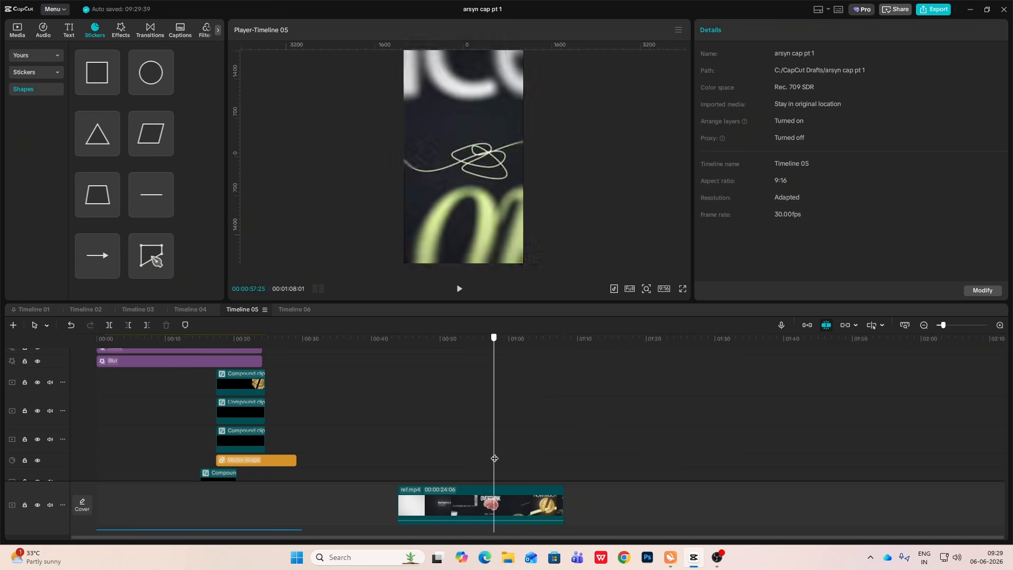
left_click_drag(495, 458, 531, 474)
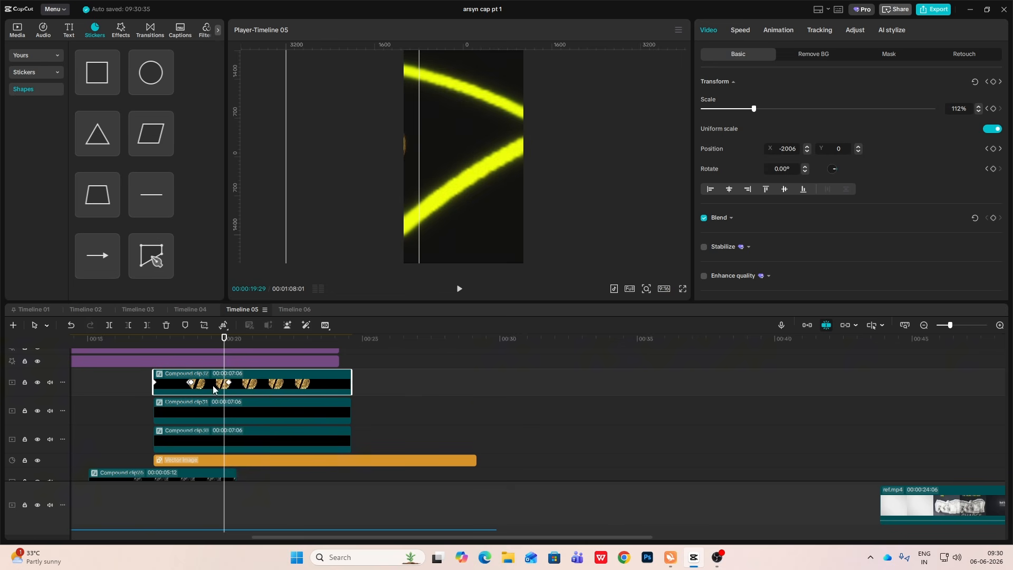
Step: Apply a fast-starting, slow-ending preset curve to the coin clip's X position keyframes and play back the slide
left_click(214, 389)
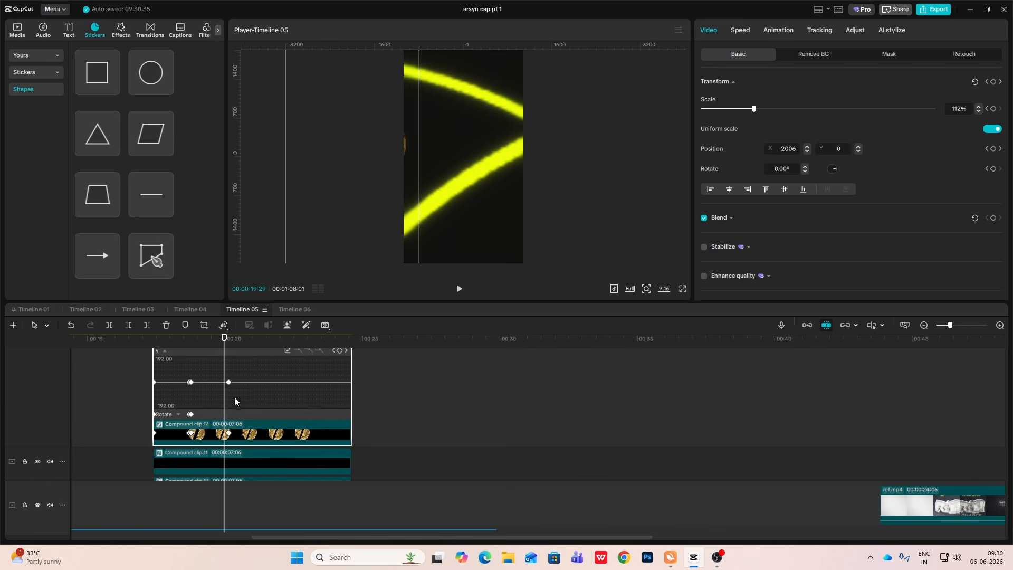
left_click(287, 387)
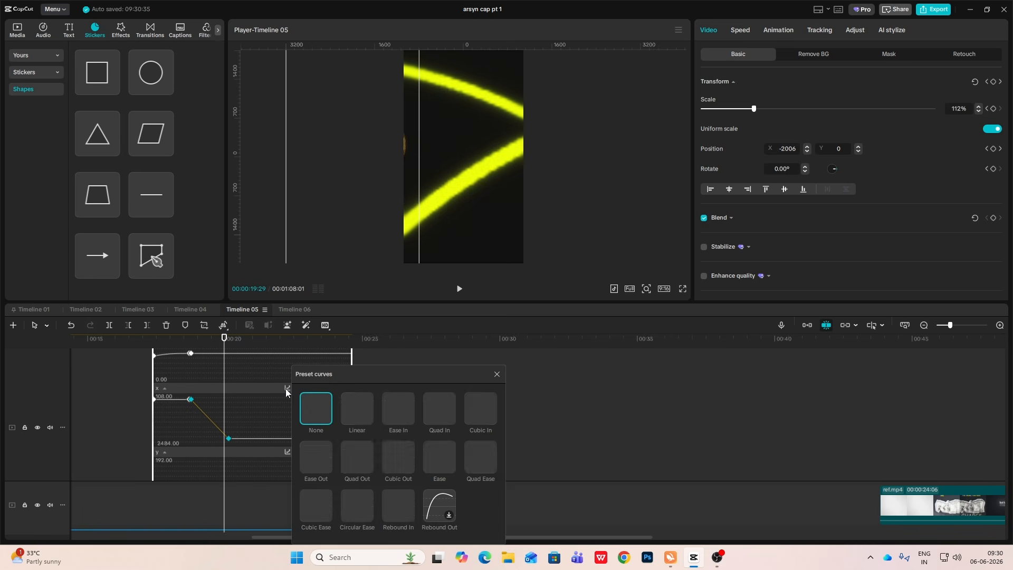
left_click(490, 392)
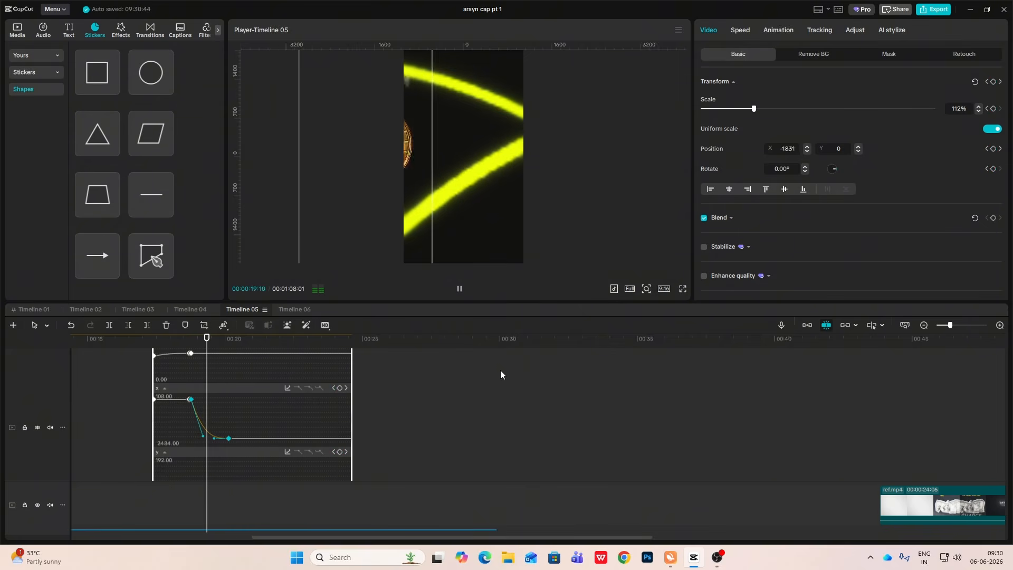
key("alt+k")
scroll(227, 436, "down", 3)
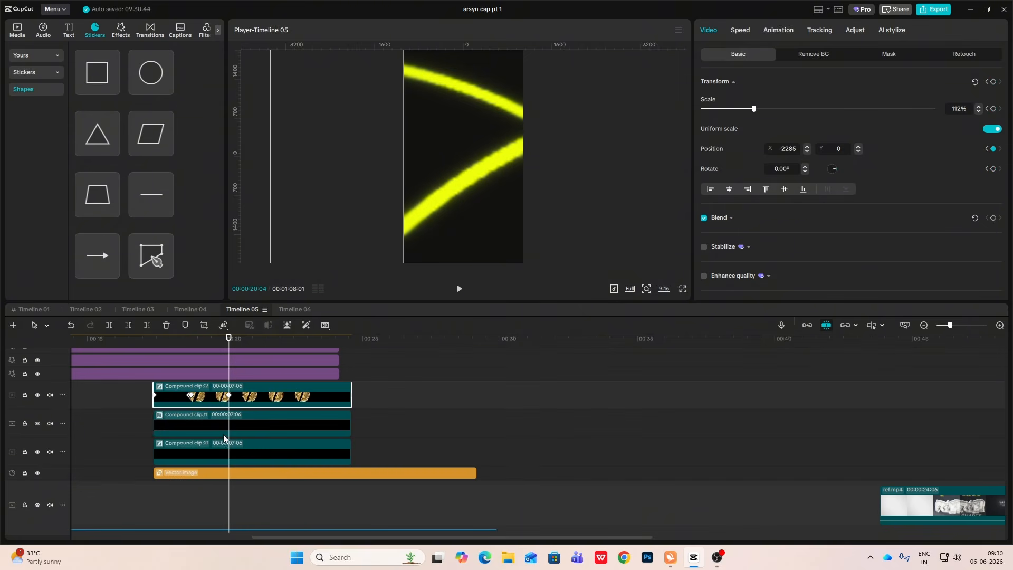
left_click(146, 422)
key("space")
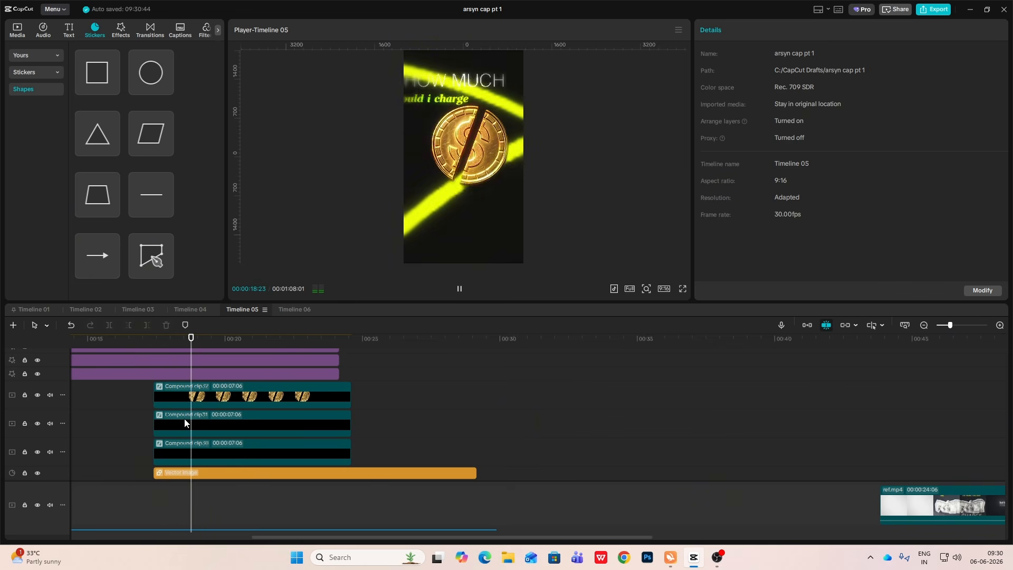
Step: Keyframe both yellow curve clips' transforms at 00:00:18:23 and shift the lower clip's earlier keyframe slightly before that point
left_click(200, 394)
left_click_drag(199, 340, 191, 342)
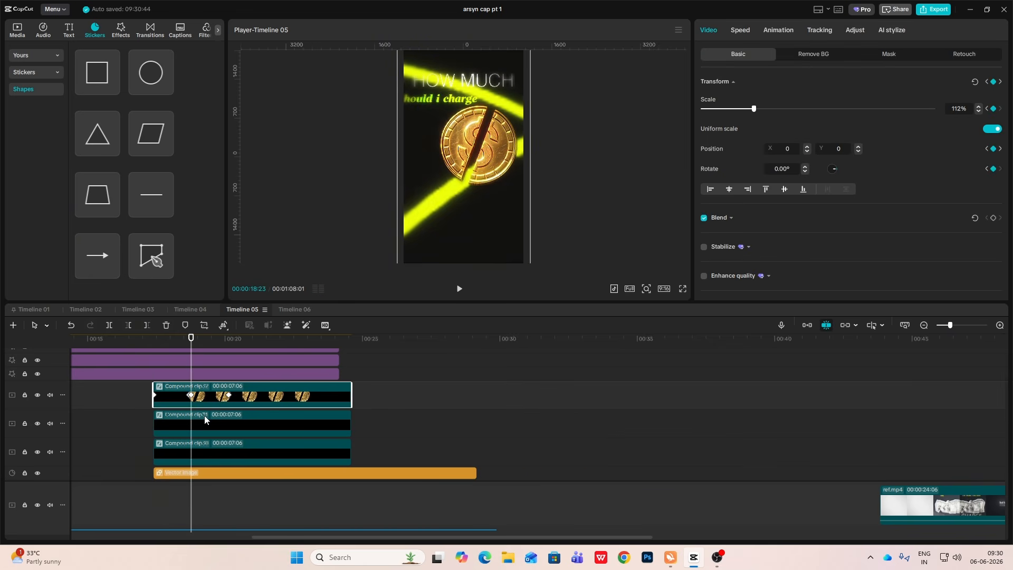
left_click(204, 419)
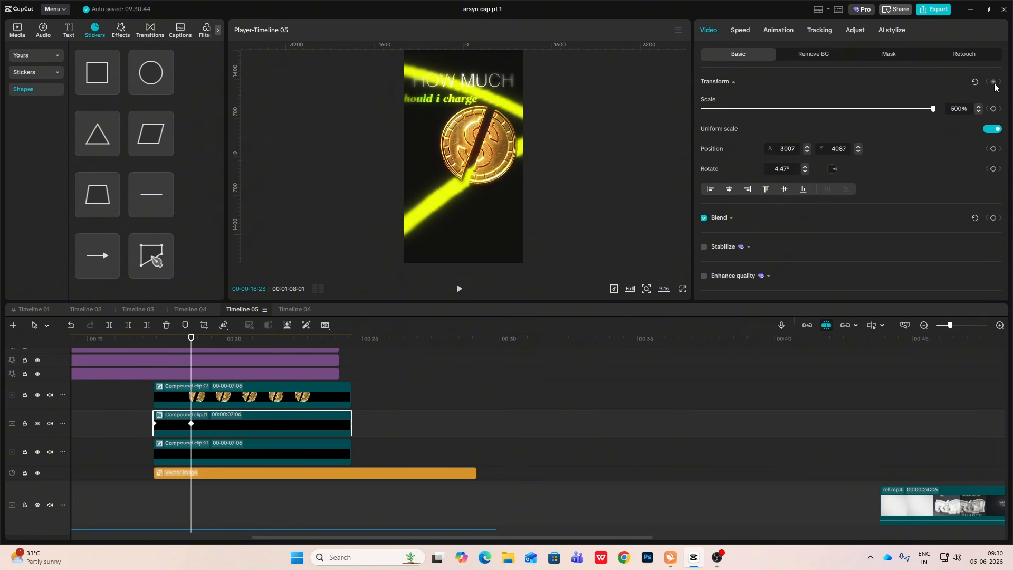
left_click(241, 451)
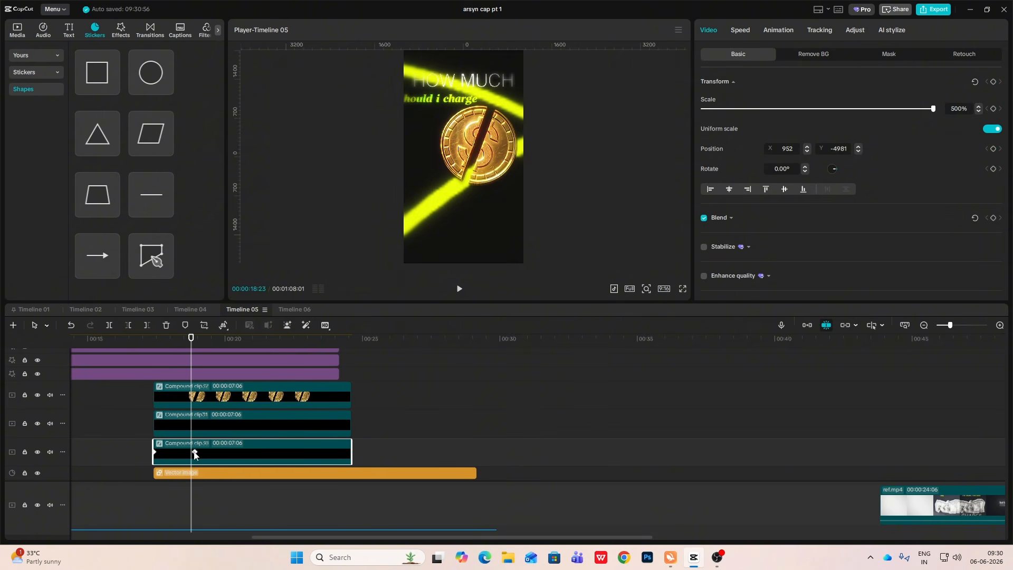
left_click(194, 452)
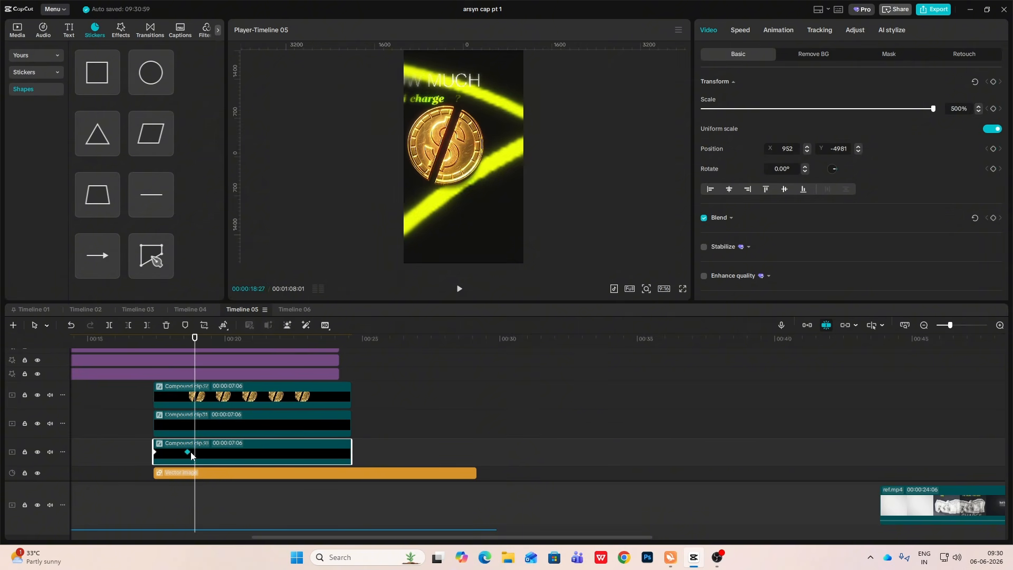
left_click(200, 432)
left_click_drag(195, 342, 191, 344)
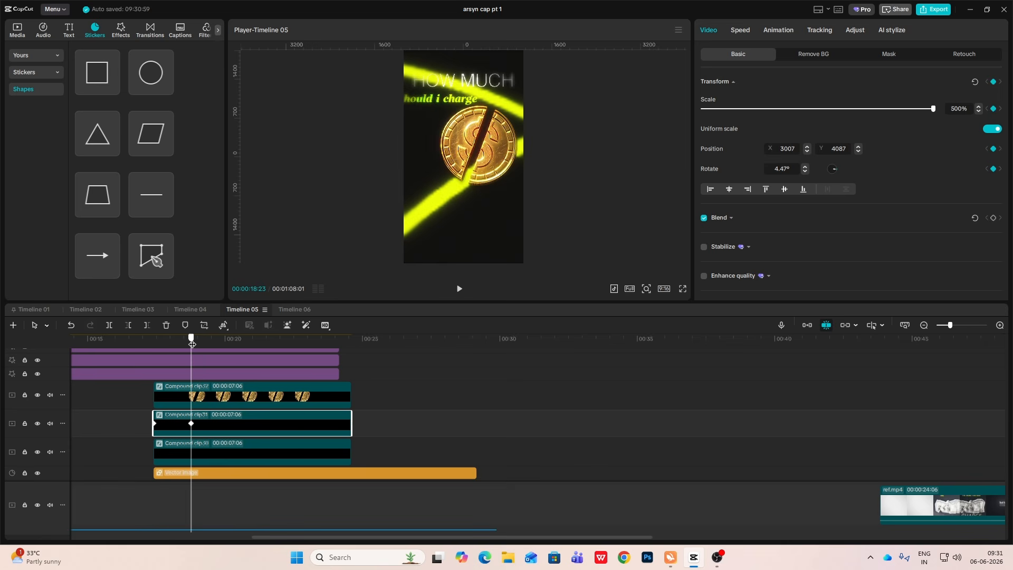
left_click(210, 453)
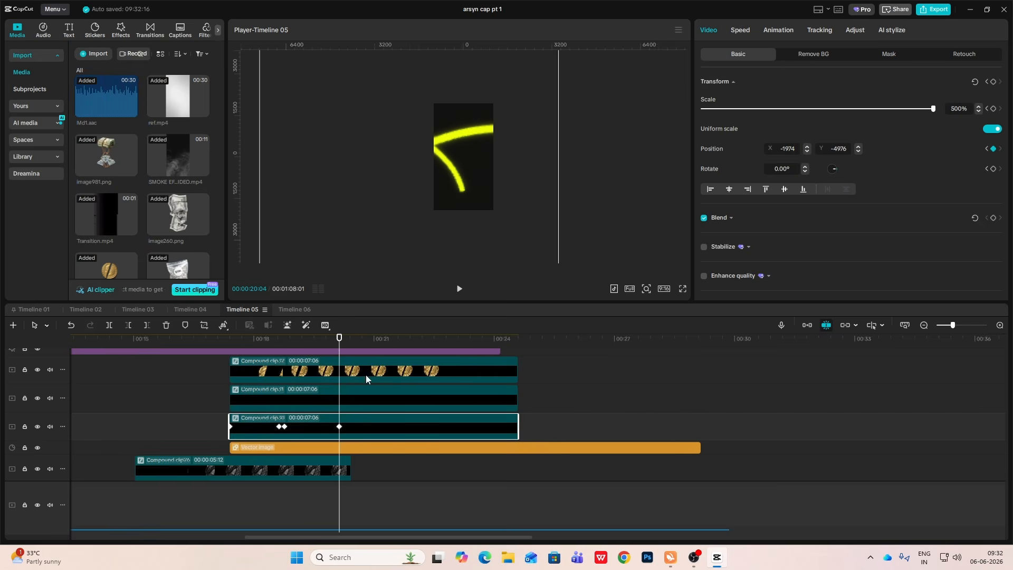
Step: Reposition the lower curve clip to X -680, Y -5717 at 00:00:20:04 and play back the exit
left_click_drag(406, 204, 431, 232)
left_click_drag(264, 339, 230, 368)
key("space")
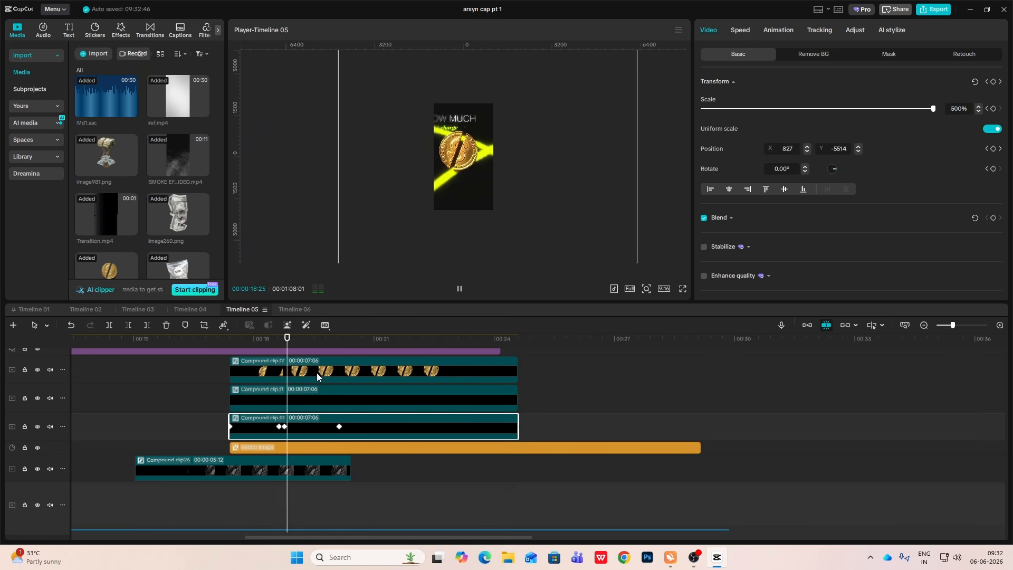
key("space")
Step: Apply the Cubic Out preset curve to the upper curve clip's X position keyframes and close its keyframe graph
left_click(354, 396)
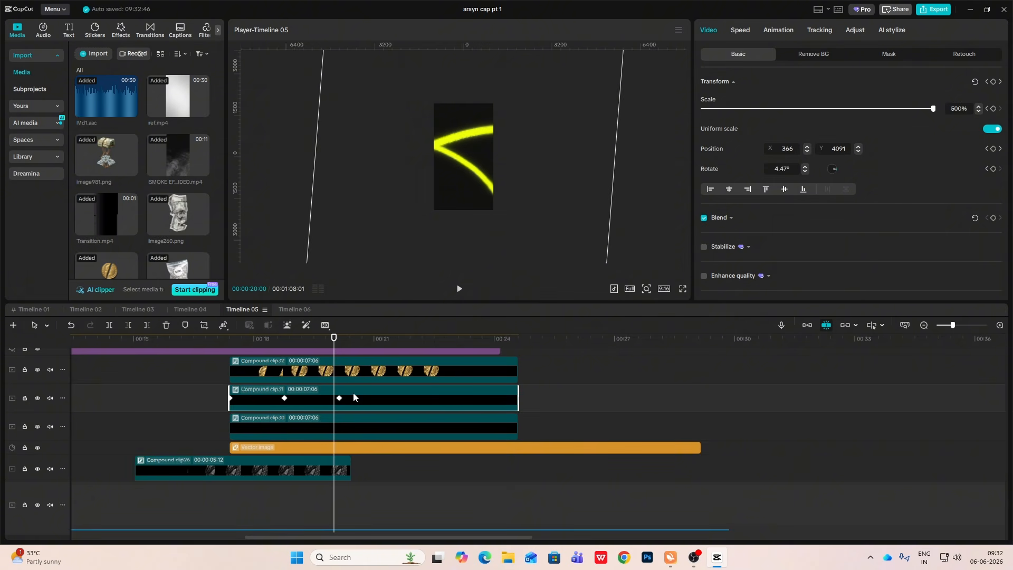
key("alt+k")
left_click(314, 396)
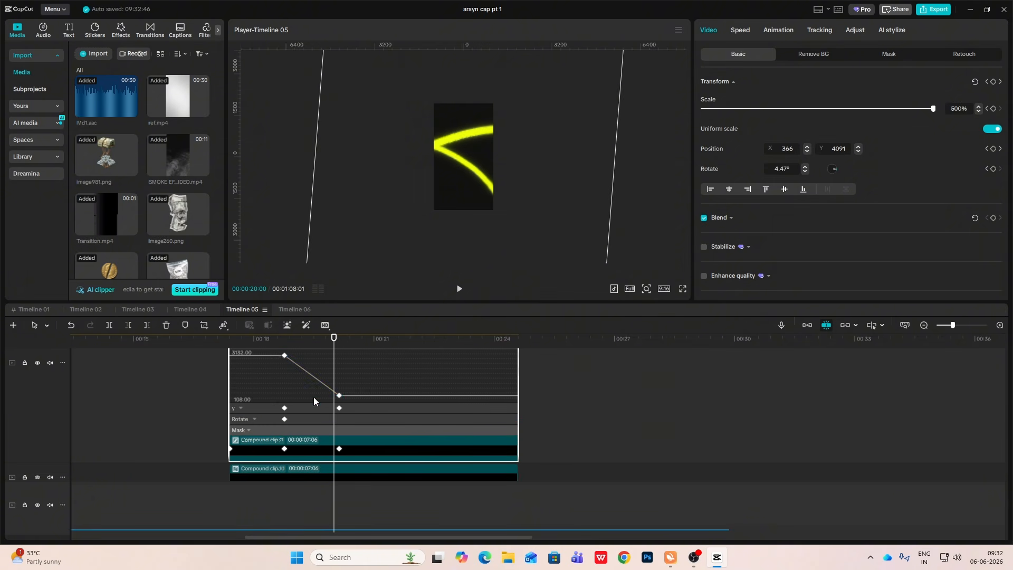
left_click(314, 376)
left_click(453, 382)
left_click(564, 452)
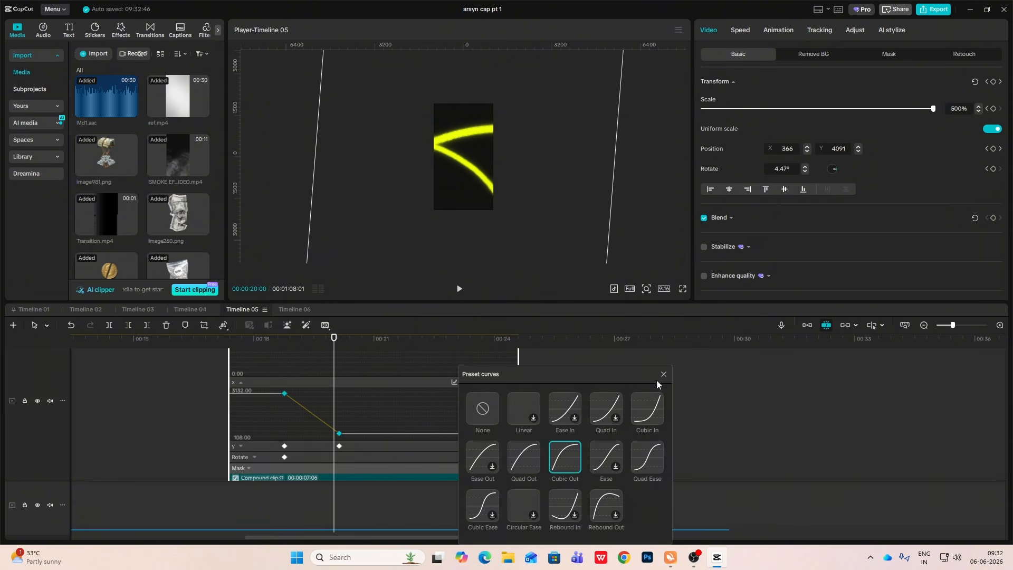
left_click(302, 446)
left_click(308, 457)
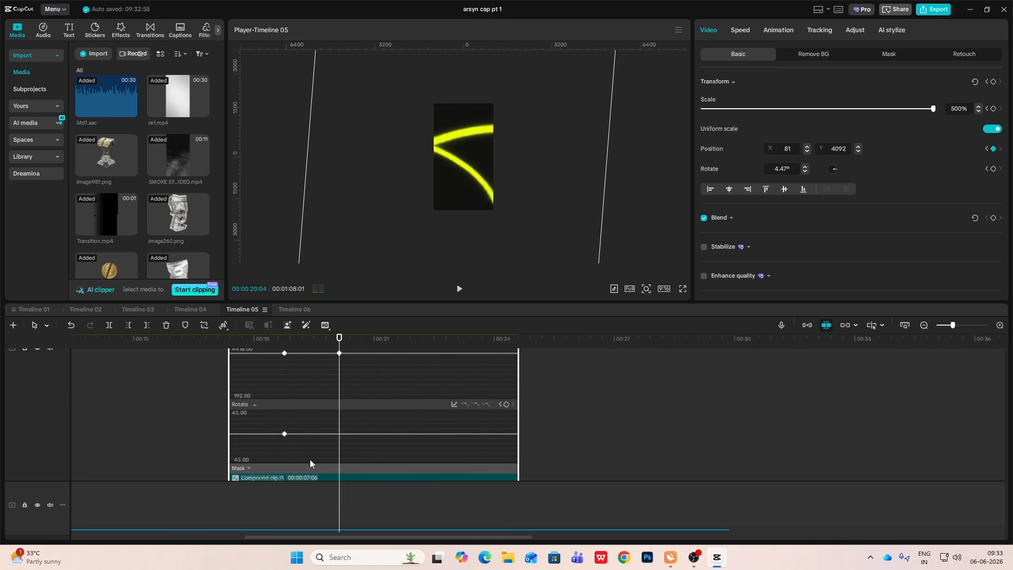
left_click(310, 467)
key("alt+k")
Step: Apply the Cubic Out preset curve between the lower curve clip's last two X position keyframes
scroll(320, 453, "down", 1)
left_click(320, 454)
key("alt+k")
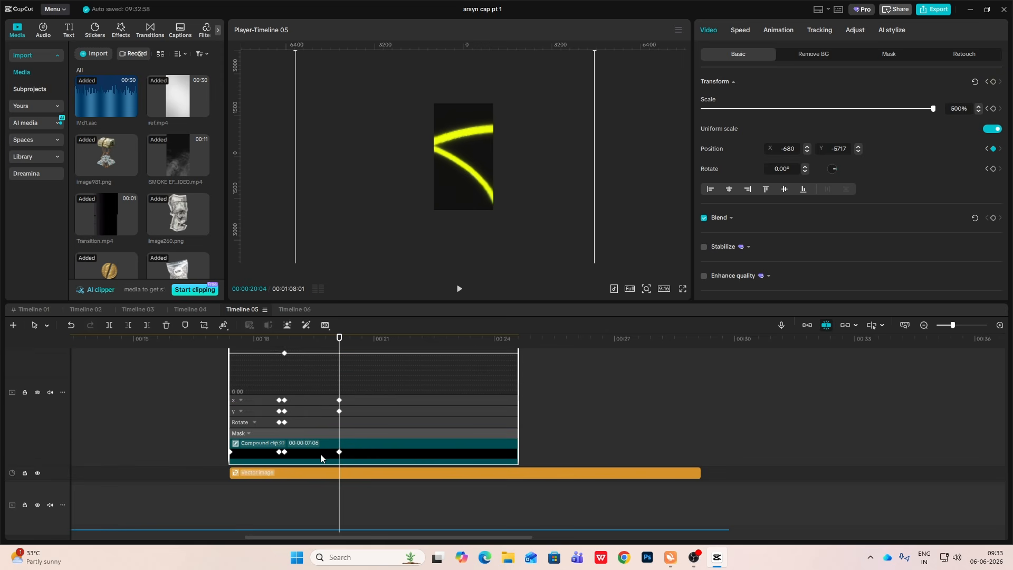
left_click(315, 403)
left_click(451, 358)
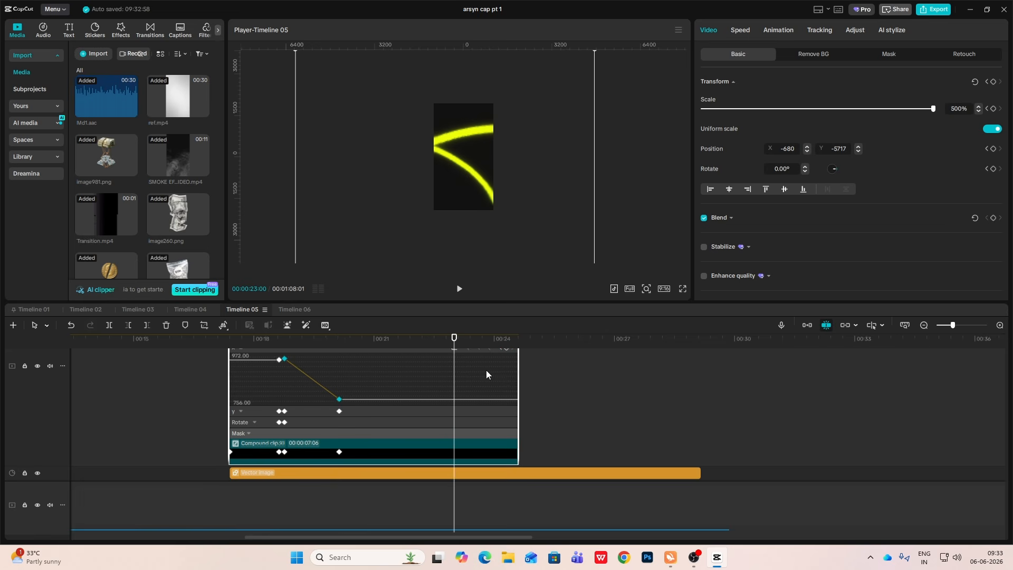
scroll(451, 384, "up", 1)
left_click(454, 361)
left_click(564, 448)
left_click(662, 365)
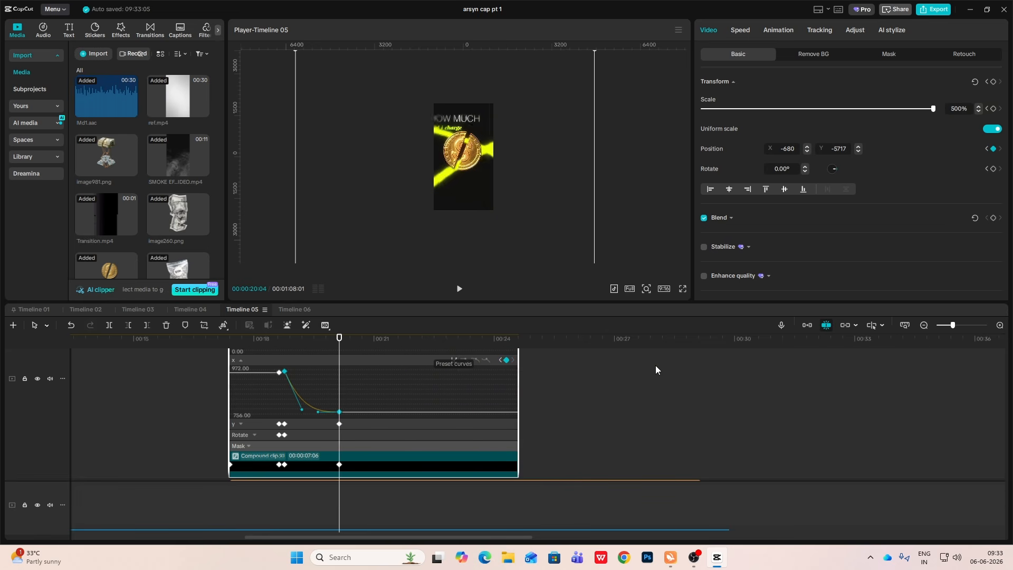
Step: Inspect the lower curve clip's Y position and rotation graphs, close them and play back the eased exit
left_click(241, 424)
left_click(306, 434)
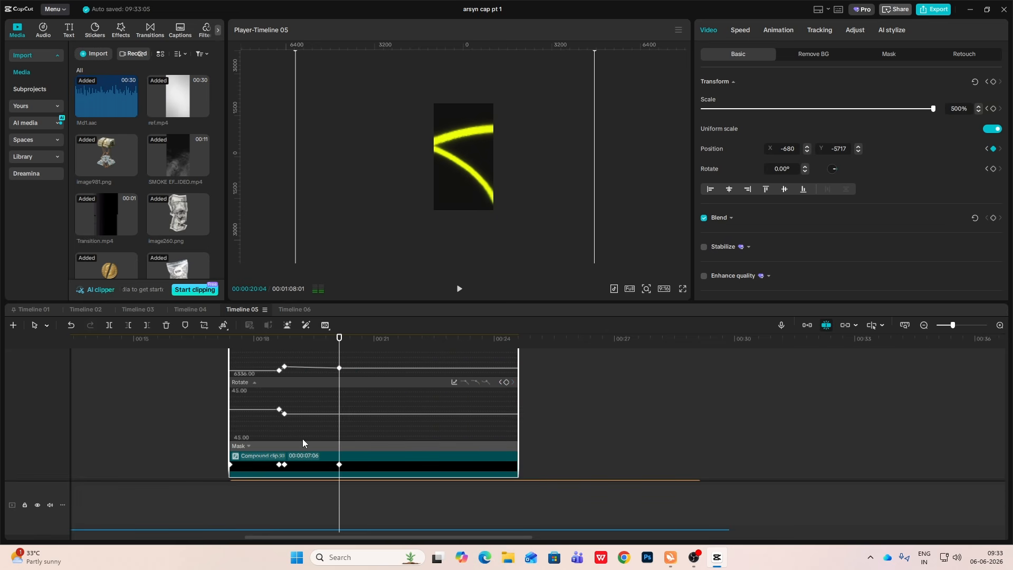
key("alt+k")
left_click(210, 430)
key("space")
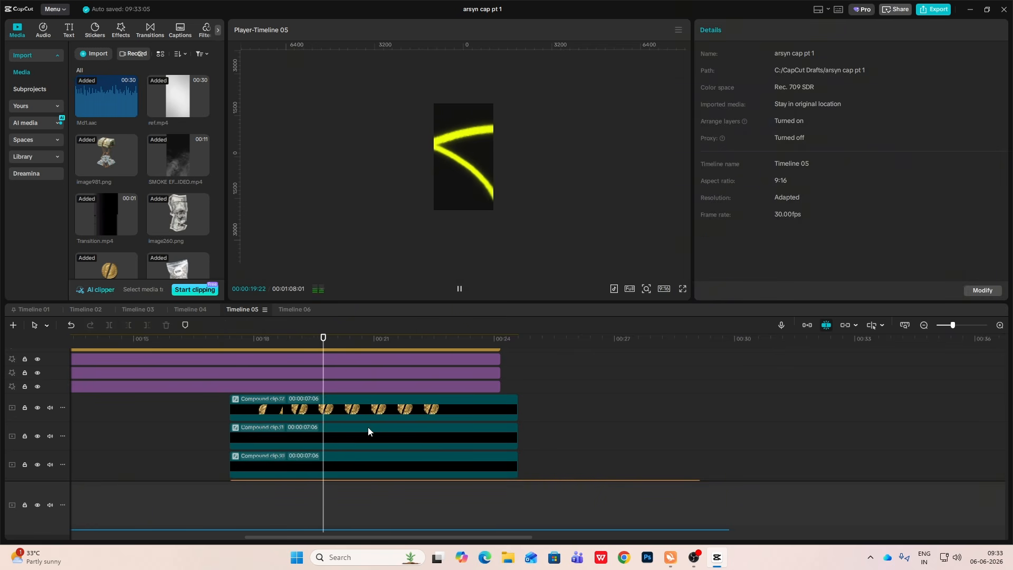
key("space")
Step: Trim the ends of both yellow curve clips to a duration of 00:00:02:24
scroll(328, 429, "down", 3)
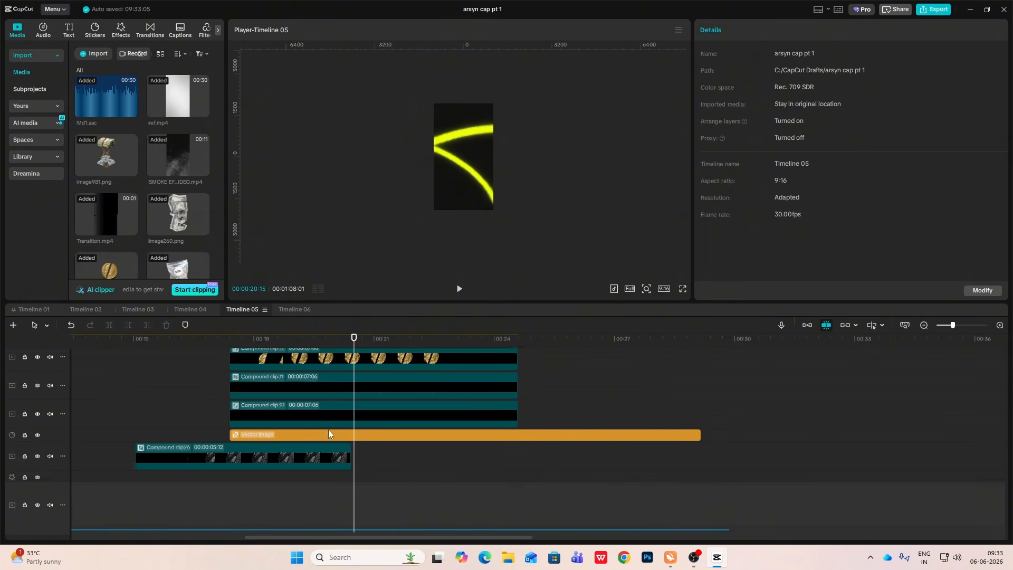
left_click(429, 378)
left_click_drag(518, 376, 340, 375)
left_click(509, 413)
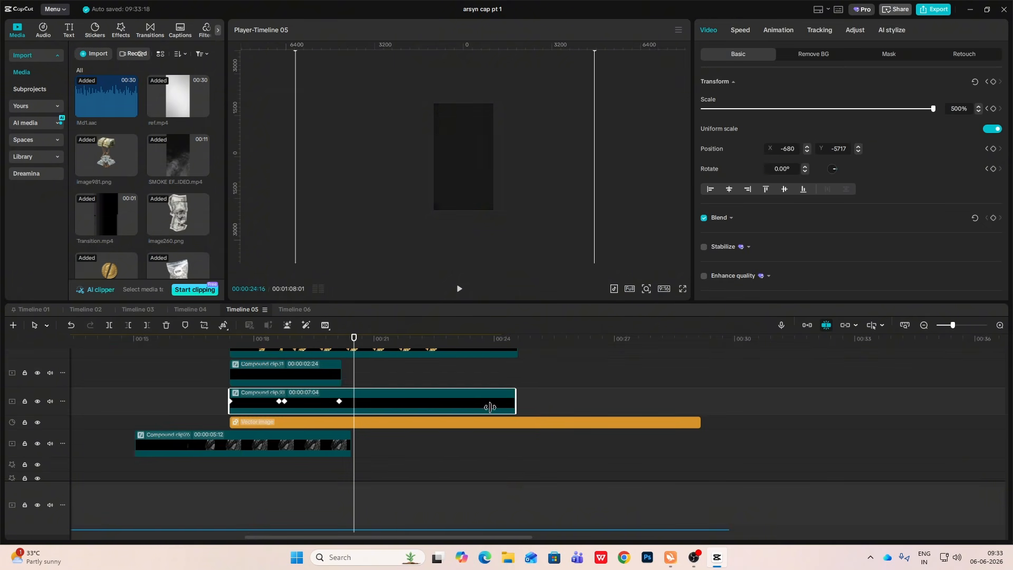
left_click_drag(517, 409, 342, 409)
Step: Apply the Fade Out exit animation to both yellow curve clips and play back the scene
left_click(333, 377)
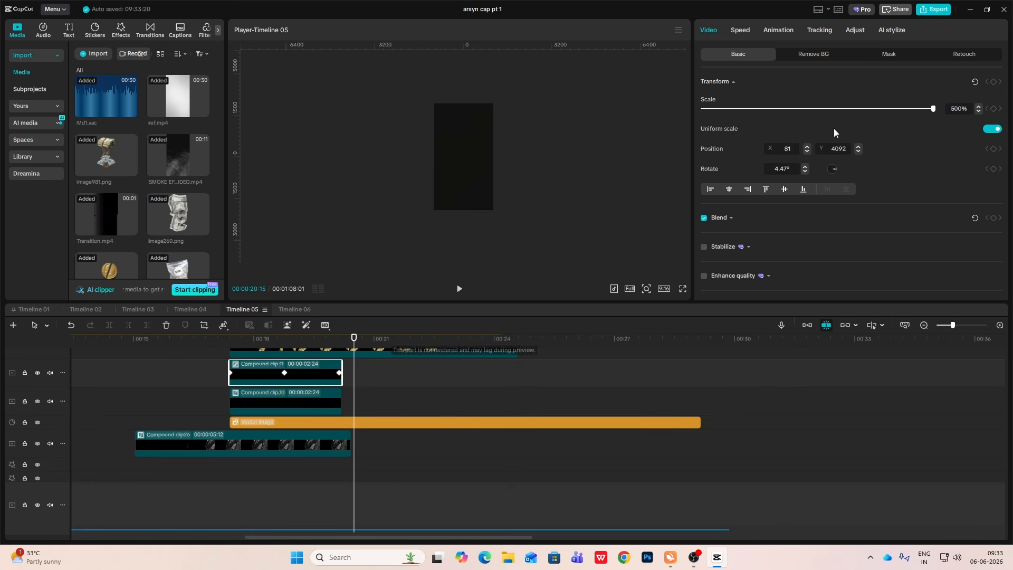
left_click(778, 30)
left_click(853, 55)
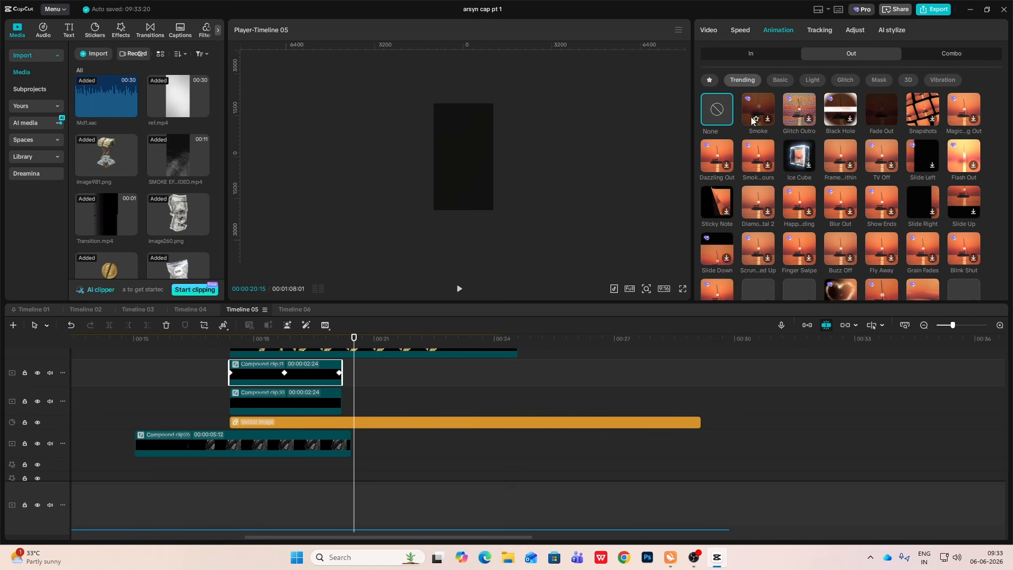
left_click(868, 110)
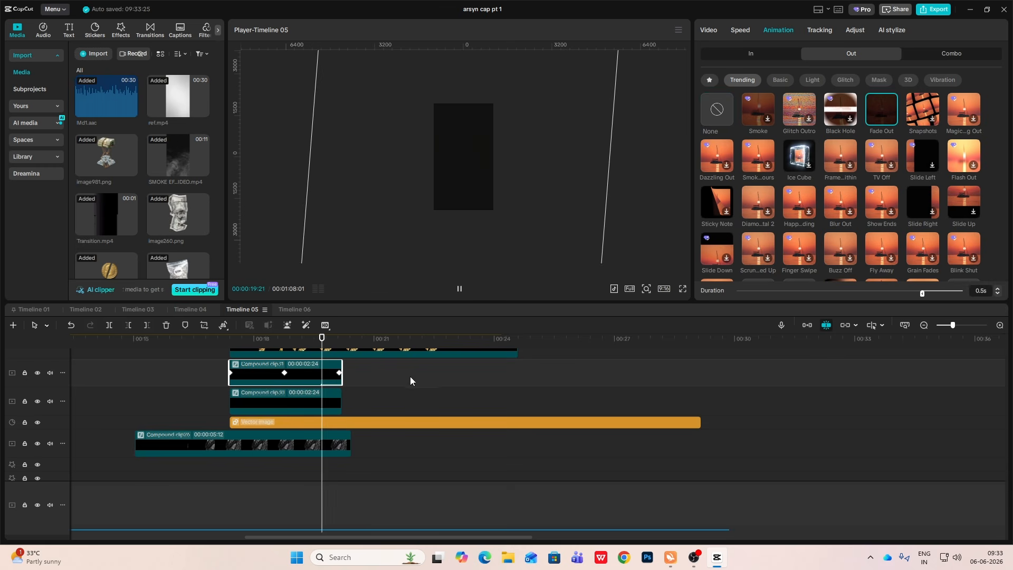
left_click(327, 403)
left_click(869, 109)
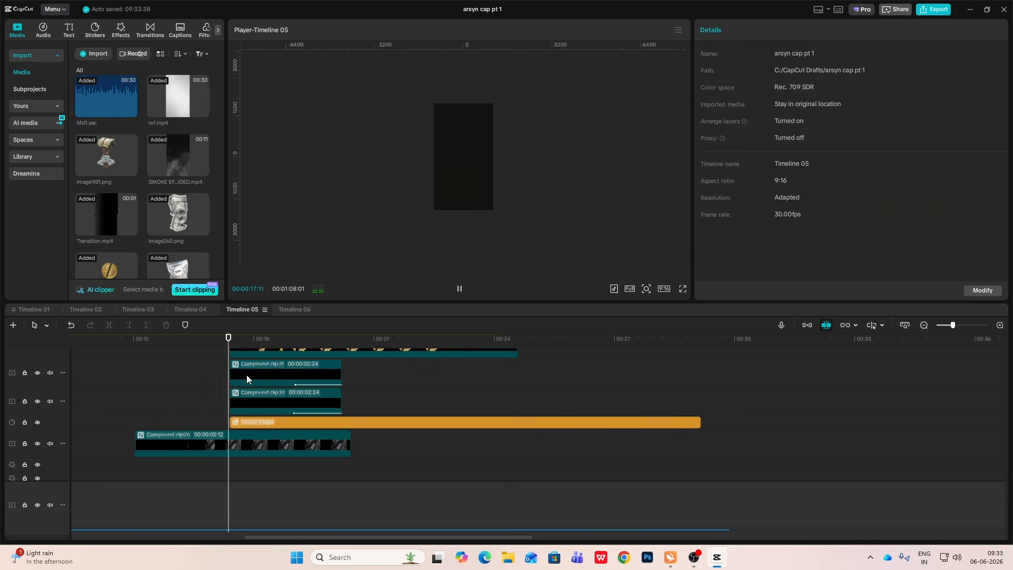
key("space")
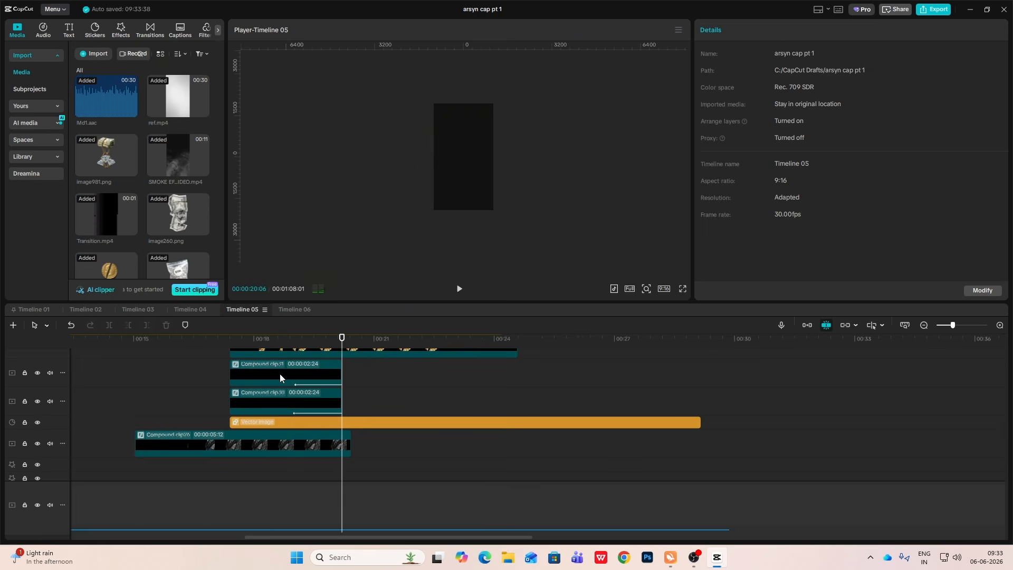
left_click(280, 373)
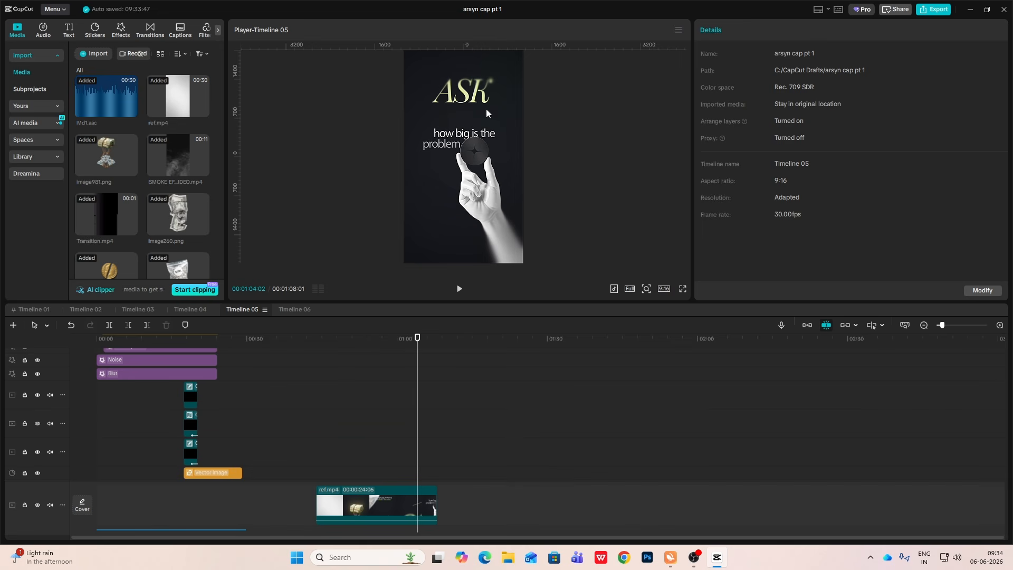
Step: Check the ASK scene in the reference clip and add a text clip reading "ASK" just after the coin scene clips
left_click_drag(344, 387, 420, 387)
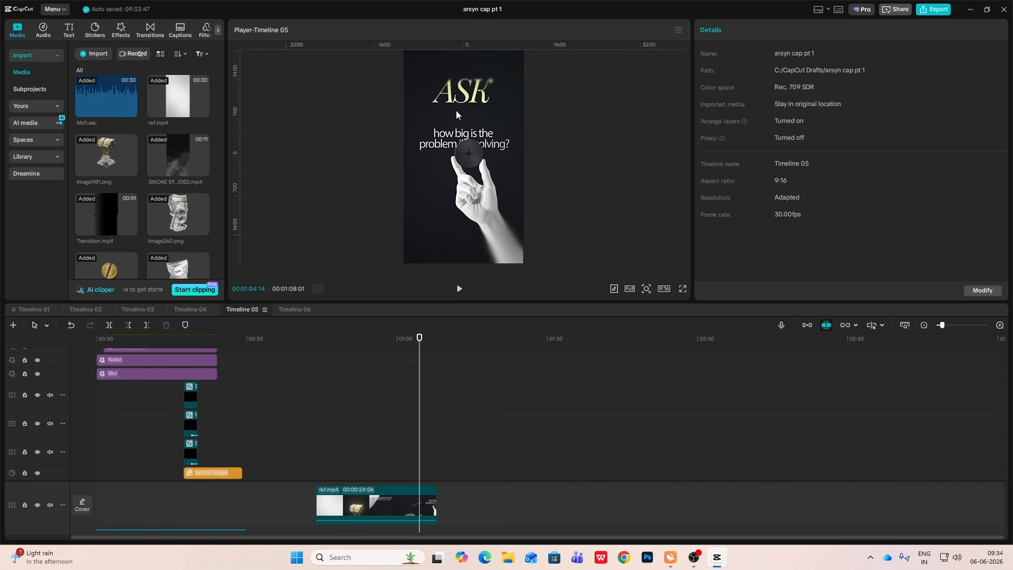
left_click_drag(208, 418, 415, 464)
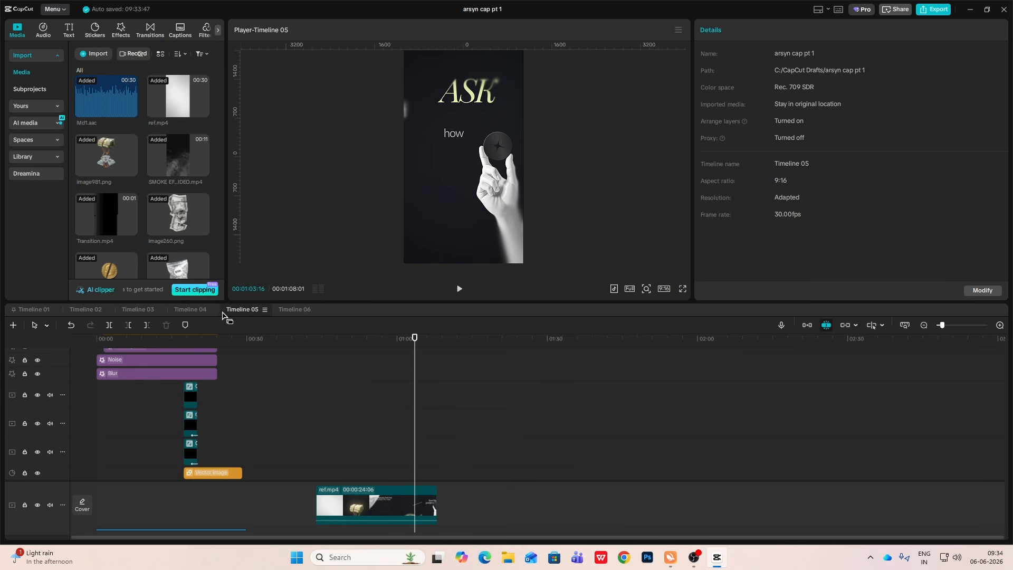
left_click(69, 30)
left_click_drag(96, 72, 200, 390)
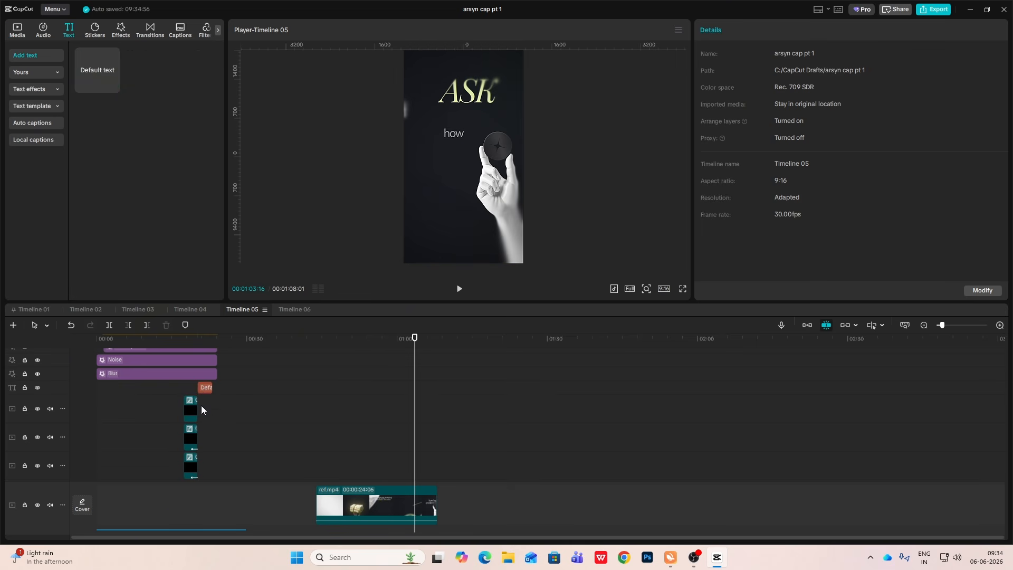
left_click(855, 77)
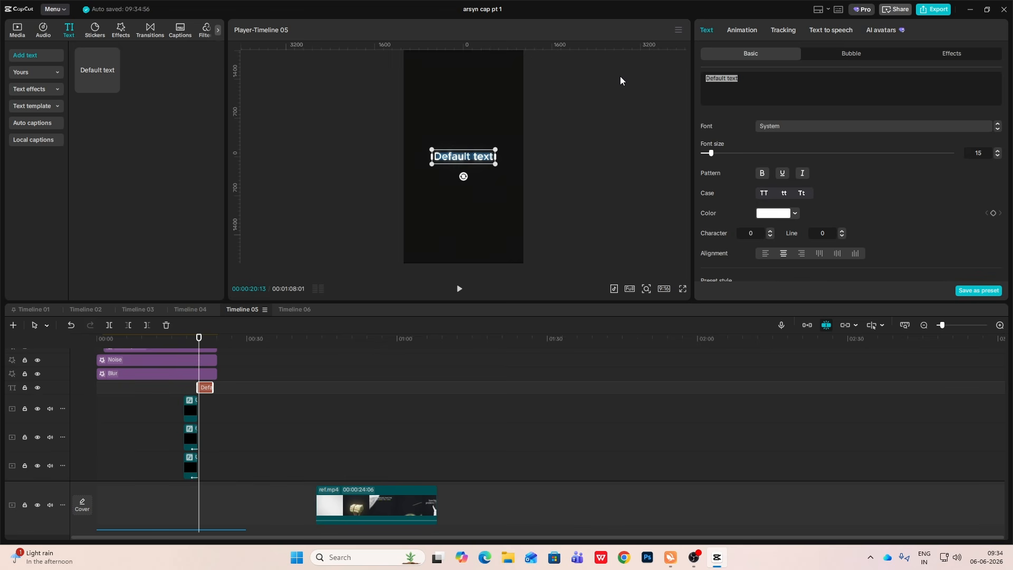
type("ASK")
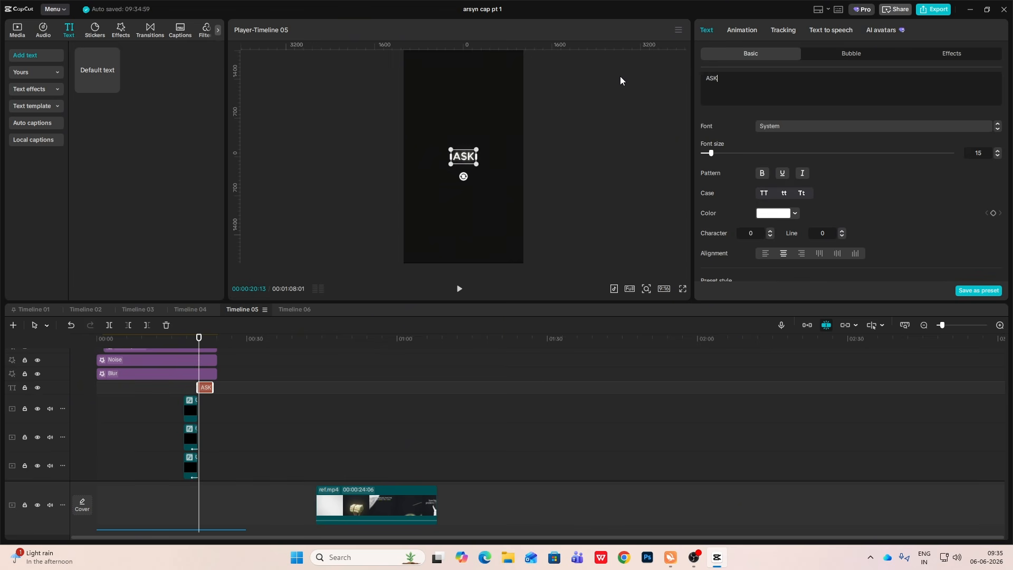
Step: Style the ASK text with the HV-Analogue-Bold-Italic font, enlarge it near the frame's upper edge and color it yellow-green
left_click(819, 127)
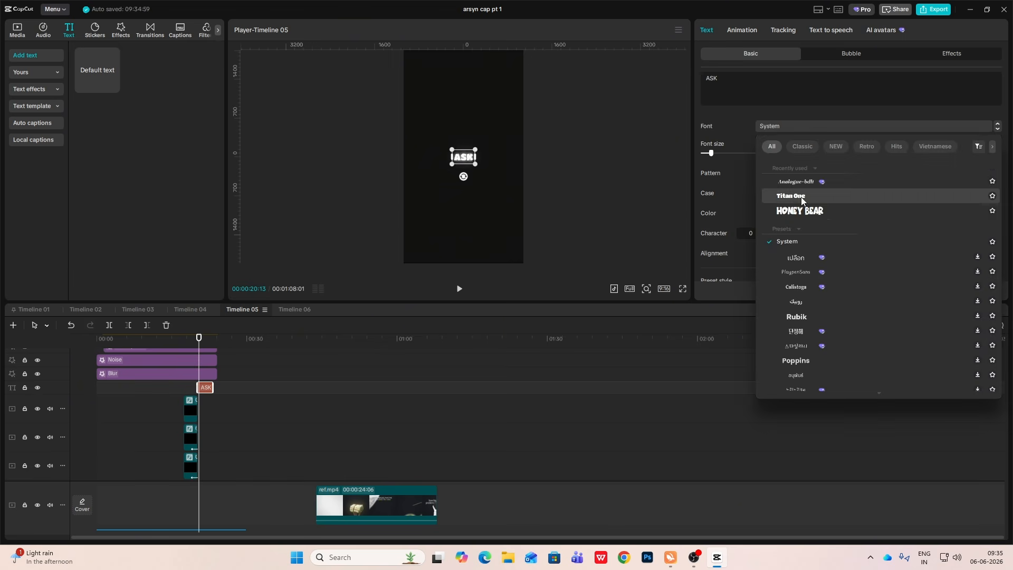
left_click(797, 181)
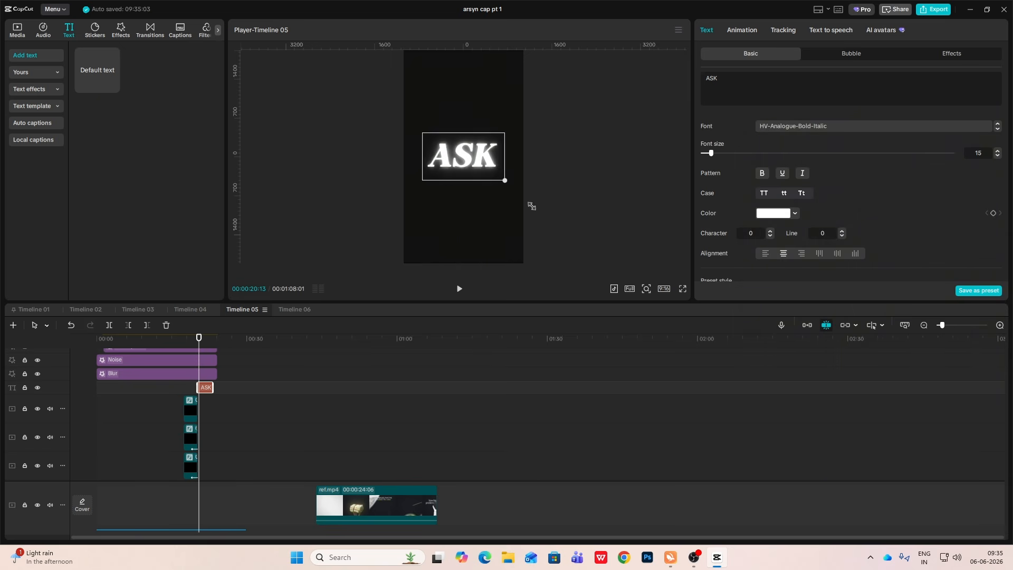
left_click_drag(487, 169, 487, 99)
left_click(794, 213)
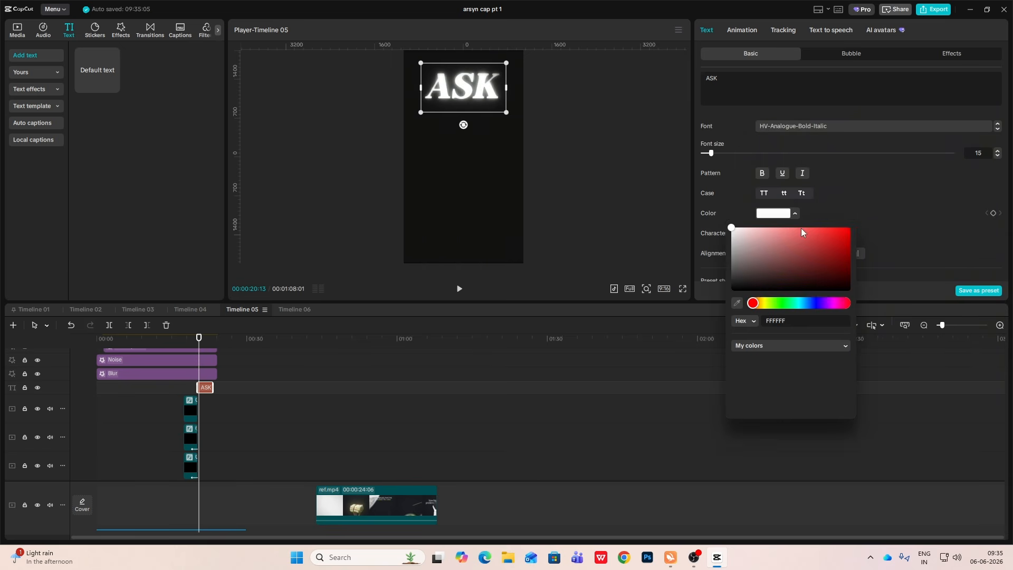
scroll(801, 392, "down", 1)
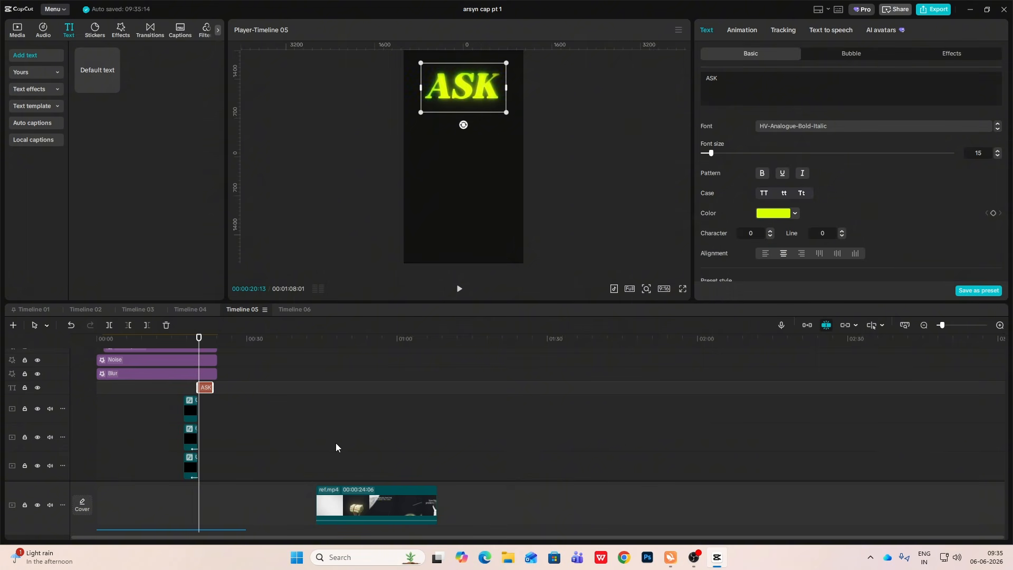
Step: Move the ASK text clip earlier to about 00:00:18:26 and place a "when price feels fair" caption on the track beneath it
left_click_drag(335, 448, 422, 468)
left_click(225, 388)
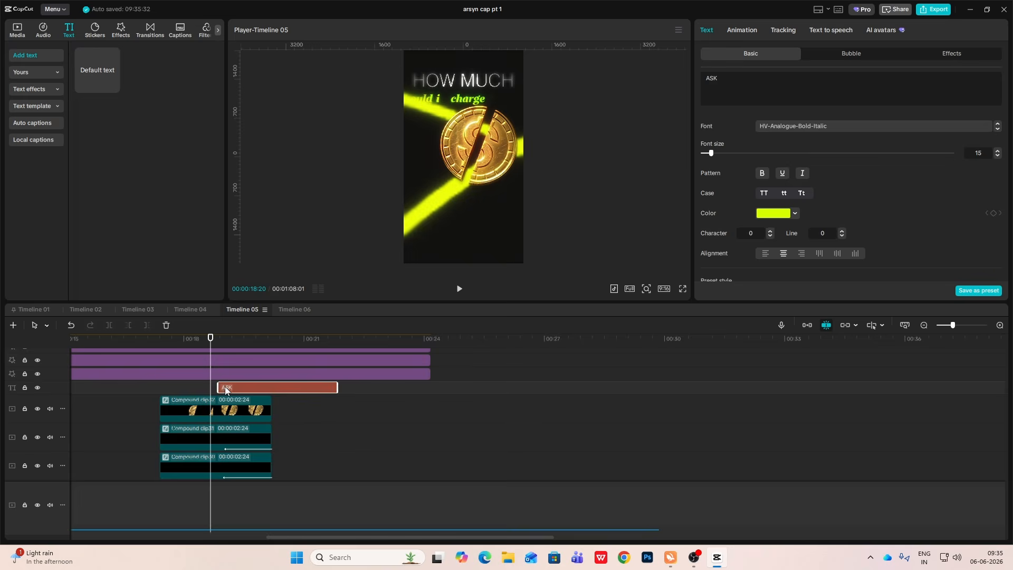
left_click(923, 325)
scroll(279, 422, "up", 4)
left_click(200, 406)
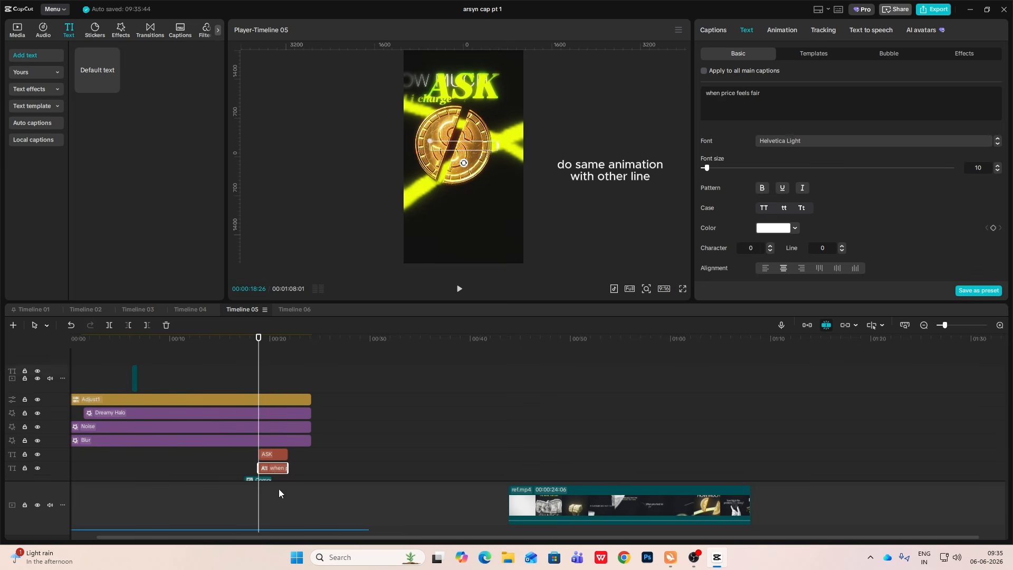
Step: Change the caption to "how big is the", add "problem i am solving" on the track beneath, and make each a compound clip
key("BackSpace")
key("BackSpace")
key("BackSpace")
key("BackSpace")
key("BackSpace")
key("BackSpace")
key("BackSpace")
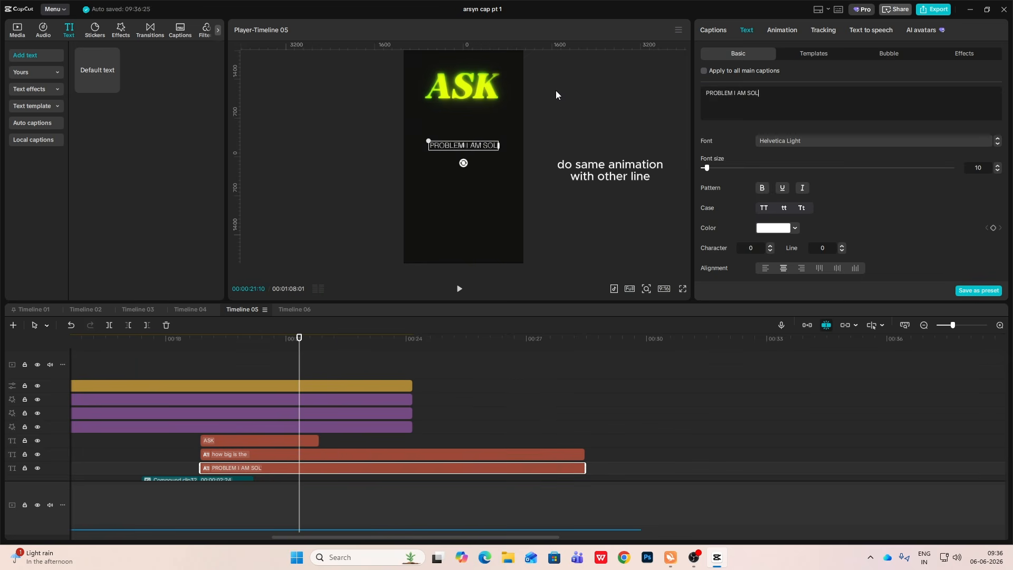
left_click(255, 466)
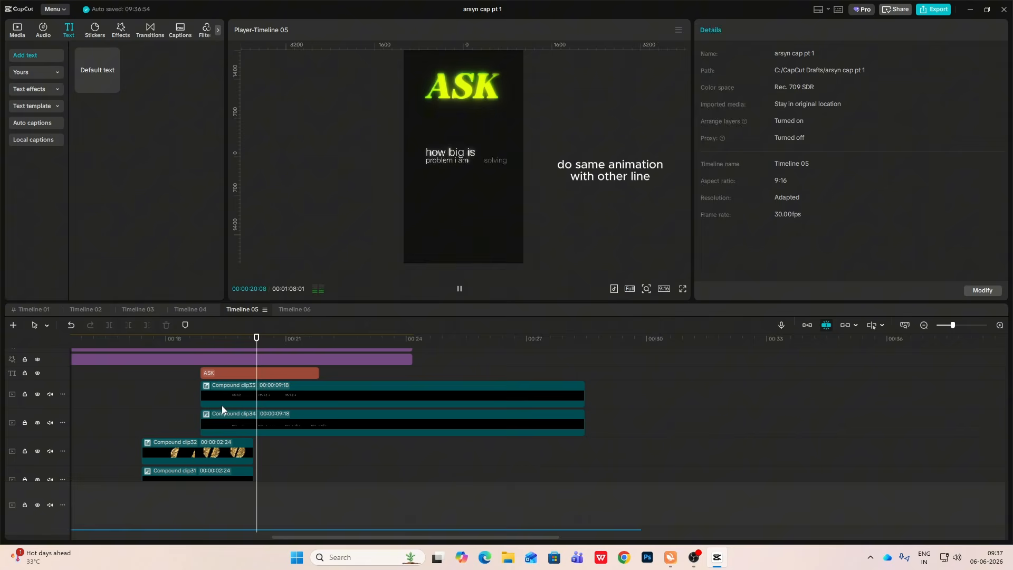
Step: Speed up the second part of both caption-line compound clips to about 8.3x and 7.46x and extend each with a freeze frame
mouse_move(255, 340)
left_mouse_down()
mouse_move(224, 349)
mouse_move(250, 345)
left_mouse_up()
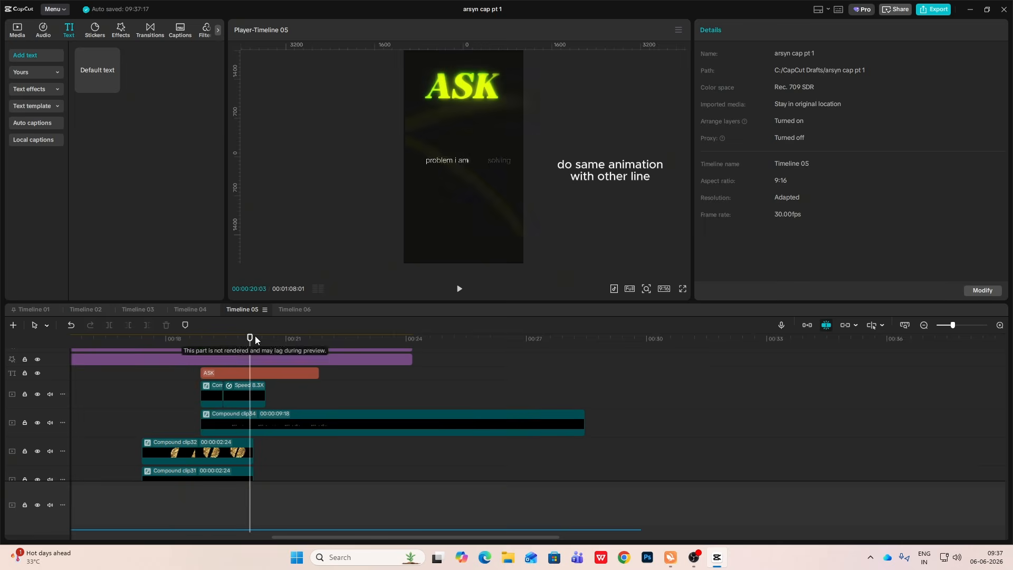
left_click_drag(252, 338, 220, 342)
left_click(226, 423)
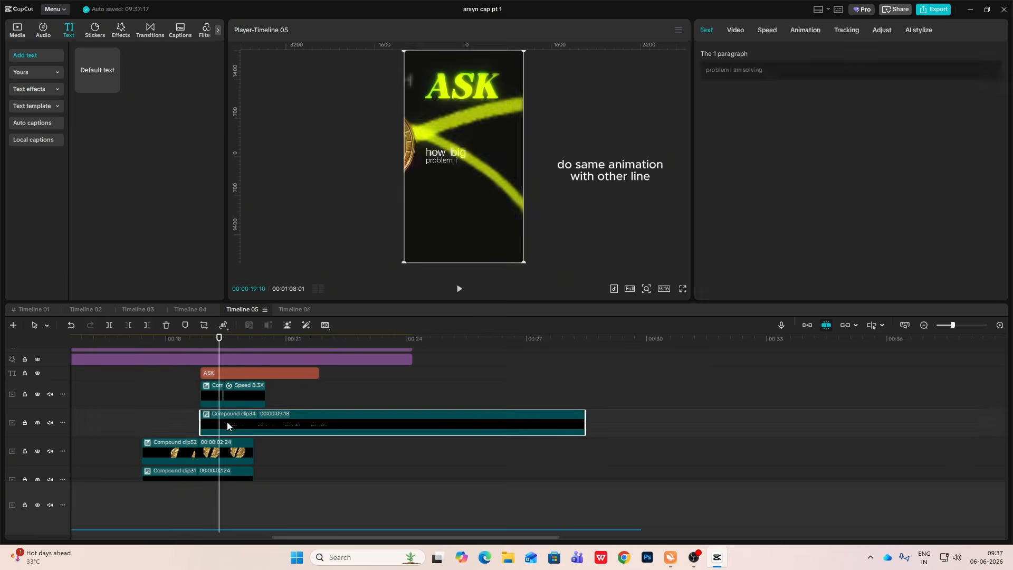
key("v")
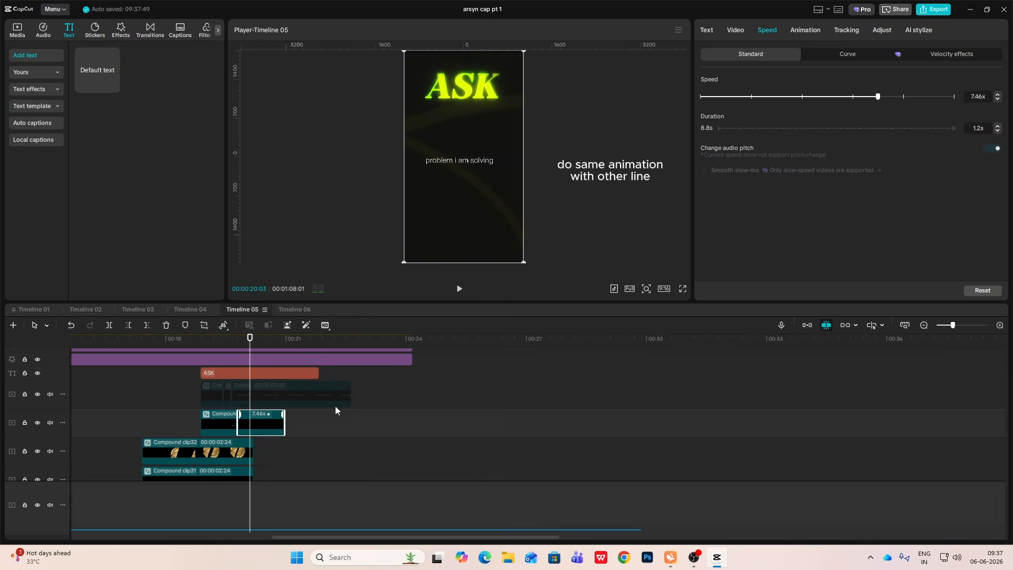
right_click(335, 406)
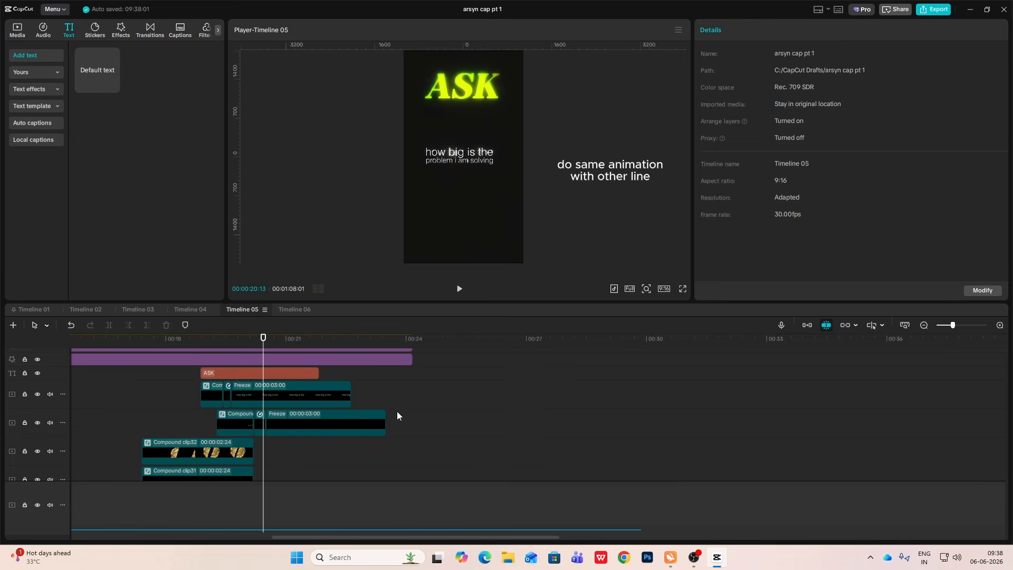
Step: Play back the two caption lines and shift the "problem i am solving" clips slightly later than the first line
key("space")
key("space")
left_click(305, 422)
left_click_drag(341, 409, 339, 408)
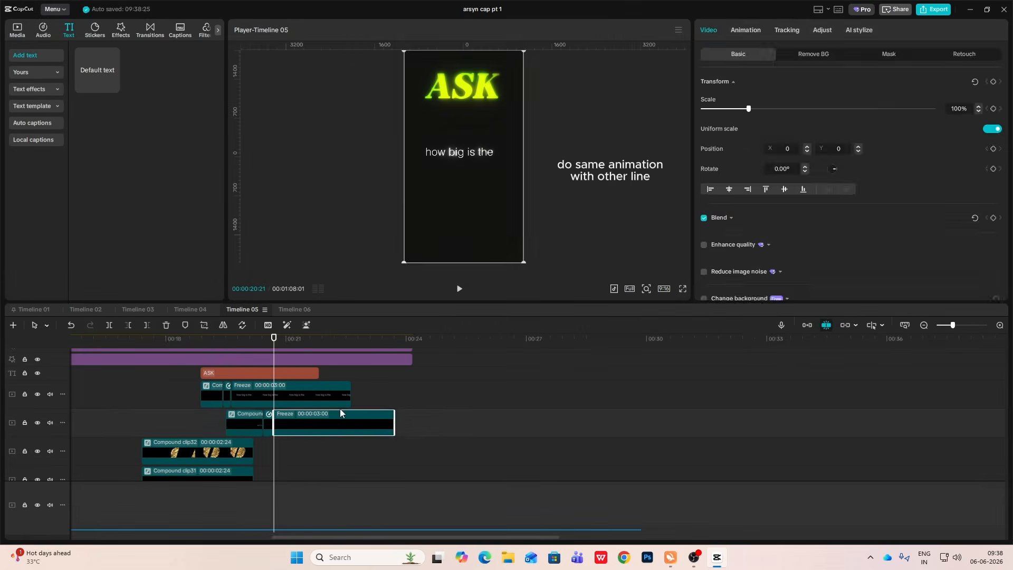
Step: Recreate the freeze frame of the "problem i am solving" line from its sped-up clip at about 00:00:20:20
left_click(285, 464)
left_click(298, 393)
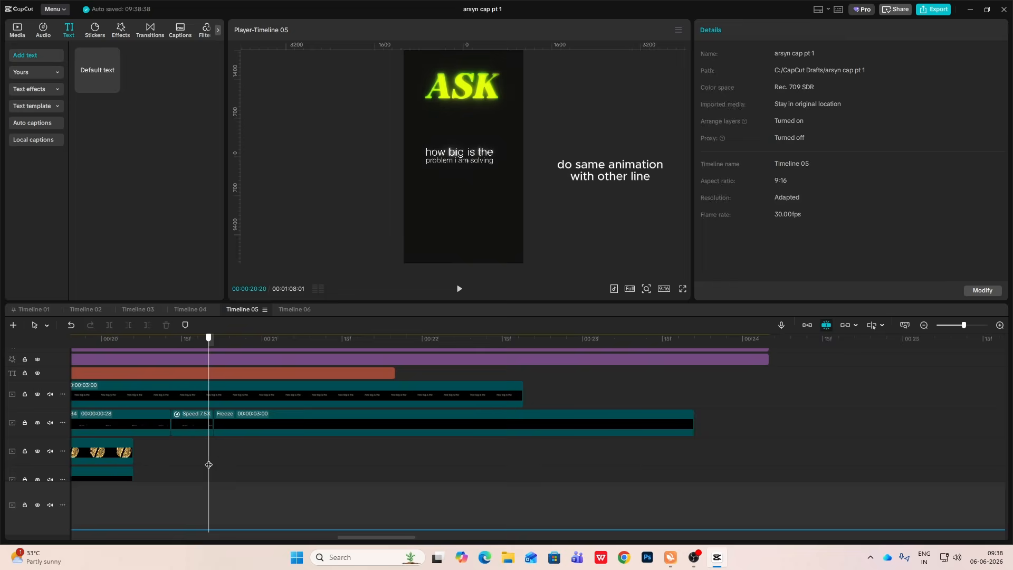
right_click(199, 422)
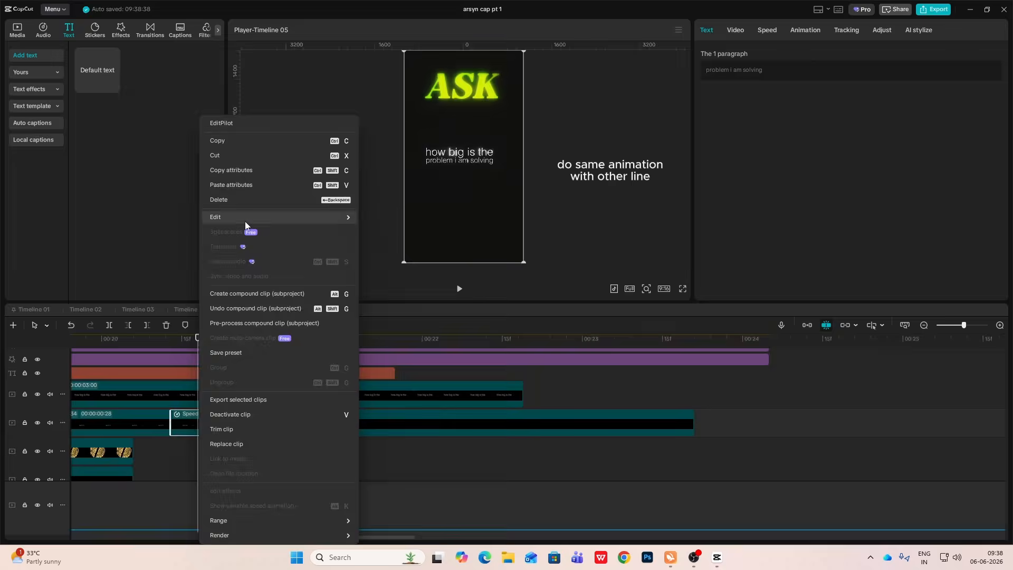
Step: Check the hand in the reference clip and place image738.png on a track above the caption clips from about 00:00:19:05
left_click(734, 420)
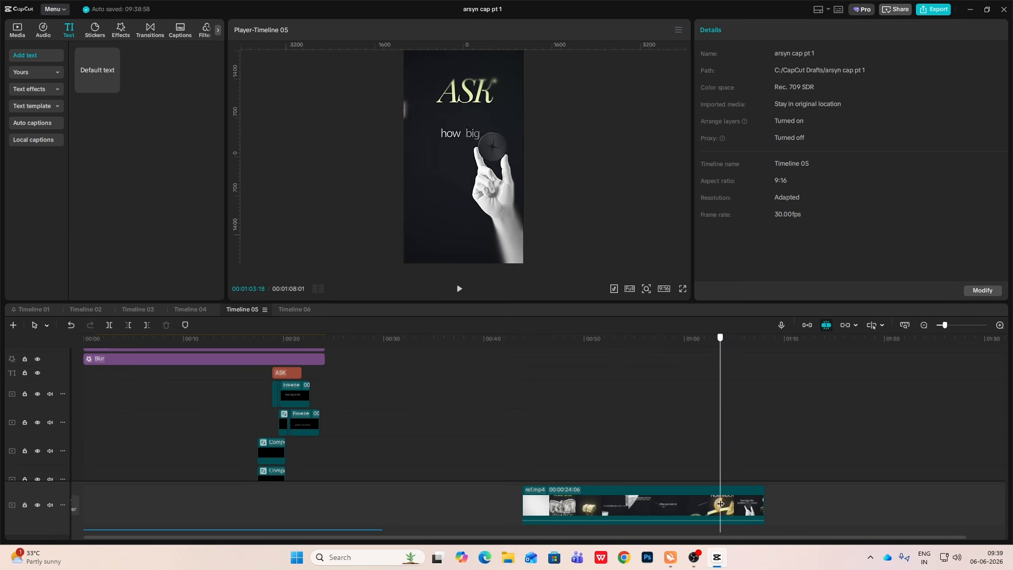
left_click(280, 462)
left_click(293, 460)
left_click(17, 30)
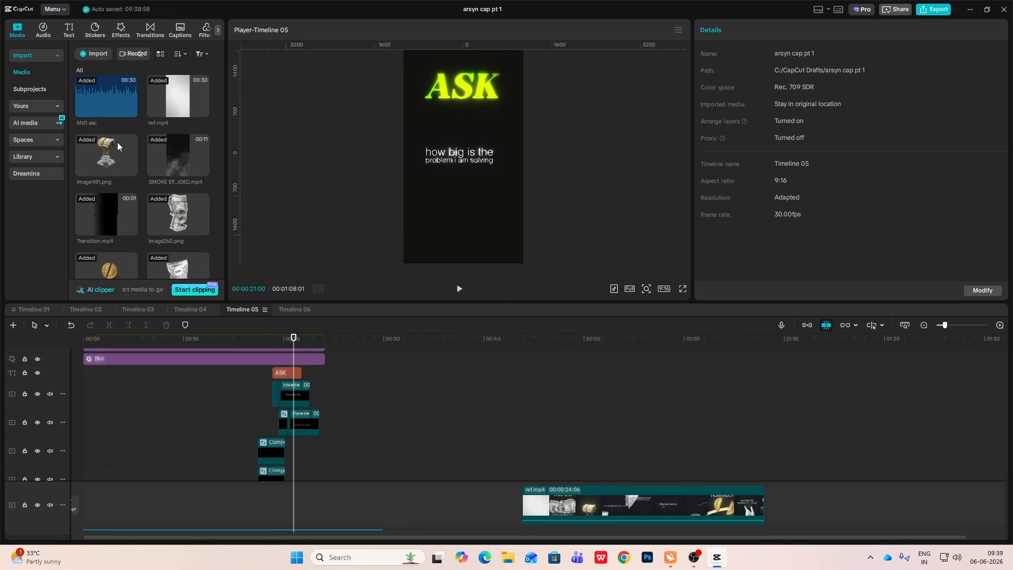
scroll(138, 174, "down", 5)
left_click_drag(107, 163, 280, 382)
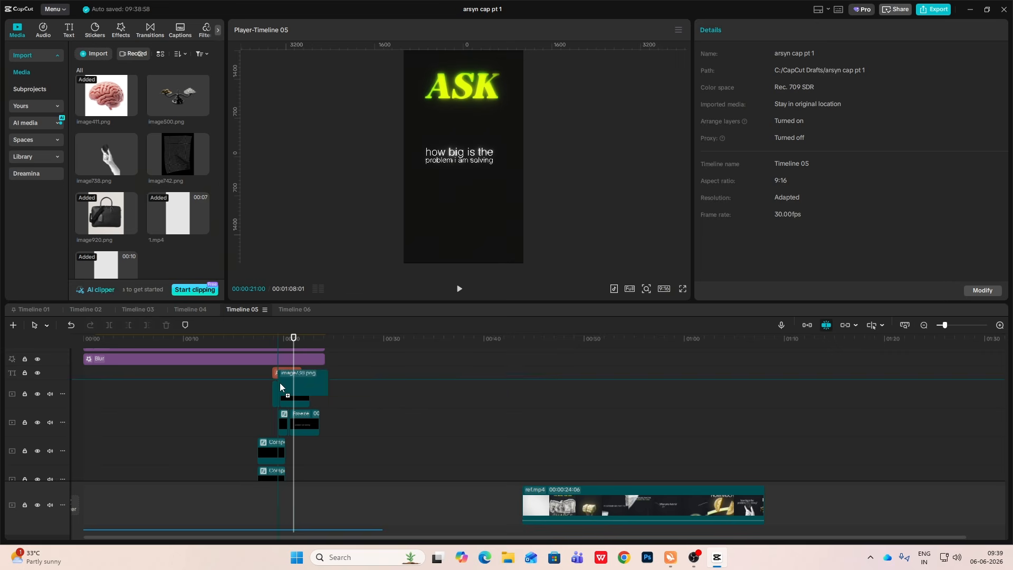
Step: Try tilting the hand image to different angles about its own centre in the preview
left_click_drag(460, 227, 463, 246)
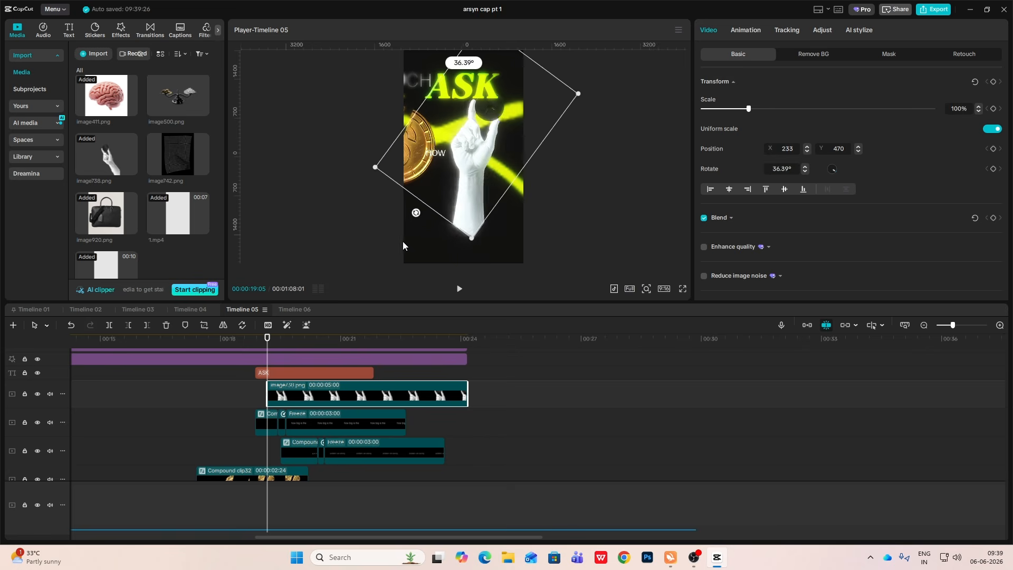
mouse_move(447, 228)
left_mouse_down()
mouse_move(490, 246)
mouse_move(419, 252)
mouse_move(502, 237)
mouse_move(450, 232)
mouse_move(460, 236)
left_mouse_up()
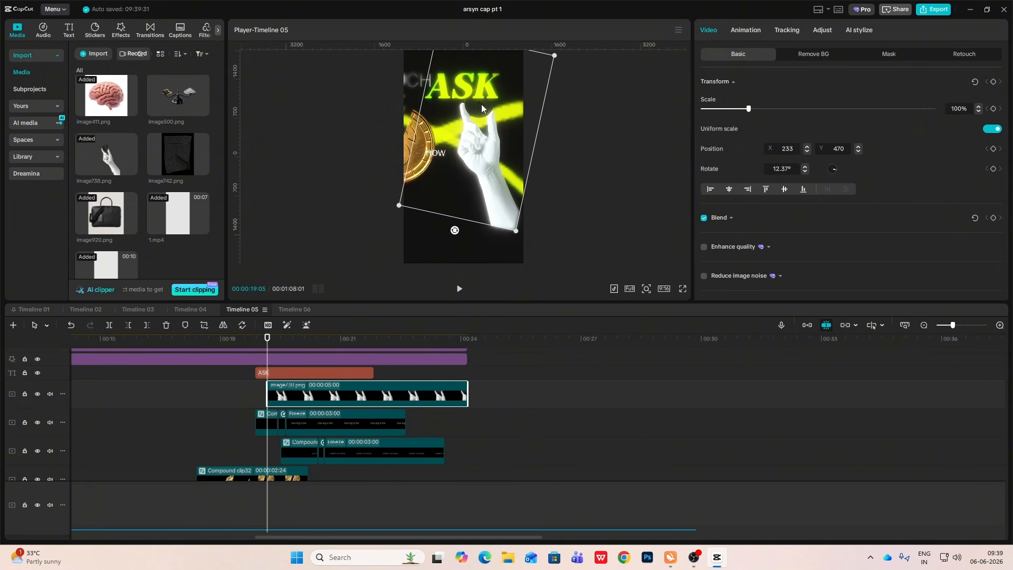
left_click_drag(456, 232, 474, 235)
left_click_drag(474, 184, 461, 222)
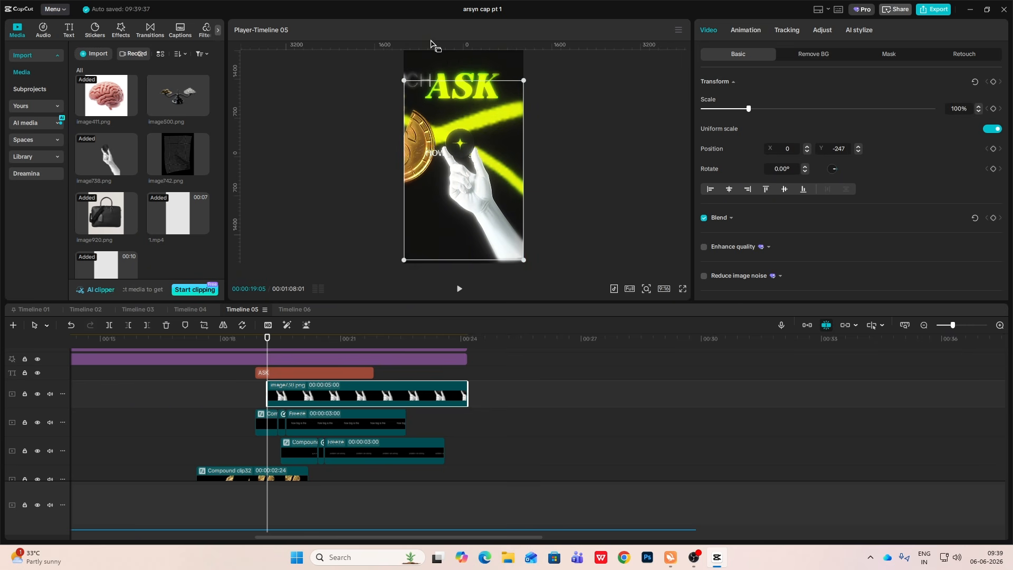
Step: Add a horizontal and a vertical guide crossing at the centre of the frame
left_click_drag(391, 44, 389, 160)
left_click_drag(242, 202, 464, 220)
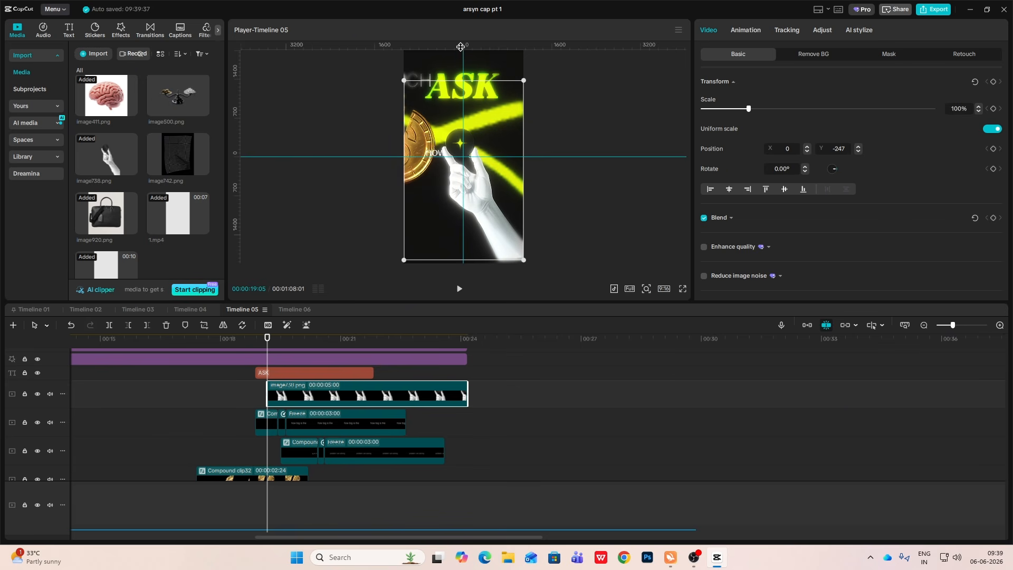
left_click(680, 30)
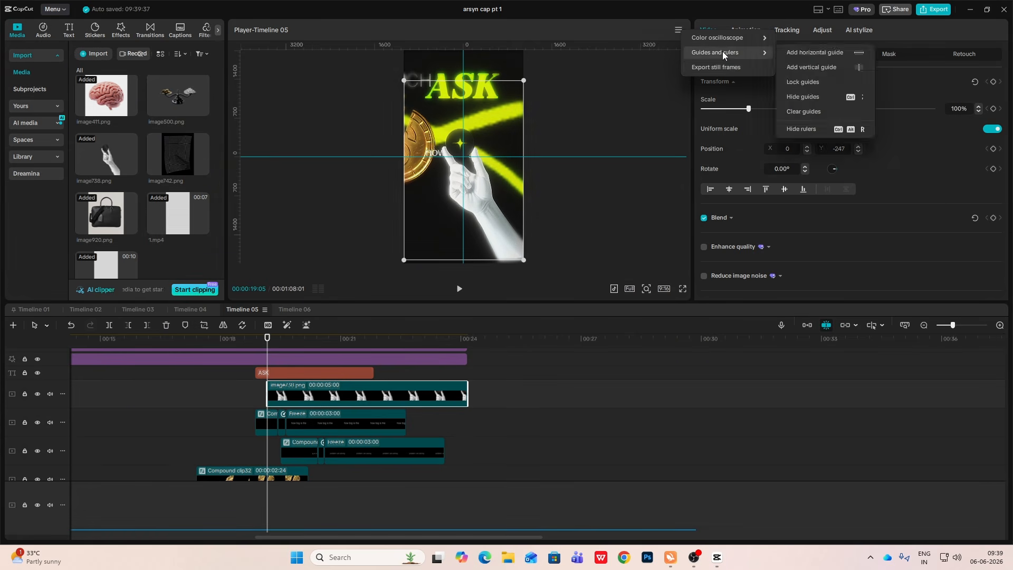
left_click(579, 94)
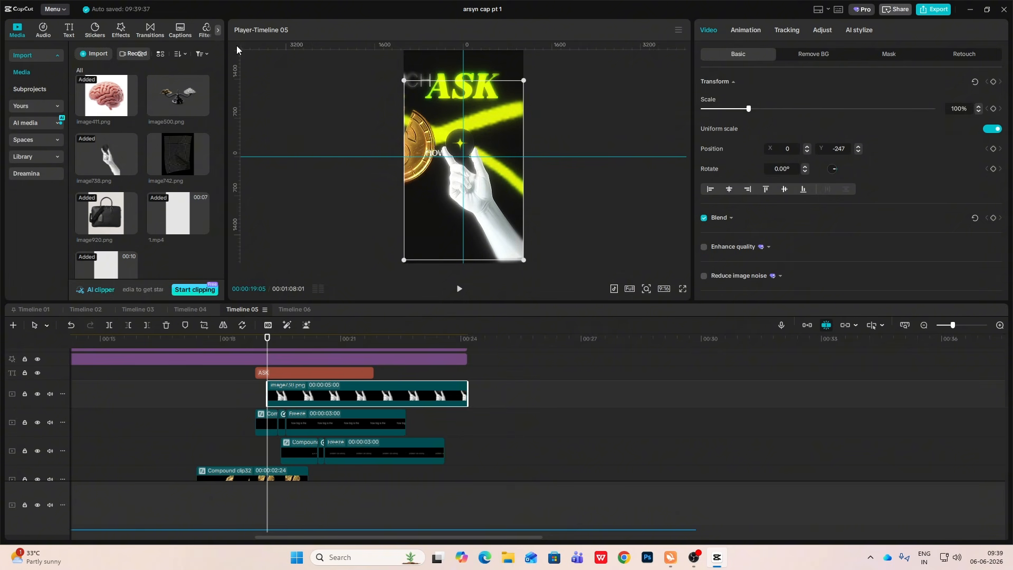
Step: Scale the hand image to 53% with its lower-right corner on the guide crossing and turn it into a compound clip
left_click_drag(495, 208, 437, 103)
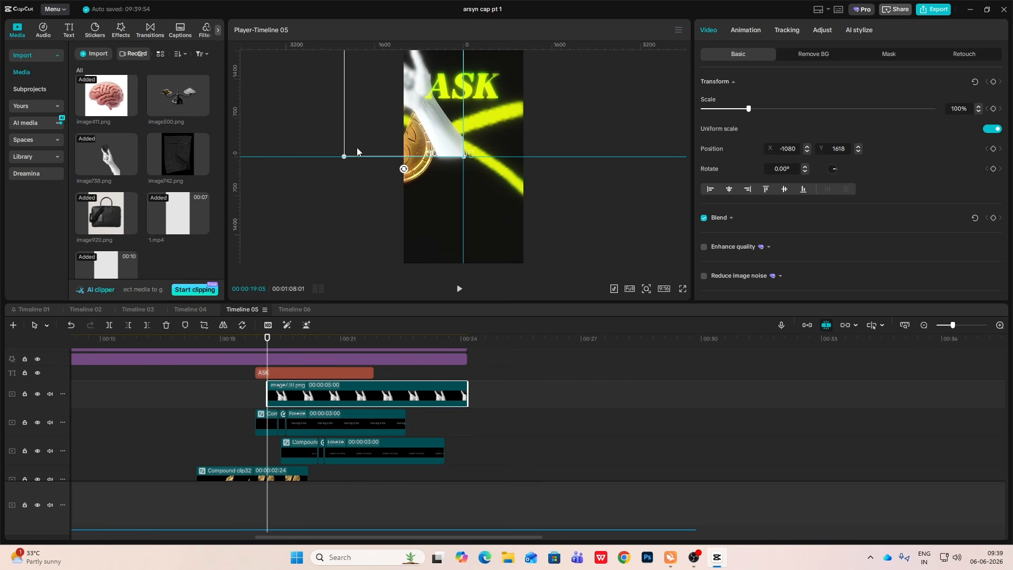
left_click(645, 289)
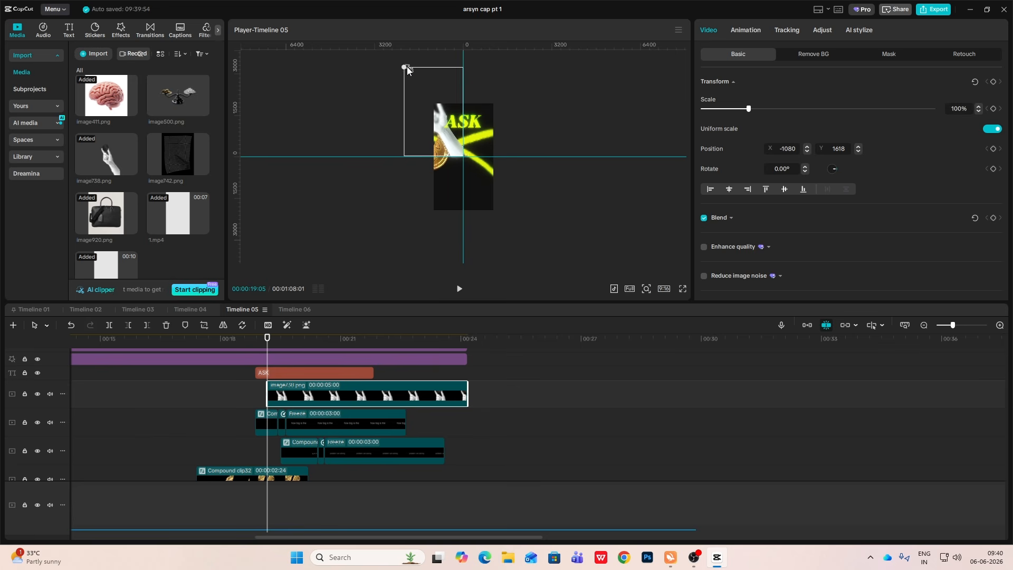
left_click_drag(421, 88, 438, 114)
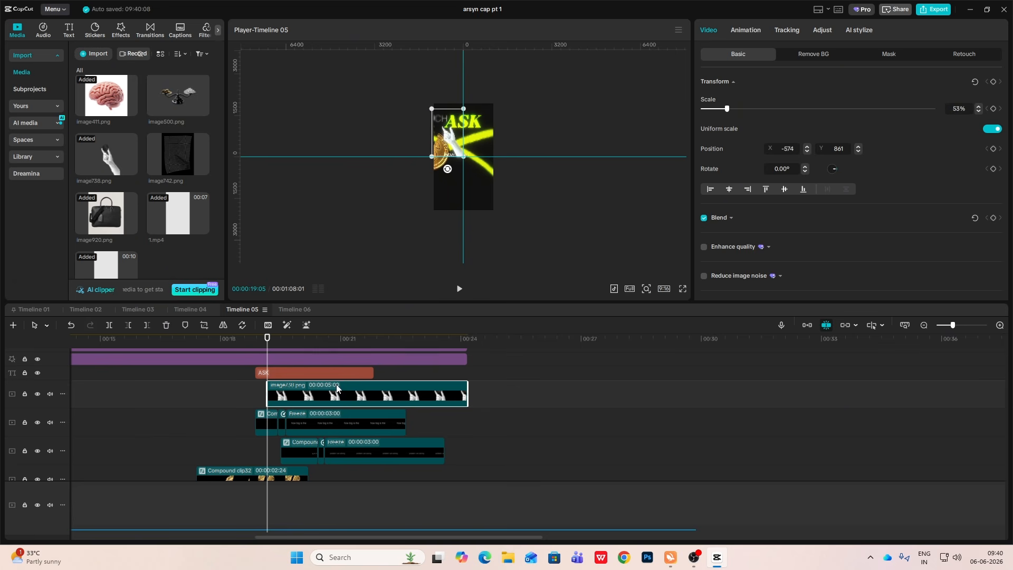
key("alt+g")
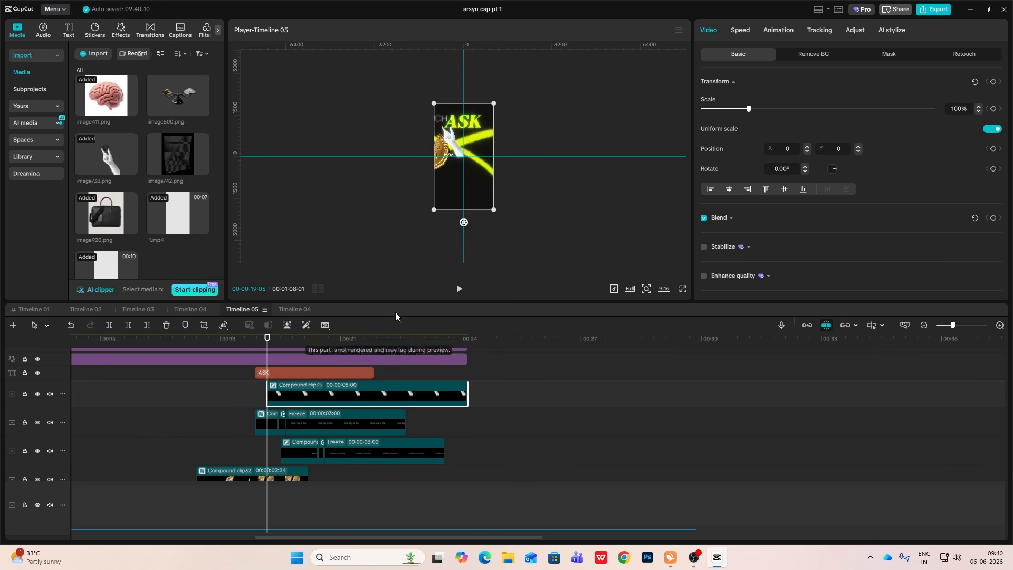
Step: Scale the hand compound clip to 234%, rotate it to 16.84° and position it at 1541, -2718
left_click(458, 104)
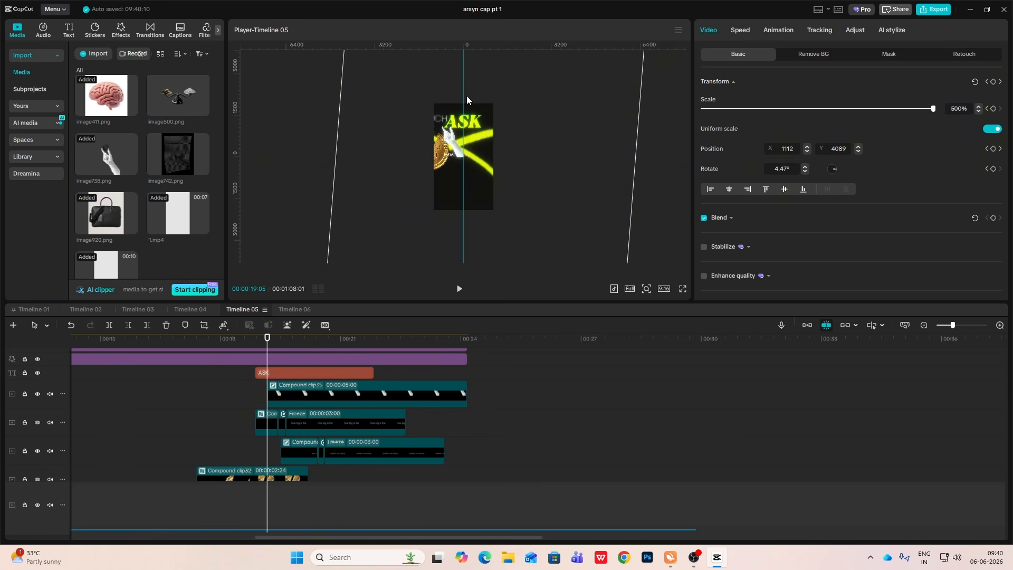
left_click(338, 397)
left_click_drag(493, 210, 488, 233)
left_click_drag(497, 153, 463, 58)
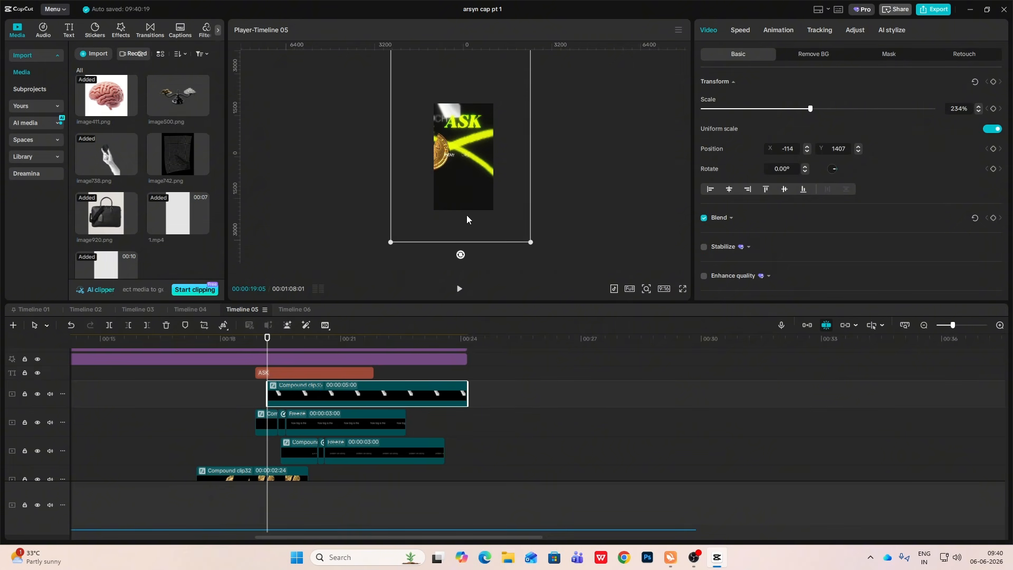
mouse_move(461, 253)
left_mouse_down()
mouse_move(474, 250)
mouse_move(416, 244)
mouse_move(488, 251)
mouse_move(498, 218)
mouse_move(542, 235)
mouse_move(515, 210)
mouse_move(459, 249)
left_mouse_up()
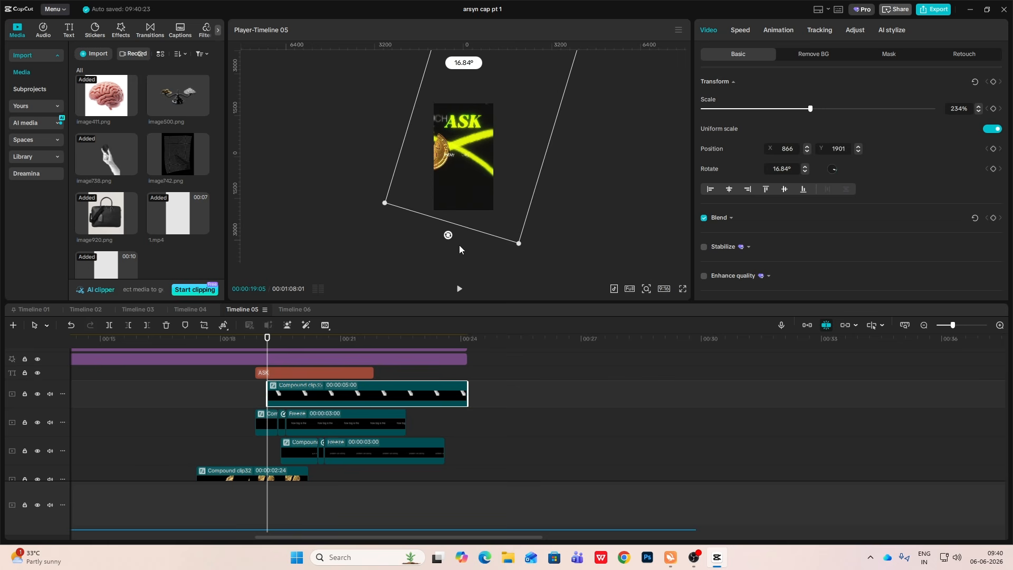
Step: Add transform keyframes to the hand compound clip at 00:00:19:05 and 00:00:20:10
left_click(992, 81)
left_click_drag(267, 339, 314, 358)
left_click(993, 81)
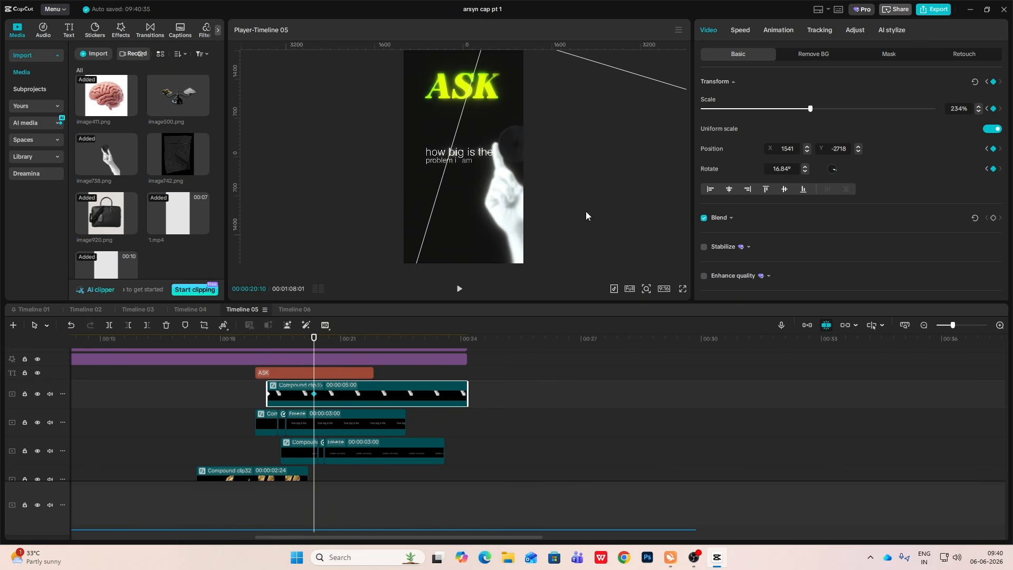
Step: At the 00:00:20:10 keyframe, scale the hand to 205% and swing its rotation to about -10°, reaching in beneath the text
left_click_drag(501, 198, 451, 27)
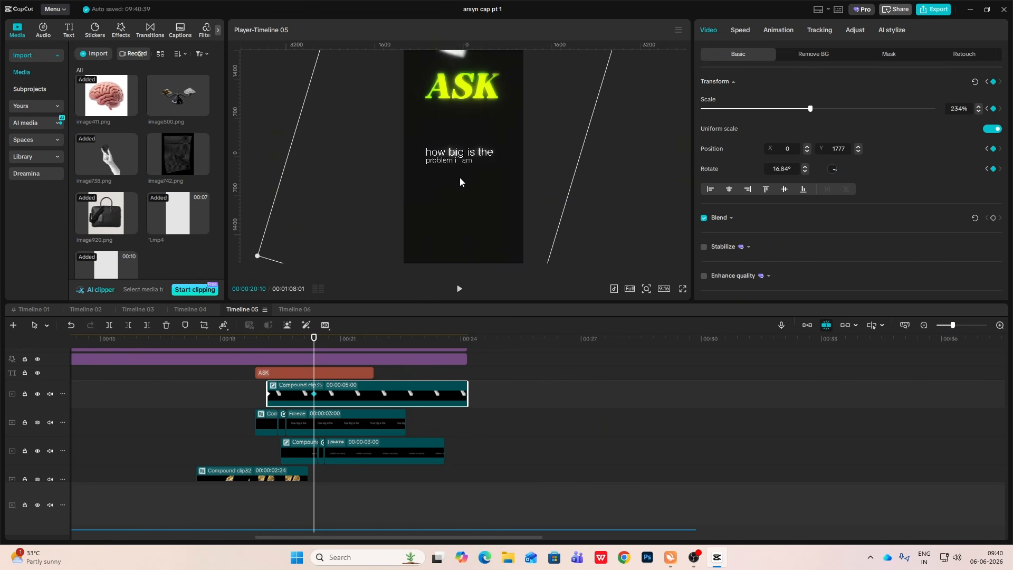
left_click_drag(461, 179, 448, 79)
left_click_drag(515, 238, 623, 261)
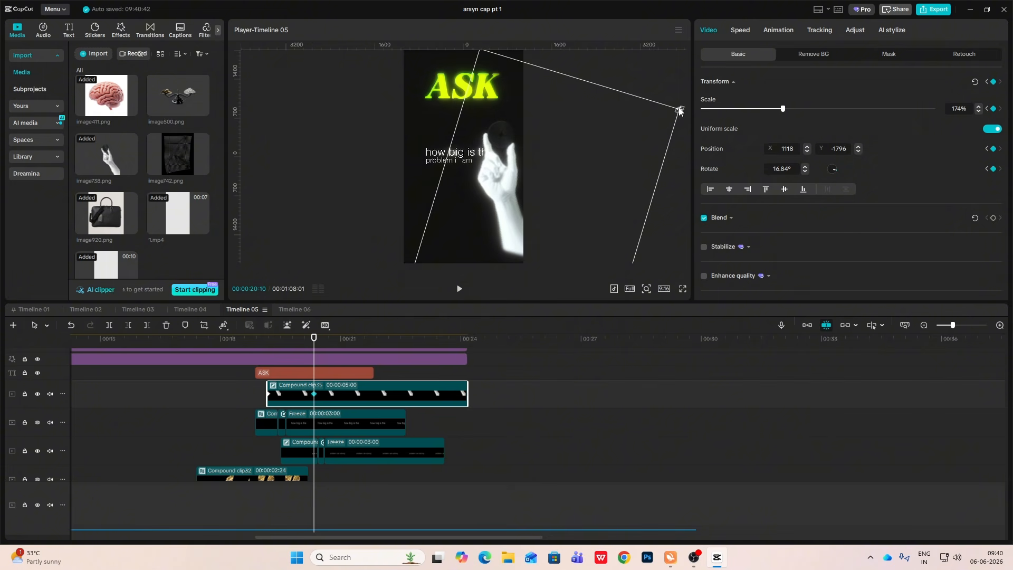
left_click_drag(678, 109, 705, 83)
left_click_drag(505, 200, 452, 6)
left_click_drag(437, 197, 420, 118)
left_click_drag(387, 200, 497, 219)
left_click_drag(479, 151, 505, 221)
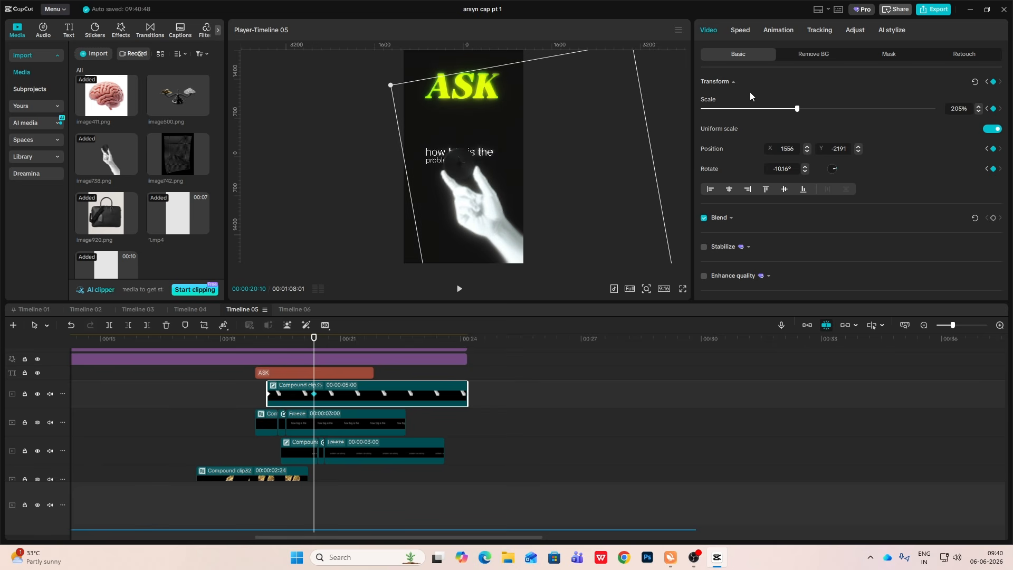
Step: Fine-tune the hand's pose at 00:00:20:10 to a rotation of -1.16° and position 1480, -2405
left_click(805, 166)
left_click(805, 167)
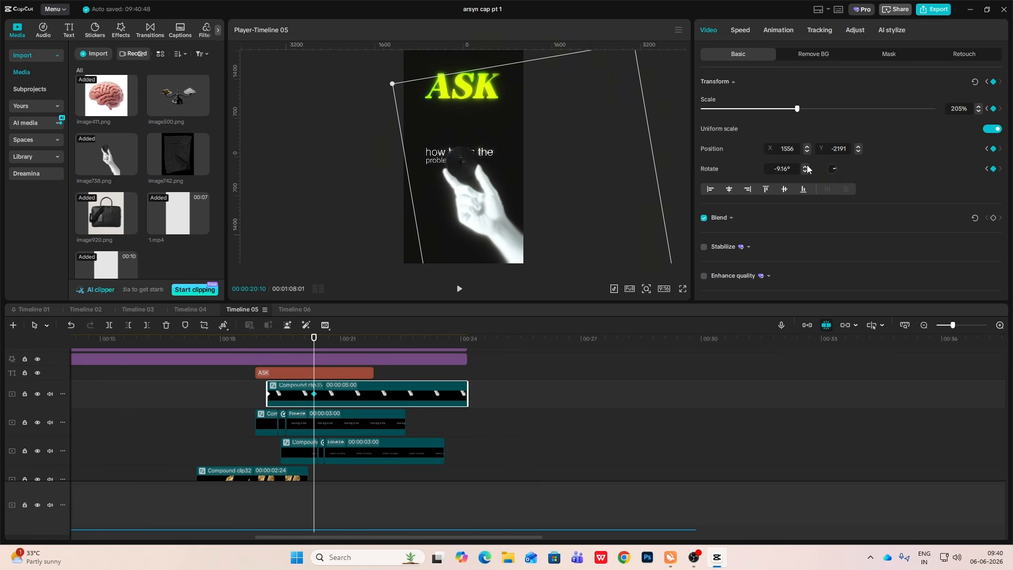
left_click_drag(485, 198, 489, 221)
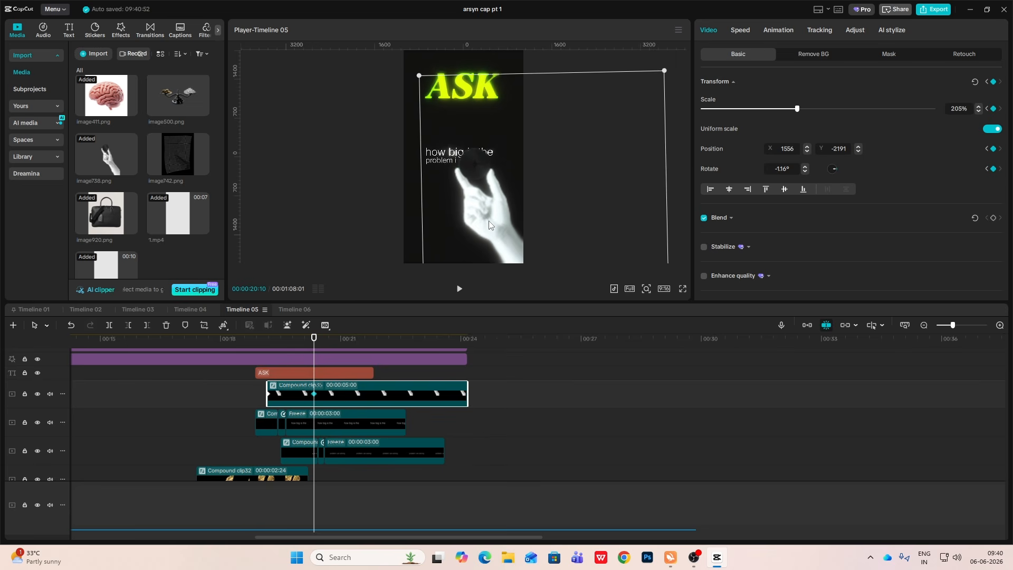
Step: At the 00:00:19:05 keyframe, move the hand farther right toward the frame's edge and scrub through the swing
left_click_drag(311, 342, 269, 346)
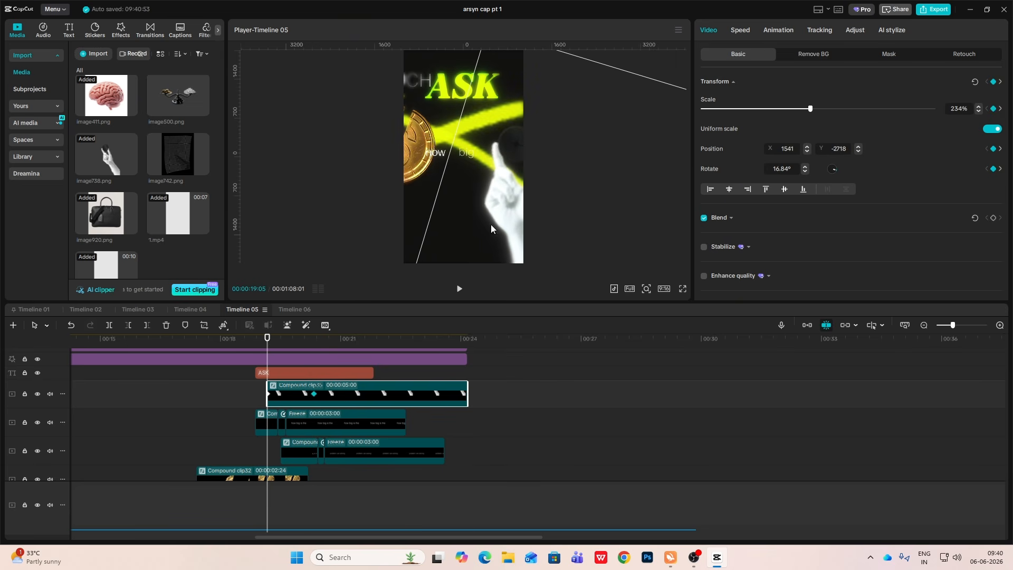
left_click_drag(514, 216, 543, 217)
left_click_drag(272, 343, 324, 359)
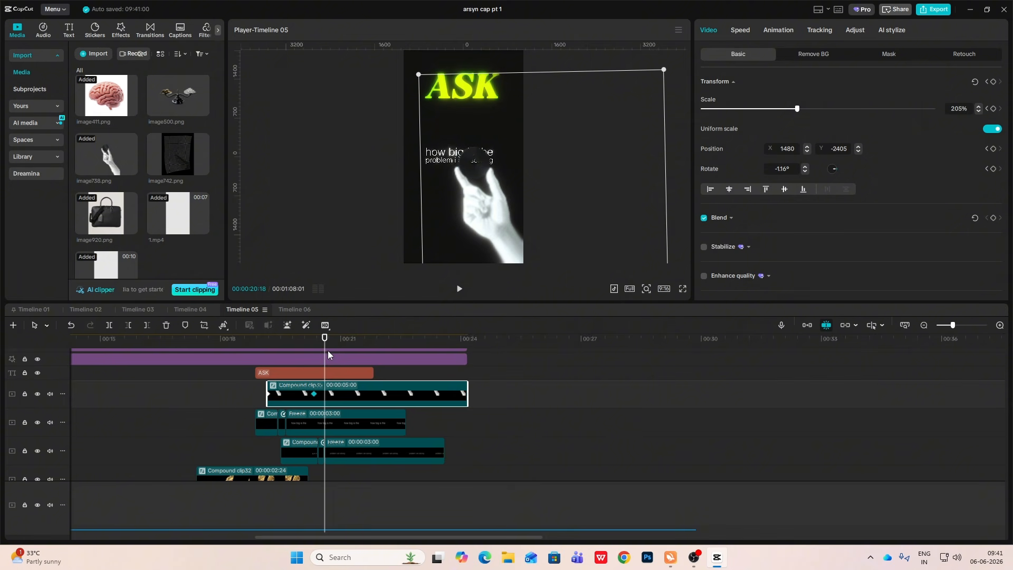
Step: Ease the hand clip's X position movement with the Cubic Out preset curve
left_click(1000, 325)
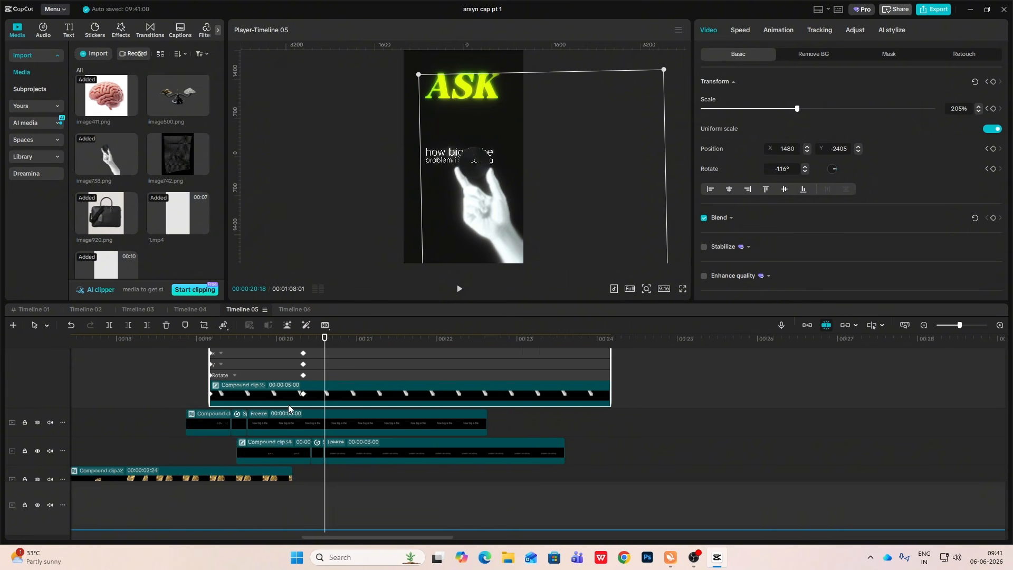
scroll(287, 404, "up", 4)
left_click(264, 405)
left_click(265, 372)
scroll(548, 388, "up", 1)
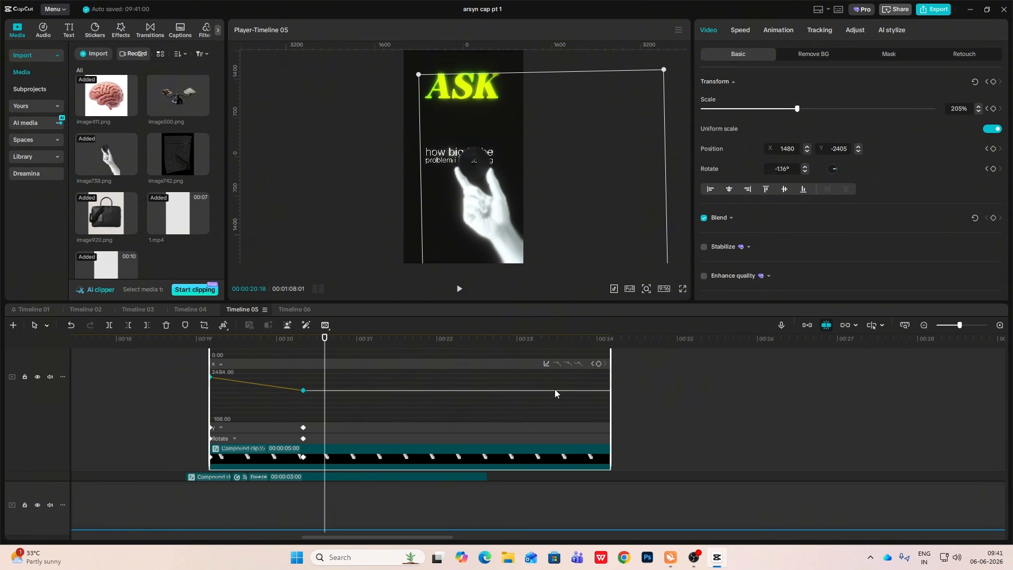
left_click(548, 363)
left_click(654, 459)
left_click(756, 371)
Step: Apply the Cubic Out preset curve to the hand clip's scale keyframes
scroll(217, 427, "up", 2)
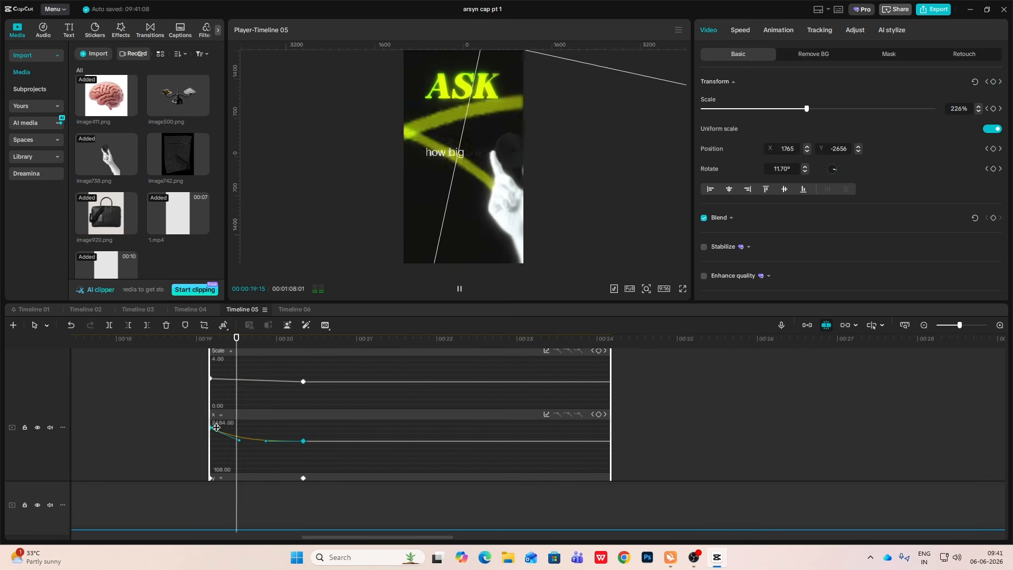
left_click(260, 380)
left_click(548, 351)
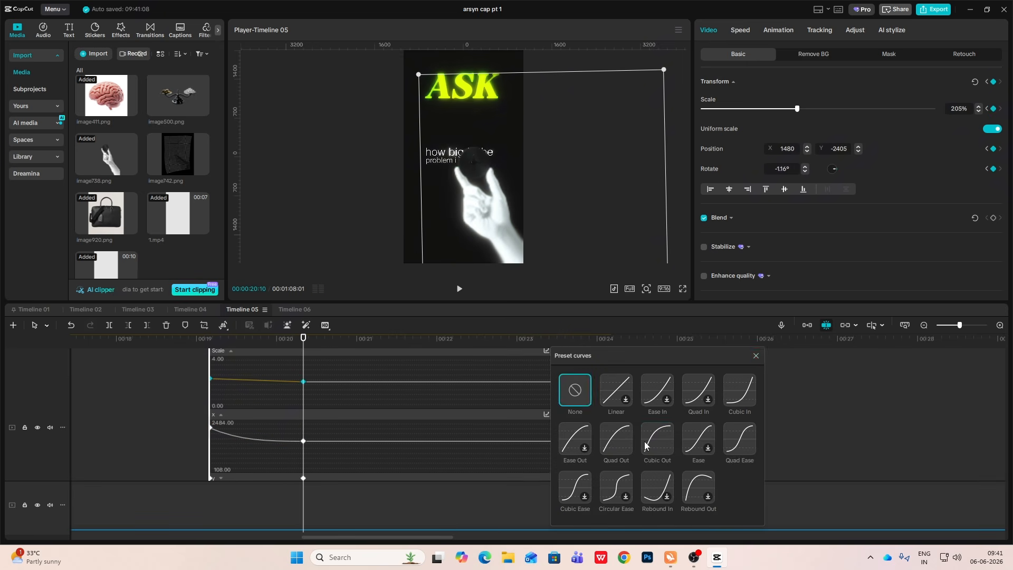
left_click(644, 441)
left_click(756, 355)
Step: Ease the hand clip's rotation keyframes with the Cubic Out preset curve
scroll(238, 412, "down", 2)
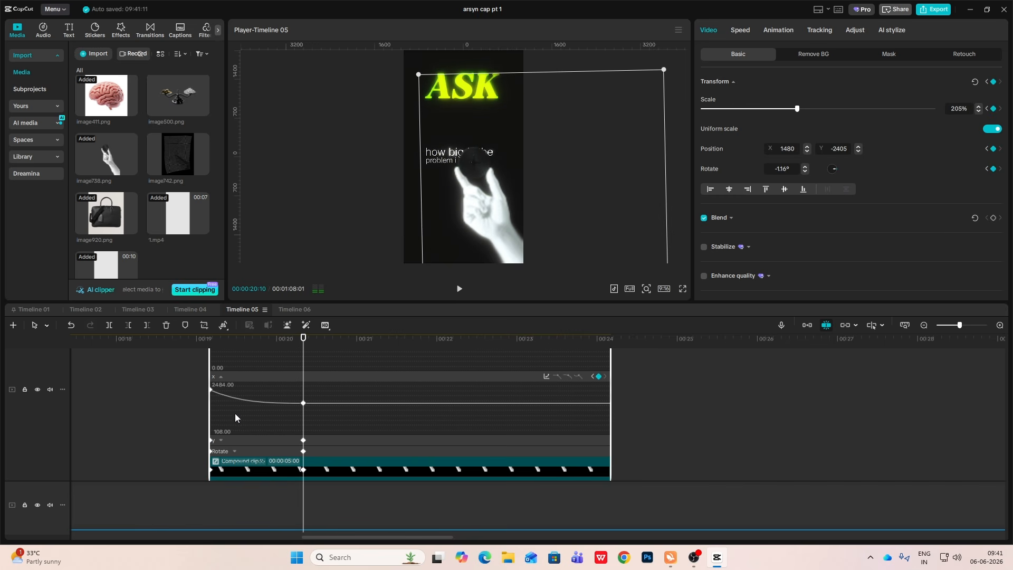
scroll(255, 437, "down", 2)
left_click(258, 437)
left_click(546, 387)
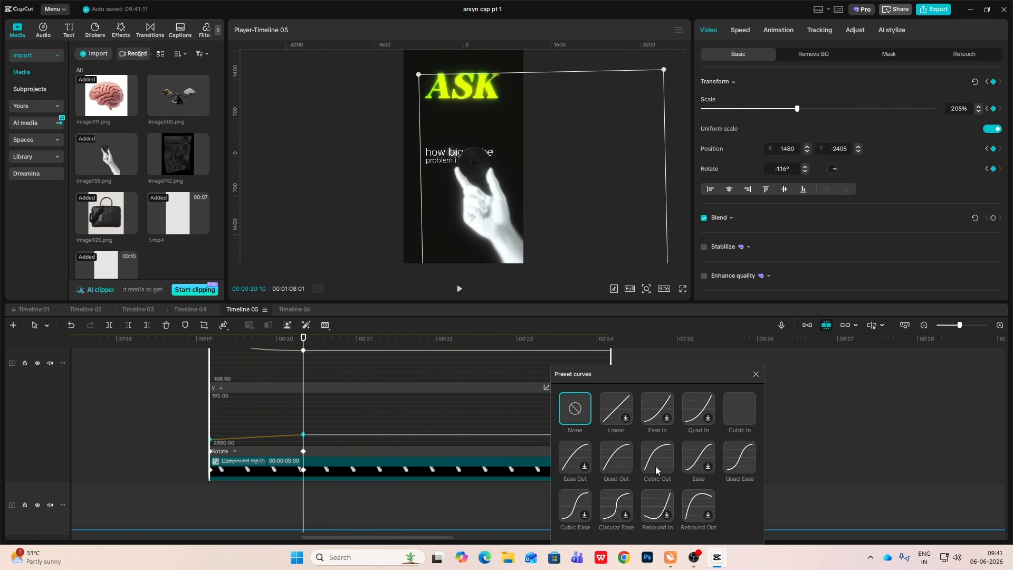
left_click(644, 420)
left_click(756, 374)
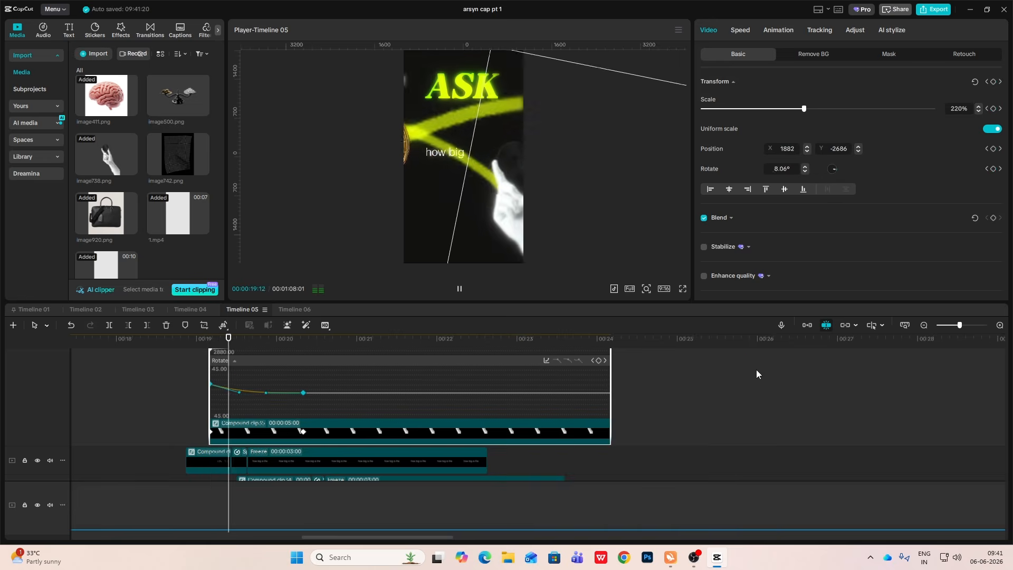
Step: Apply the Cubic Out preset curve to the hand clip's Y position and play back the swing
scroll(282, 425, "up", 2)
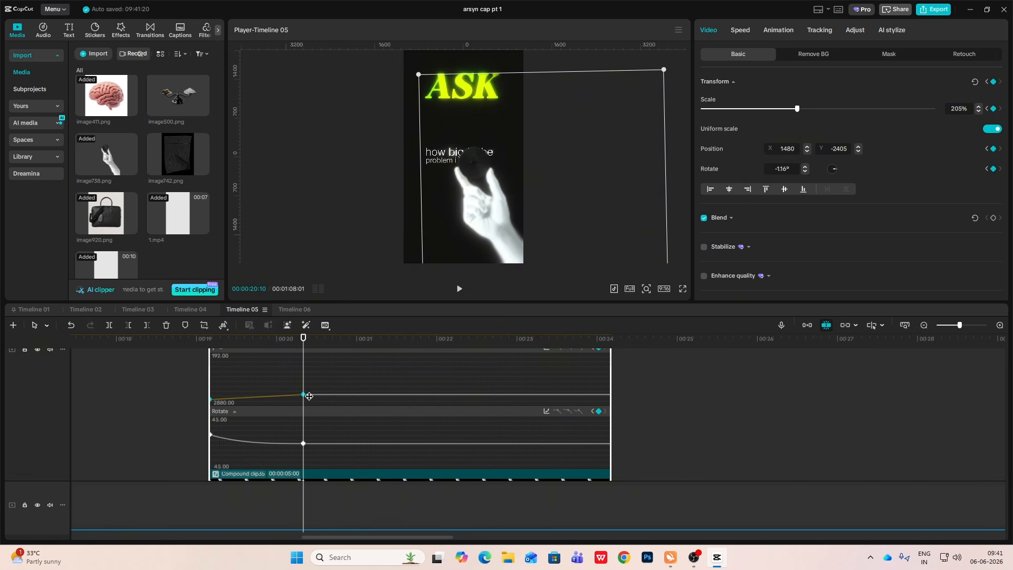
scroll(547, 362, "up", 1)
left_click(547, 360)
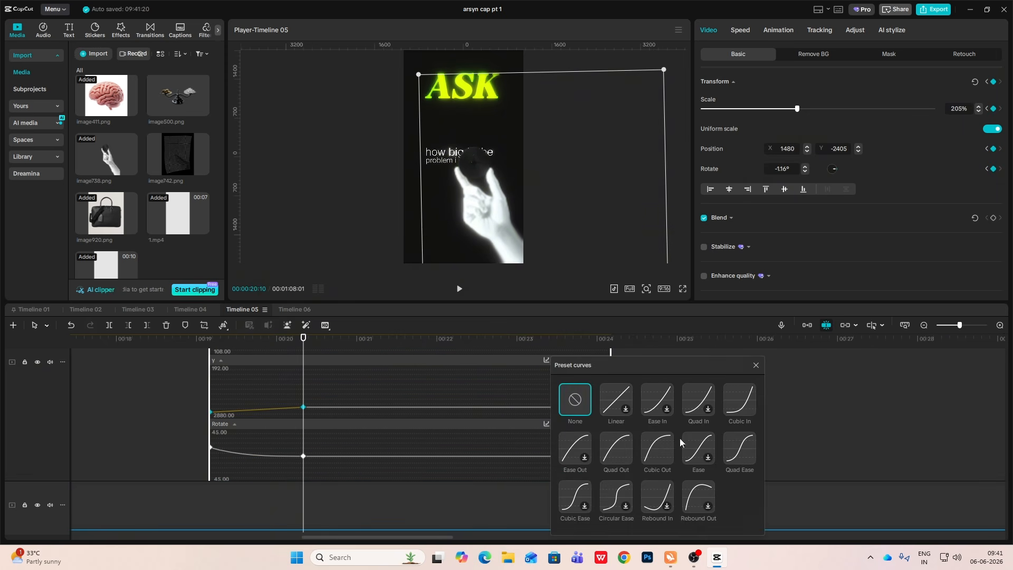
left_click(657, 448)
left_click(755, 367)
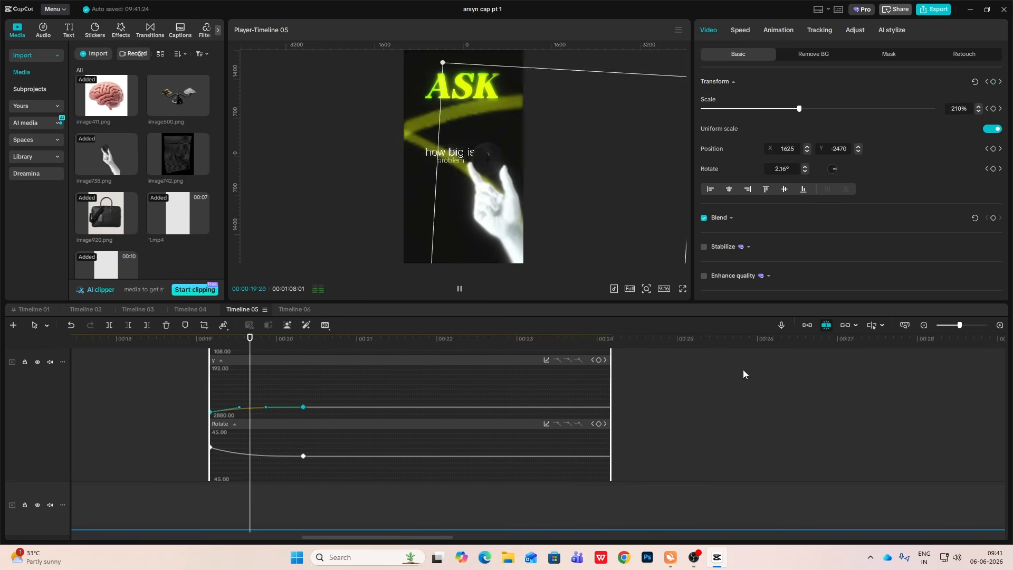
Step: Combine the clips of both caption lines into one compound clip, scaled to 123% and moved up to Y 252
left_click(438, 390)
left_click_drag(369, 414, 173, 440)
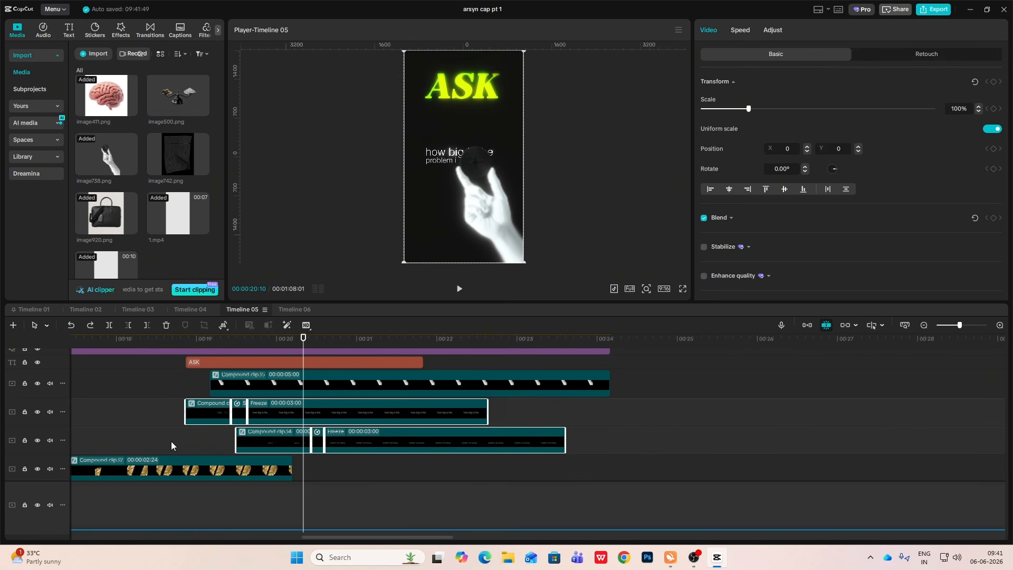
key("alt+g")
mouse_move(429, 161)
left_mouse_down()
mouse_move(427, 135)
mouse_move(428, 146)
left_mouse_up()
left_click_drag(523, 248, 536, 271)
left_click_drag(490, 216, 489, 217)
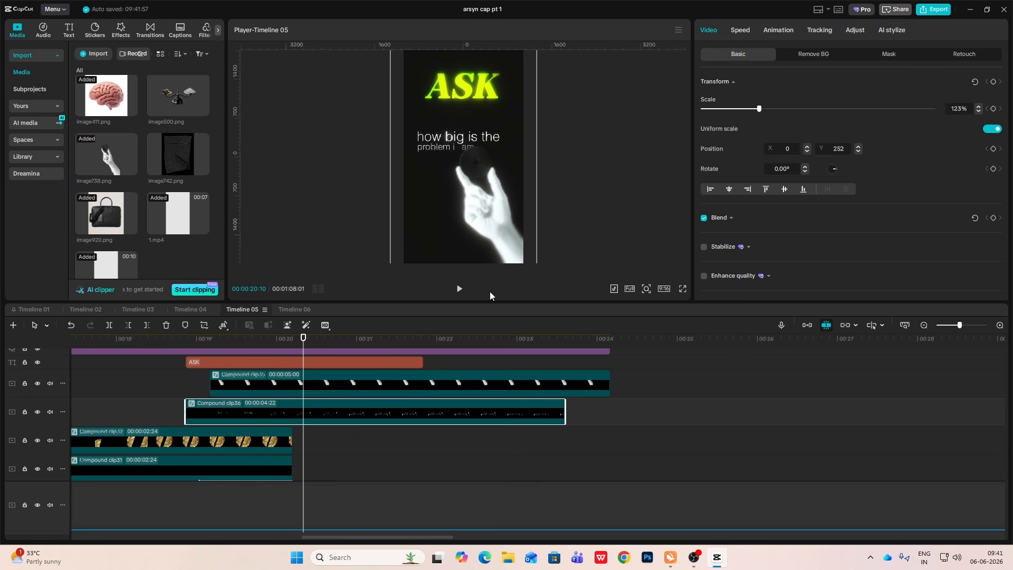
Step: Combine the ASK title and the caption compound clip into a single compound clip
left_click_drag(177, 405, 195, 364)
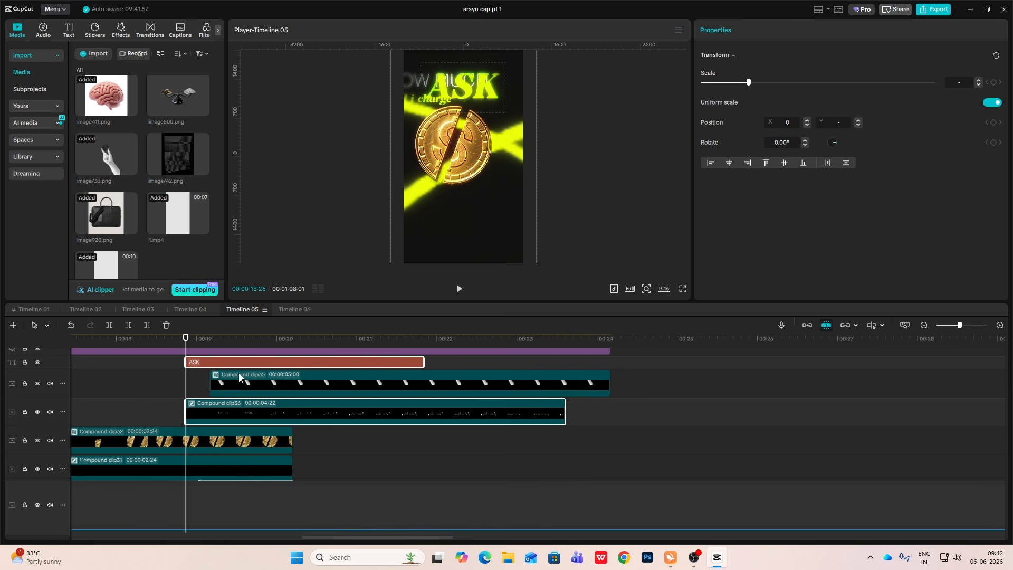
left_click(200, 389)
key("alt+g")
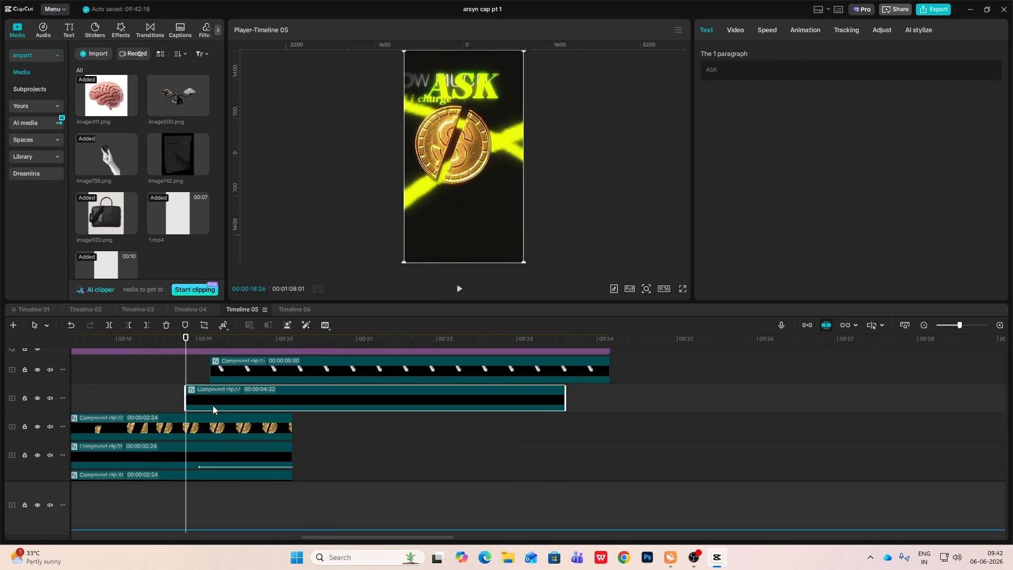
Step: Add transform keyframes to the ASK compound clip at 00:00:18:26 and 00:00:19:22
left_click(742, 33)
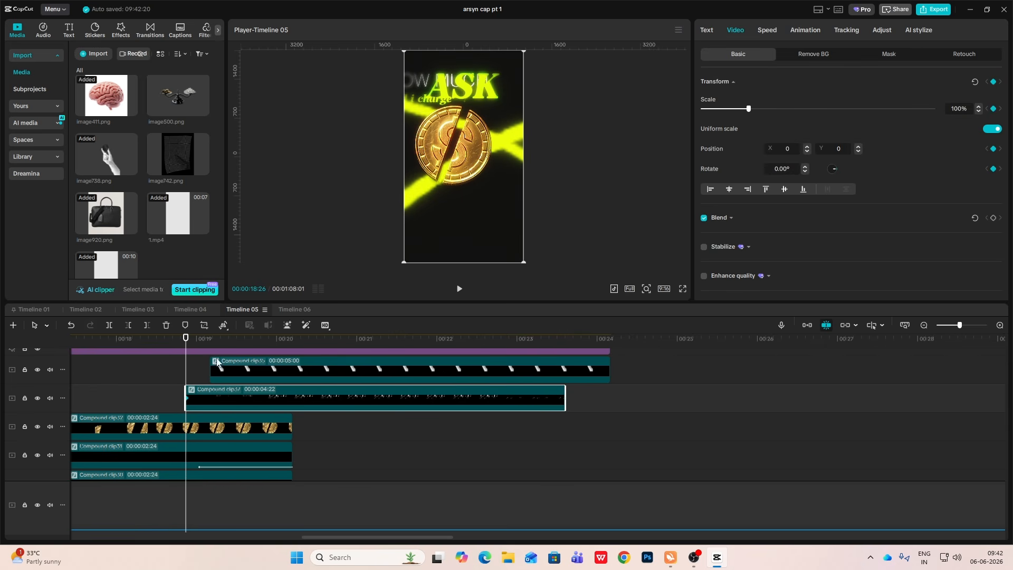
left_click_drag(186, 375, 255, 390)
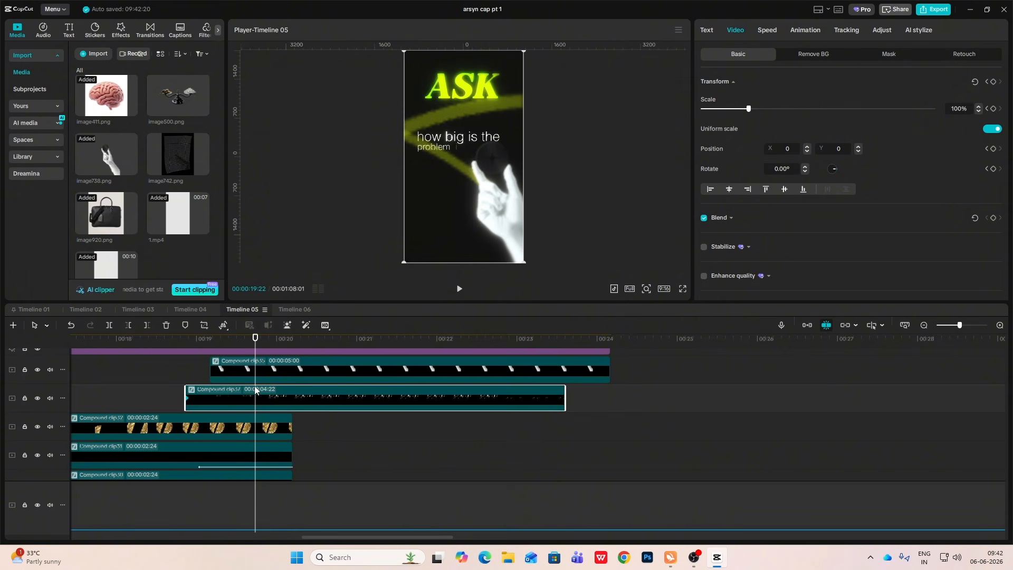
left_click(993, 82)
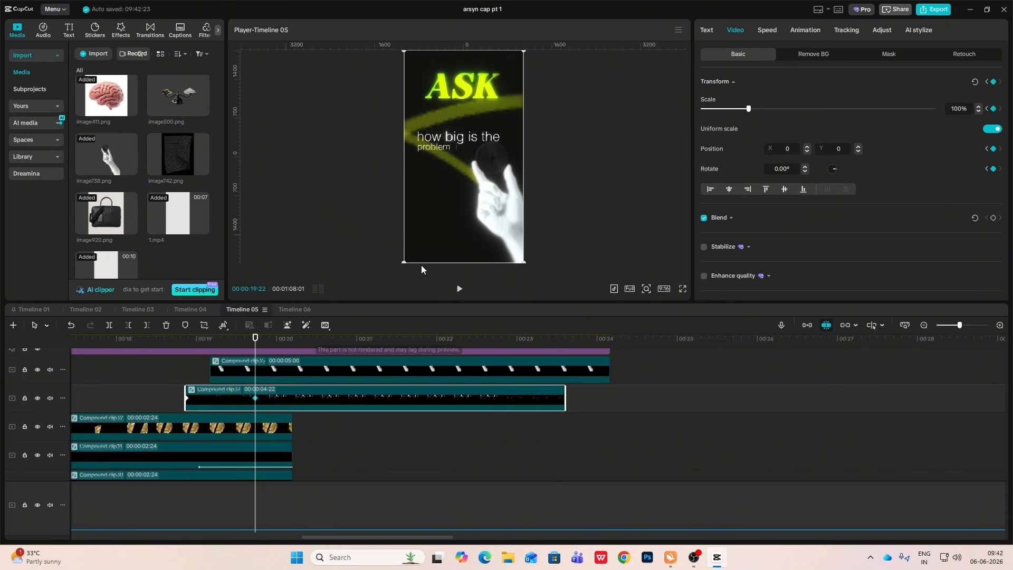
Step: At the 00:00:18:26 keyframe, move the ASK compound clip out past the frame's right edge and preview the slide-in
left_click_drag(256, 340, 186, 340)
left_click_drag(448, 198, 567, 210)
left_click_drag(185, 340, 260, 364)
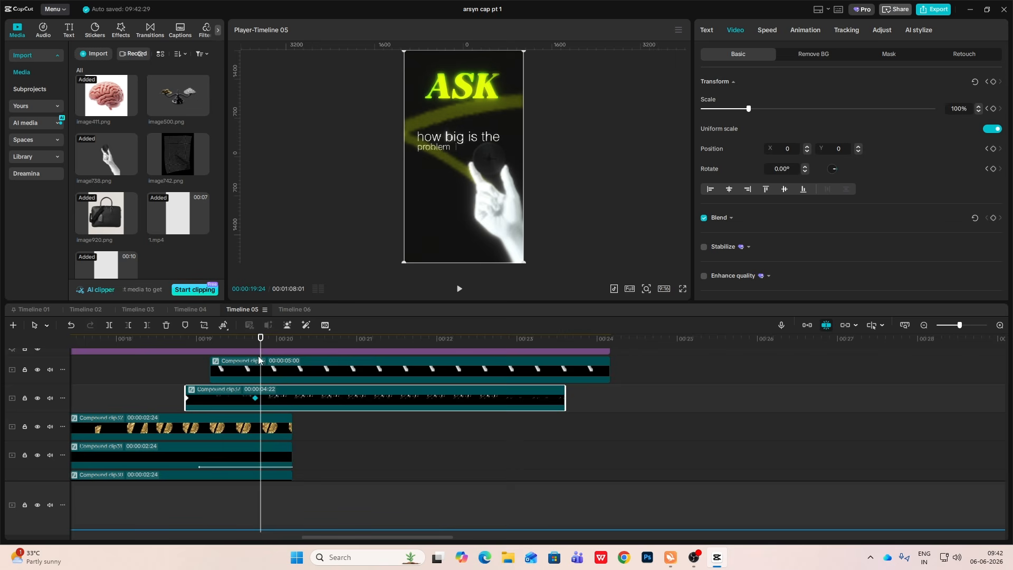
left_click(255, 398)
left_click(204, 407)
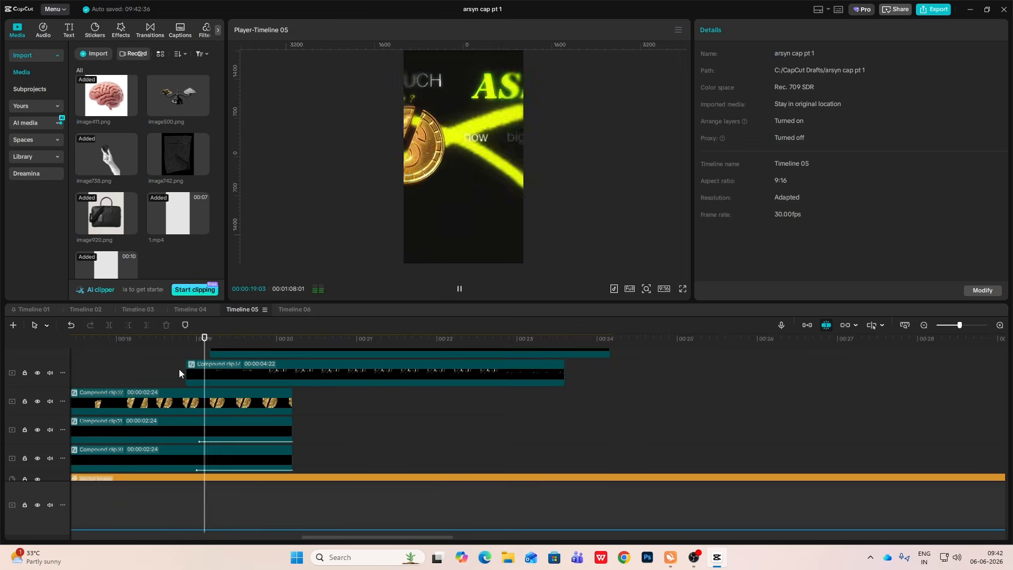
Step: Add the balance scale image with coins and diamonds to the timeline at 00:00:21:13, on a lower track
left_click(368, 439)
scroll(368, 439, "down", 6)
left_click(269, 429)
scroll(269, 429, "down", 3)
left_click(372, 424)
left_click_drag(374, 424, 428, 447)
left_click_drag(360, 381, 199, 378)
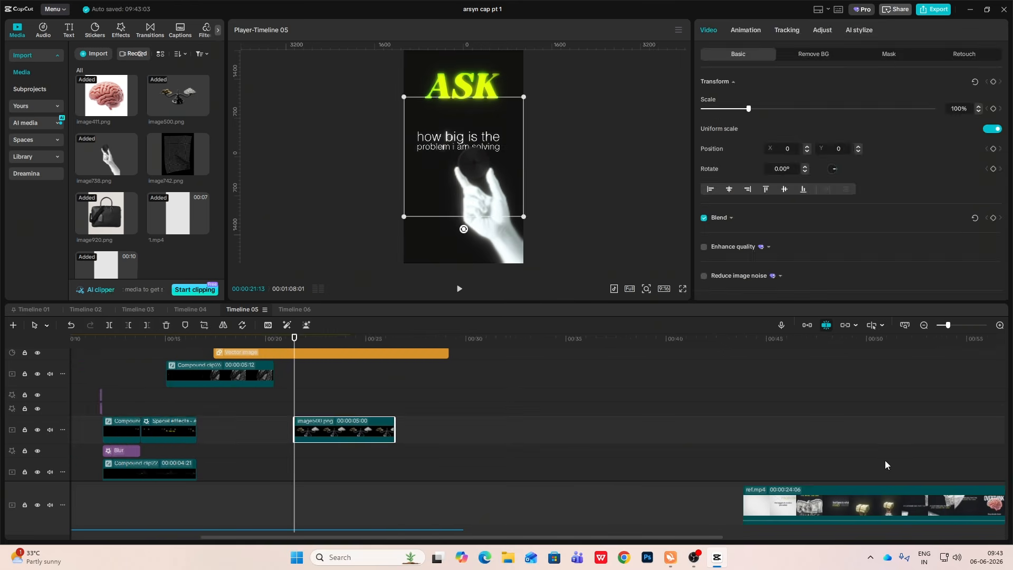
Step: Copy the two short effect clips from the earlier scene and paste them at 00:00:20:02
left_click_drag(885, 465, 478, 440)
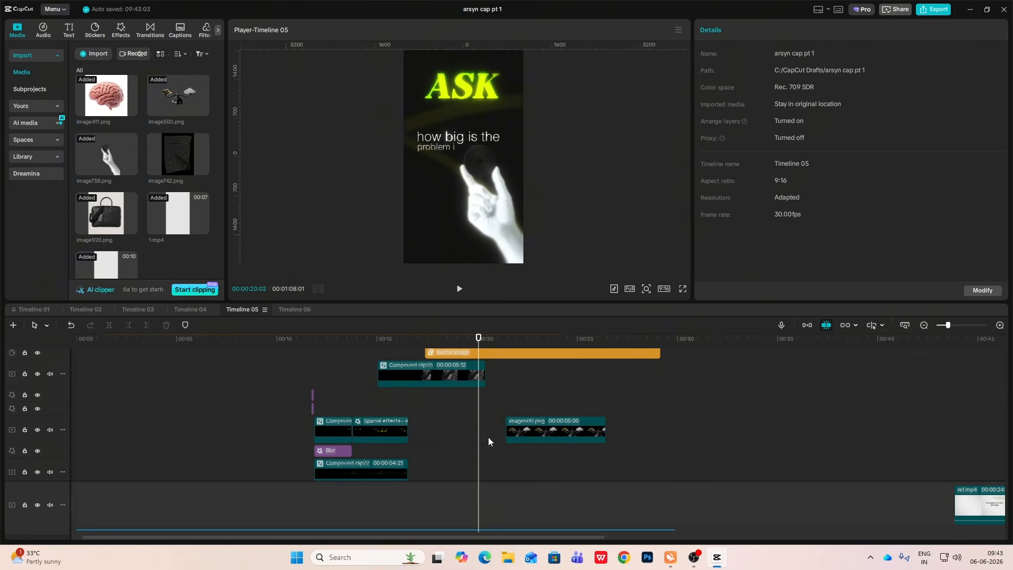
left_click(924, 325)
scroll(301, 454, "up", 2)
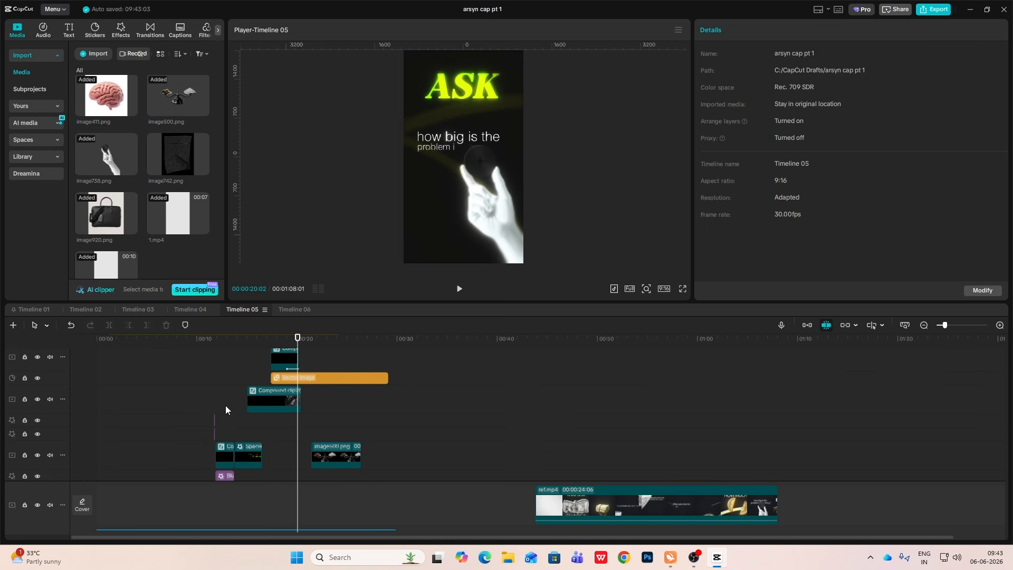
left_click_drag(198, 435, 199, 435)
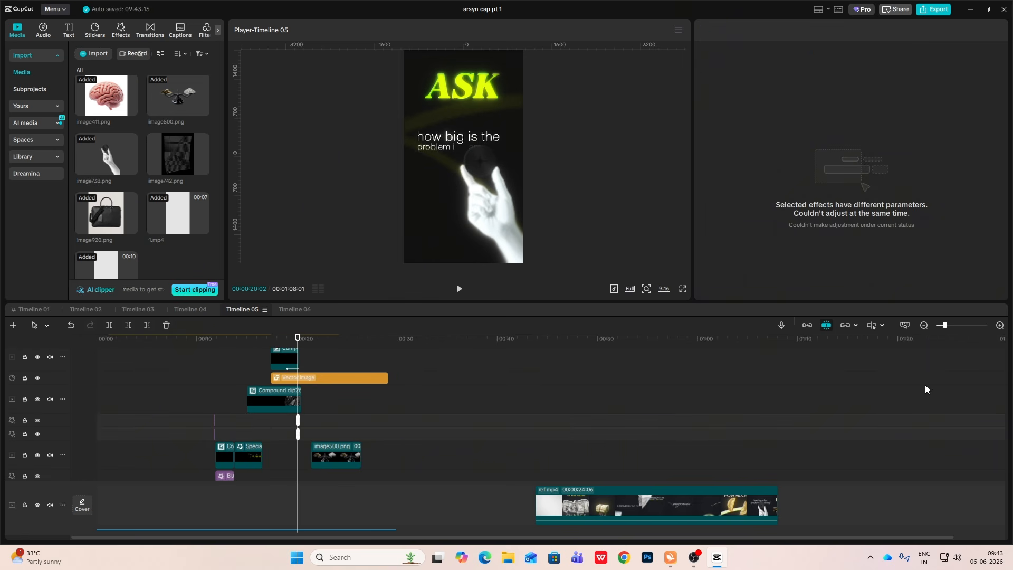
left_click(999, 325)
left_click(999, 325)
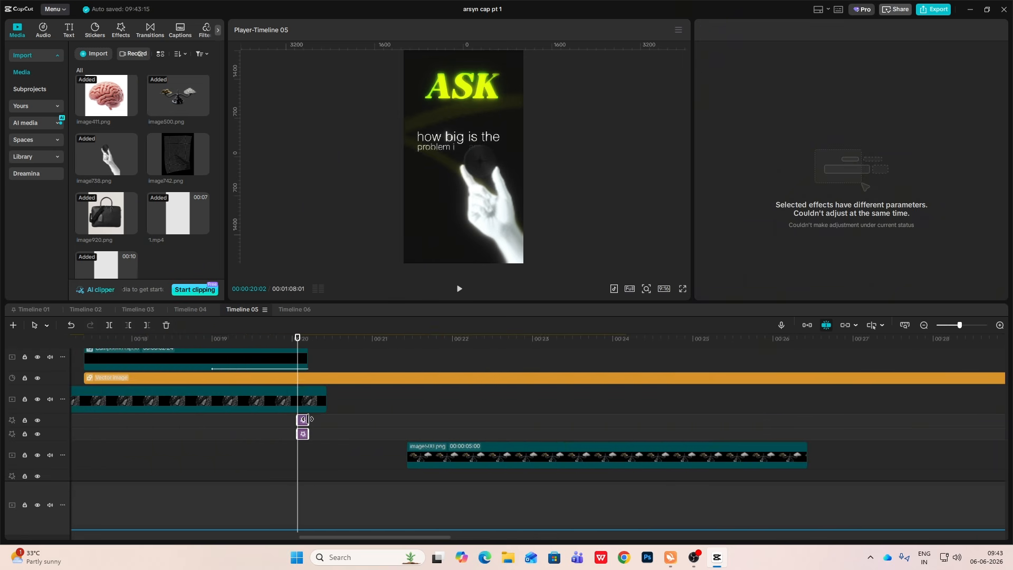
Step: Lengthen the two pasted effects, place them above the hand clip starting at 00:00:21:00, and preview them
left_click_drag(306, 421, 312, 342)
left_click_drag(317, 471, 387, 393)
key("space")
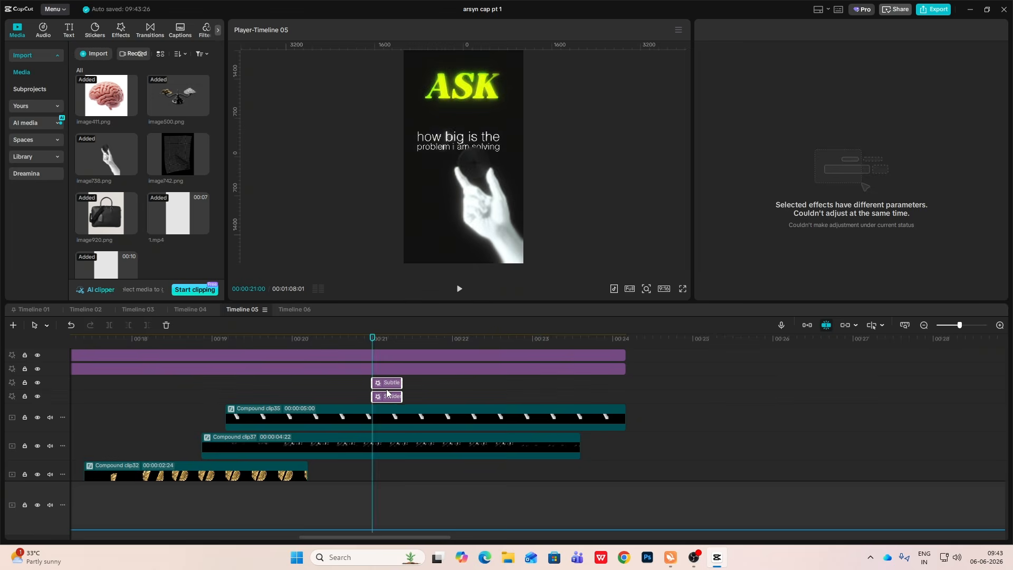
left_click(362, 392)
key("space")
key("space")
left_click(357, 391)
key("space")
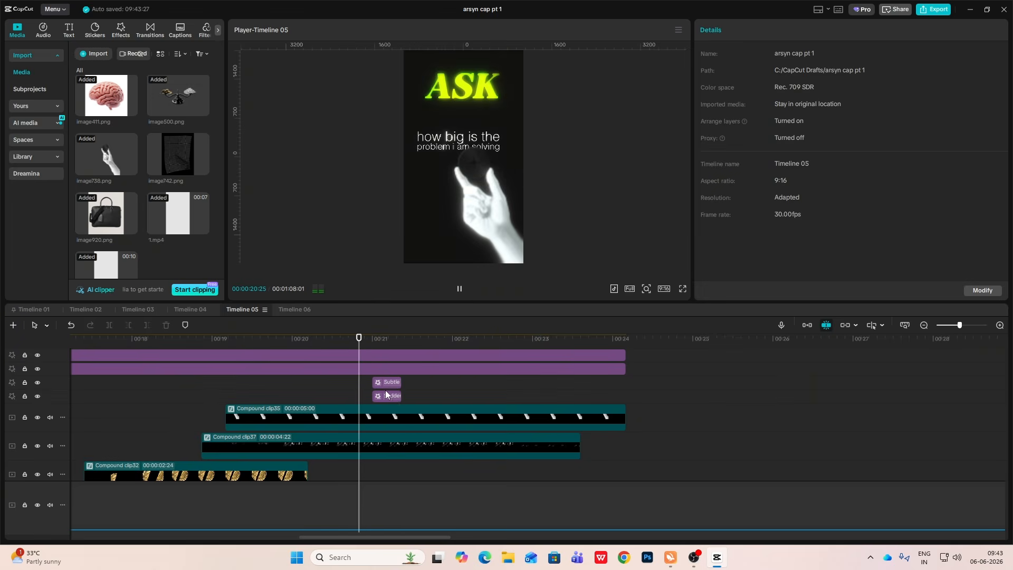
key("space")
Step: Split the two short effects and the hand and ASK compound clips at 00:00:21:05 and delete the parts after the cut
left_click_drag(413, 383, 400, 467)
key("ctrl+b")
key("Delete")
key("ctrl+b")
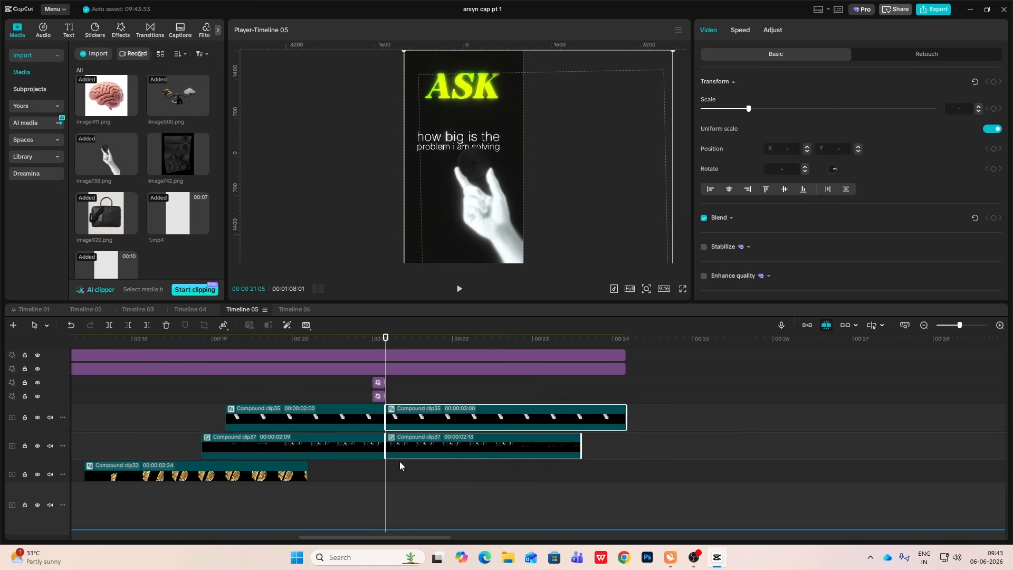
key("Delete")
Step: Move the balance scale image to a higher track so that it starts at 00:00:21:05
scroll(399, 461, "down", 3)
scroll(400, 464, "down", 3)
left_click_drag(471, 454, 447, 377)
Step: Scale the balance image to 109% and keyframe it rising from Y -2500 at 00:00:21:05 to Y -608 at 00:00:22:14
left_click_drag(524, 223, 548, 256)
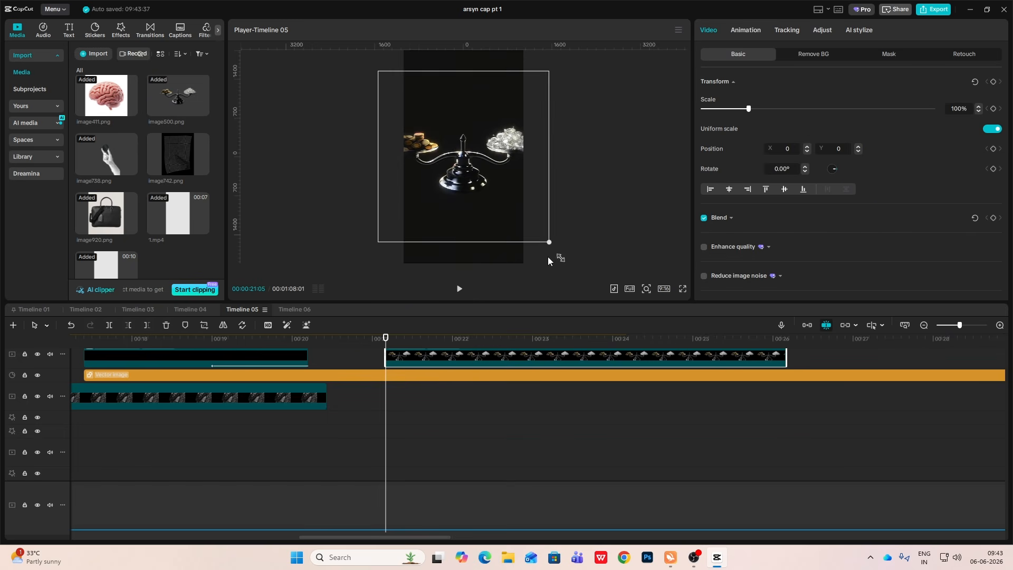
left_click_drag(479, 200, 477, 330)
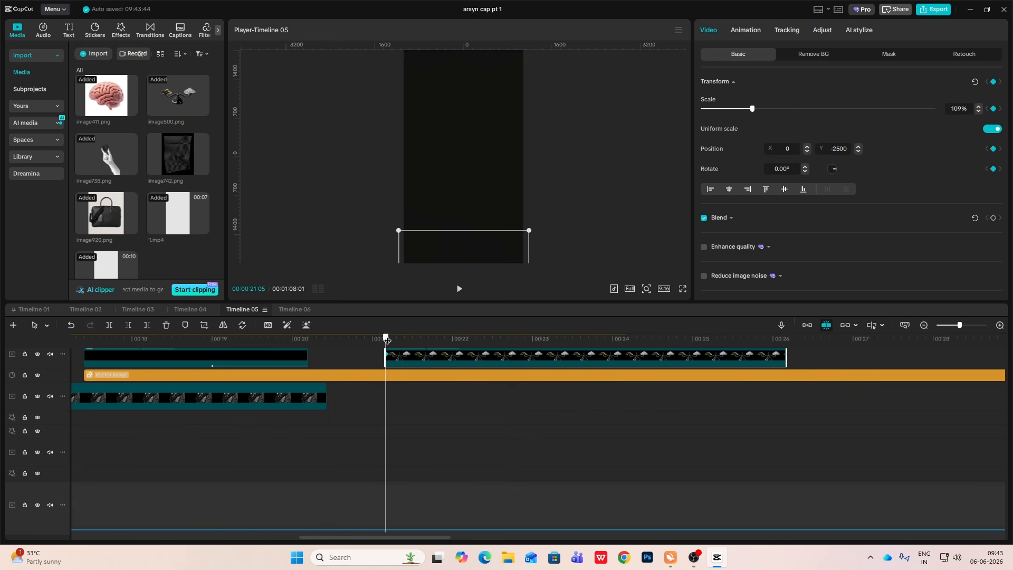
left_click_drag(387, 338, 490, 371)
left_click_drag(486, 261, 483, 150)
Step: Ease the balance image's Y position keyframes with the Cubic Out preset curve and play back the rise
double_click(458, 355)
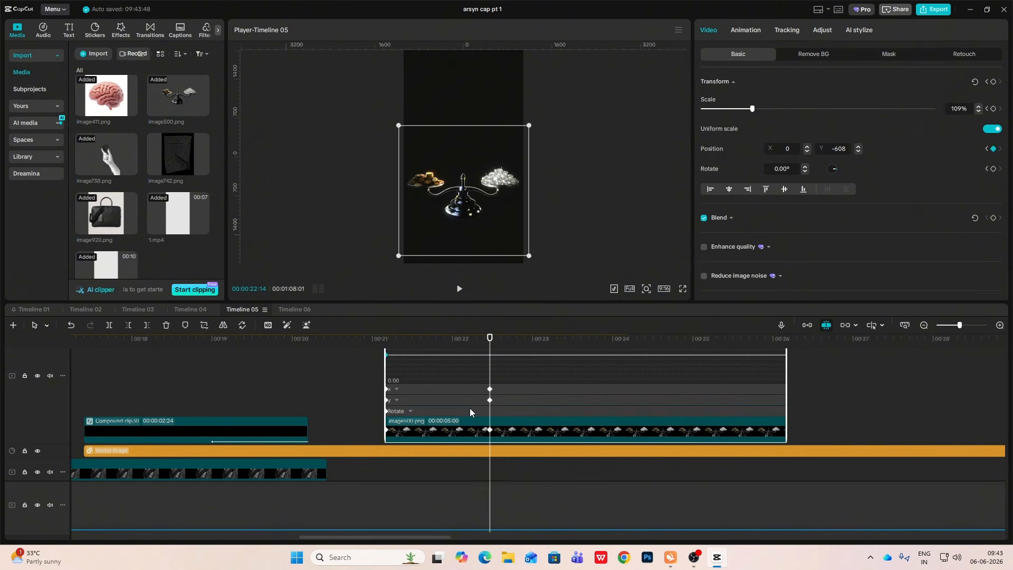
double_click(456, 403)
left_click(455, 415)
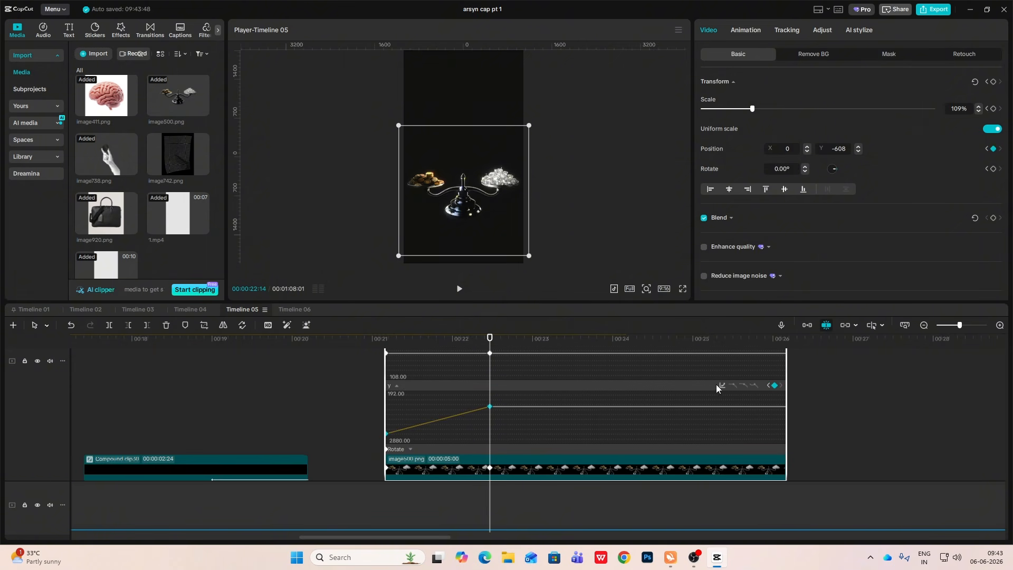
left_click(722, 385)
left_click(817, 457)
left_click(932, 373)
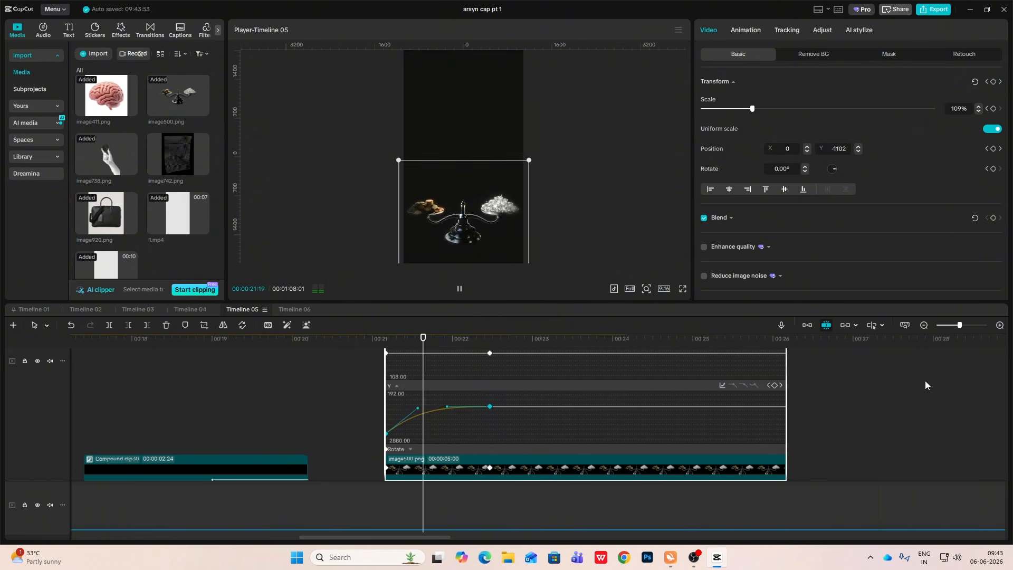
left_click(539, 448)
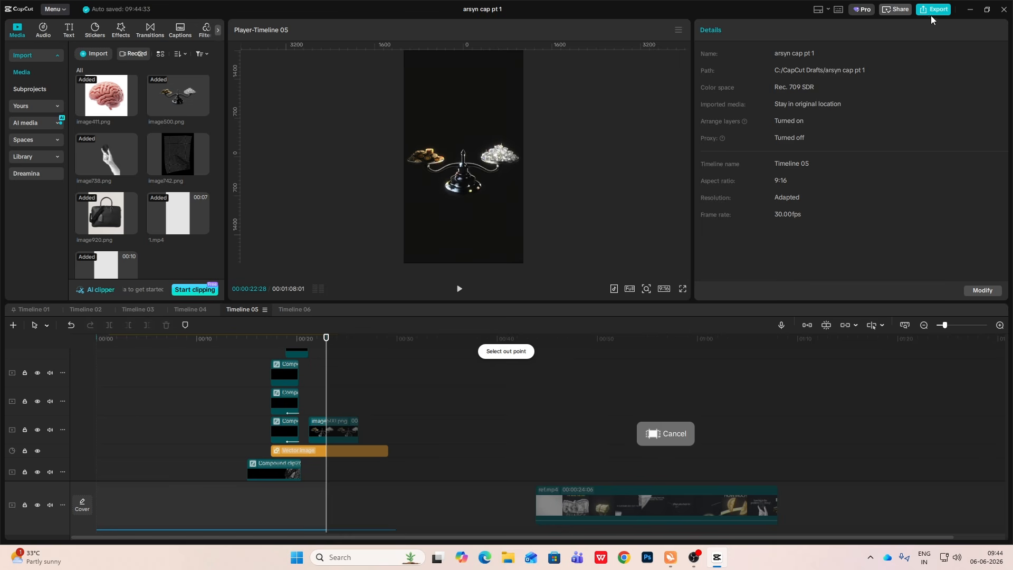
Step: Open the export settings for the timeline and name the video "arsyn cap ALL"
left_click(933, 9)
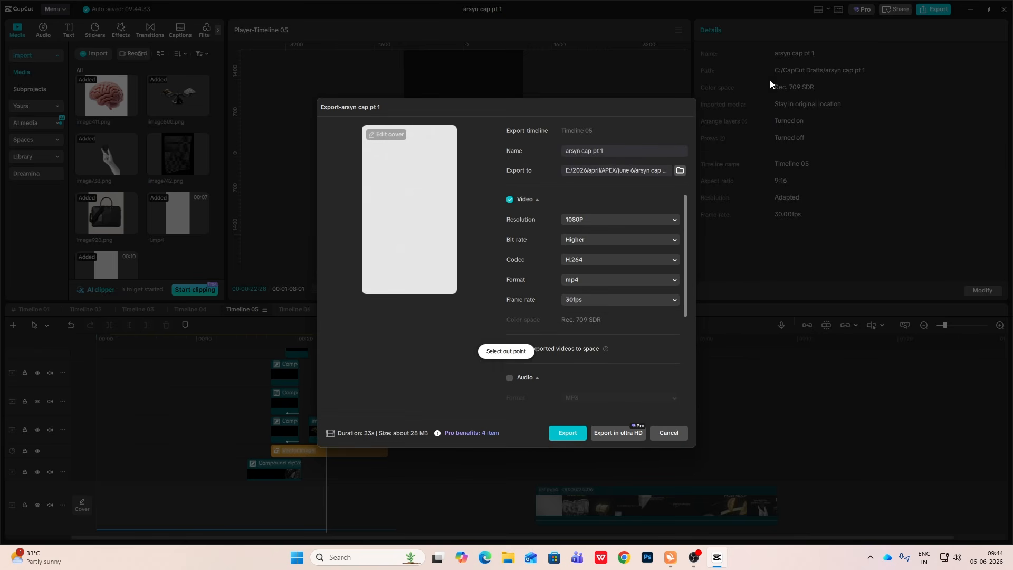
left_click(606, 152)
key("BackSpace")
key("BackSpace")
key("BackSpace")
key("BackSpace")
type("ALL")
Step: Set the export destination to the price-is-about-value folder inside E:/2026/may
left_click(678, 172)
double_click(388, 255)
double_click(390, 232)
left_click(918, 362)
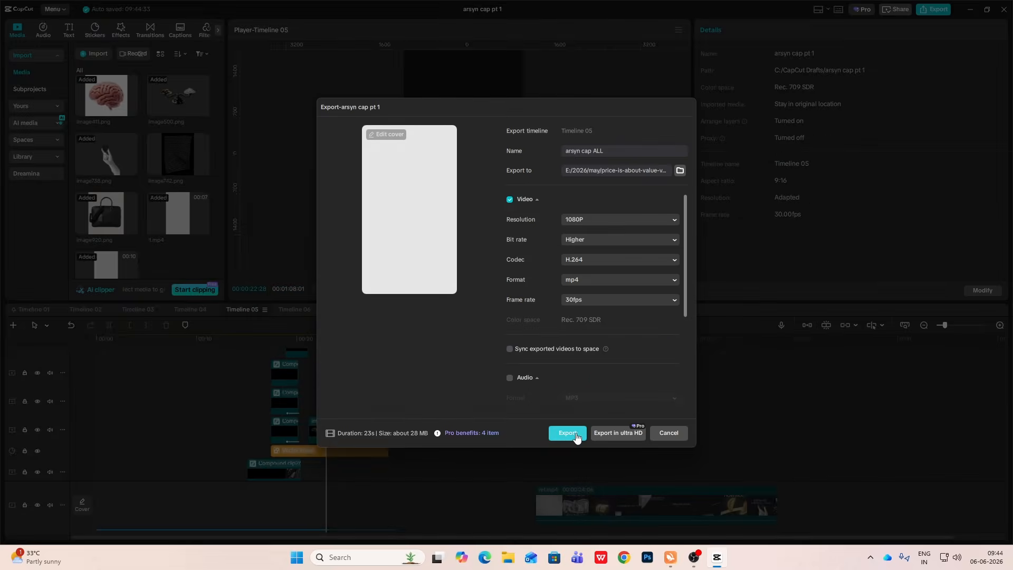
Step: Export the video at 1080P, higher bit rate, H.264, mp4 and 30fps, and dismiss the sharing options
left_click(567, 433)
left_click(662, 426)
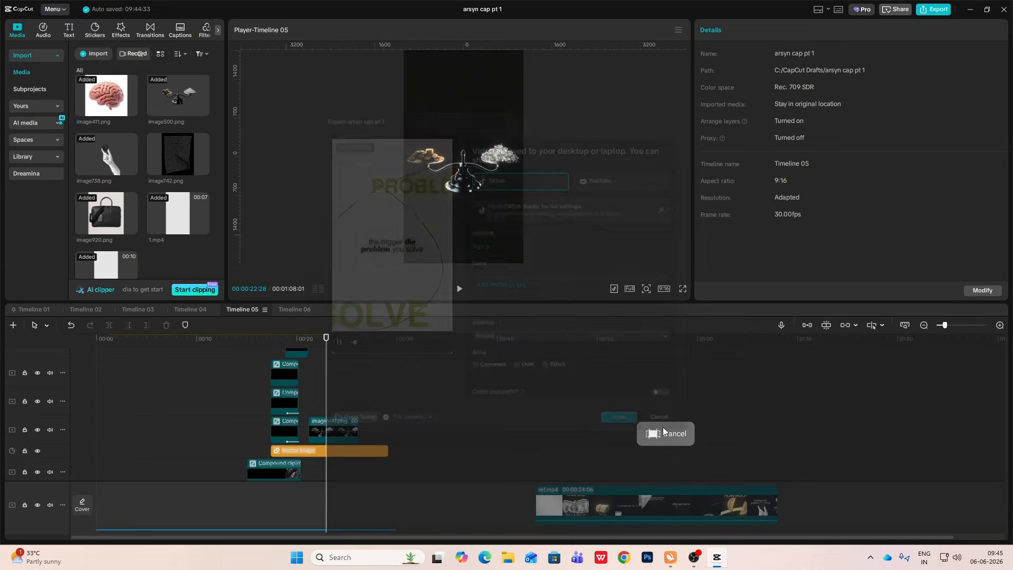
Step: Create a new timeline and add the exported "arsyn cap ALL" video from the price-is-about-value-viral-edit-aep folder at its start
left_click(13, 325)
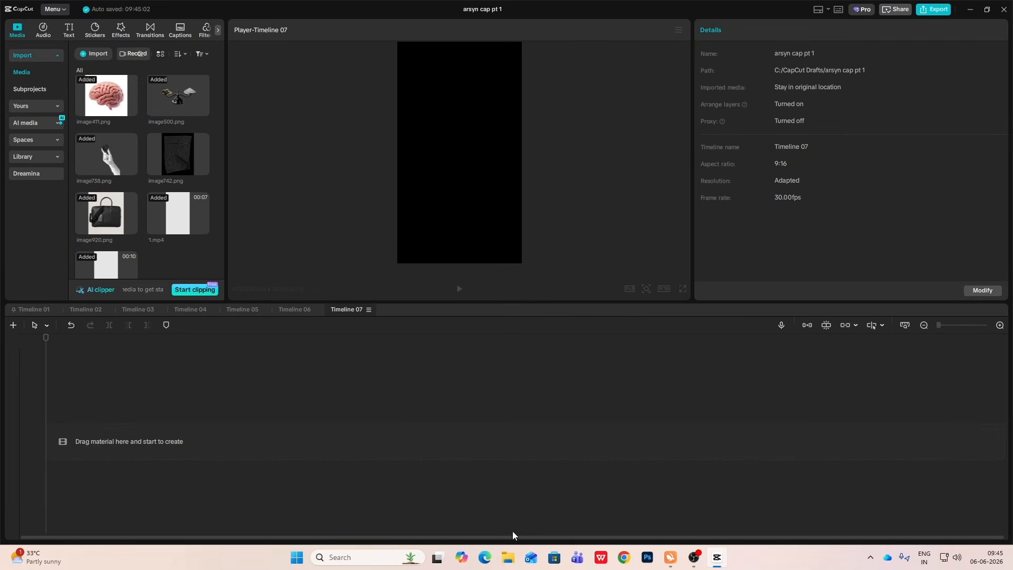
left_click(508, 557)
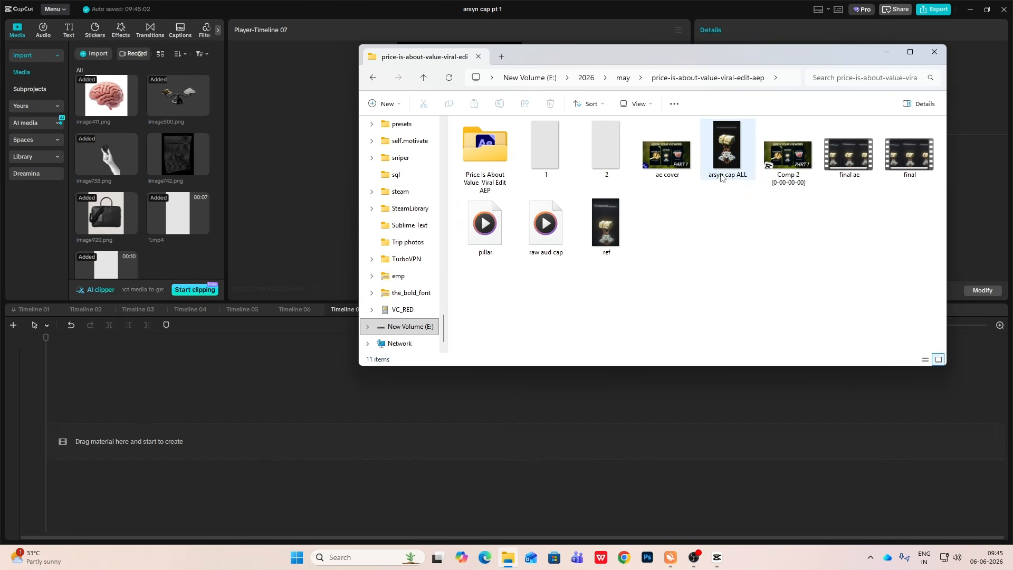
left_click_drag(721, 176, 197, 432)
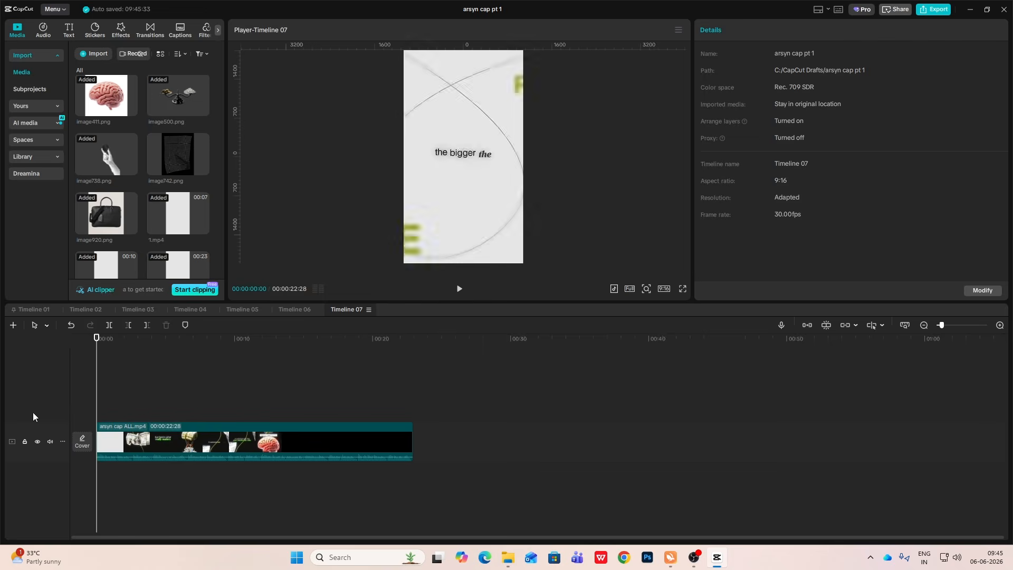
Step: Play back the exported video in full, move the playhead to 00:00:12:23, and dismiss the automatic color adjustment suggestion
key("space")
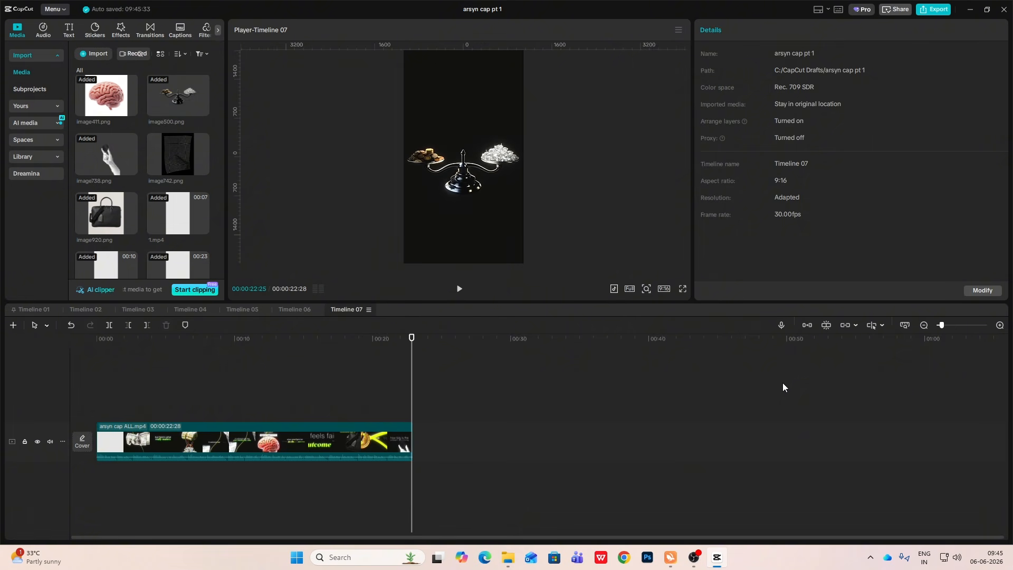
left_click(273, 414)
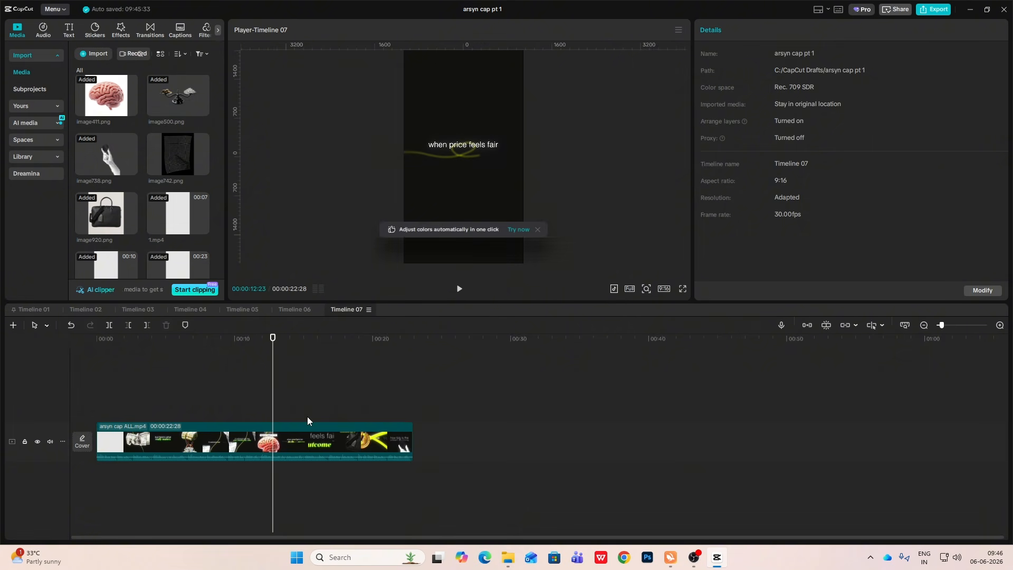
left_click(537, 232)
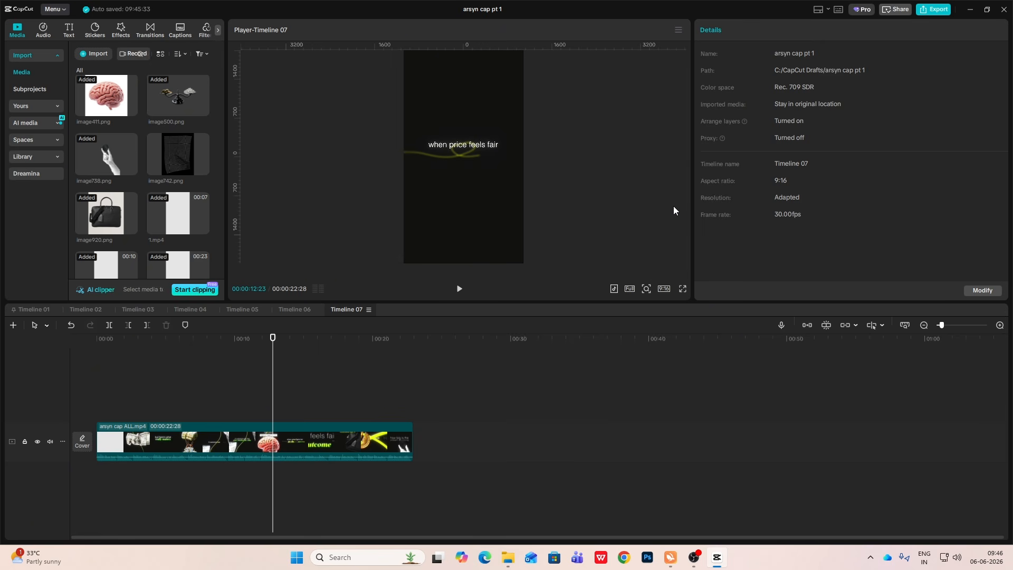